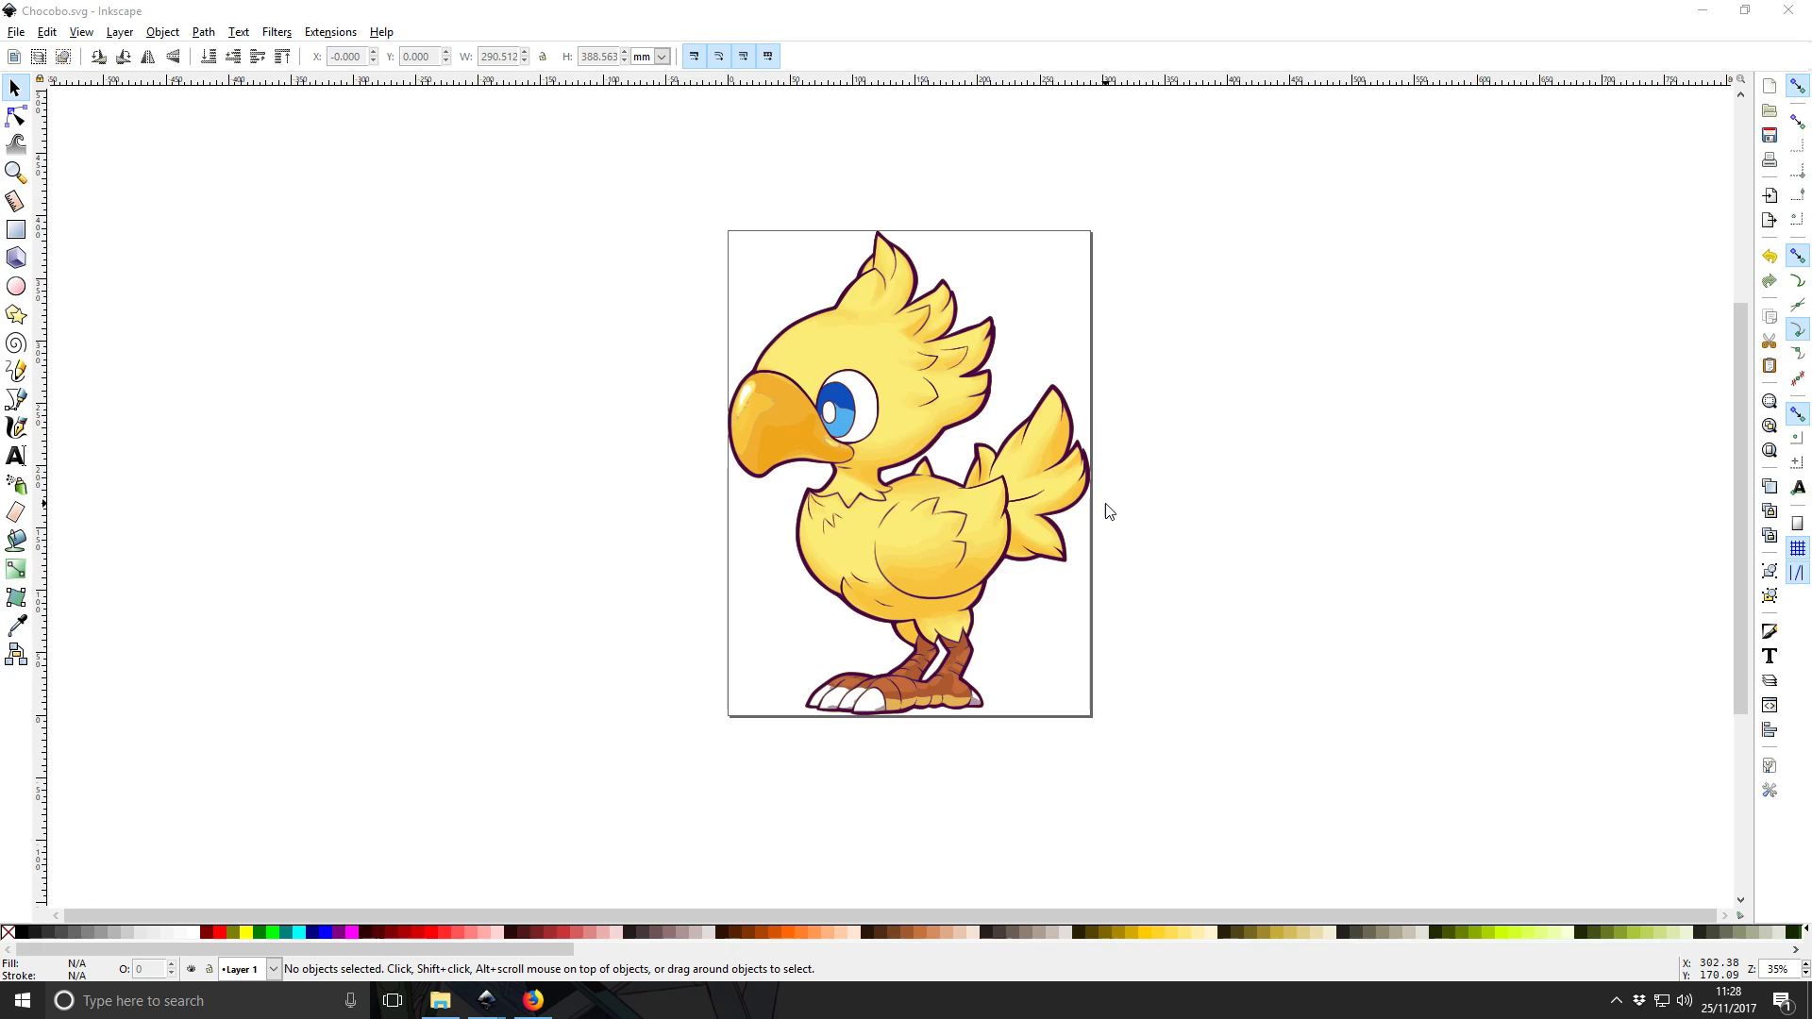
Examine the nodes and paths of the finished vector chocobo, inspecting its beak, head and body shapes
click(864, 529)
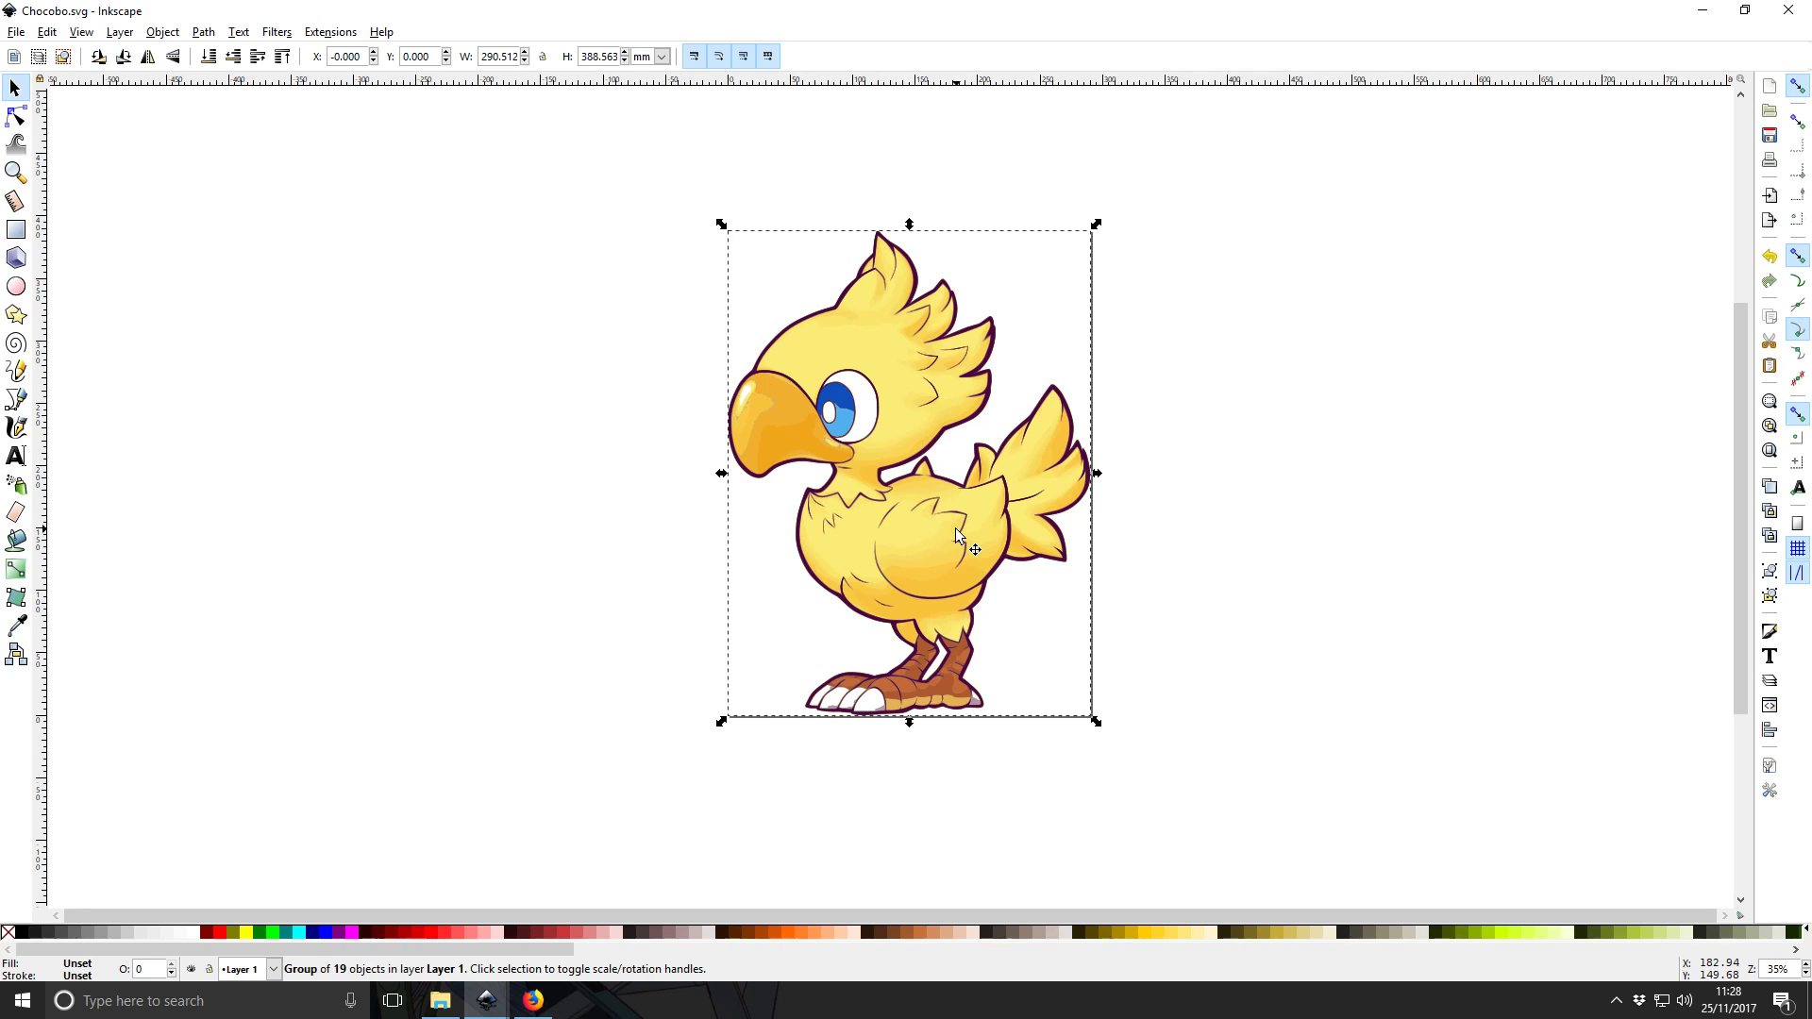
click(17, 118)
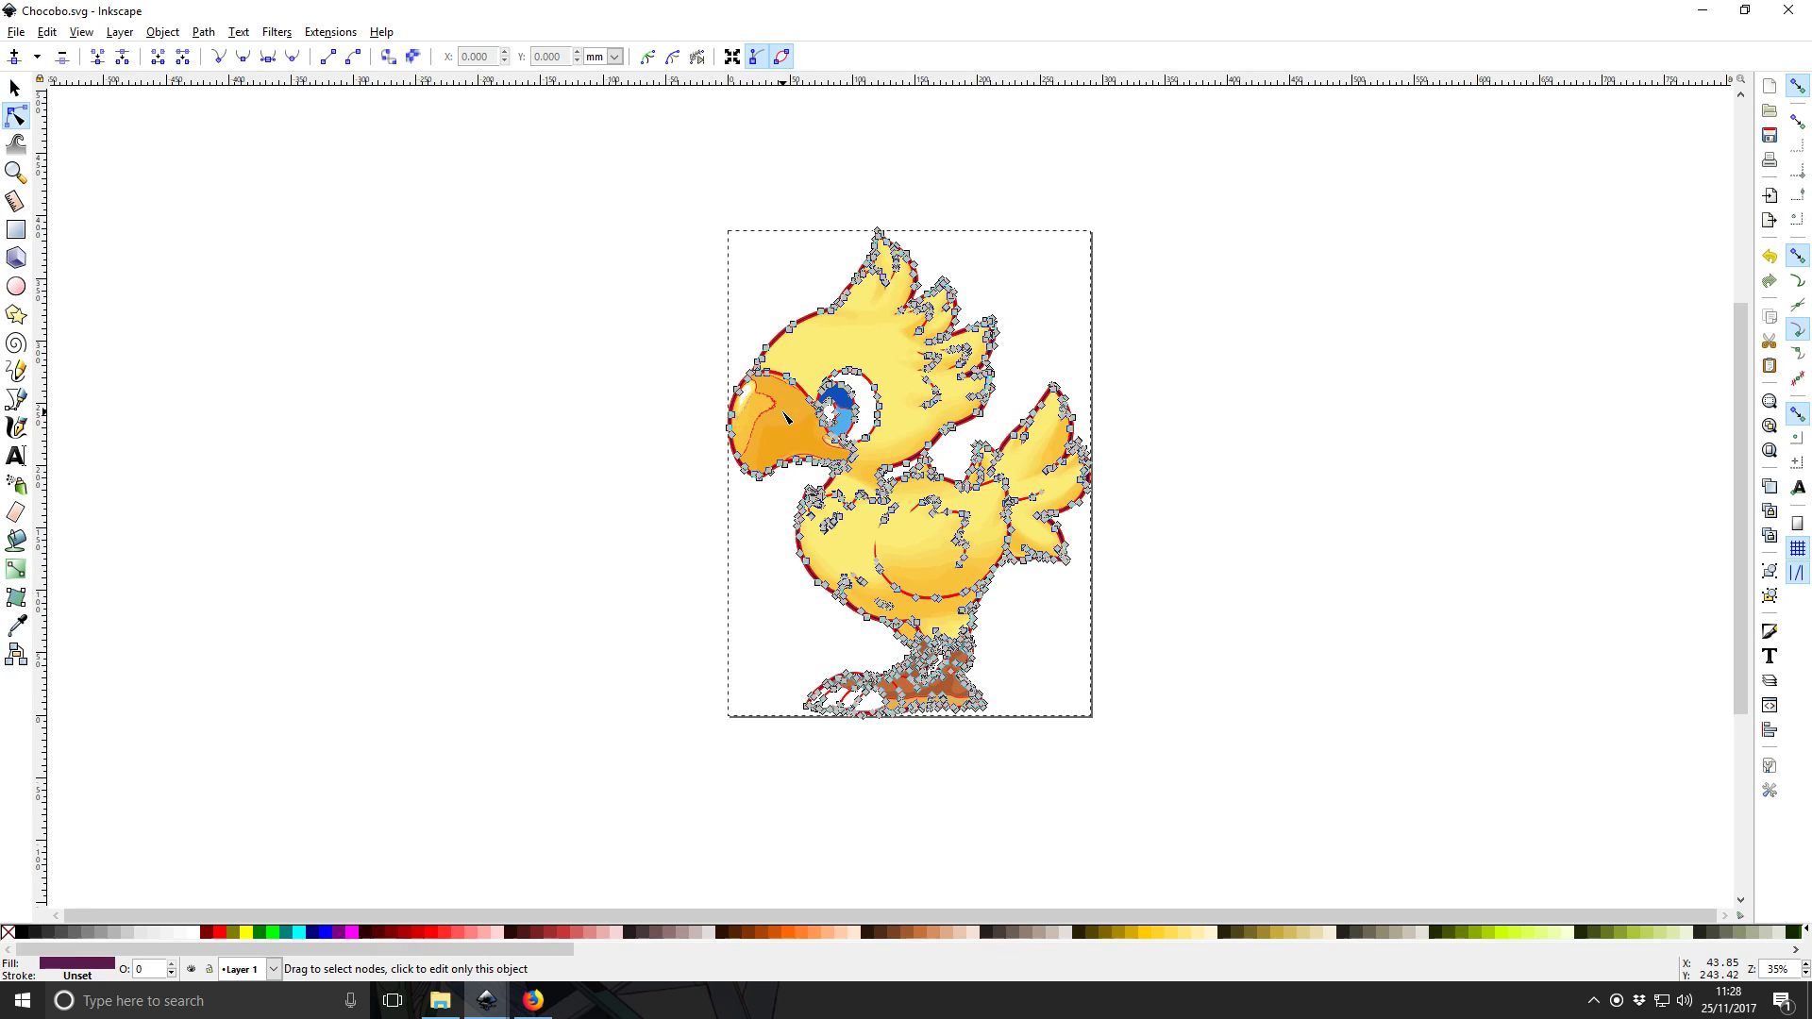
click(784, 418)
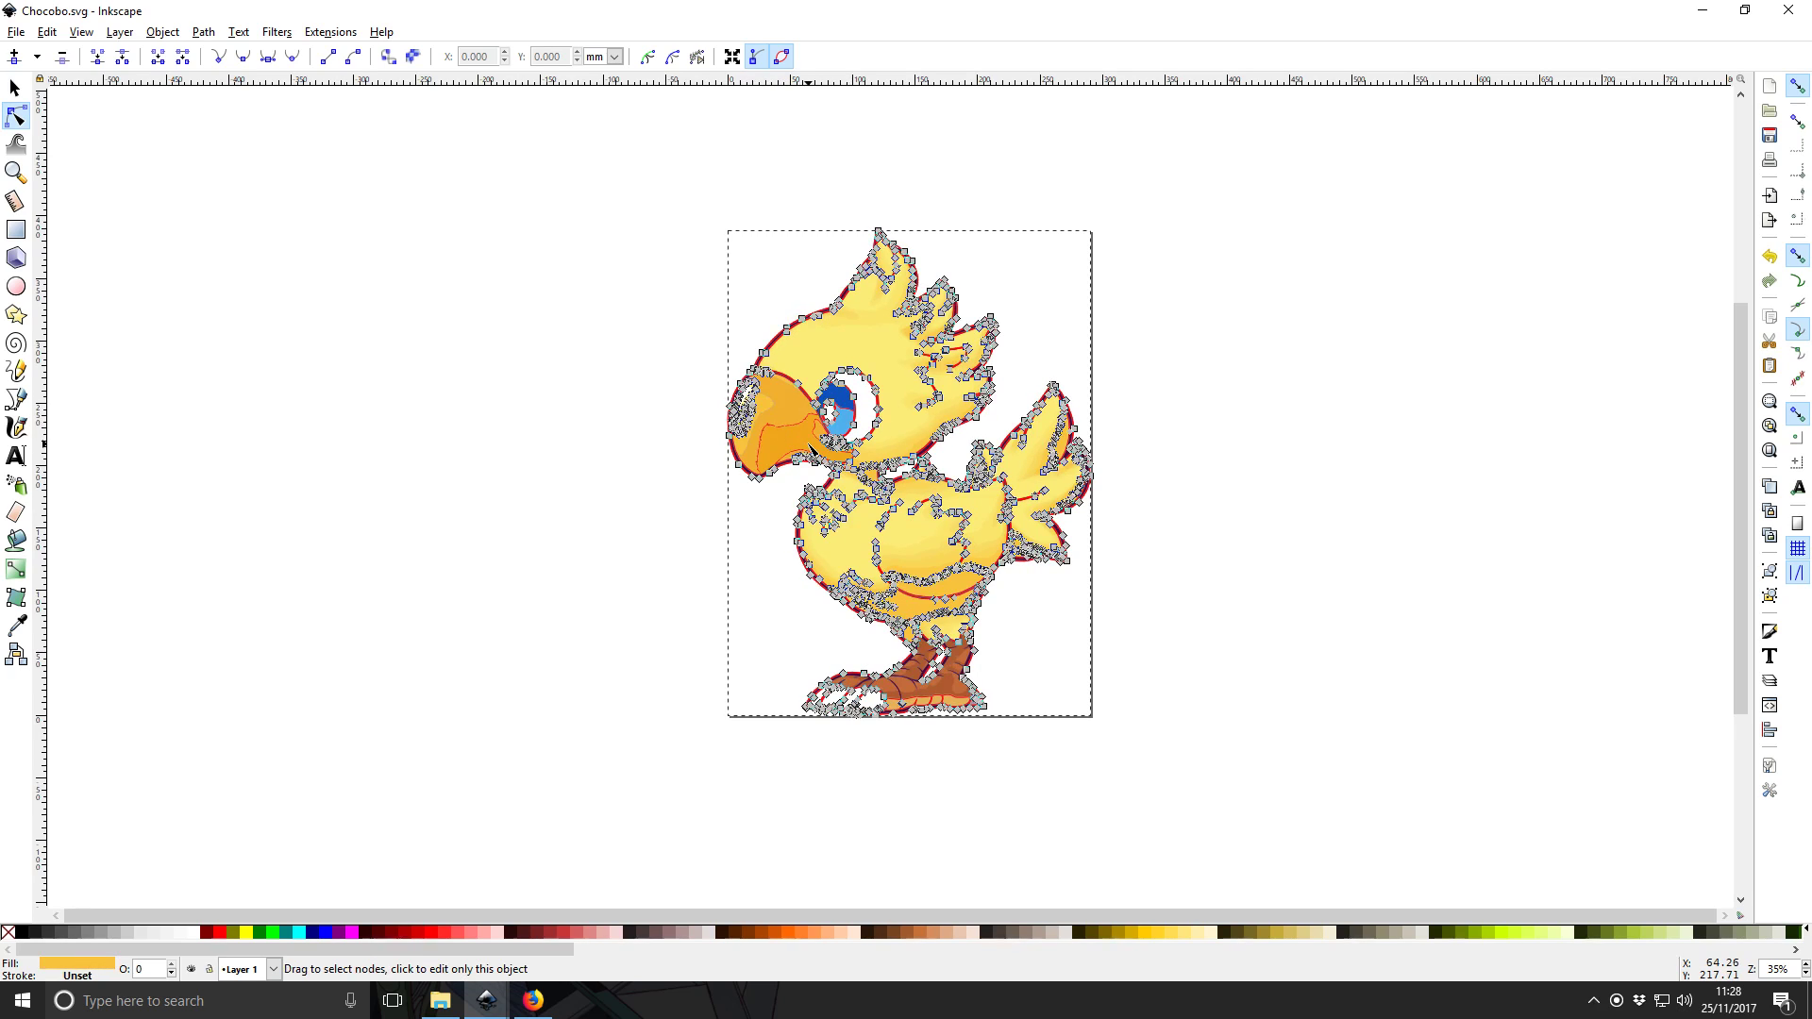
click(876, 467)
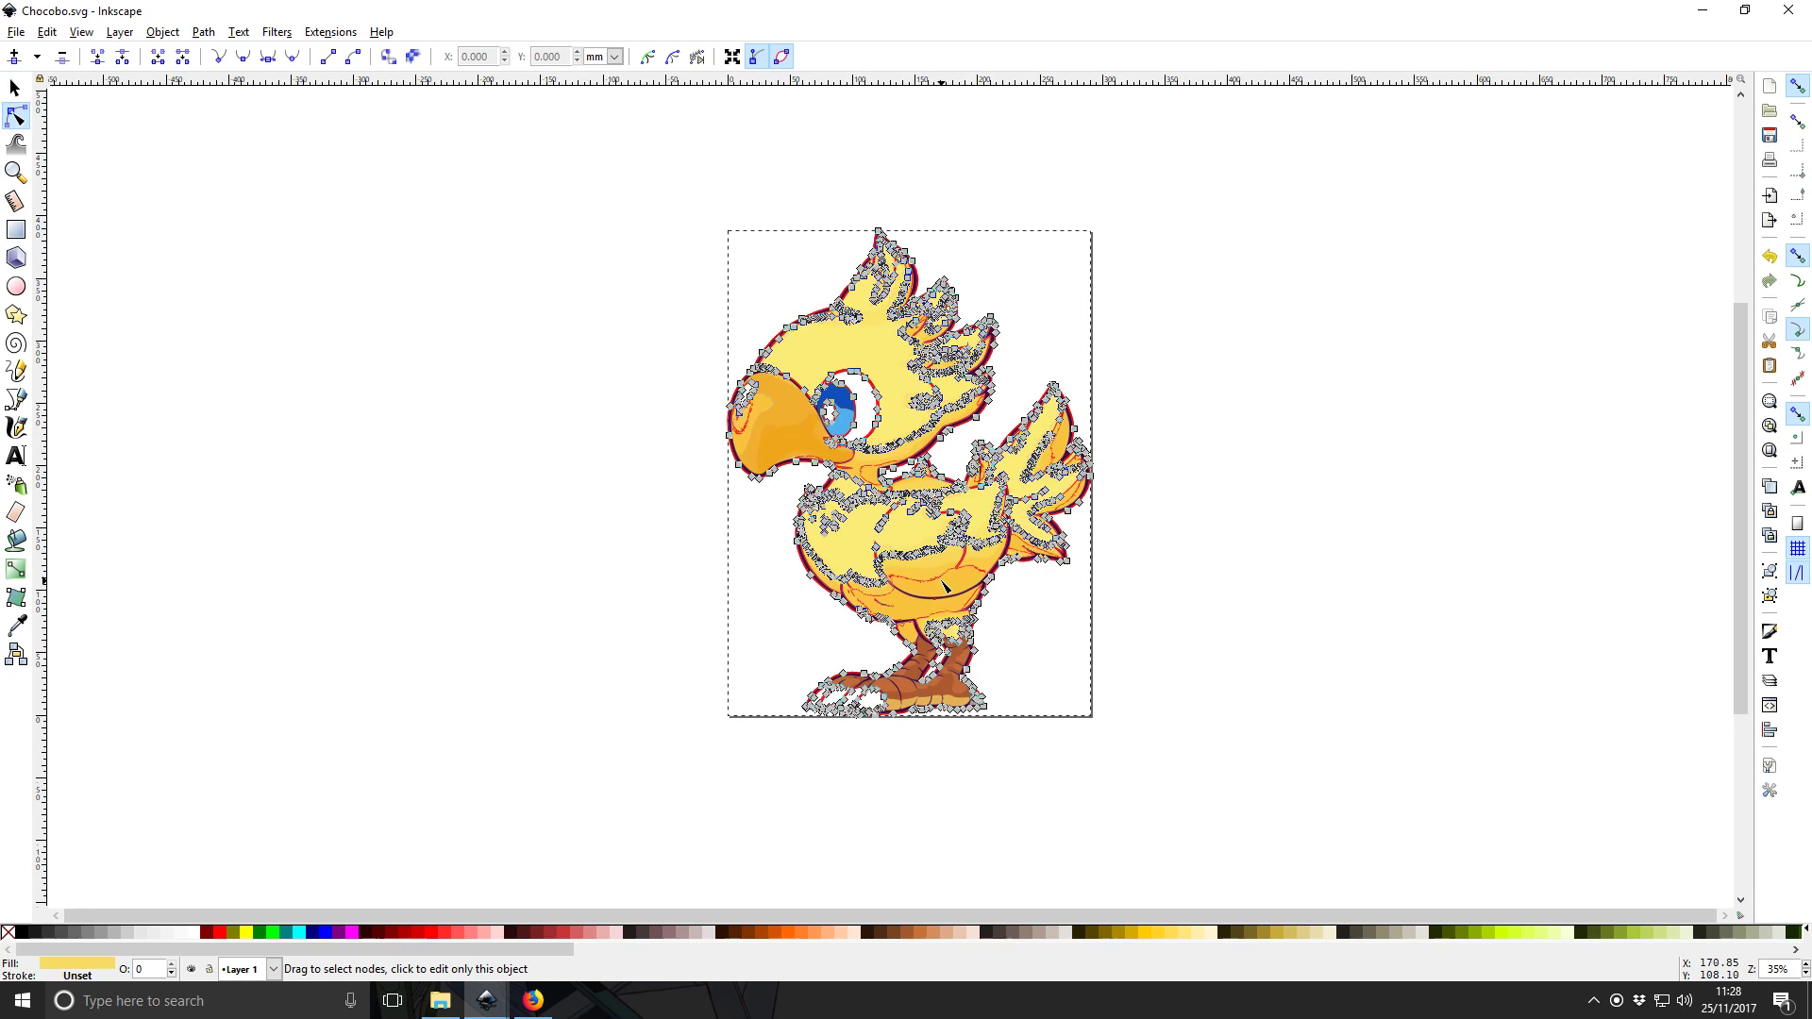
click(944, 586)
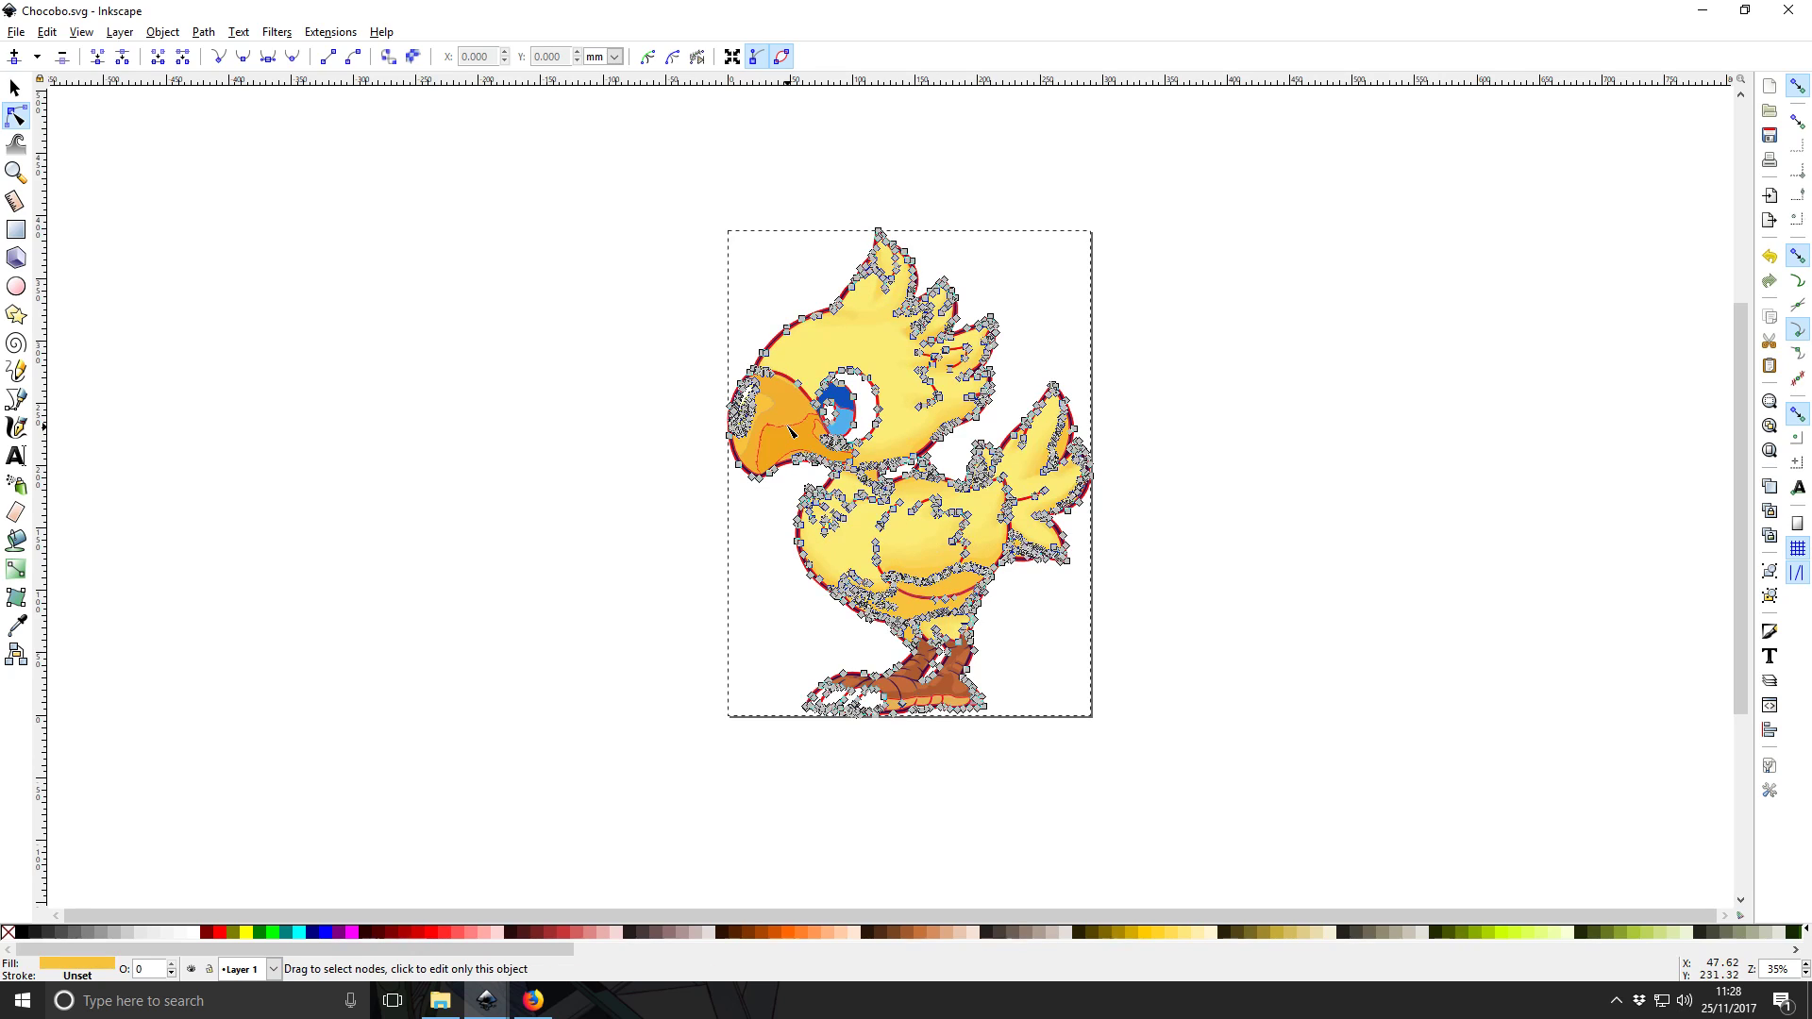
click(842, 337)
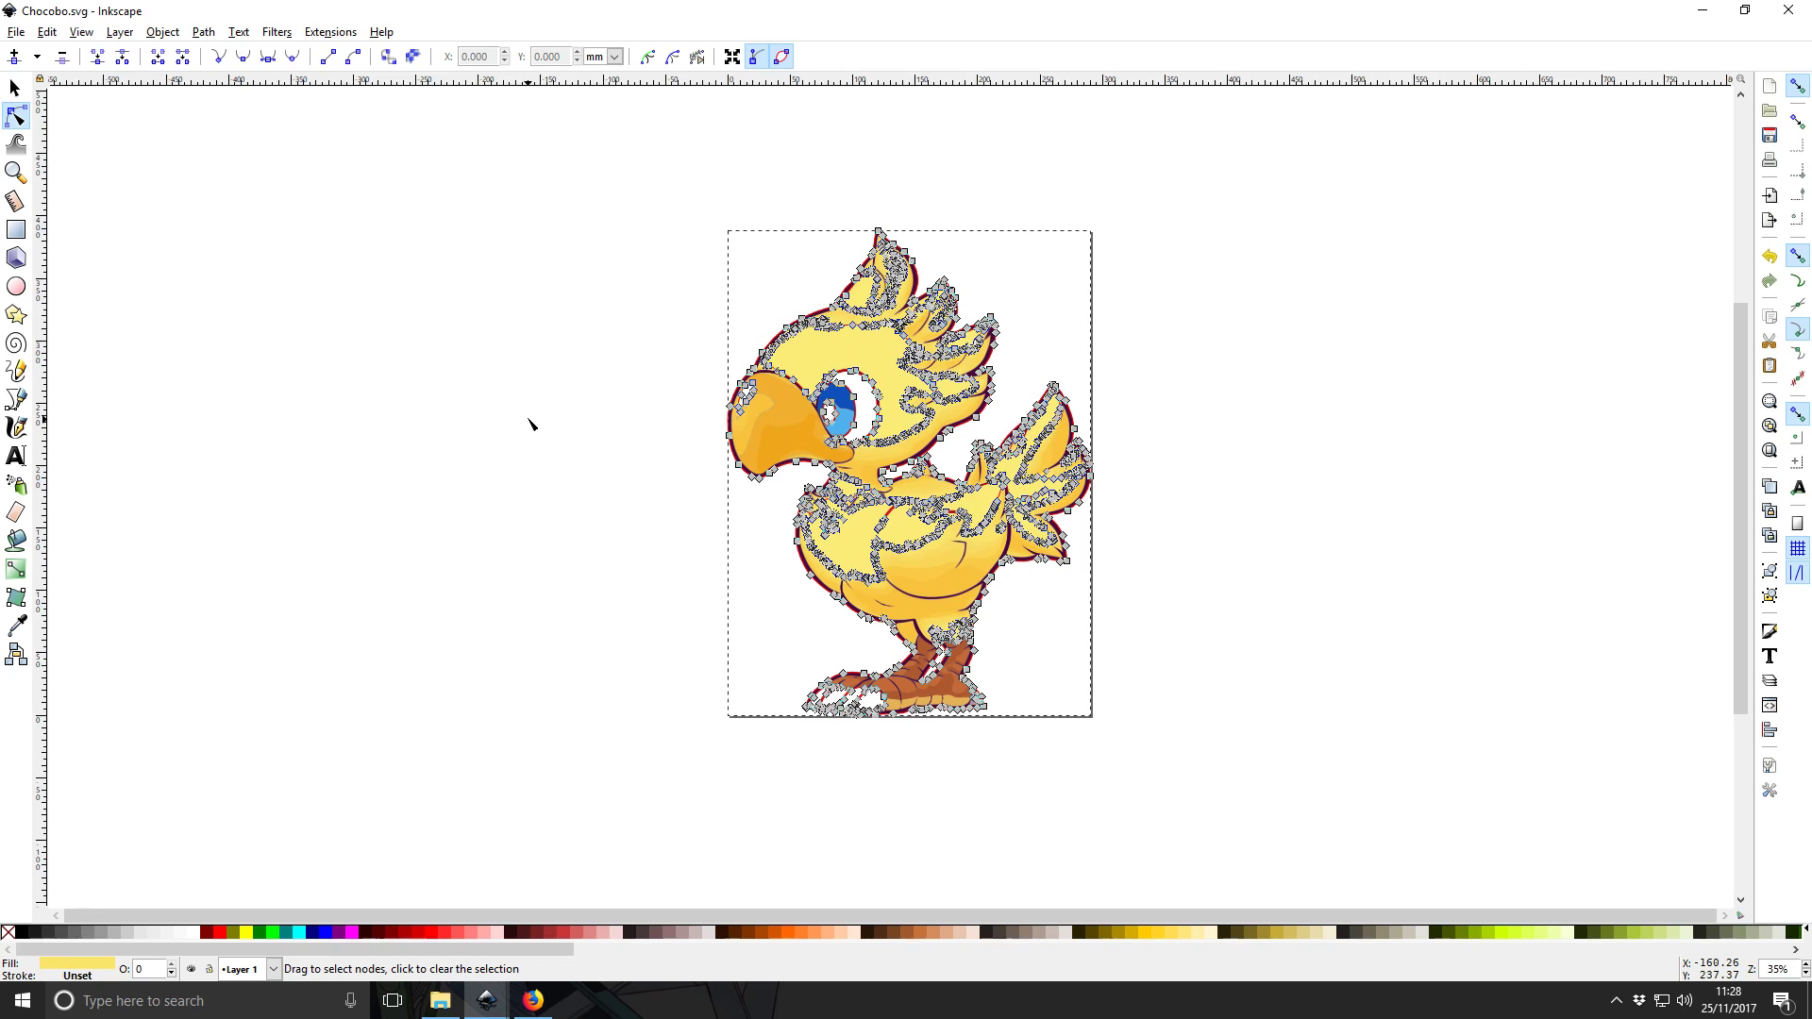
click(530, 425)
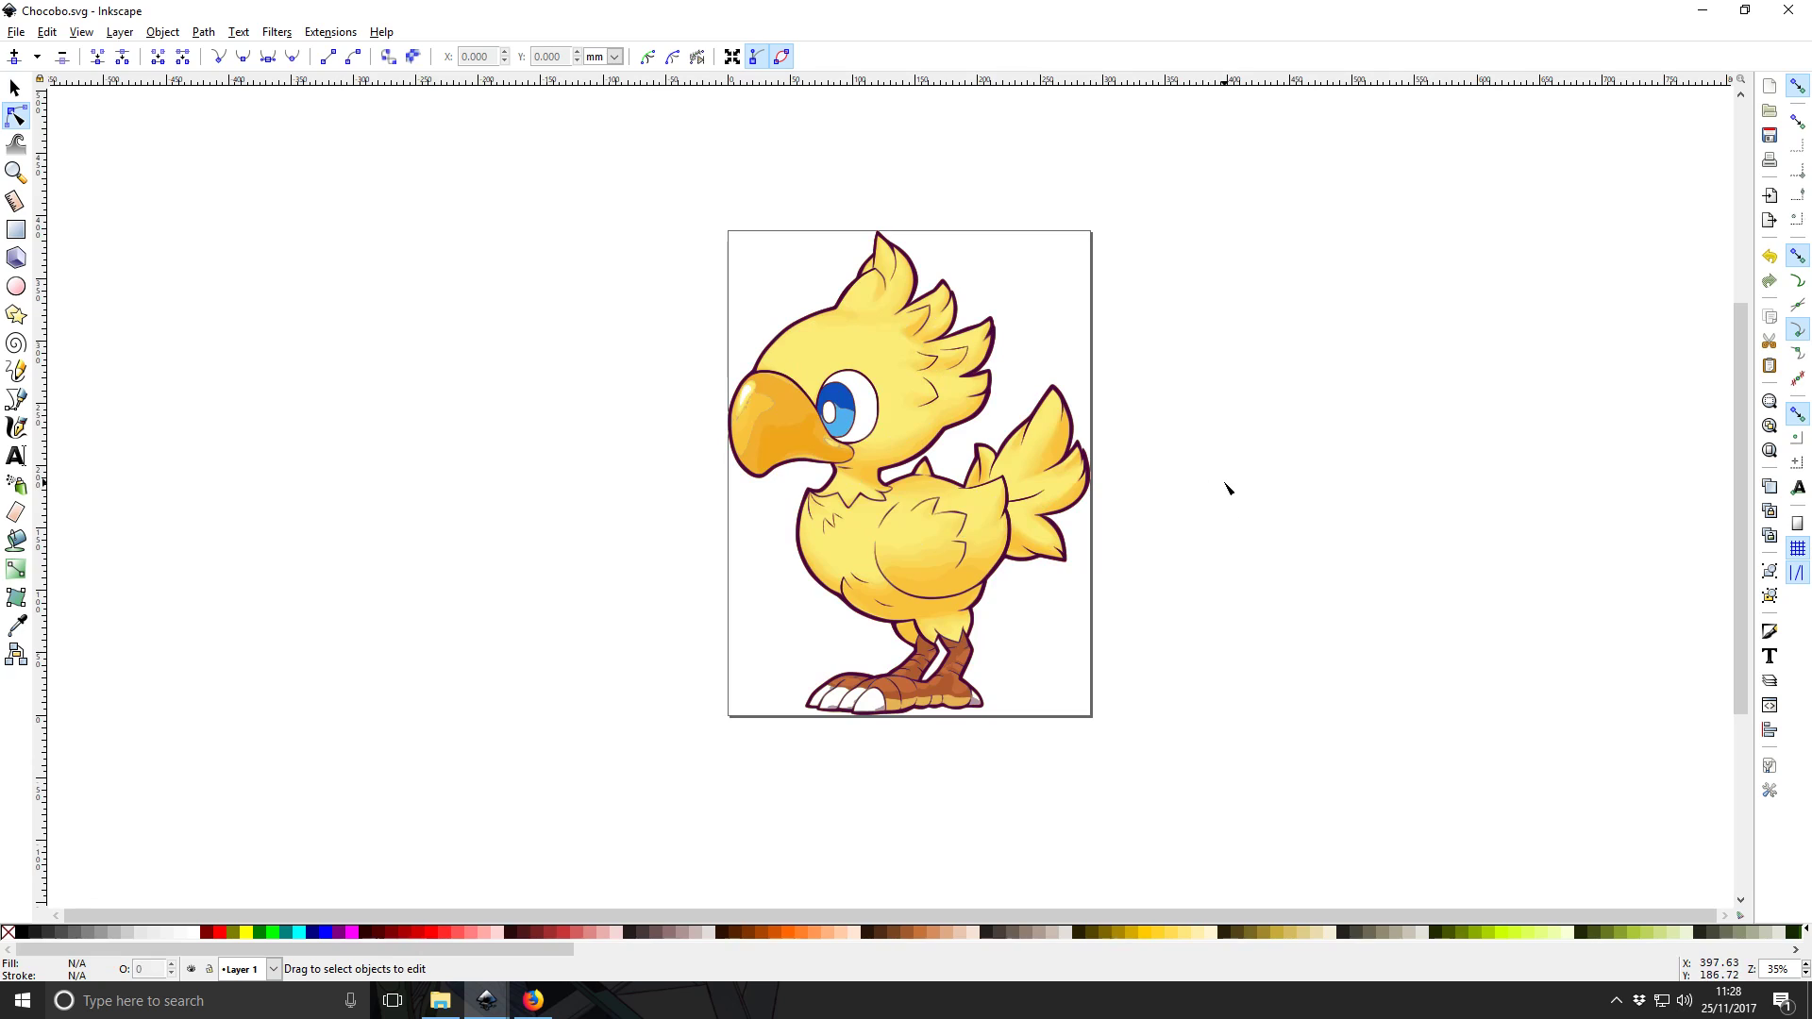
Delete the grouped vector chocobo from the page
click(14, 88)
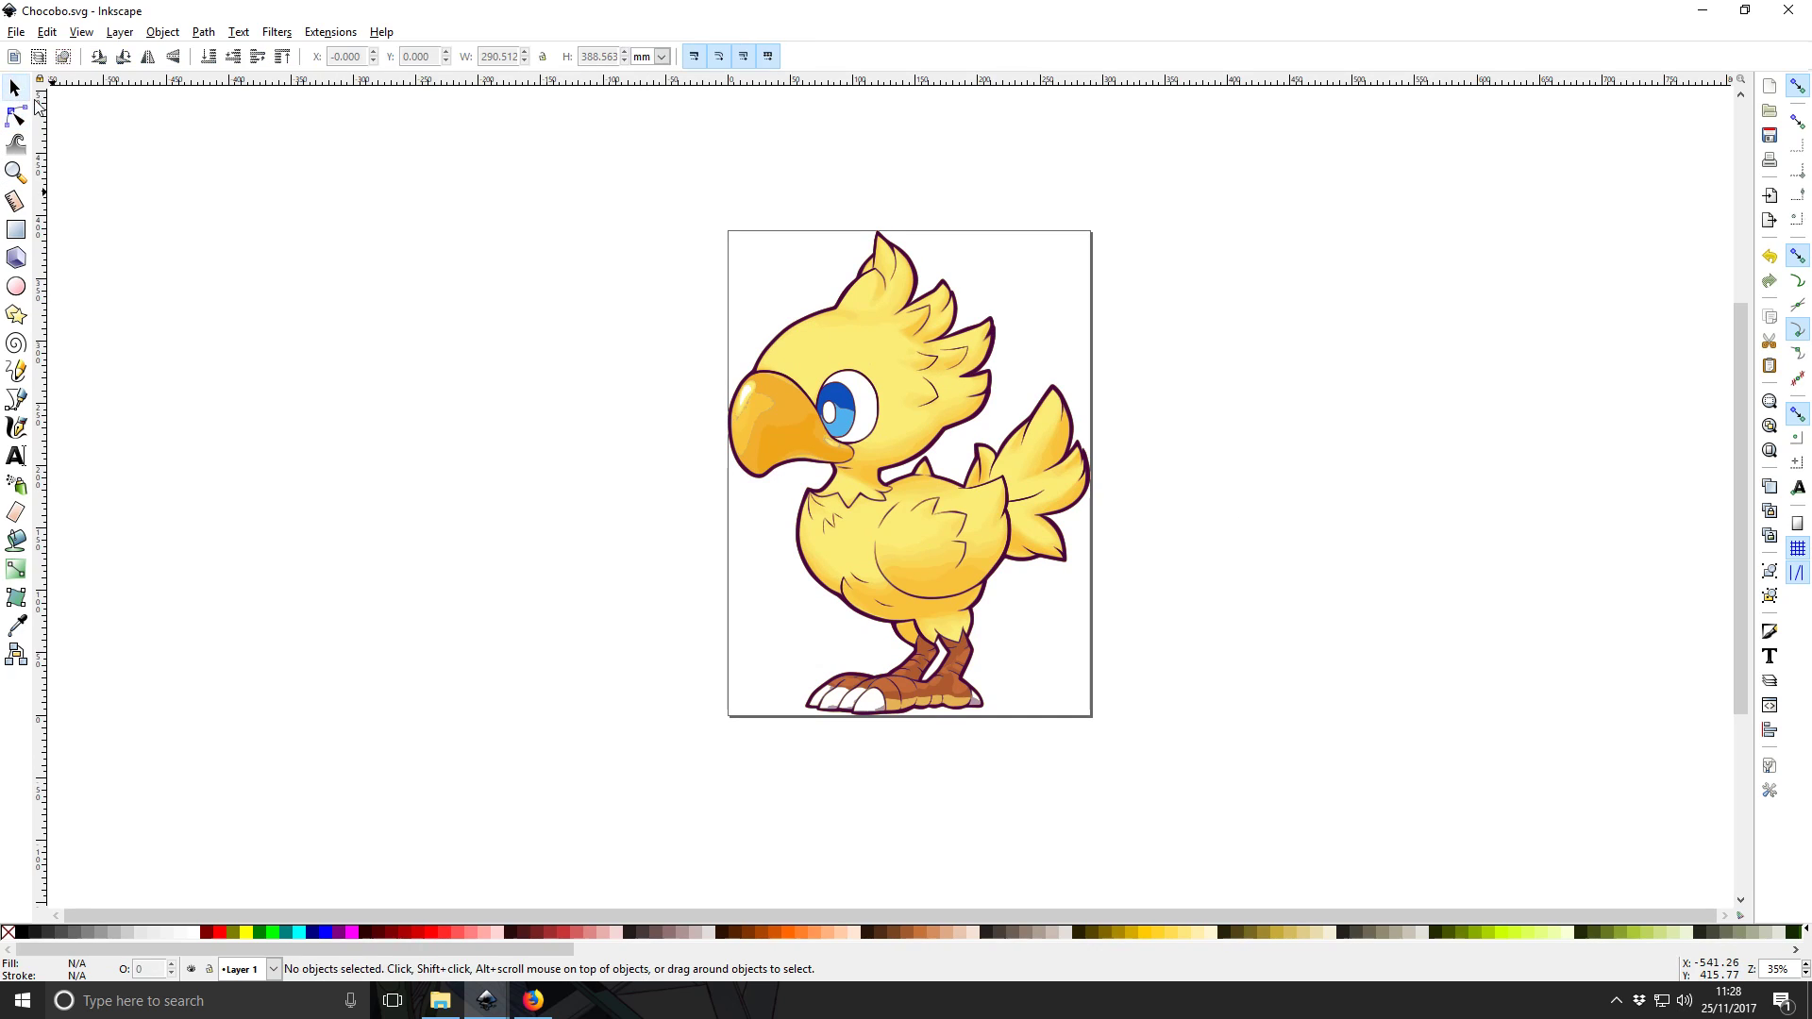
click(891, 485)
key(Delete)
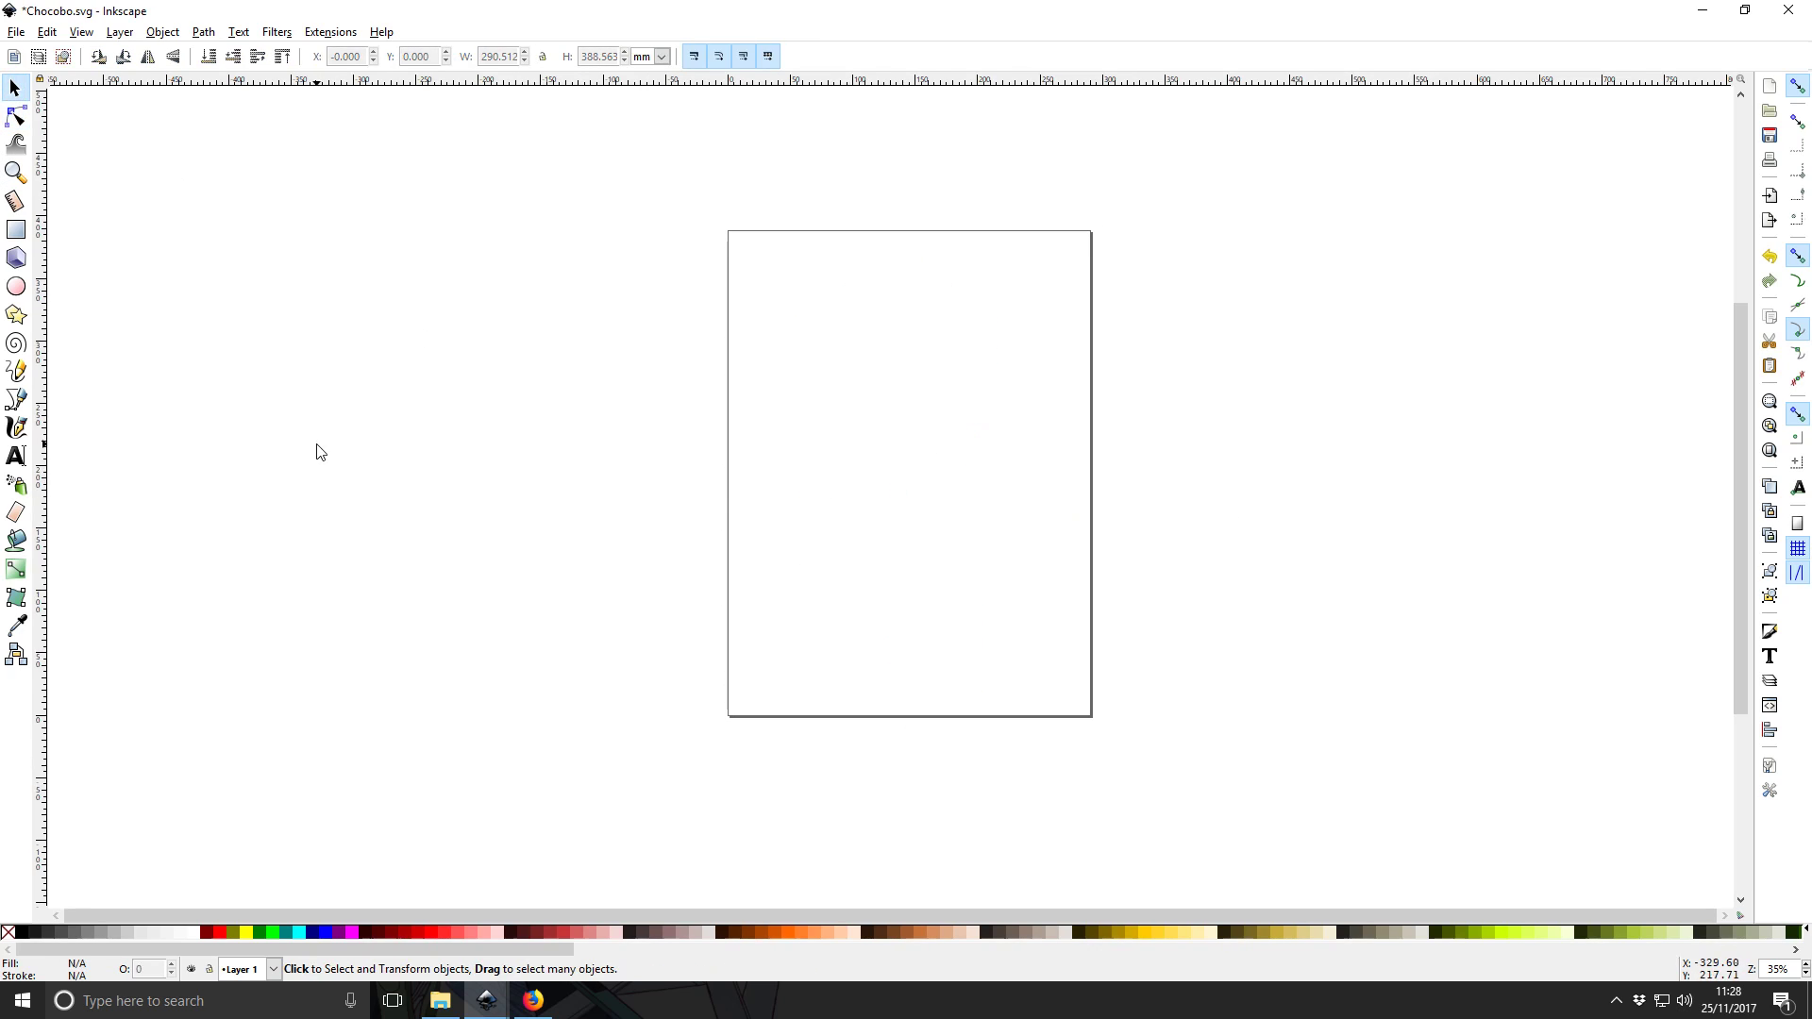
Paste the copied chocobo bitmap, move it over the page and save the document
key(ctrl+v)
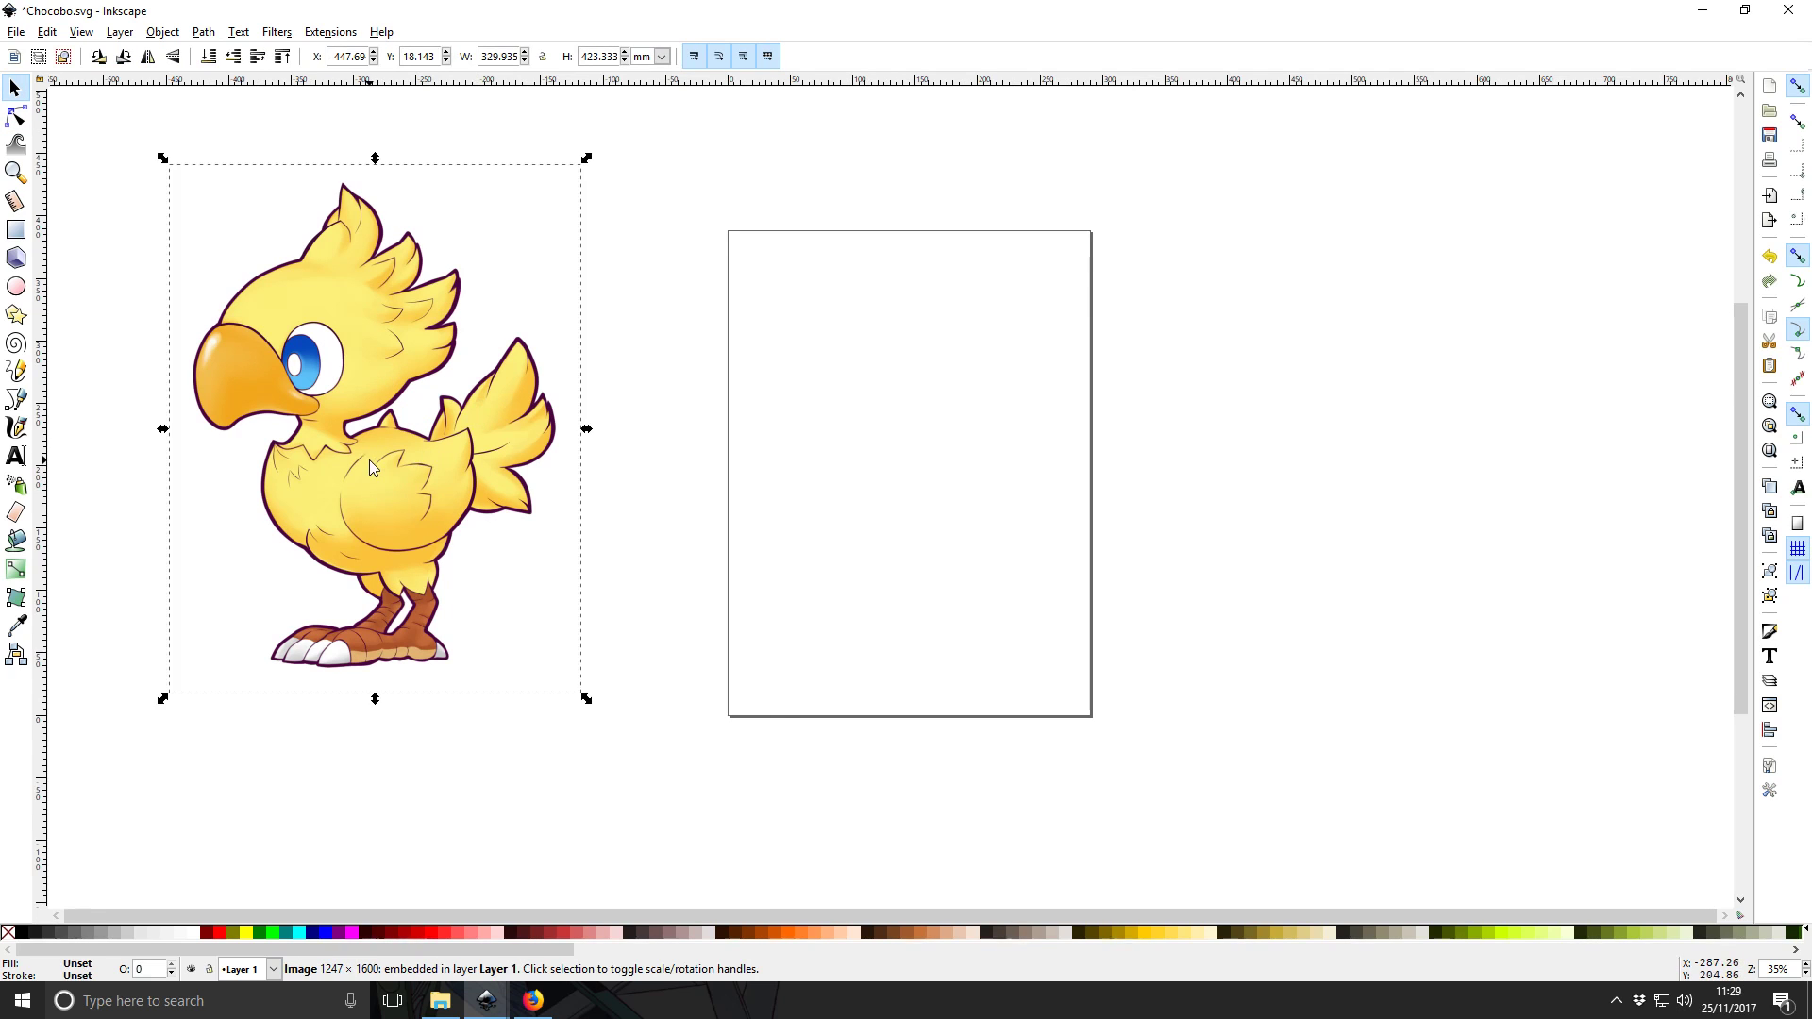
drag(354, 489, 874, 535)
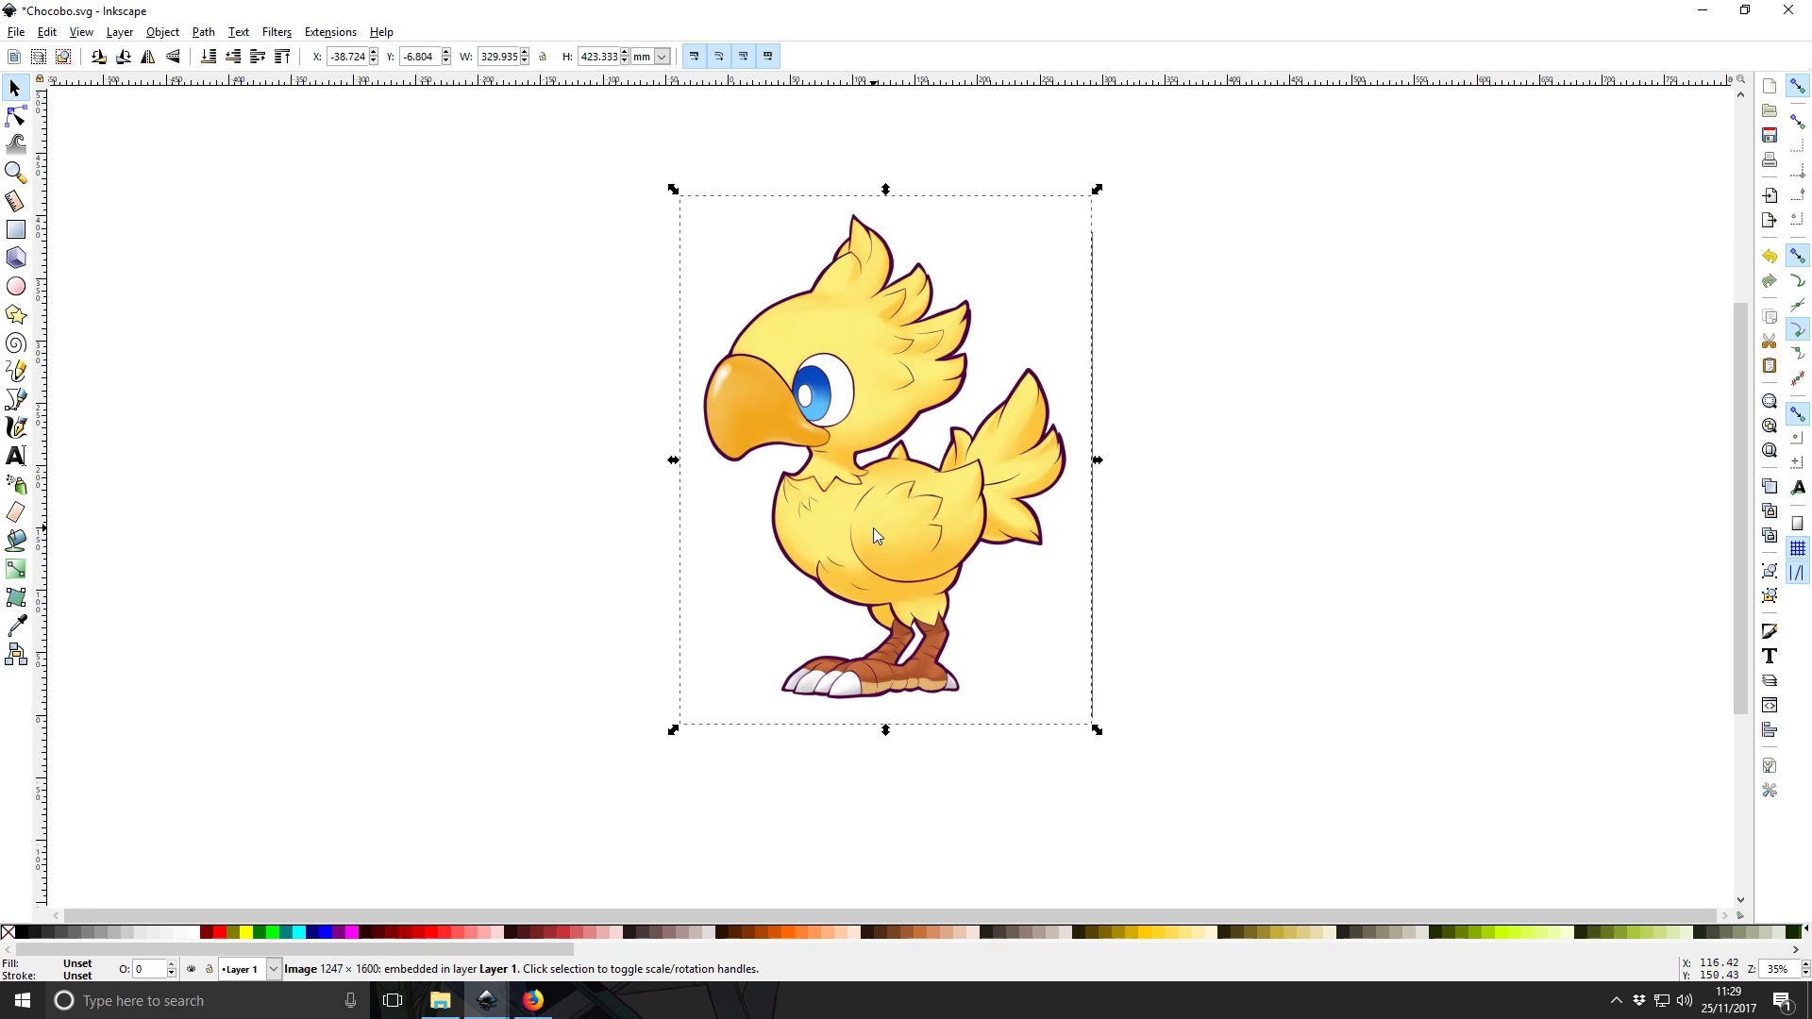
key(ctrl+s)
Scale the chocobo image down to about 92.6 × 118.8 mm, place it near the page's middle and save
drag(1098, 732, 899, 557)
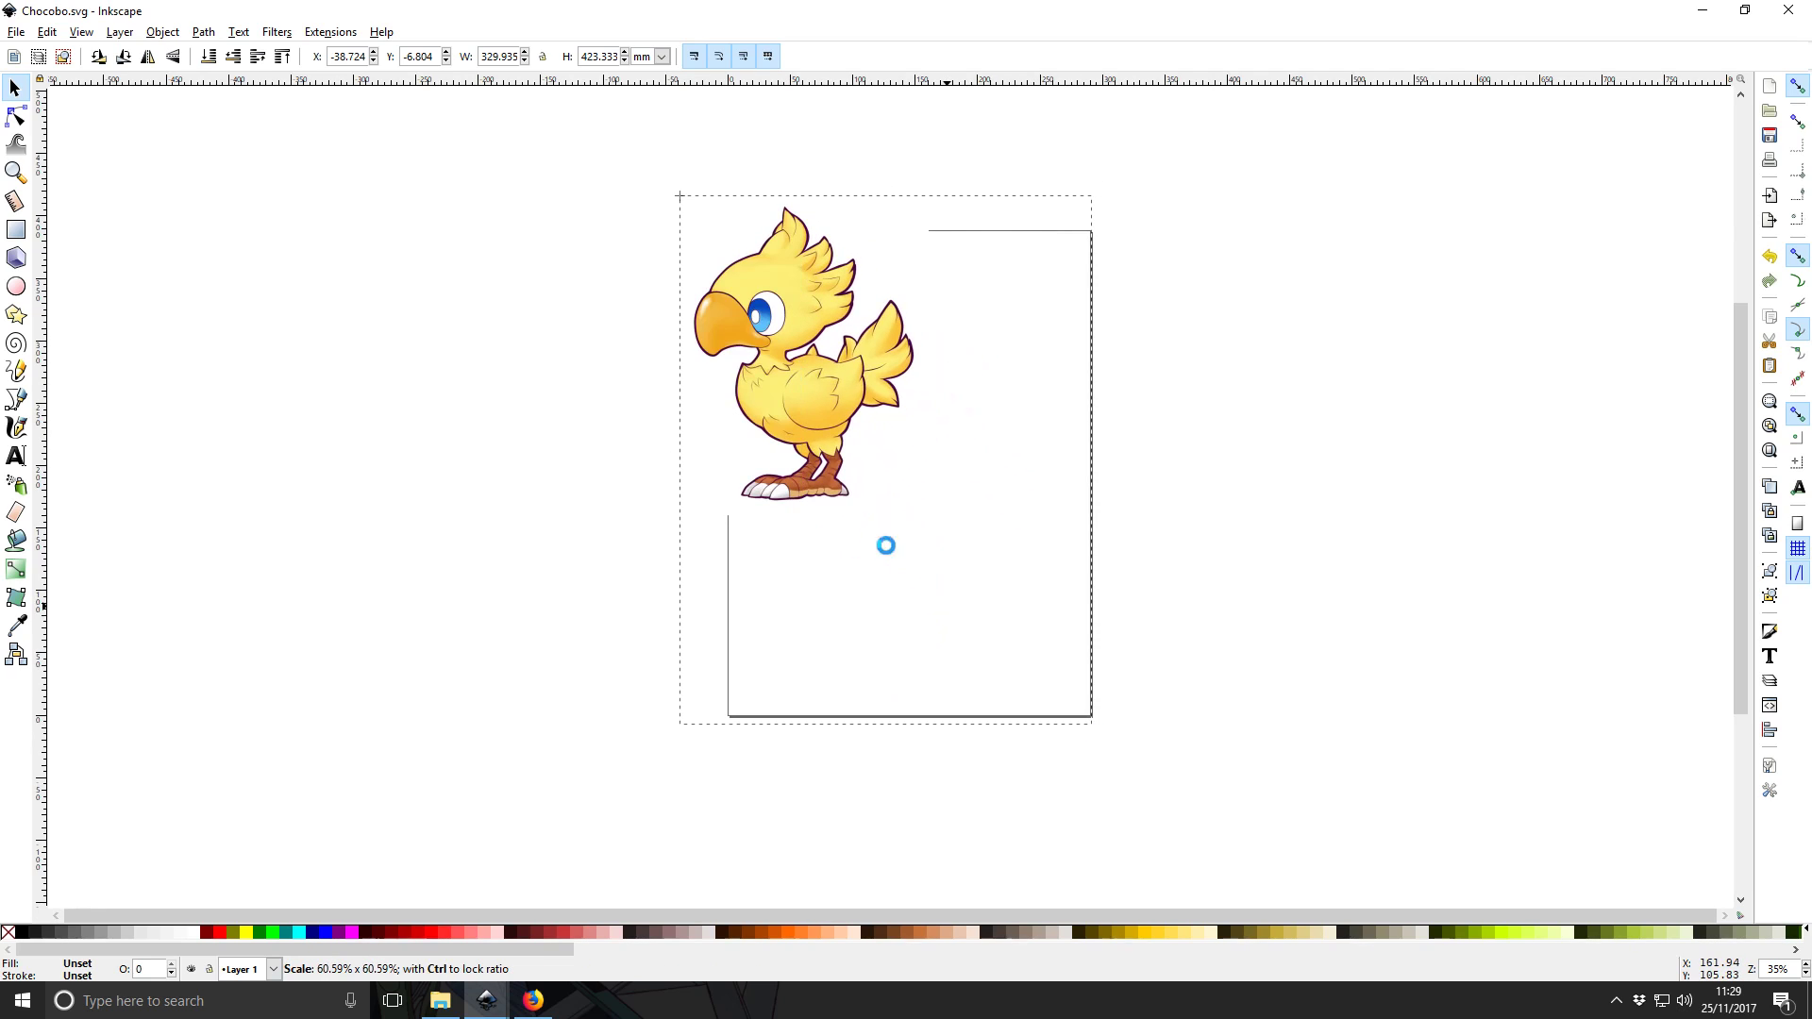
drag(836, 475, 798, 347)
drag(716, 304, 857, 472)
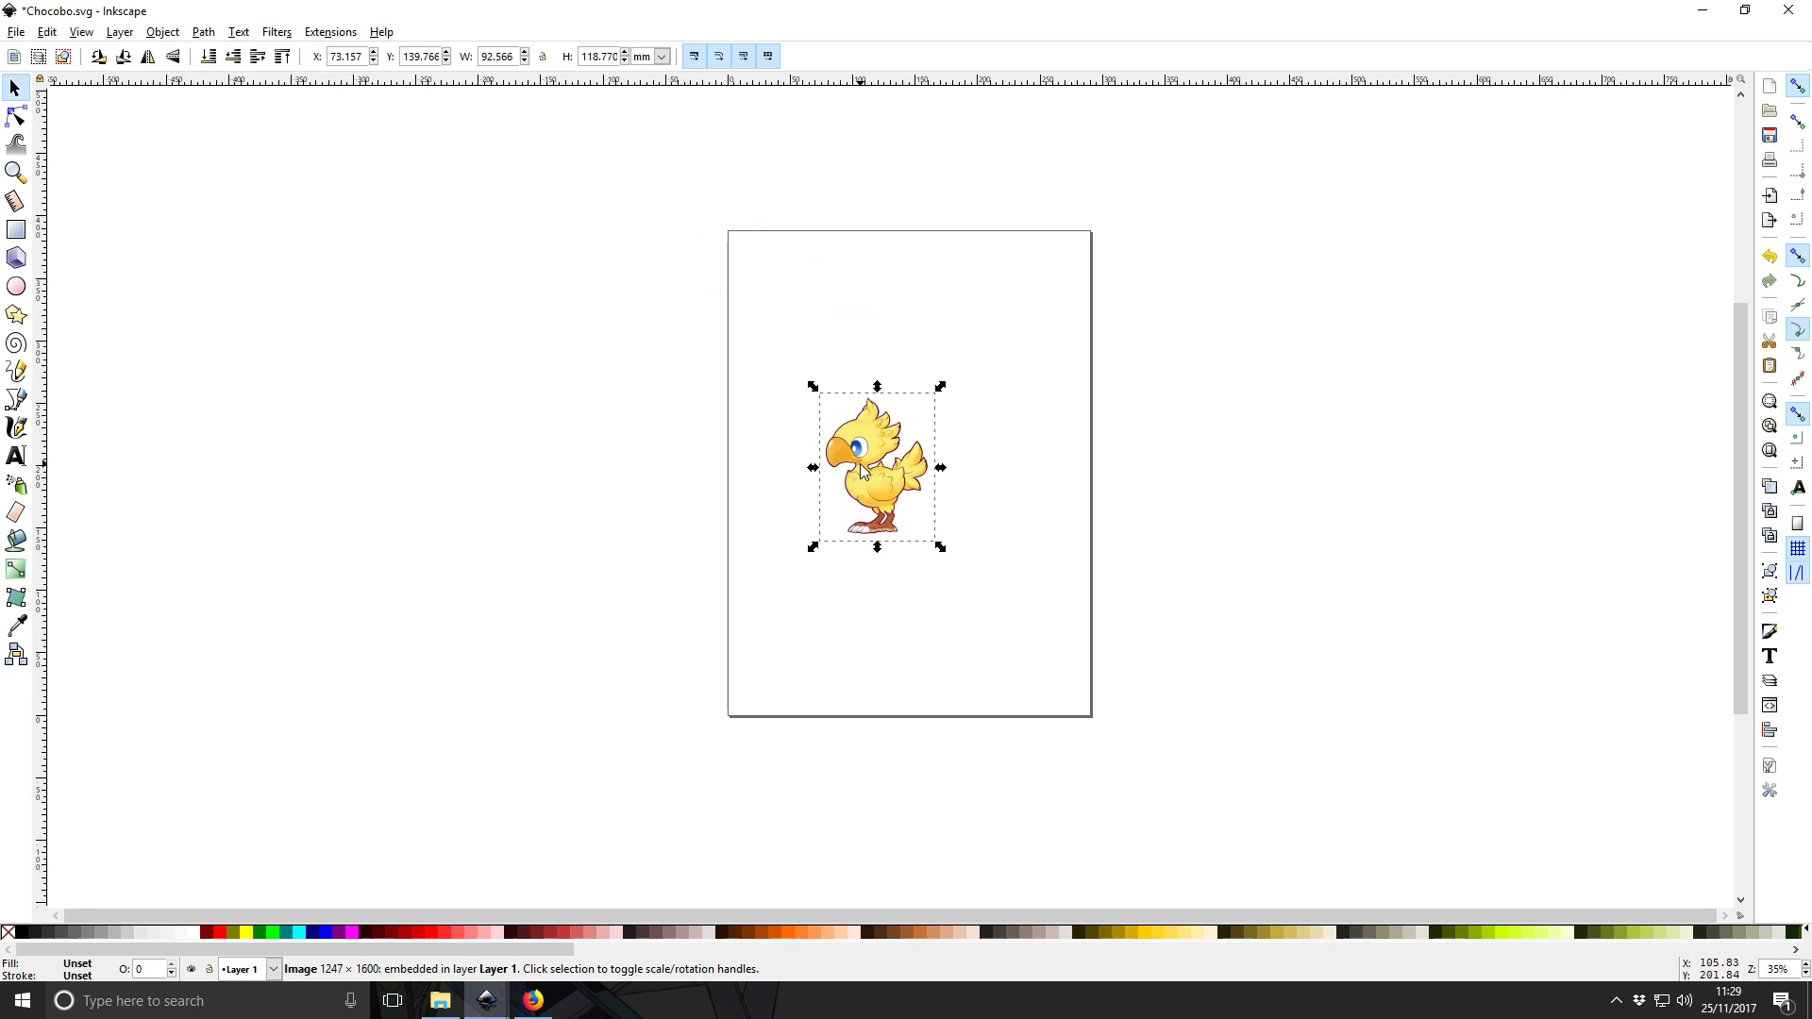
key(ctrl+s)
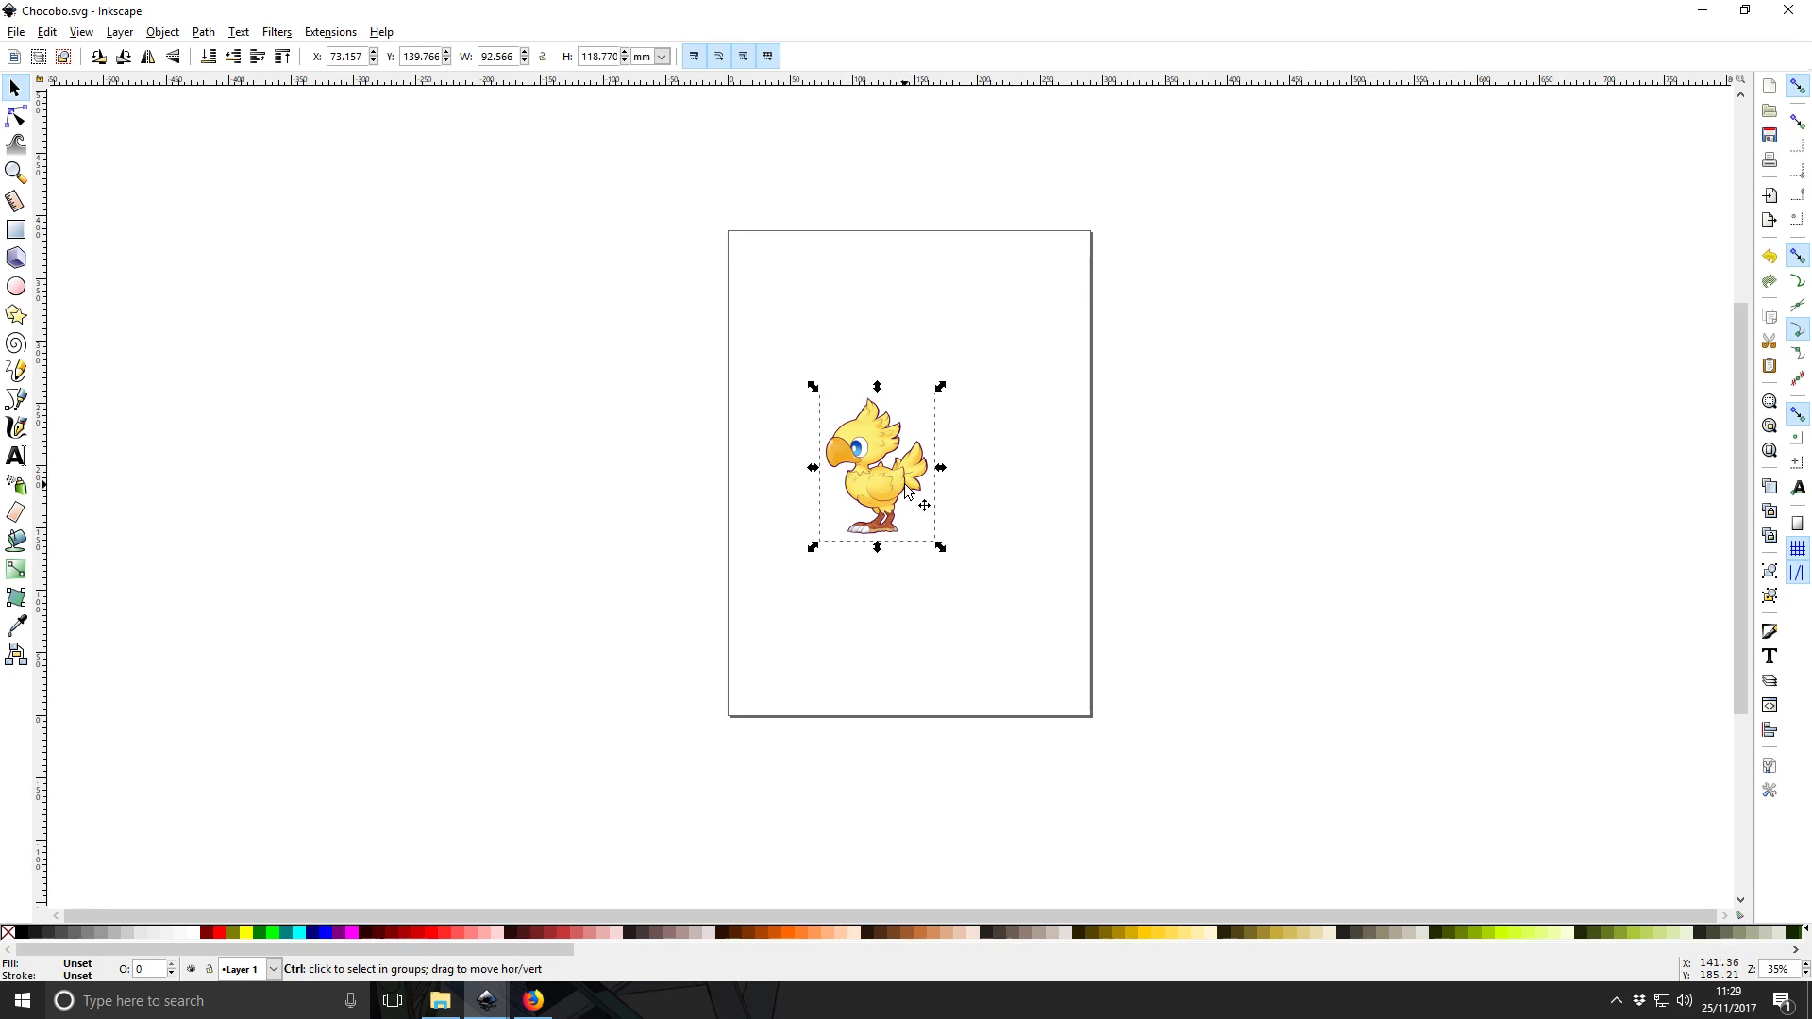
Start a straight-segment Bezier path where the beak meets the forehead and trace down the beak's front outline
scroll(863, 472, up, 5)
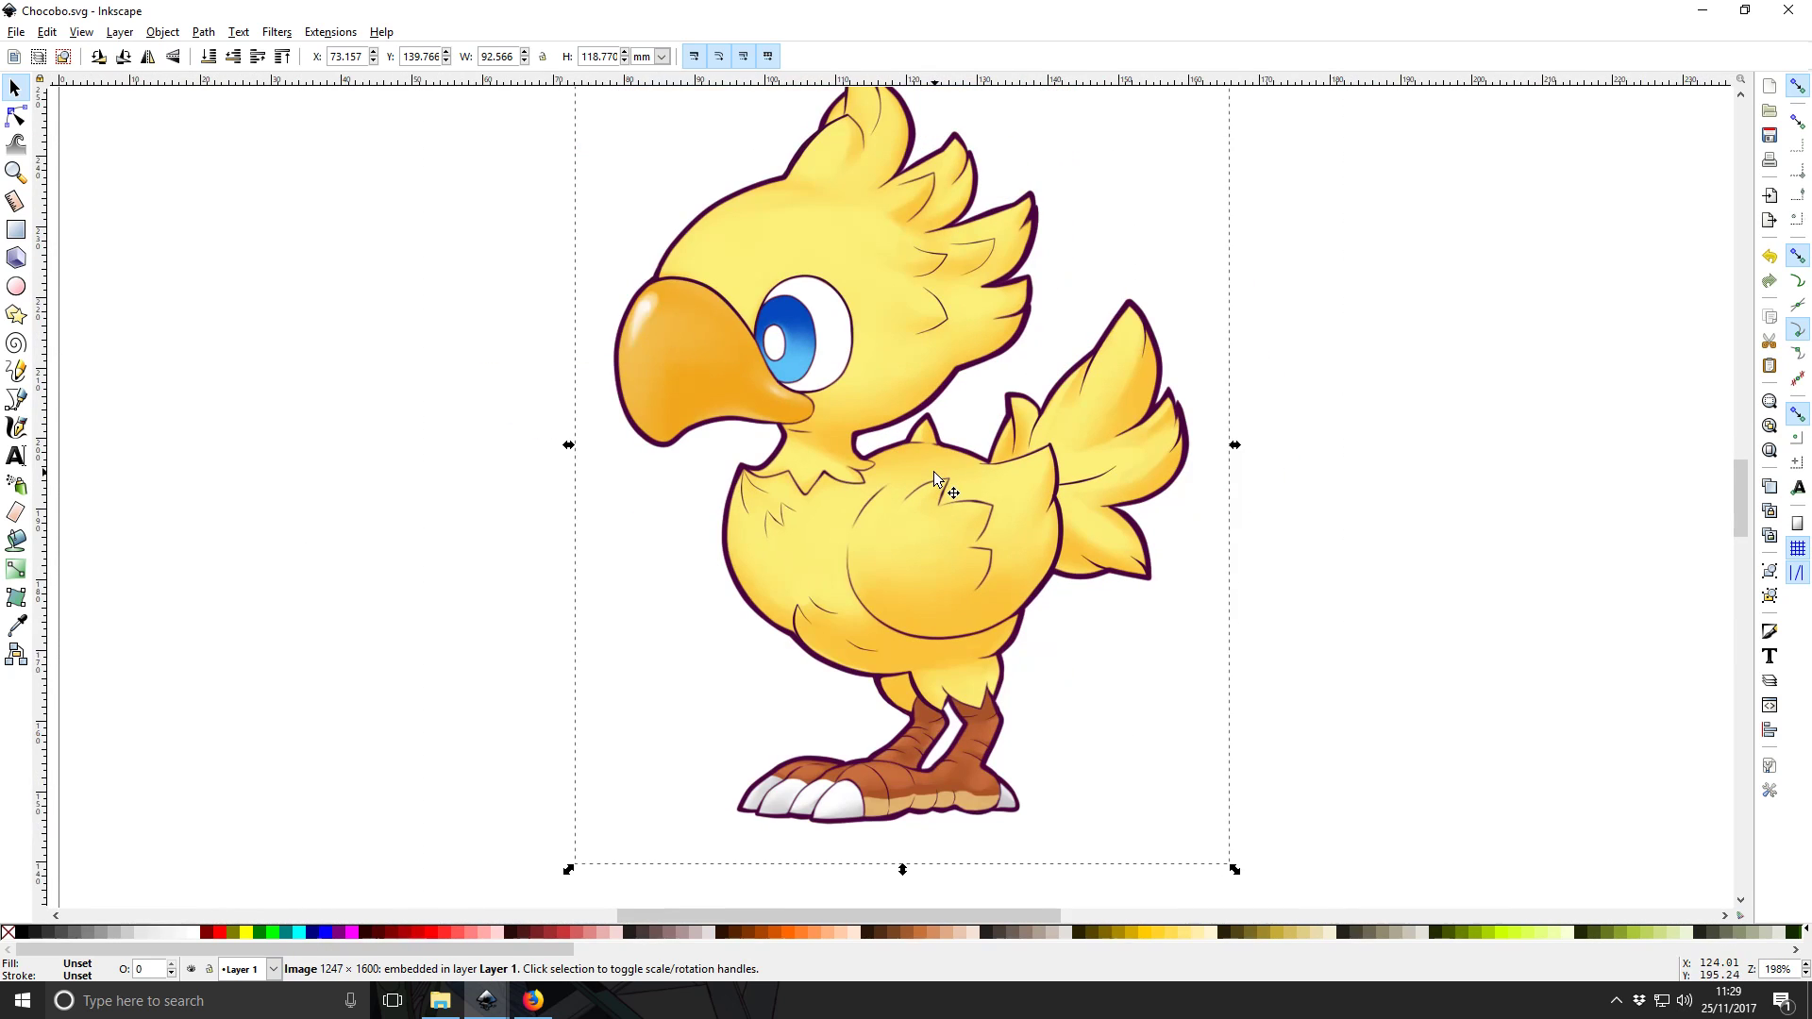
scroll(915, 486, up, 5)
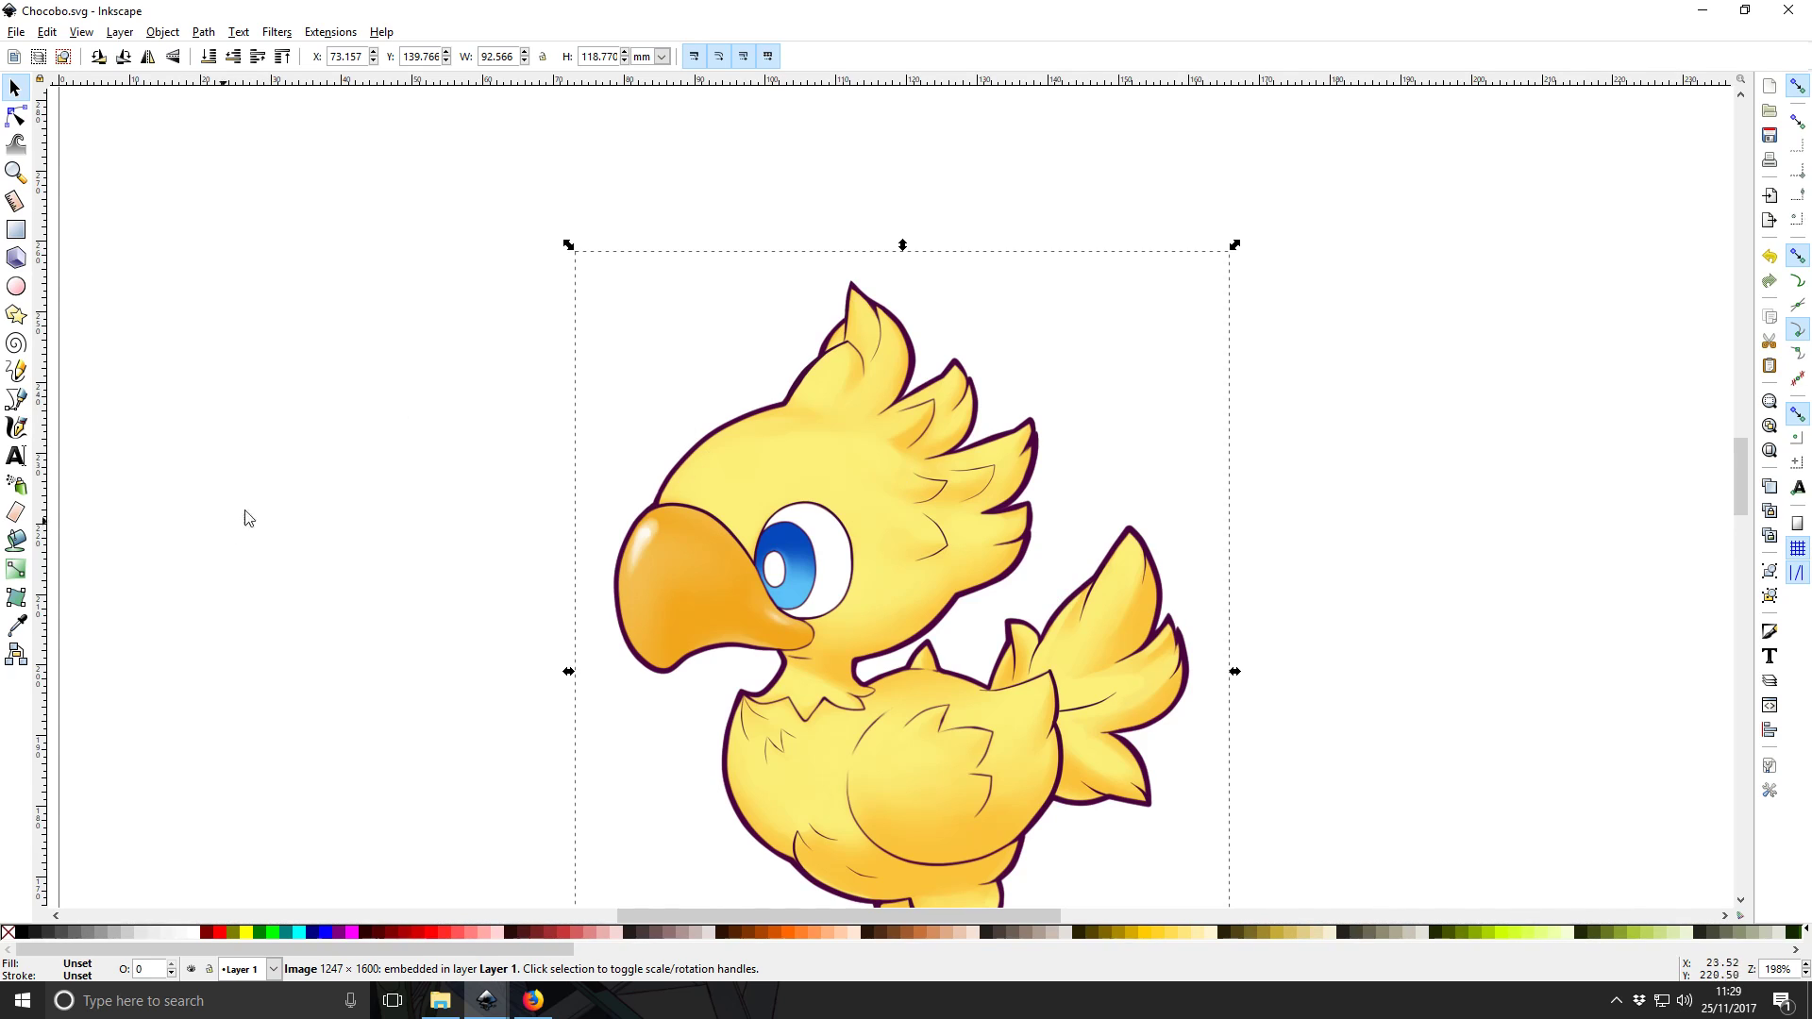
click(17, 401)
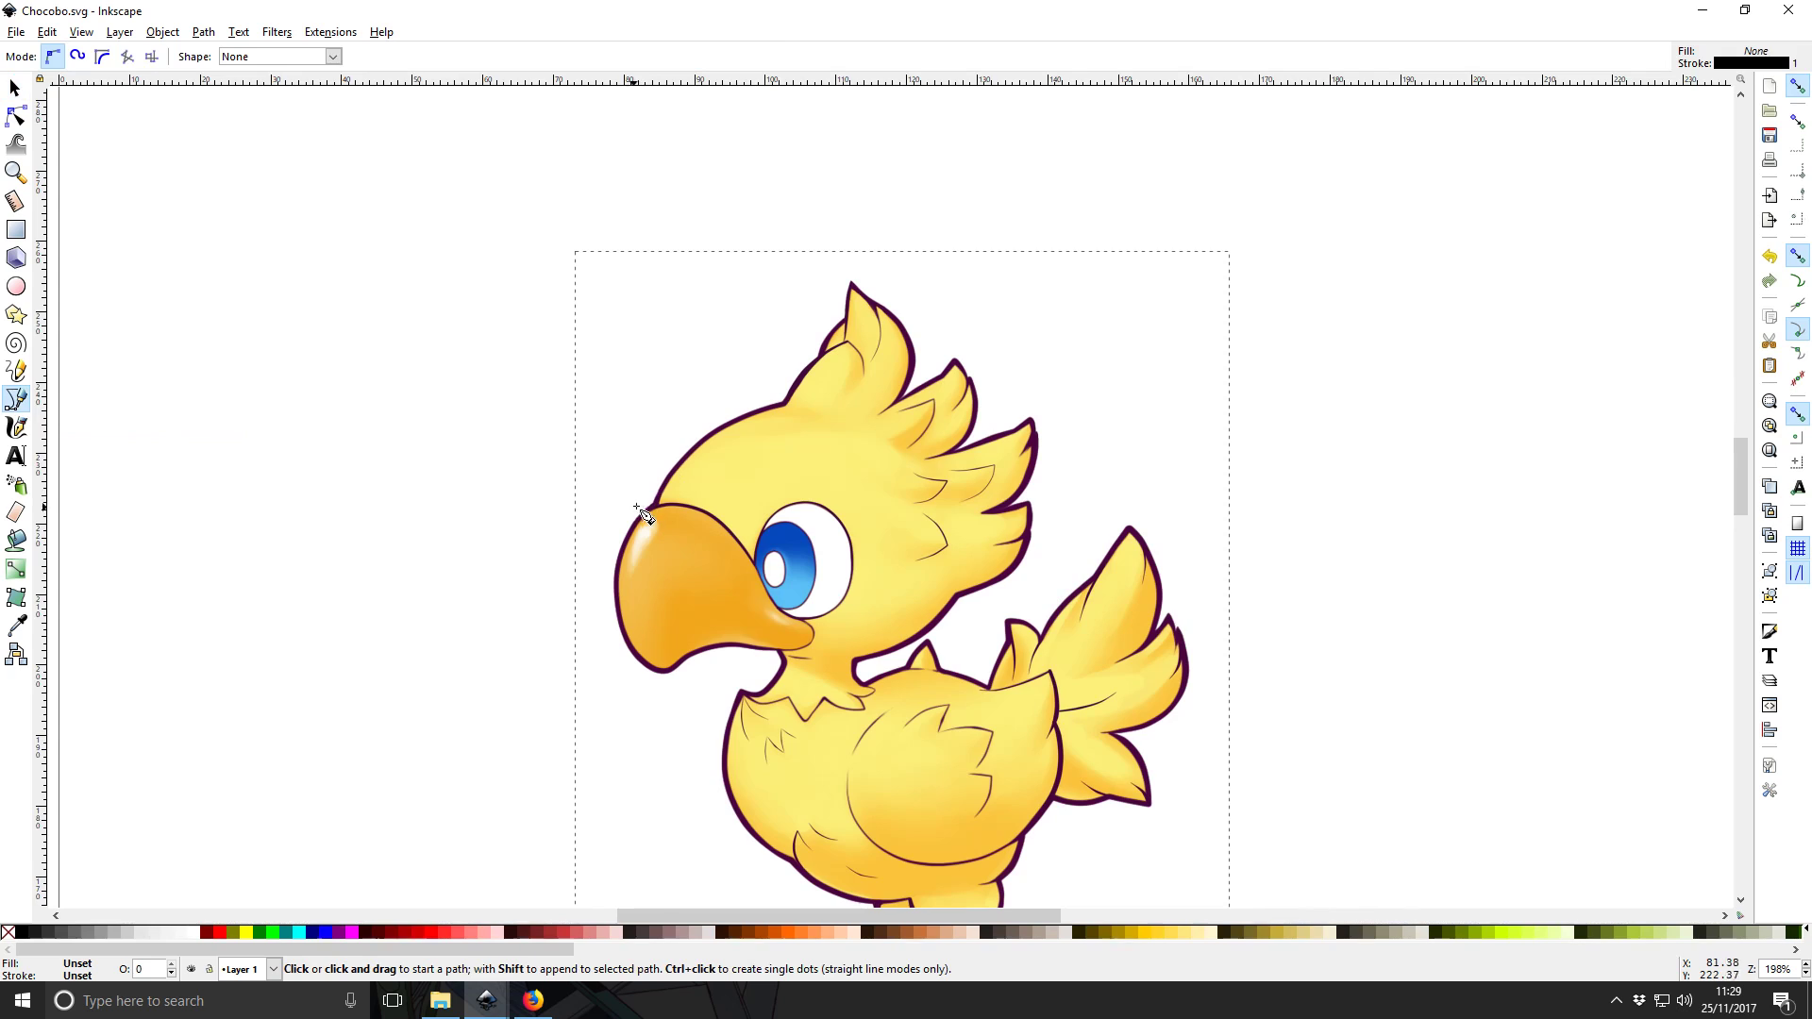
scroll(639, 513, up, 4)
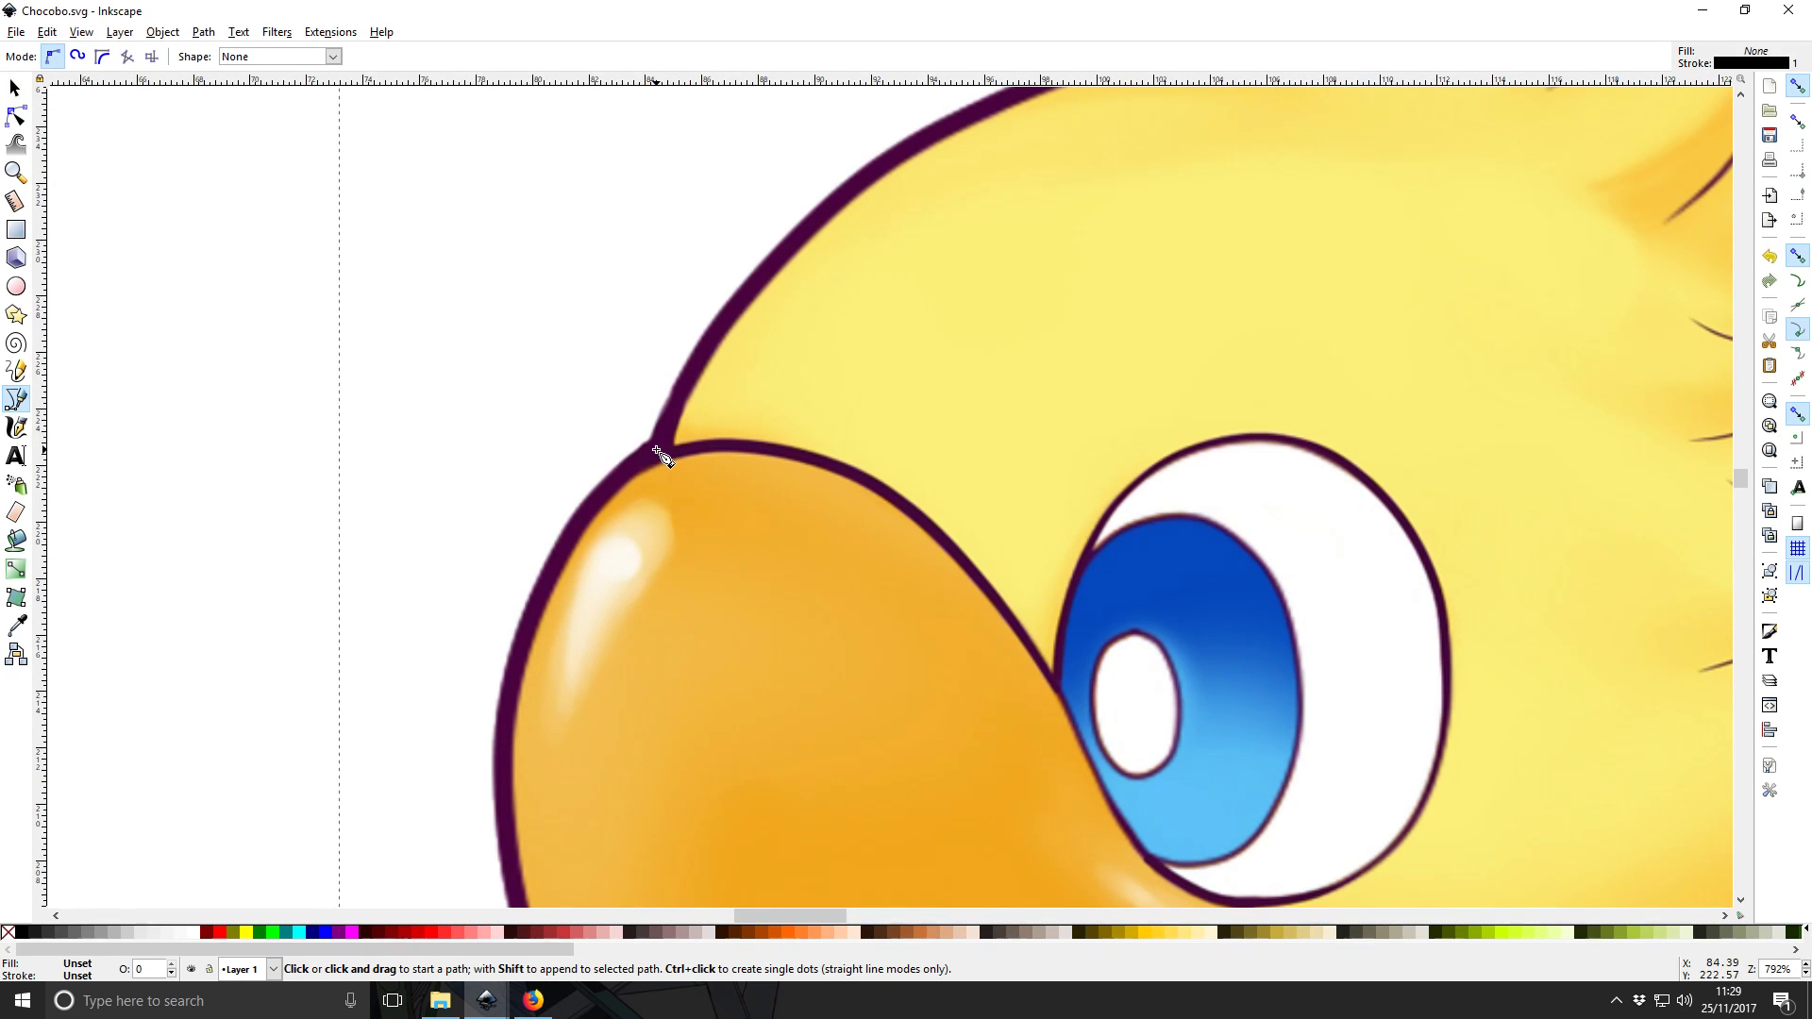
click(654, 450)
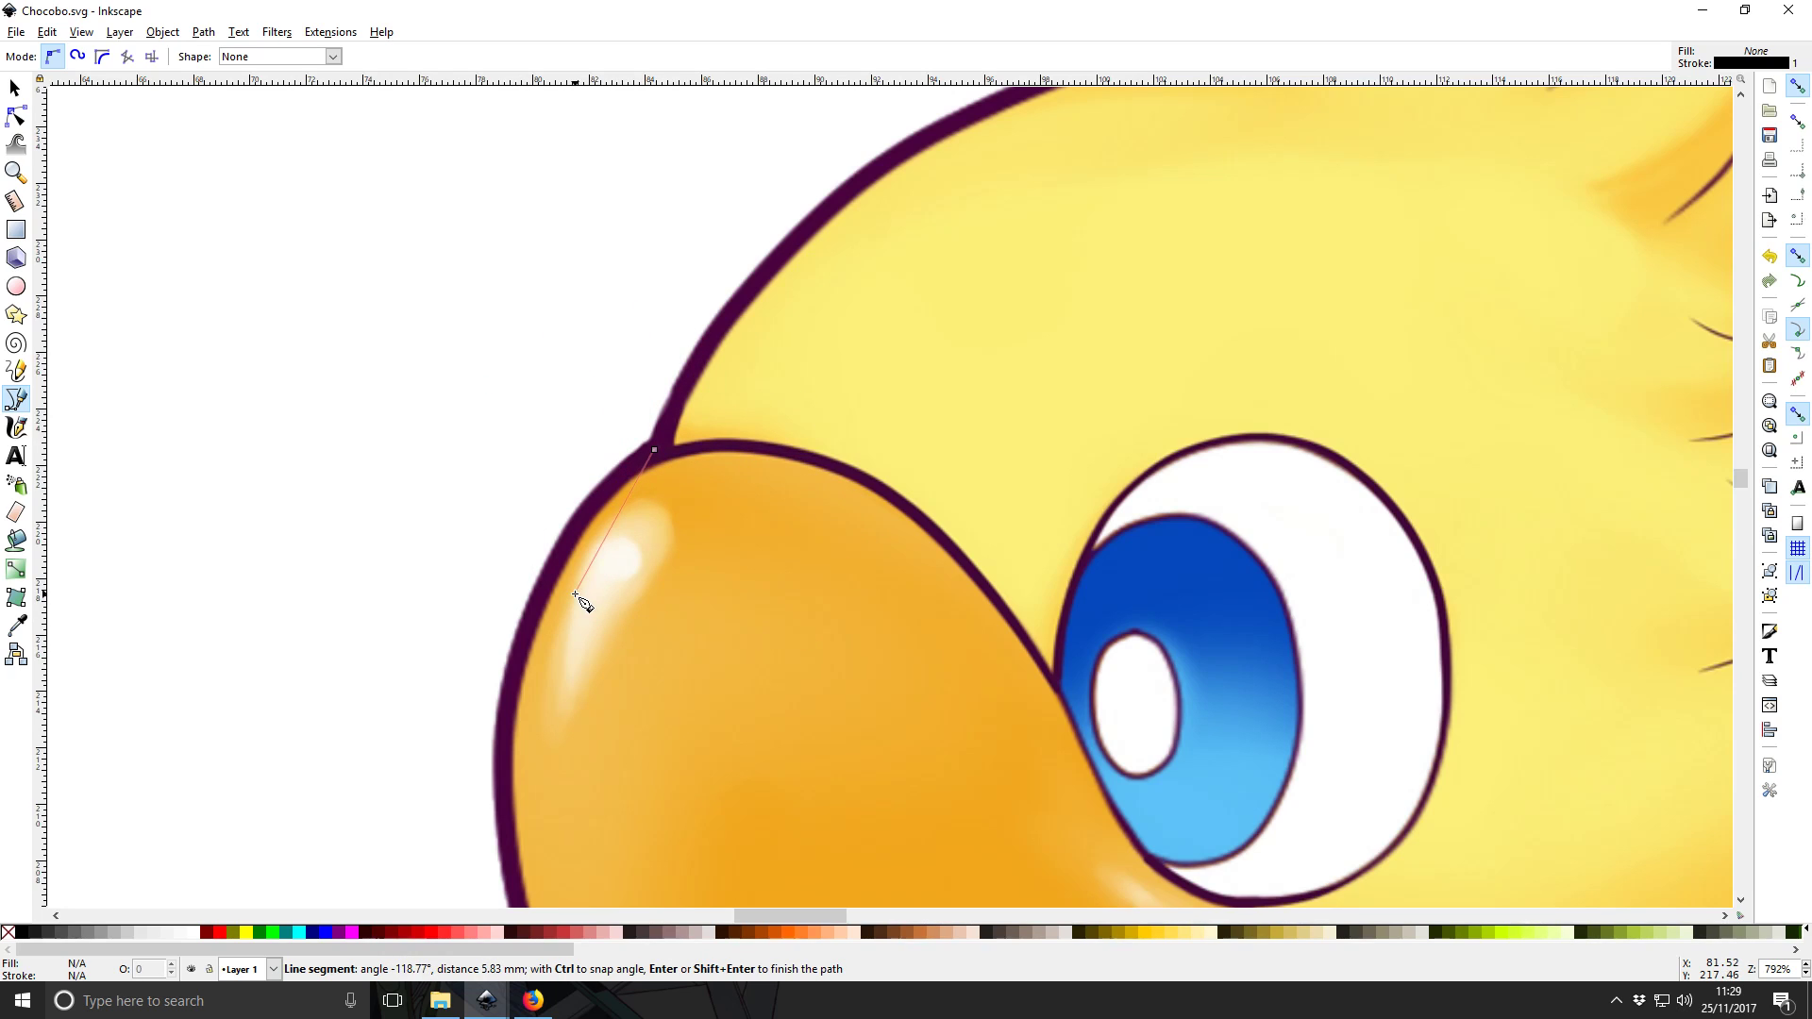
scroll(573, 564, down, 4)
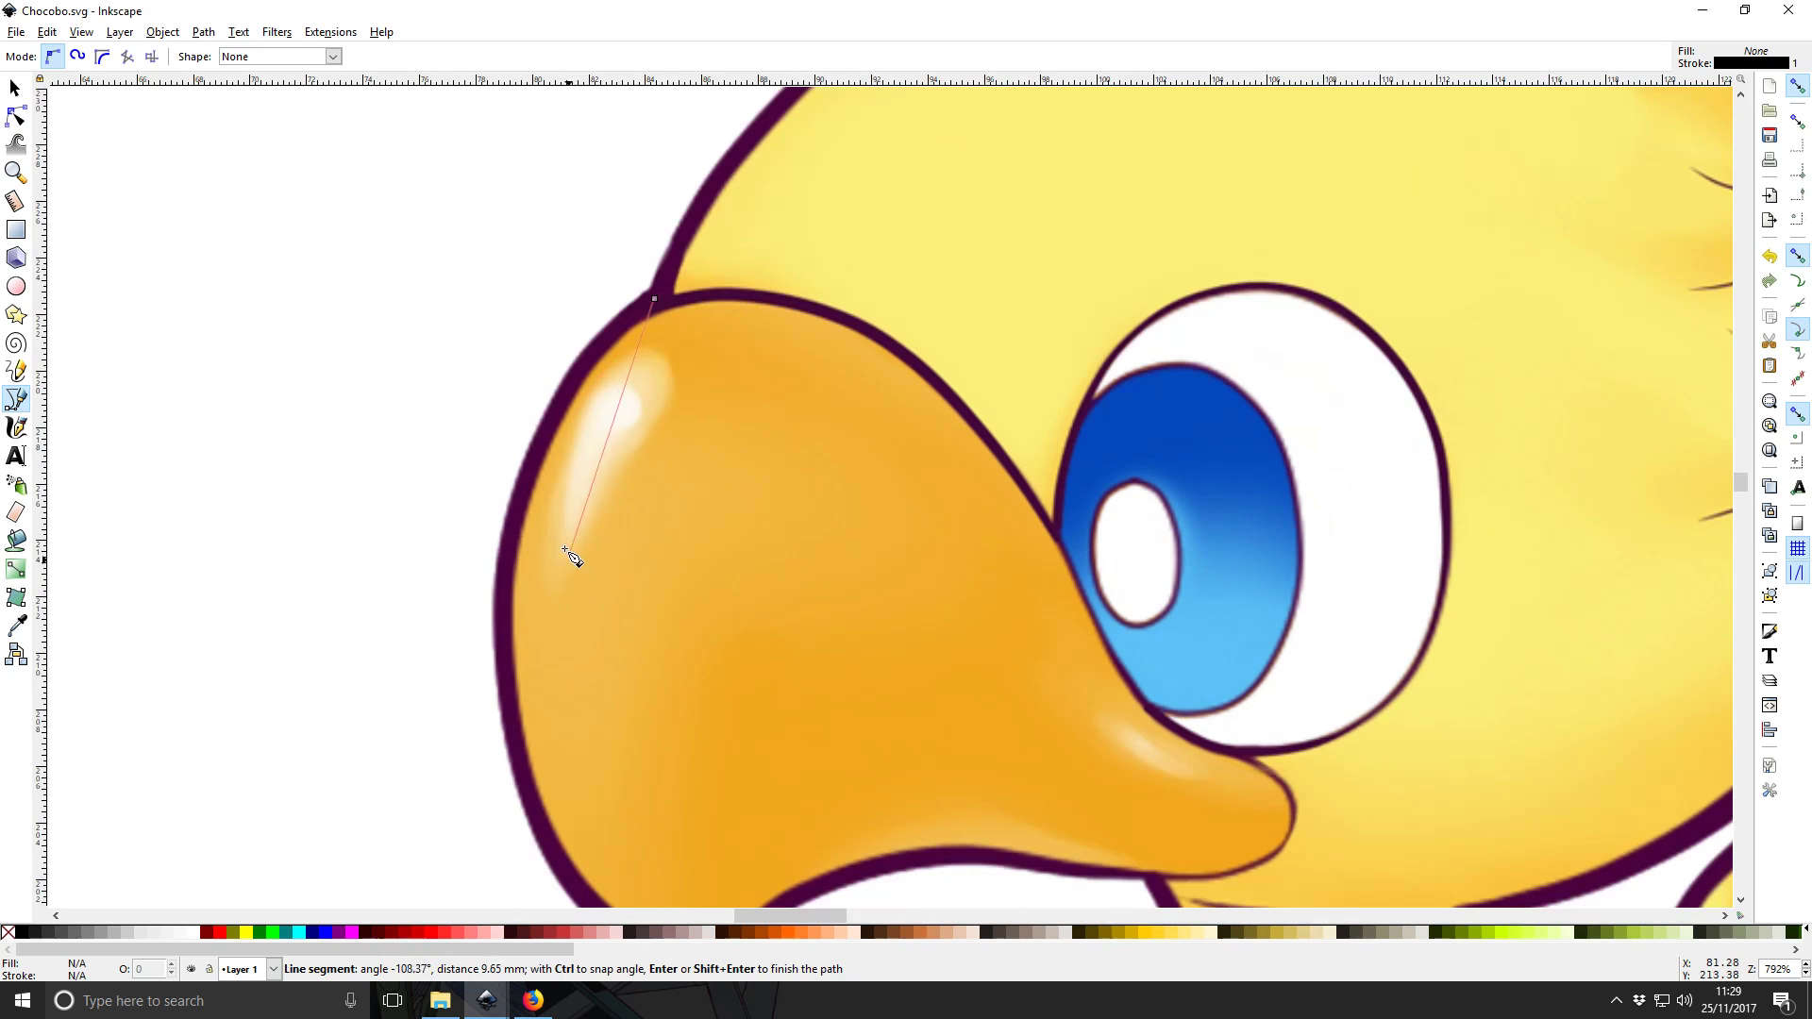
click(505, 555)
click(536, 812)
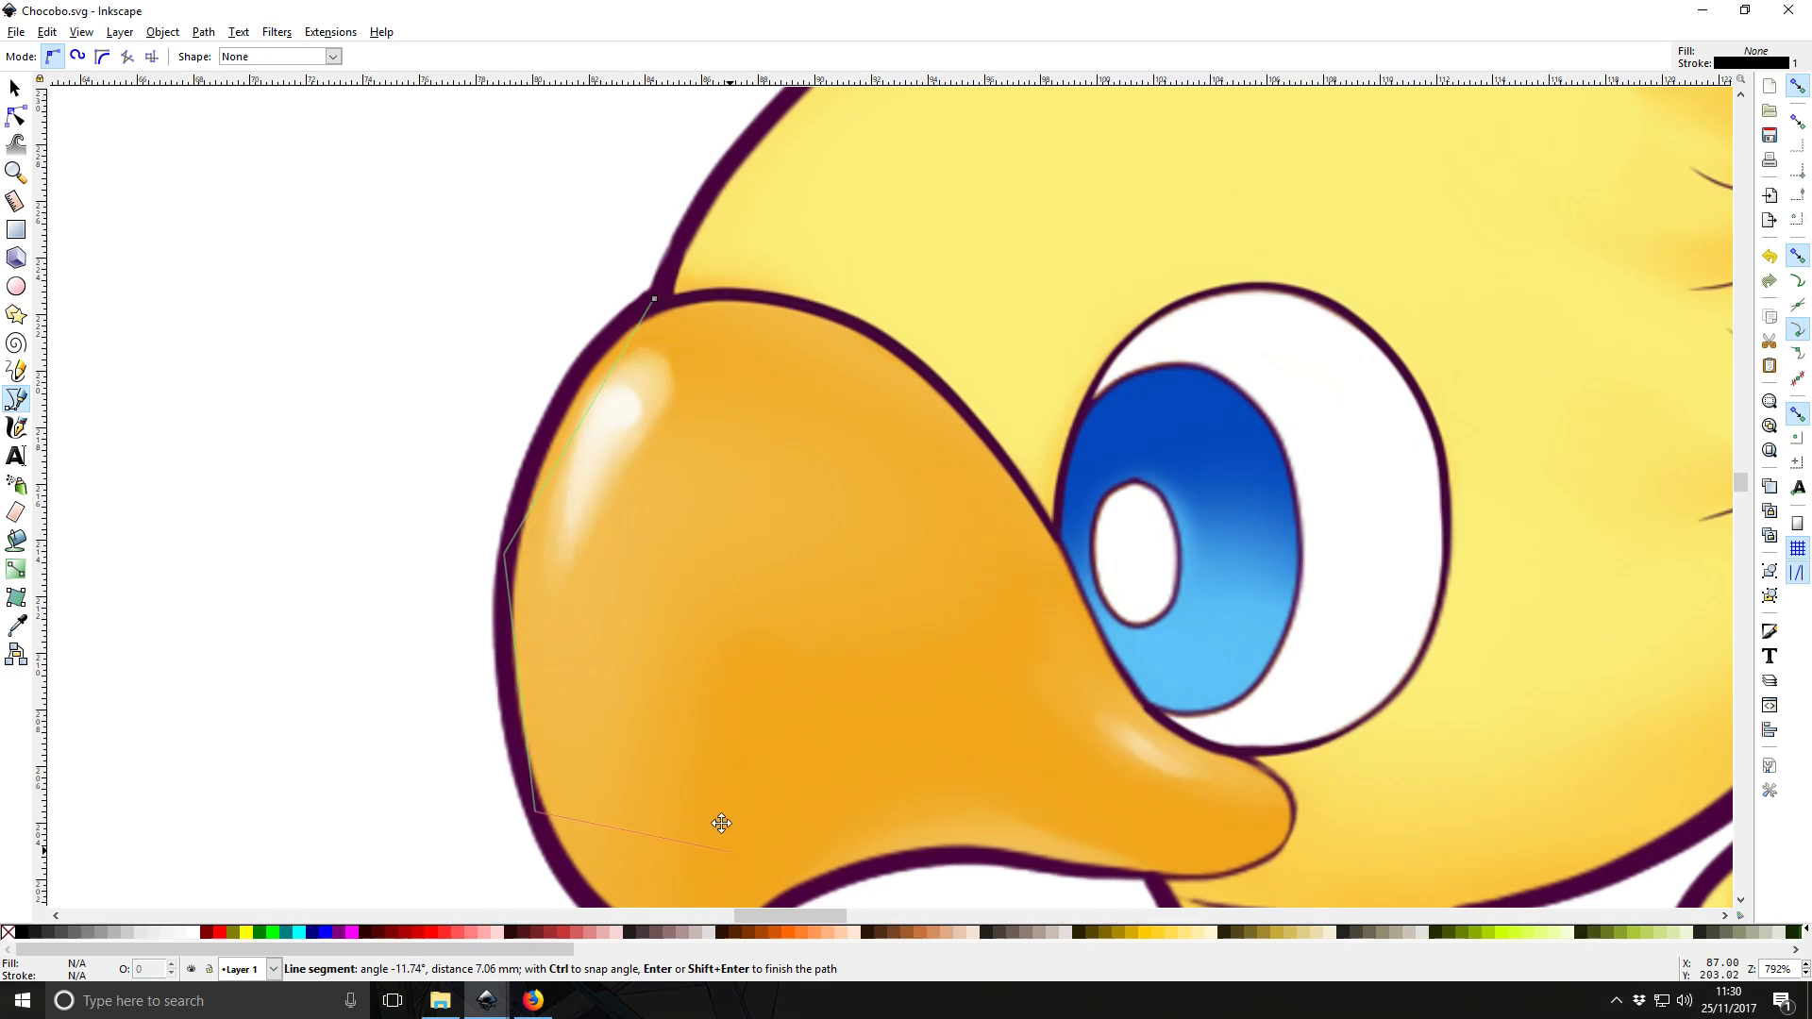
Continue the path around the beak's tip and along its underside to where it meets the neck
scroll(725, 836, down, 5)
scroll(724, 836, right, 2)
click(565, 624)
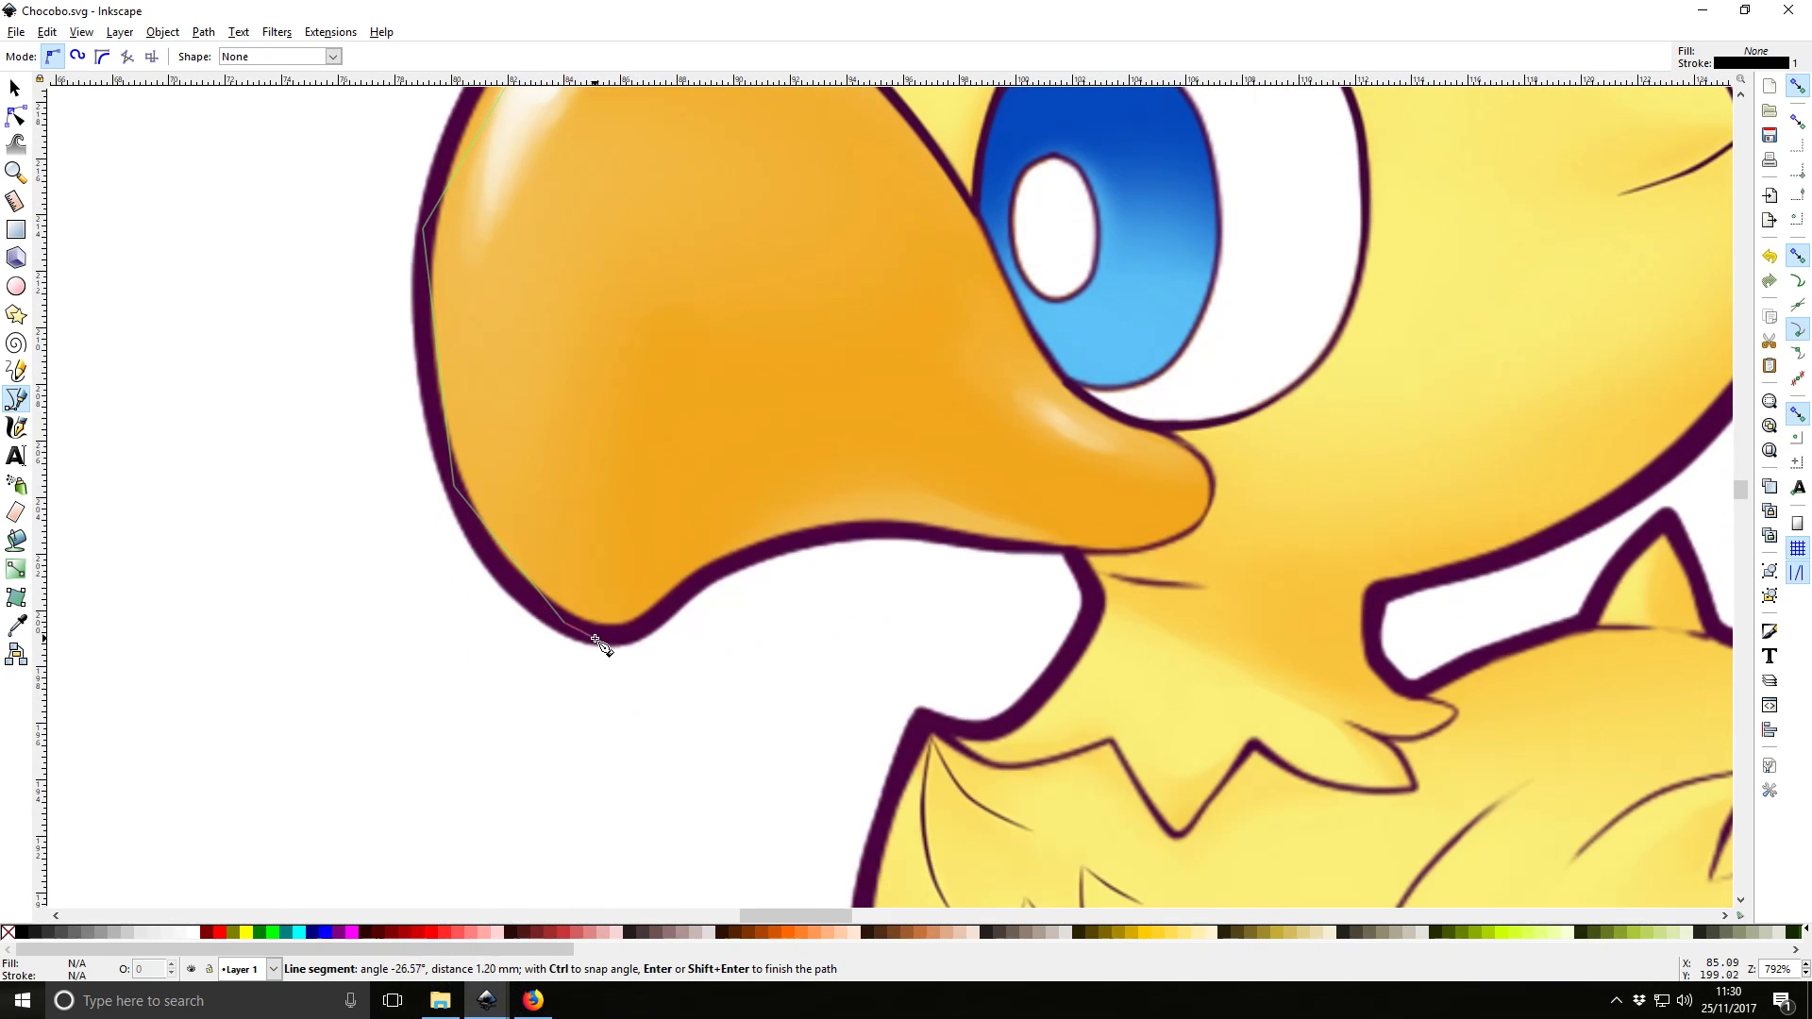
click(634, 633)
click(709, 573)
click(865, 529)
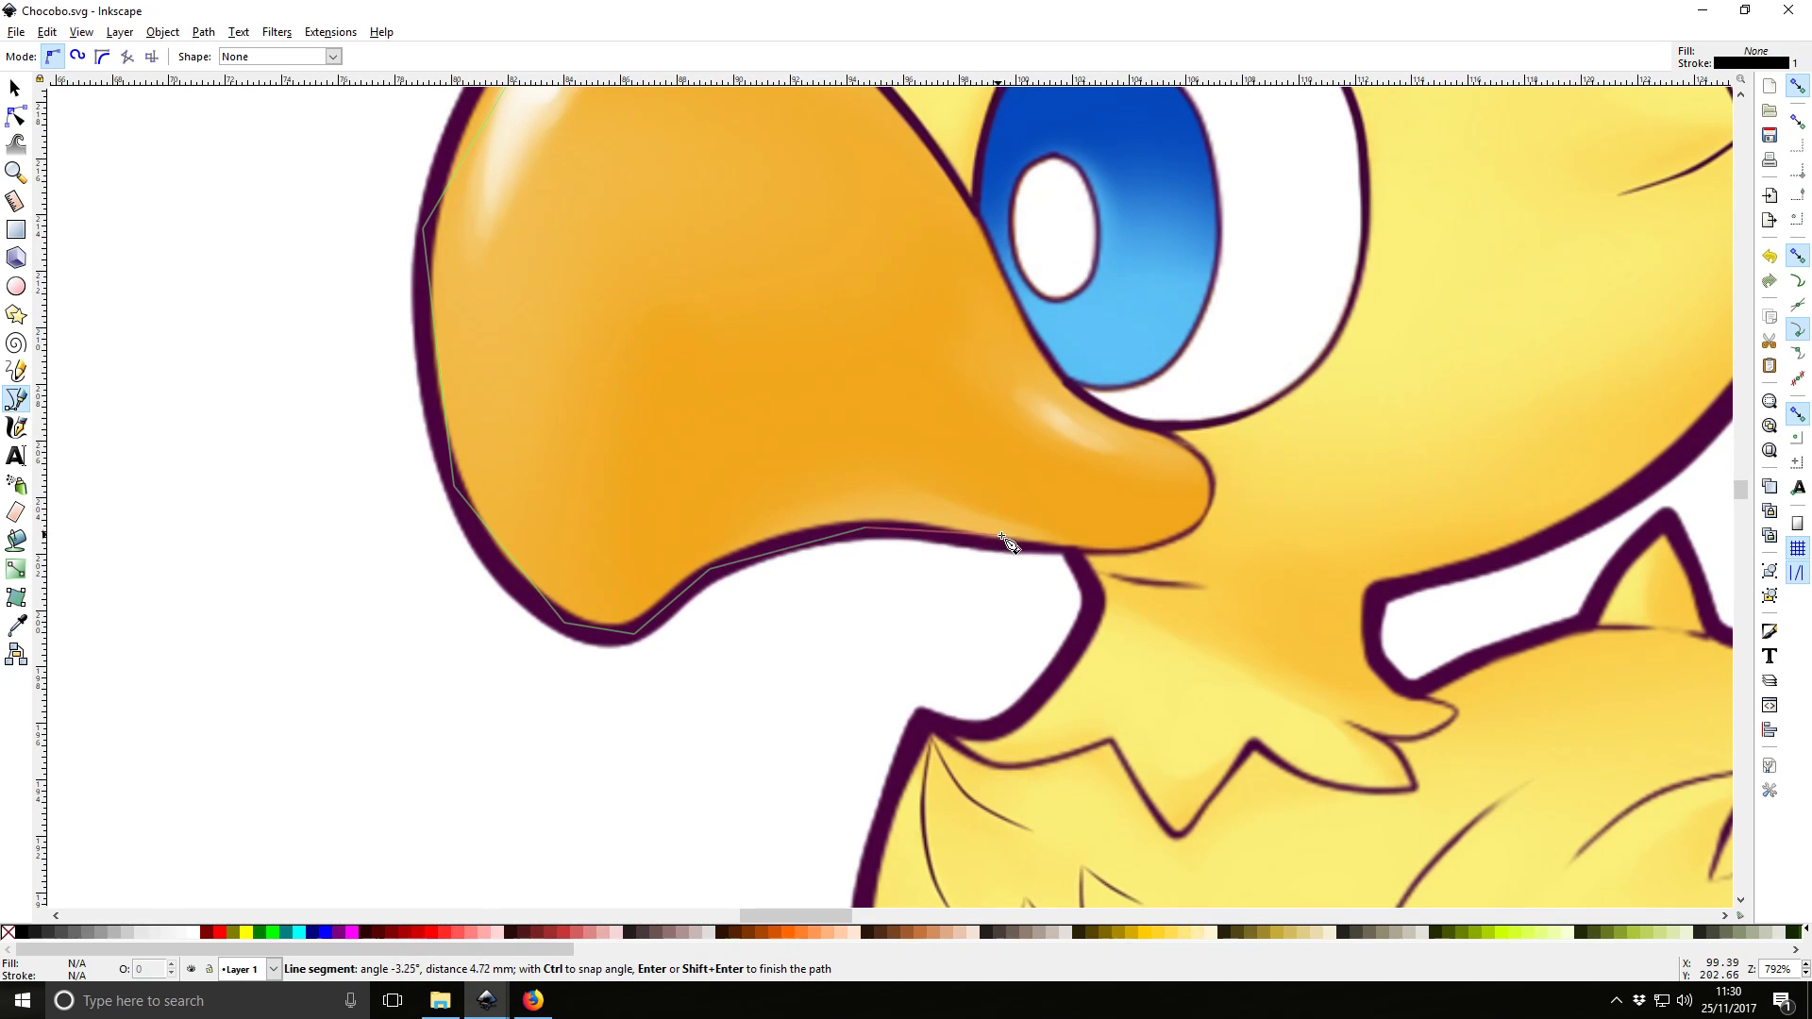
click(1073, 549)
Trace the path down the throat, around the collar corner and along the chest outline
click(1096, 609)
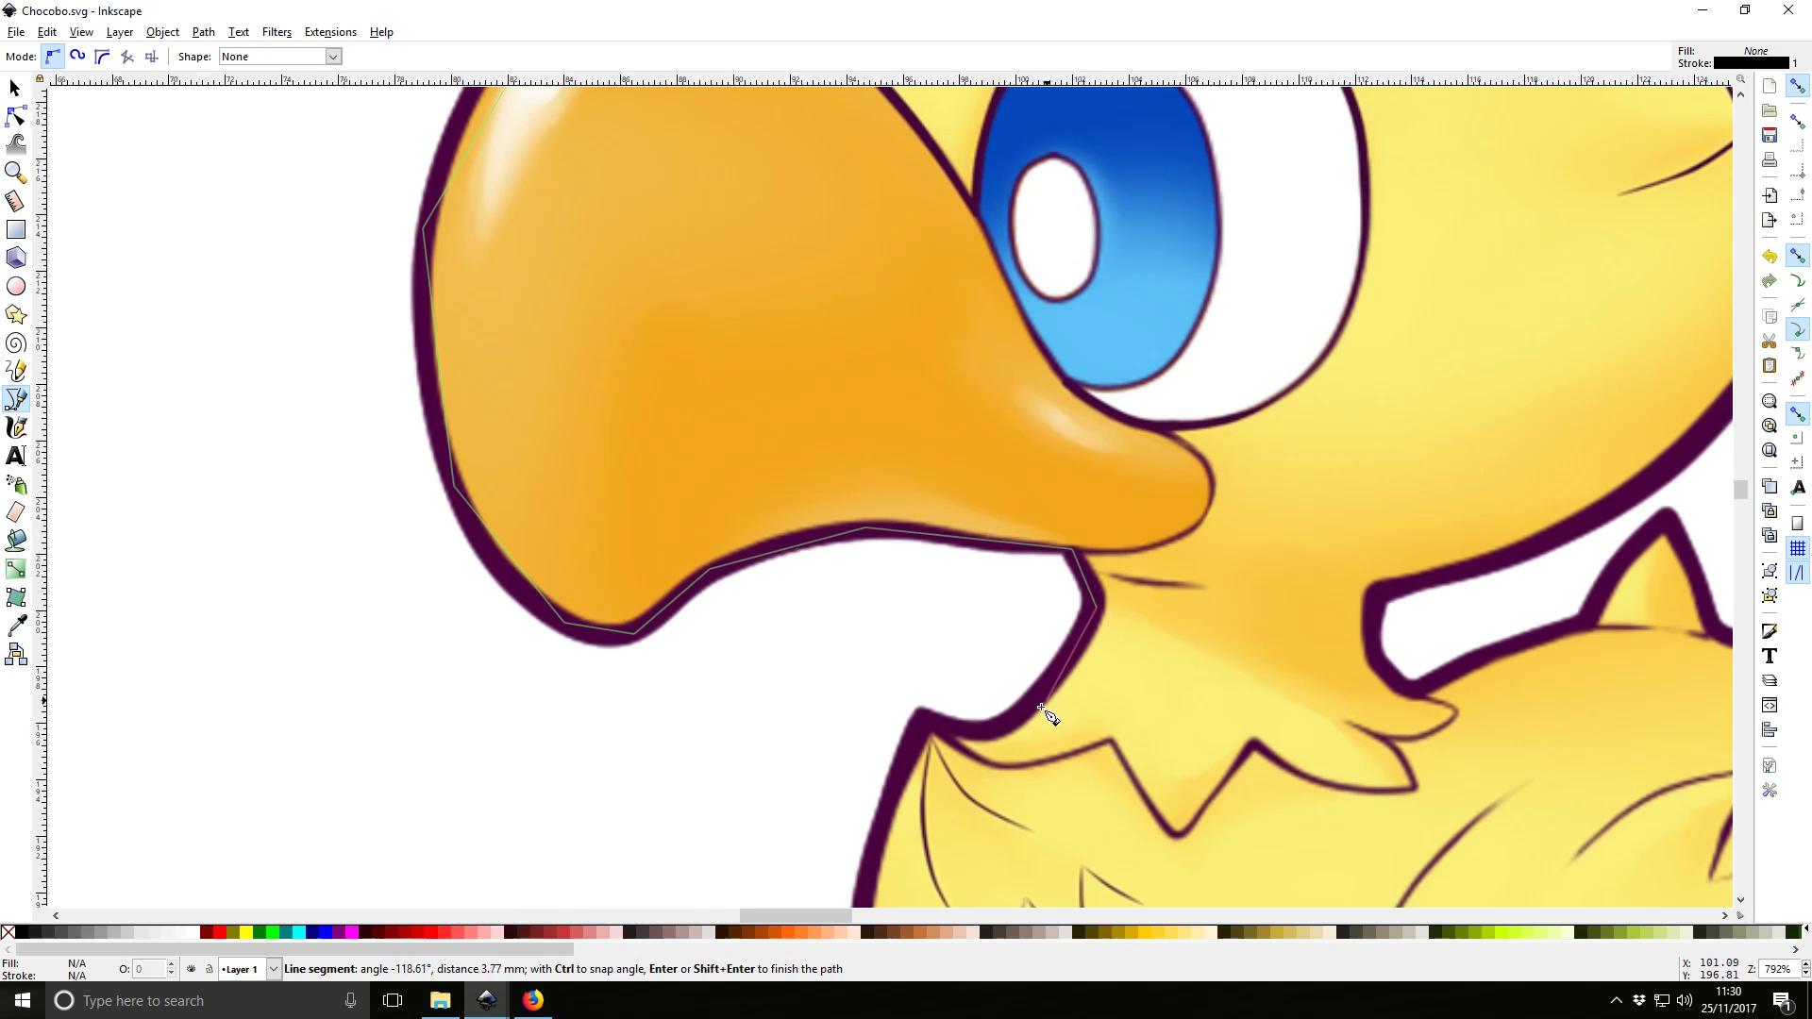
click(1004, 728)
click(927, 719)
drag(937, 776, 1024, 338)
click(944, 511)
click(978, 714)
Extend the path along the lower belly outline to the start of the feather above the front leg
scroll(1023, 614, down, 5)
scroll(881, 449, right, 2)
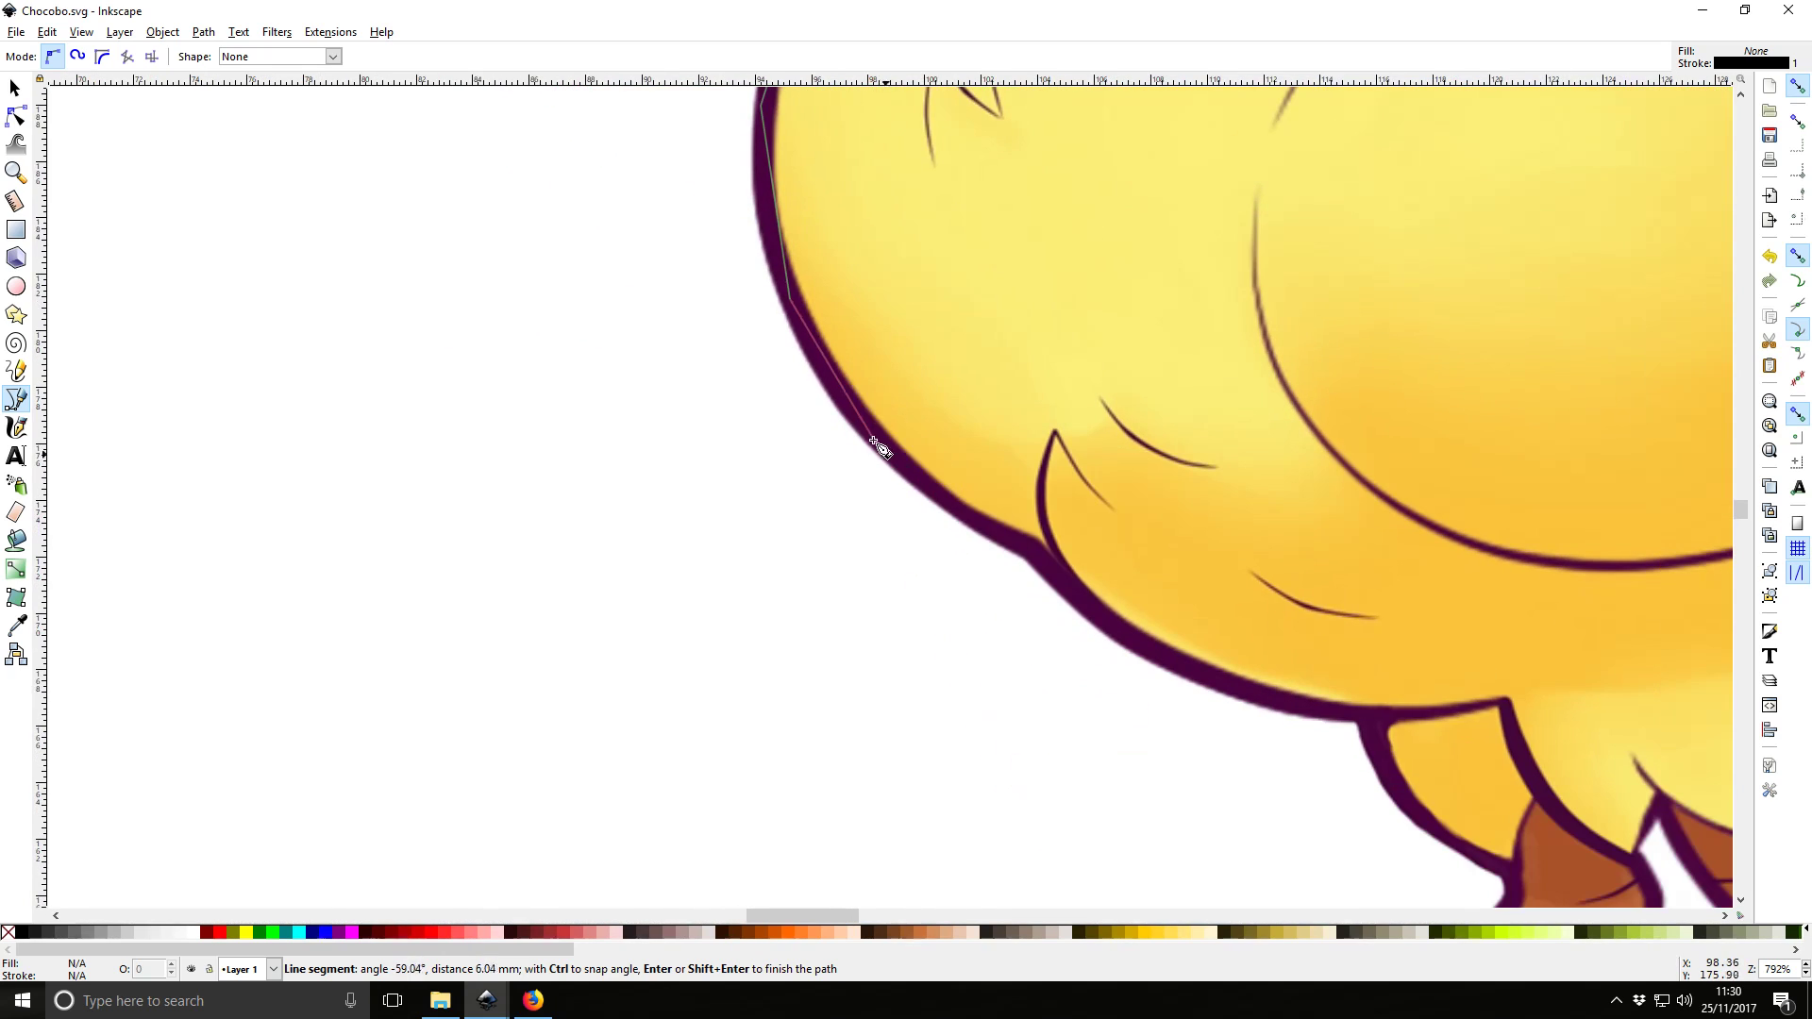
click(890, 461)
click(1042, 553)
click(1182, 670)
click(1370, 715)
Trace the path around the feather beneath the belly to the top of the front leg
scroll(1452, 557, down, 4)
scroll(1452, 558, right, 3)
scroll(1451, 558, down, 5)
scroll(1451, 558, right, 4)
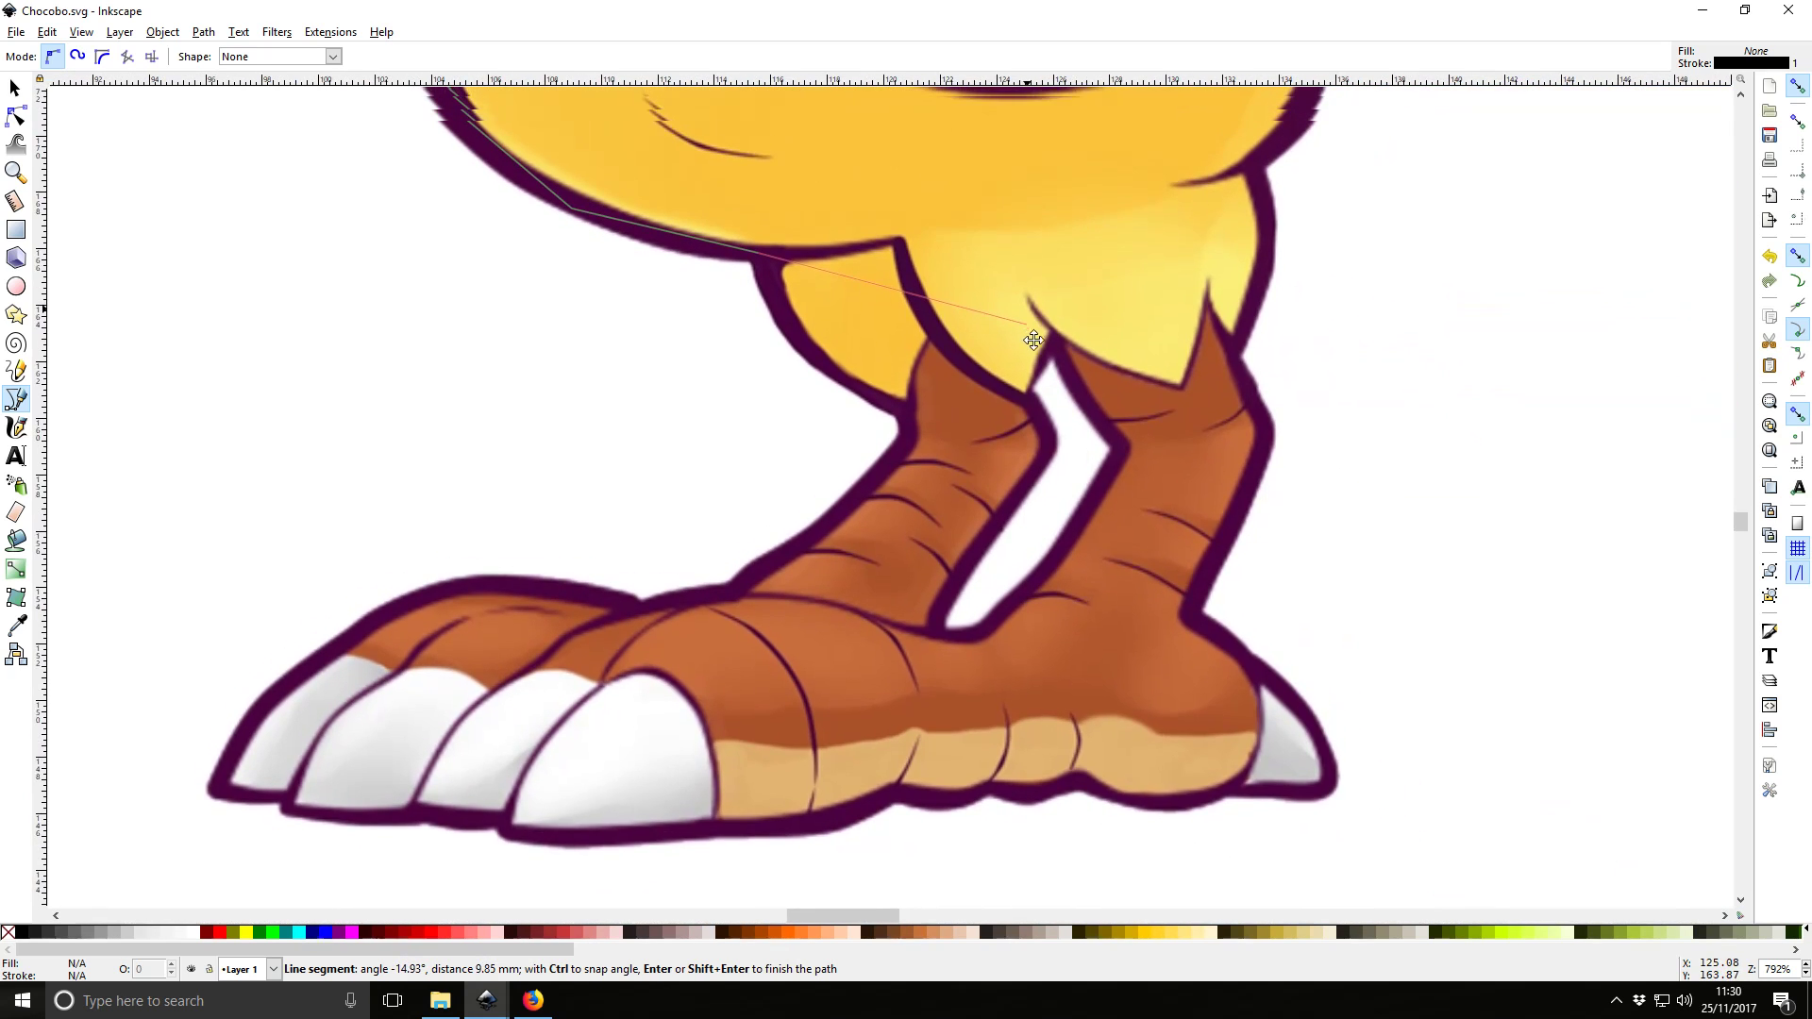
click(791, 338)
click(849, 397)
click(913, 435)
click(919, 468)
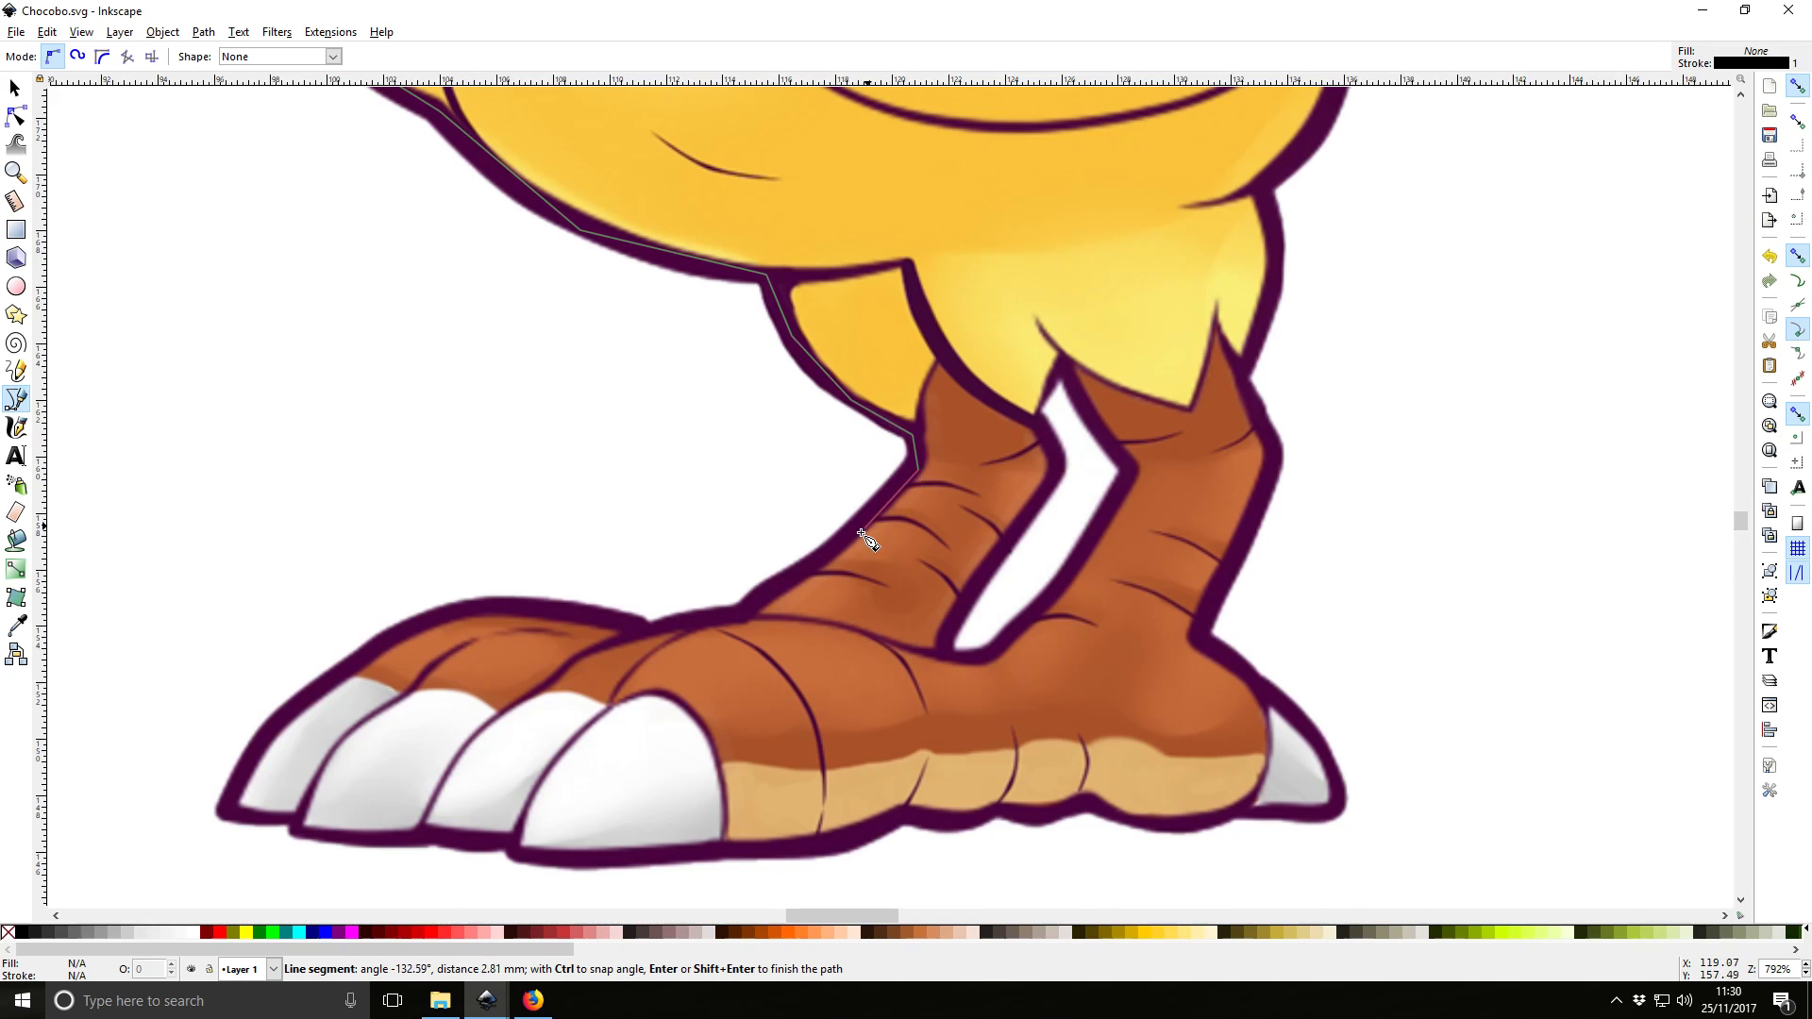
Continue the path down the leg's front and over the top of the foot to the foremost claw's tip
click(840, 547)
click(737, 618)
click(646, 627)
click(564, 608)
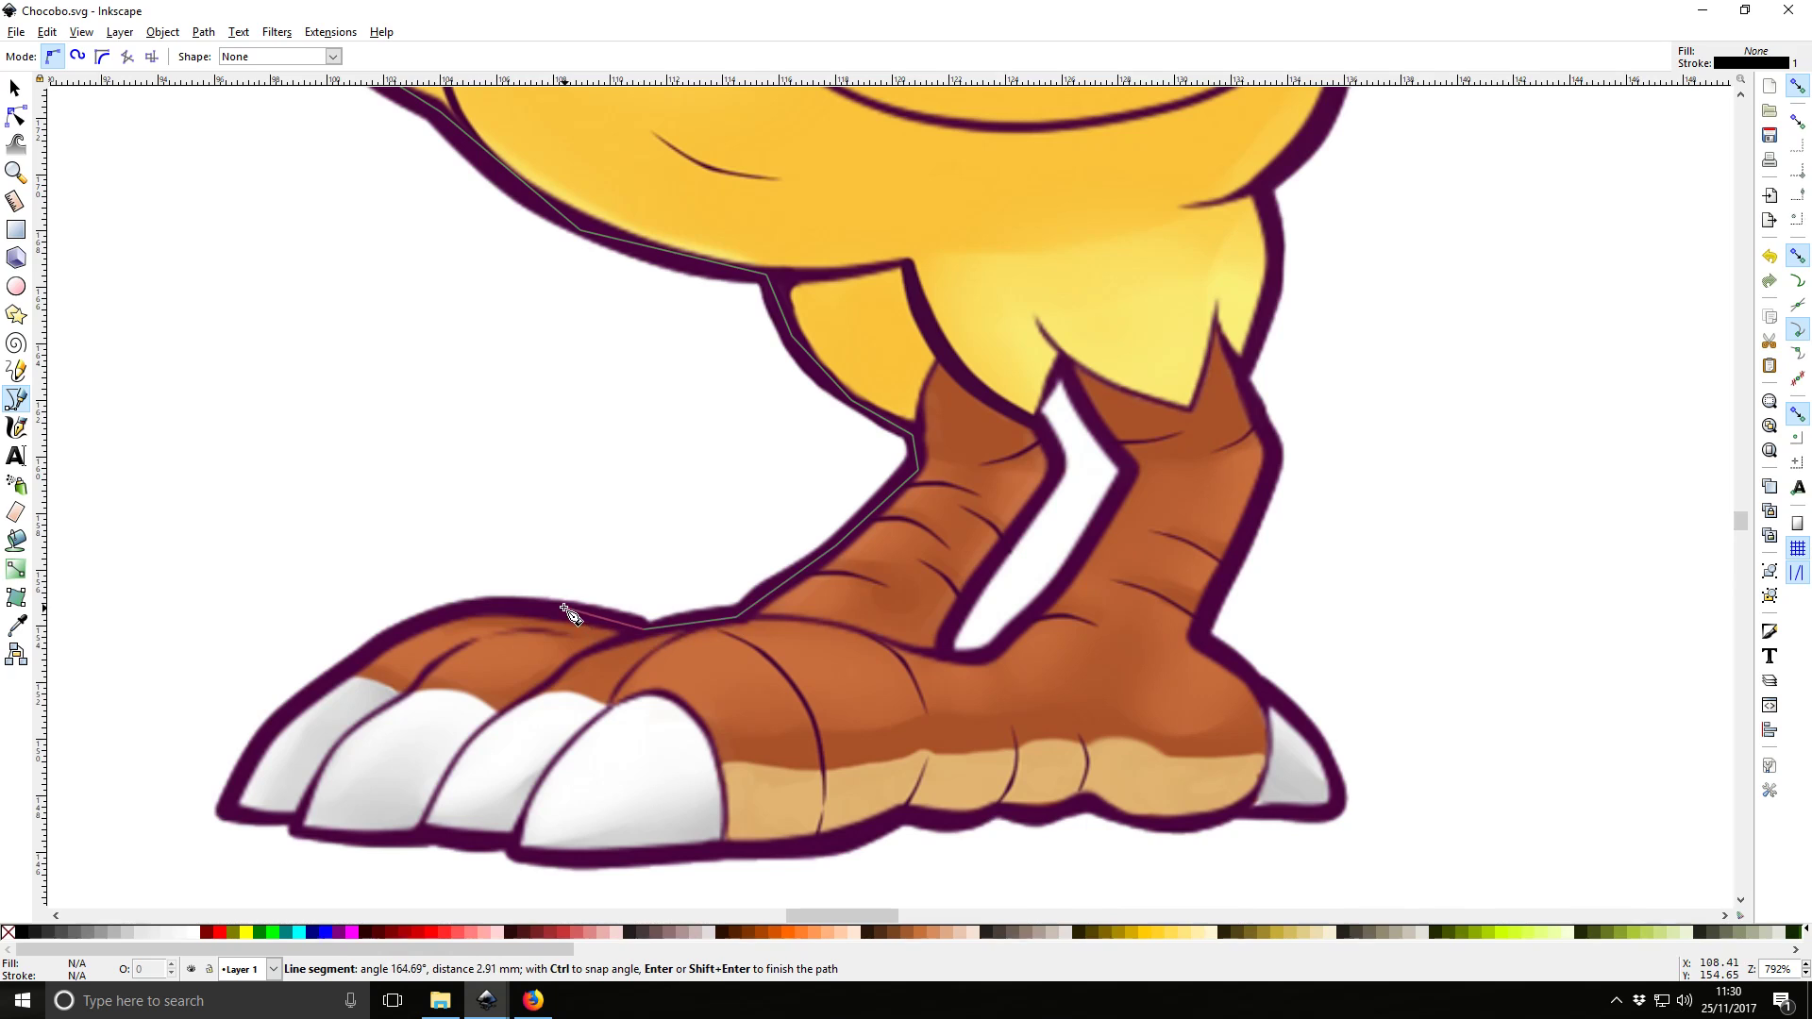
click(440, 609)
click(350, 659)
click(275, 733)
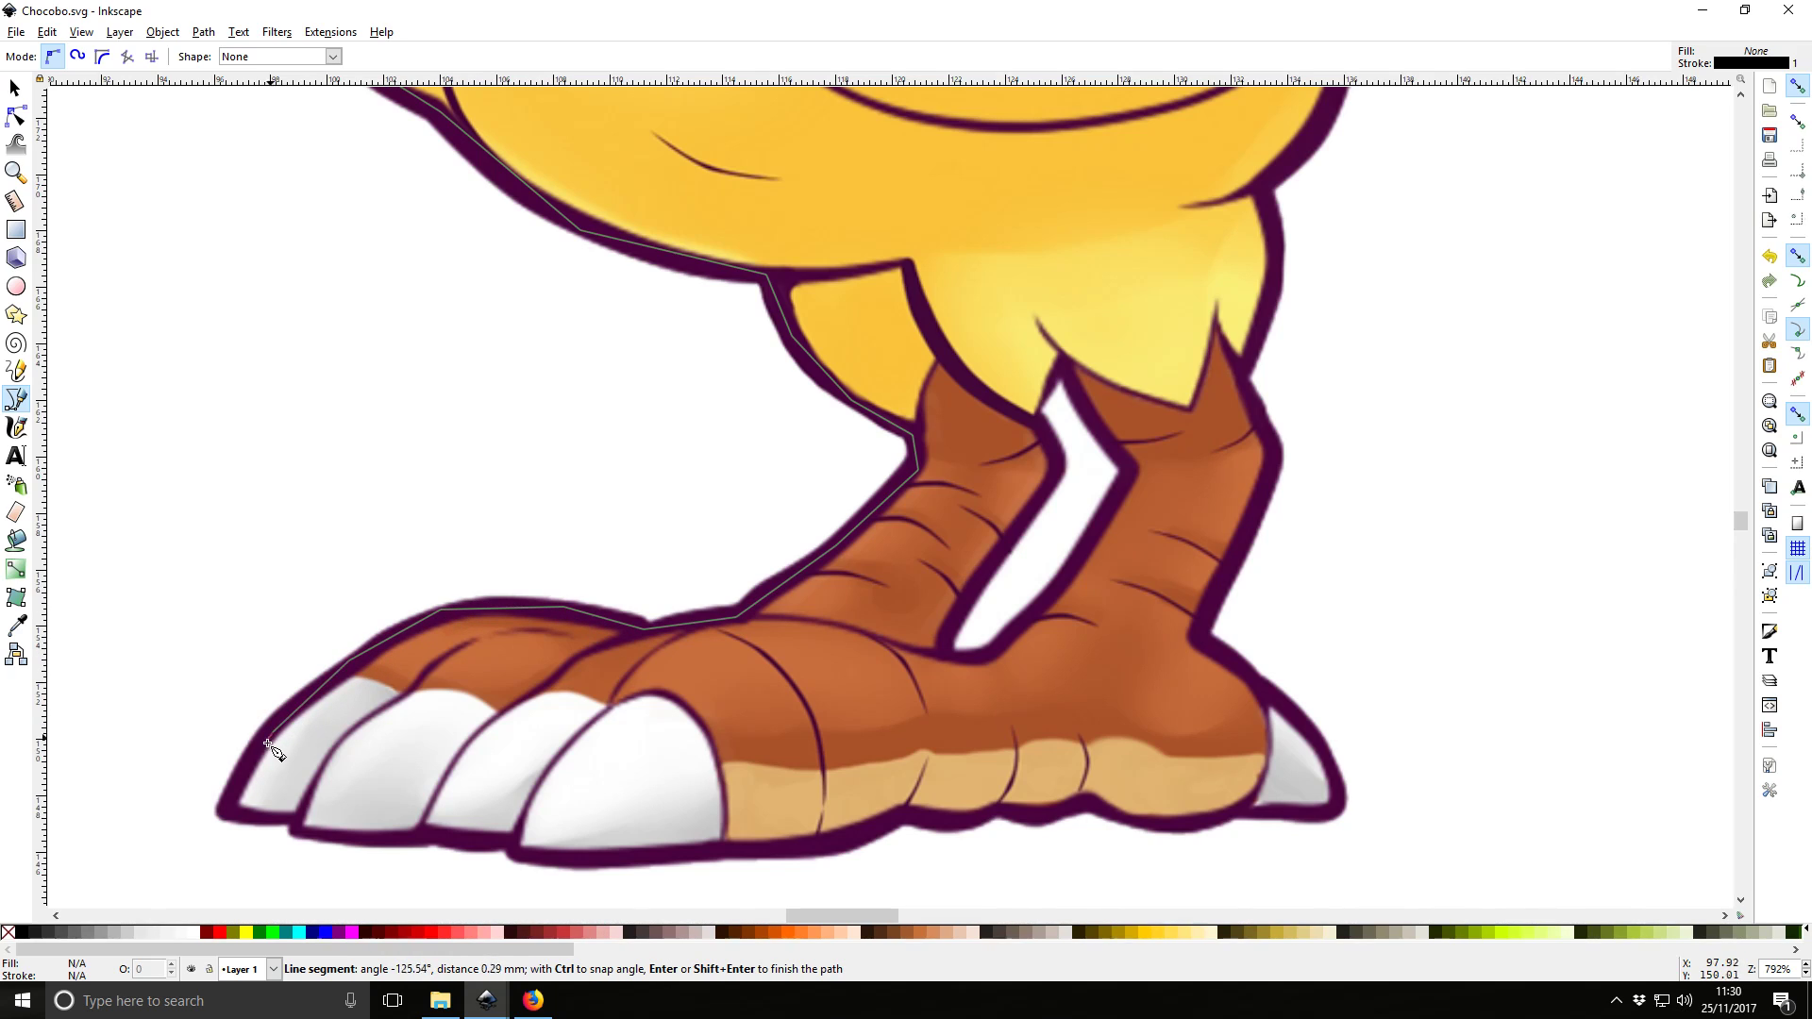
click(227, 812)
Trace the path along the bottom edges of the front claws to the start of the sole
click(291, 825)
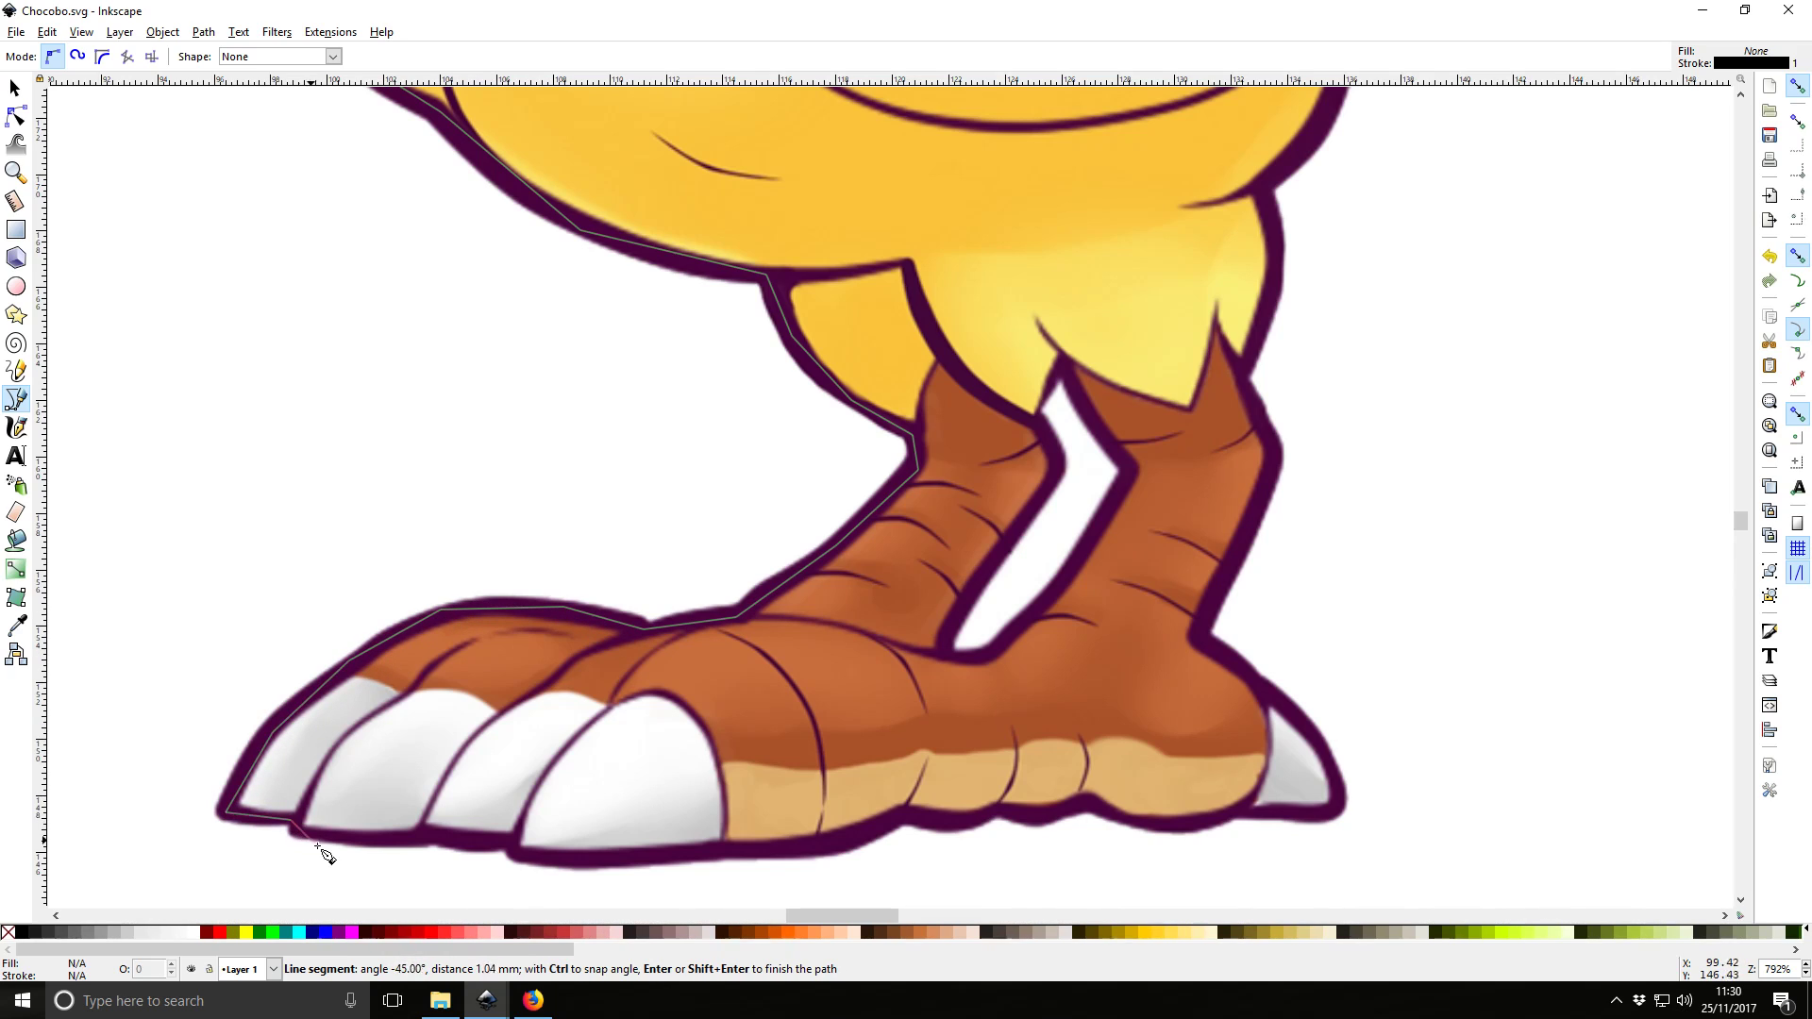
click(300, 834)
click(406, 834)
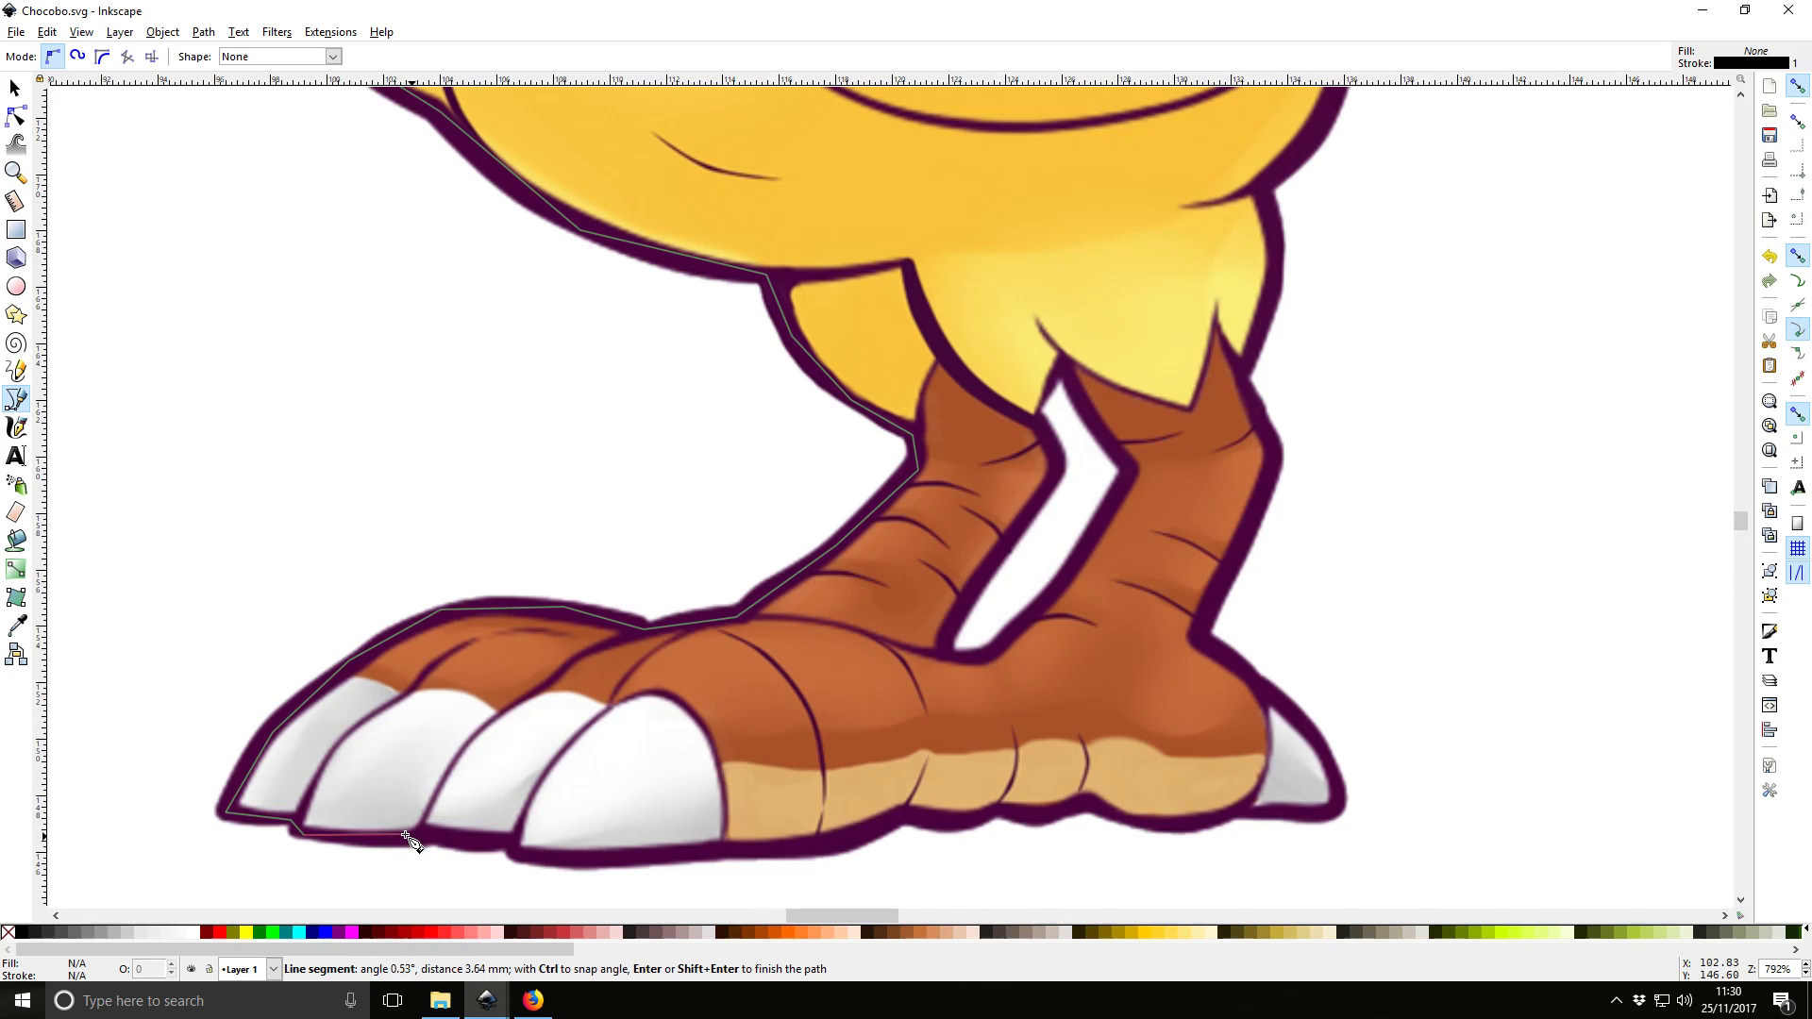
click(514, 843)
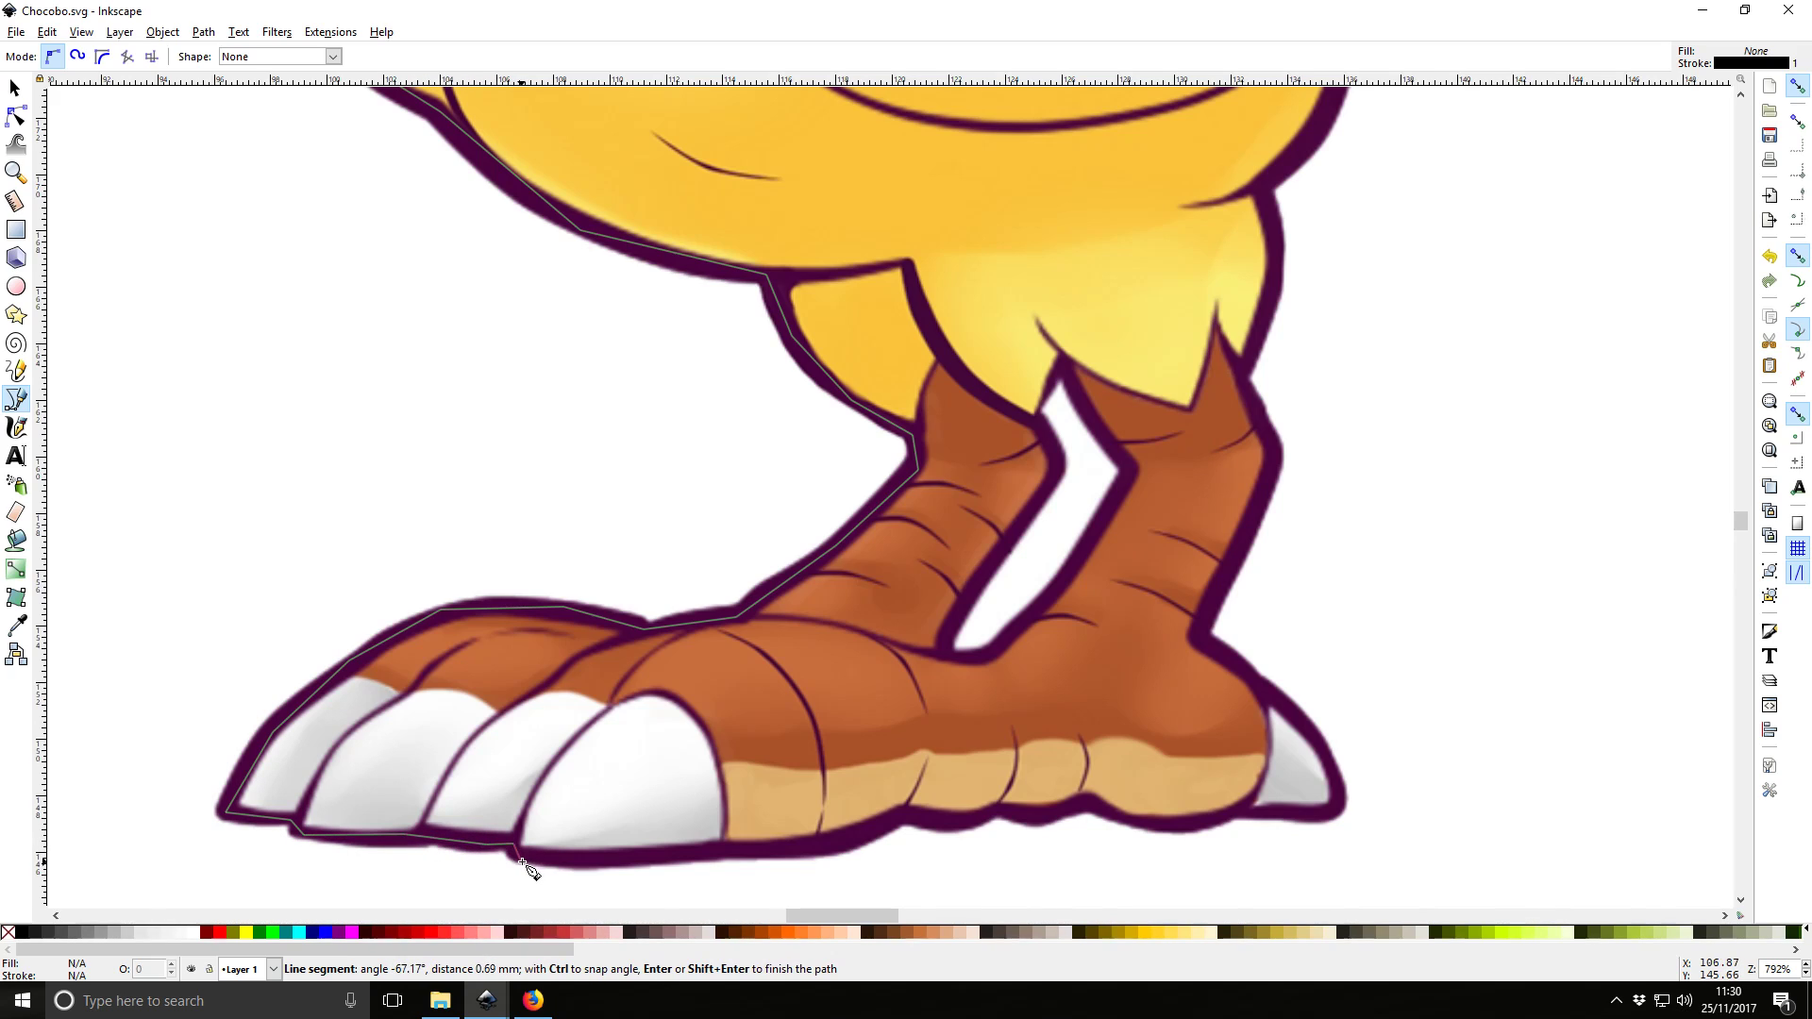
click(522, 859)
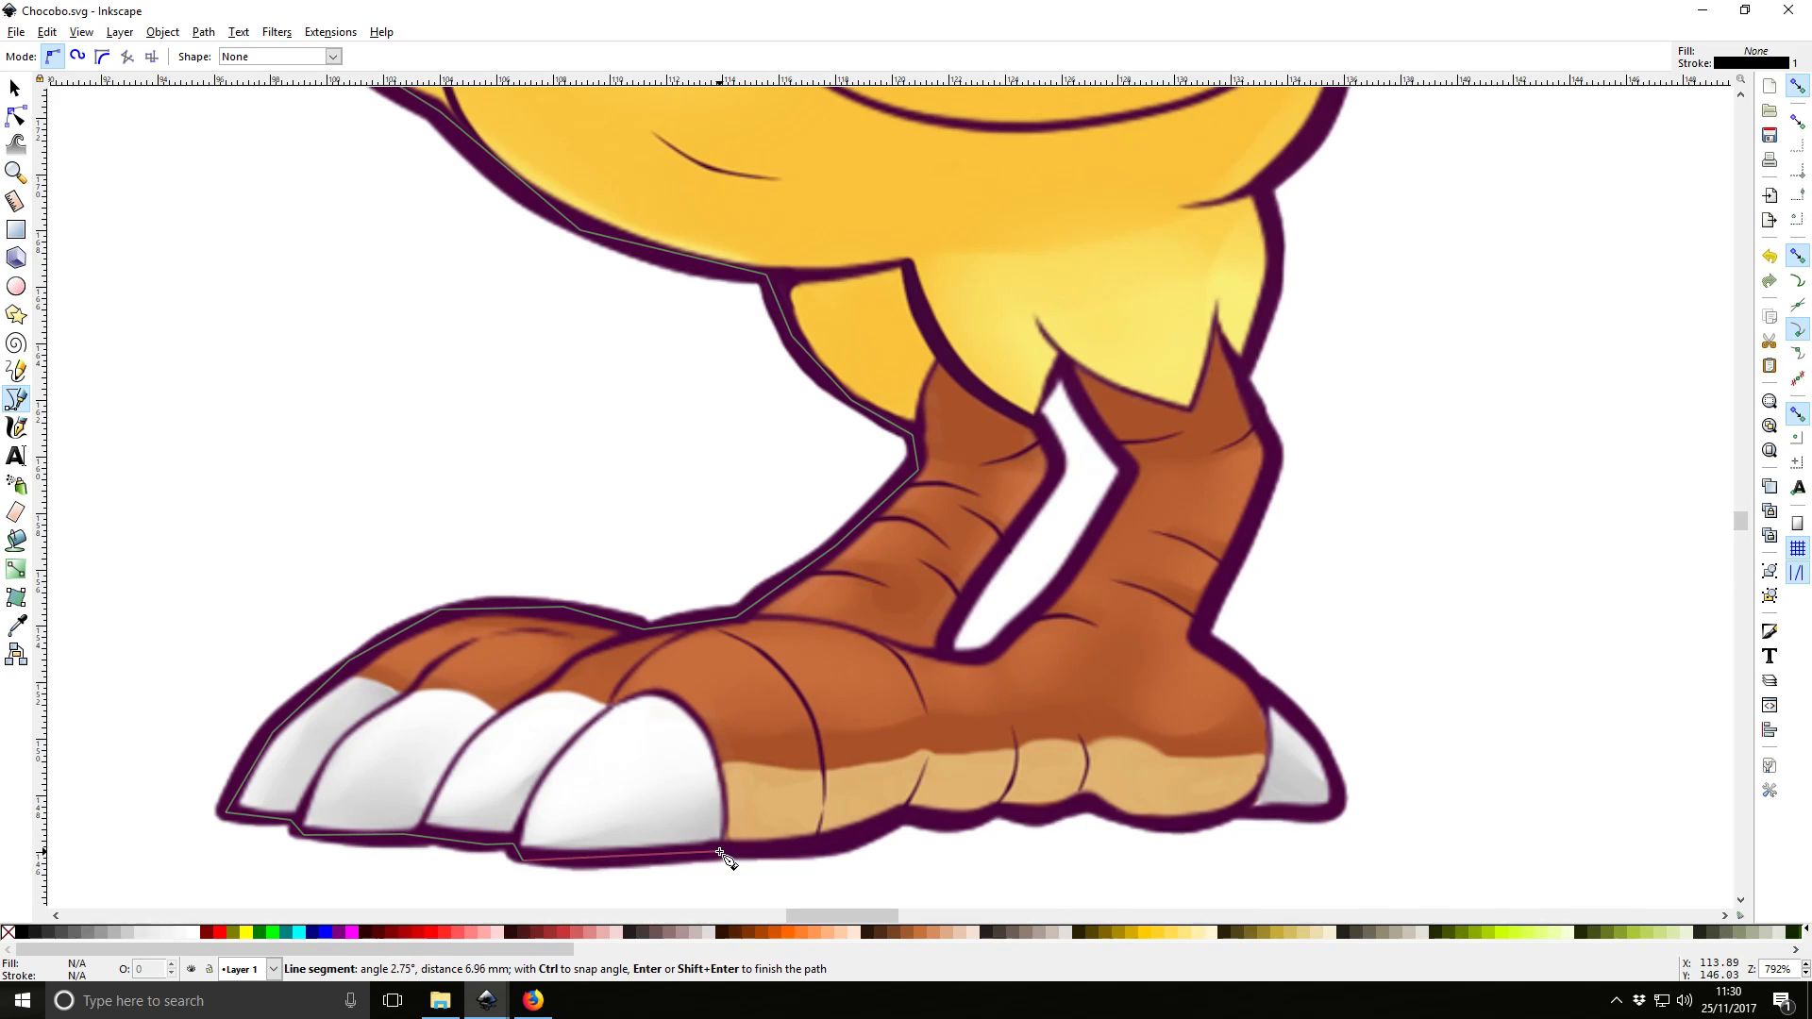
click(854, 841)
Follow the bumpy sole outline with the path as far as the rear claw's tip
click(904, 815)
click(1003, 810)
click(1038, 817)
click(1091, 802)
click(1194, 831)
click(1246, 813)
click(1344, 801)
Continue the path over the rear claw and heel and up the back of the leg to the thigh feathers
click(1327, 752)
click(1271, 692)
click(1203, 639)
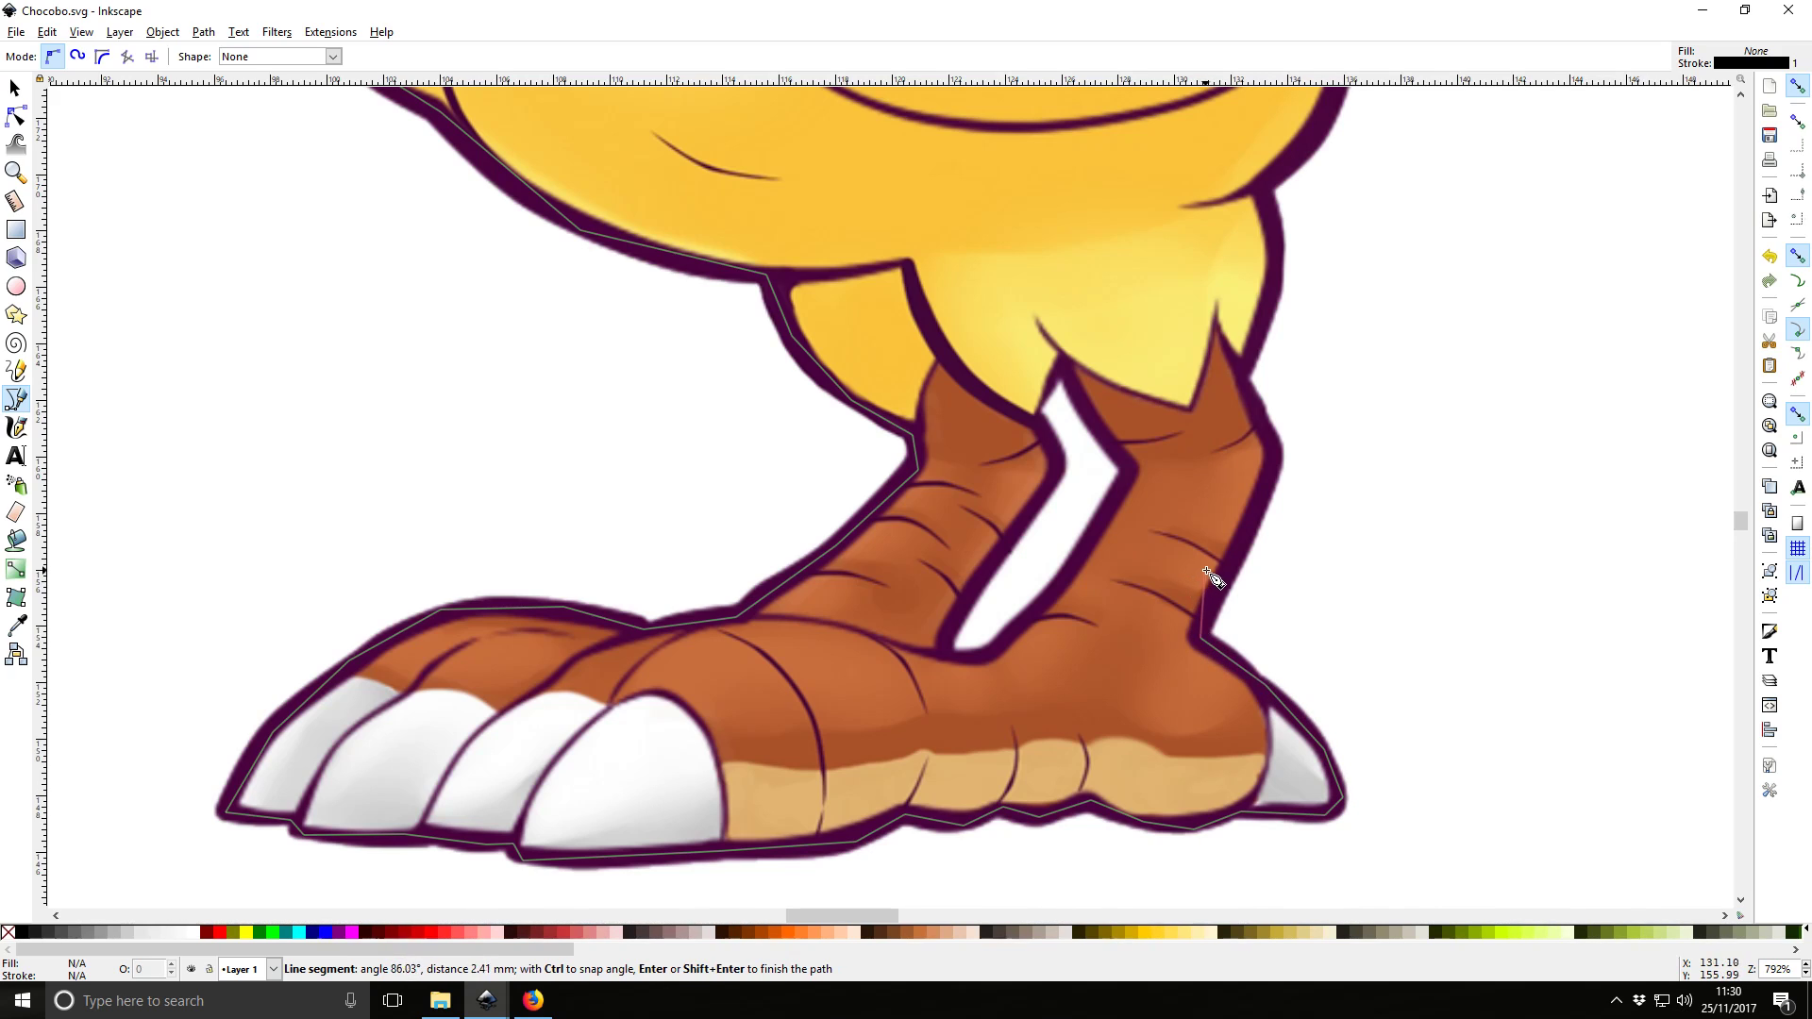
click(1280, 453)
click(1237, 369)
Trace the path up the thigh feathers' back edge and around the rear of the belly to the wing's lower edge
drag(1325, 302, 922, 688)
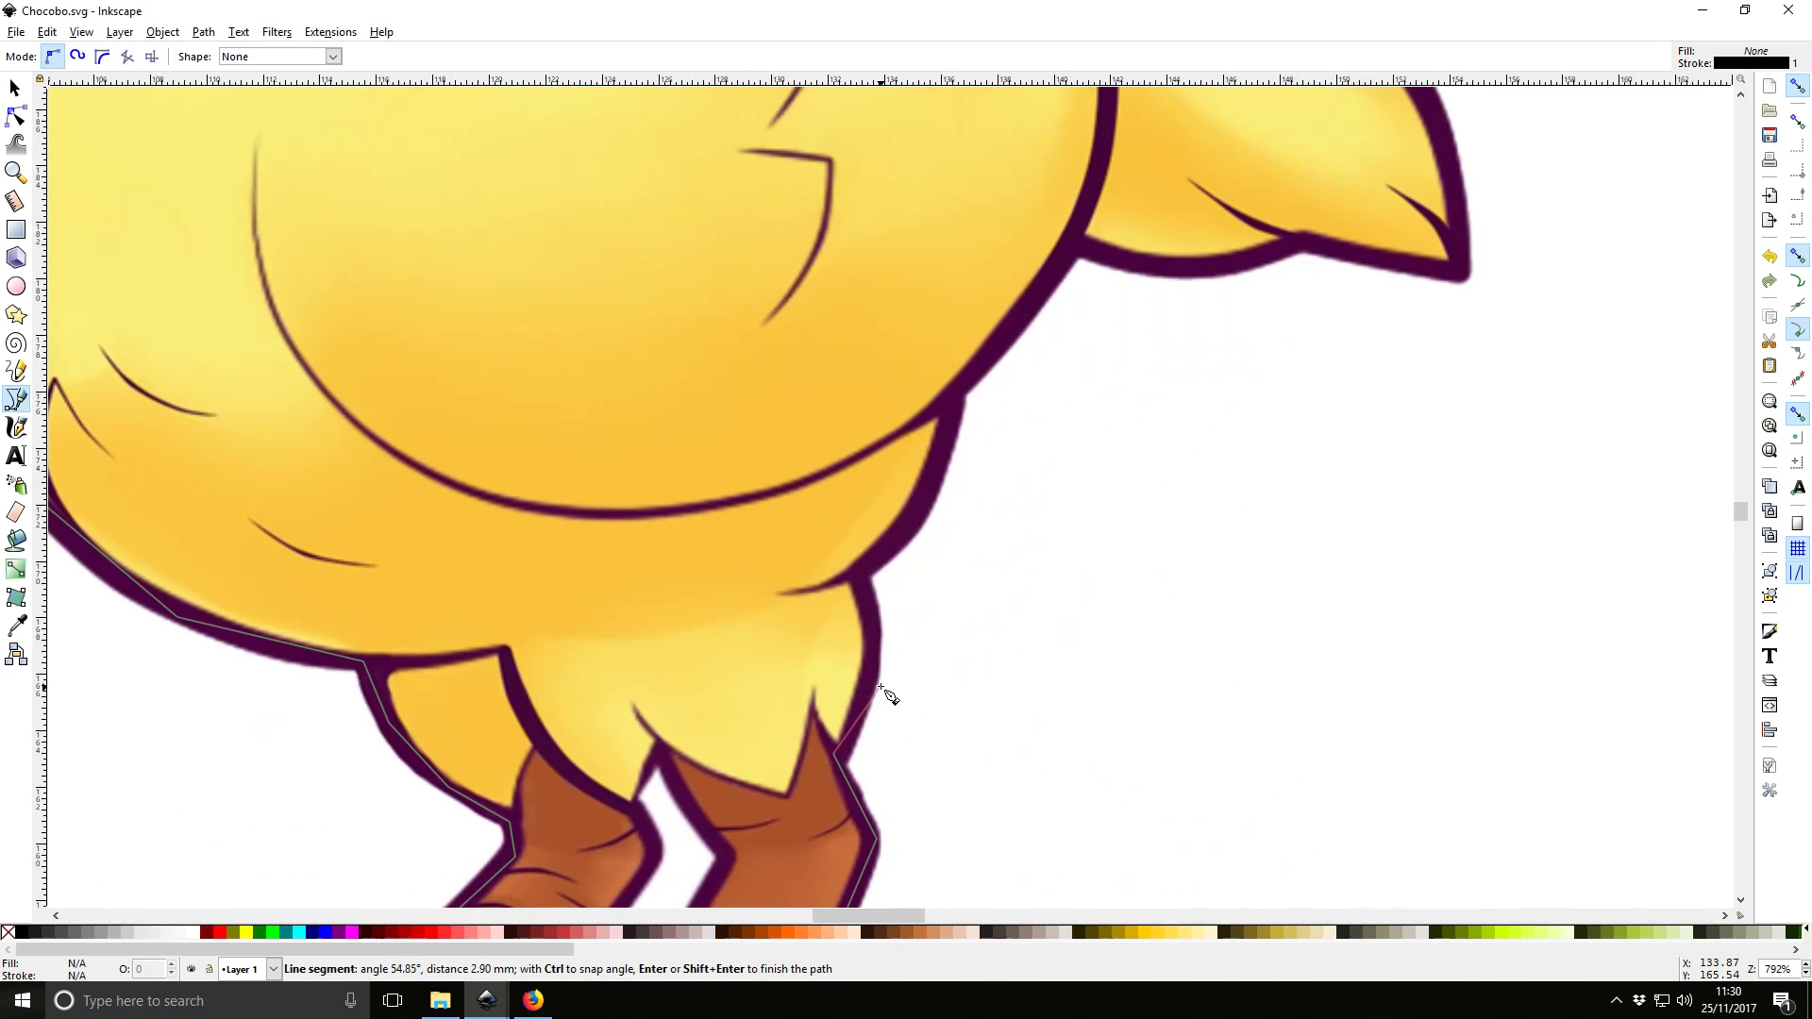
click(876, 667)
click(865, 573)
click(938, 478)
click(952, 396)
Extend the path up the rear of the body and along the underside of the lowest tail feather to its tip
click(1076, 243)
click(1167, 262)
click(1296, 244)
click(1453, 277)
Trace the outer edge of the lowest tail feather up to the notch below the middle tail feather
scroll(1117, 740, up, 15)
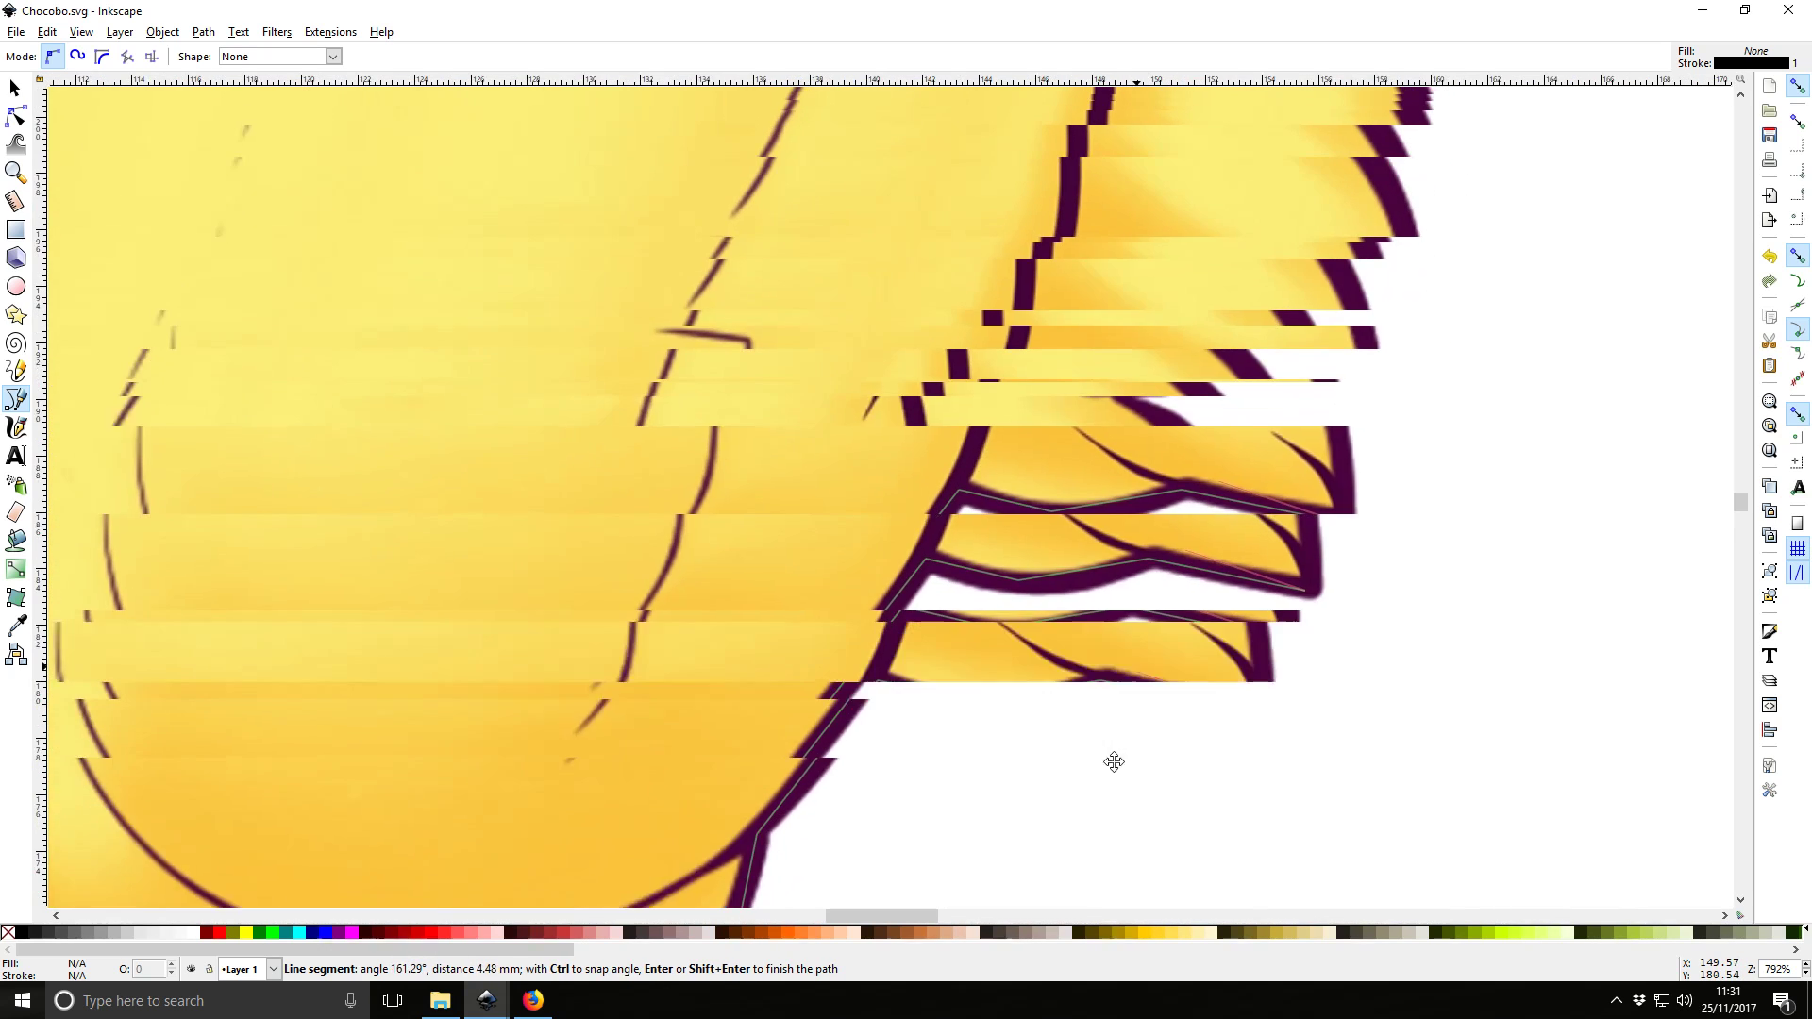
scroll(1117, 741, right, 6)
click(1224, 788)
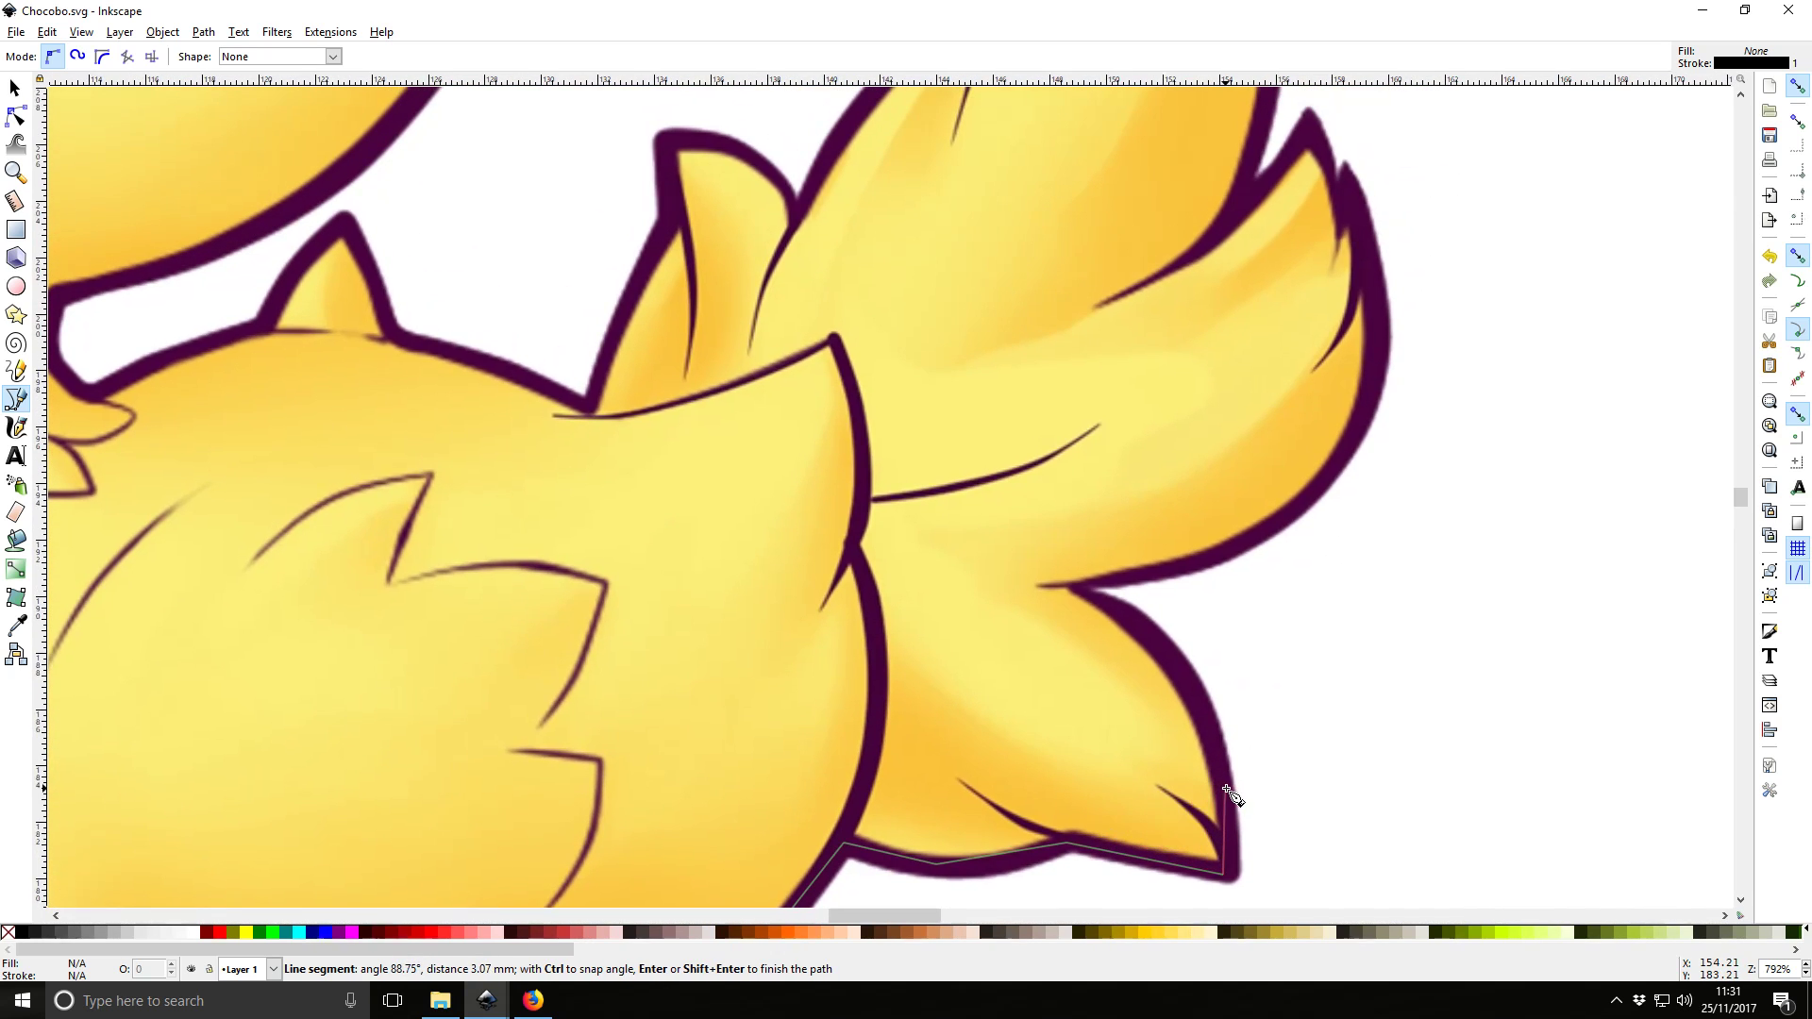
click(1196, 683)
click(1133, 615)
click(1085, 588)
Follow the middle tail feather's outer curve and both pointed tips to the notch beside the tallest tail feather
click(1186, 565)
click(1312, 497)
click(1373, 382)
click(1380, 267)
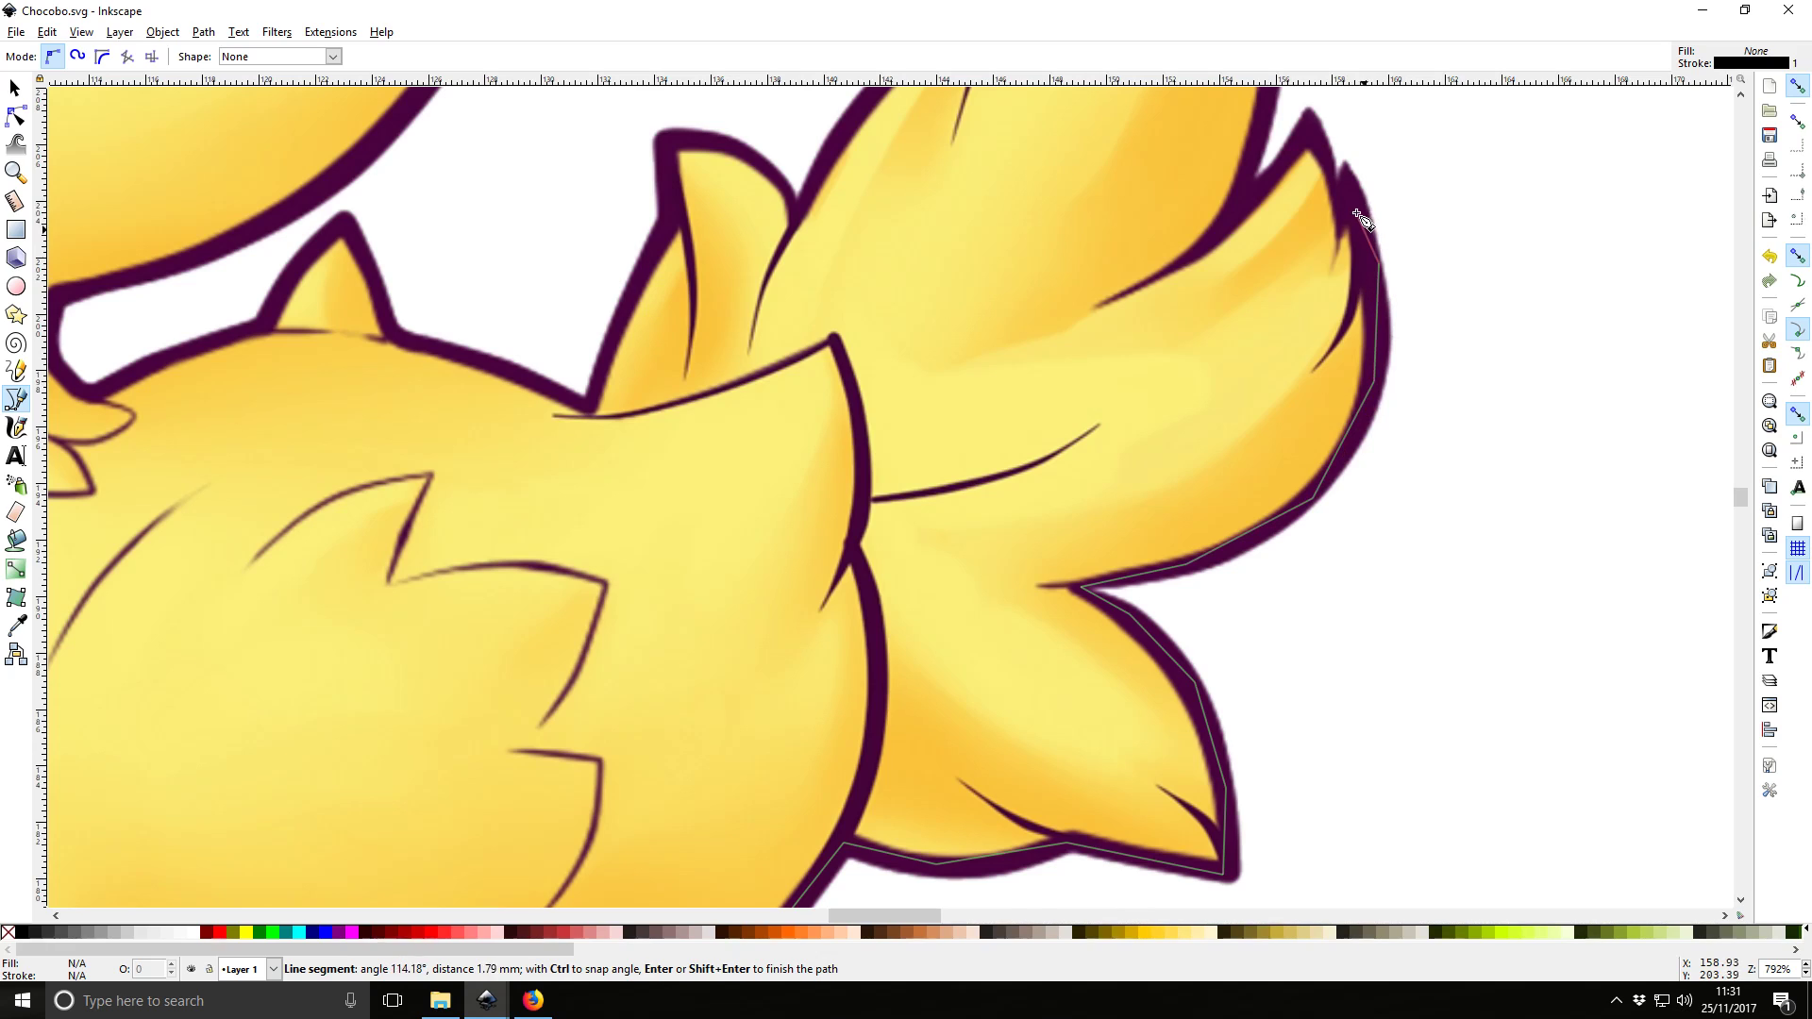
click(1345, 180)
click(1339, 201)
click(1313, 133)
click(1226, 231)
Trace the path up the outer edge of the tallest tail feather to its tip
scroll(1227, 241, up, 10)
scroll(1180, 425, right, 3)
click(1160, 507)
click(1153, 410)
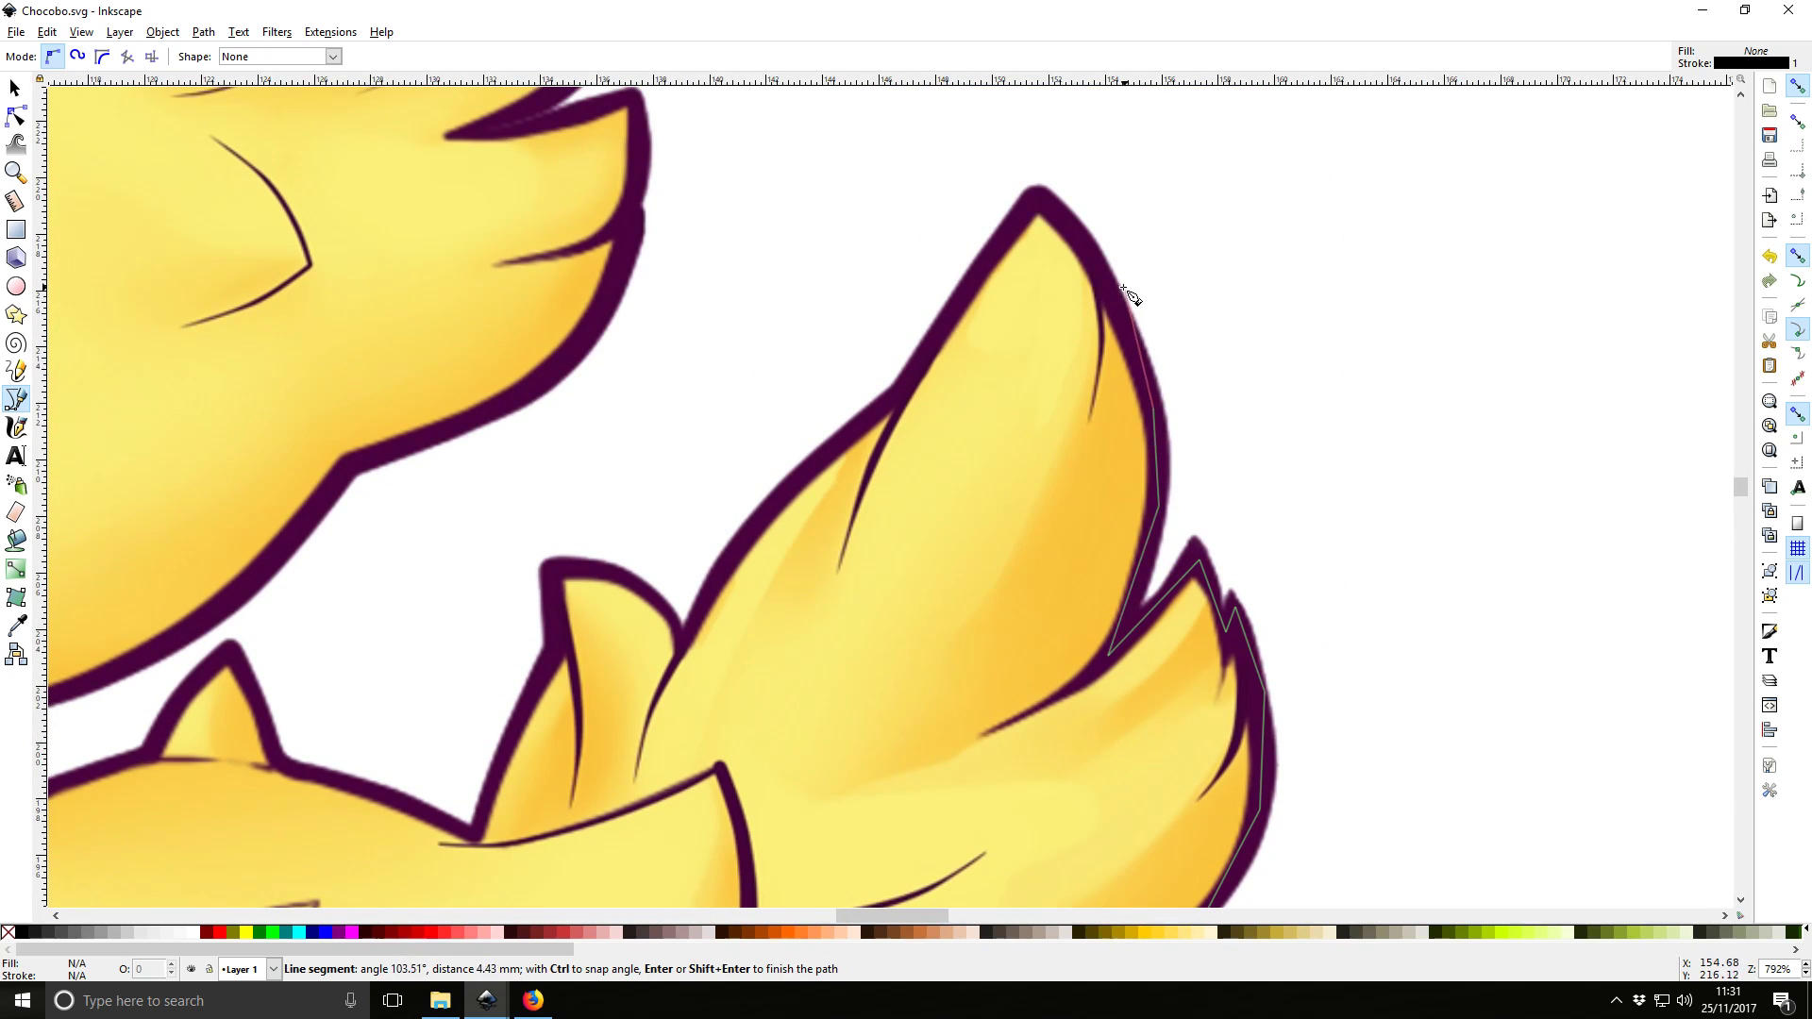
click(1117, 281)
click(1039, 200)
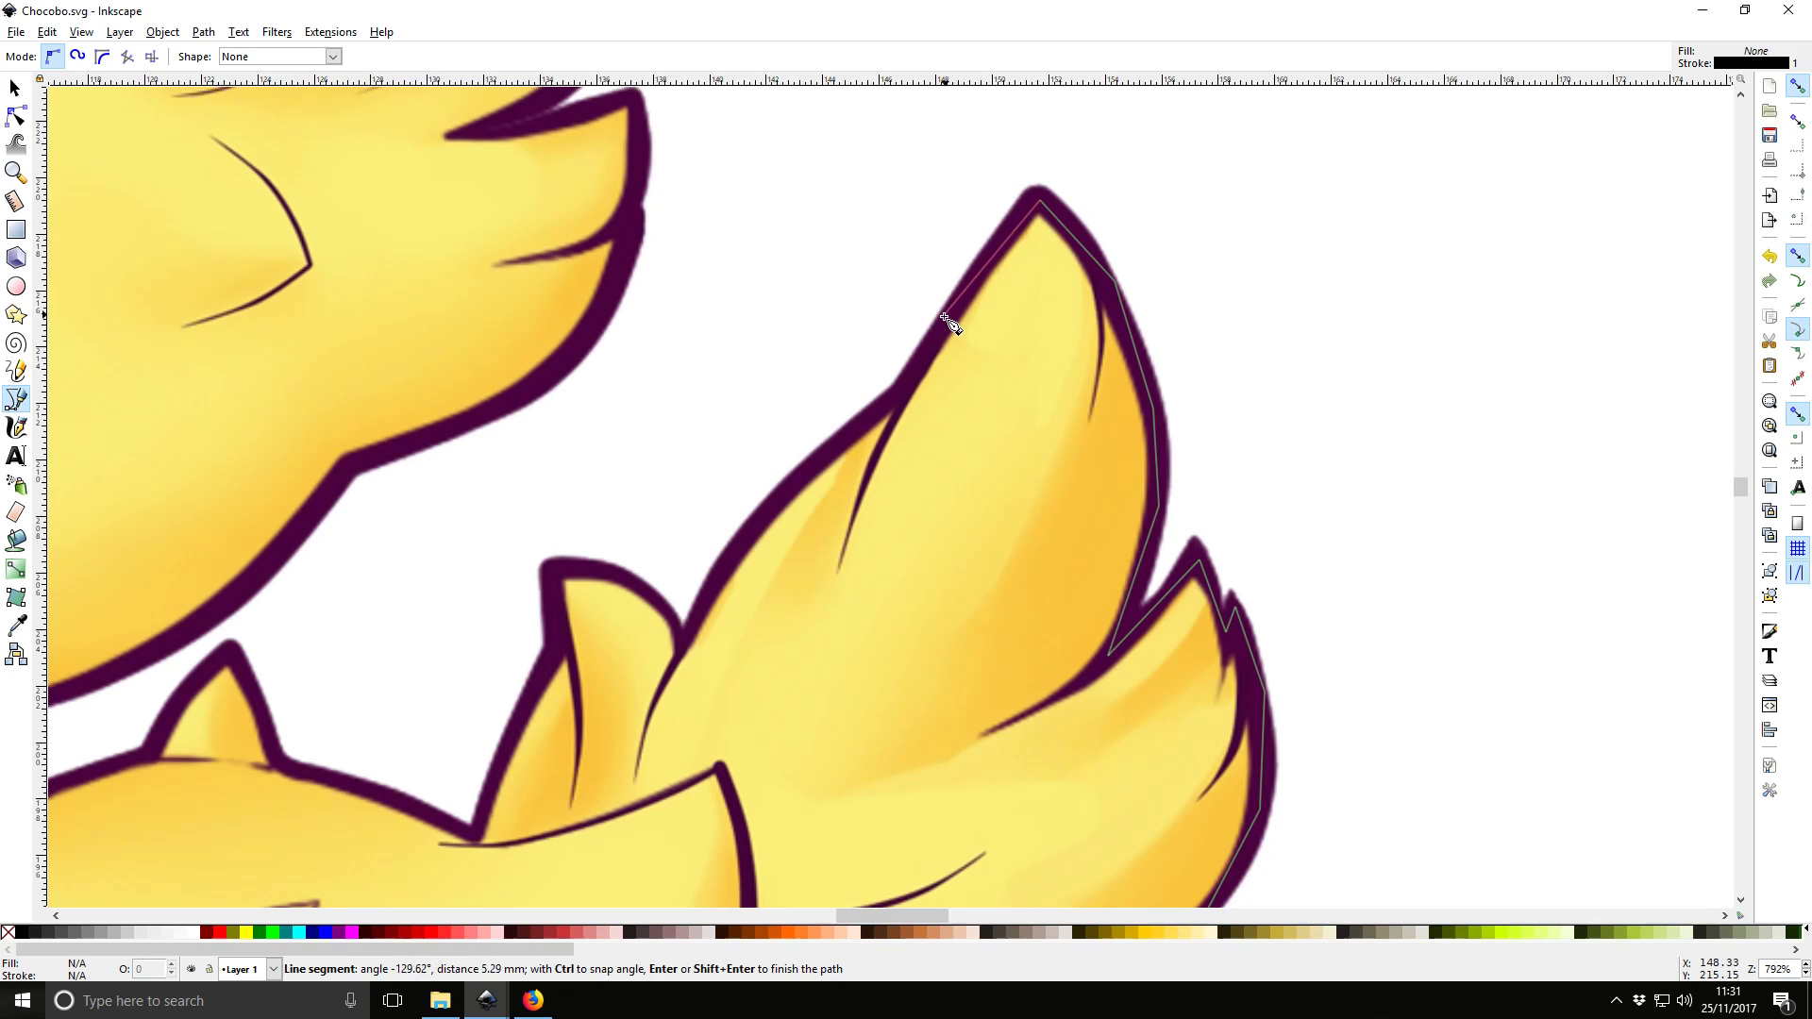
Continue the path down the front edge of the tallest tail feather to the small curled feather
click(894, 403)
click(742, 536)
click(682, 638)
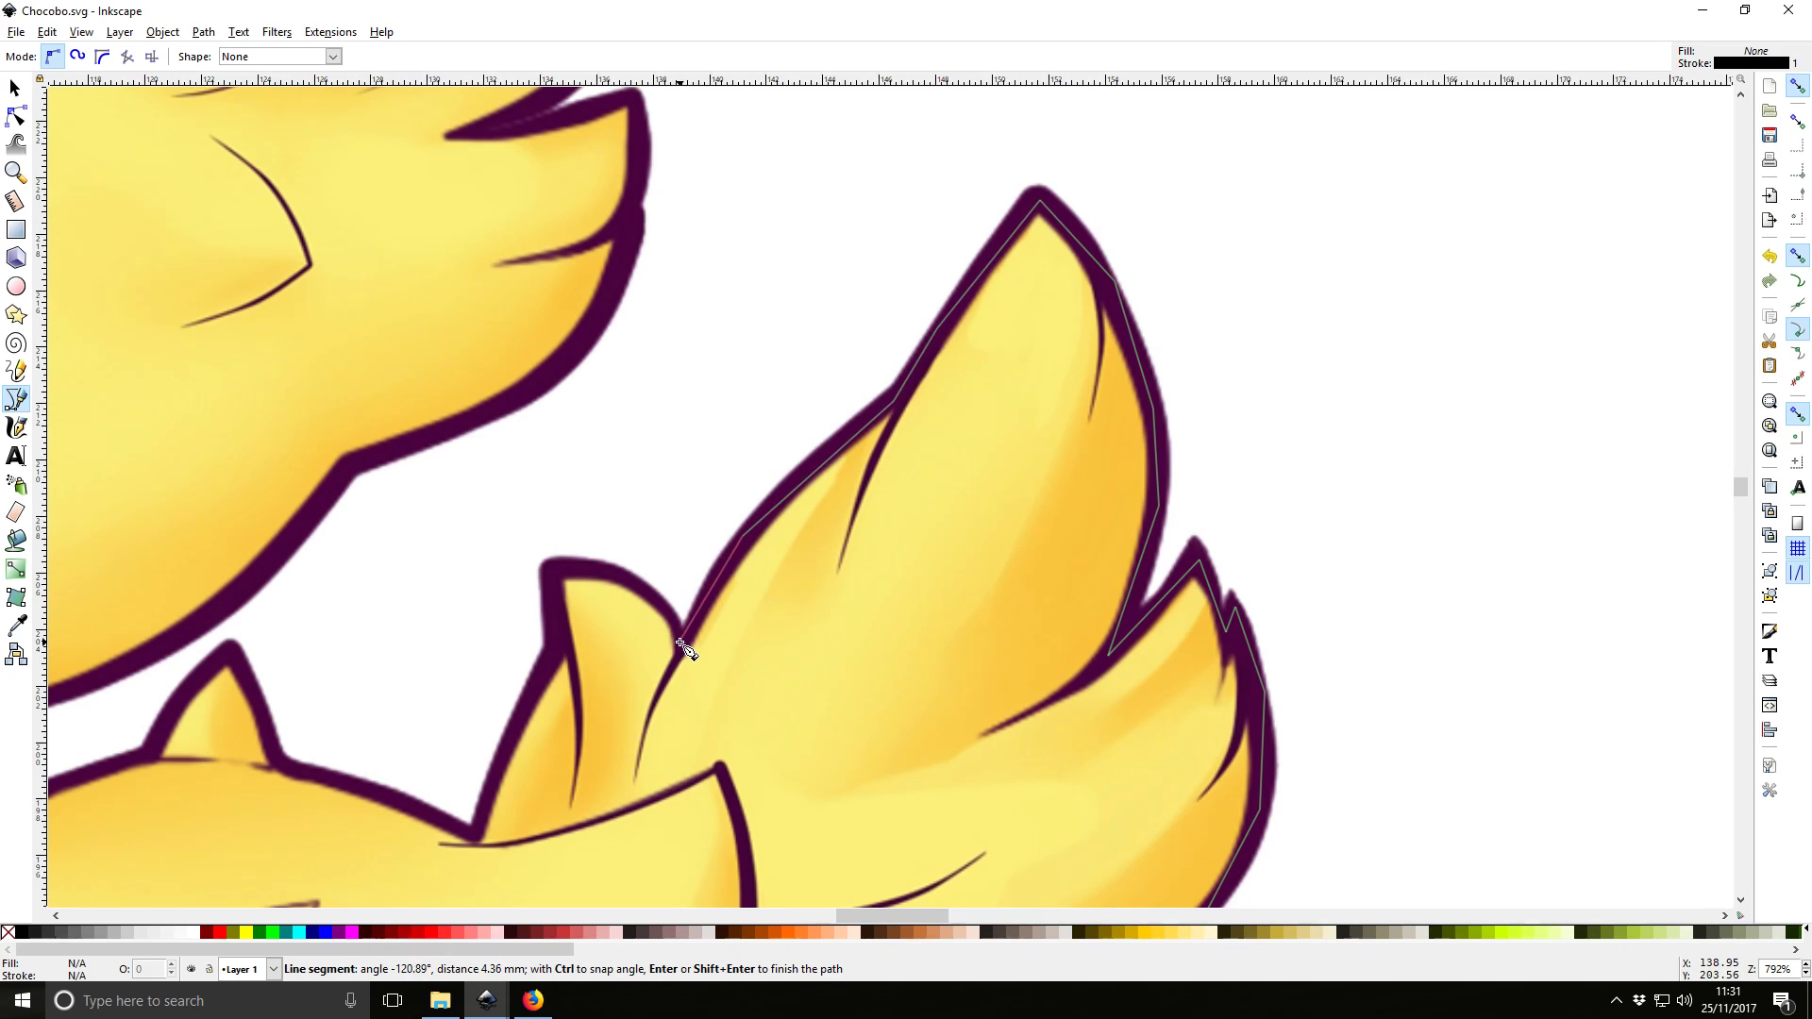
Trace the path around the small curled tail feather and down its front edge to the chocobo's back
click(628, 576)
click(546, 571)
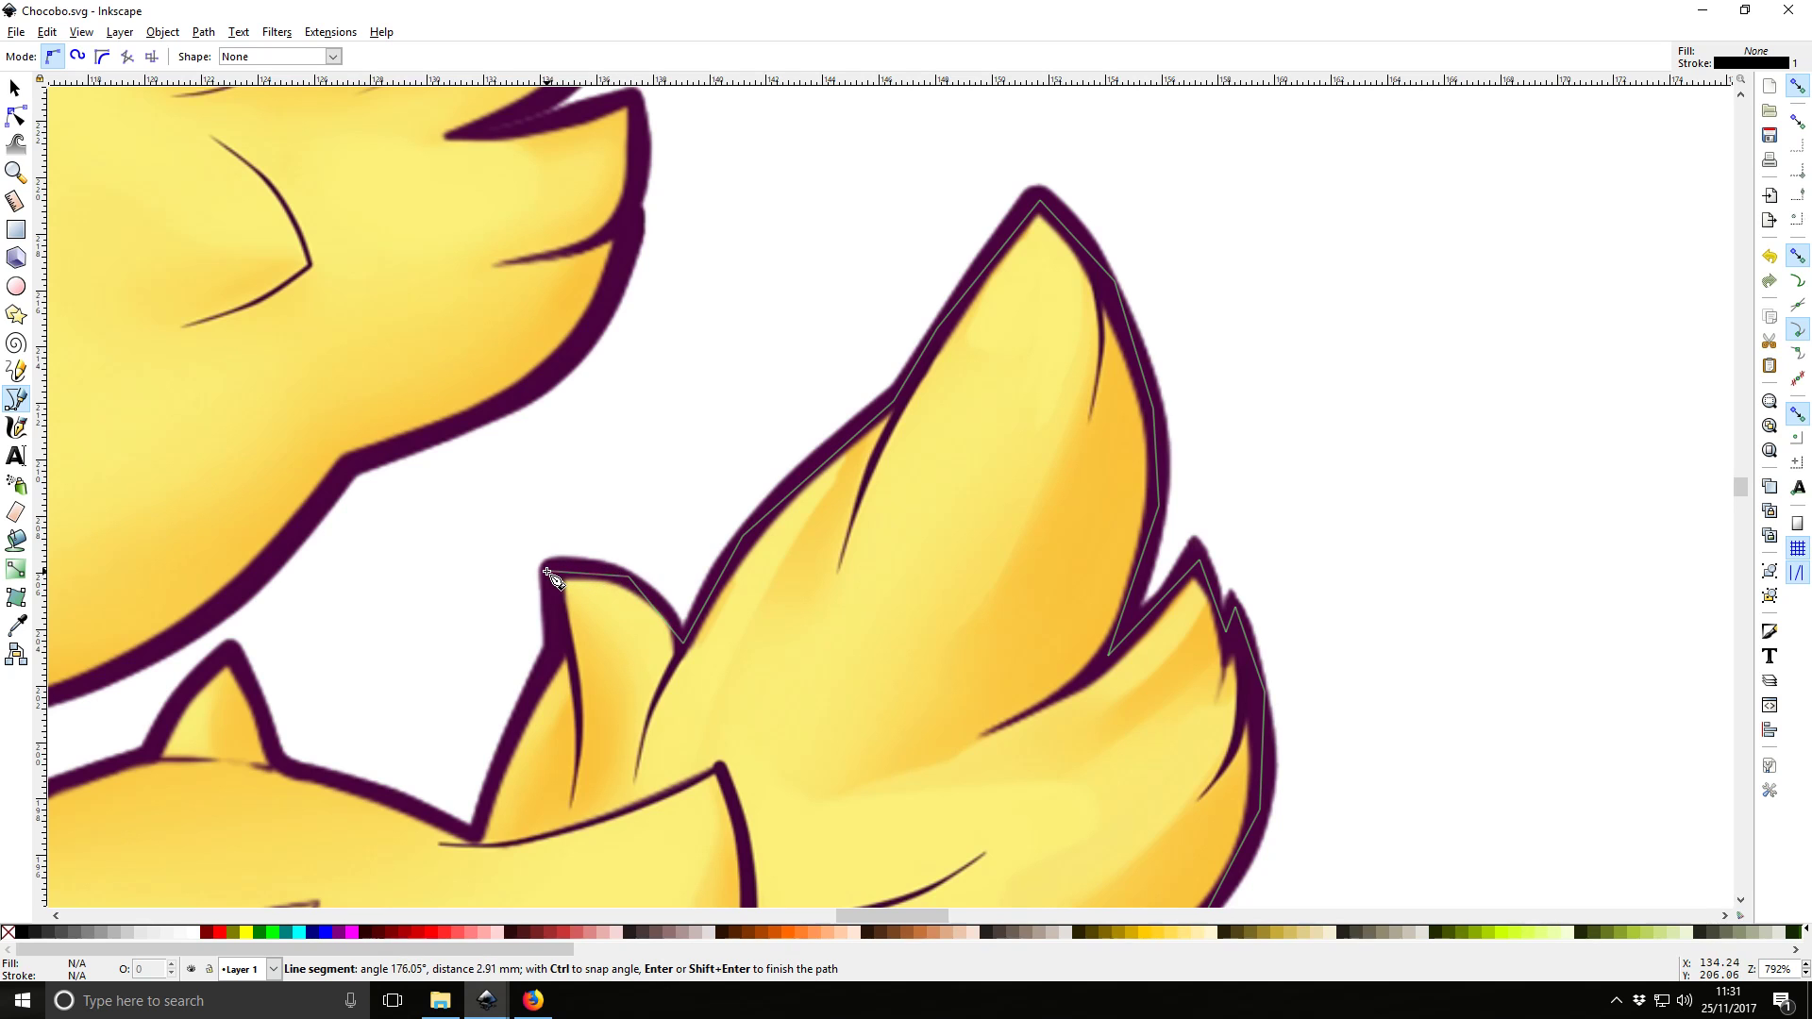
drag(461, 748, 1074, 467)
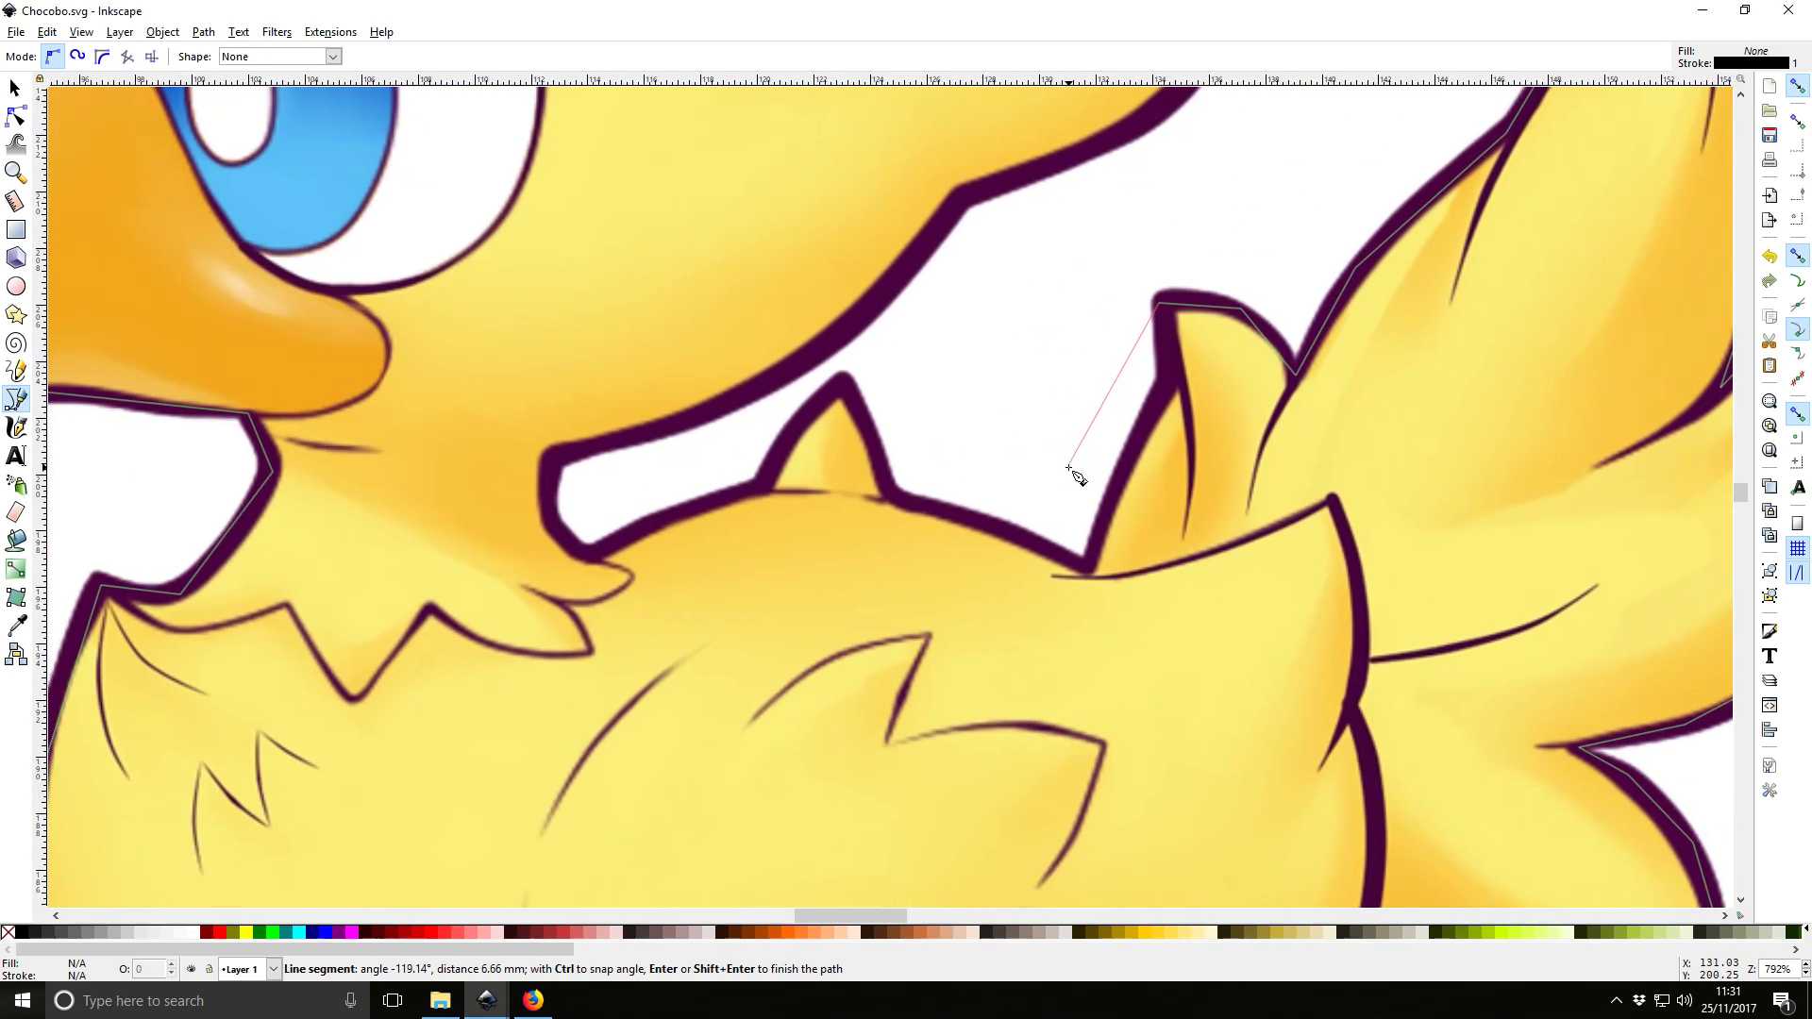
click(1157, 388)
click(1087, 565)
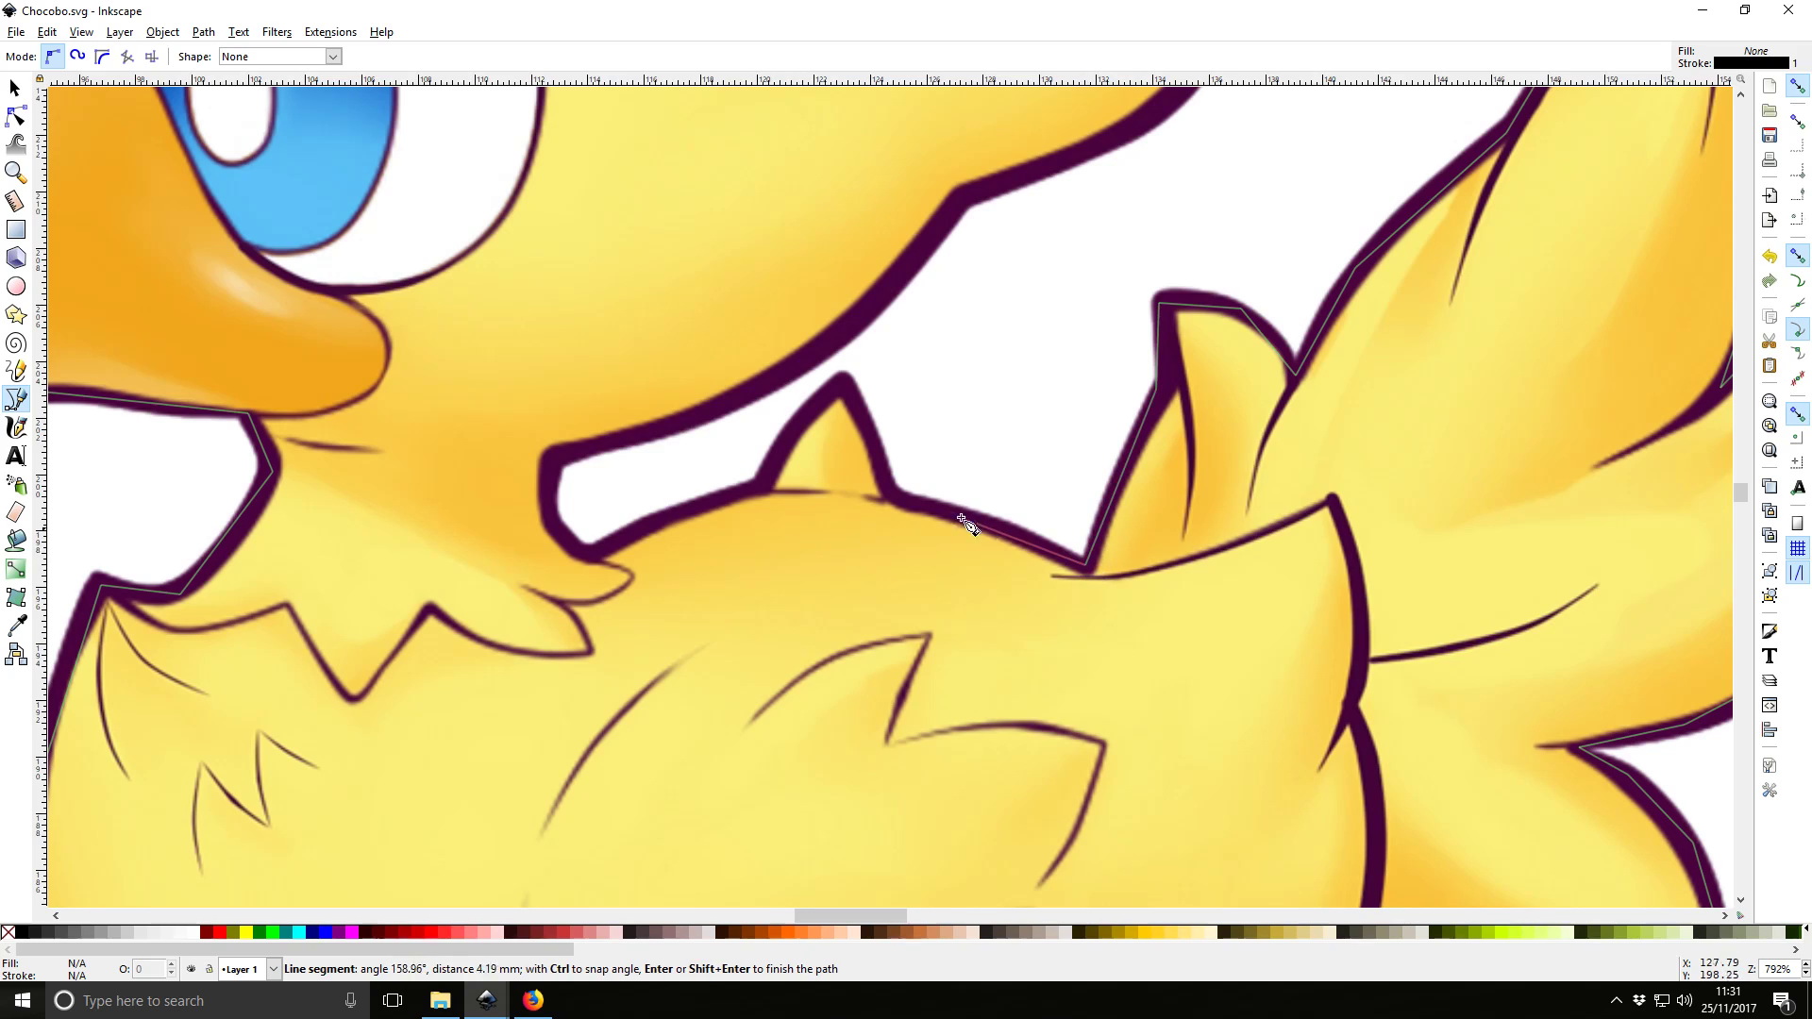
Follow the back outline with the path, around the small pointed back feather, to the base of the neck
click(891, 496)
click(847, 381)
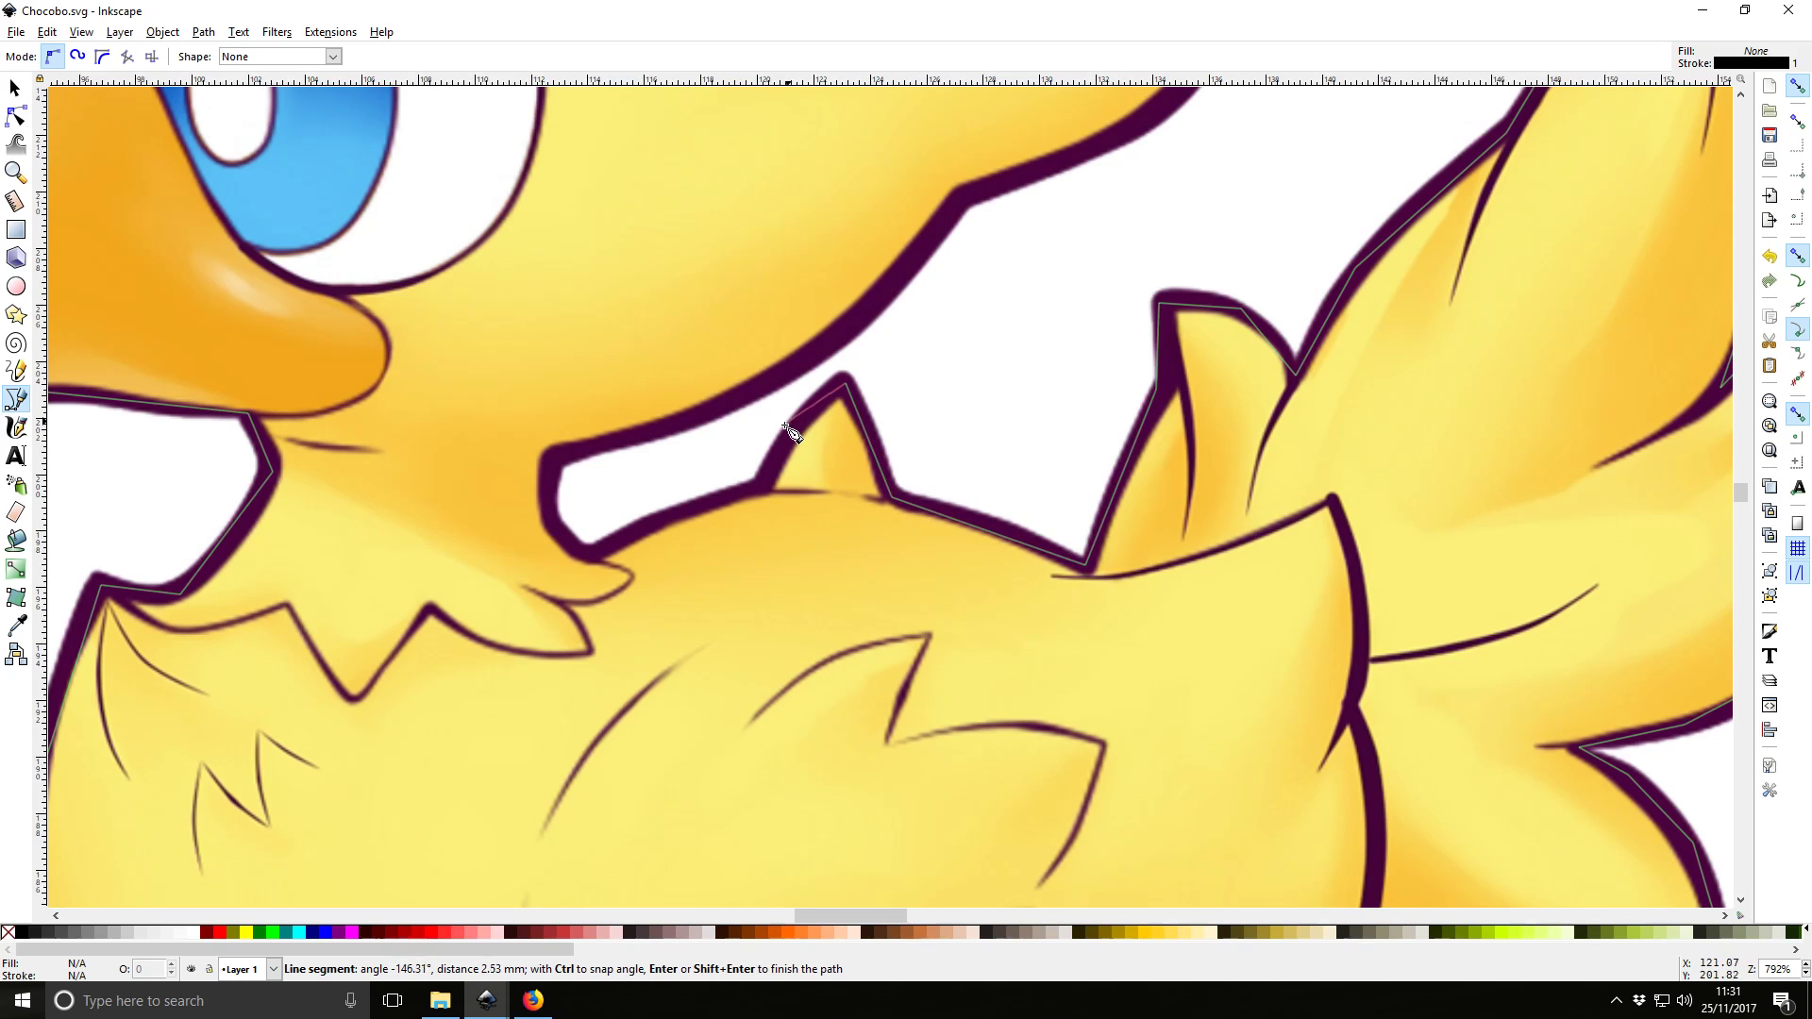
click(783, 433)
click(760, 489)
click(580, 562)
Trace the path up the back of the neck and along the head's underside to the corner below the head feathers
click(545, 515)
click(552, 454)
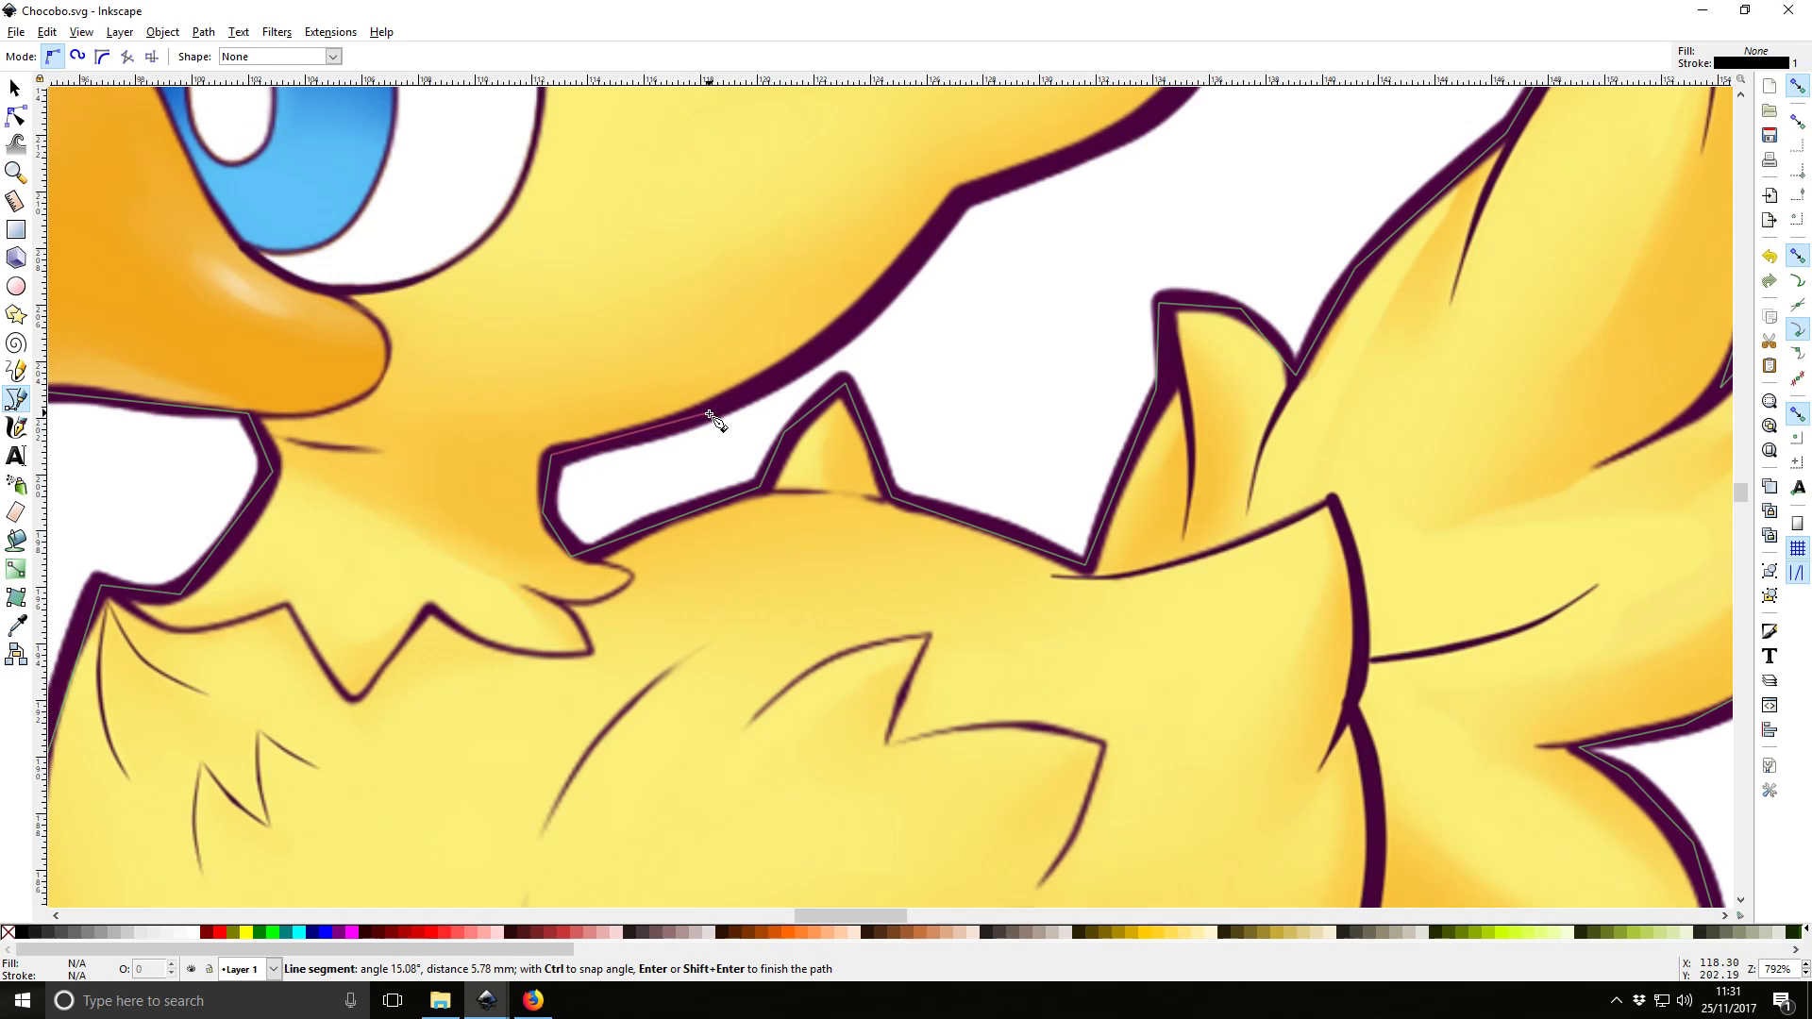
click(847, 330)
scroll(952, 200, up, 9)
scroll(951, 200, right, 3)
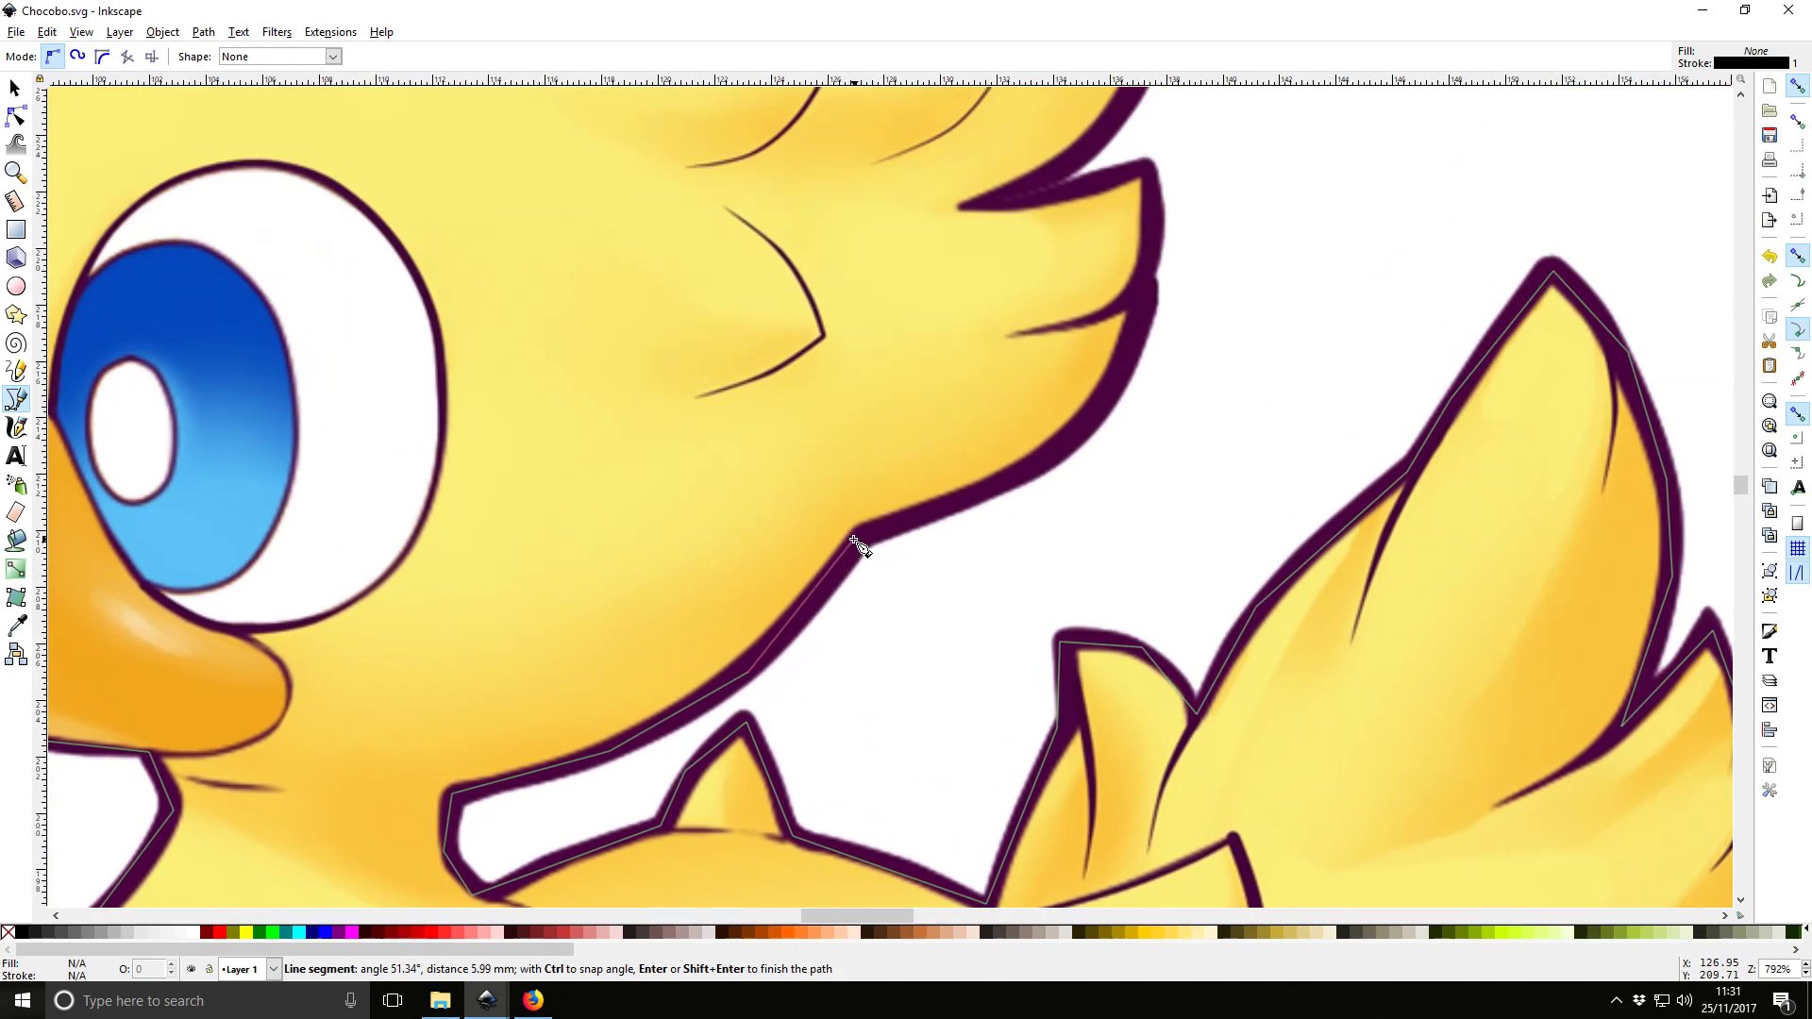
click(858, 534)
Continue the path around the outer curve of the lowest head feather to its tip
click(1007, 485)
click(1101, 405)
click(1145, 302)
scroll(1145, 302, up, 1)
scroll(1111, 317, up, 8)
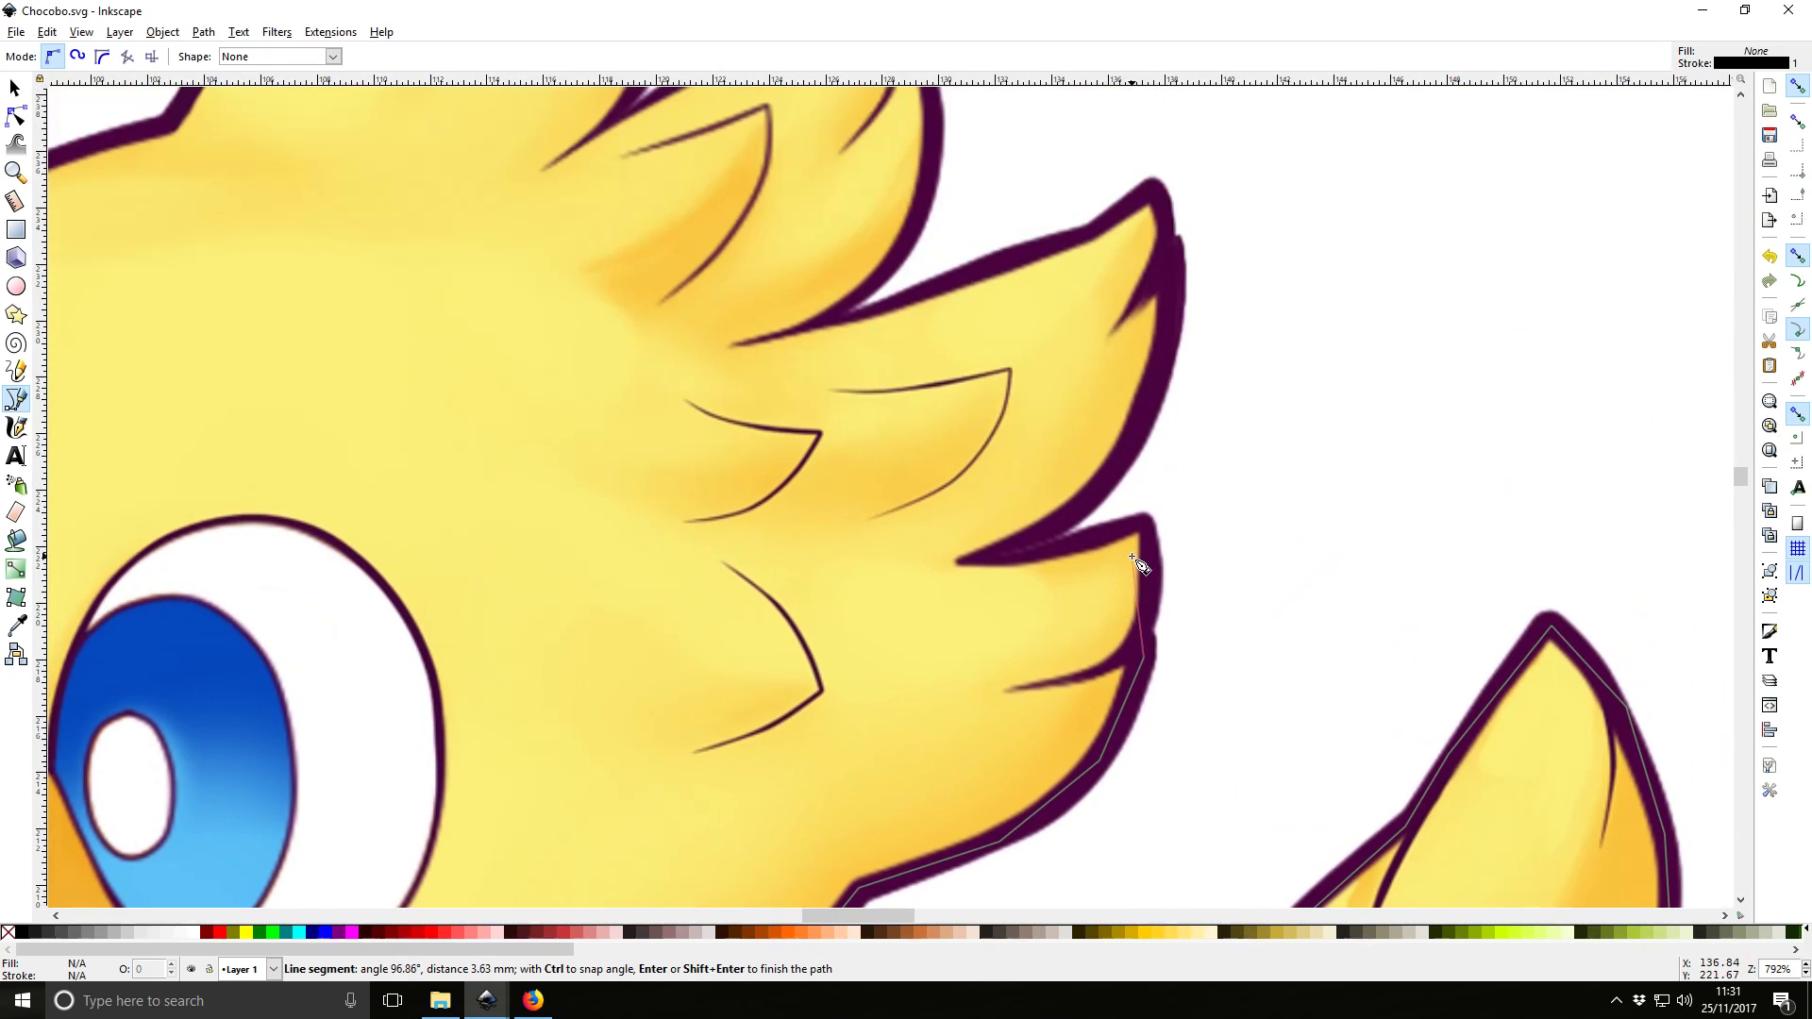
click(1145, 522)
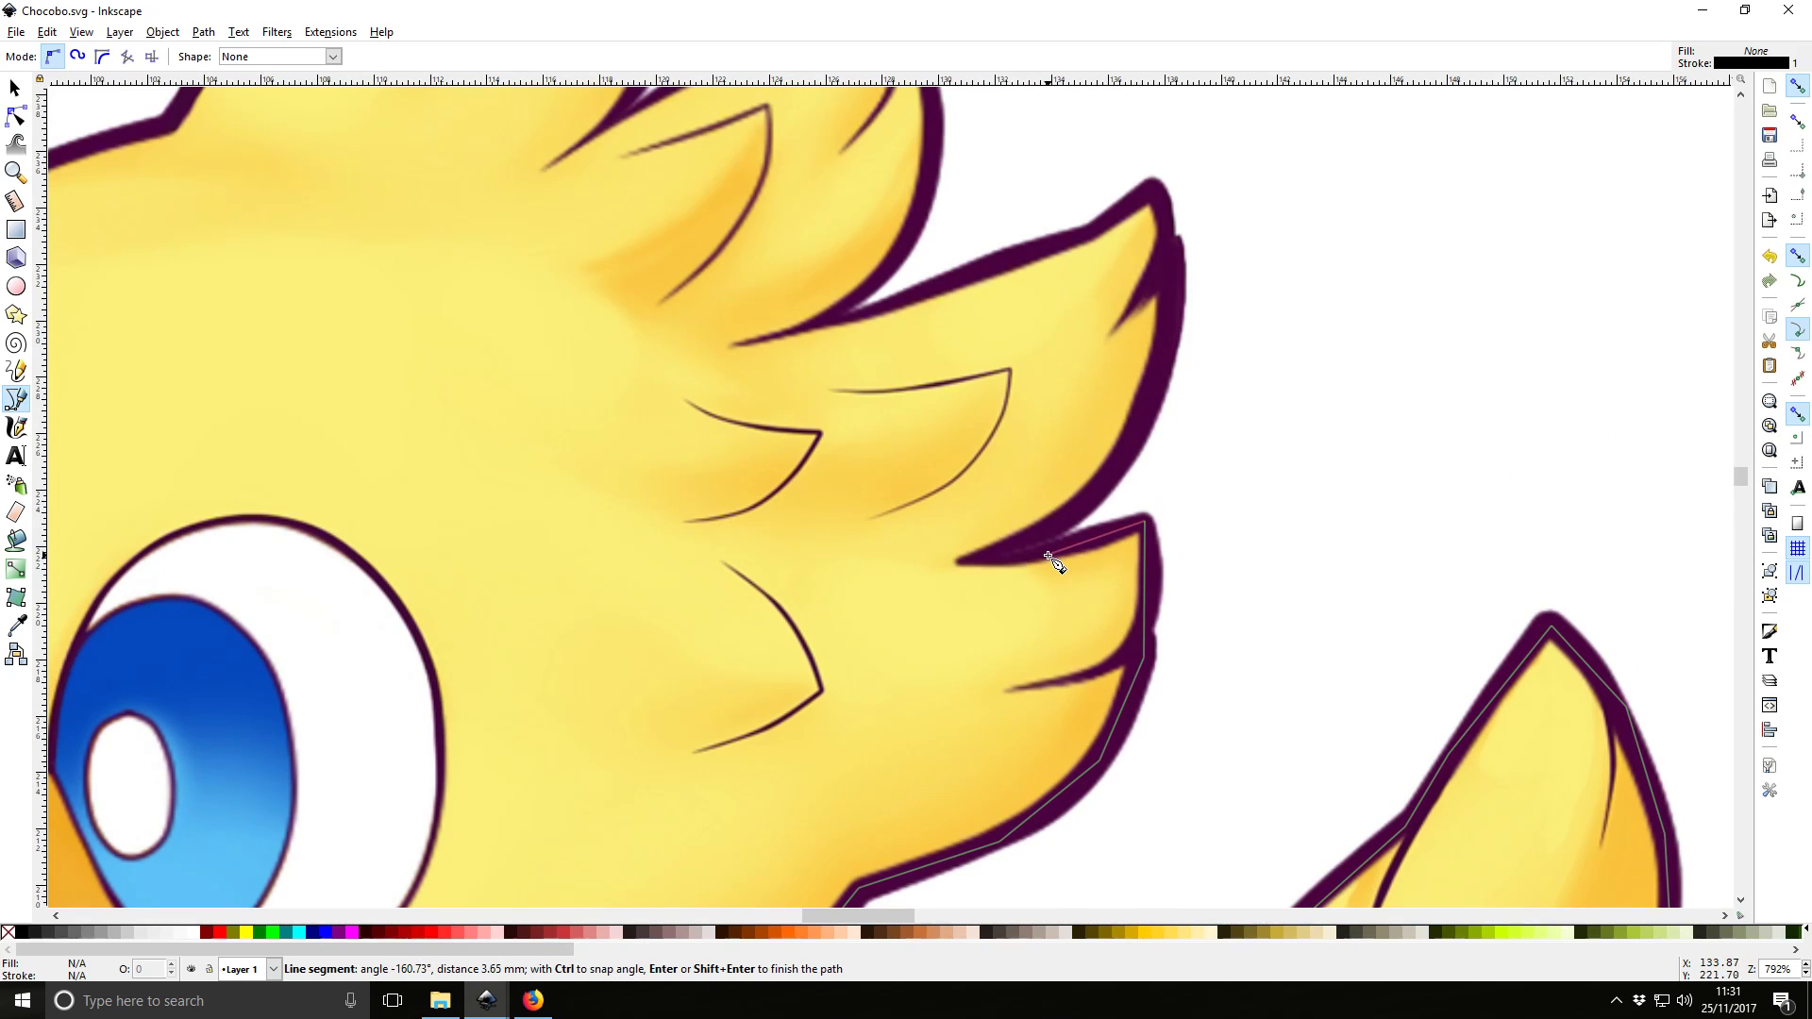
Trace the path around the second head feather, from the notch beneath it to the notch above it
click(984, 558)
click(1076, 507)
click(1149, 409)
click(1171, 267)
click(1160, 195)
click(1088, 232)
click(868, 316)
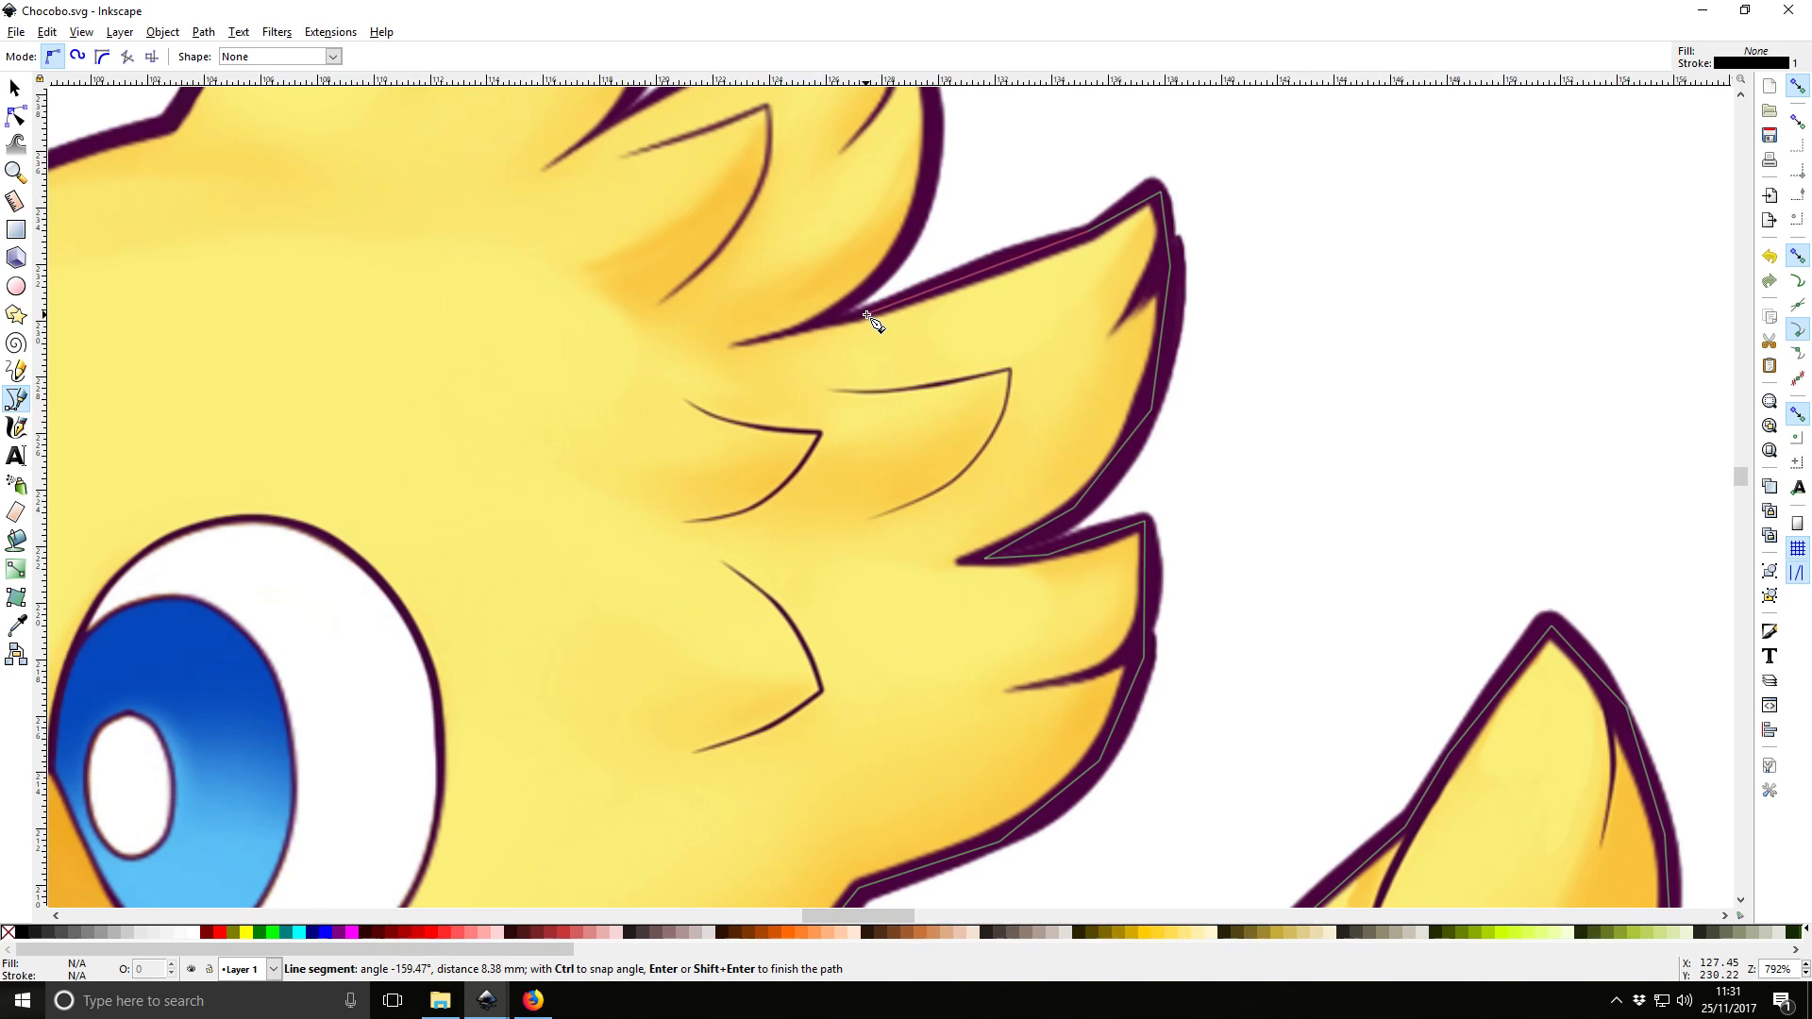
click(816, 325)
Trace the path around the third head feather and its double tip to the notch beside the tall crest
click(898, 262)
click(941, 153)
scroll(941, 153, up, 10)
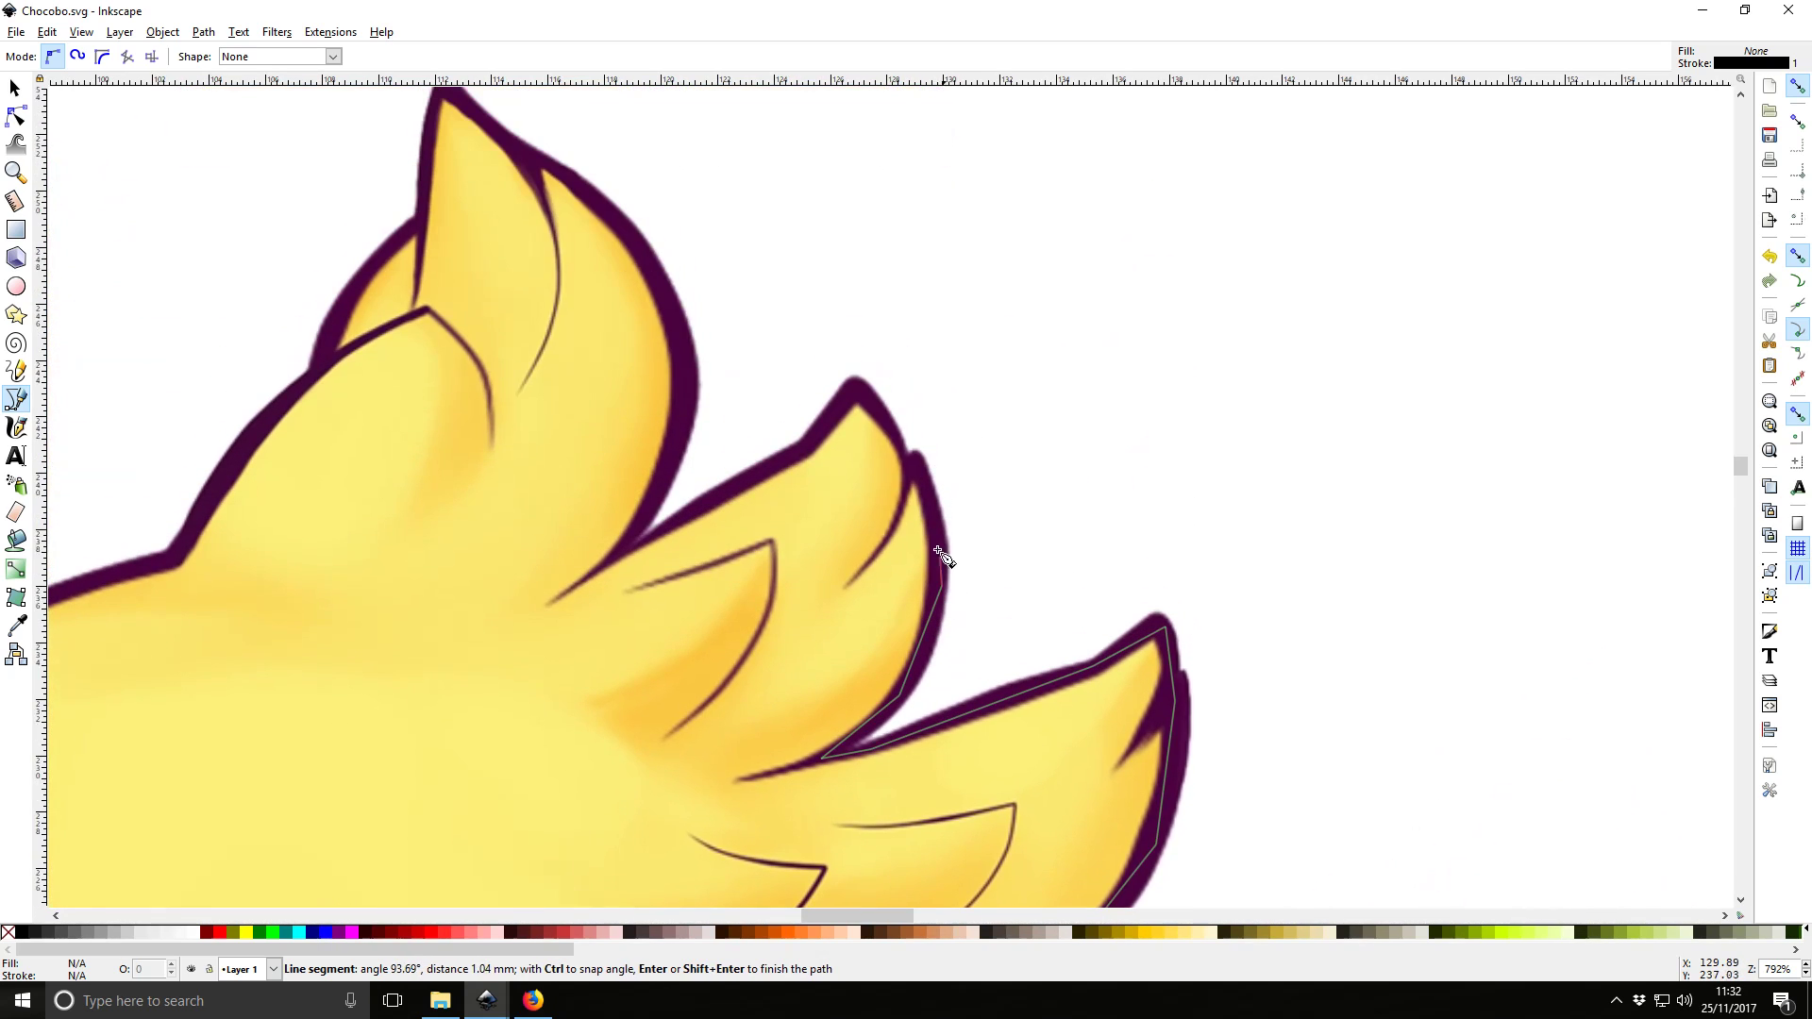
click(923, 462)
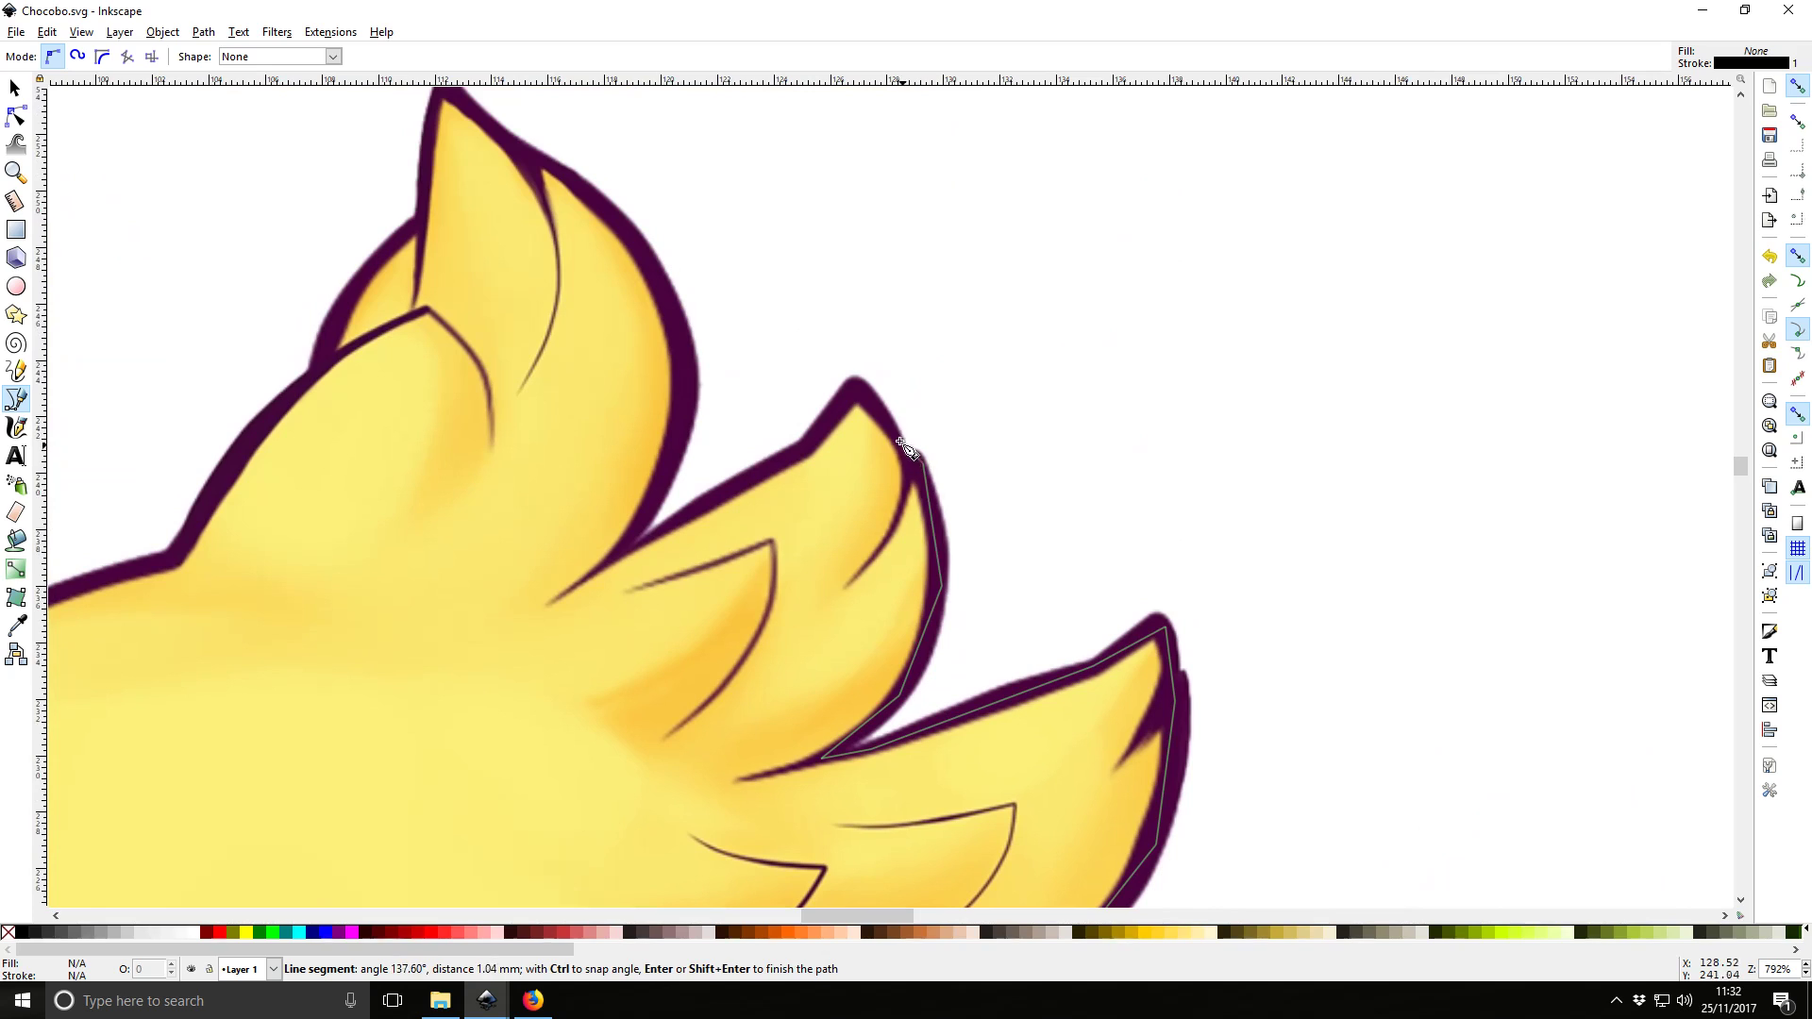
click(859, 388)
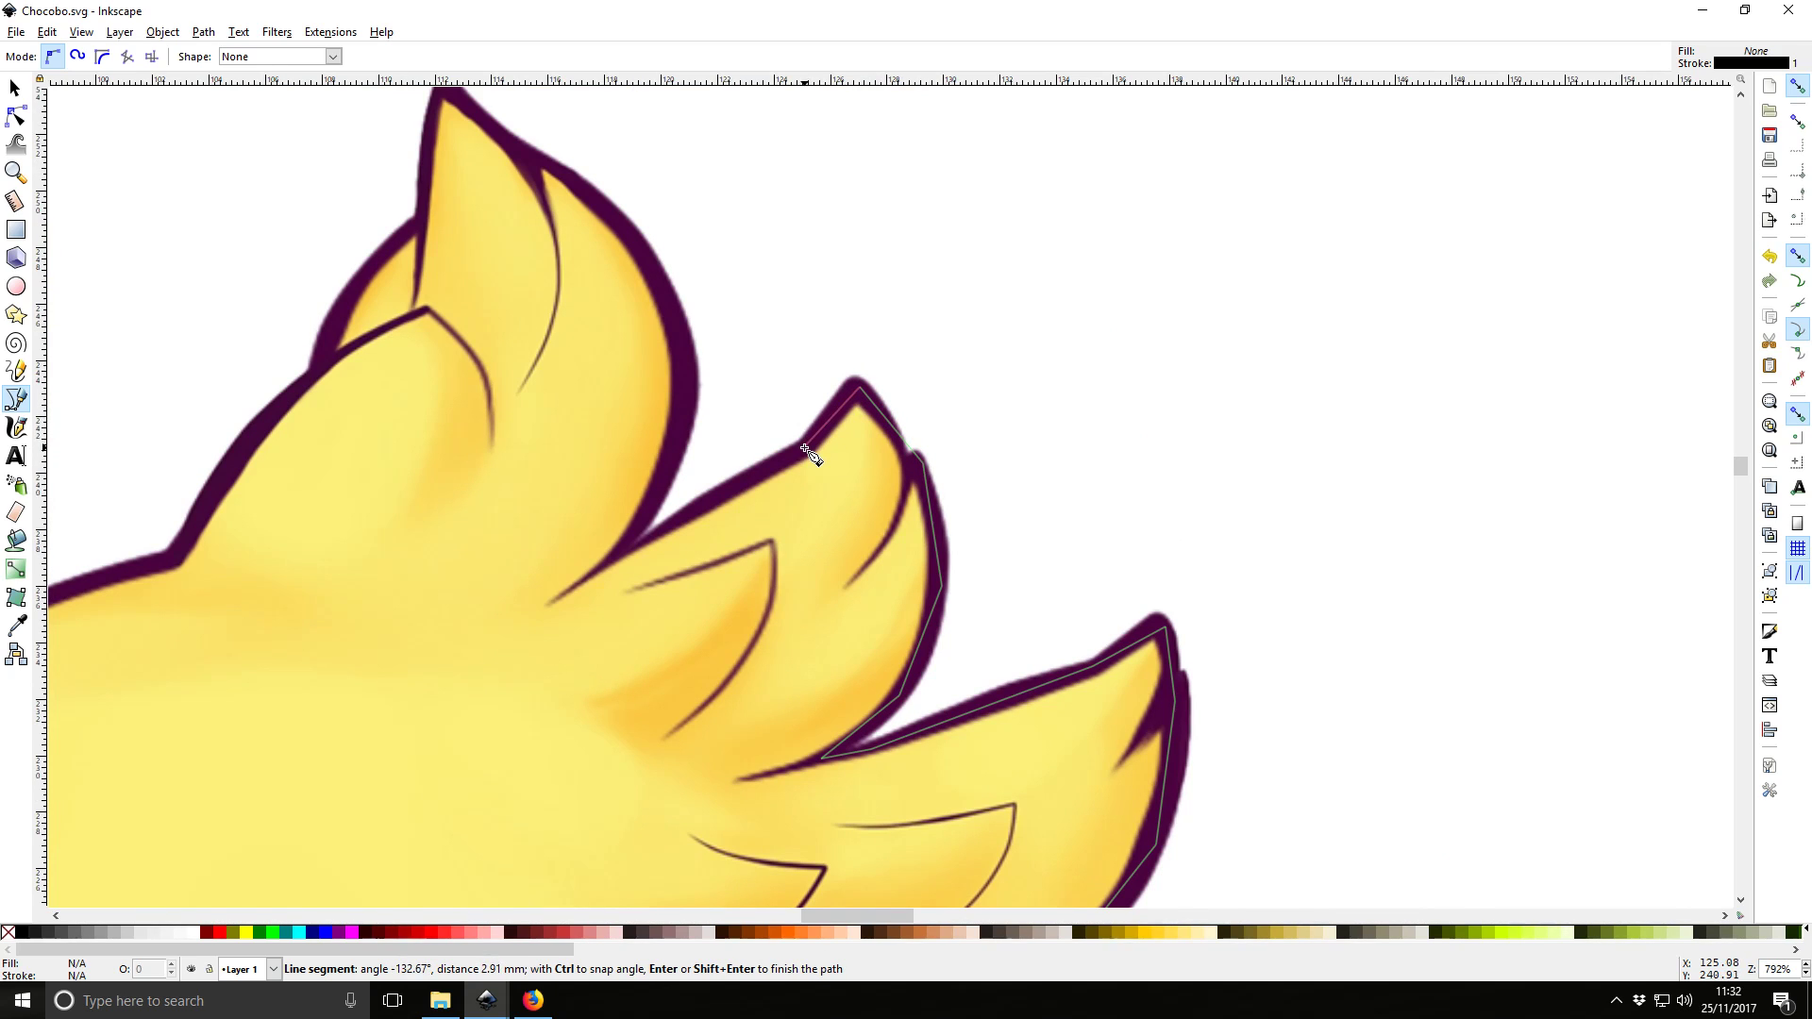
click(616, 556)
Follow the rear curve of the tall crest feather with the path up to its tip
click(668, 473)
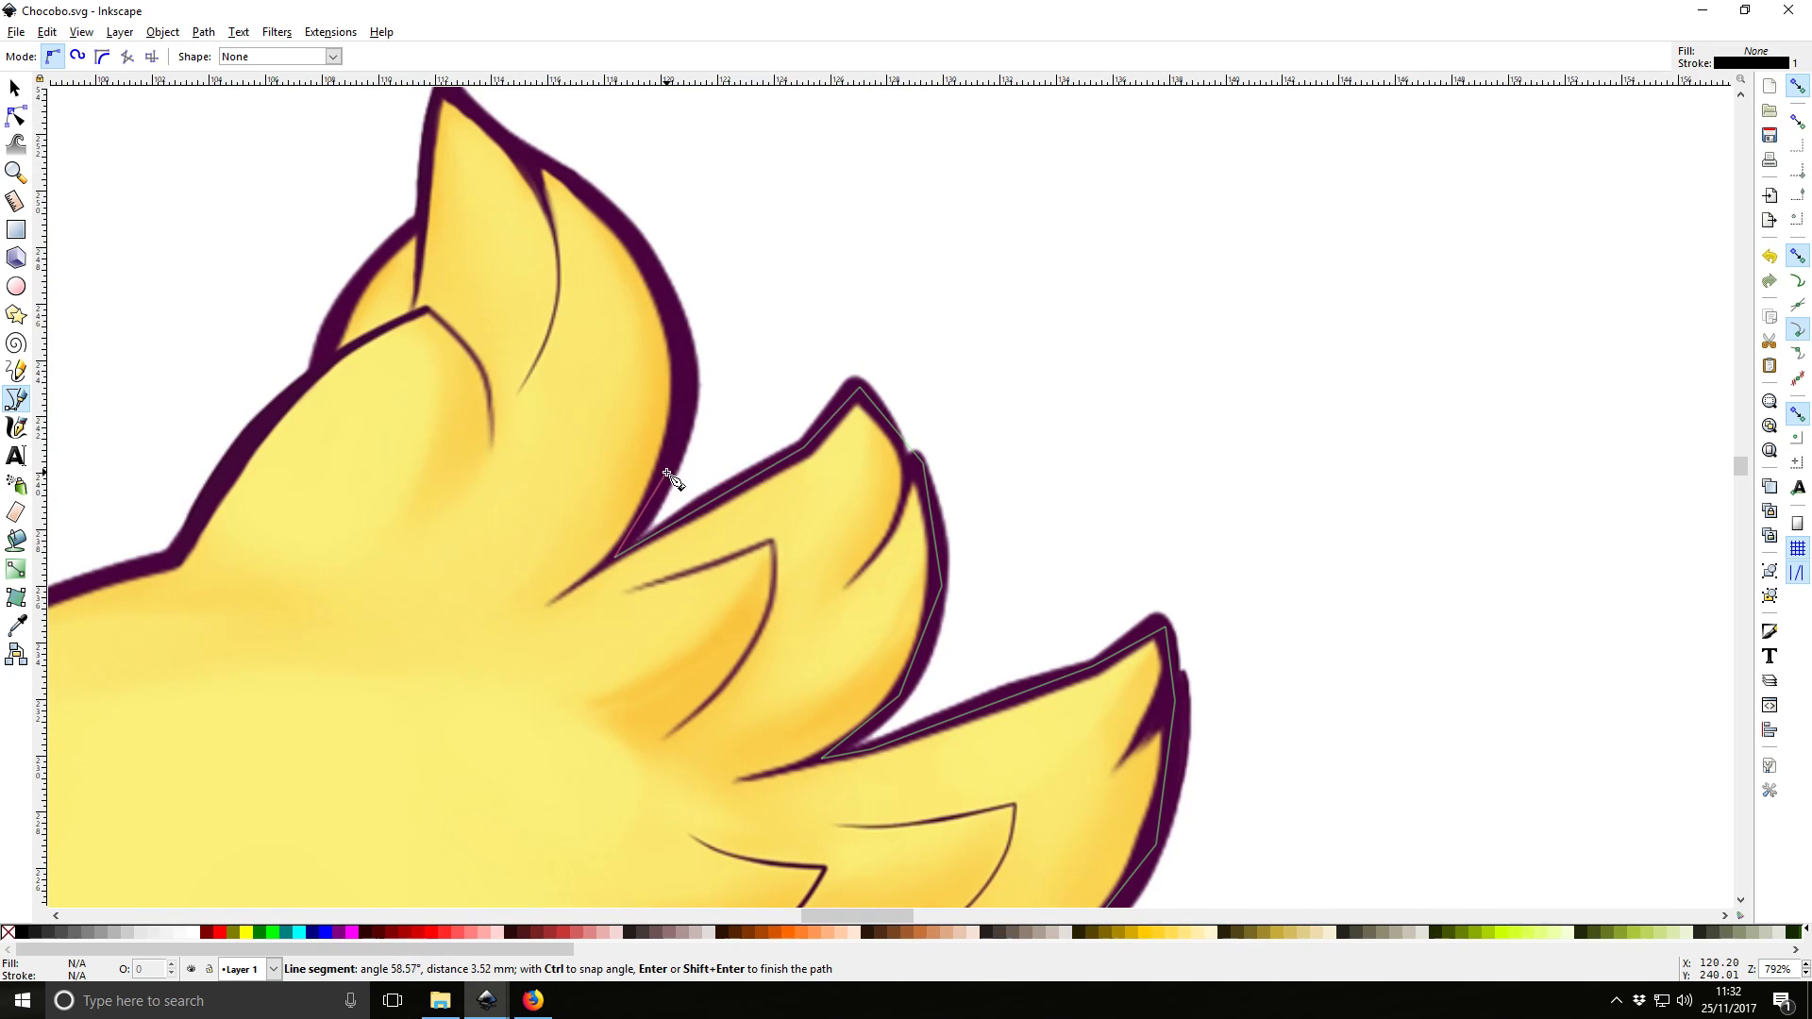
click(684, 359)
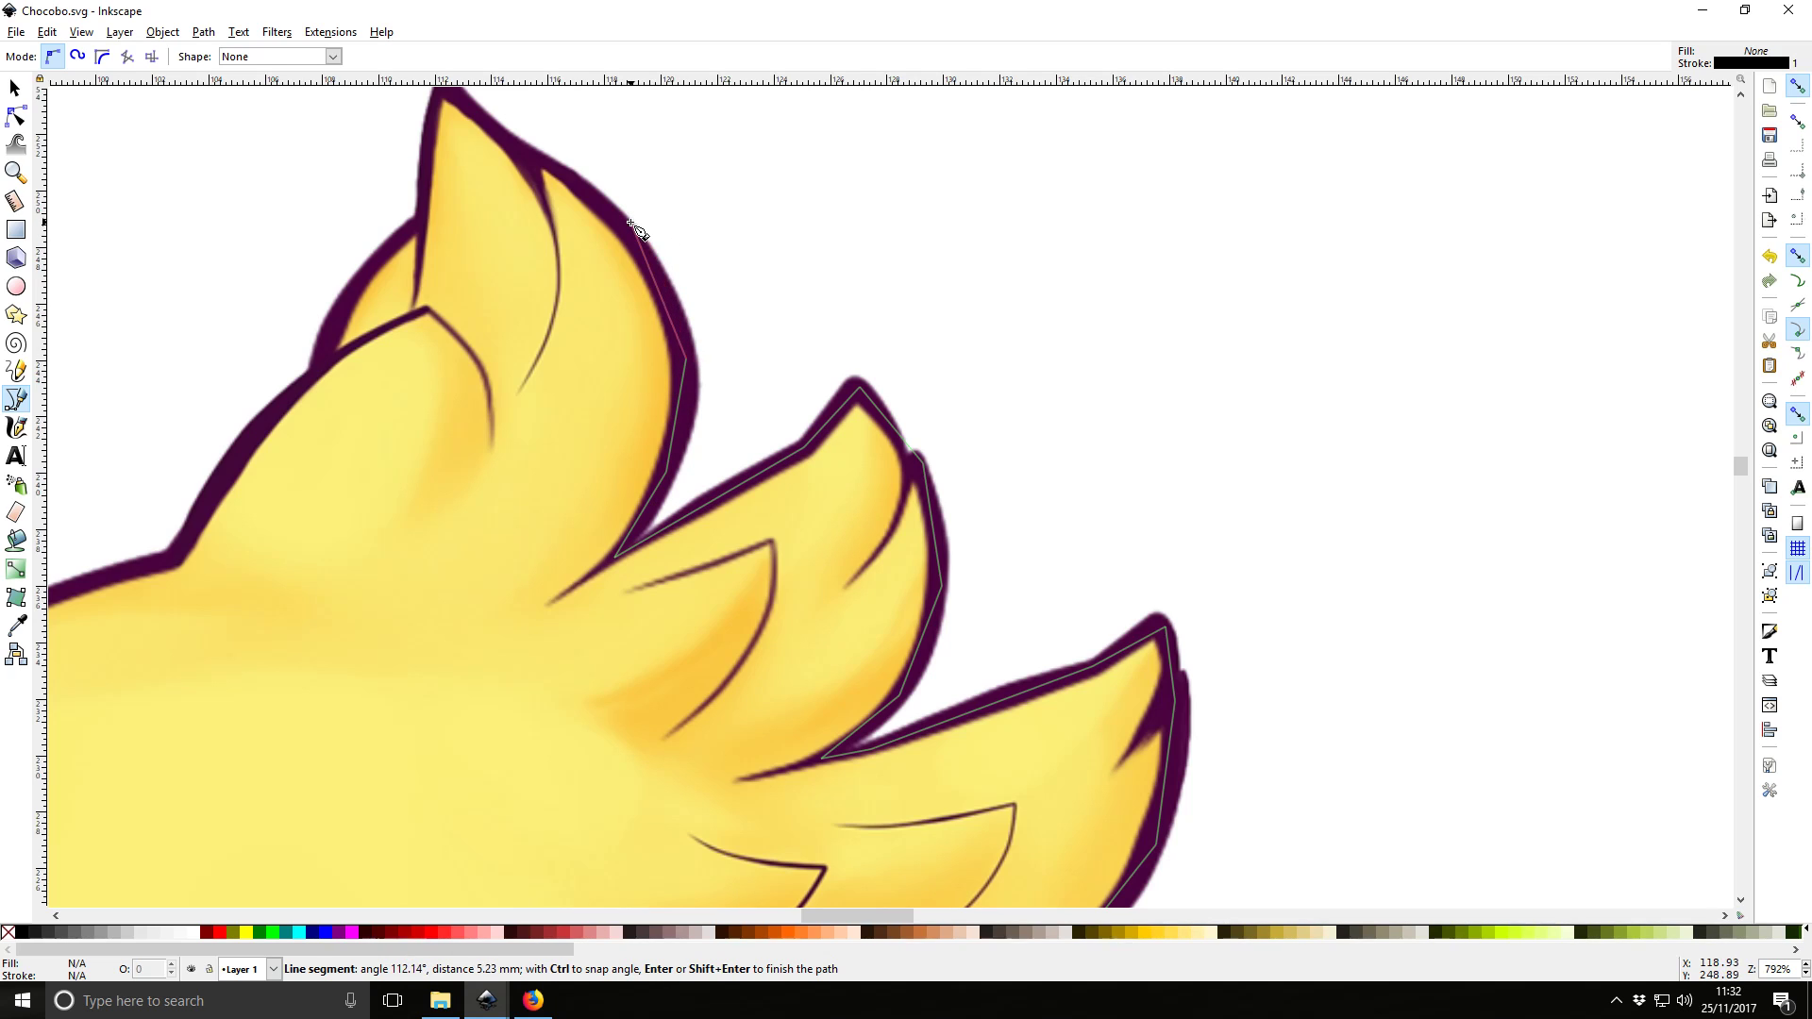
click(525, 151)
scroll(524, 151, up, 8)
scroll(525, 151, left, 6)
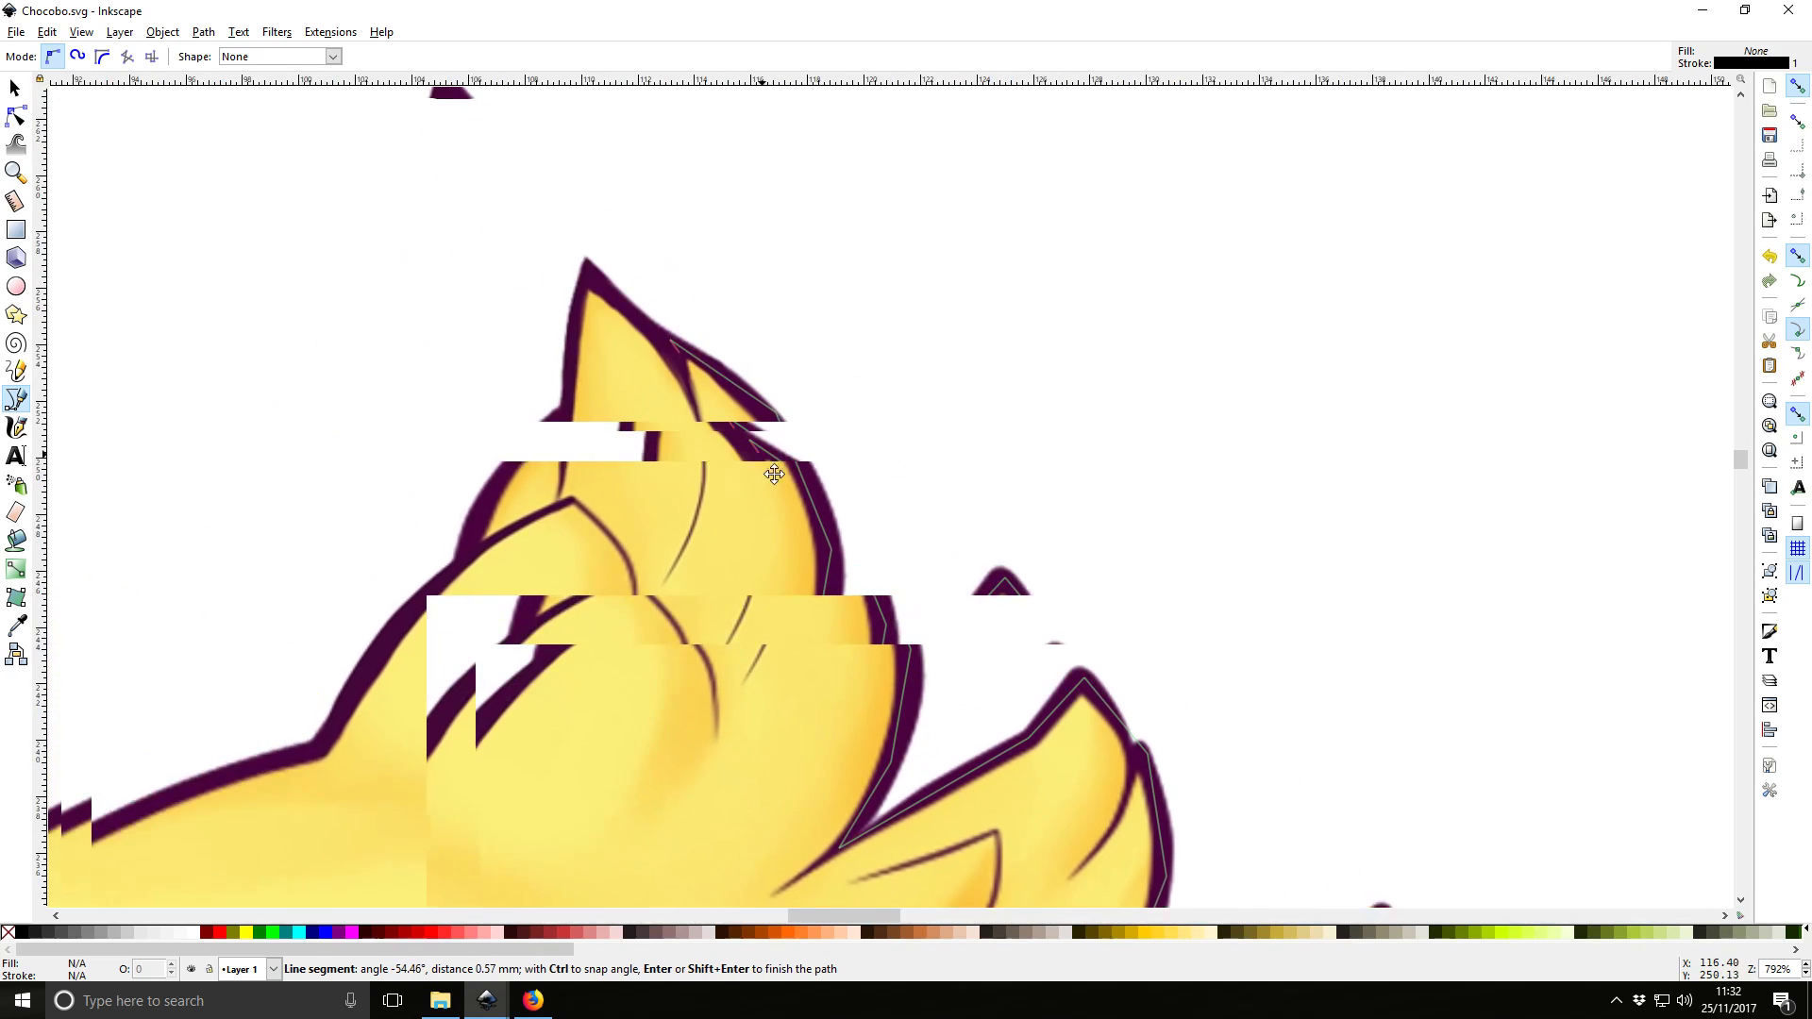
click(666, 535)
Trace the path down the front edges of the crest feathers to the top of the forehead
scroll(478, 712, down, 10)
scroll(478, 712, left, 16)
scroll(946, 393, left, 1)
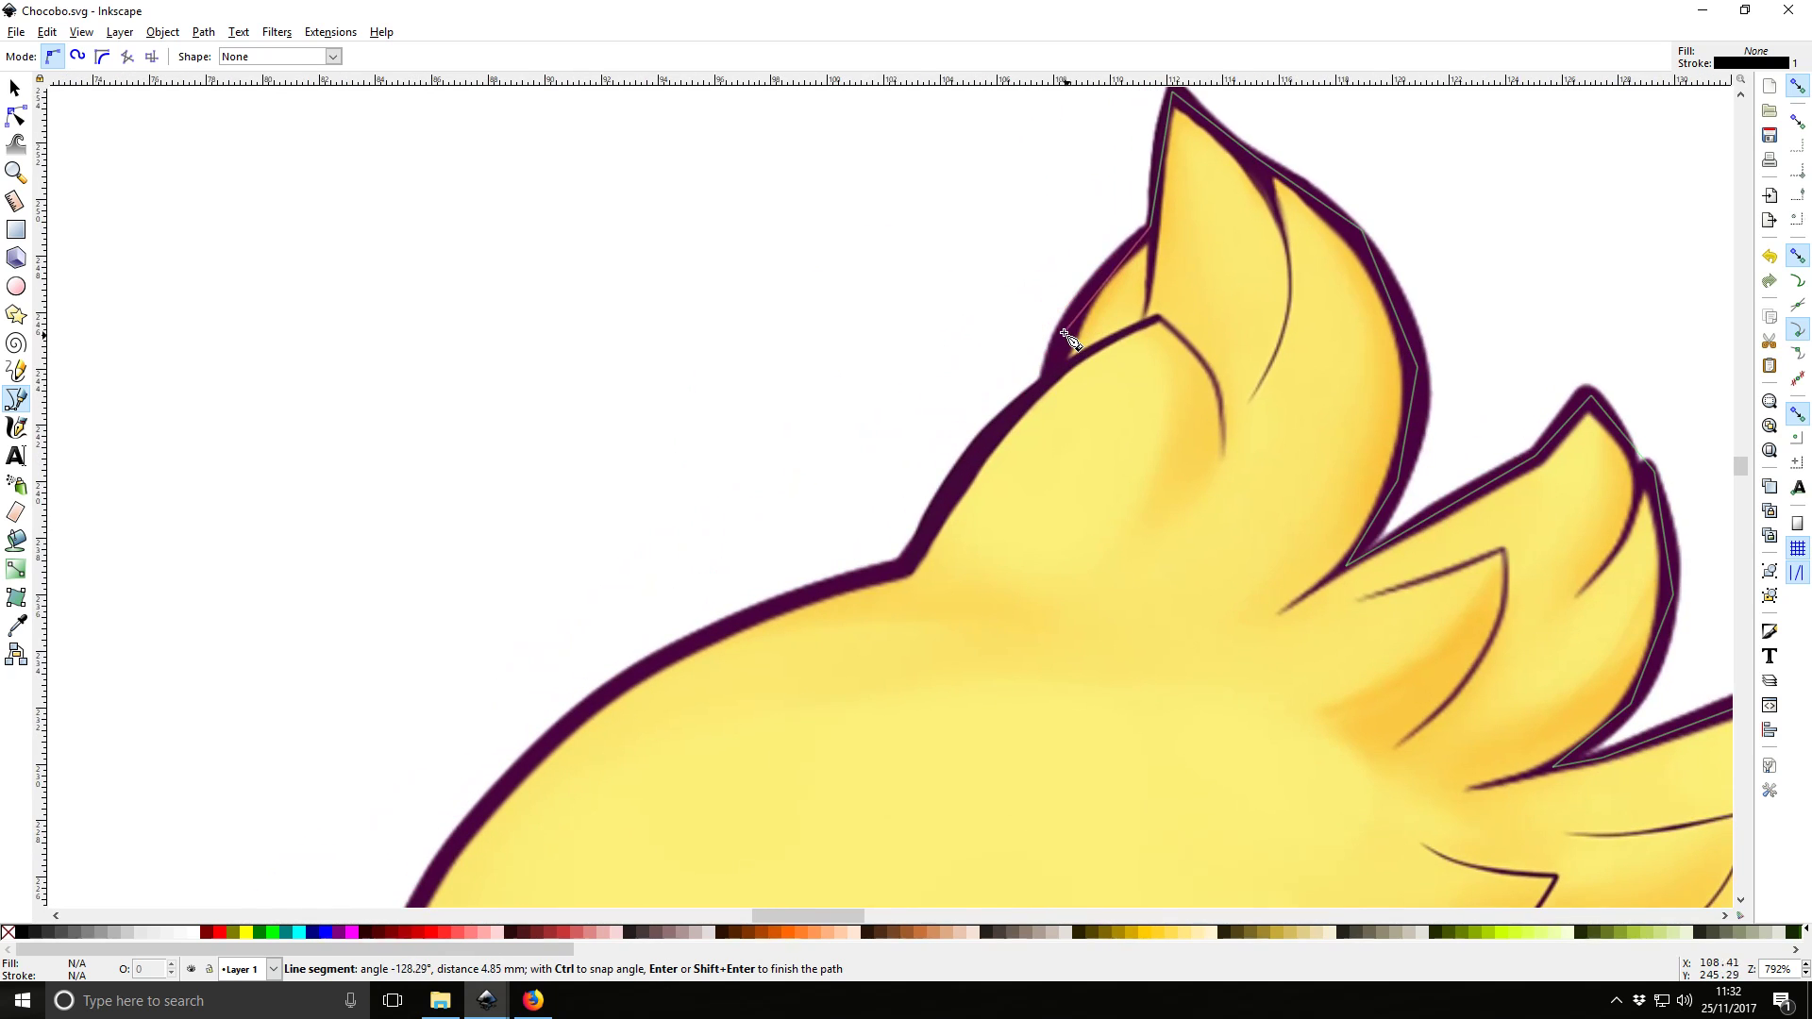
click(1044, 381)
click(970, 460)
click(902, 572)
Trace the forehead curve down to the beak and close the path at its starting node
scroll(648, 635, down, 8)
scroll(648, 634, left, 15)
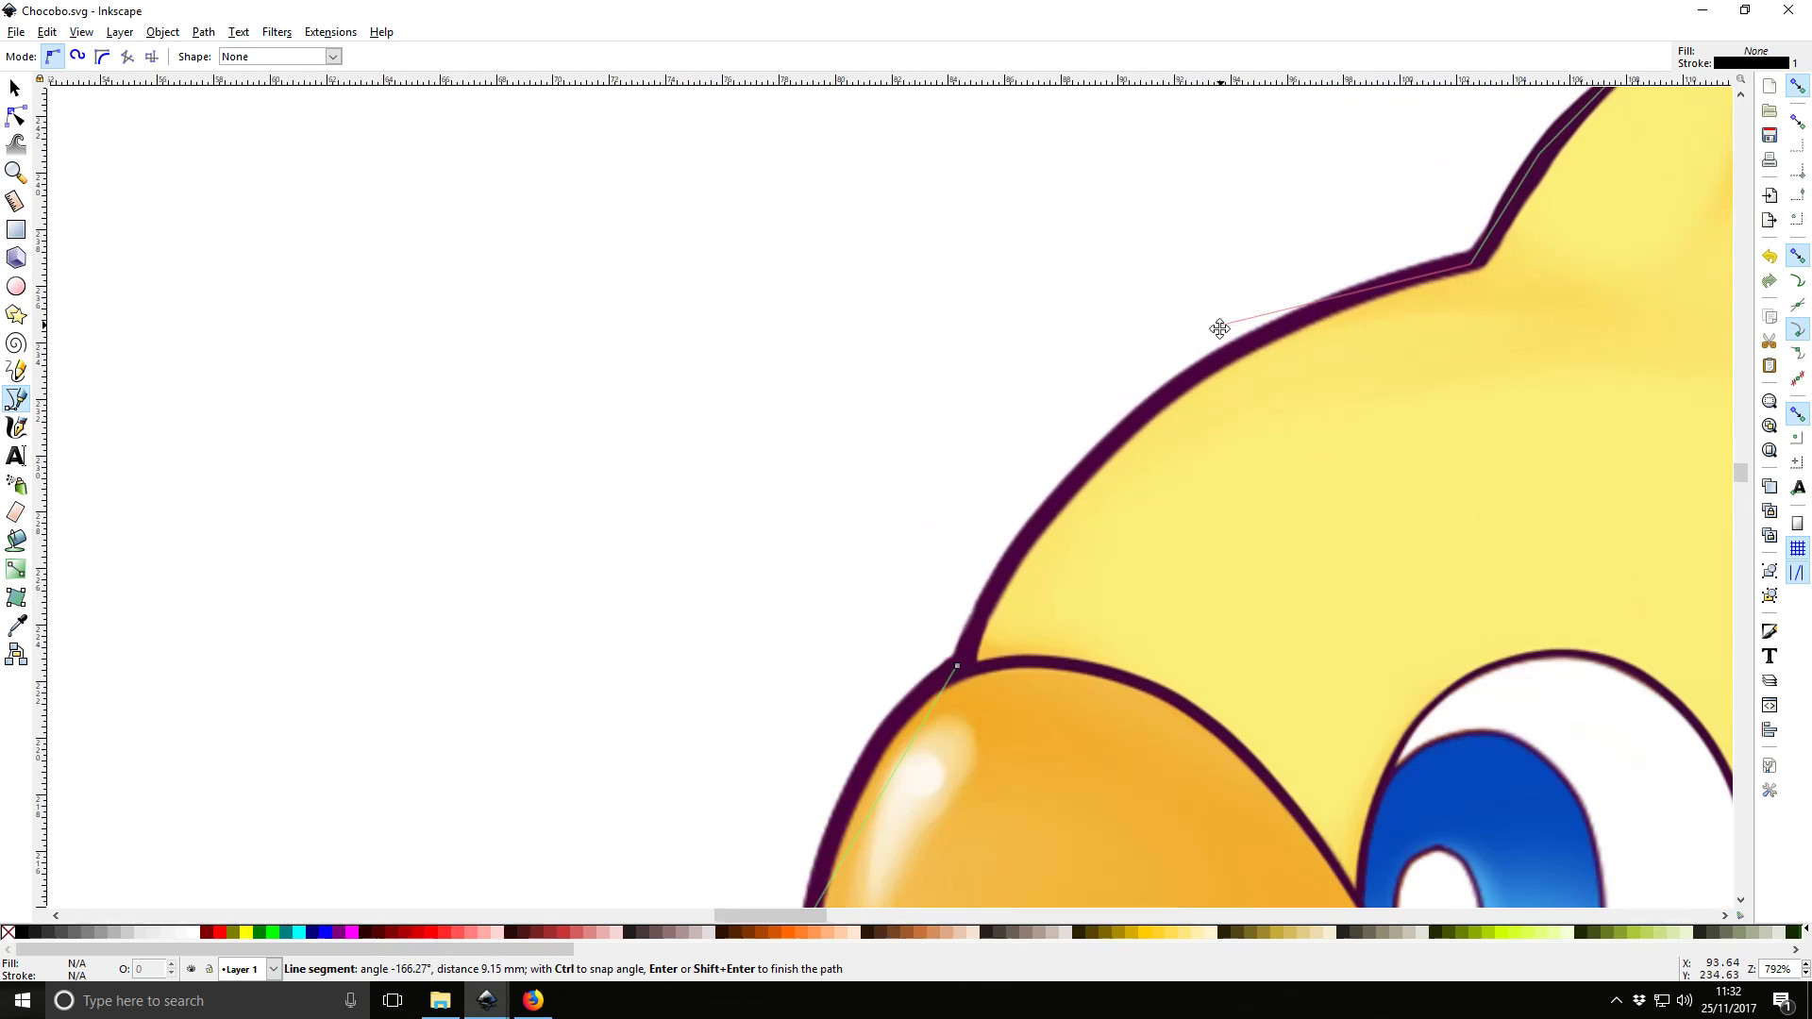
click(1259, 334)
click(1092, 458)
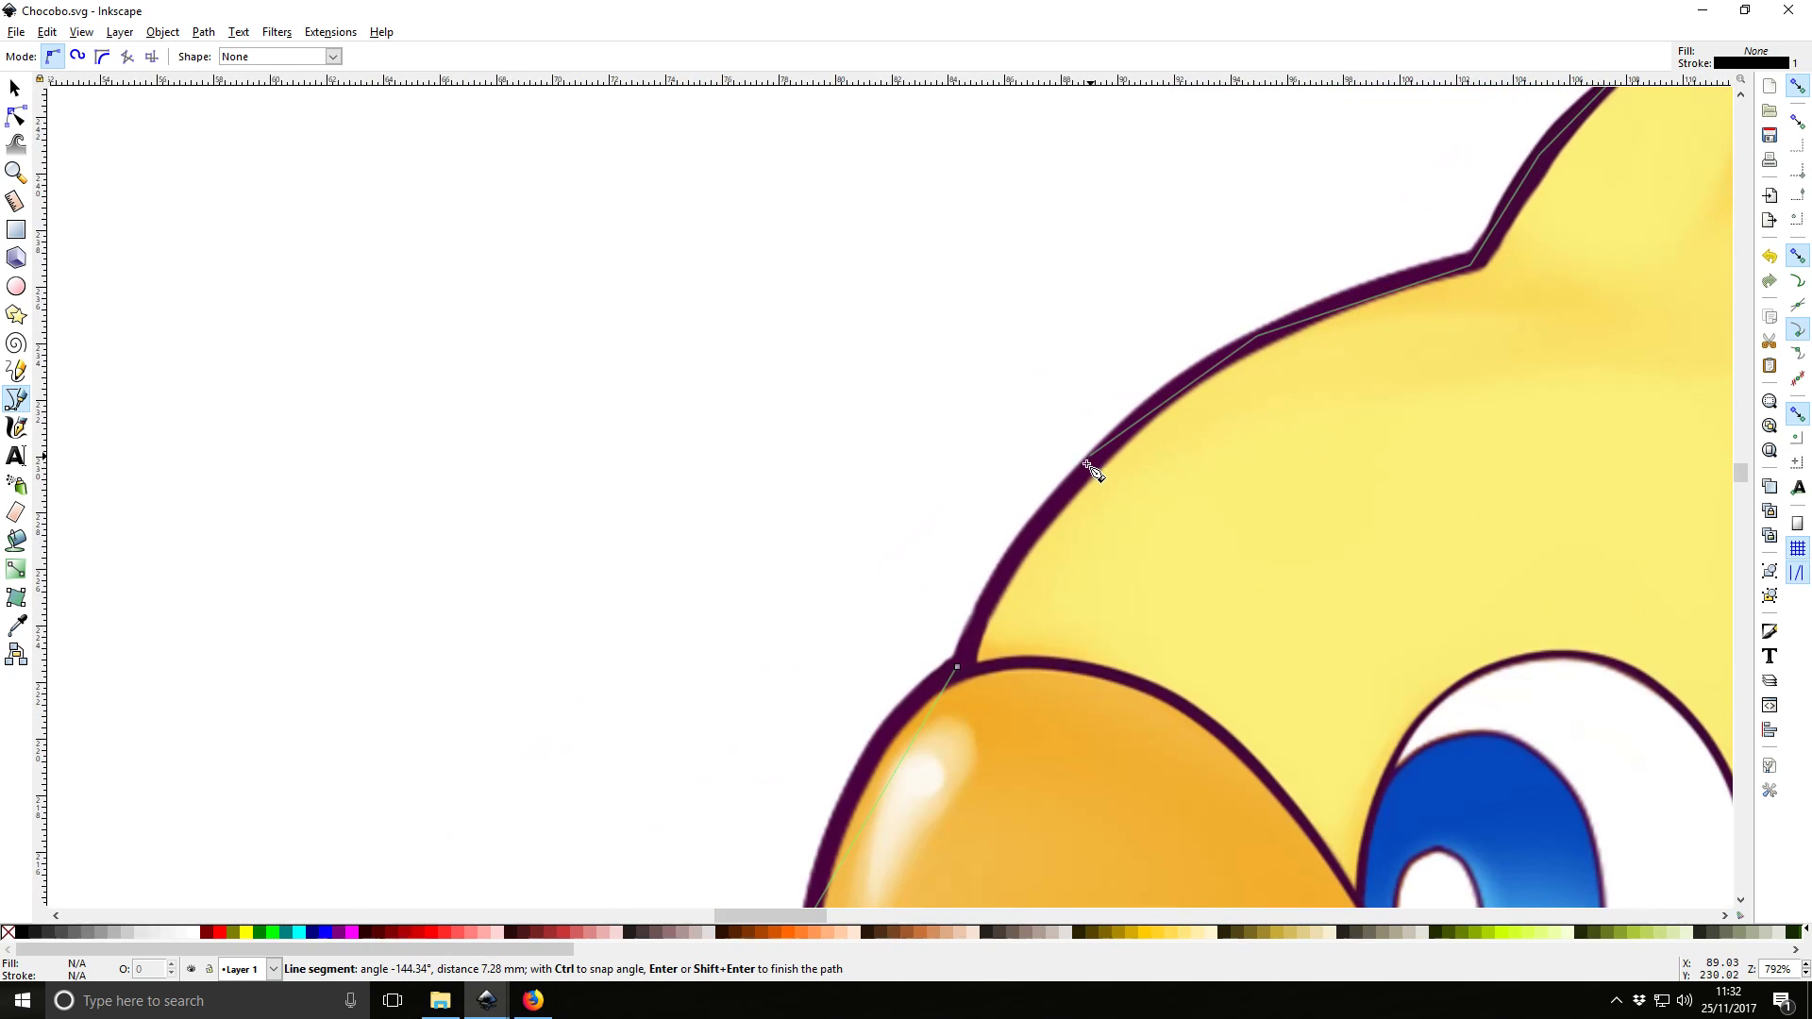
click(985, 600)
click(960, 663)
Move the closed outline path off the bitmap to inspect it alone, and undo the move
scroll(925, 634, down, 4)
ctrl+scroll(1004, 565, down, 1)
scroll(1003, 563, down, 1)
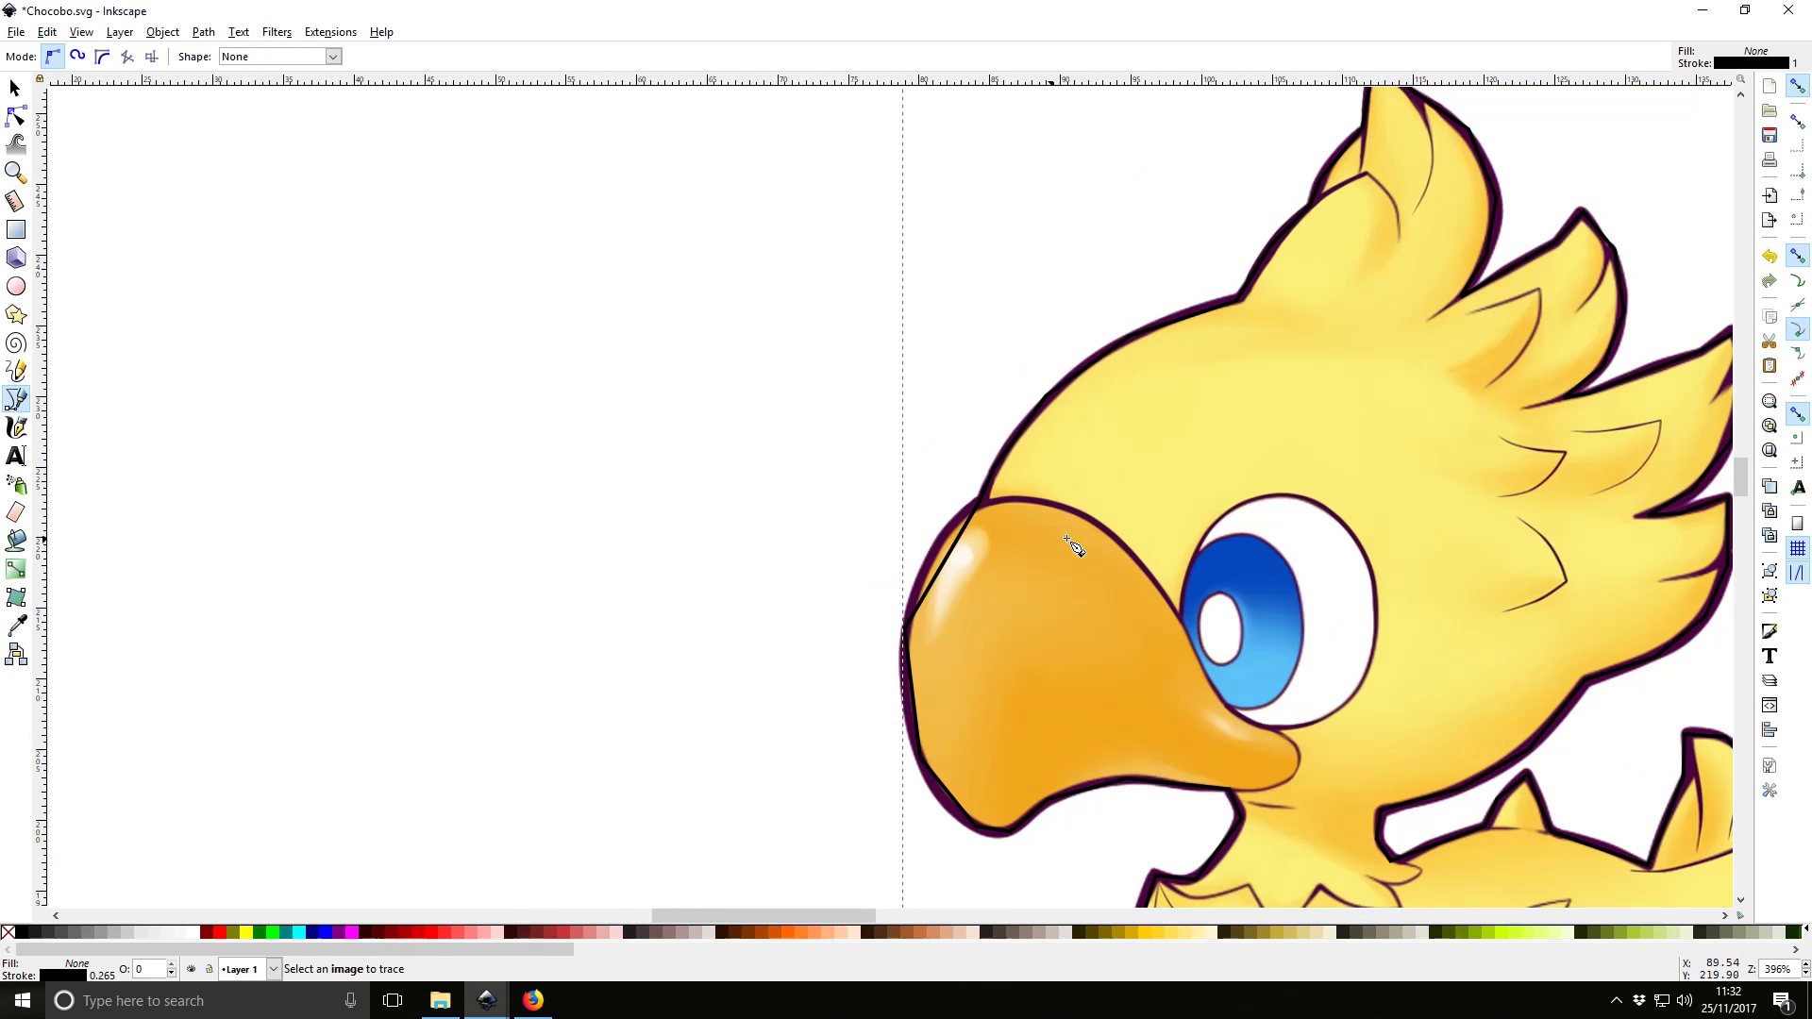
scroll(1231, 553, down, 1)
drag(1350, 572, 835, 327)
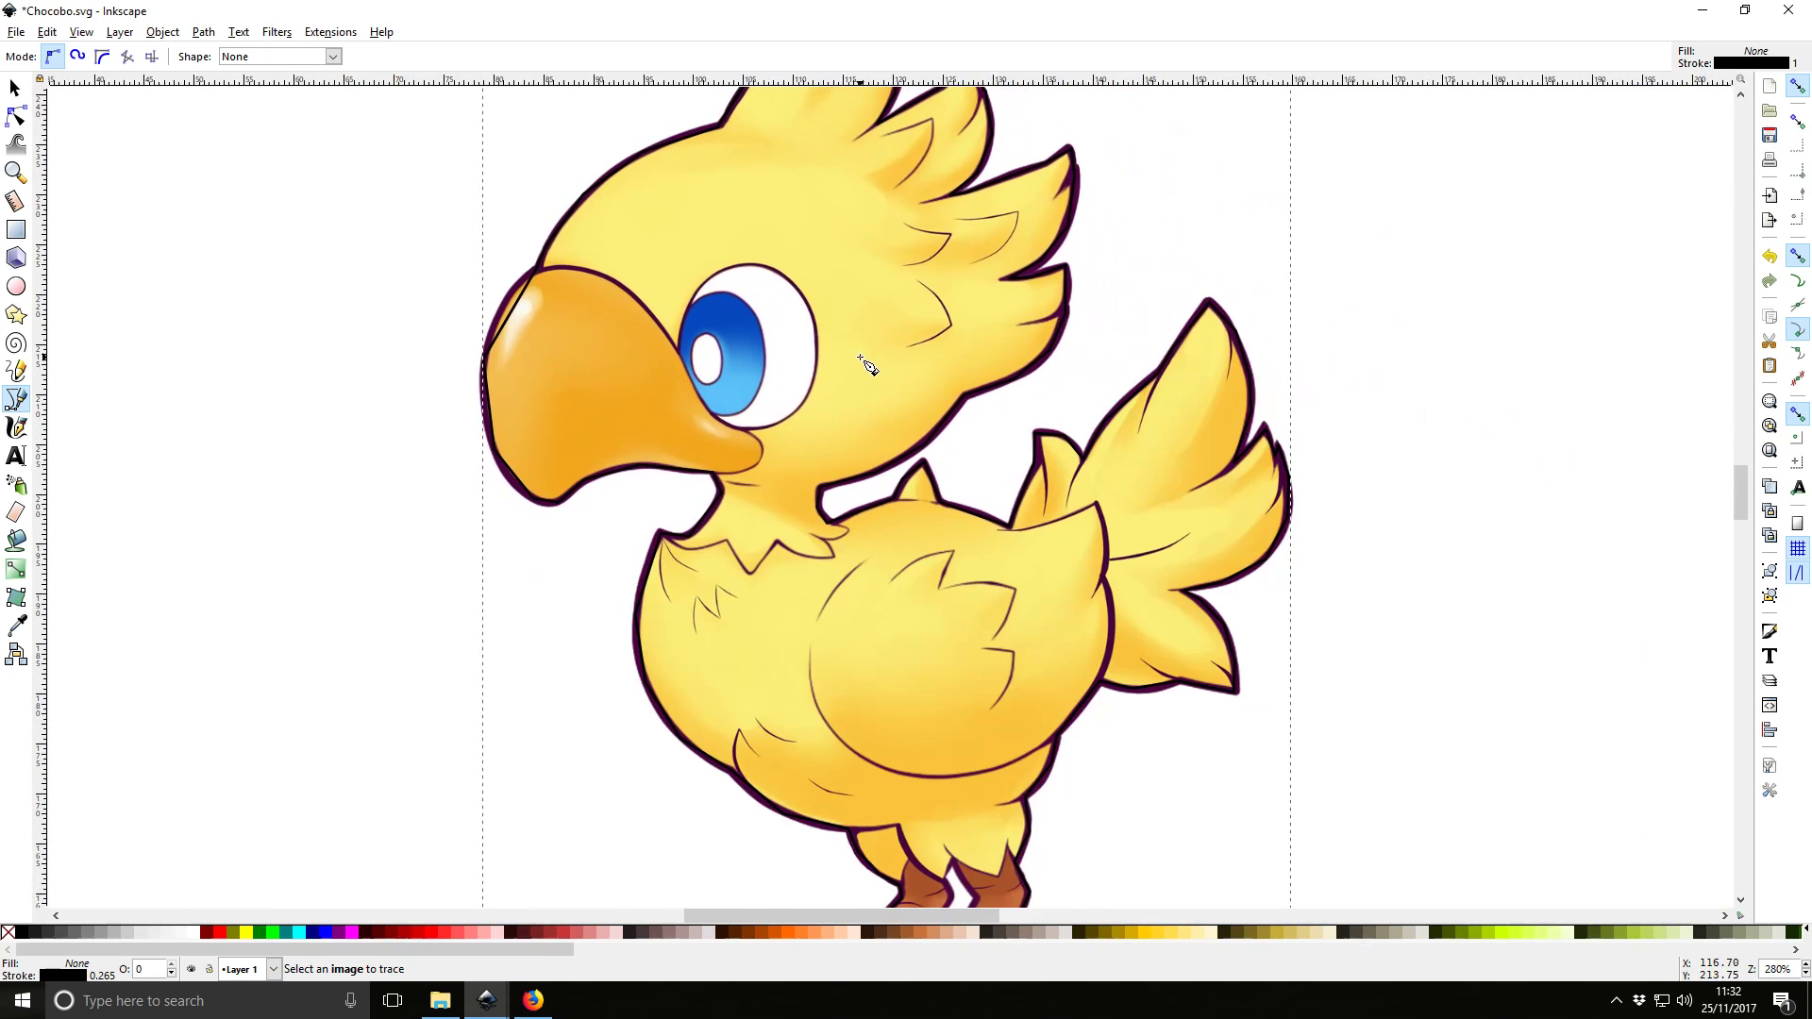
scroll(867, 365, down, 1)
scroll(1006, 439, up, 1)
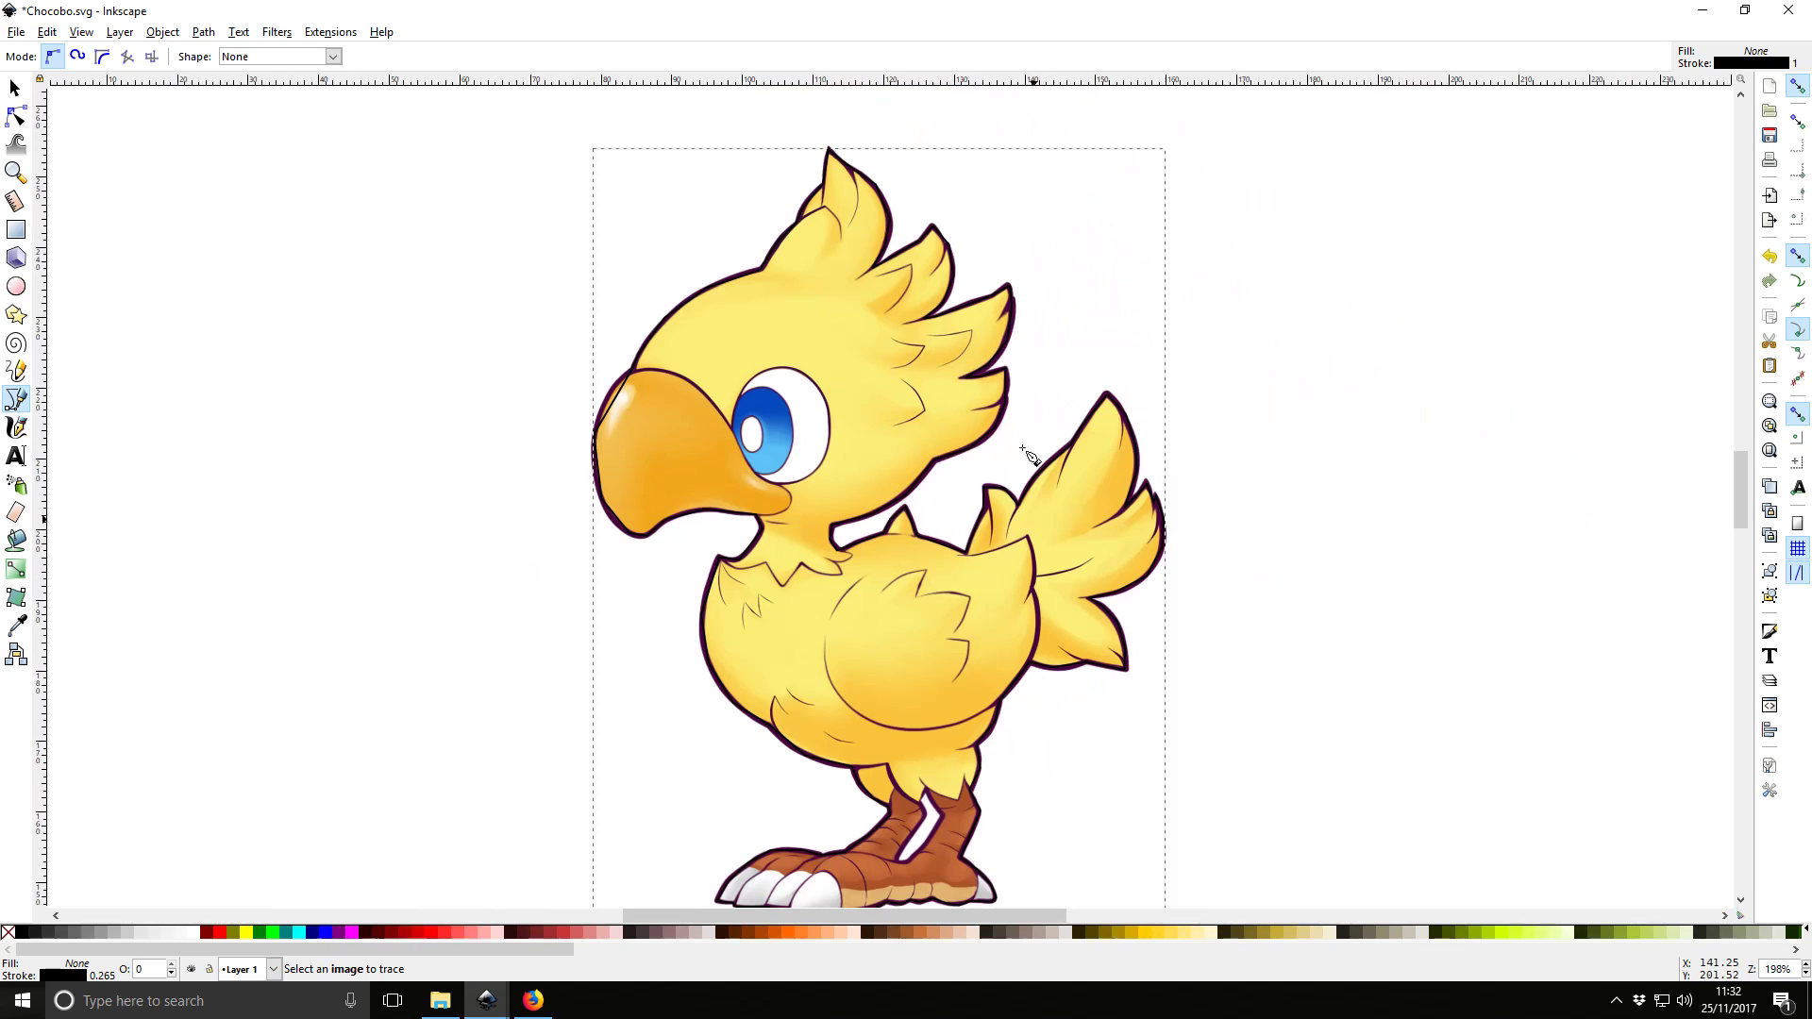
click(14, 88)
drag(721, 517, 162, 514)
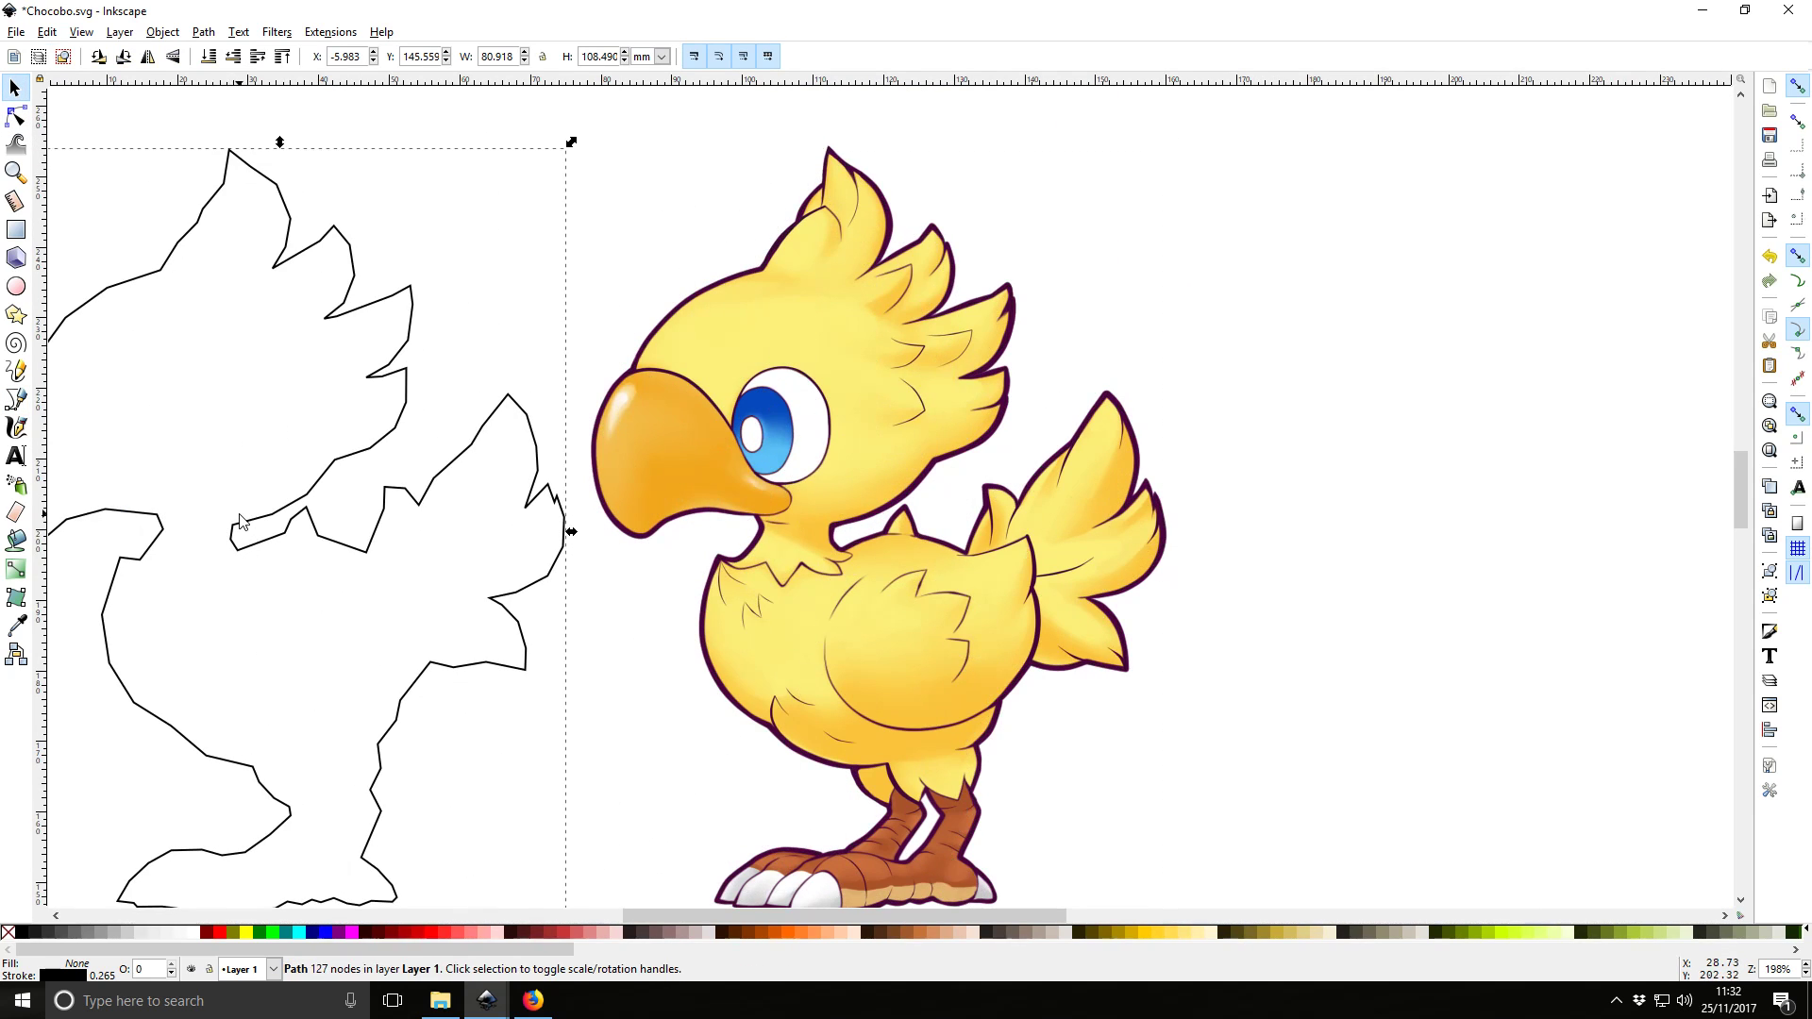
key(ctrl+z)
Add a new layer named Outline, positioned below the current layer
scroll(775, 527, down, 2)
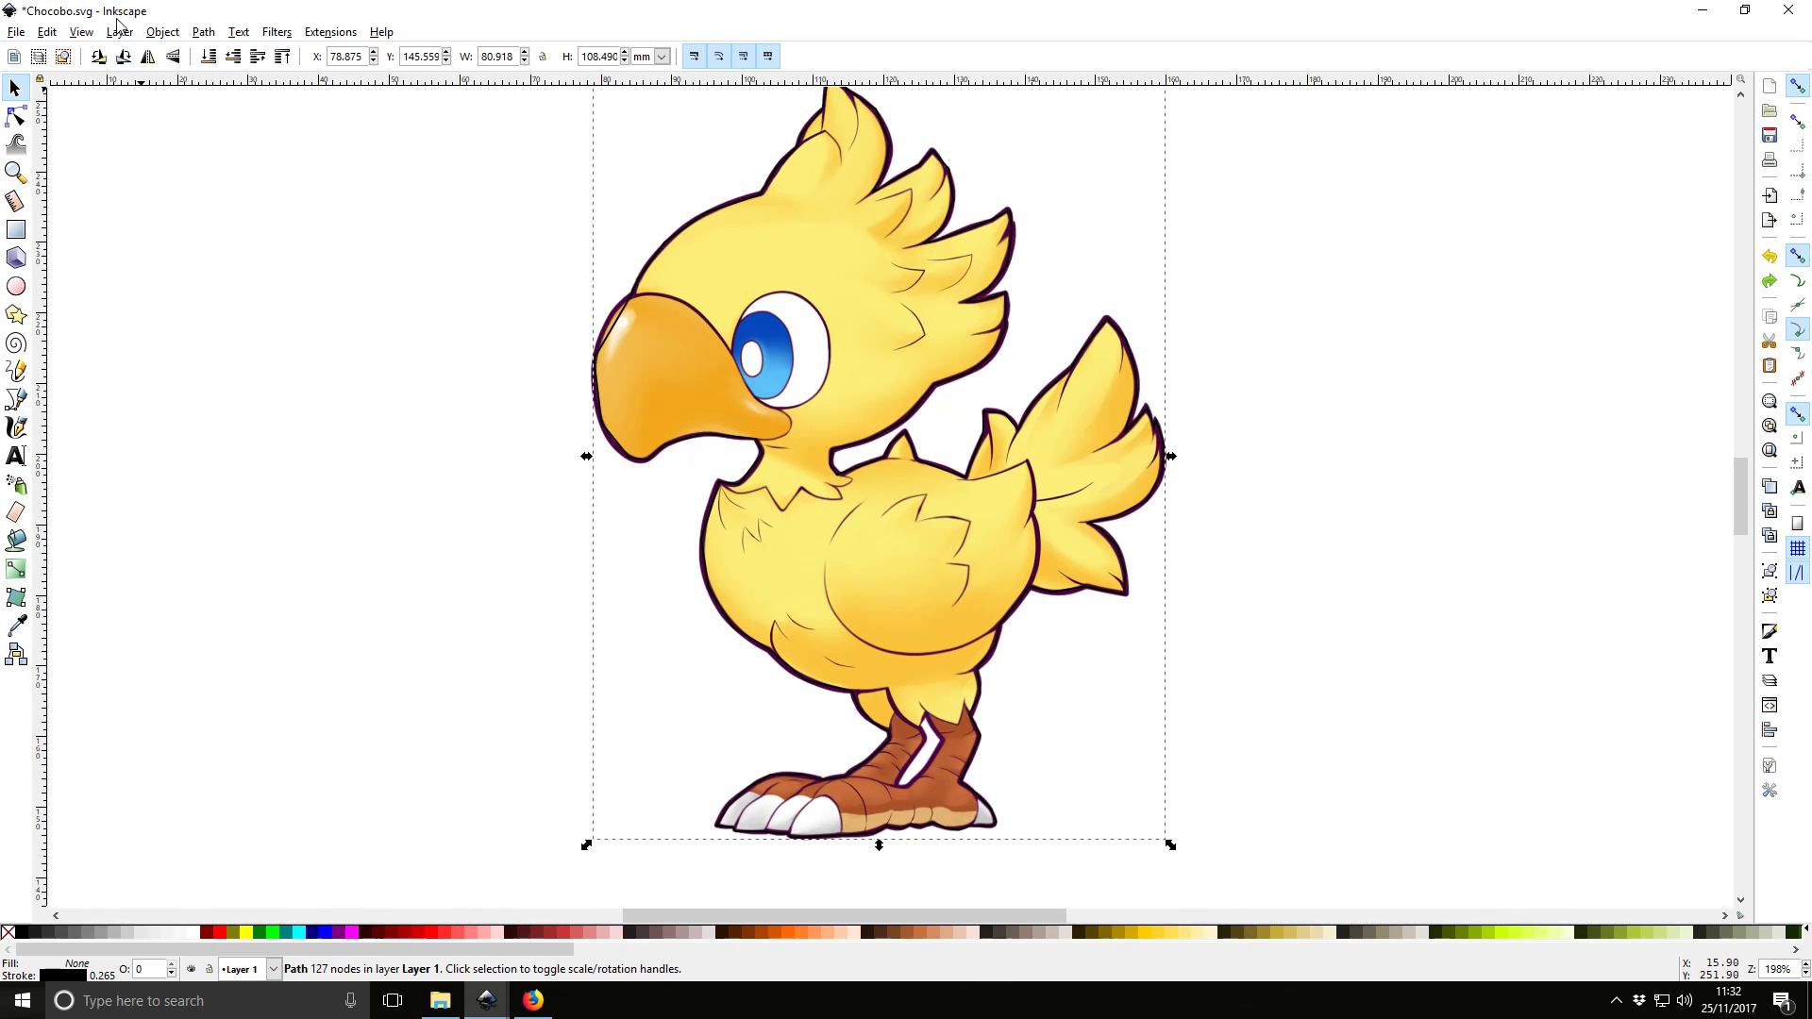
click(119, 31)
click(156, 52)
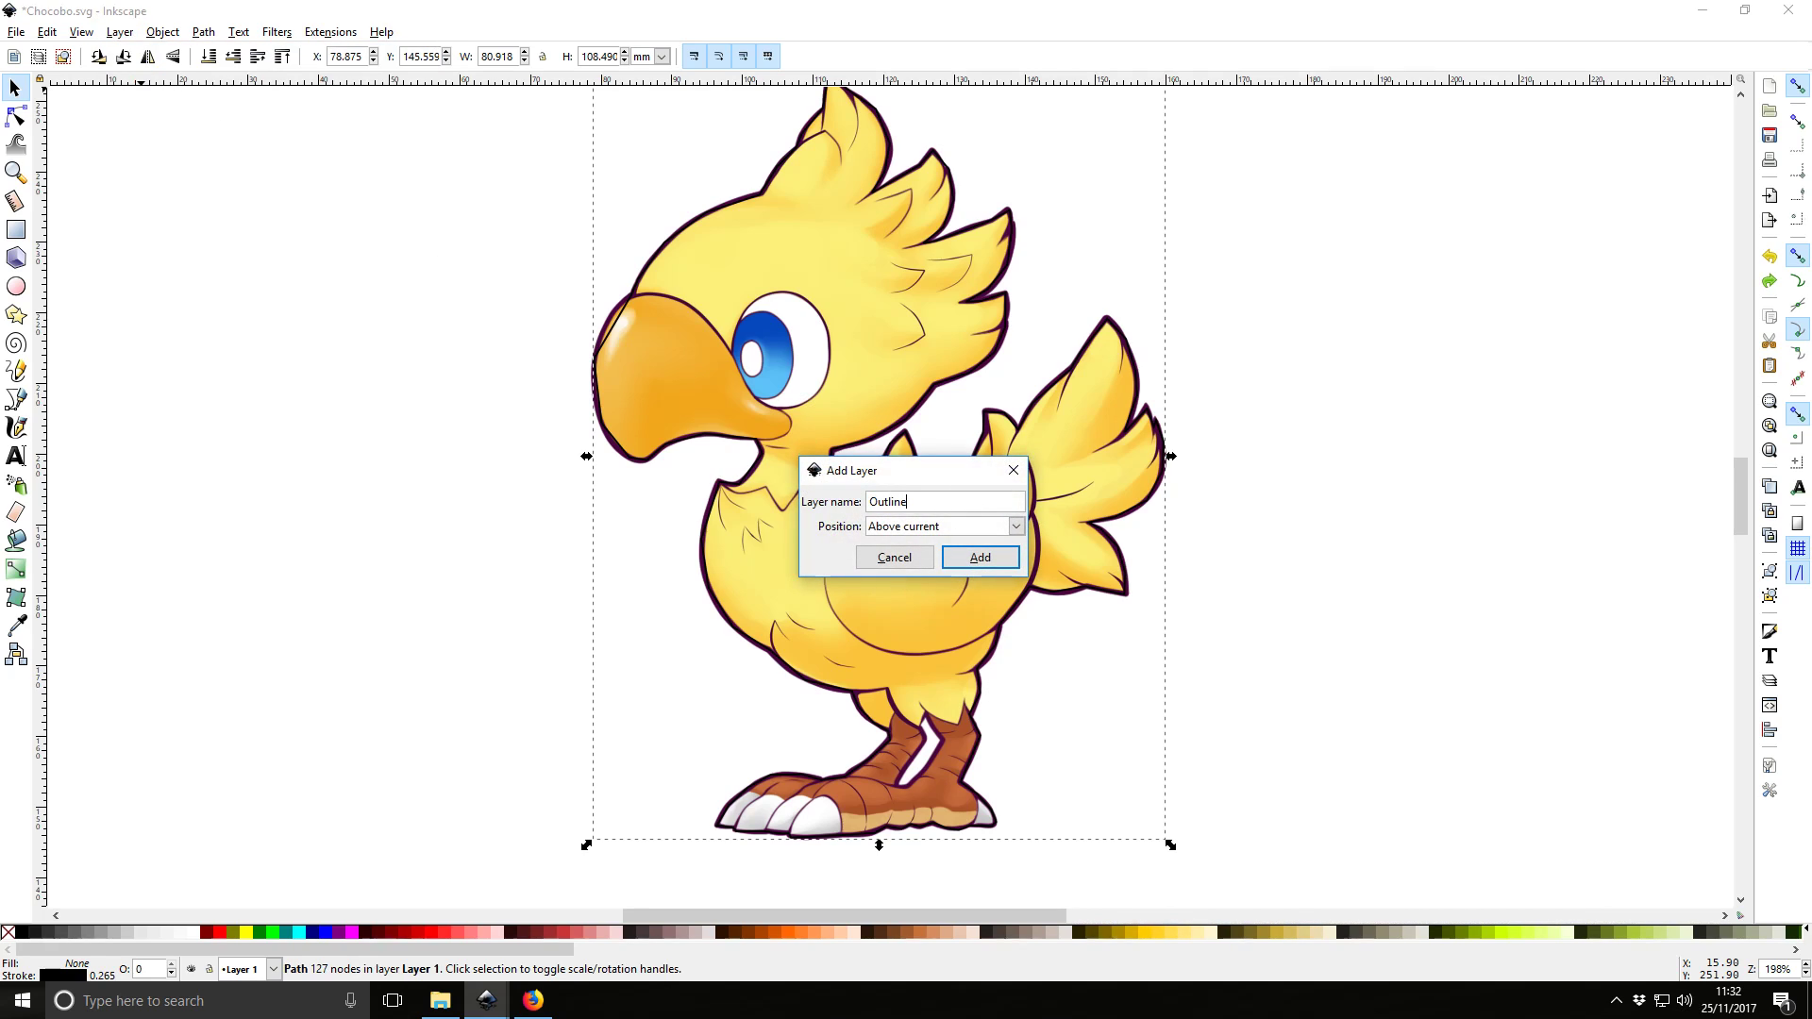
click(978, 526)
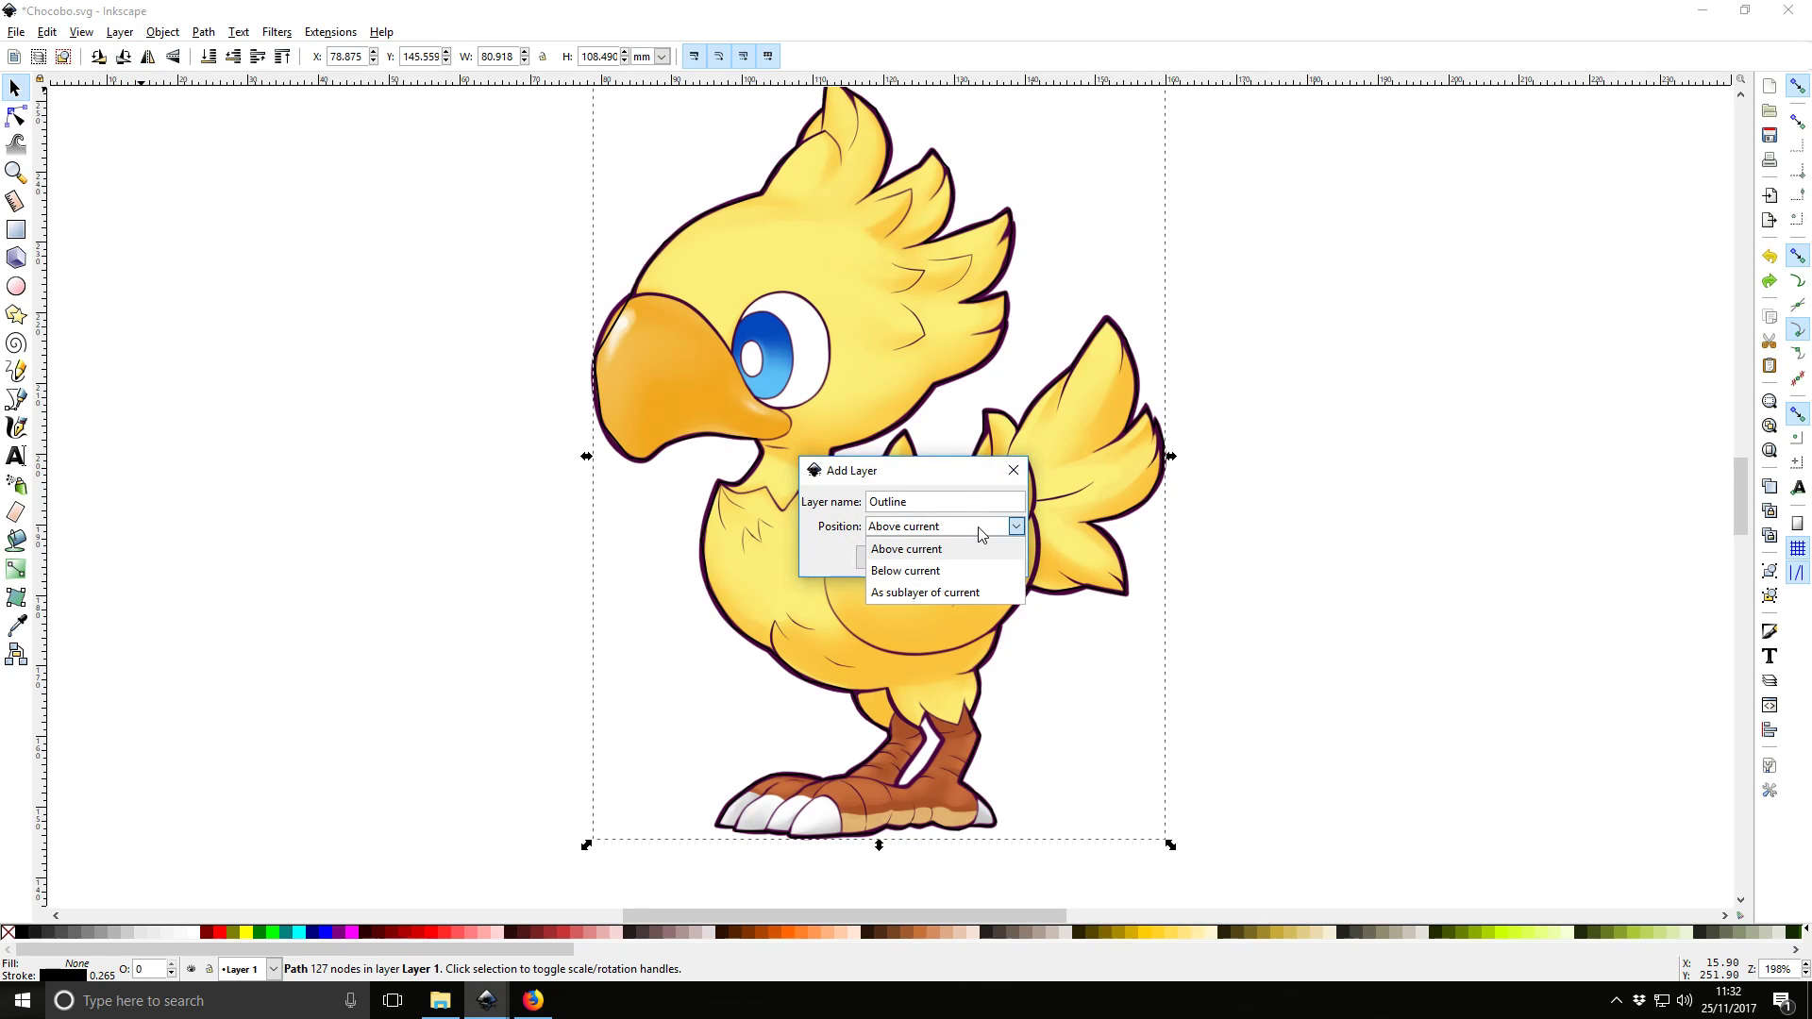
click(927, 572)
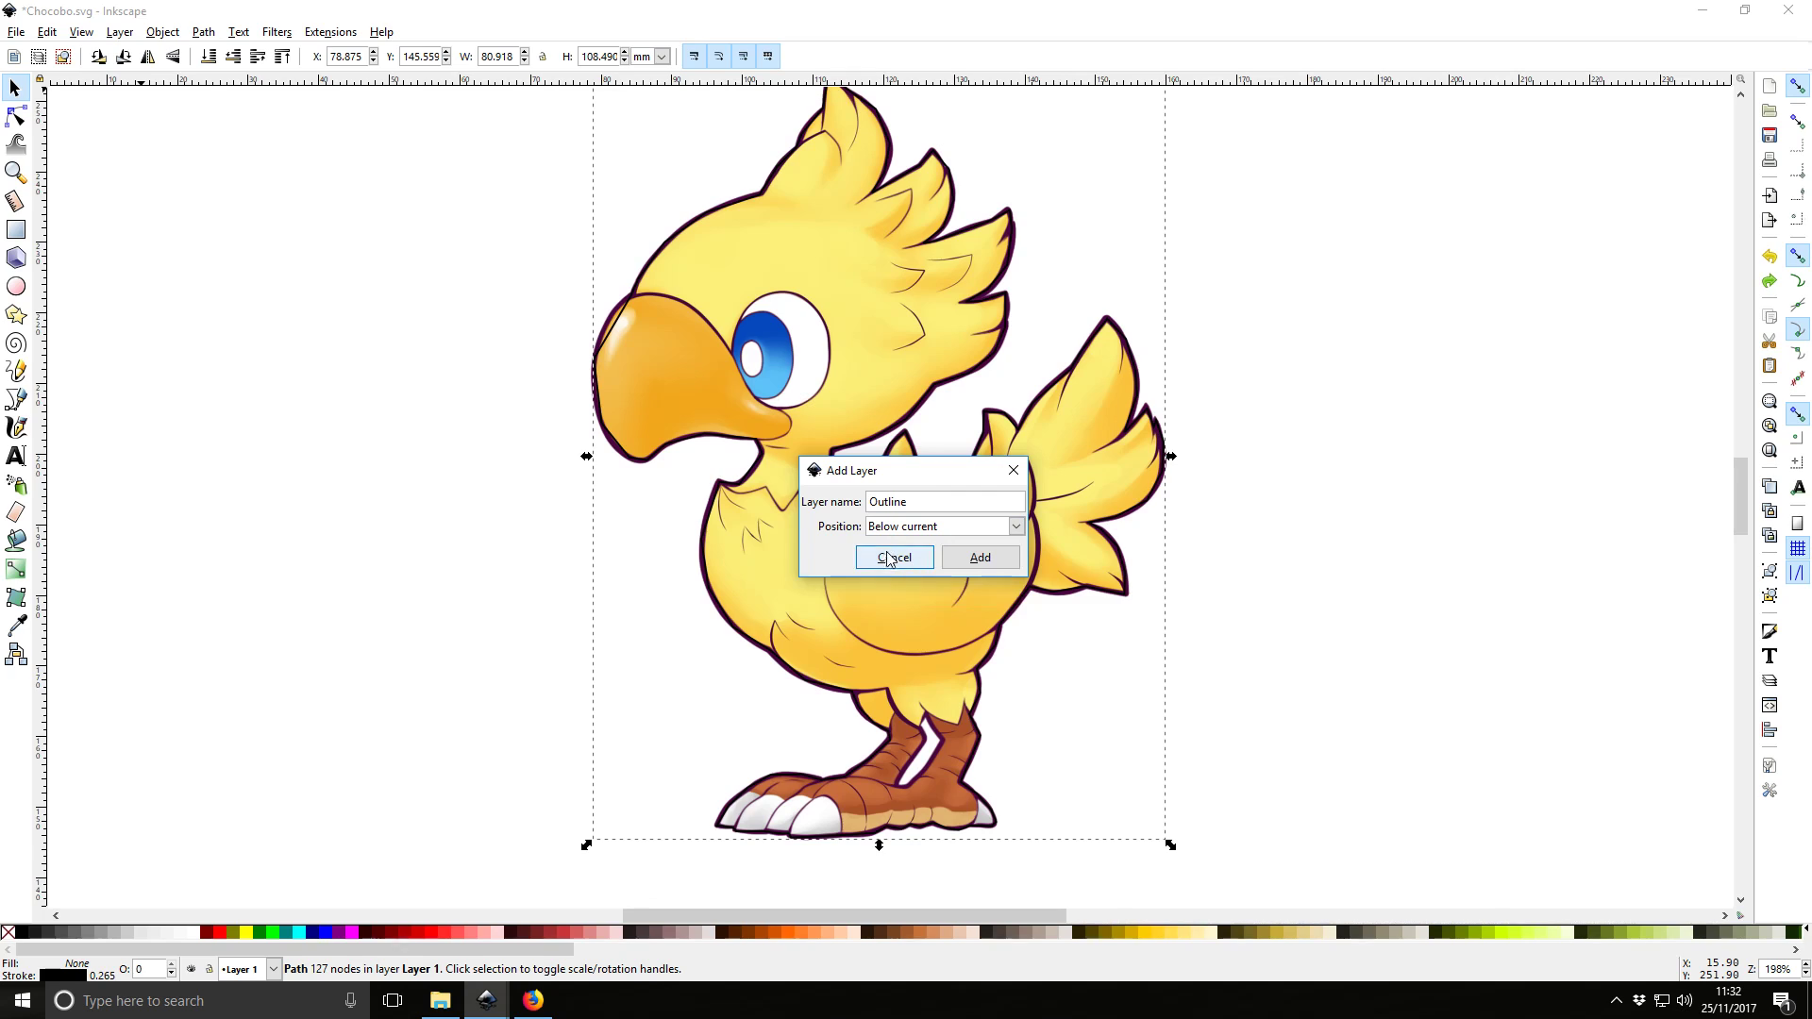
click(979, 558)
Move the traced outline path from Layer 1 to the Outline layer
click(731, 625)
right_click(730, 624)
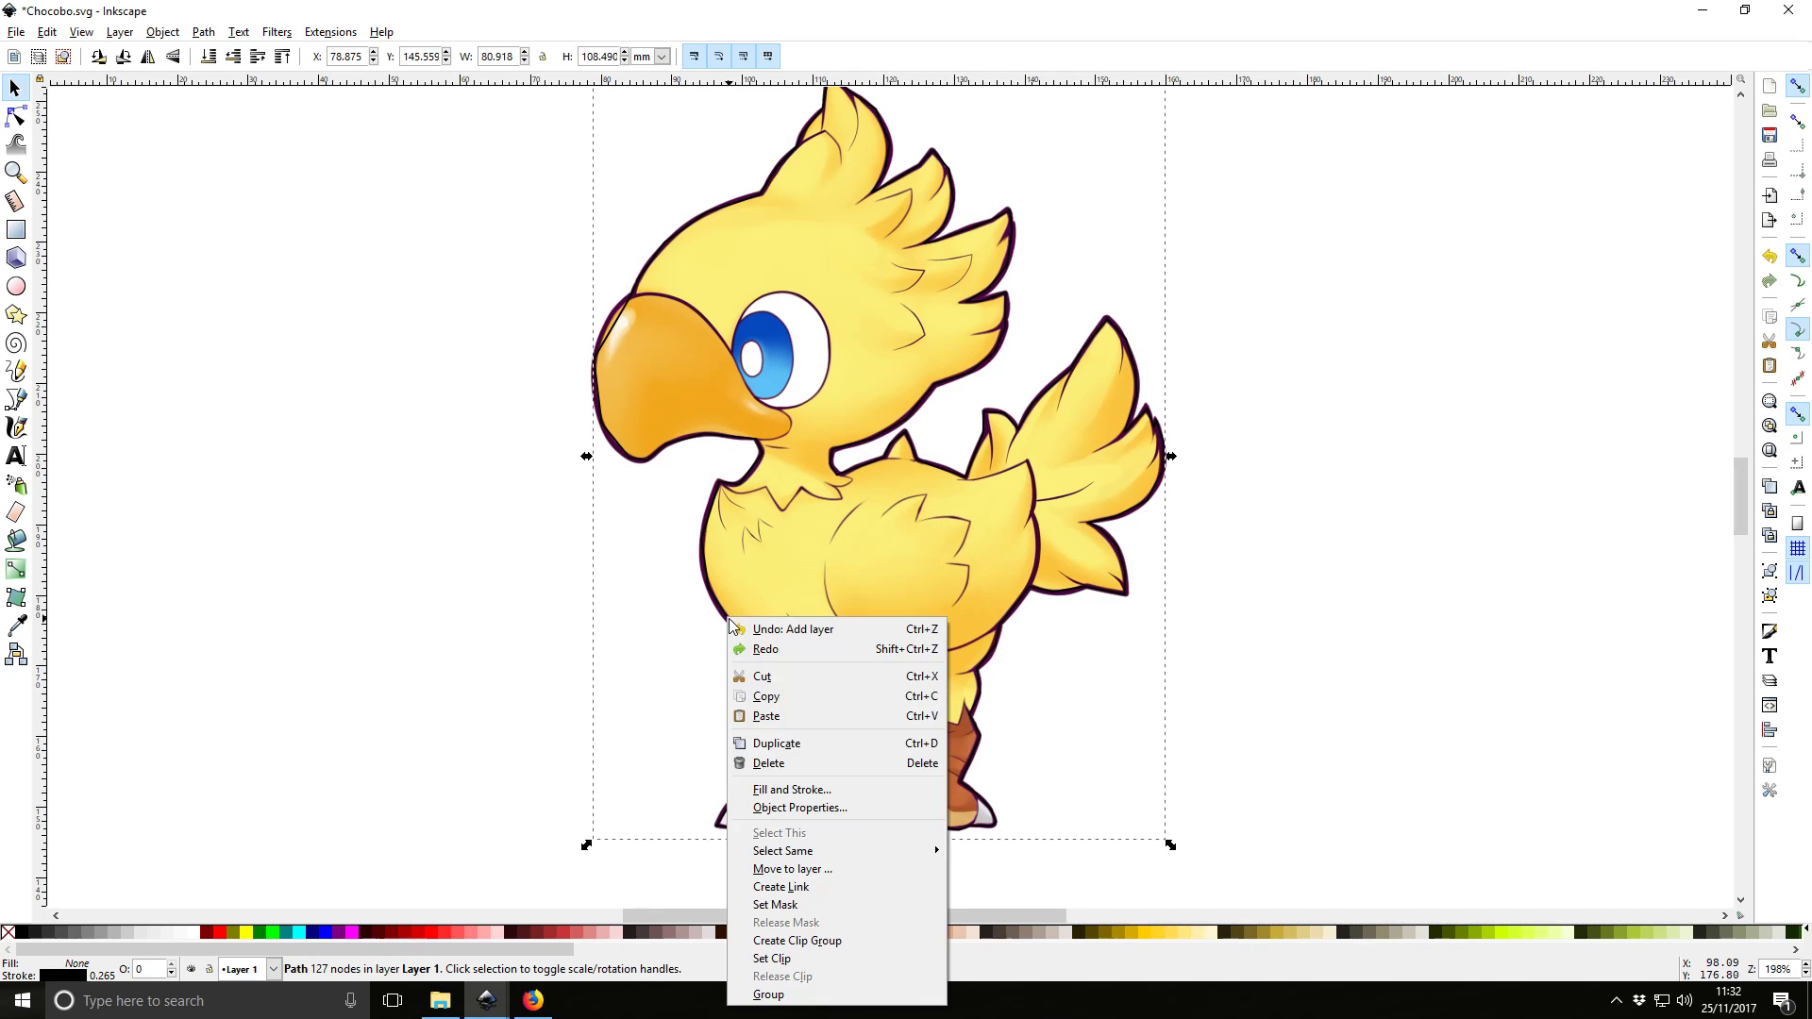
click(823, 869)
click(901, 468)
click(976, 622)
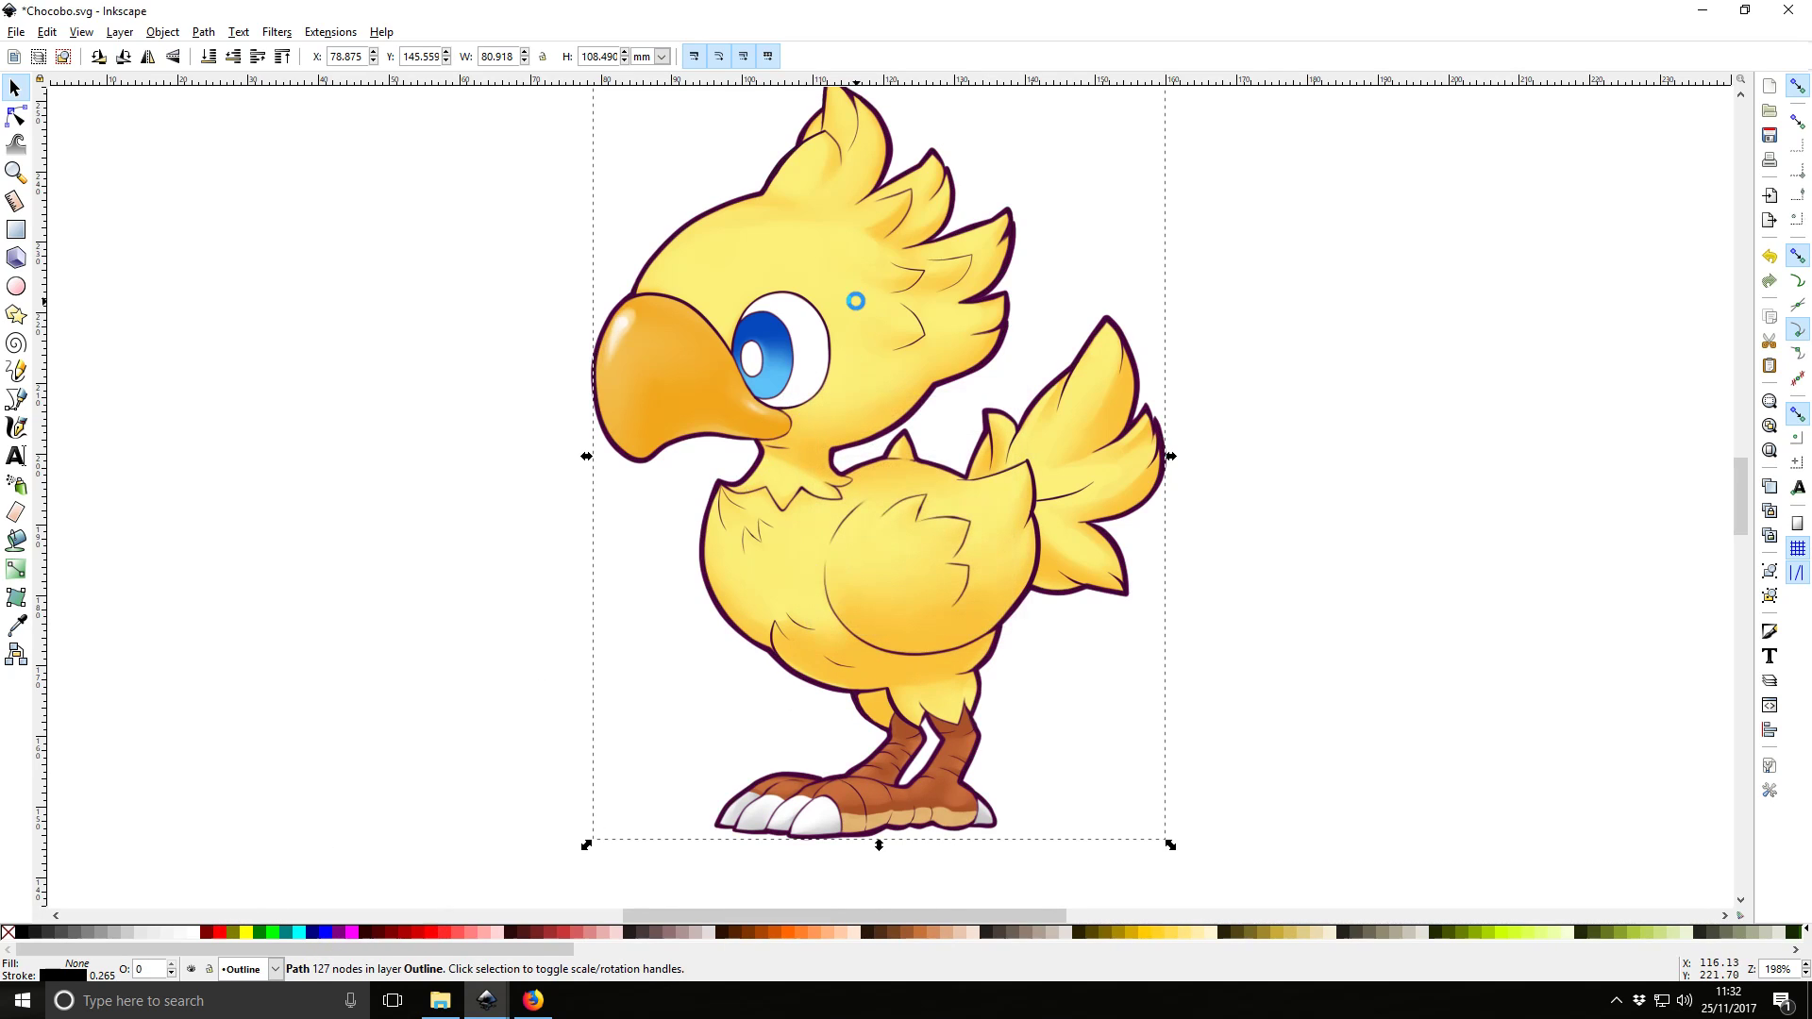
Set the chocobo bitmap's opacity to 40% and lock Layer 1
click(840, 354)
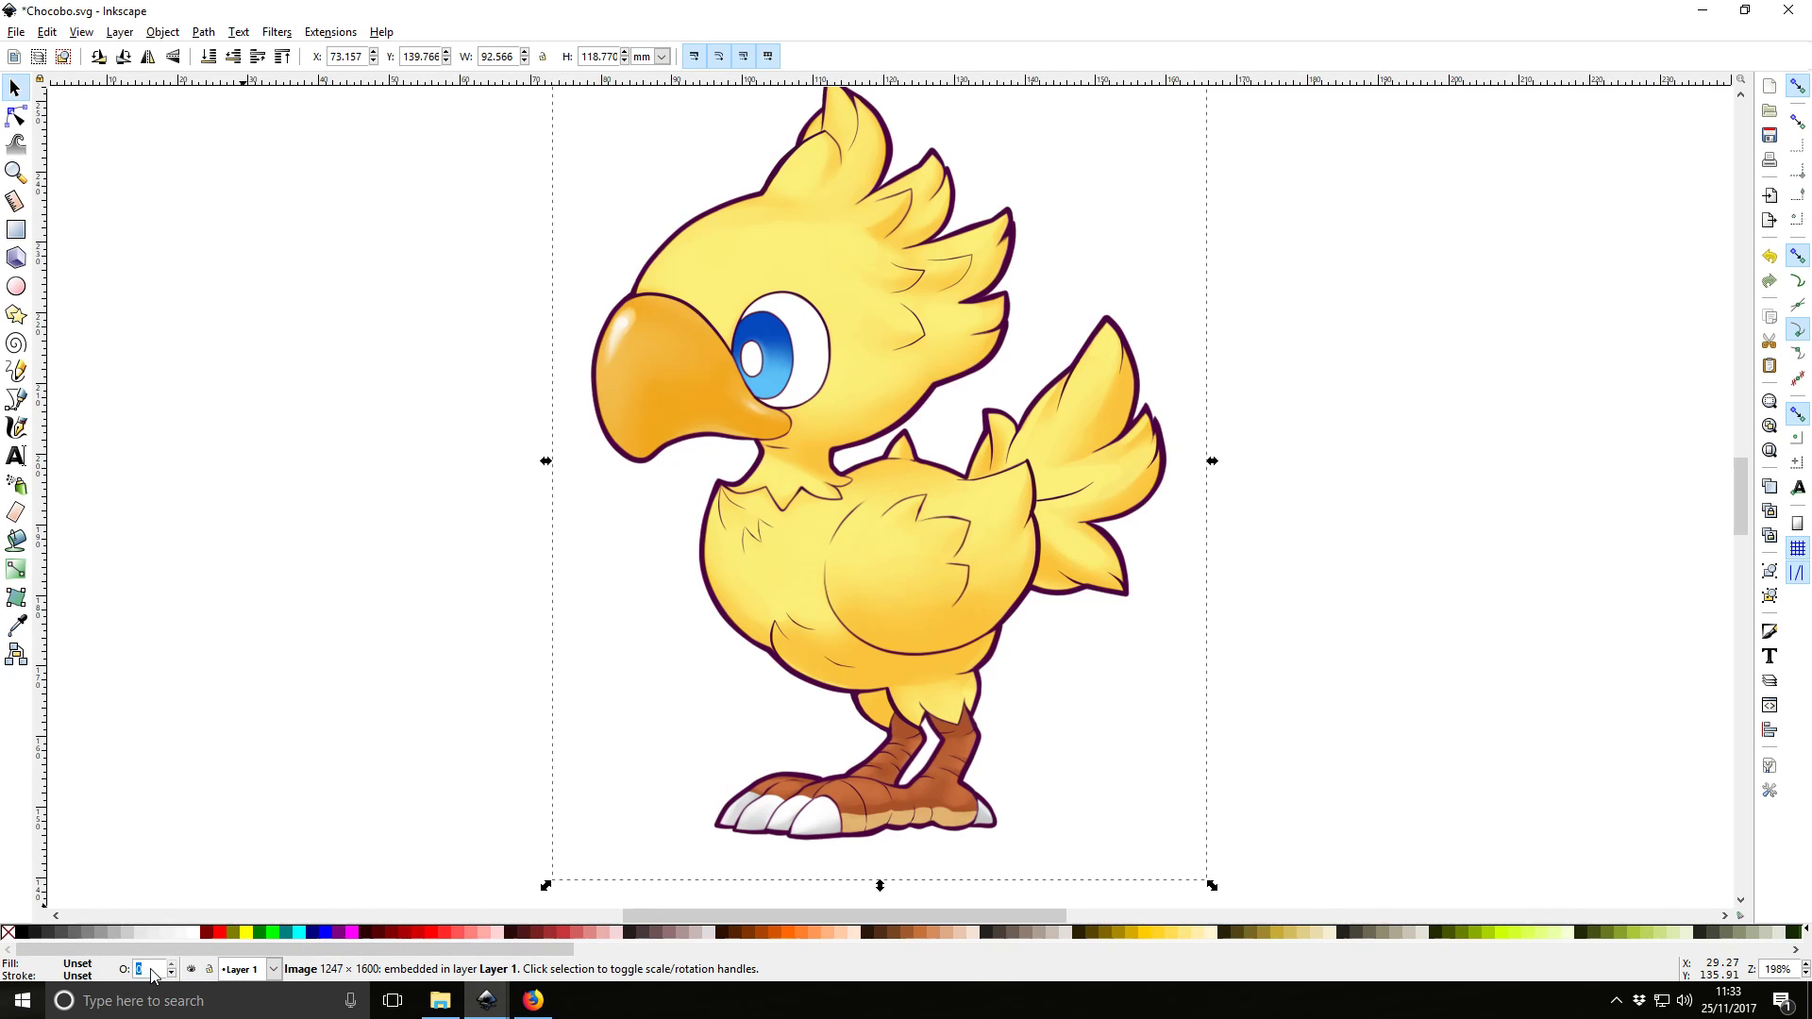
text(40)
key(Return)
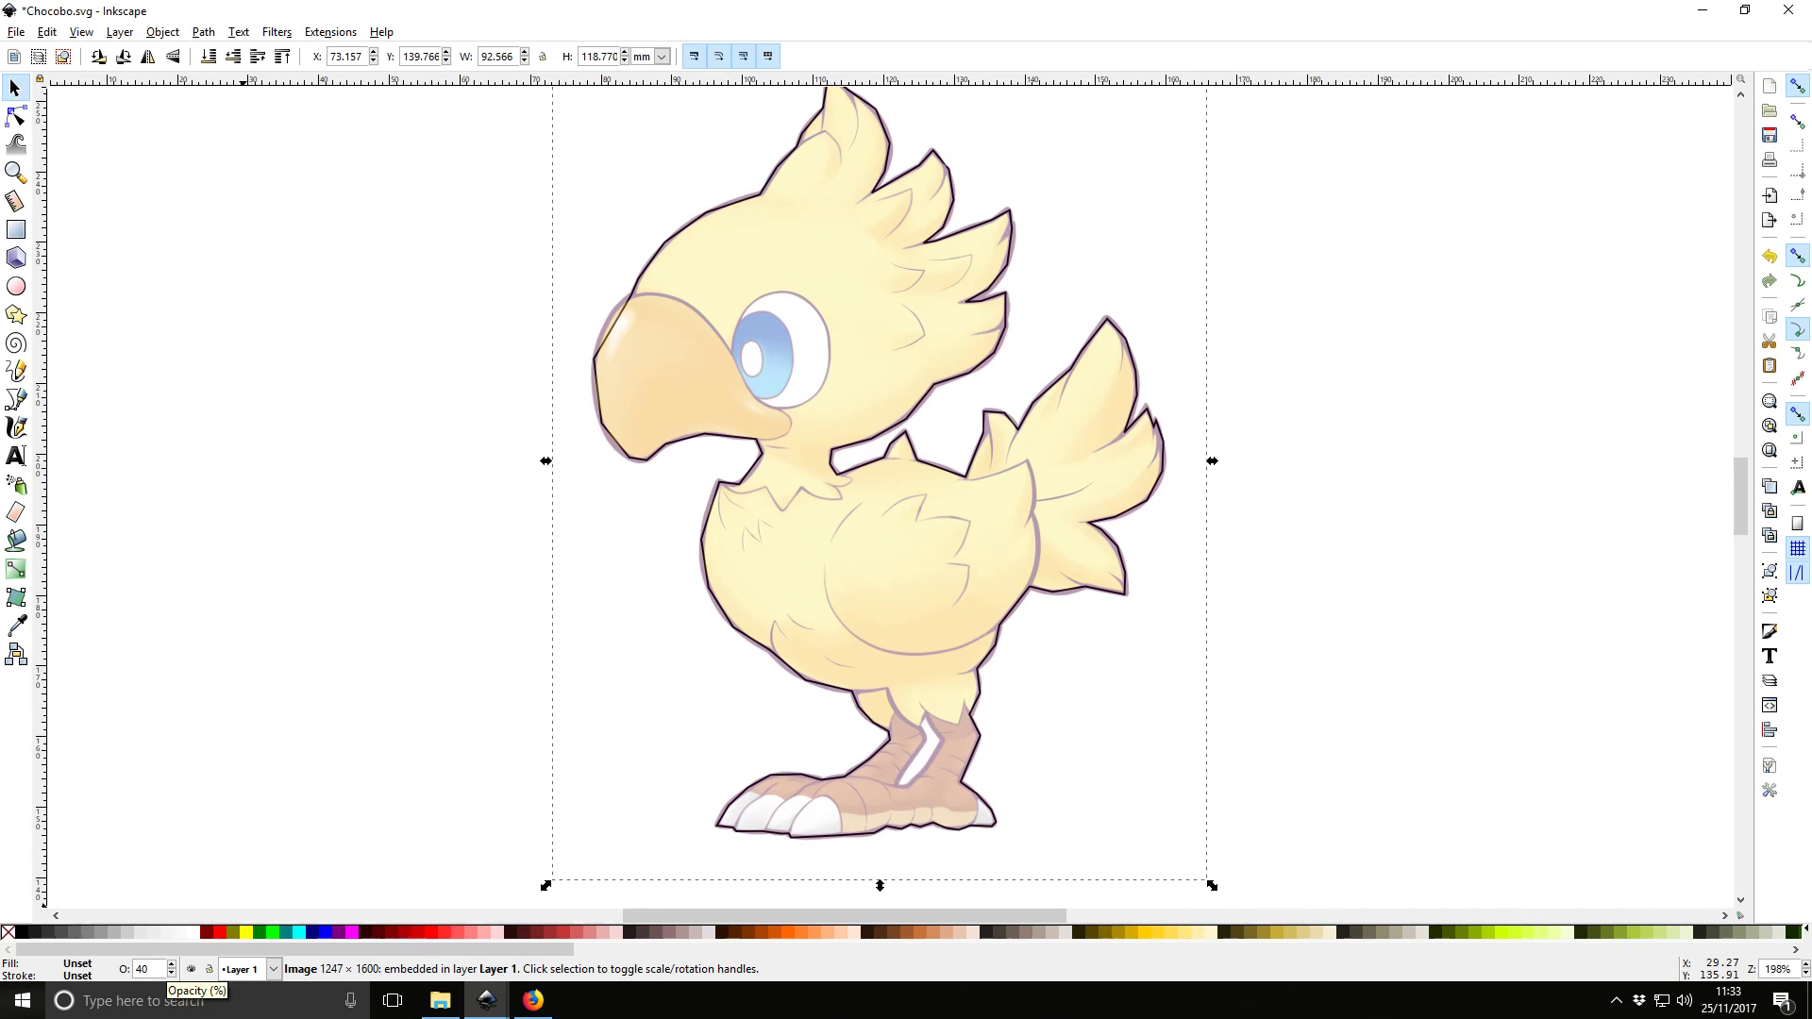
click(209, 969)
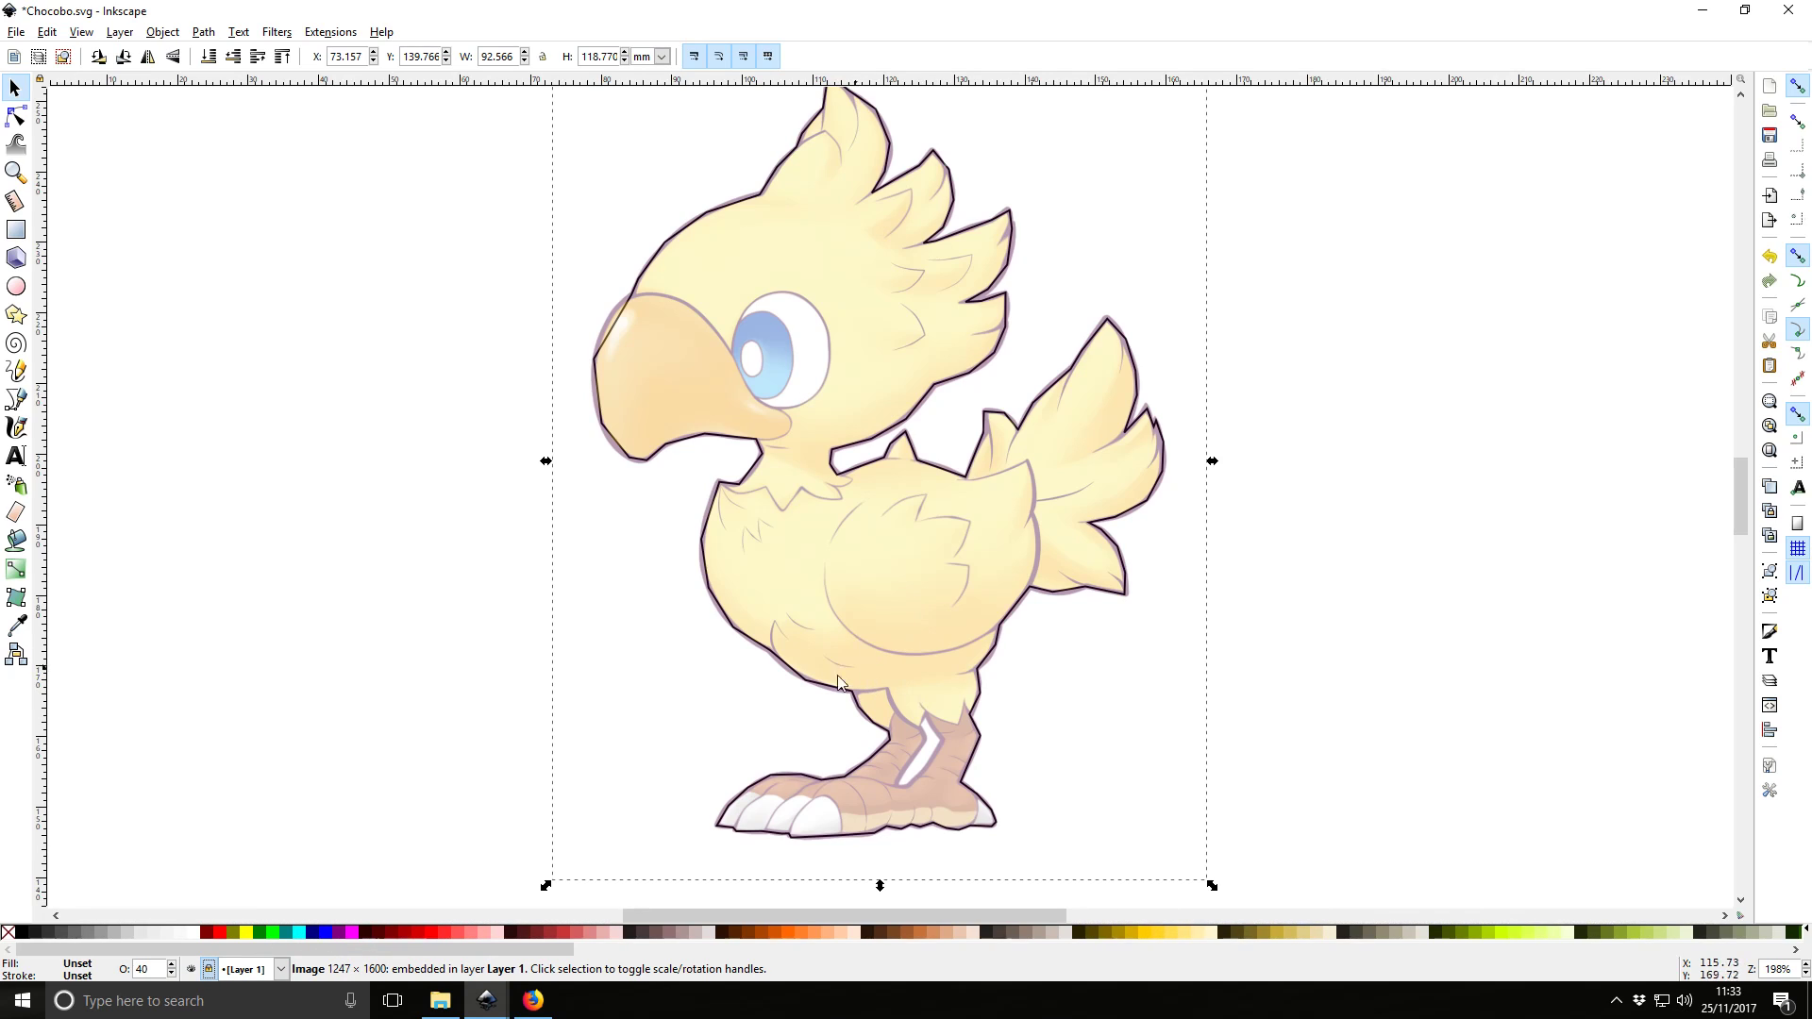
Smooth the outline's nodes at the front and top of the beak, adjusting their handles to follow the bitmap's curve
click(723, 619)
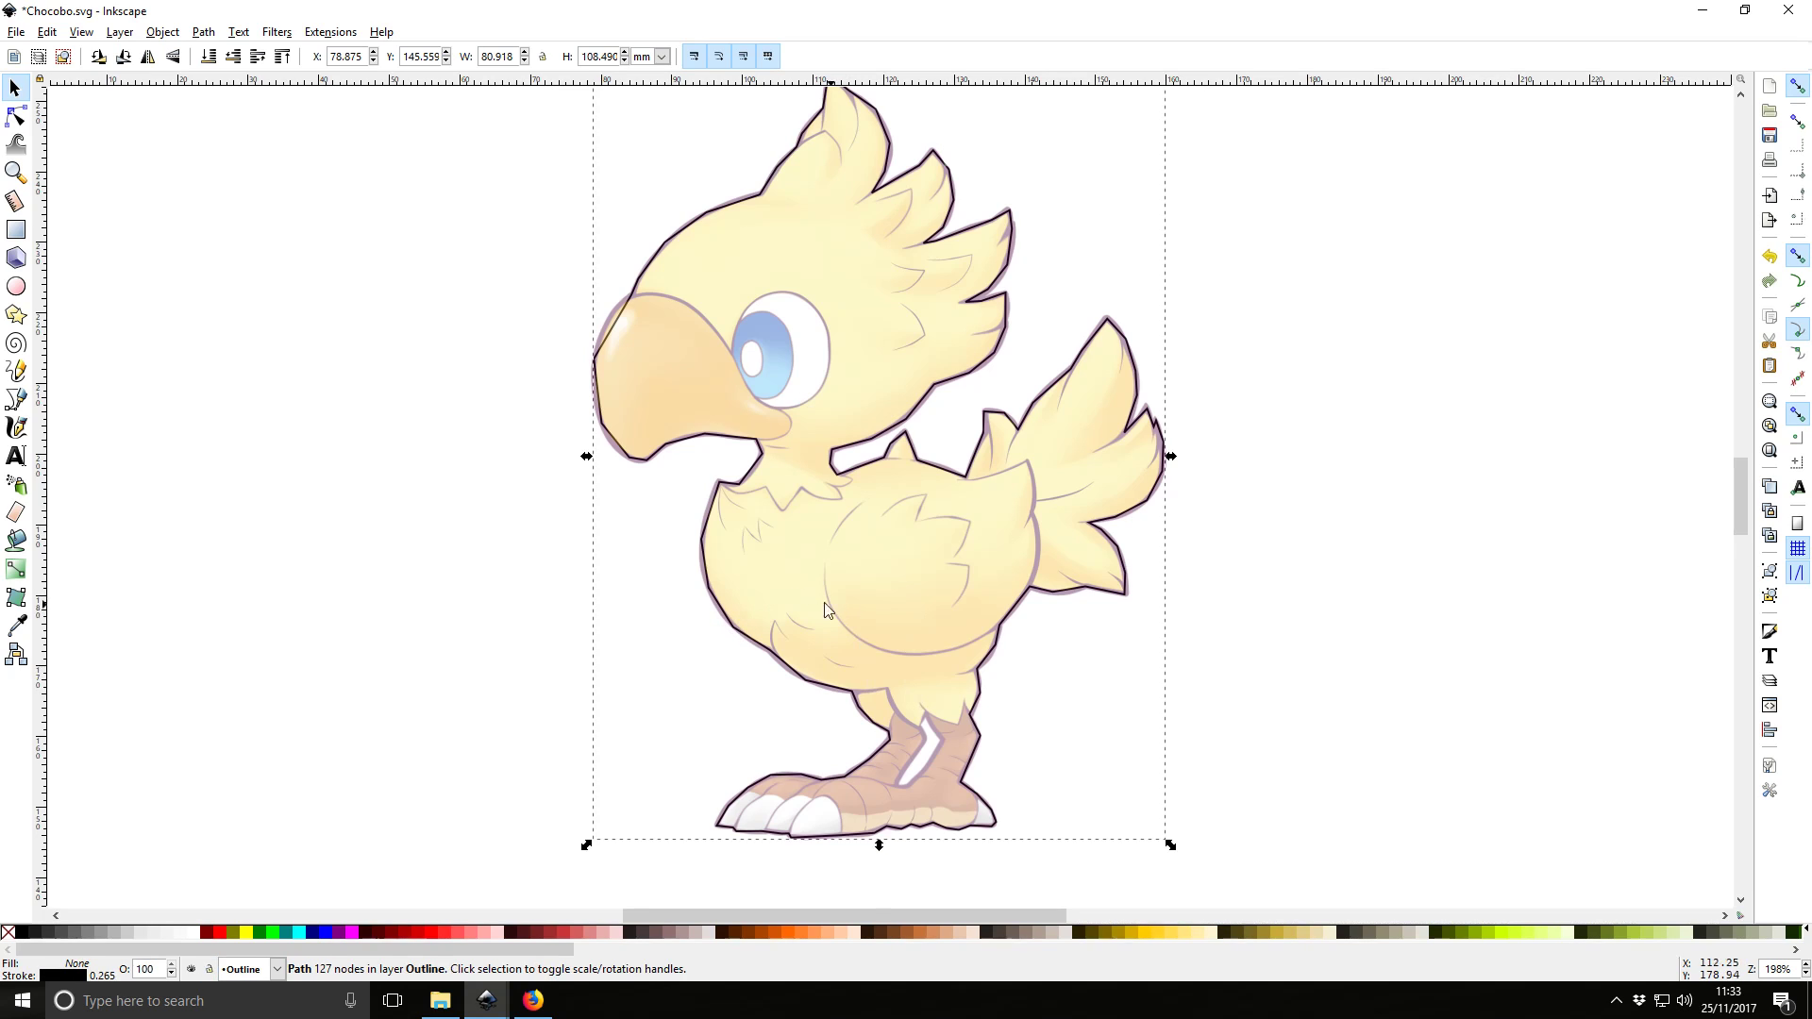
ctrl+scroll(716, 364, up, 1)
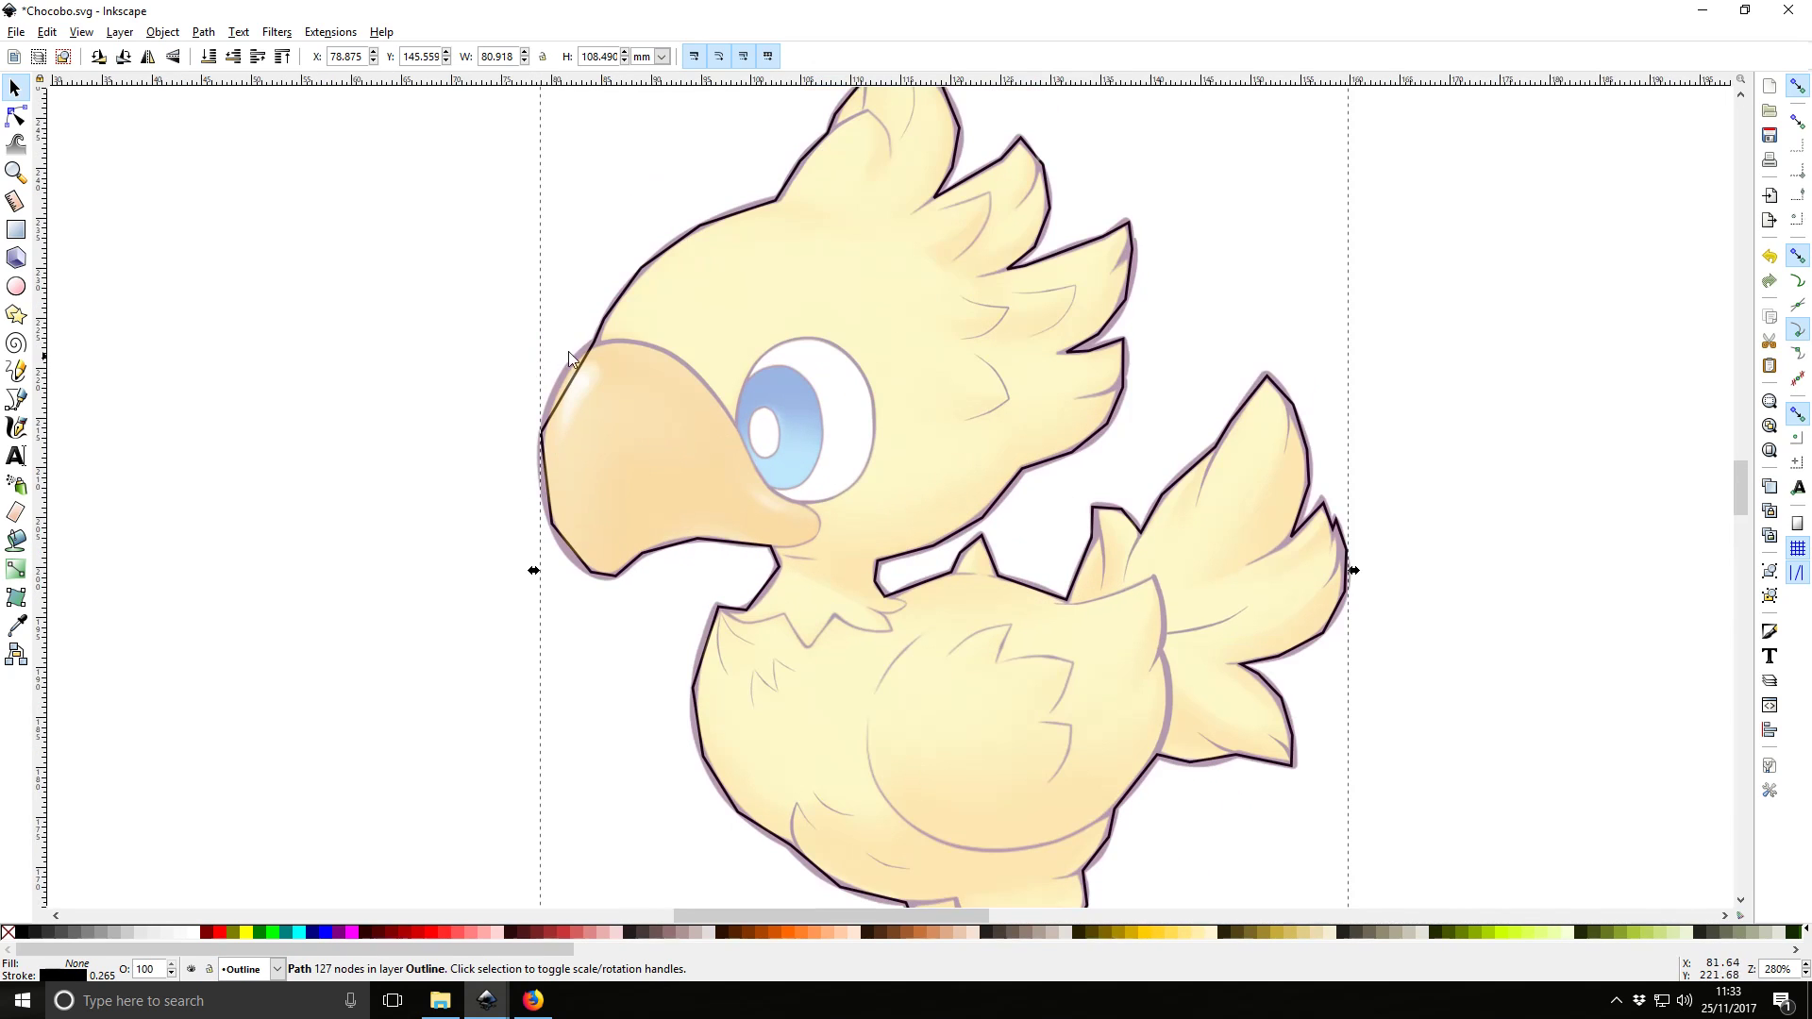
scroll(623, 360, up, 1)
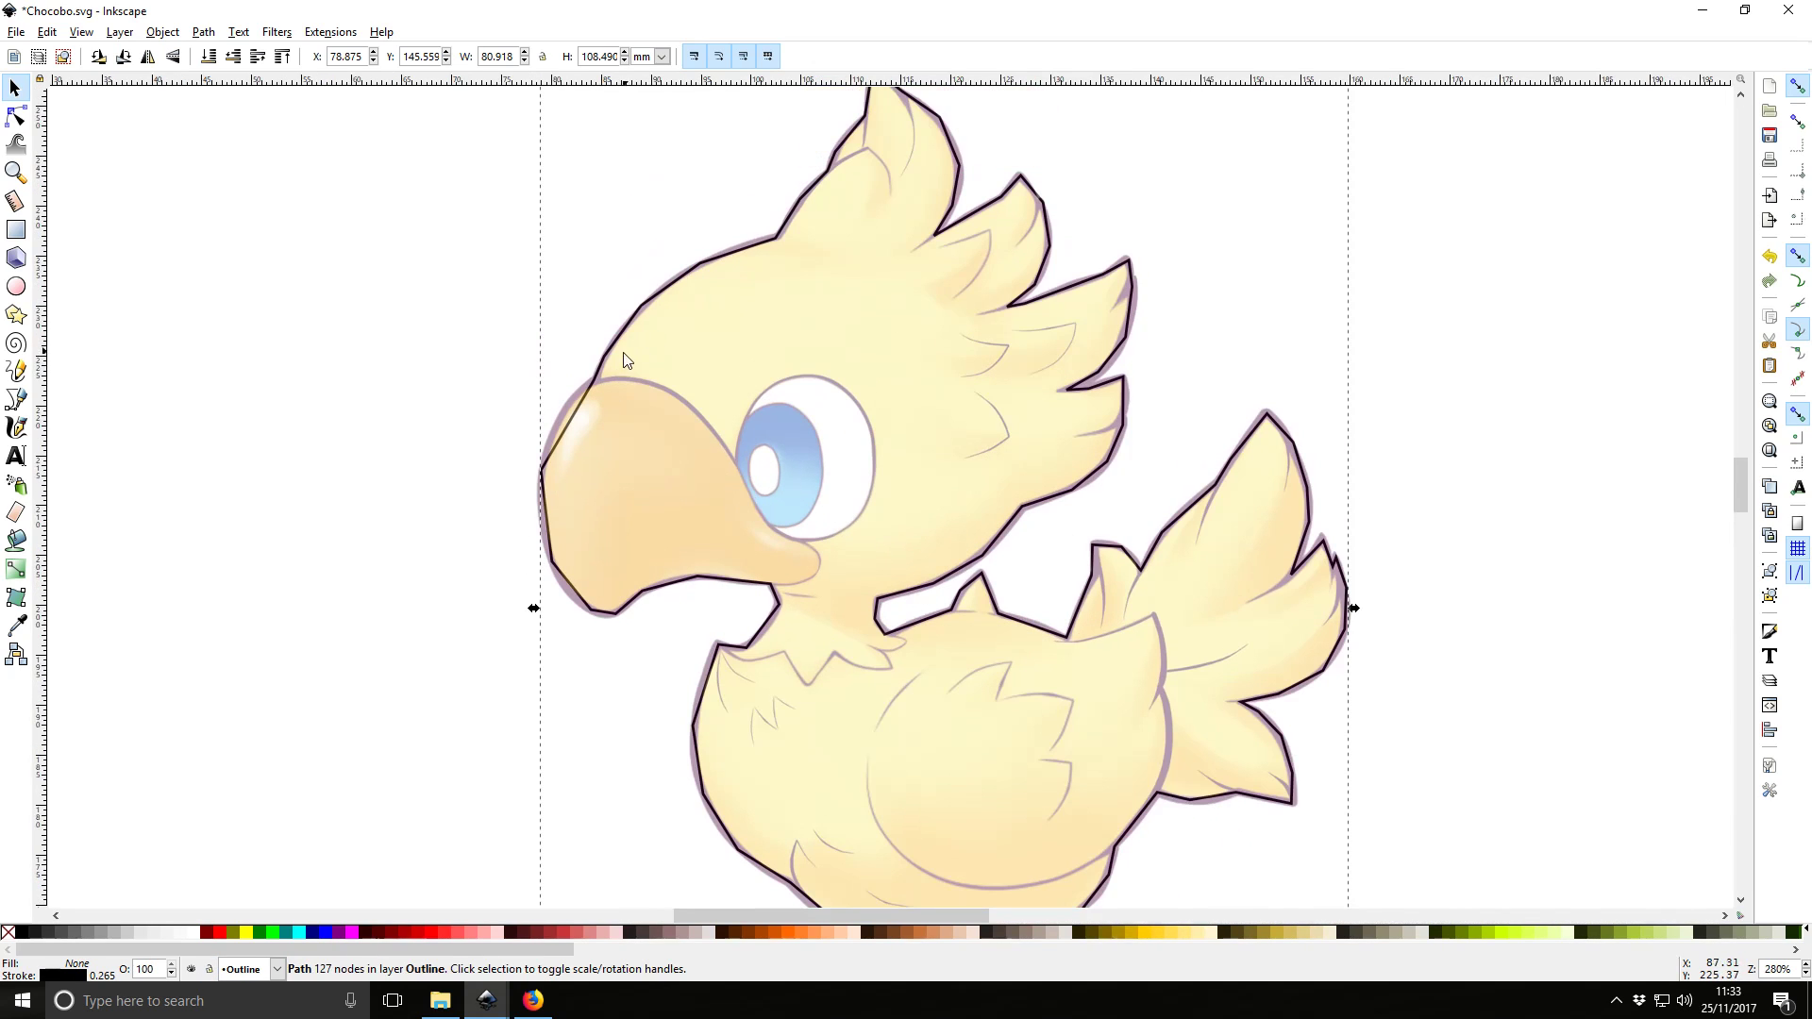
click(16, 116)
ctrl+scroll(514, 368, up, 3)
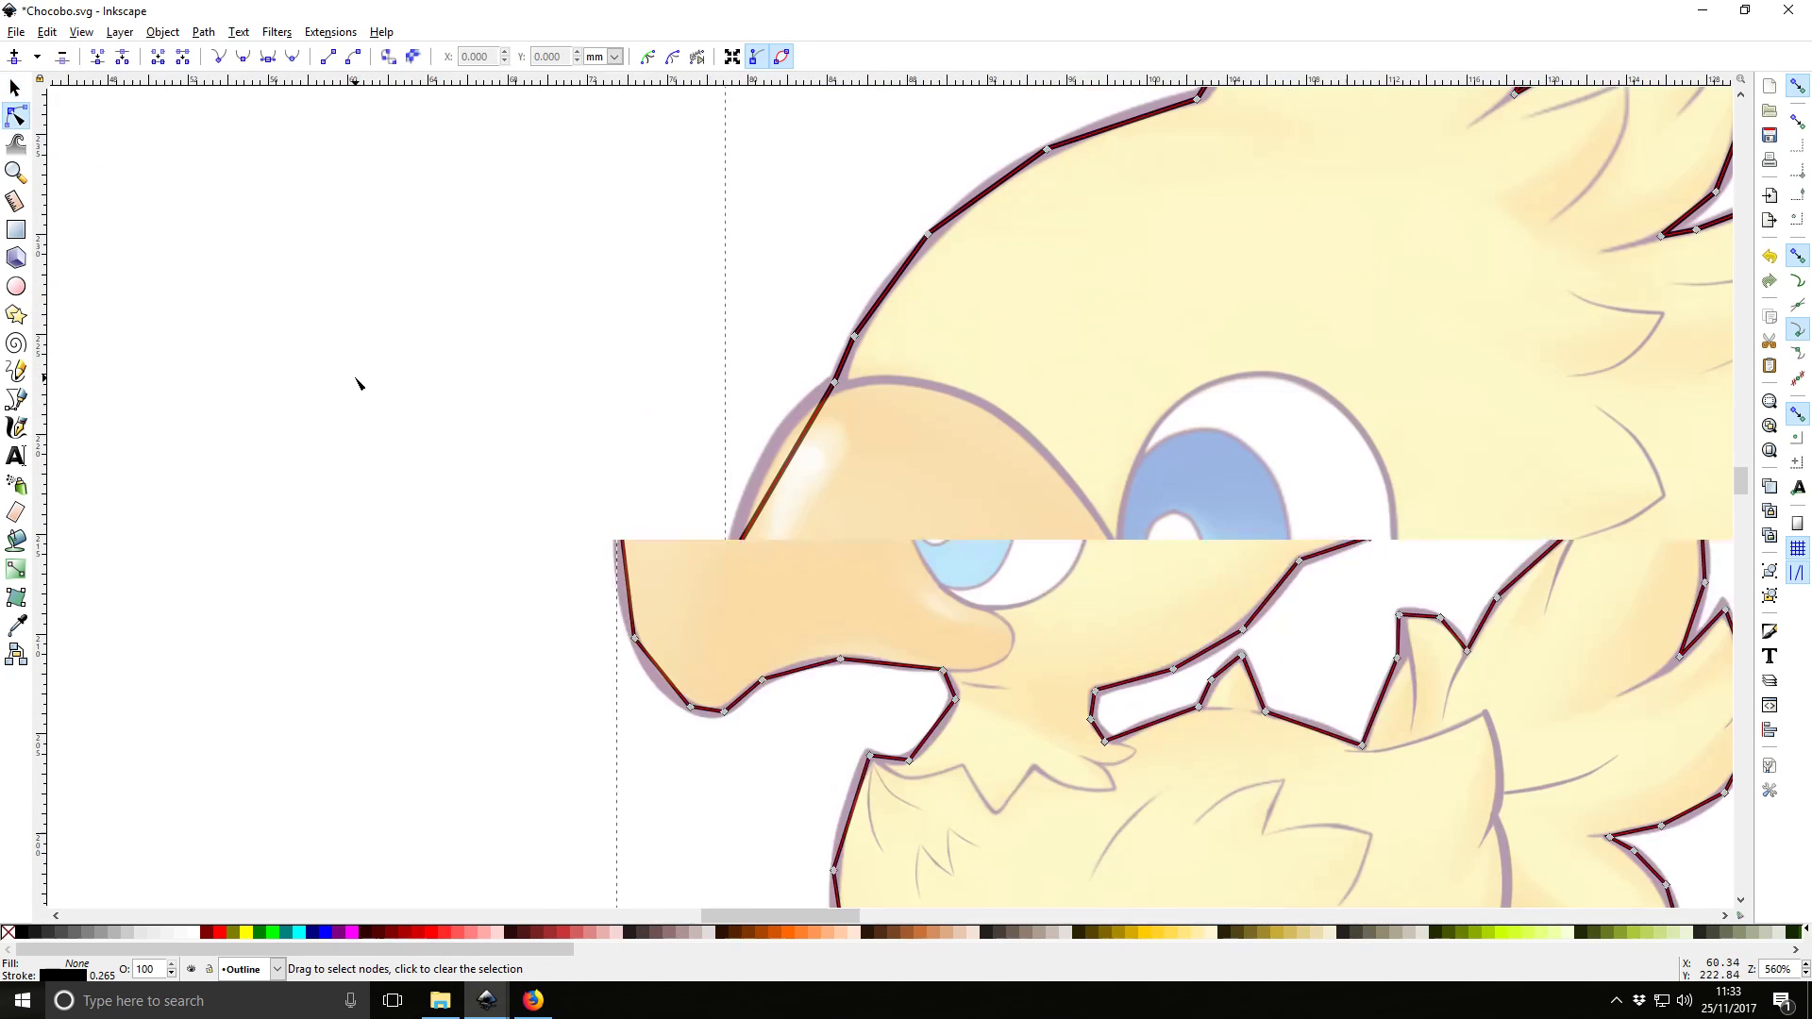
click(870, 346)
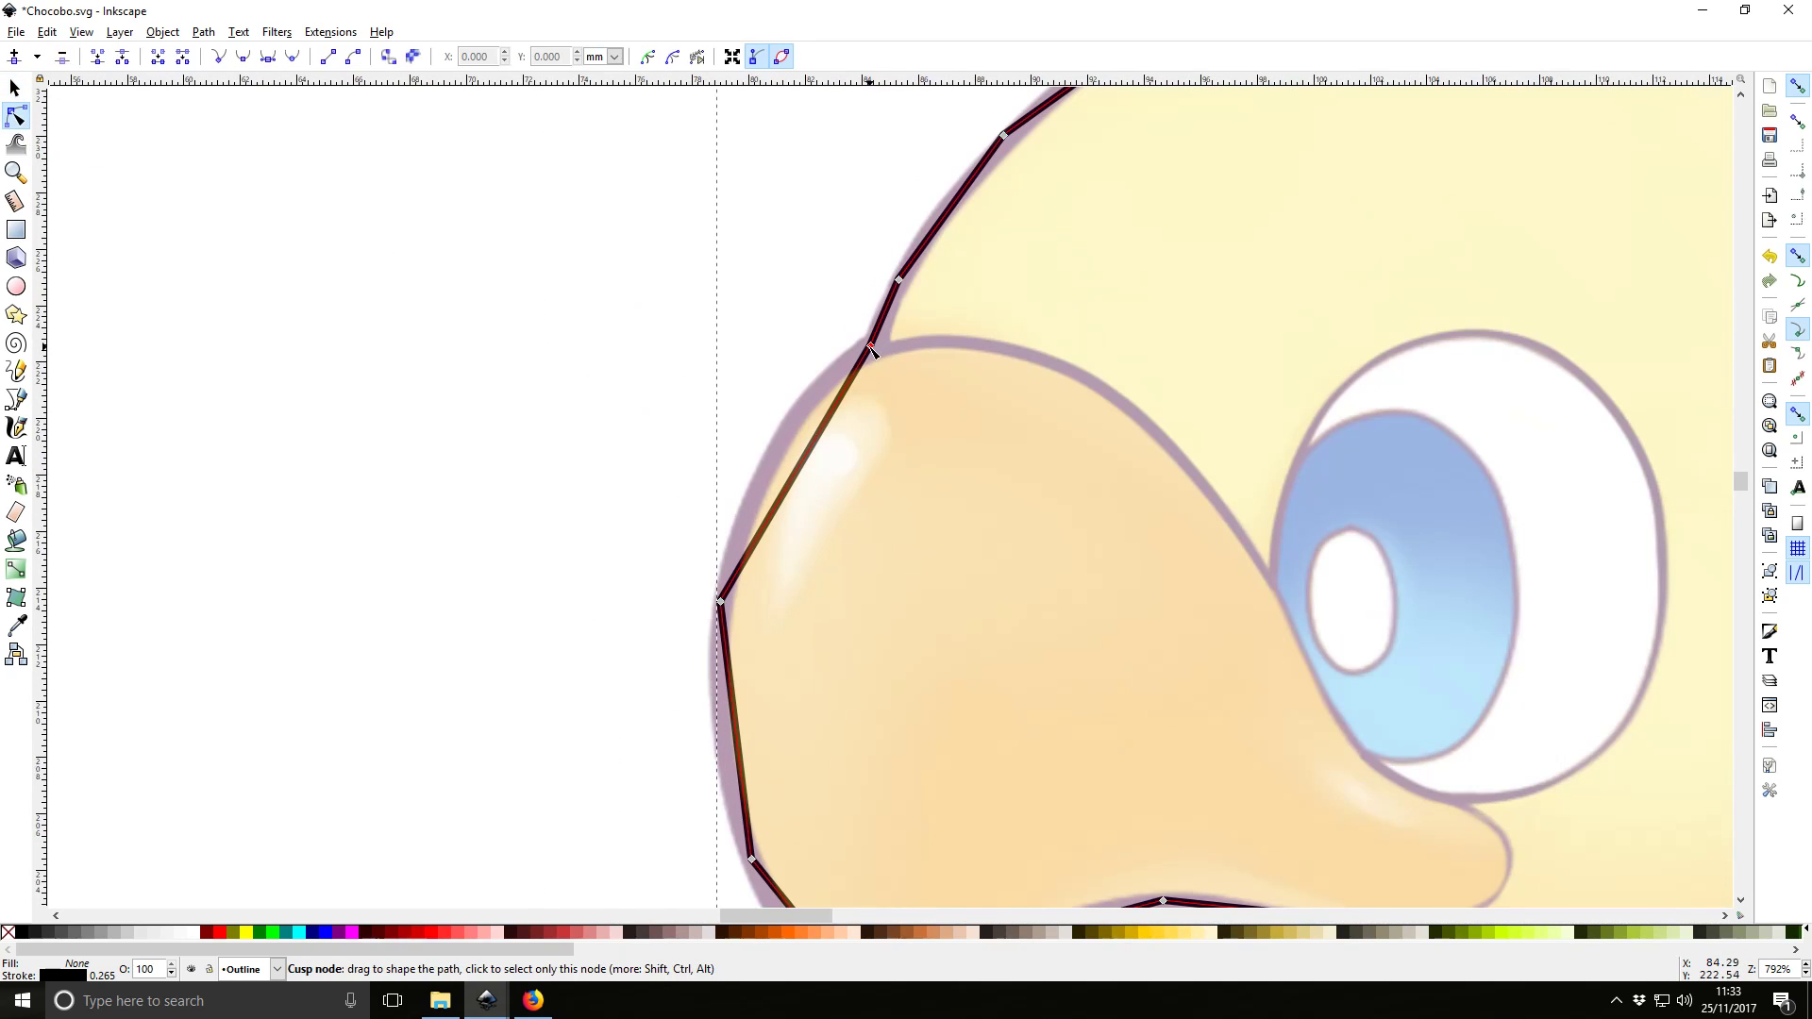
click(721, 604)
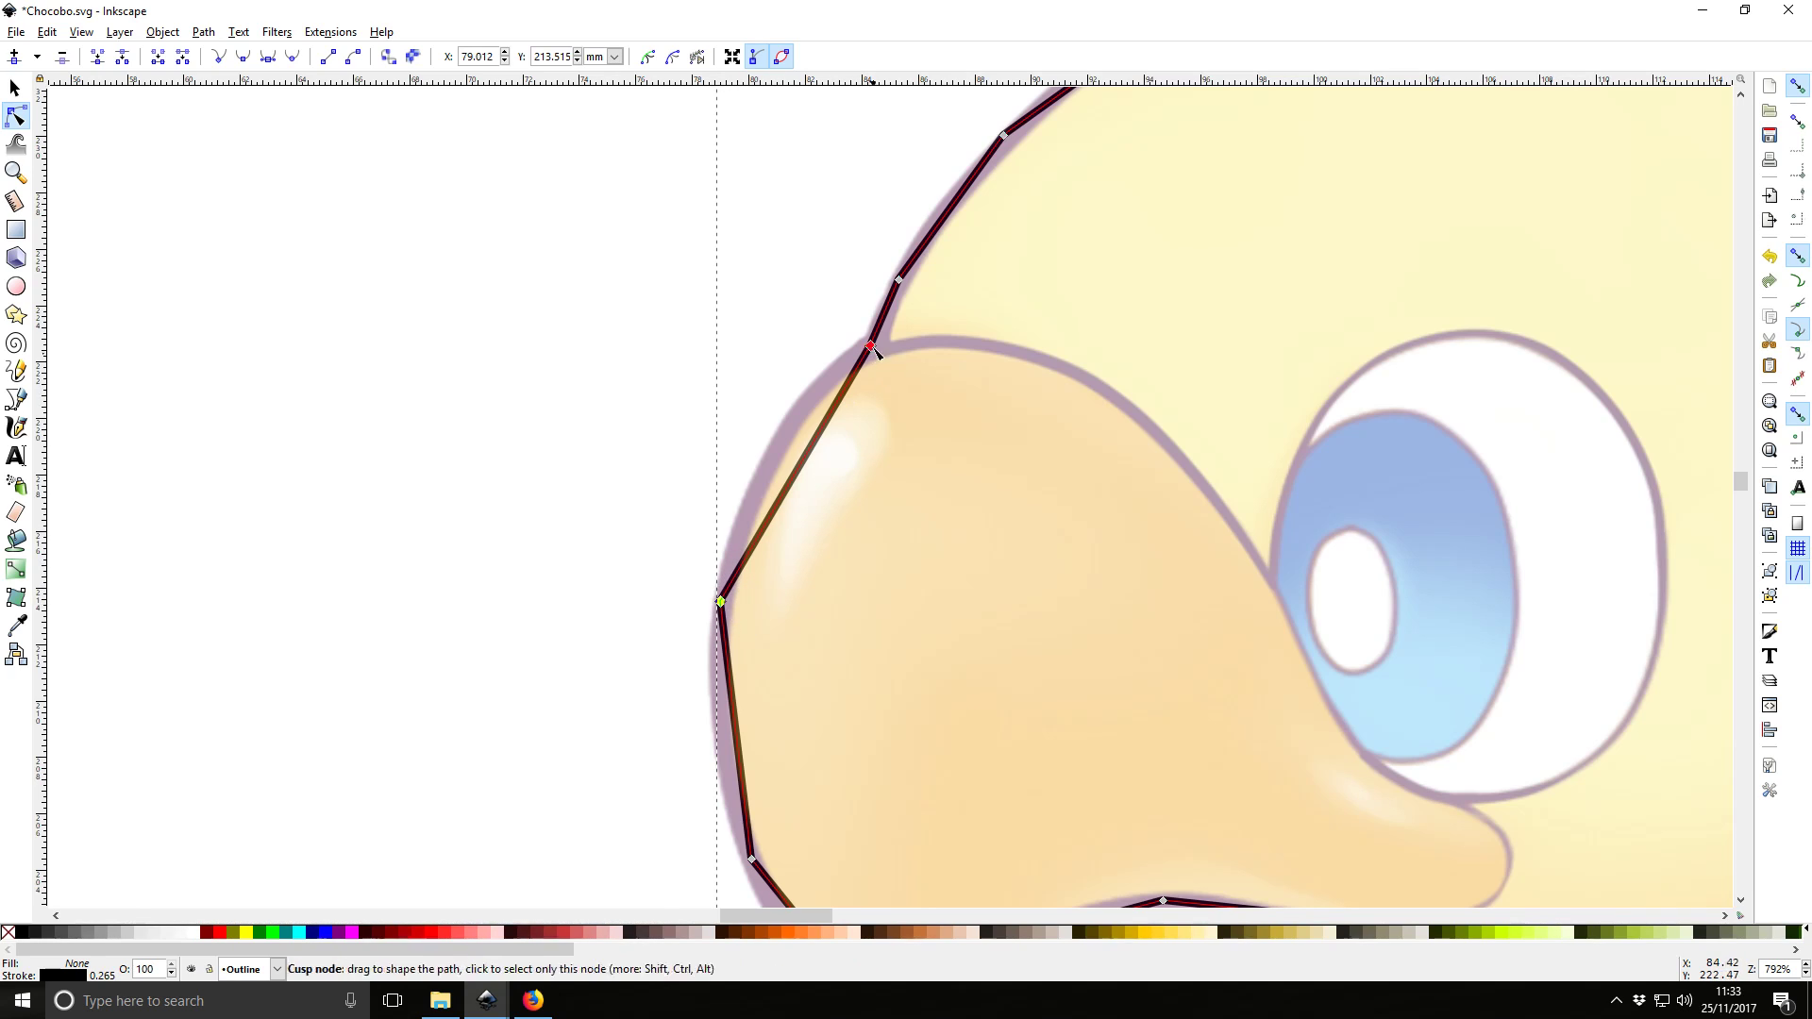
ctrl+click(721, 604)
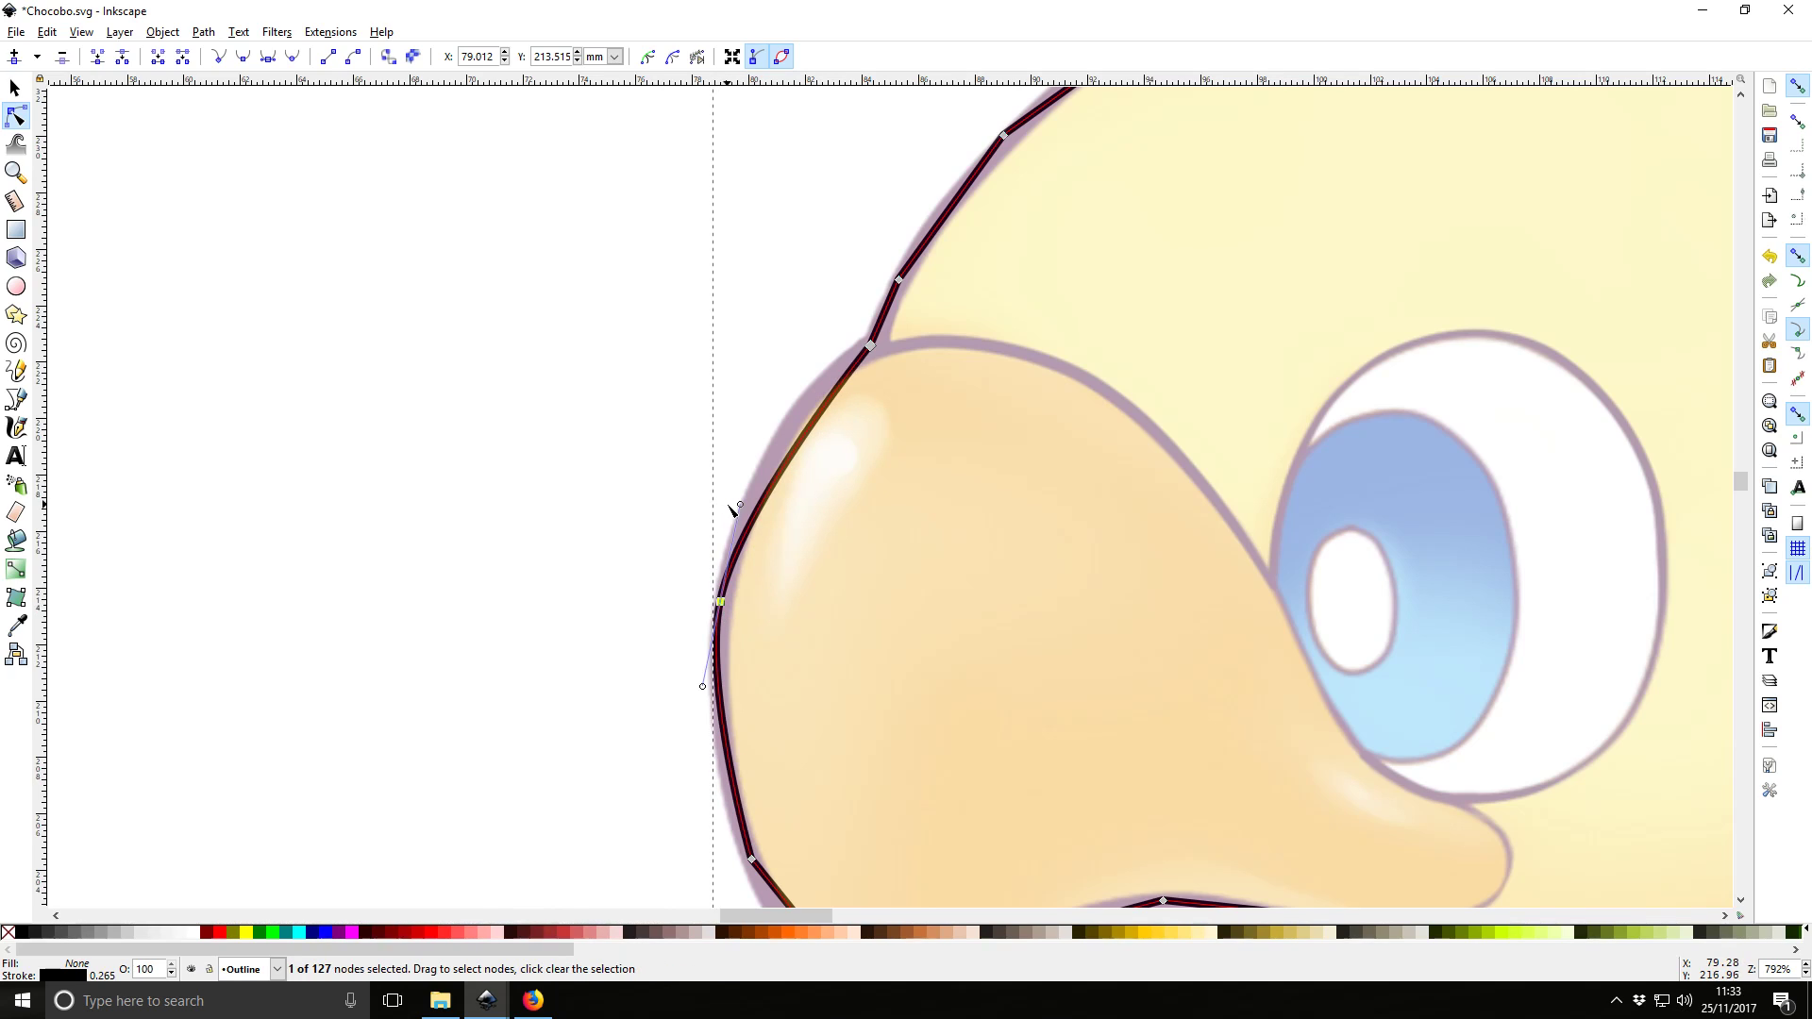
drag(740, 504, 739, 507)
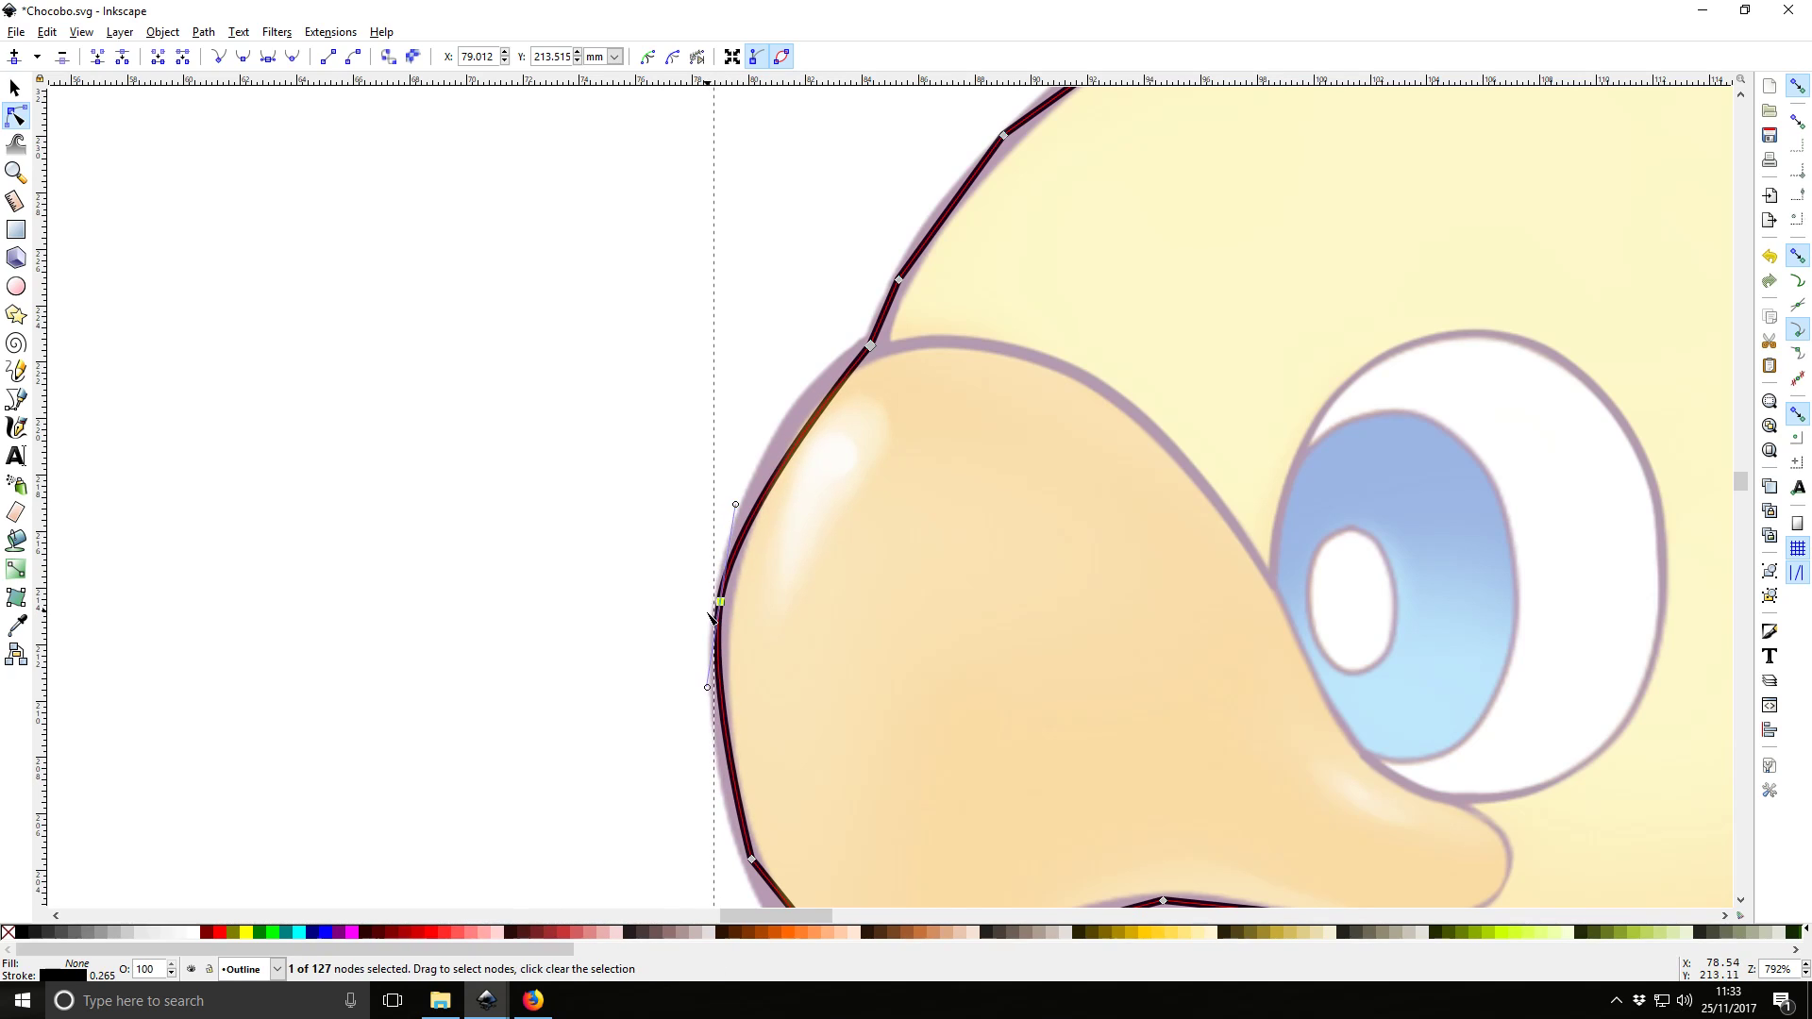
drag(723, 609, 722, 609)
click(870, 346)
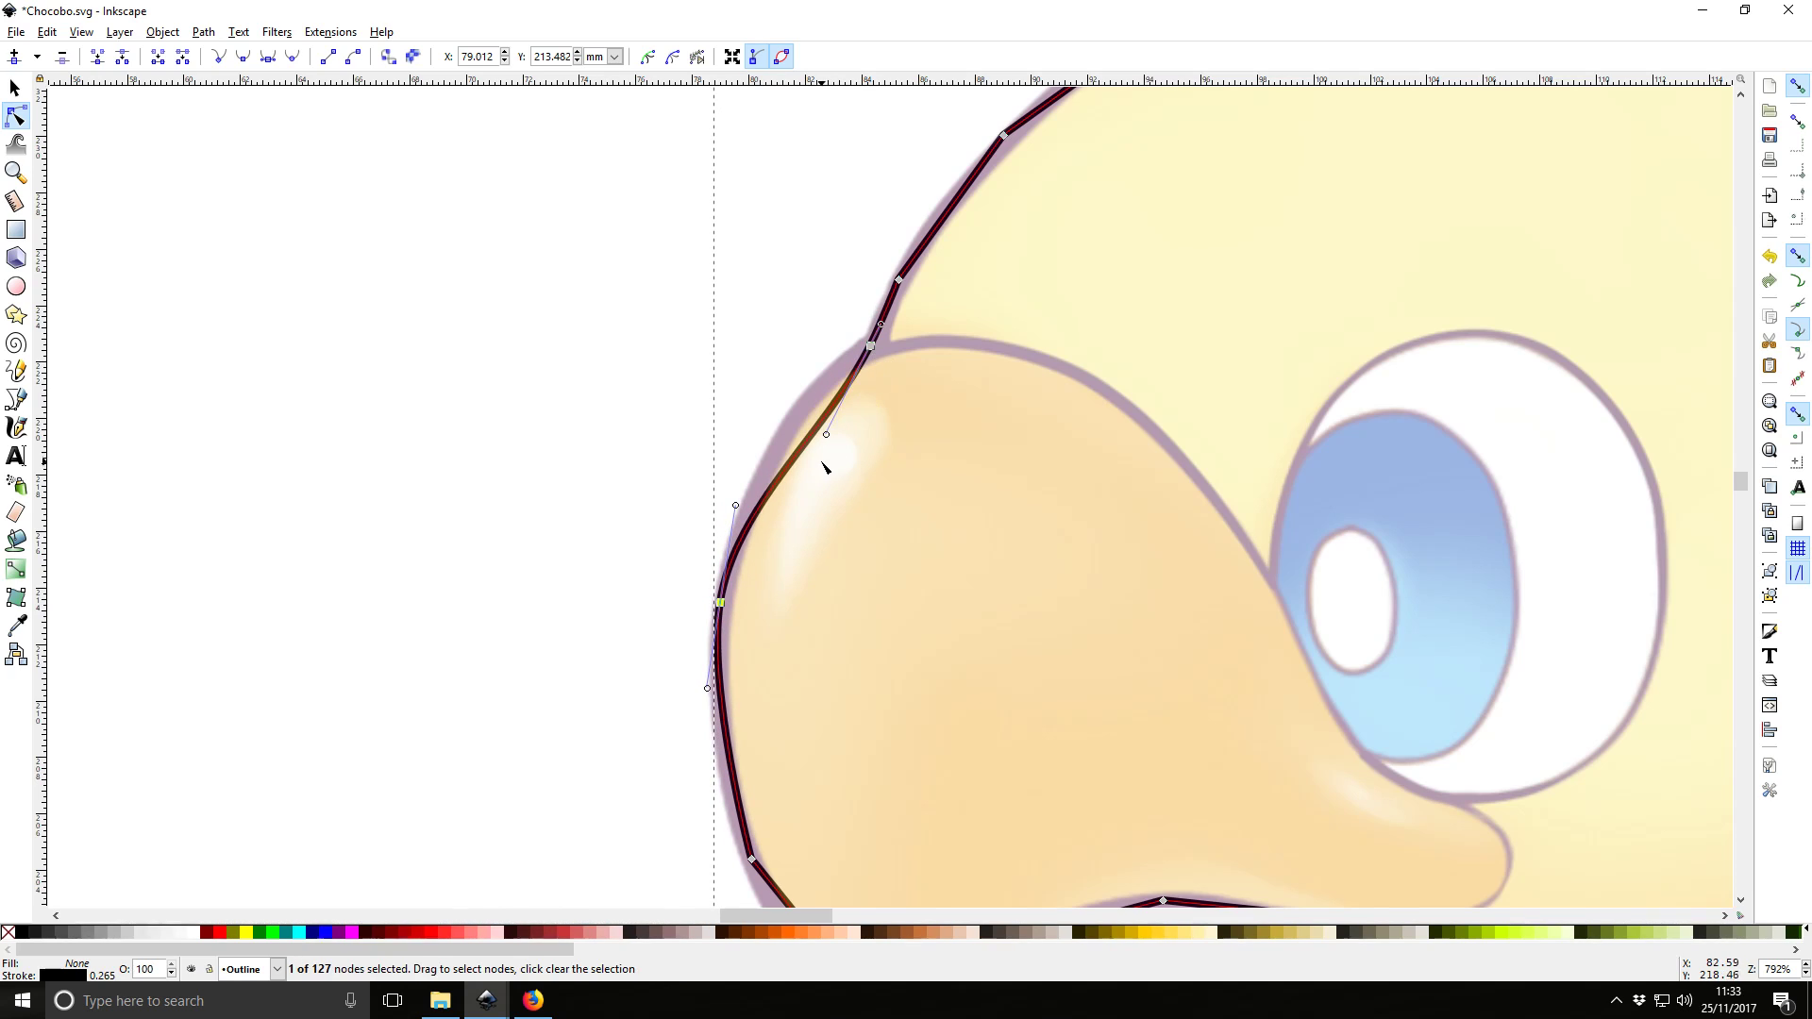
drag(828, 436, 804, 382)
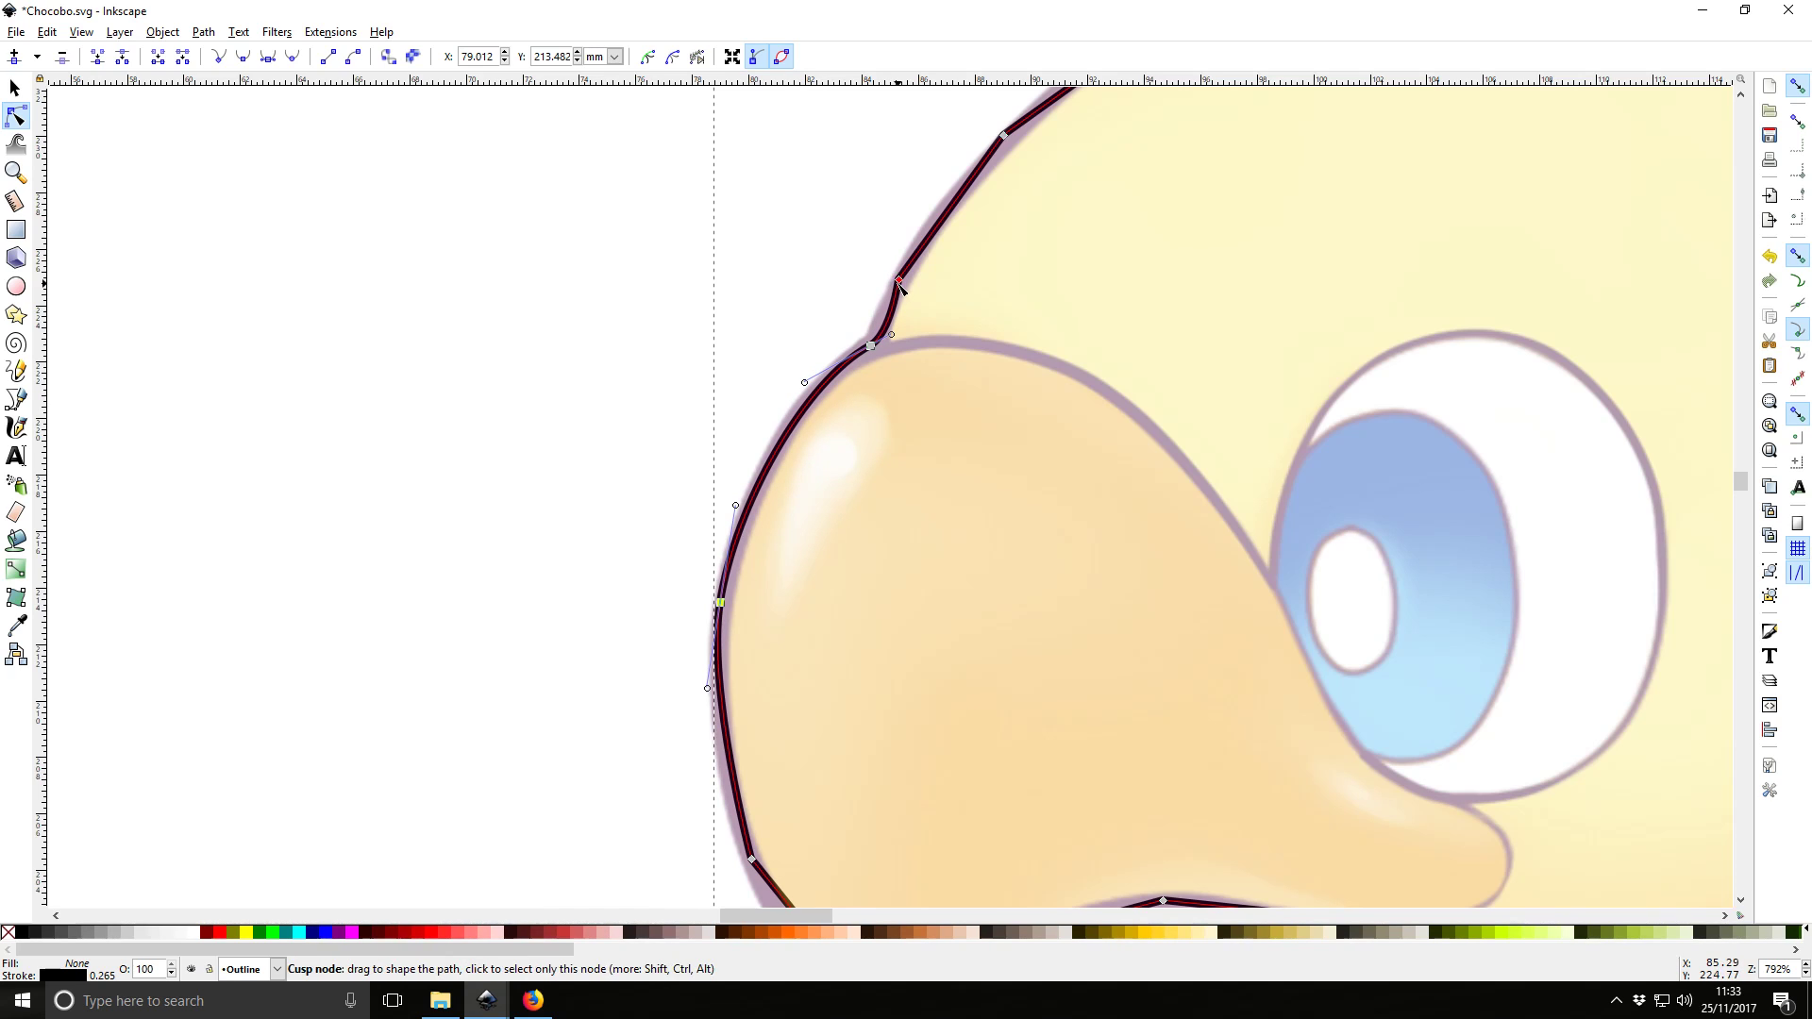
Delete the node just above the beak and bend the lower forehead segment along the bitmap's line
drag(898, 280, 914, 251)
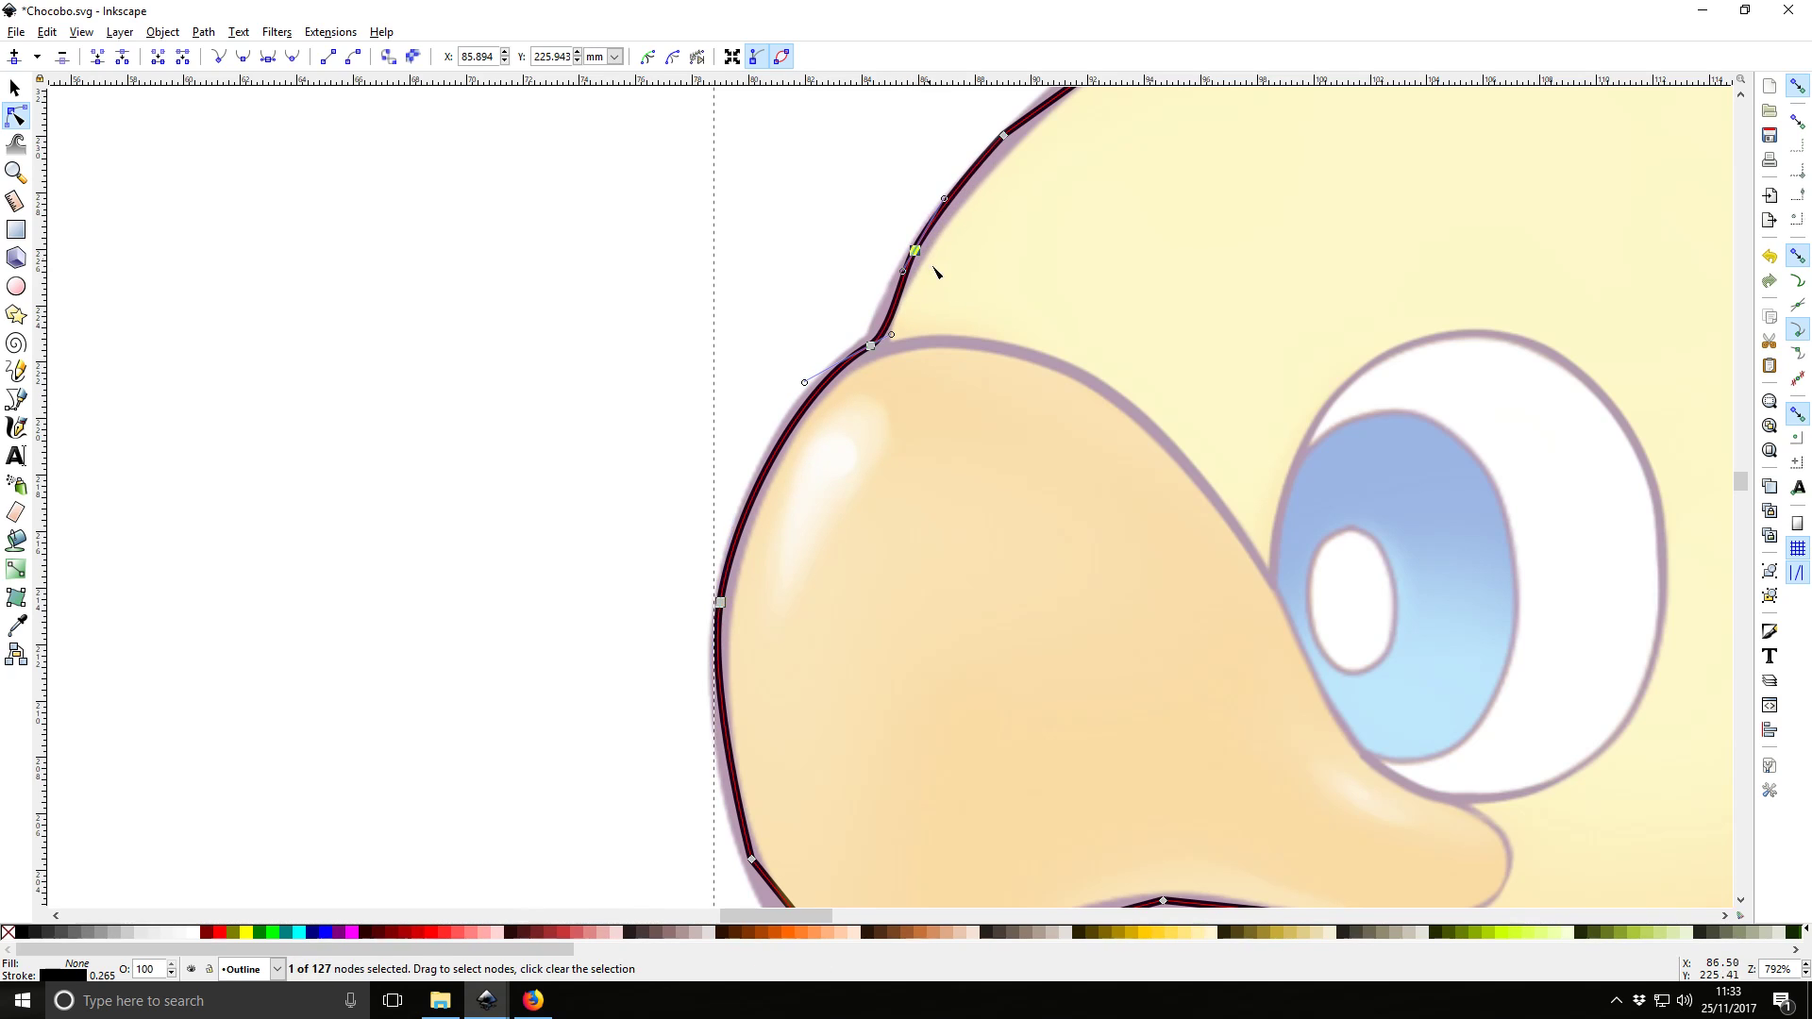
scroll(1019, 283, up, 6)
scroll(879, 453, right, 3)
drag(761, 406, 805, 485)
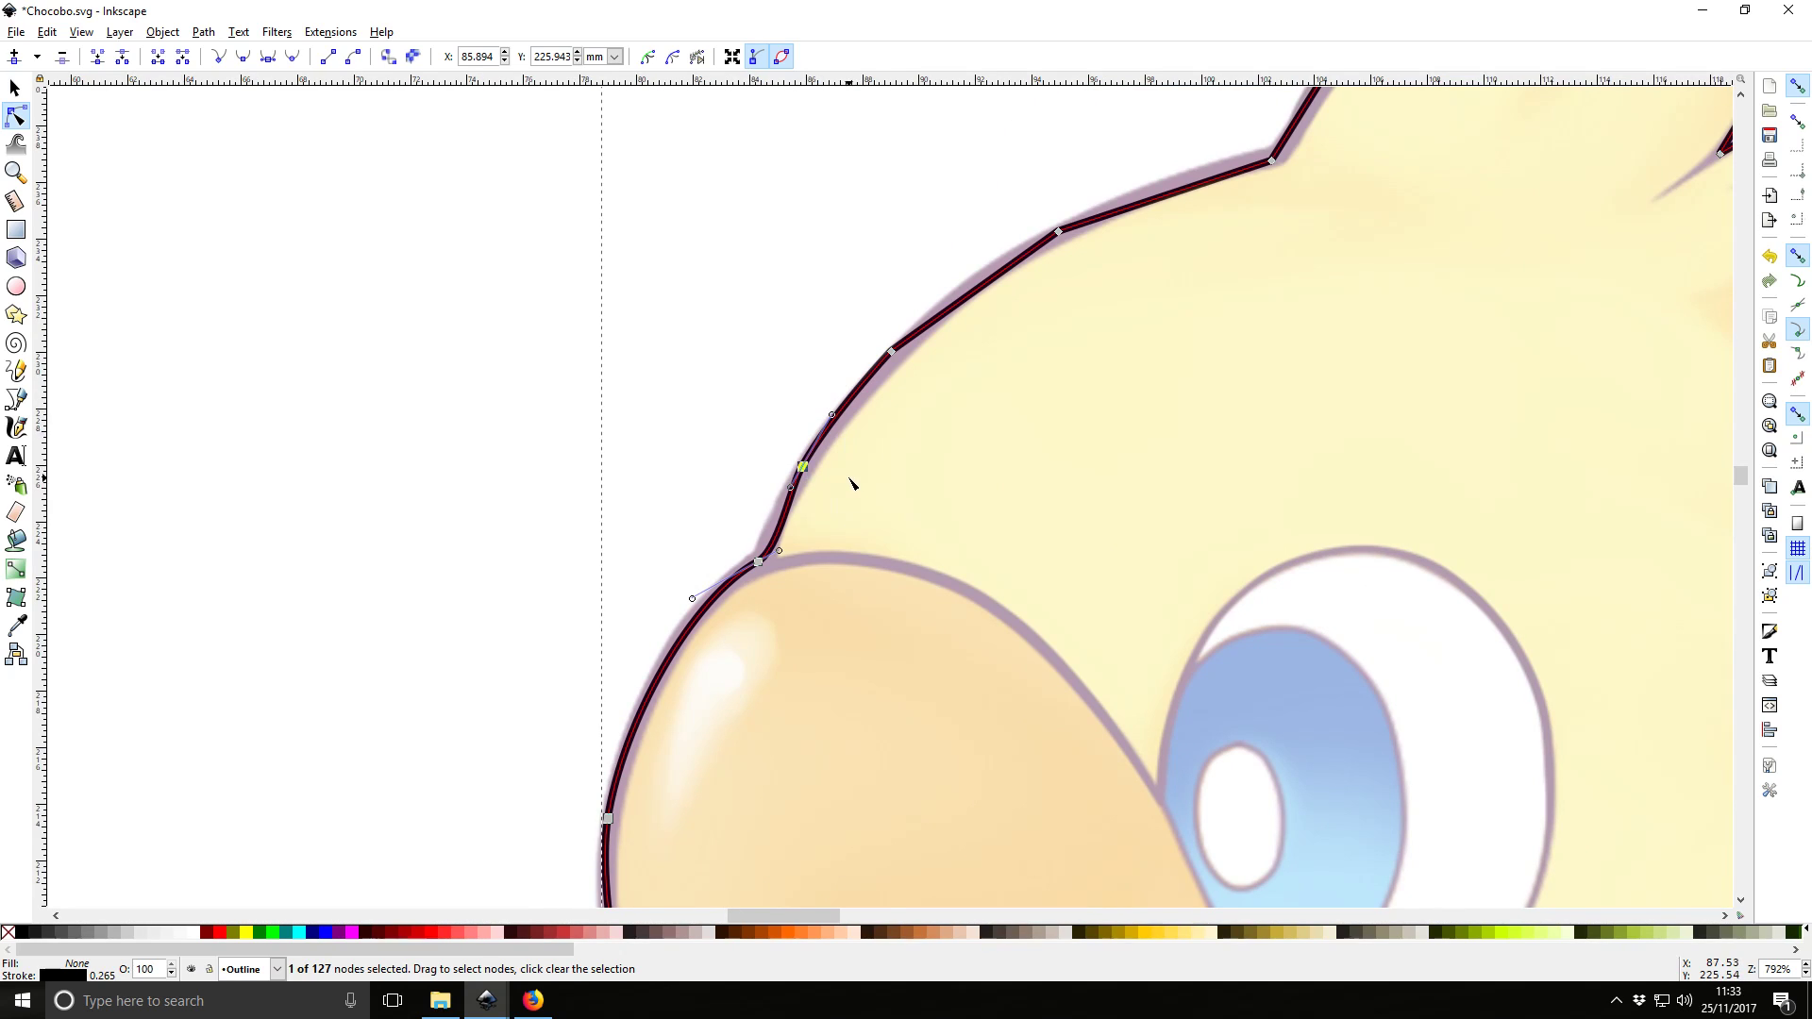
key(Delete)
drag(843, 365, 860, 377)
drag(774, 552, 788, 489)
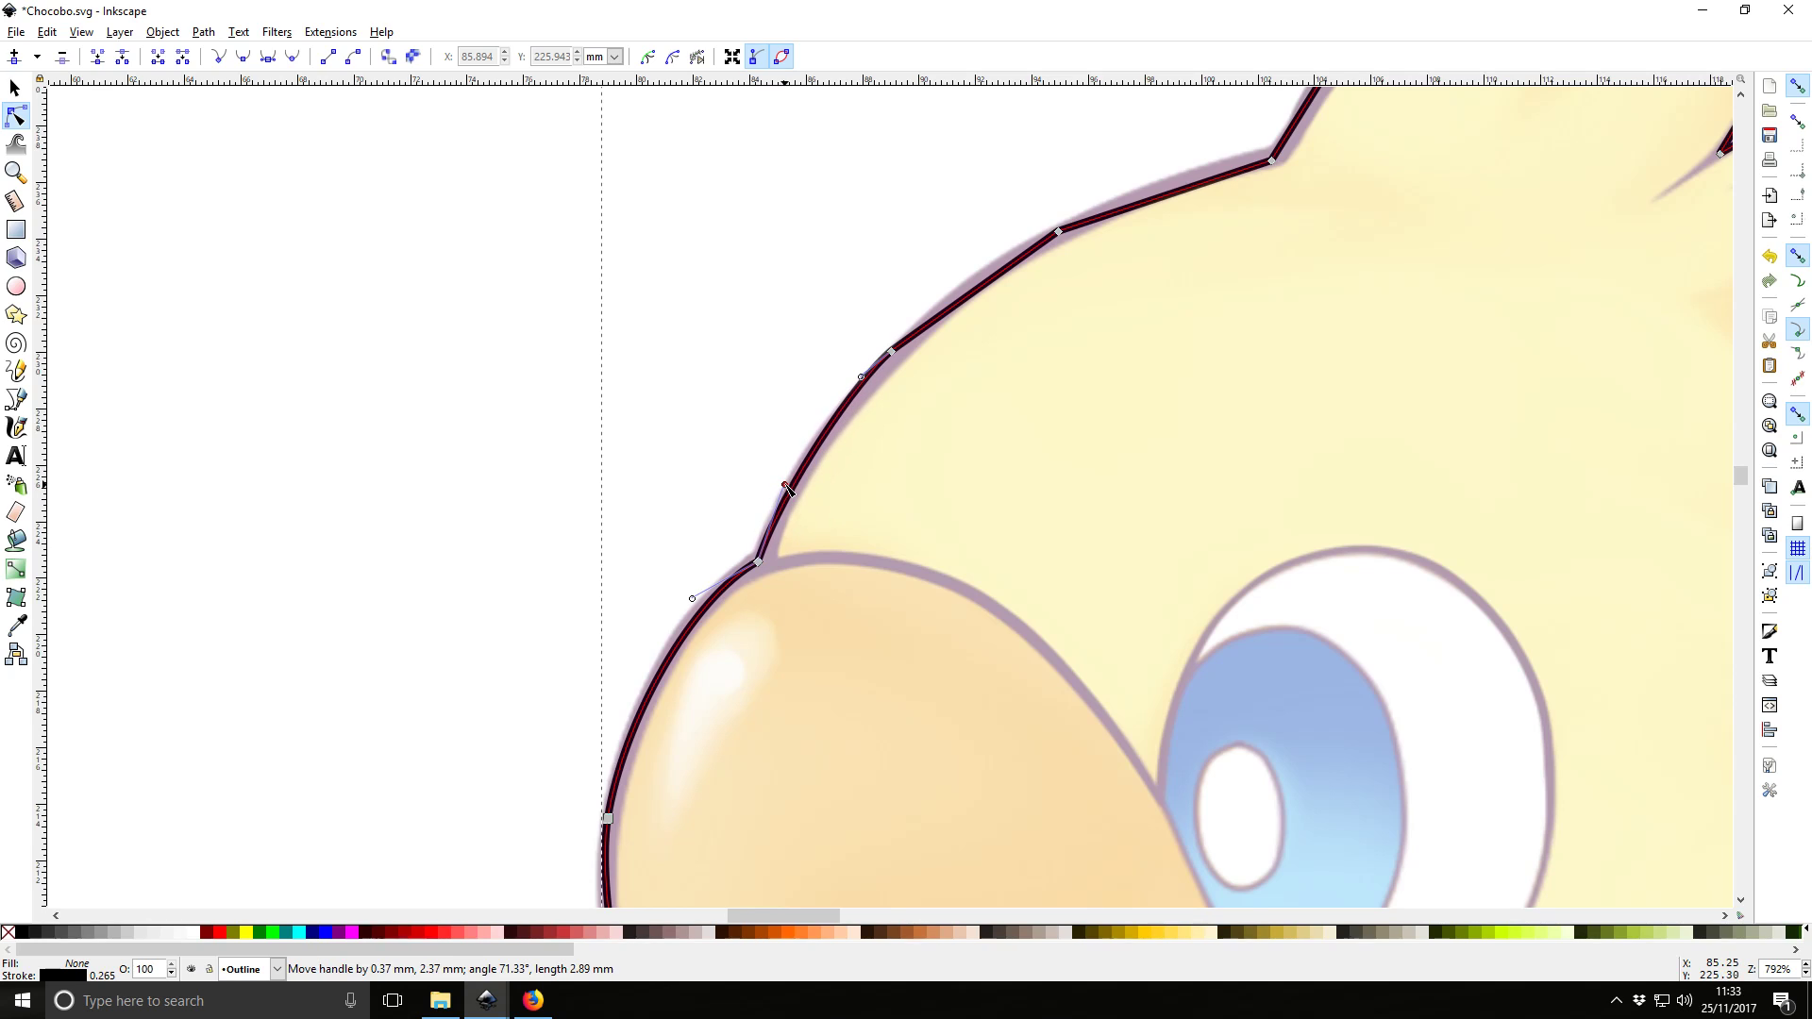
drag(895, 356, 901, 360)
Remove the middle node on the upper forehead, bend the segment up to the crest's base, and deselect the path
scroll(890, 647, up, 9)
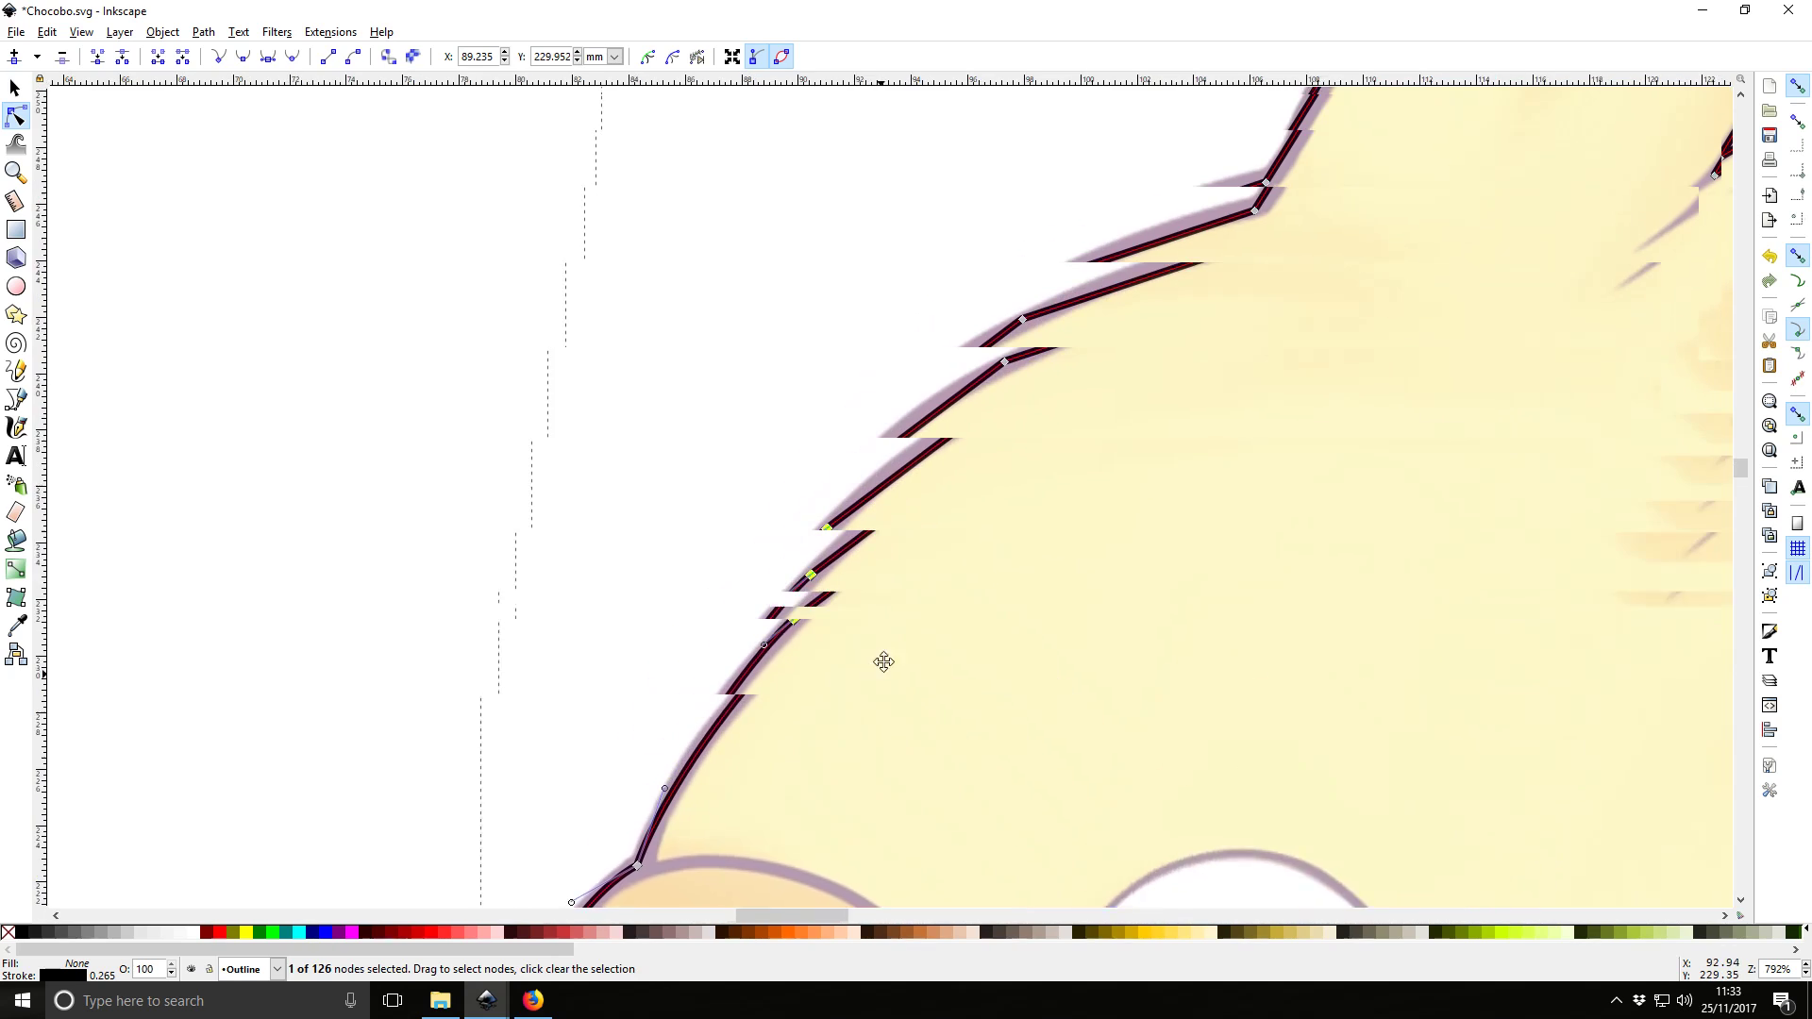
scroll(890, 647, right, 4)
click(905, 588)
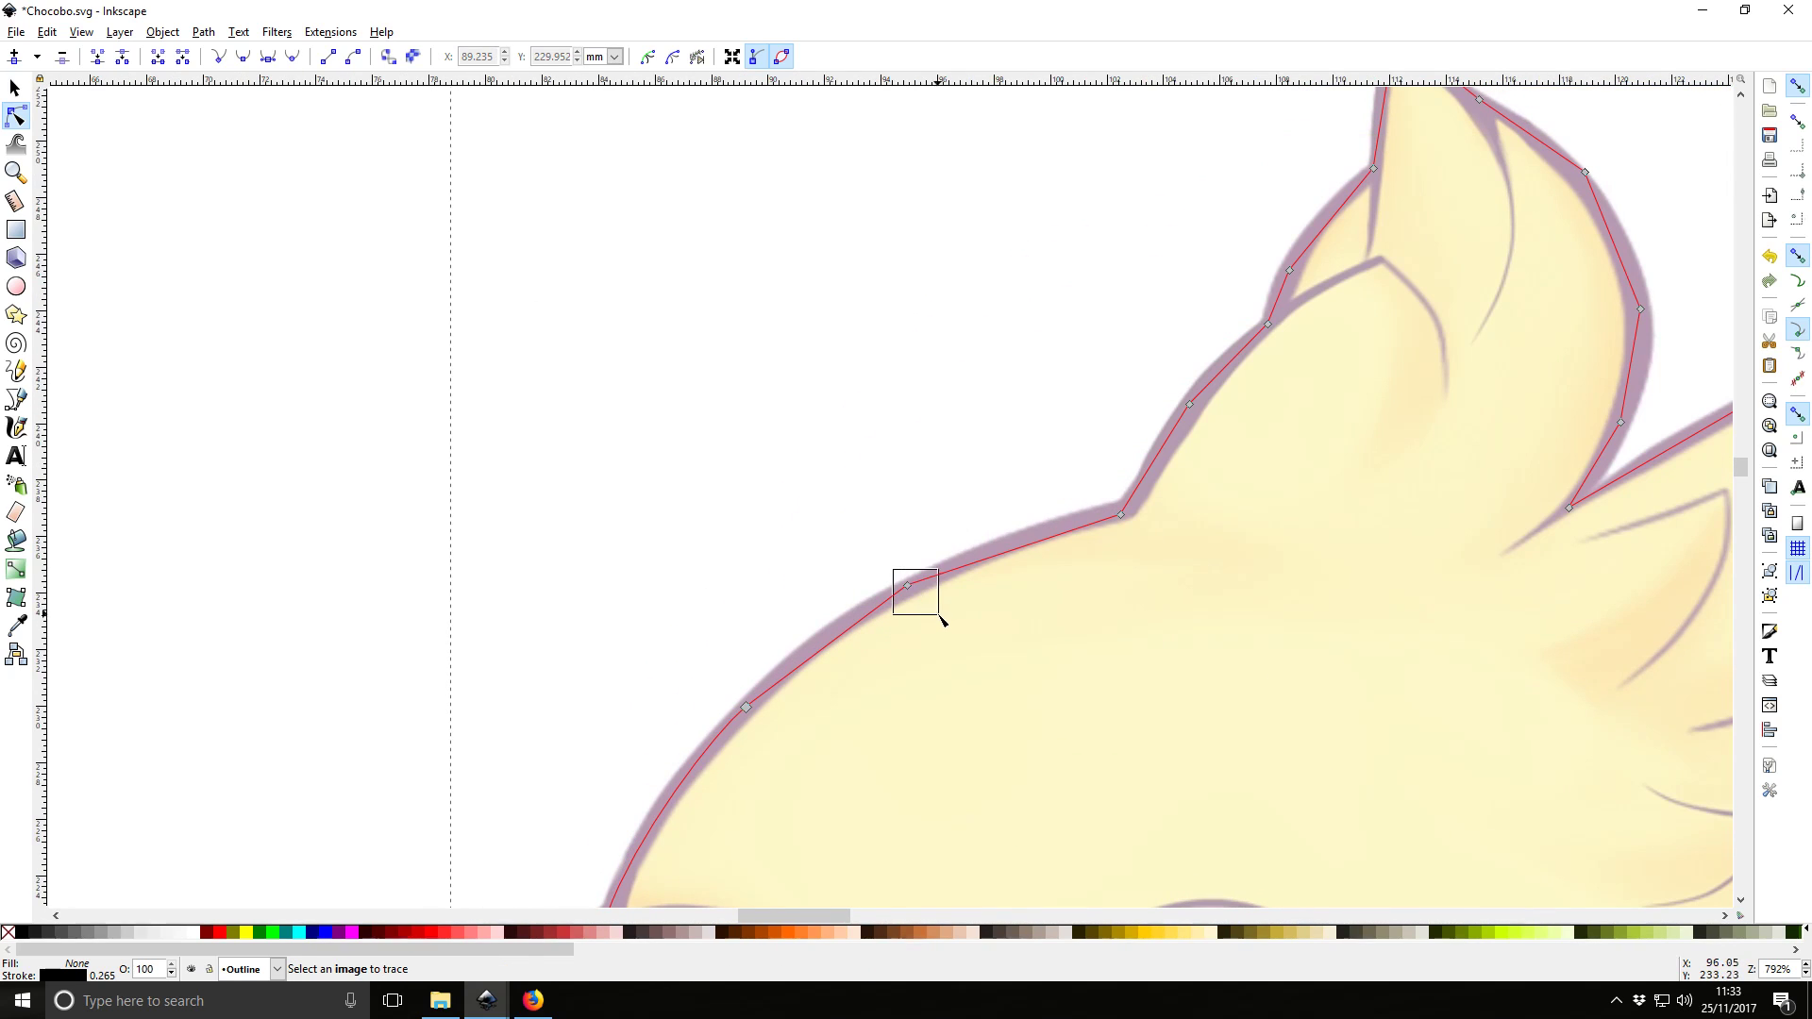
key(shift+a)
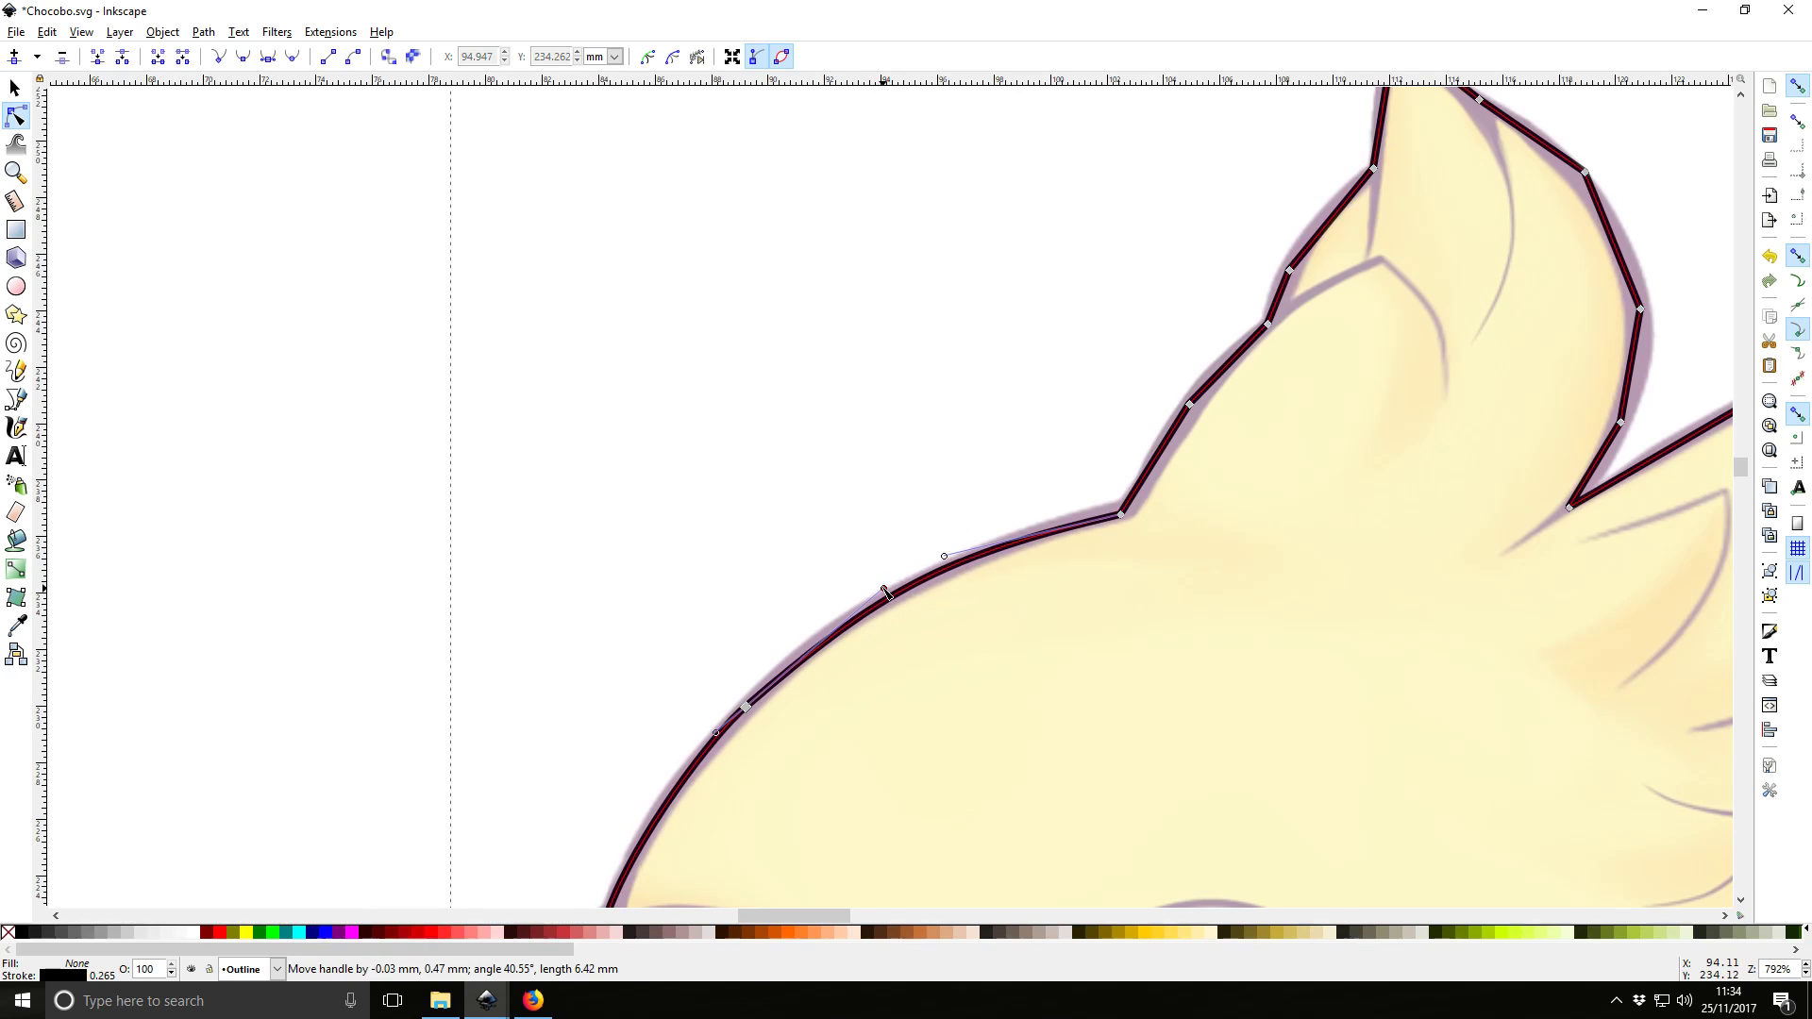
click(1140, 366)
click(1223, 430)
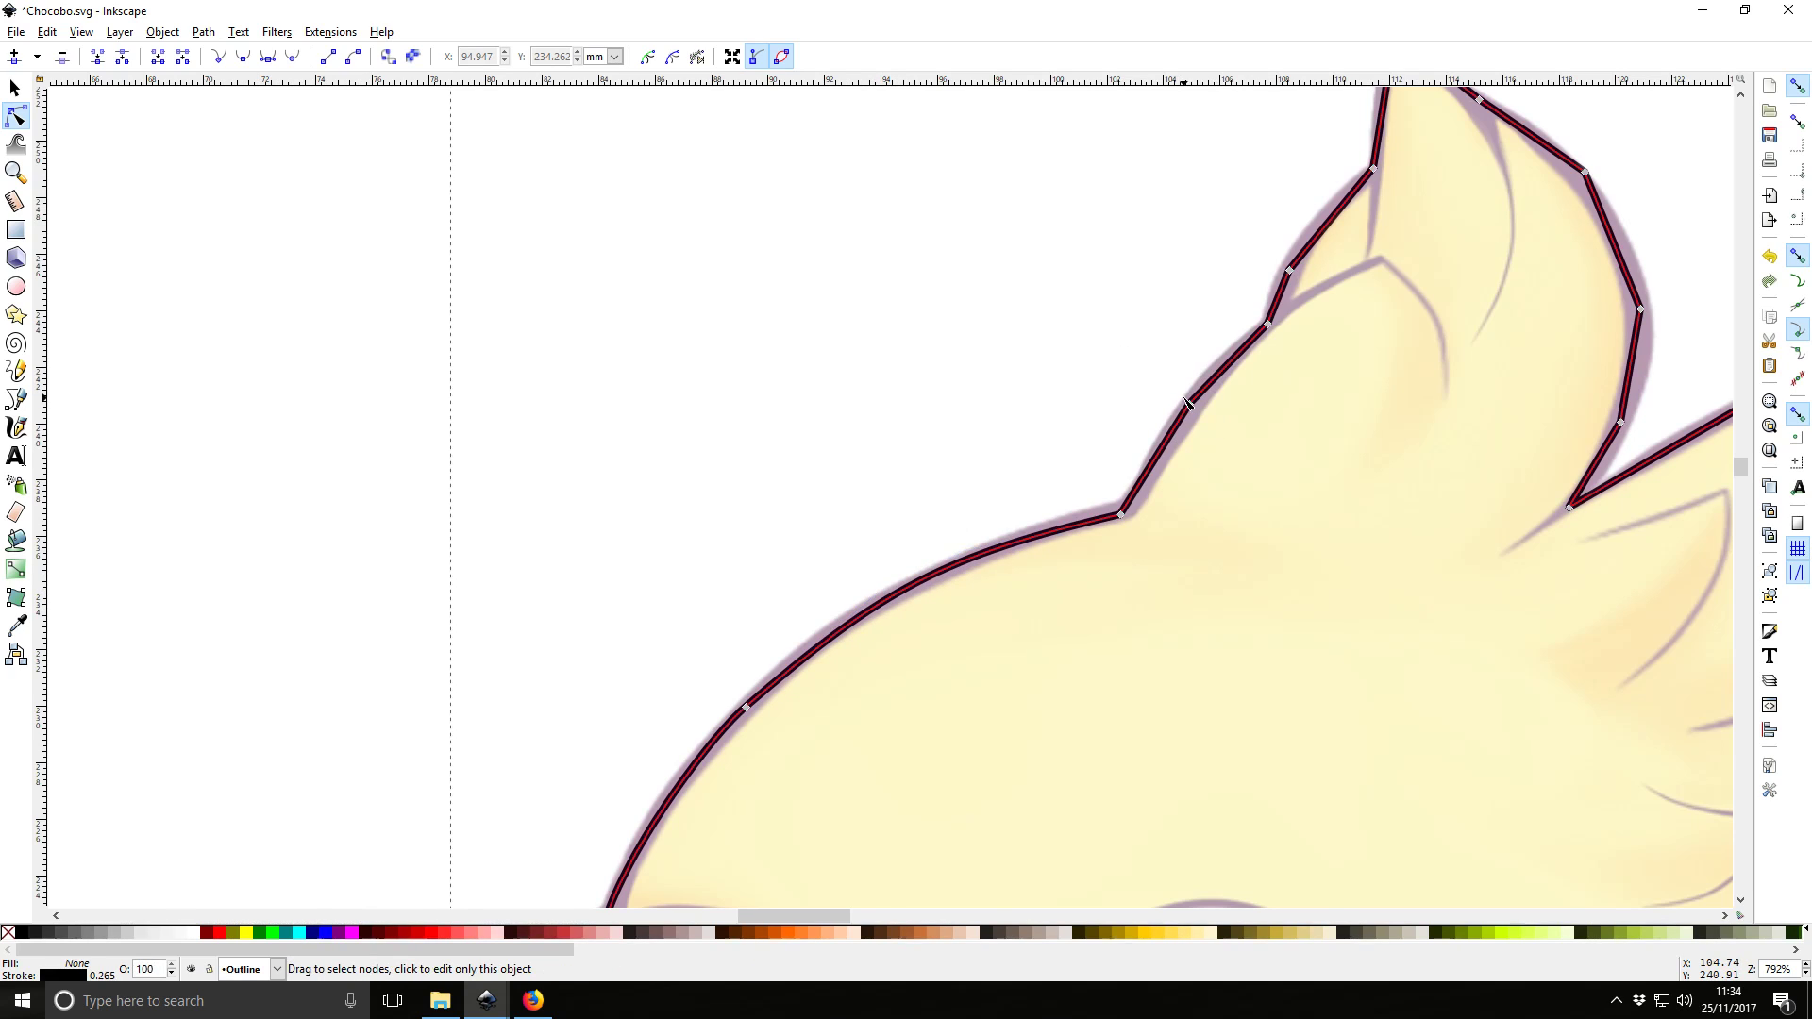
key(Escape)
Make Layer 1 current to sample the body's yellow from the bitmap, and return to the Outline layer
scroll(965, 562, down, 1)
ctrl+scroll(965, 562, down, 4)
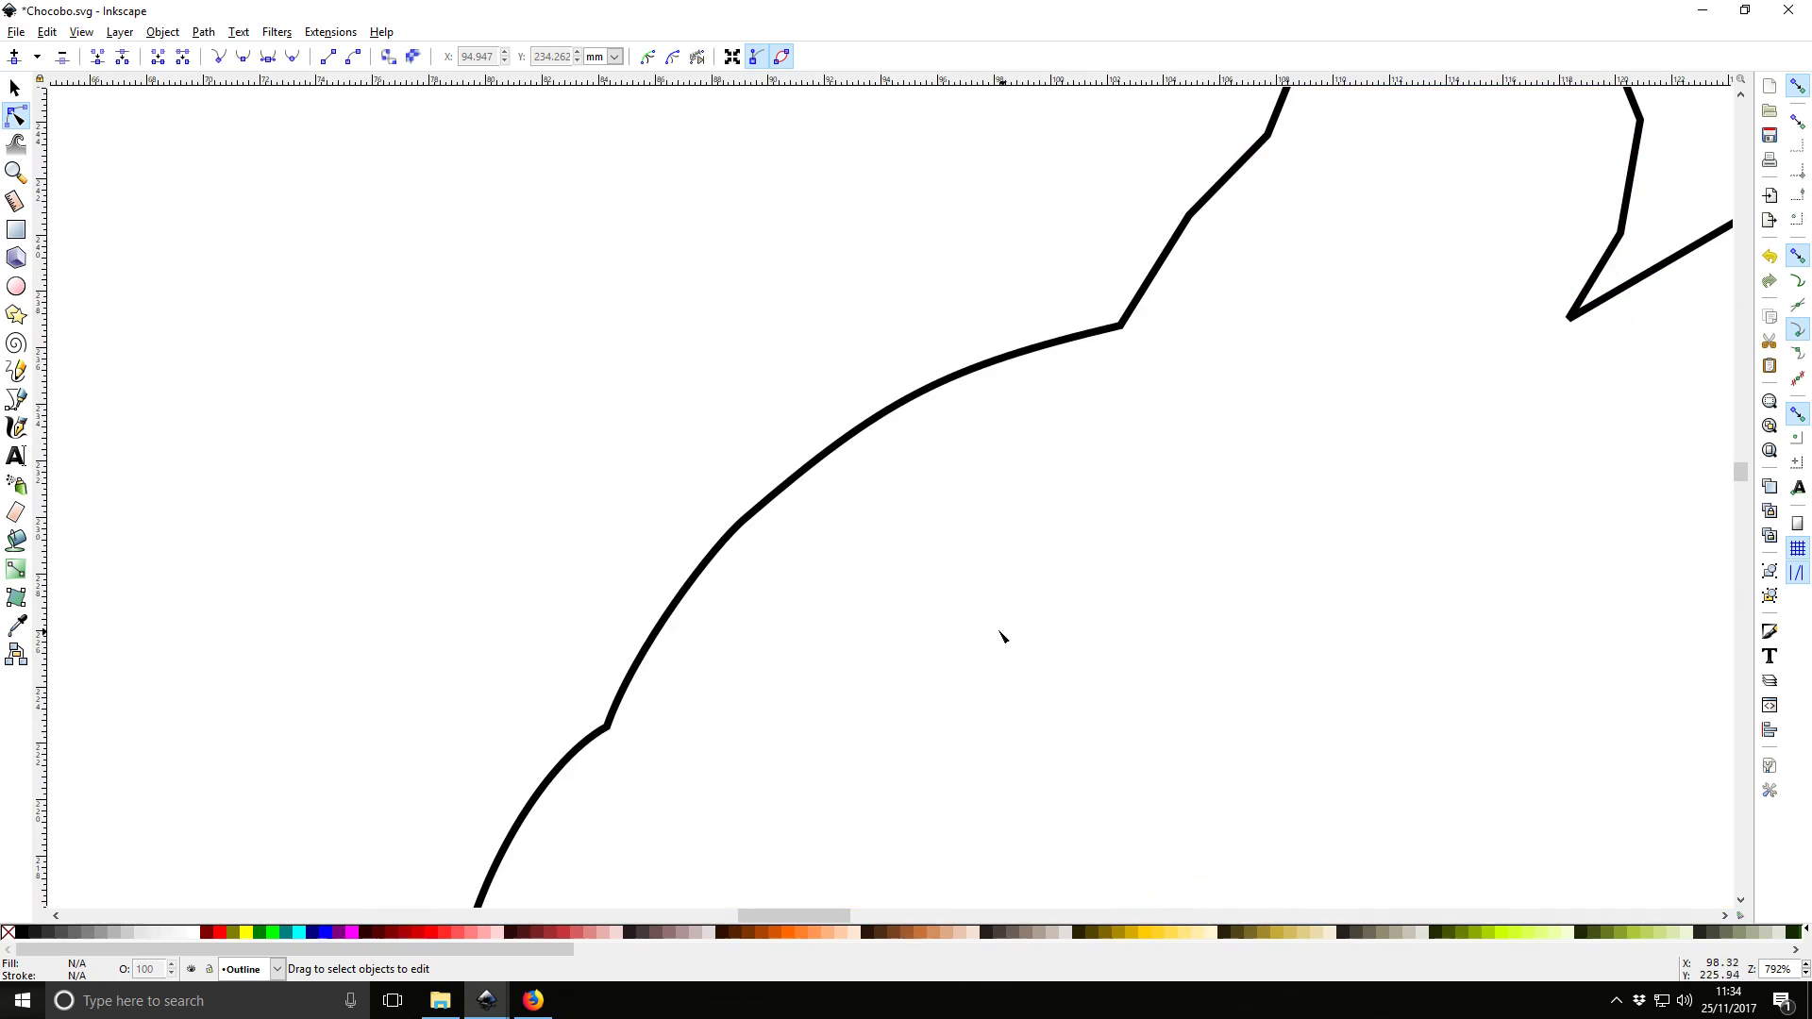
drag(1076, 720, 873, 486)
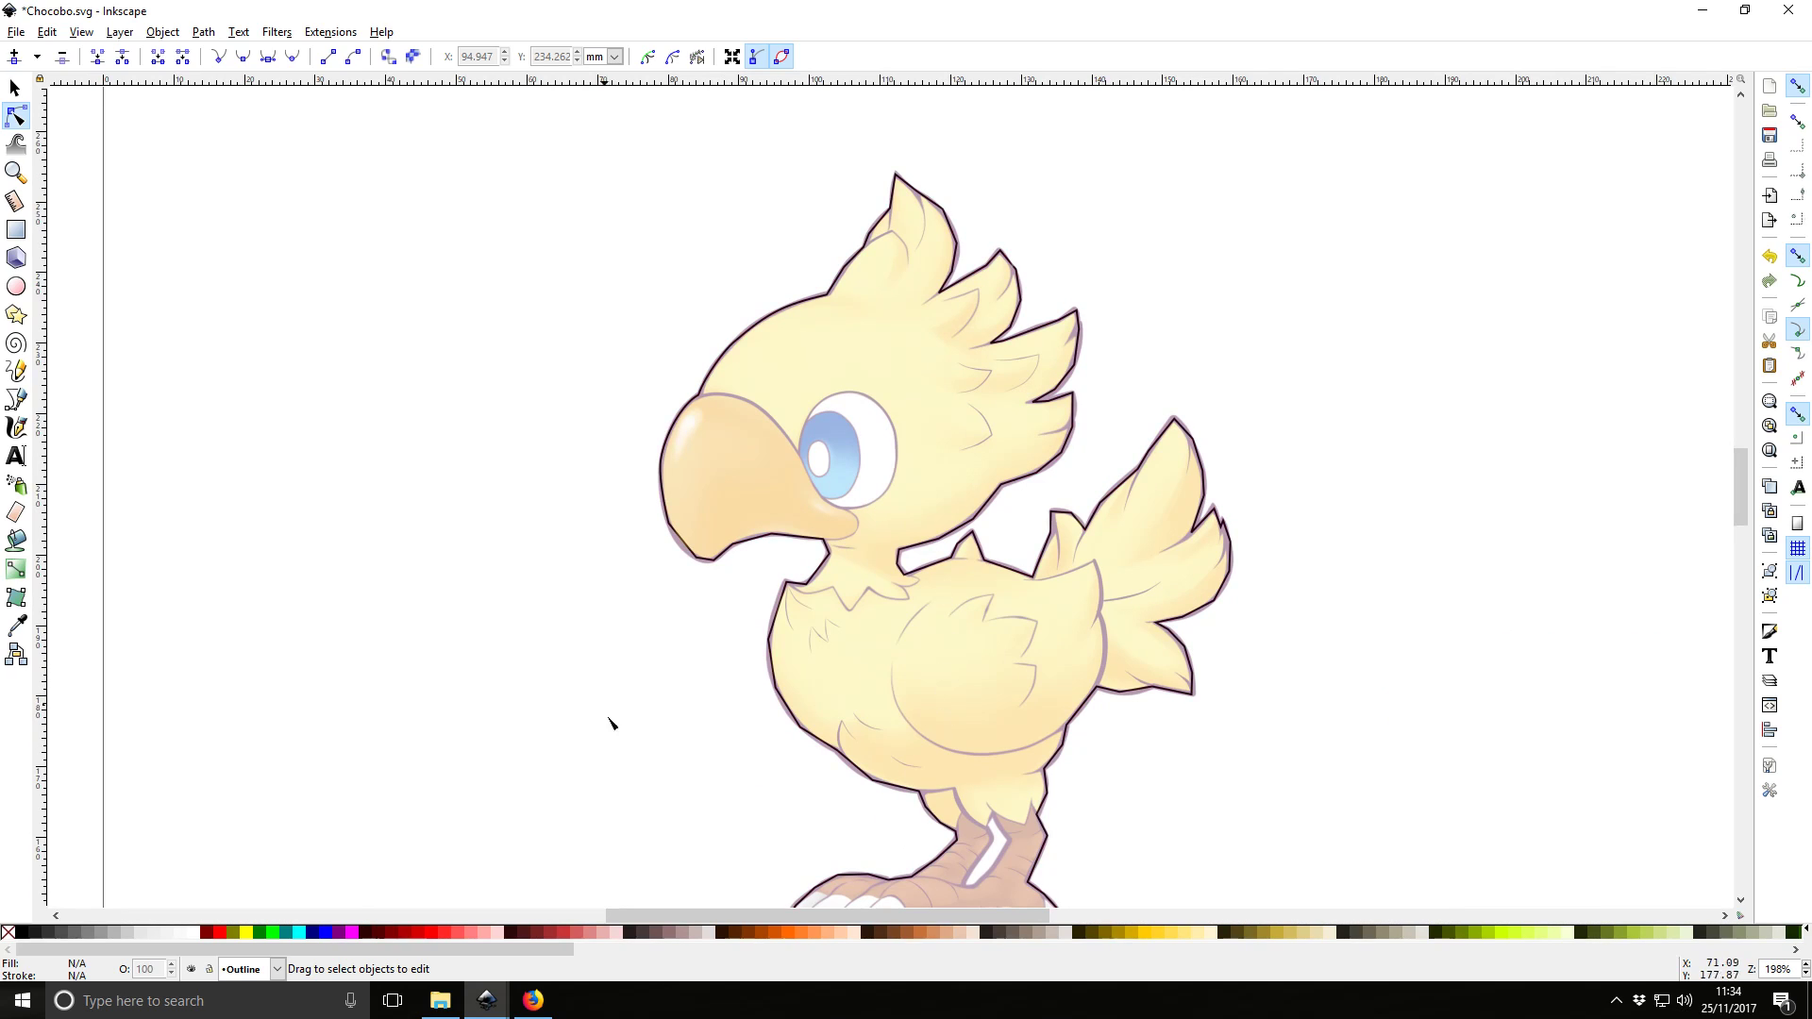
scroll(723, 651, down, 3)
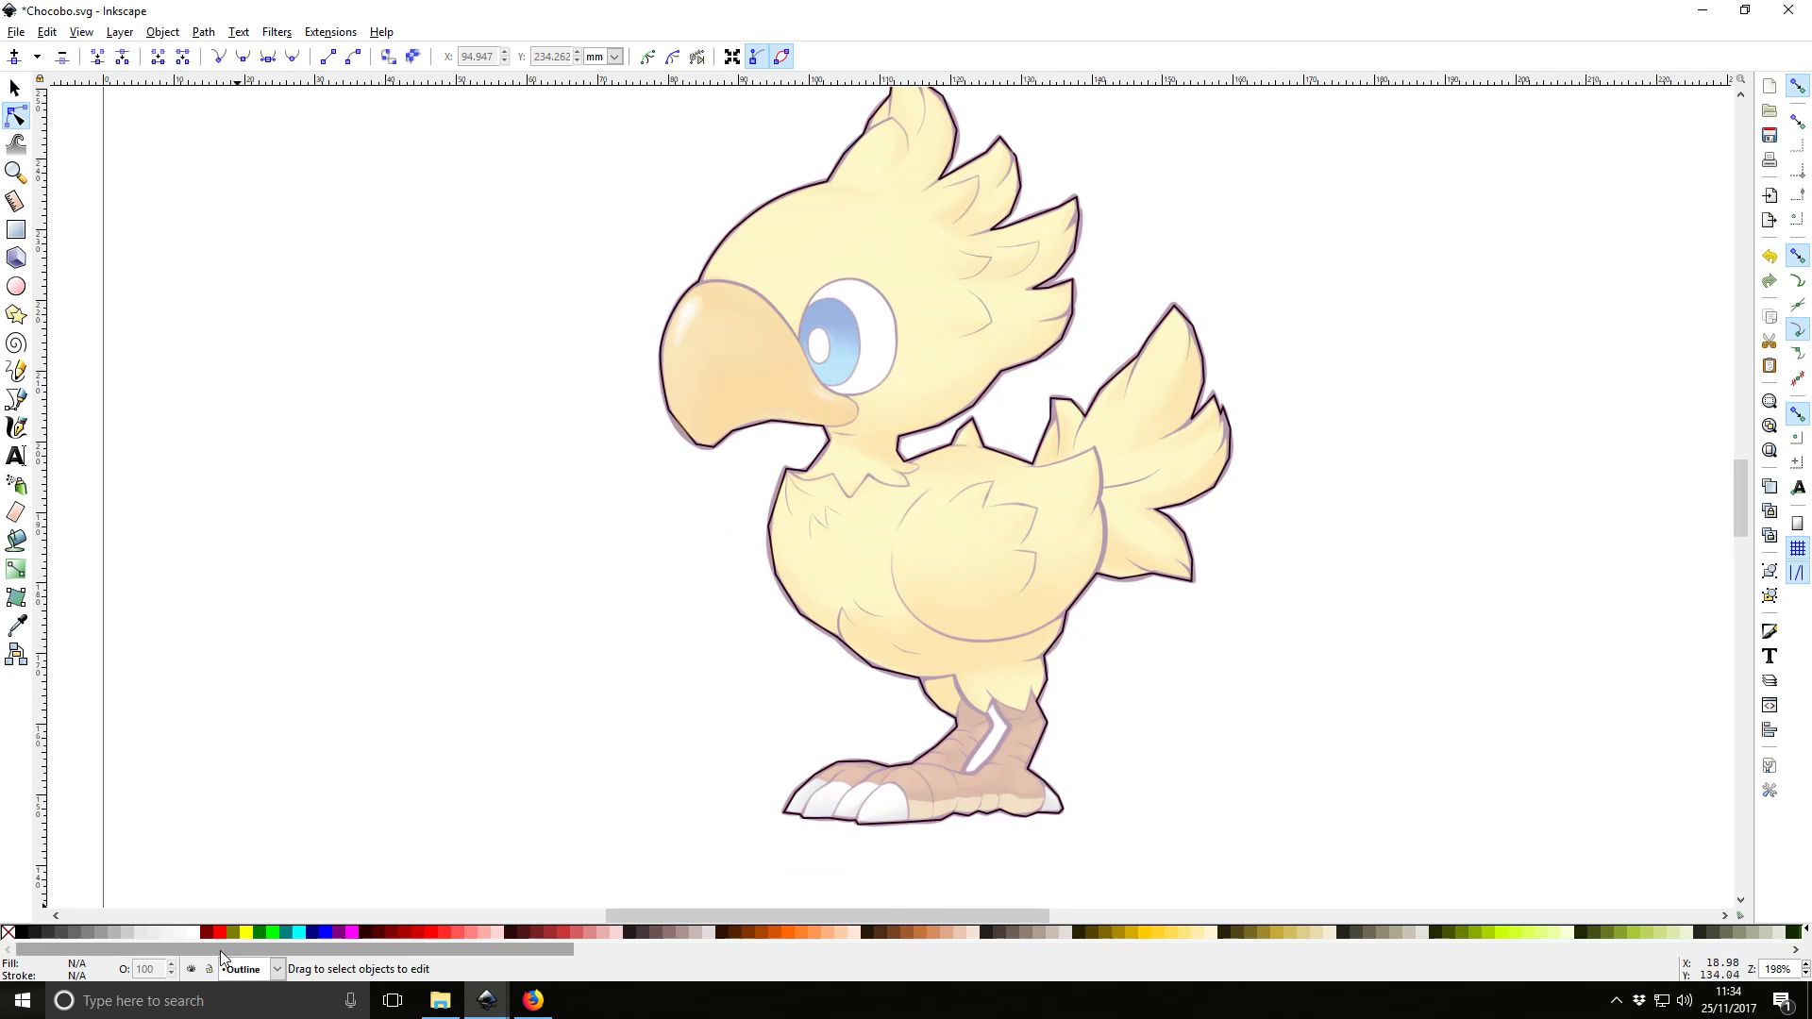
click(278, 972)
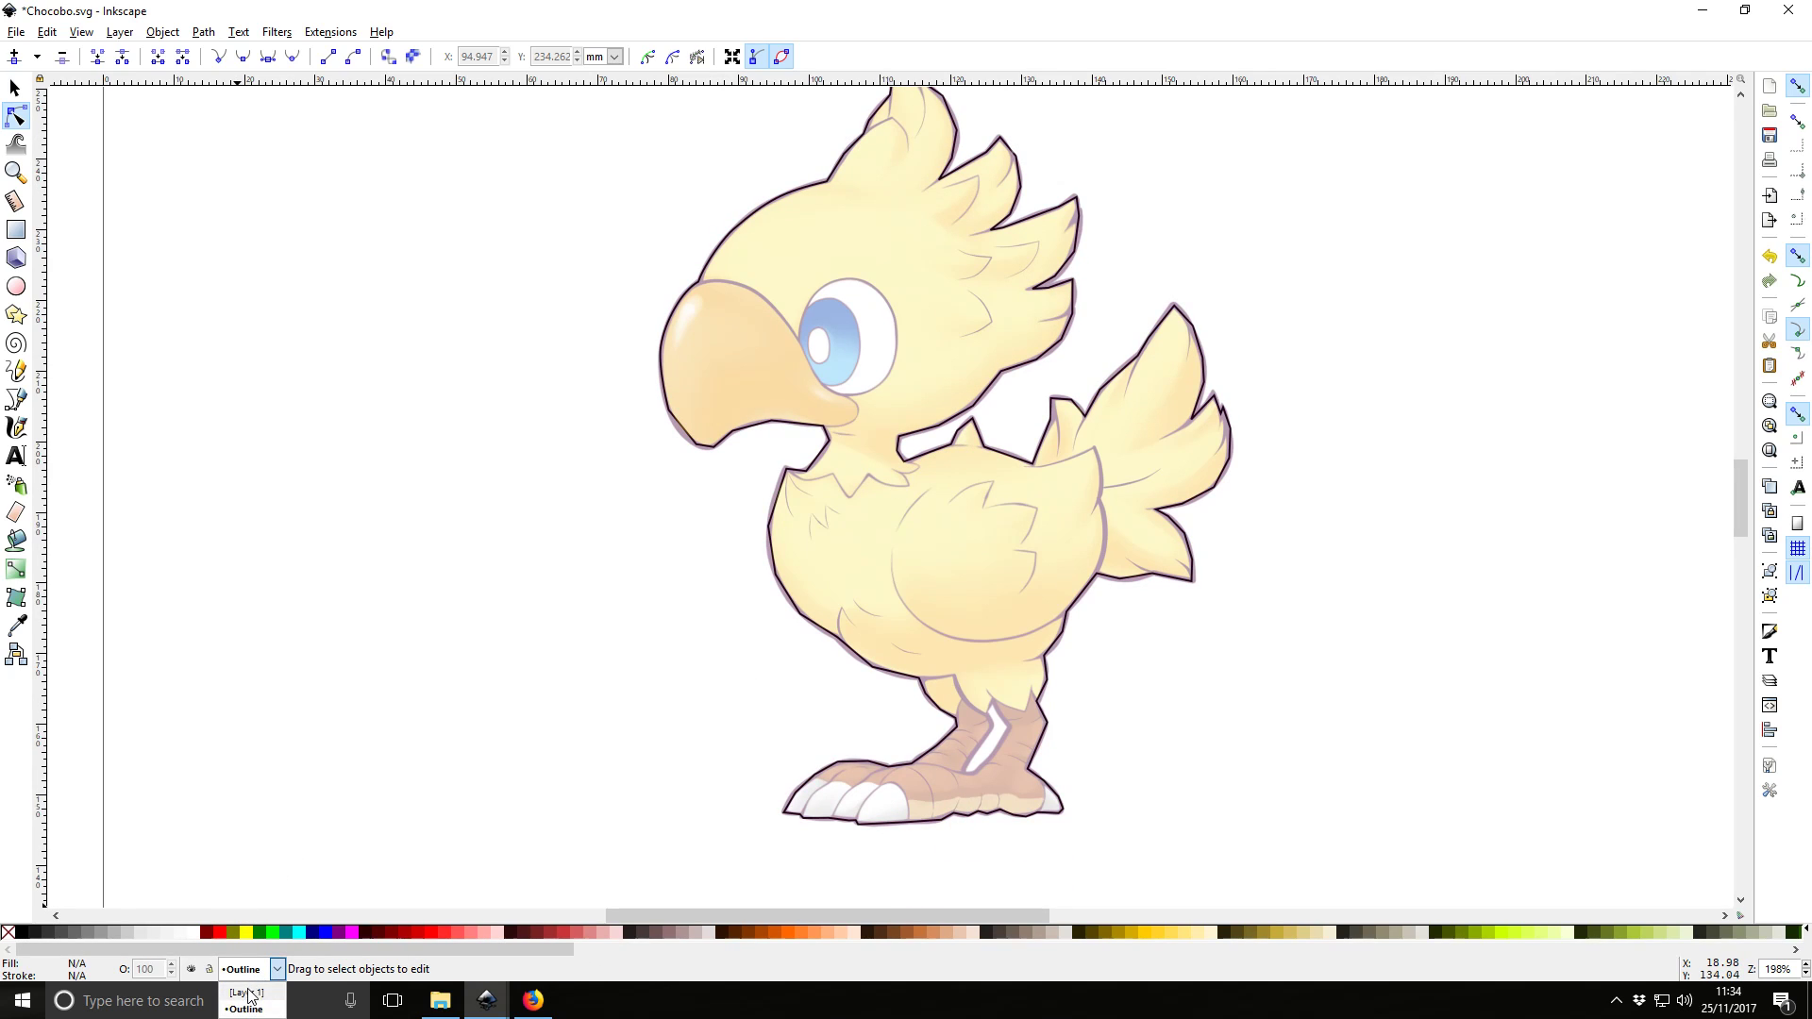
click(247, 992)
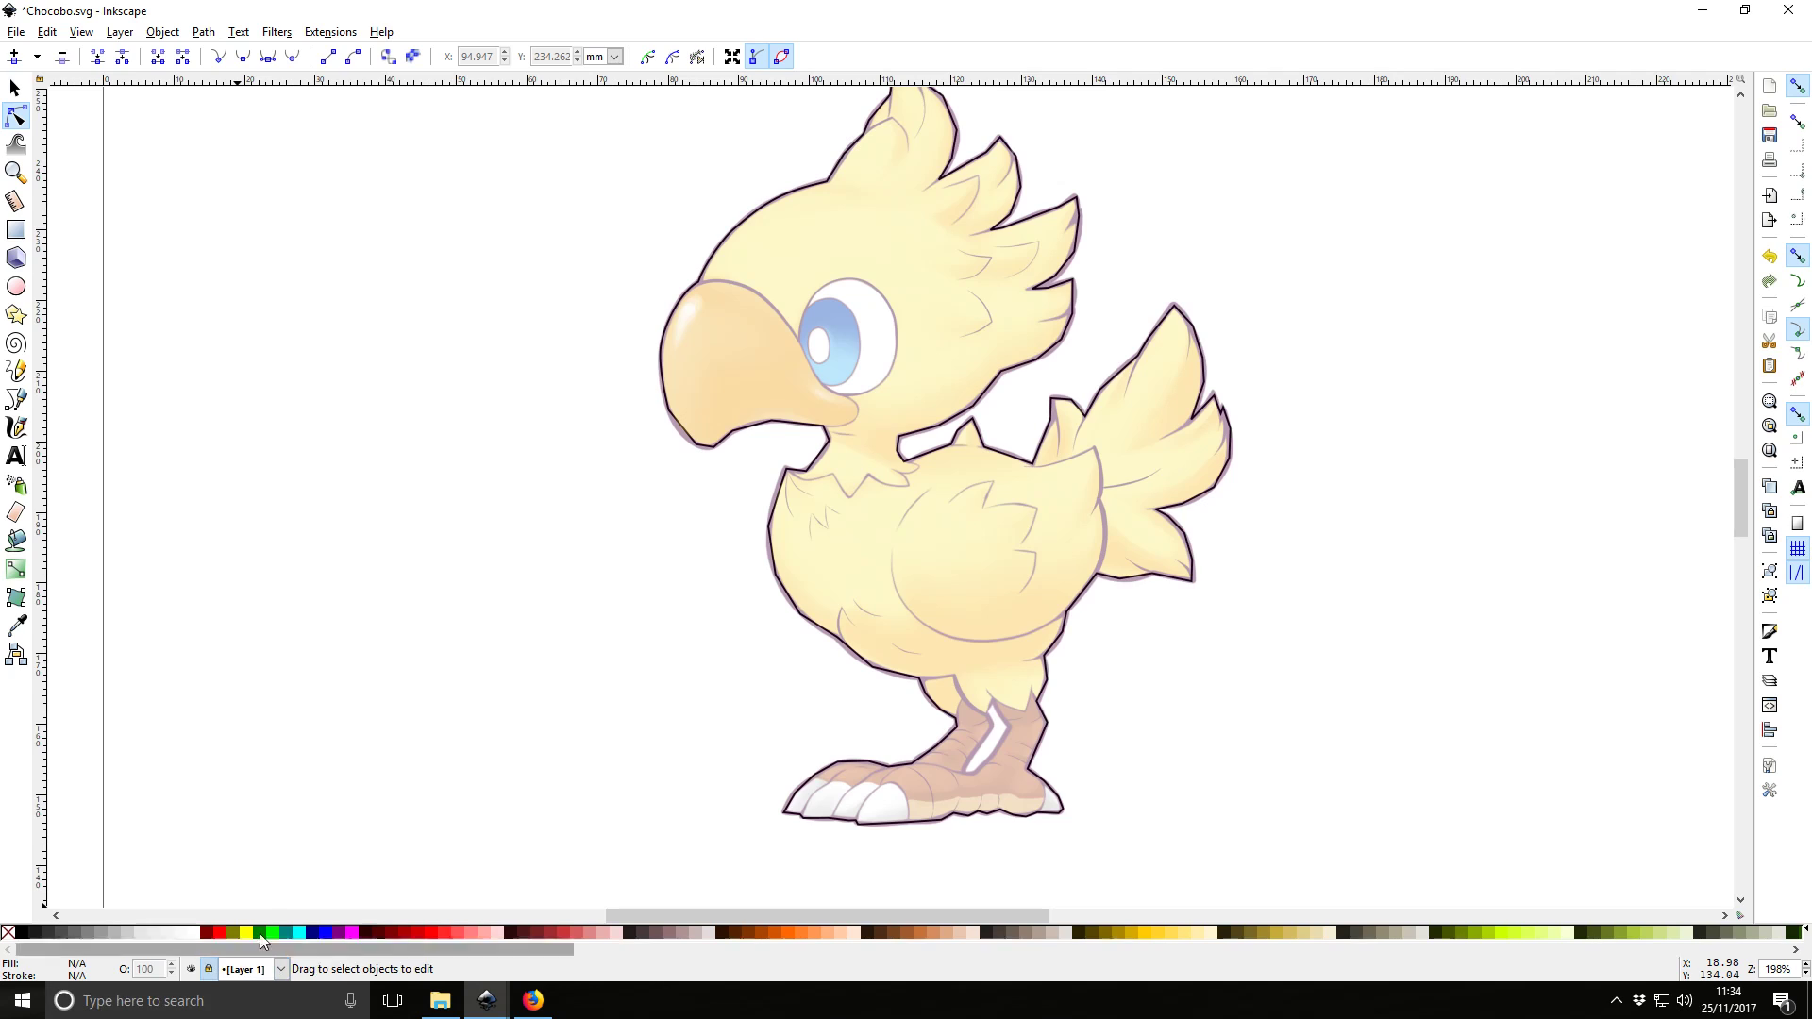
click(18, 625)
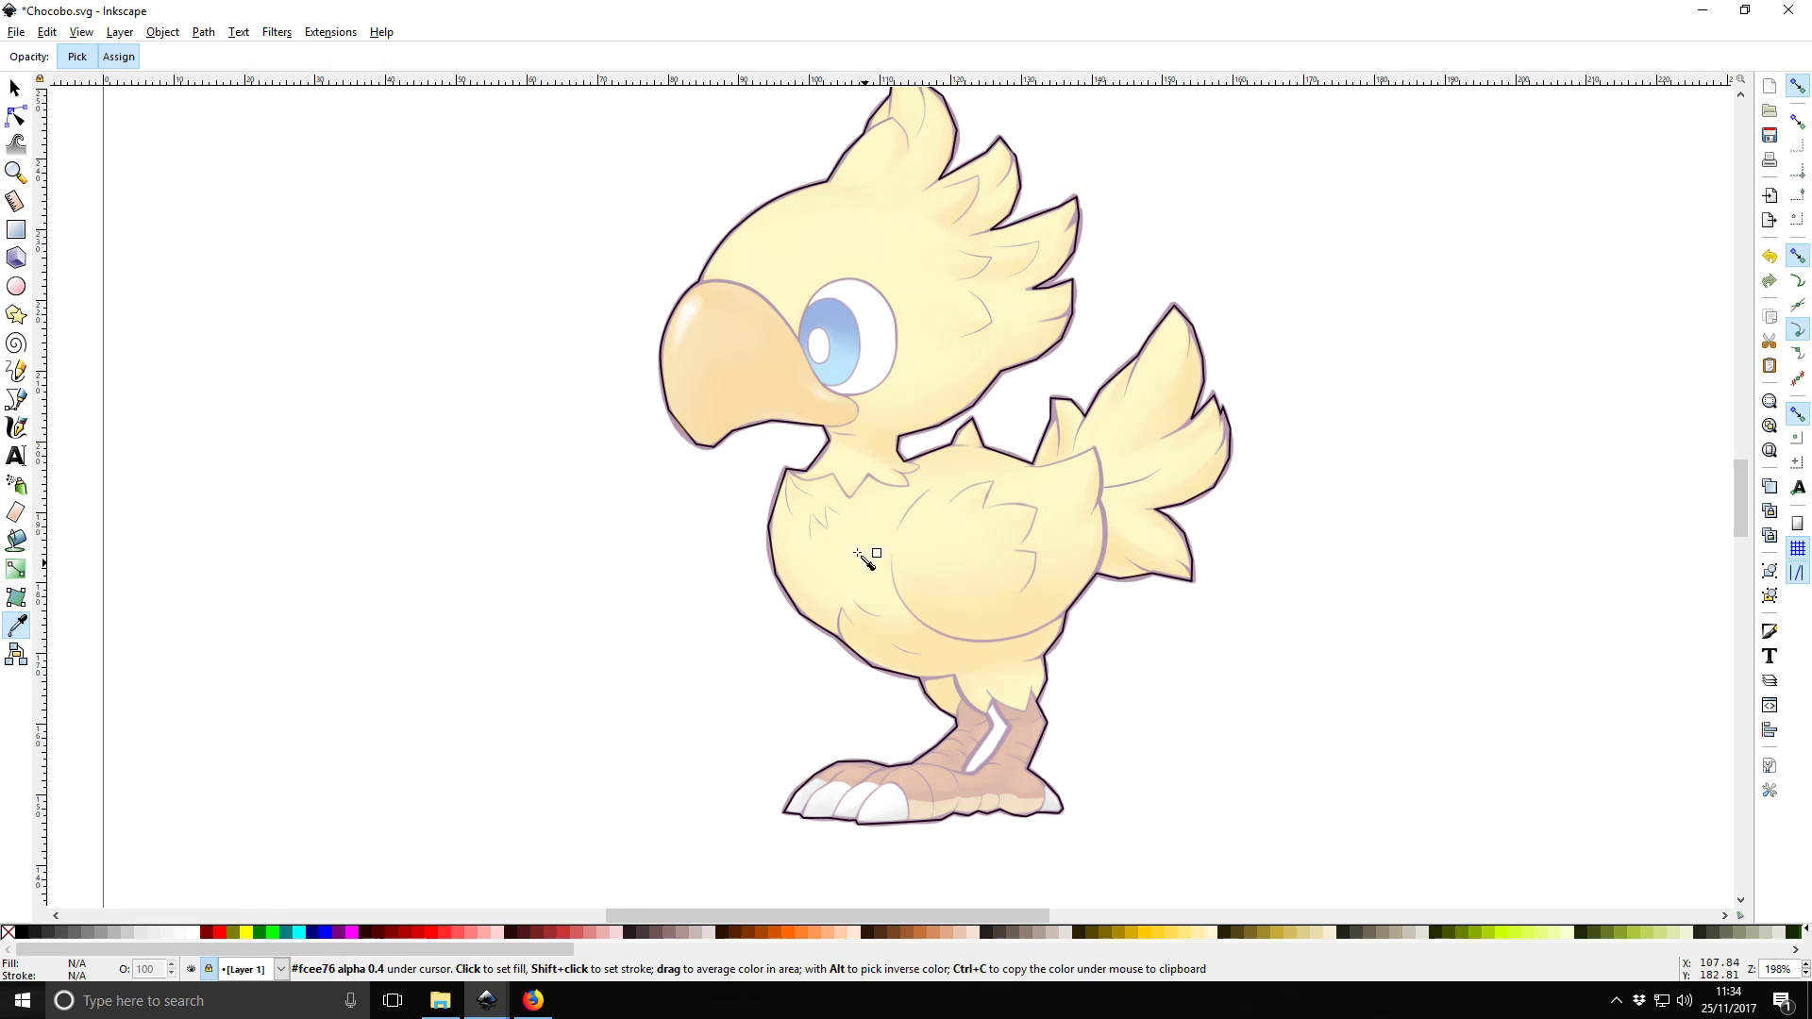
click(277, 969)
click(243, 998)
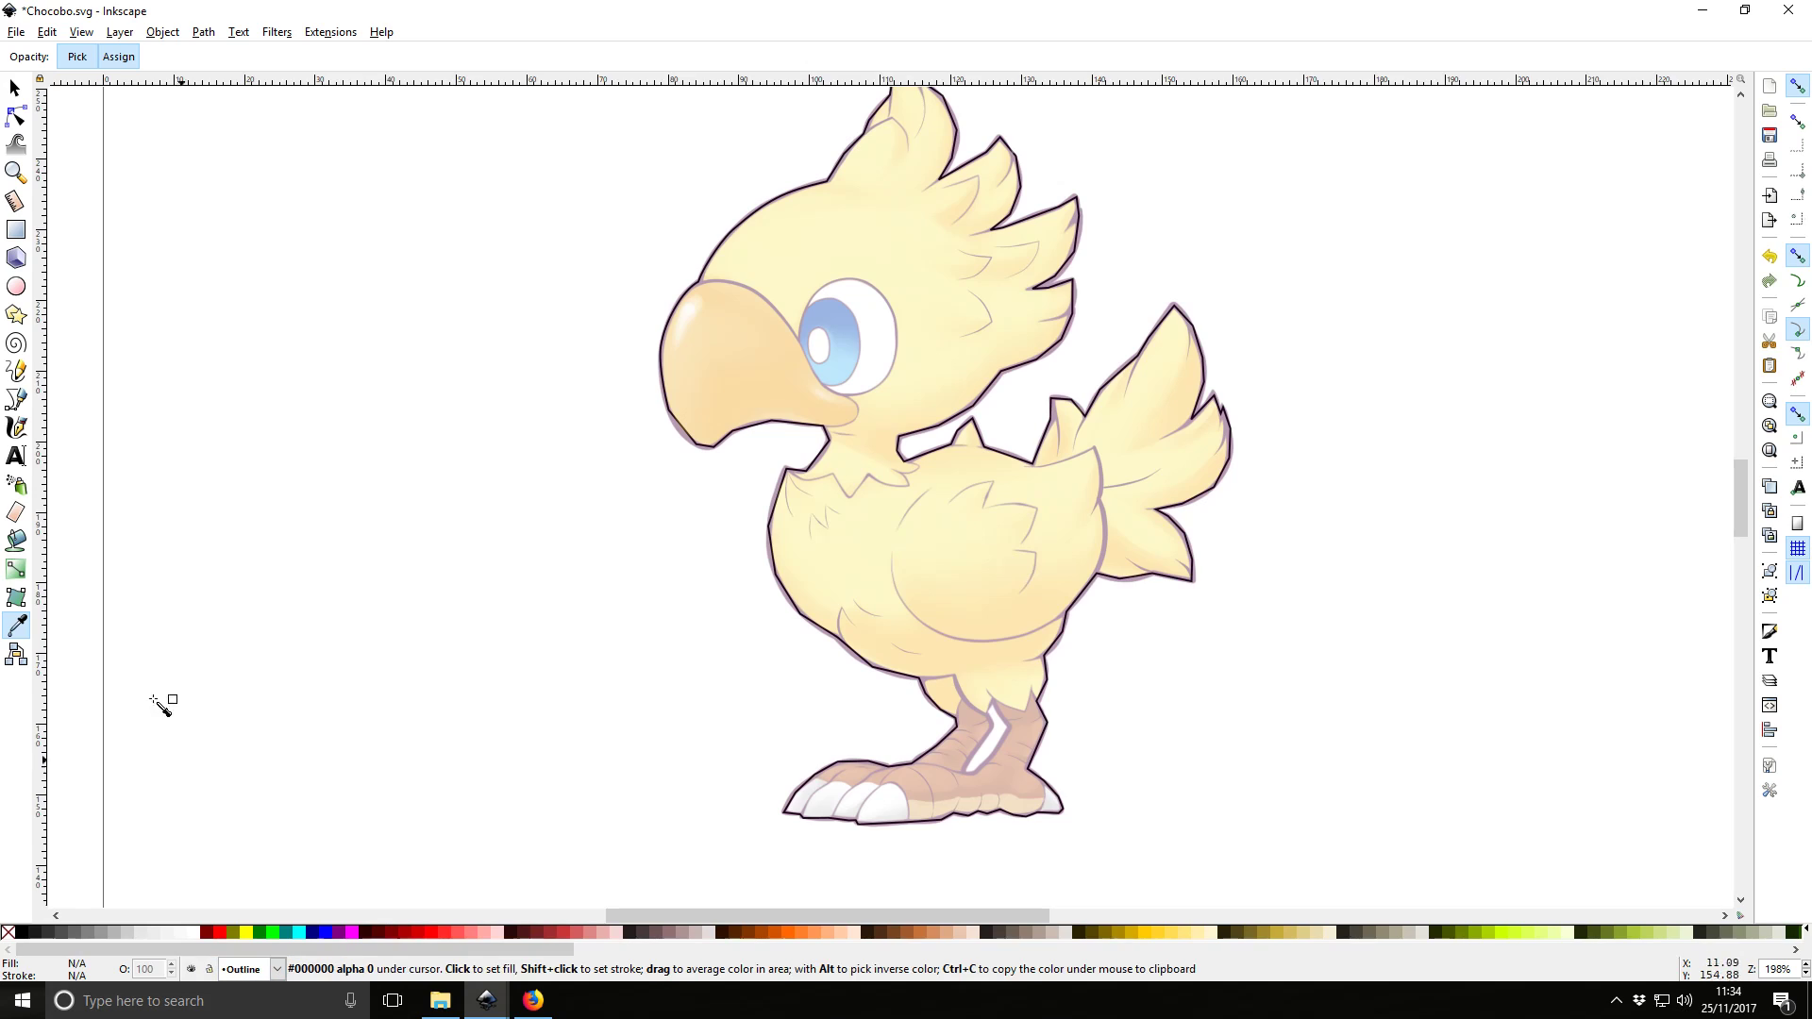
Try to fill the body area with the sampled yellow using the Paint Bucket, and undo the fill
click(16, 541)
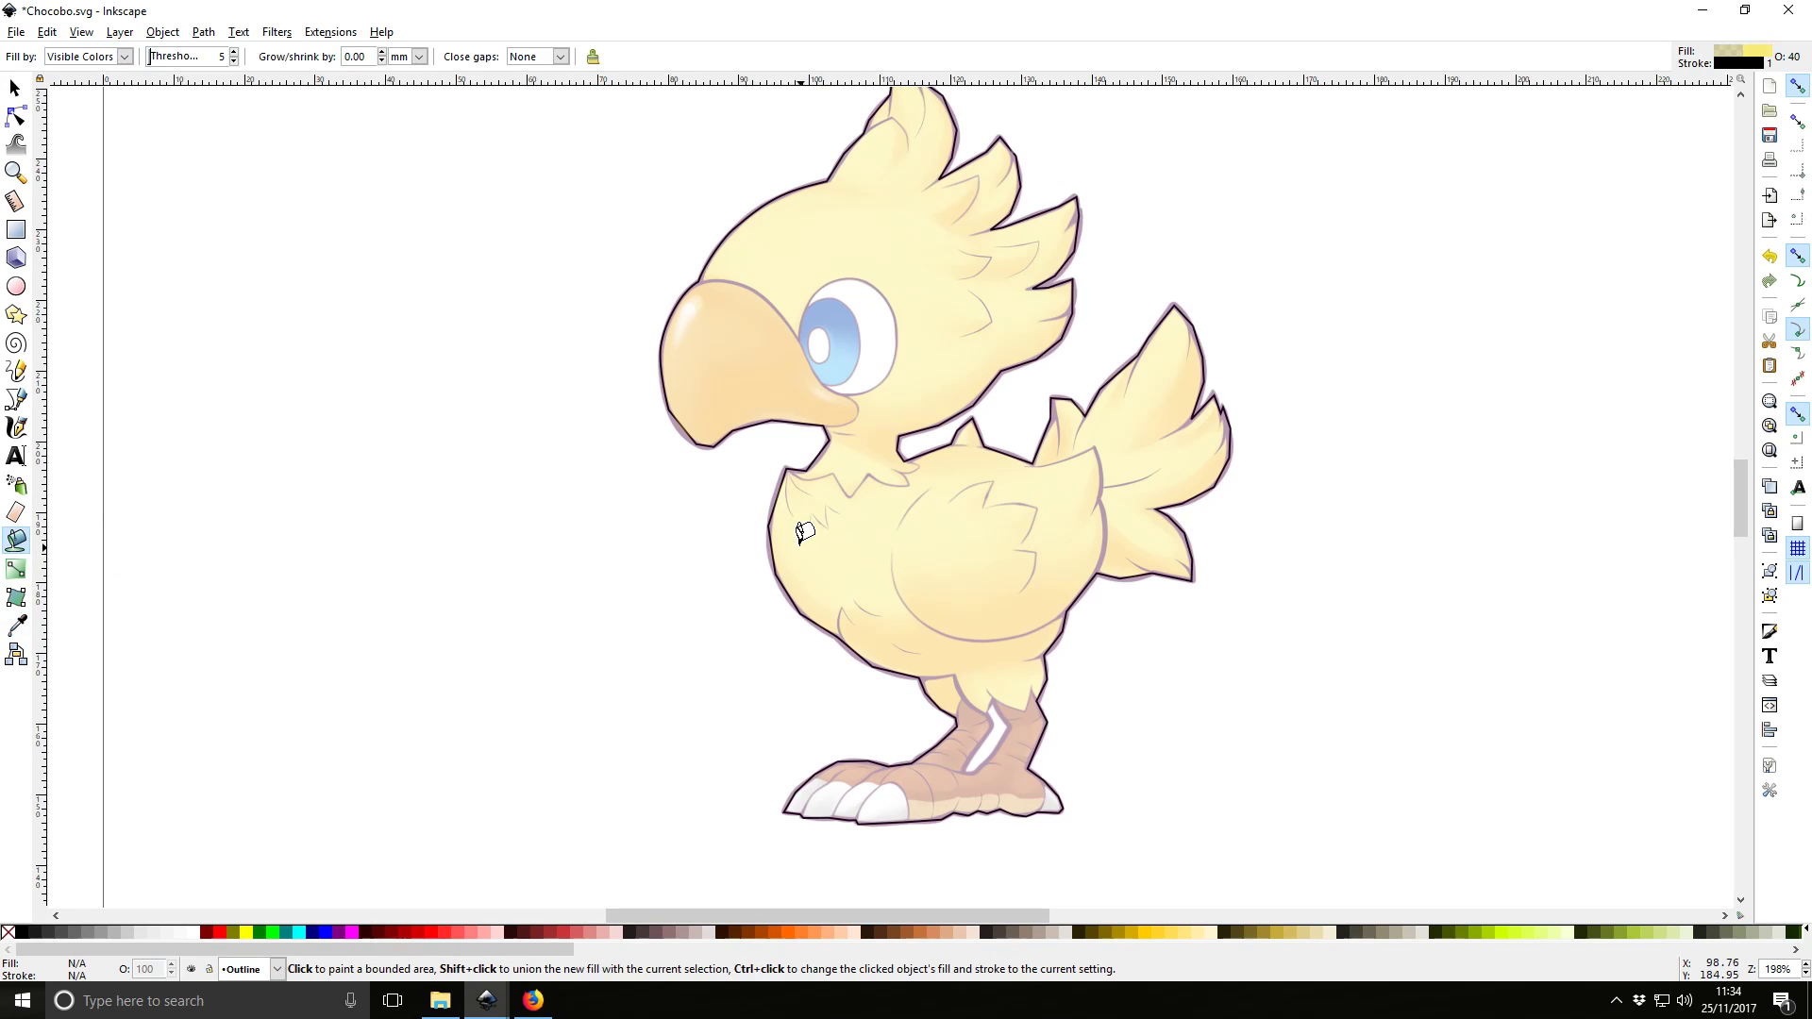
click(889, 536)
key(ctrl+z)
Move the outline path off the bitmap onto the blank page area beside the beak, at about X 2.1 mm, Y 134.3 mm
click(16, 91)
drag(873, 450, 595, 426)
click(791, 510)
drag(780, 496, 197, 517)
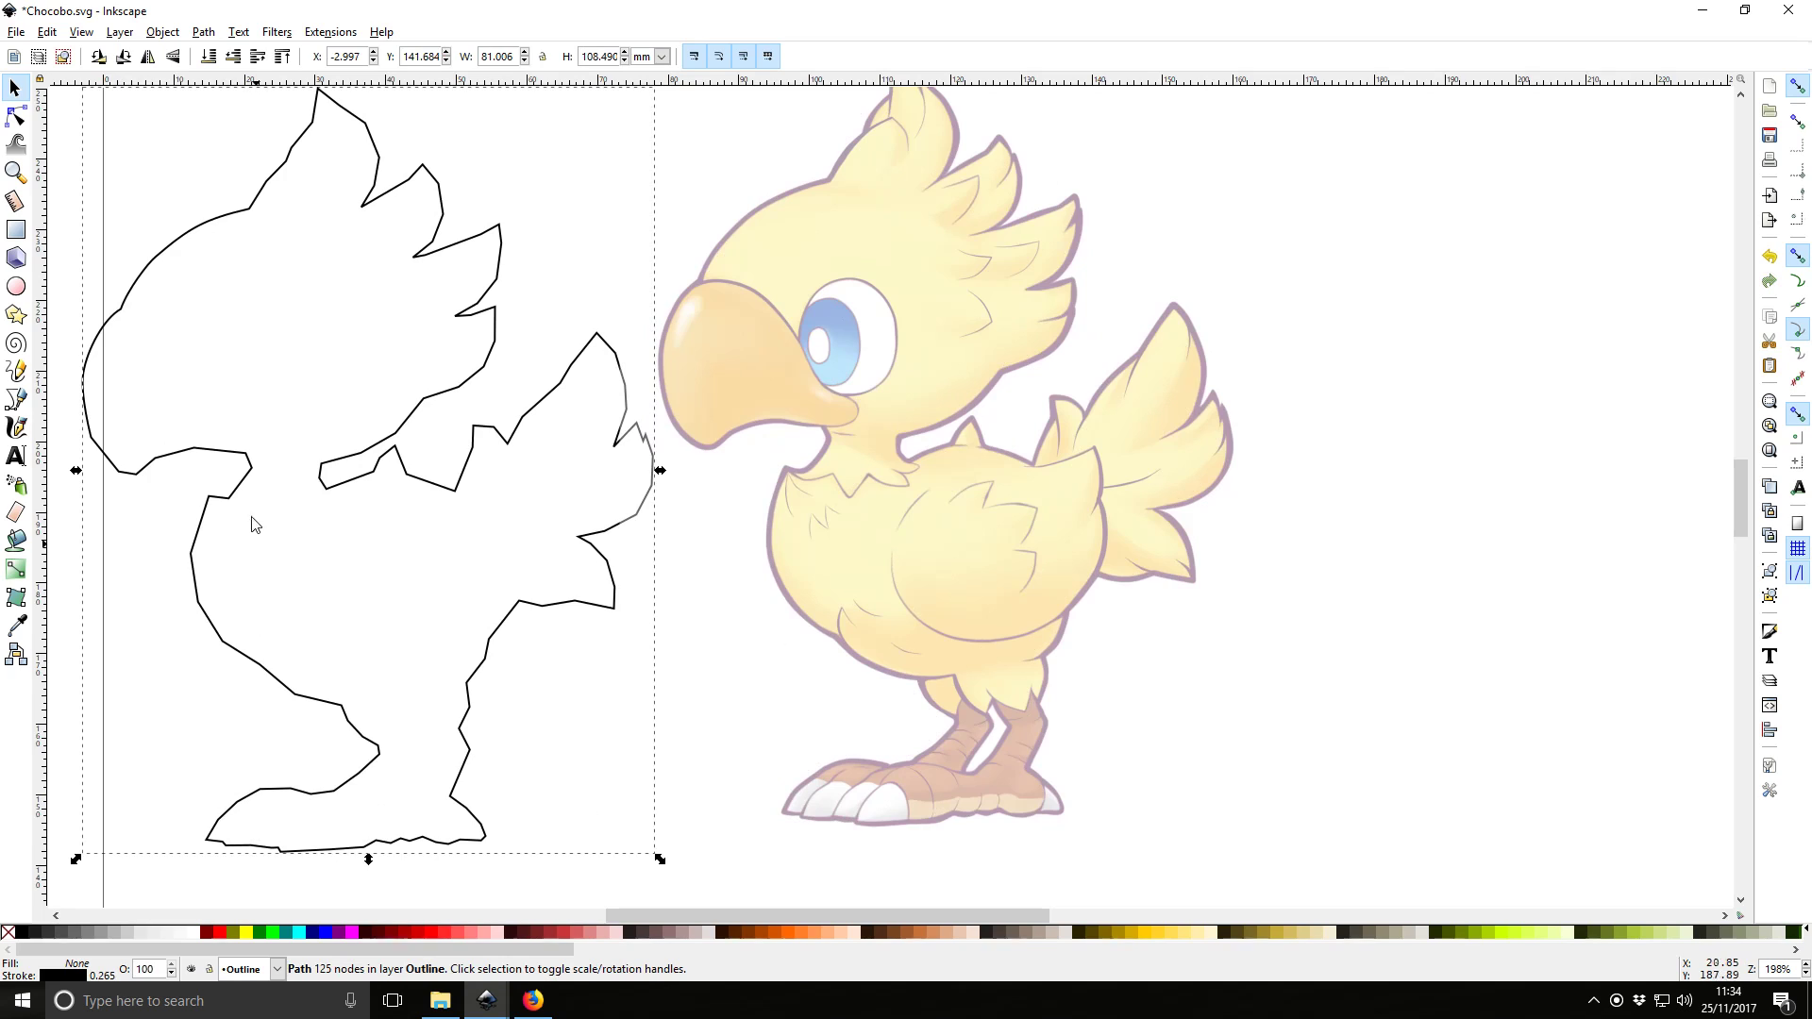
scroll(340, 453, down, 1)
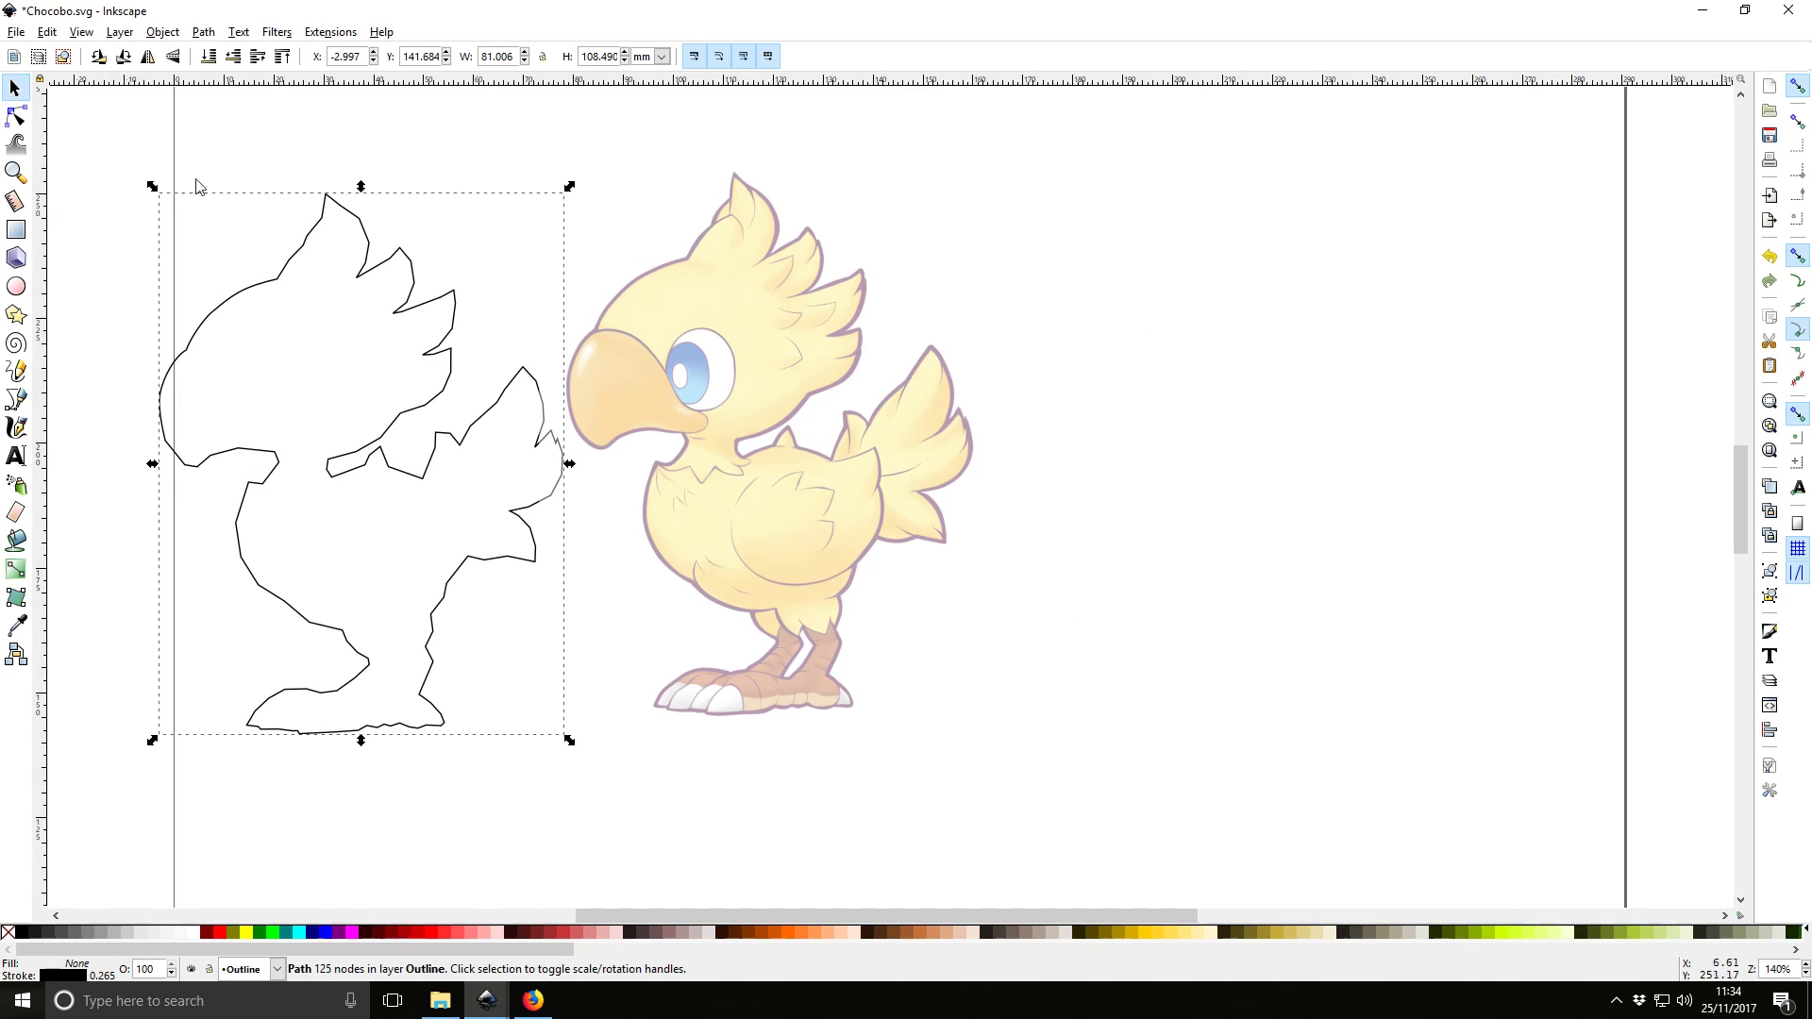
drag(210, 301, 236, 359)
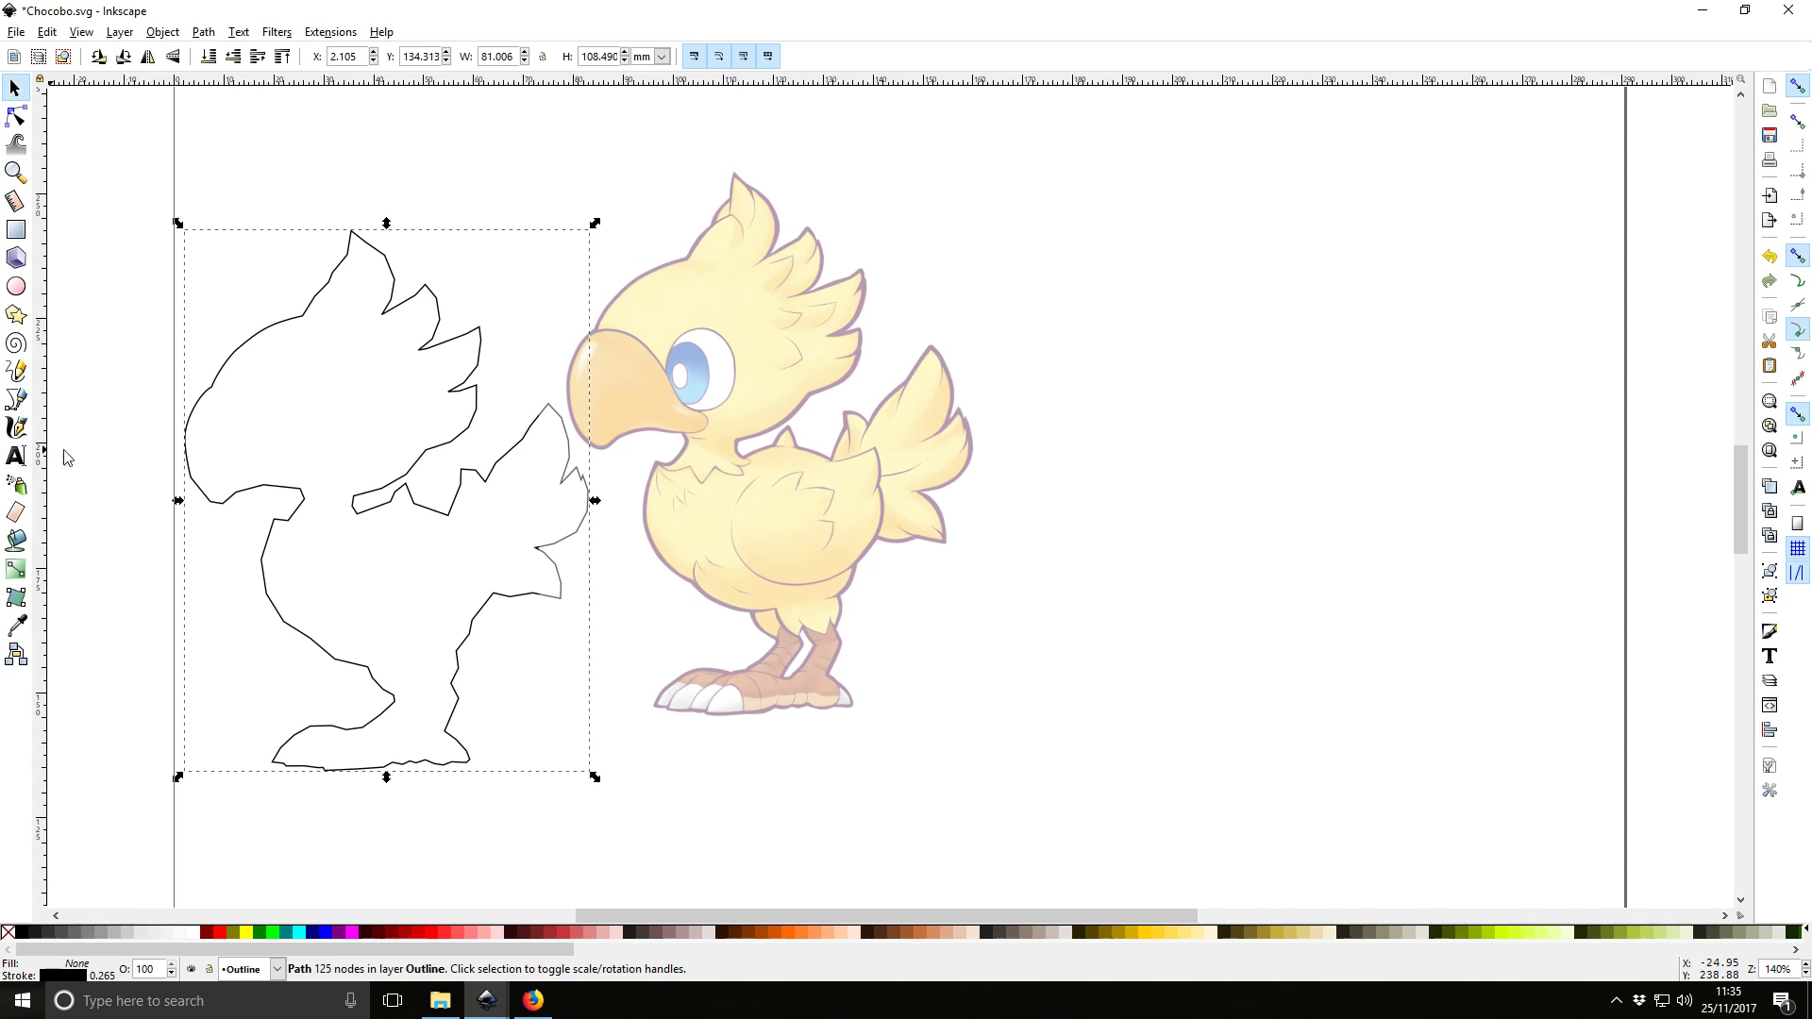
Give the outline path a flat fill in the yellow sampled from the chest of the faded bitmap (#FAF078)
right_click(243, 372)
click(238, 357)
right_click(236, 350)
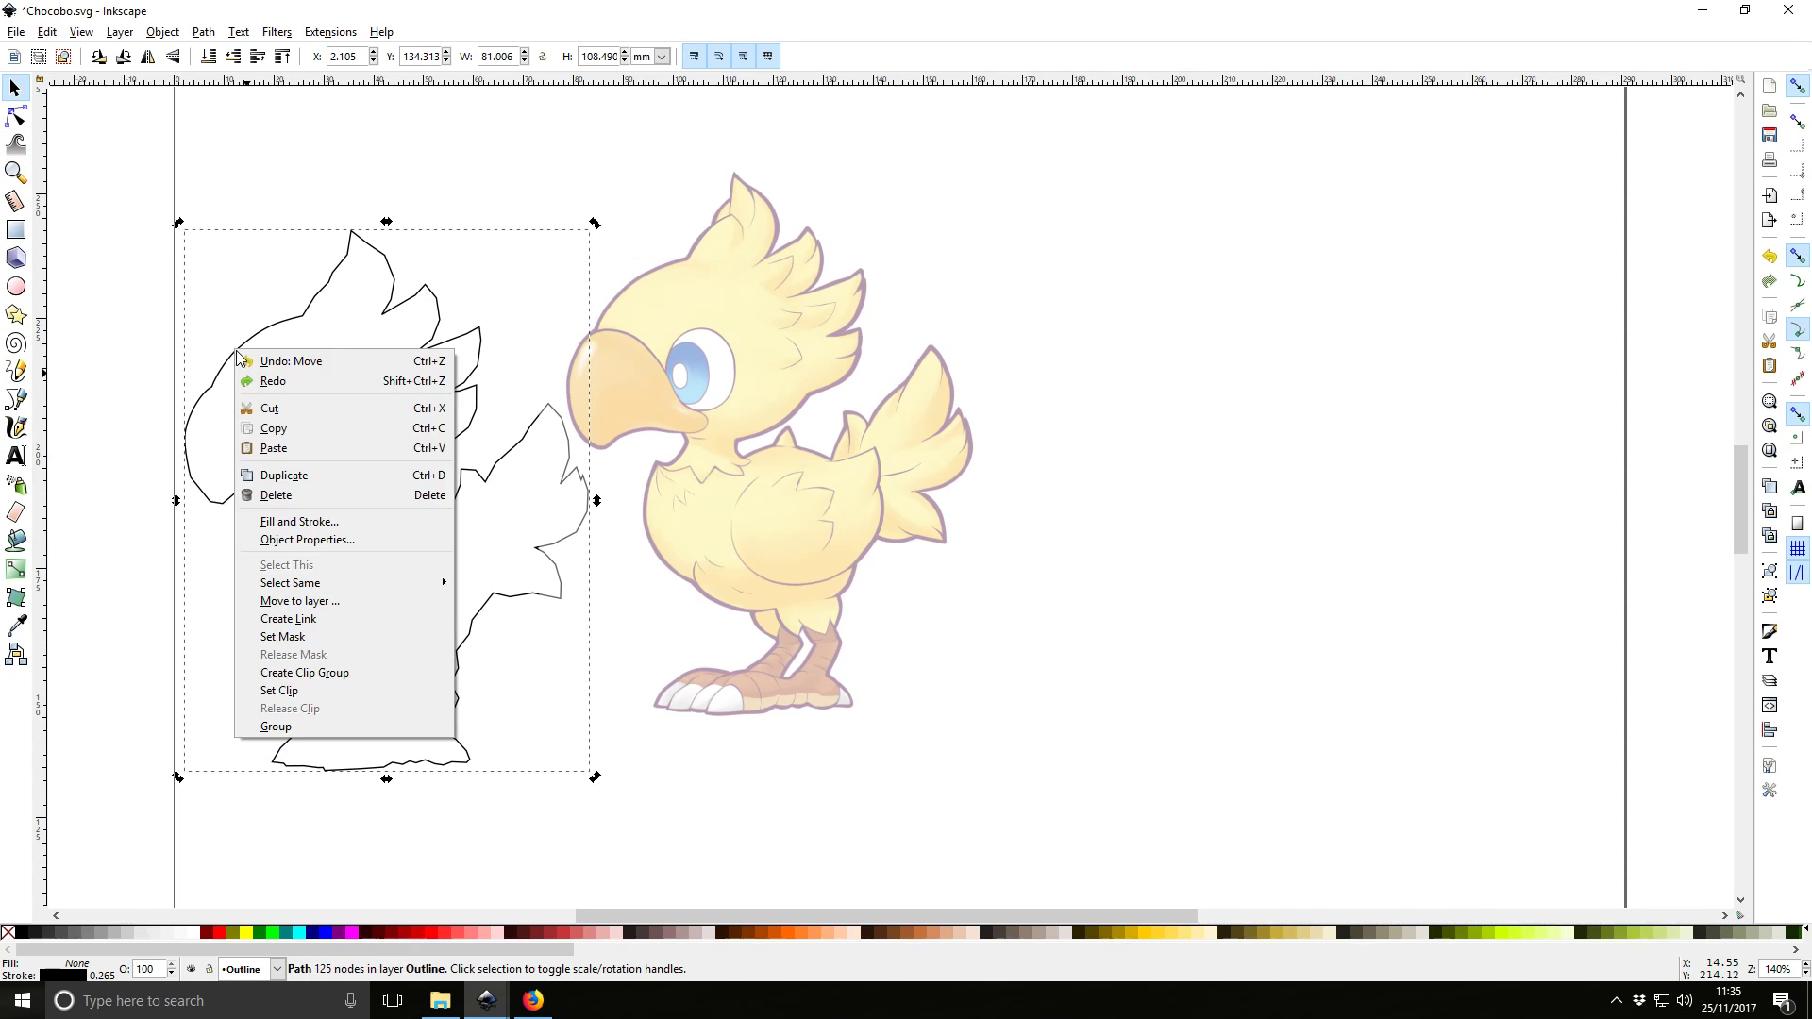
click(330, 522)
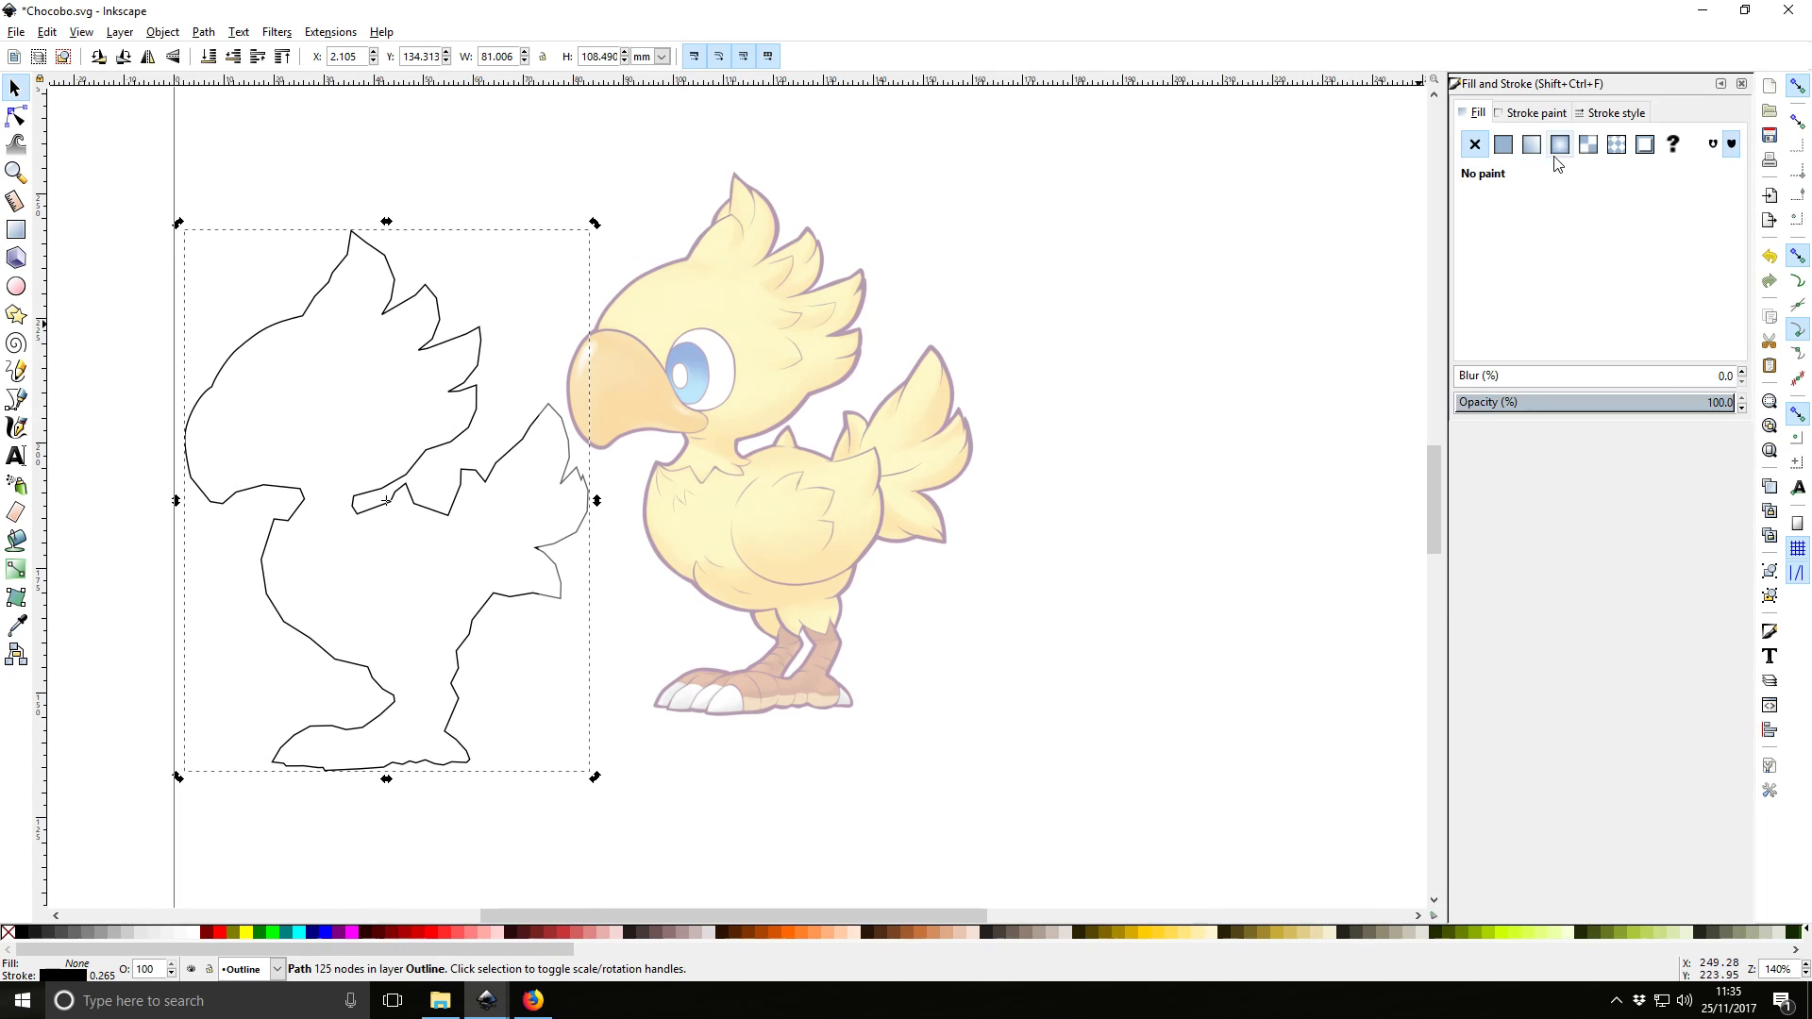
click(1505, 144)
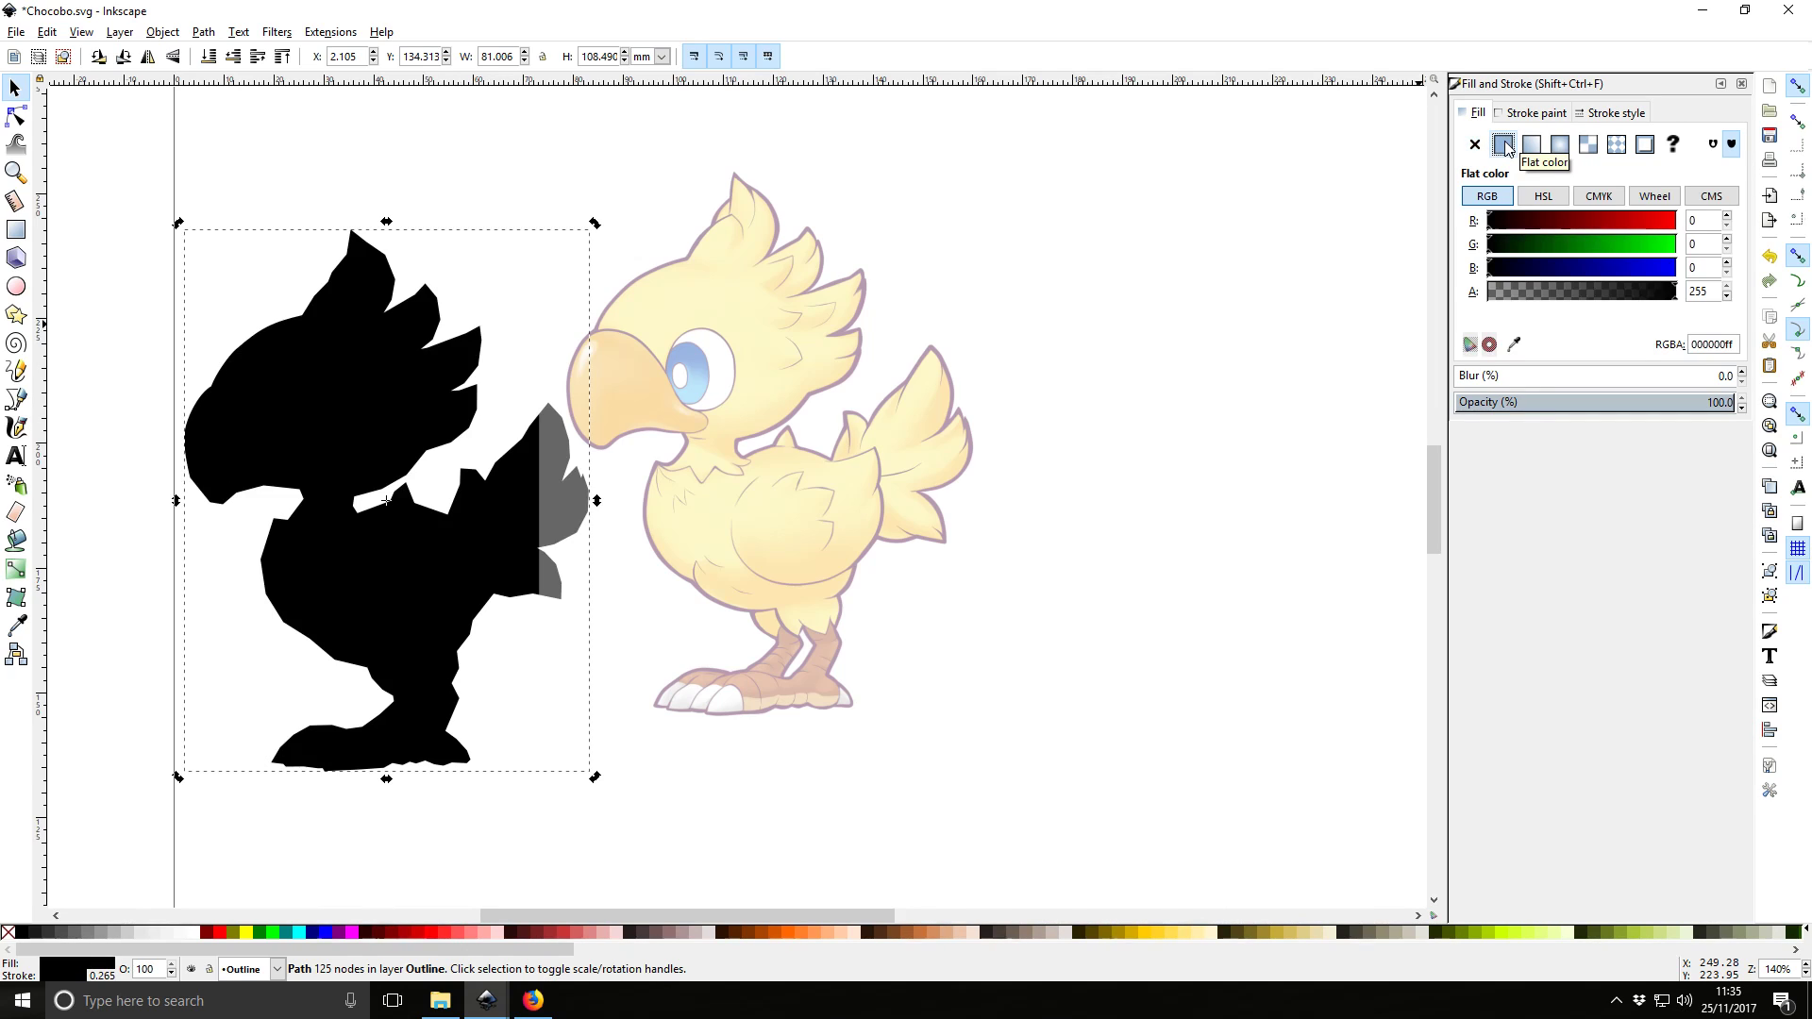
click(1514, 344)
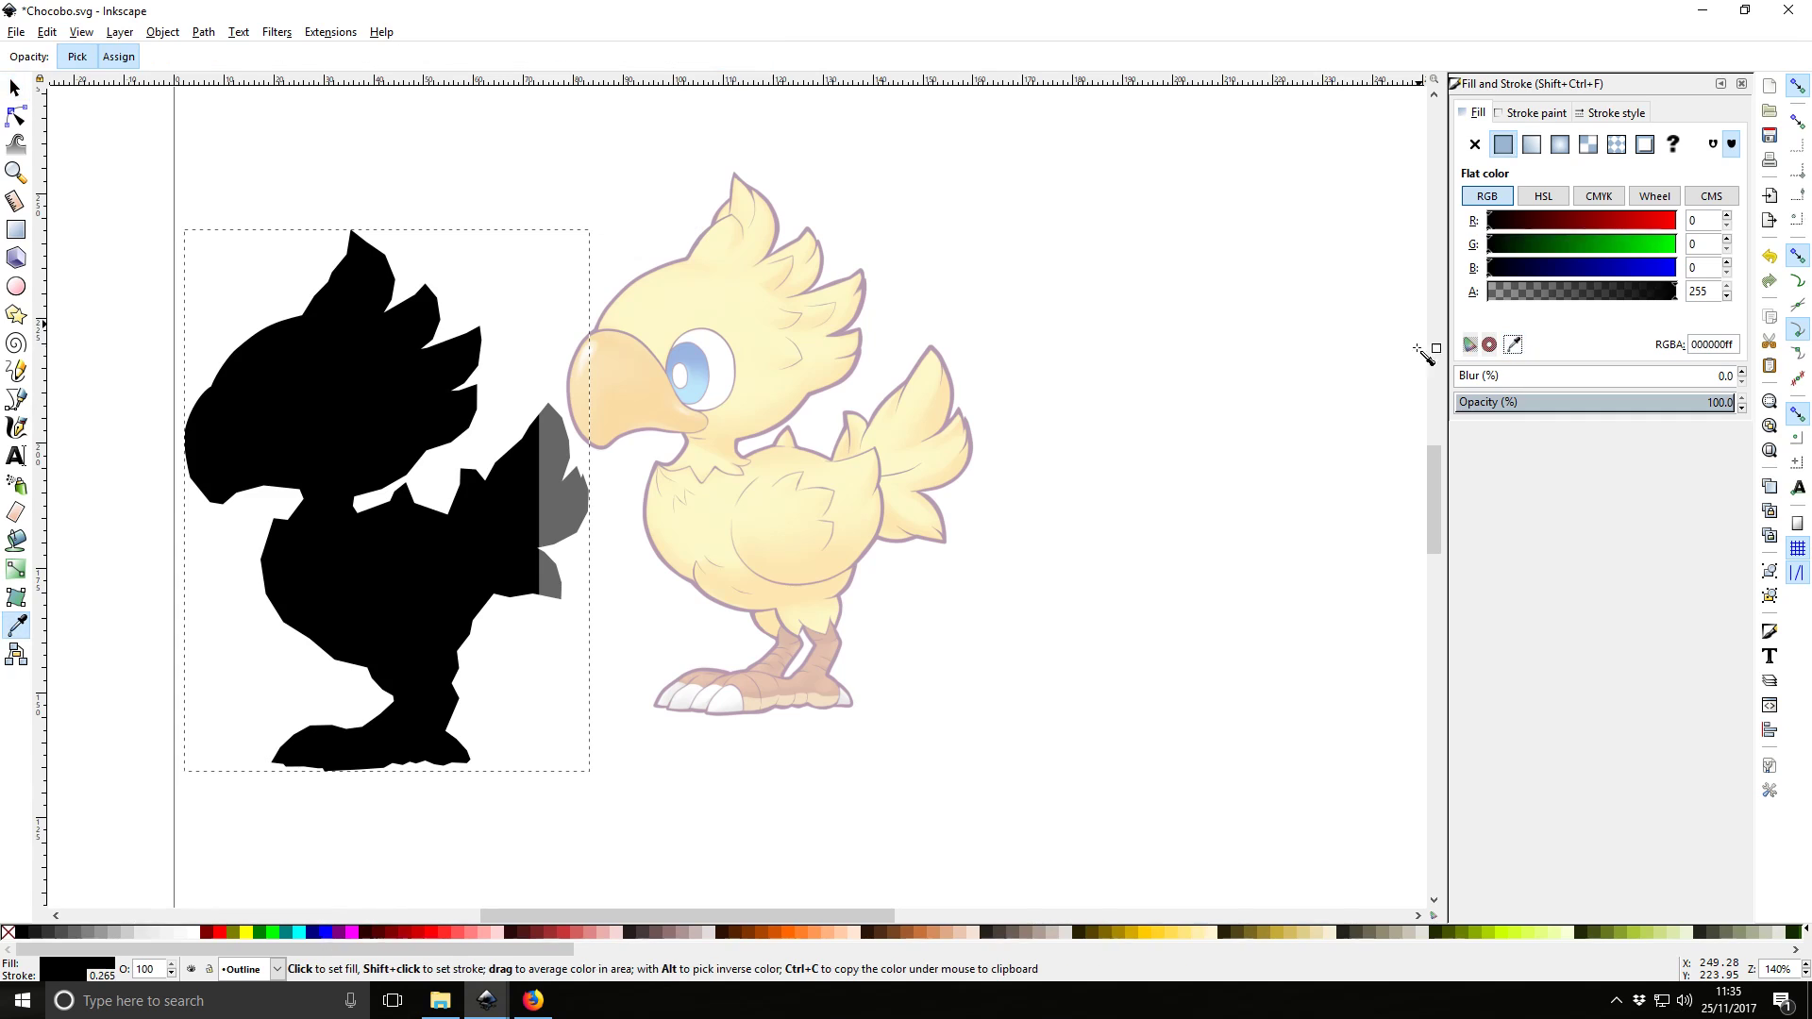
click(740, 528)
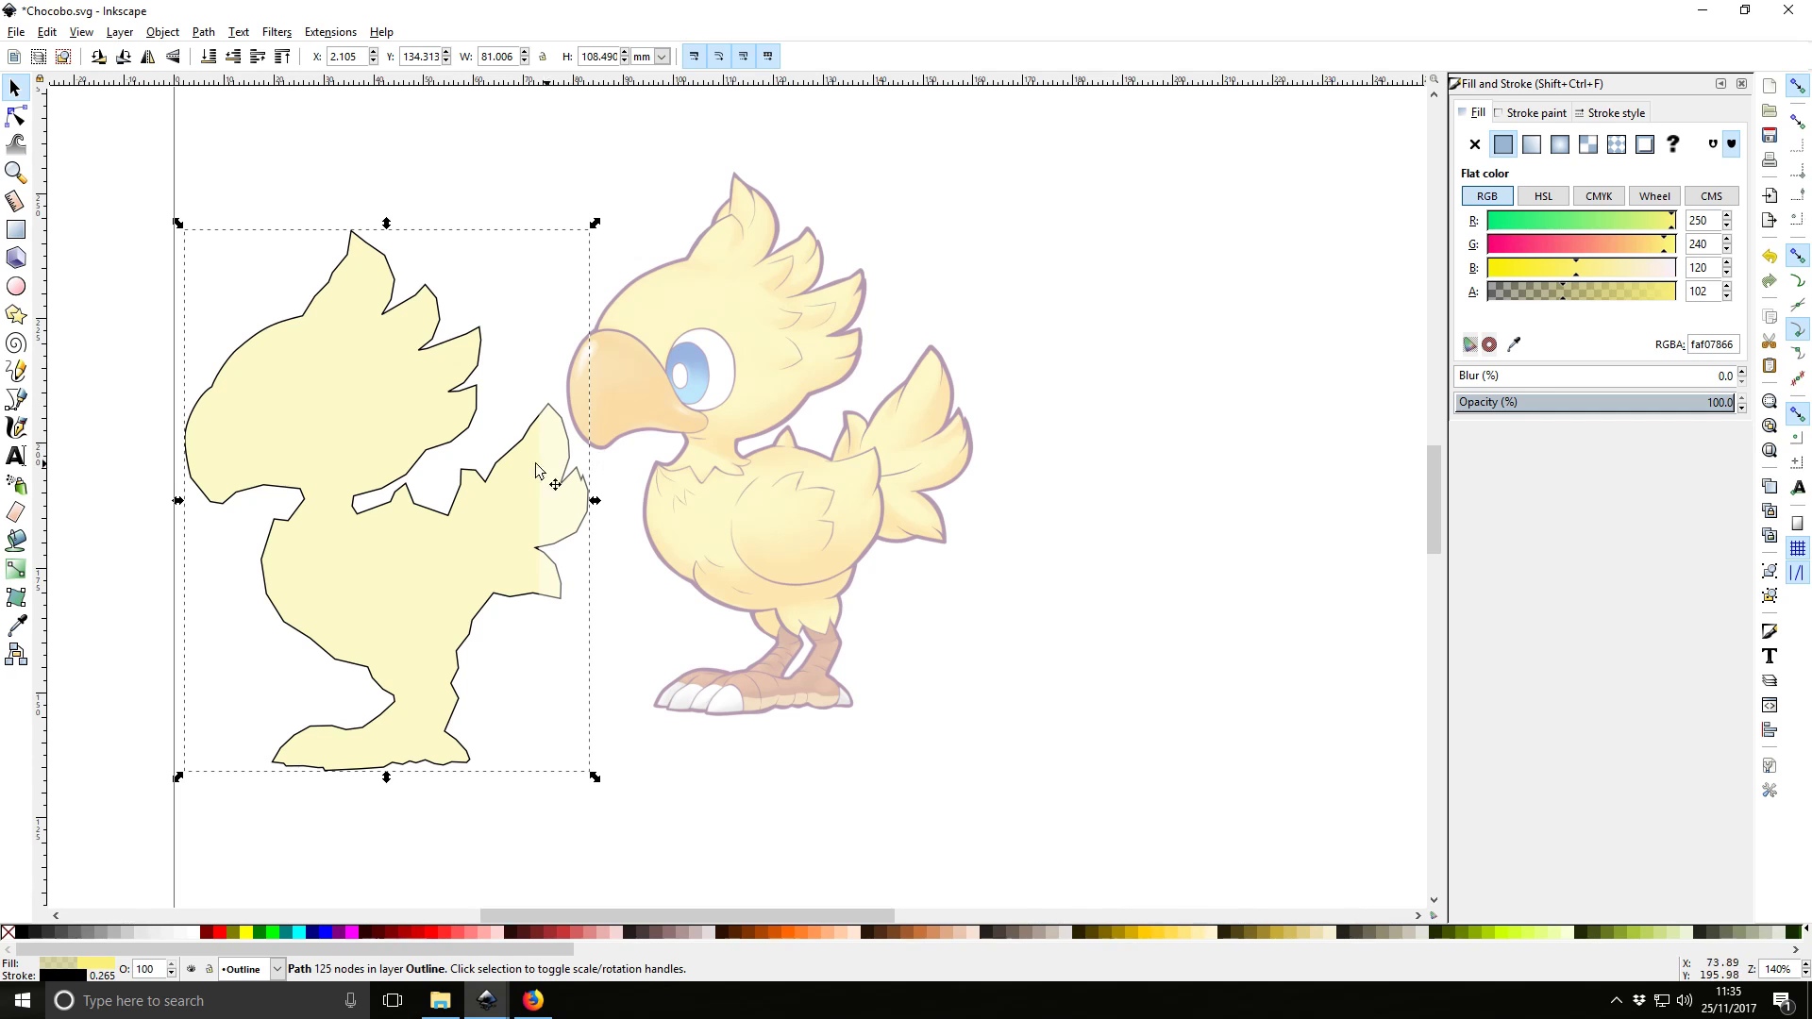
Raise the fill's alpha to 255 and move the path clear of the bitmap, to about X -10.6 mm, Y 135.6 mm
mouse_move(638, 916)
mouse_down()
mouse_move(512, 916)
mouse_move(553, 916)
mouse_up()
click(276, 969)
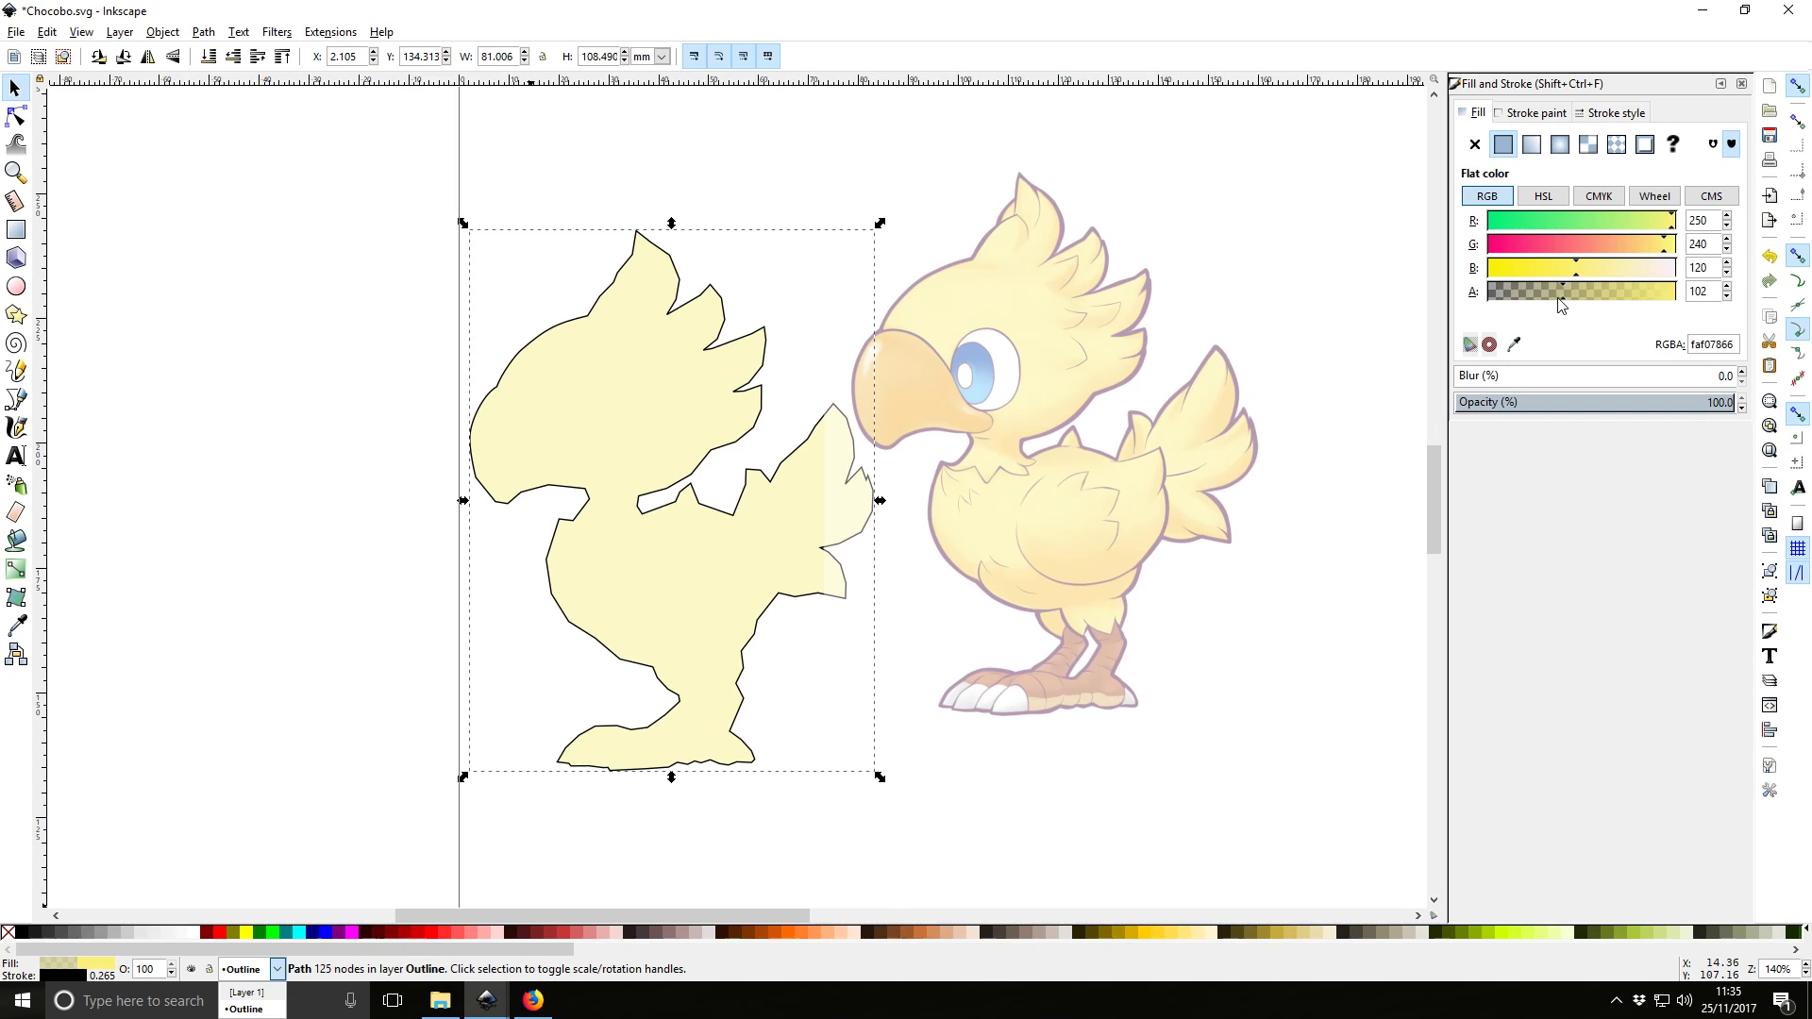
drag(1642, 309, 1689, 300)
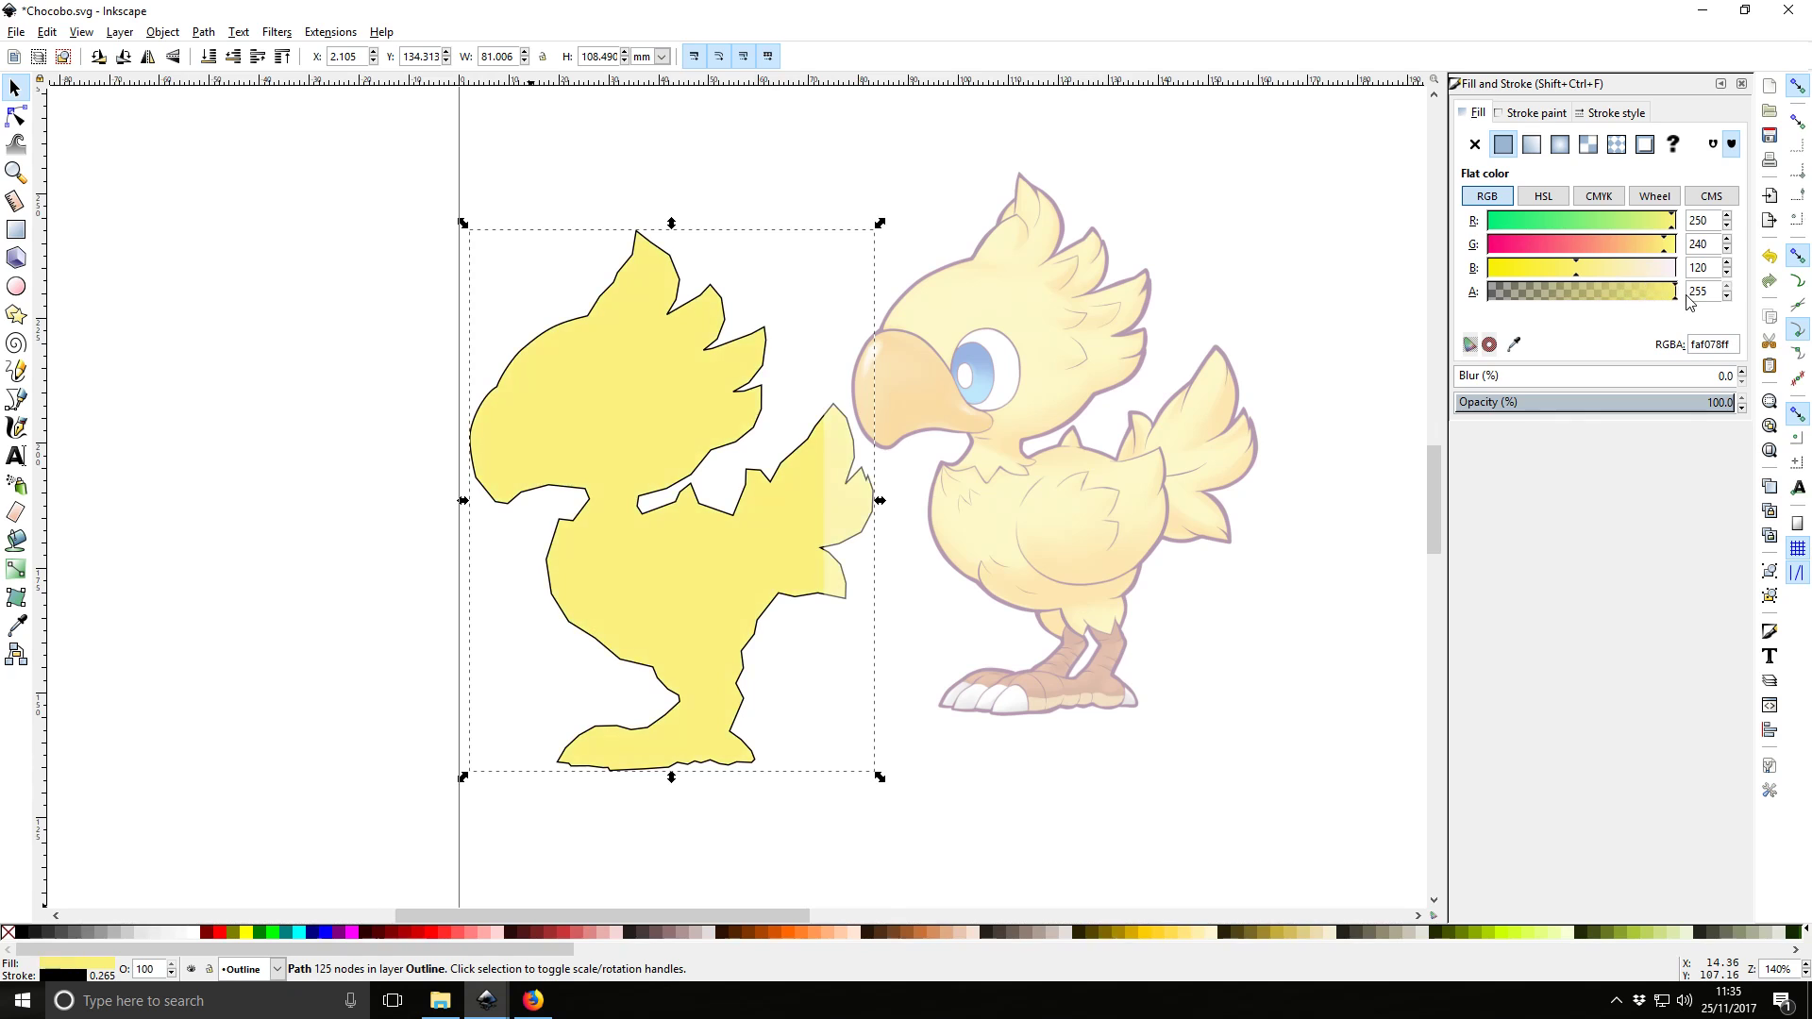
drag(907, 352, 651, 360)
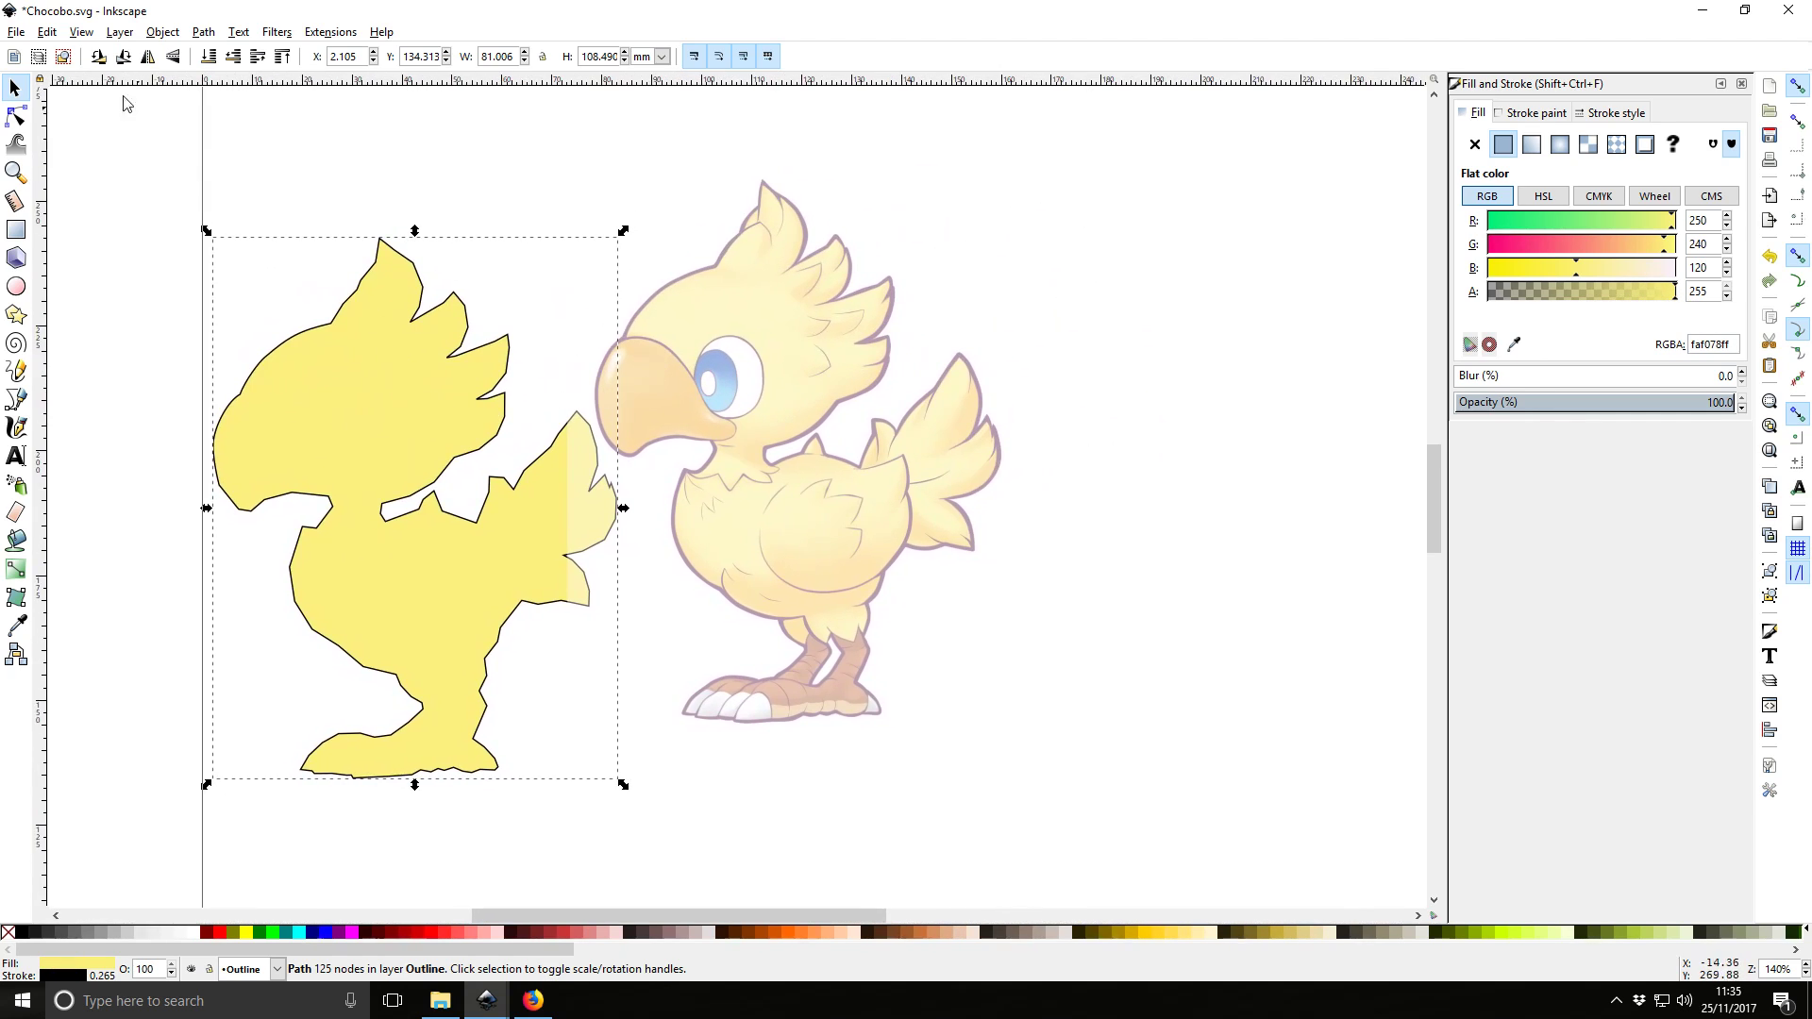
drag(333, 338, 268, 333)
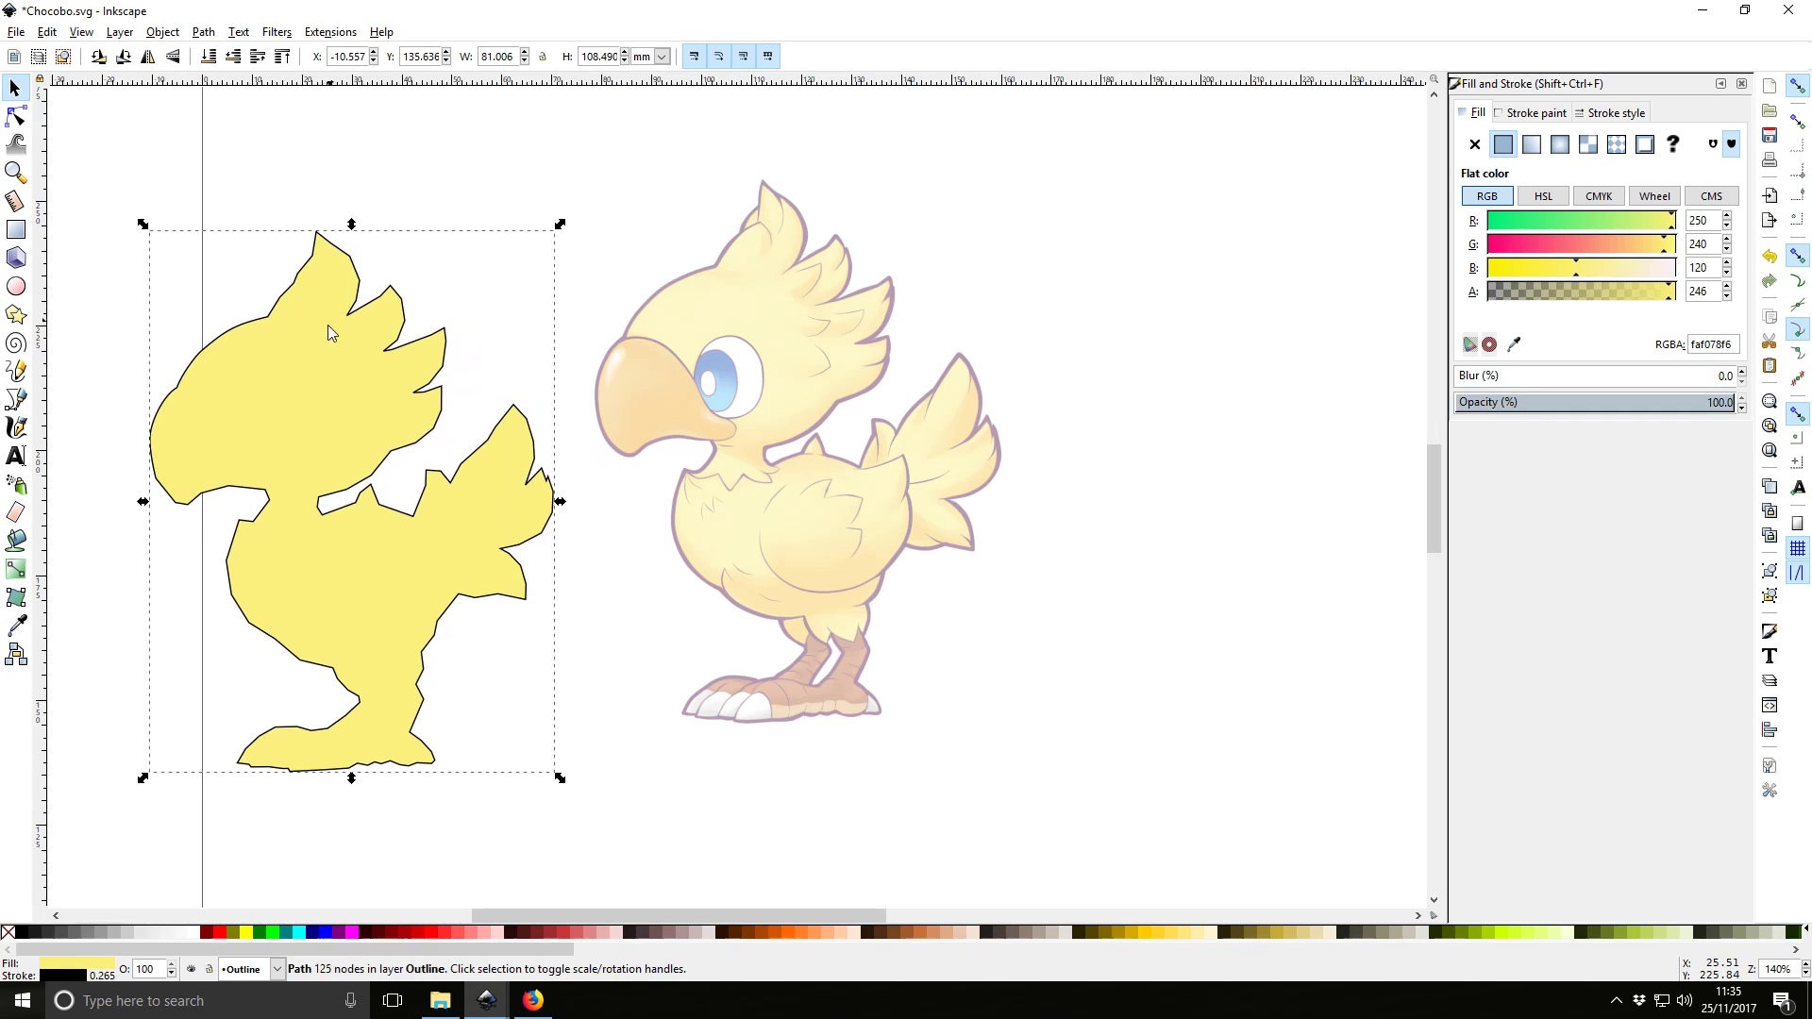
Refill the outline path with the orange-yellow sampled from the body of the large original bitmap beside the page (#FBC53E)
drag(621, 354, 1088, 376)
scroll(574, 506, down, 2)
click(400, 490)
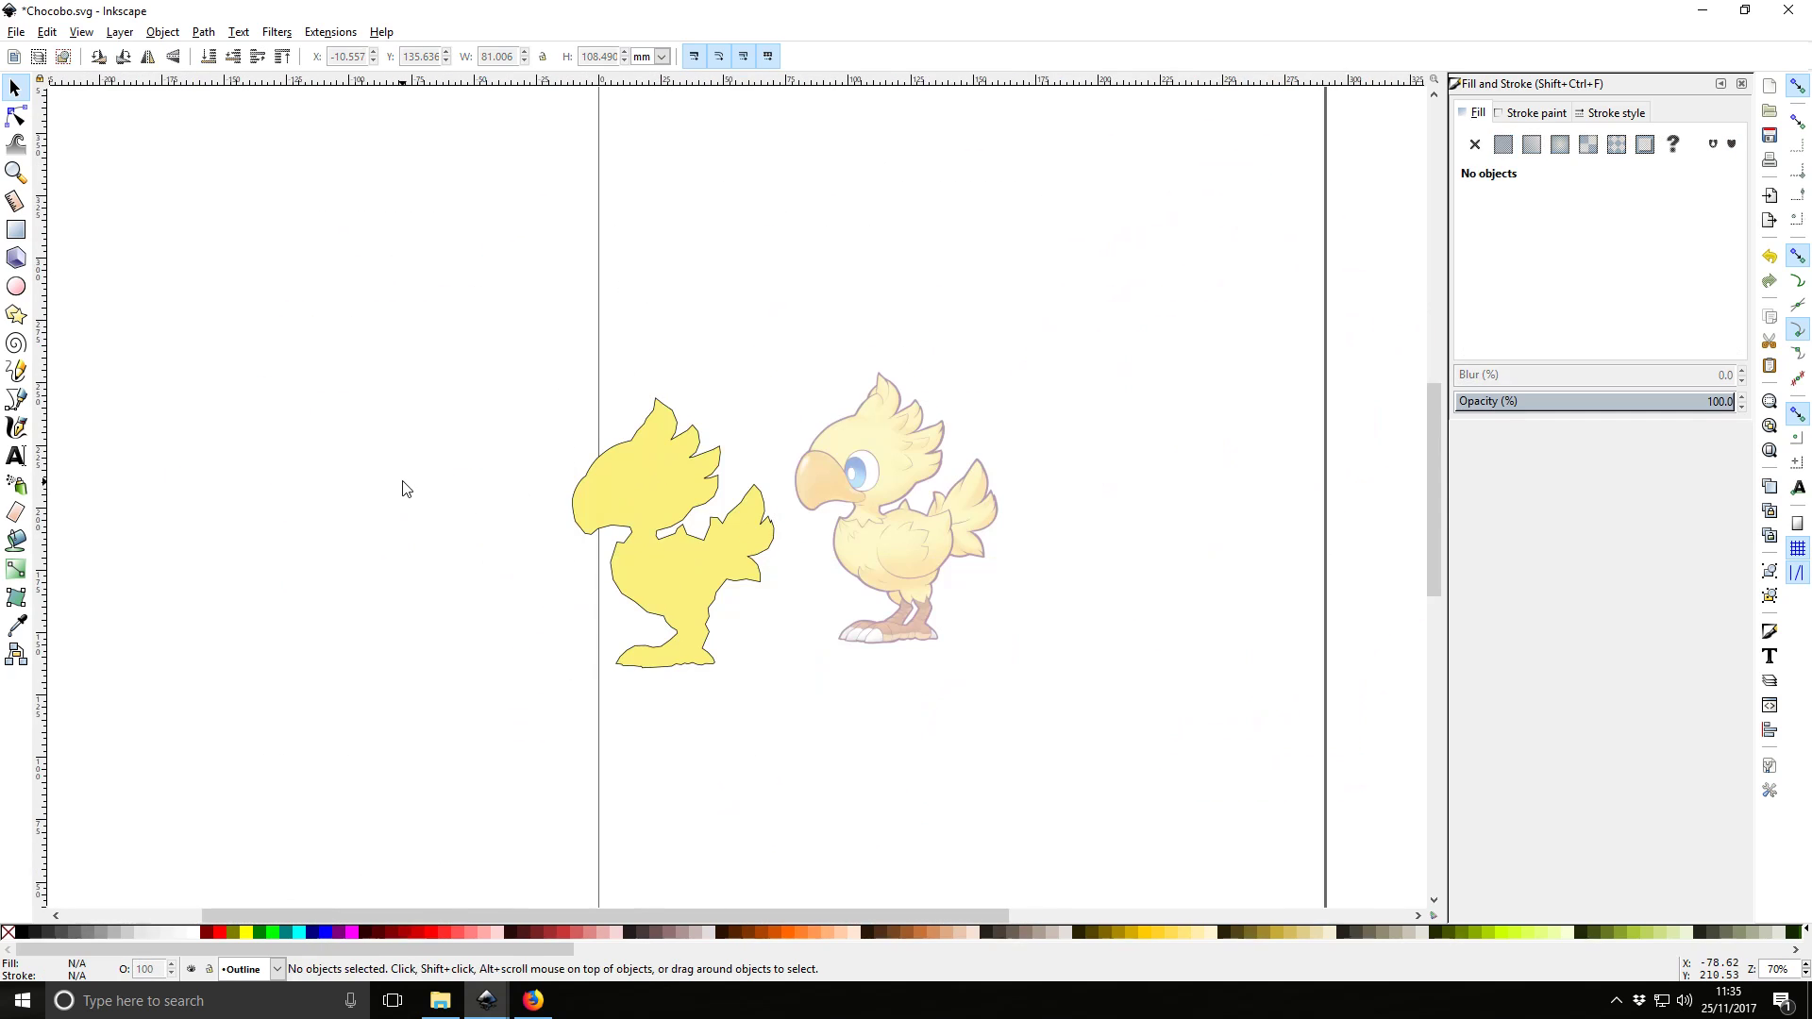
drag(378, 486, 320, 412)
scroll(235, 437, down, 2)
scroll(320, 412, up, 3)
scroll(320, 411, left, 5)
click(382, 547)
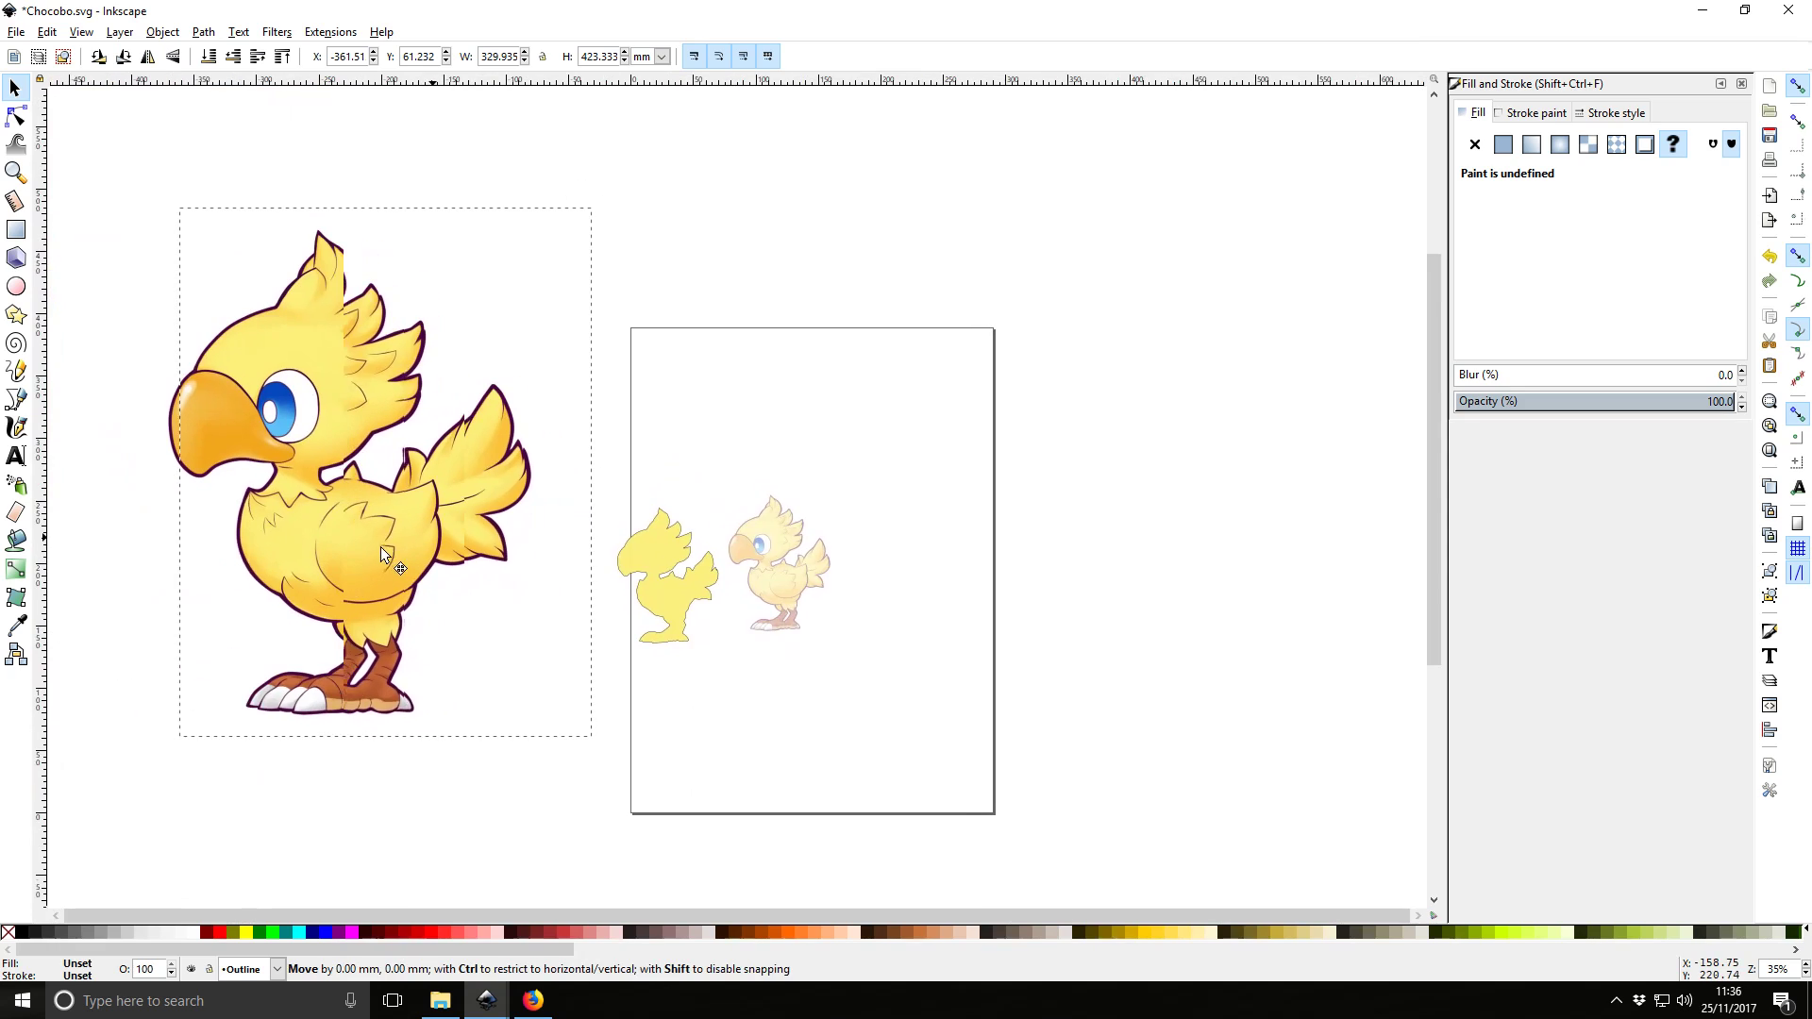
click(615, 574)
click(1514, 343)
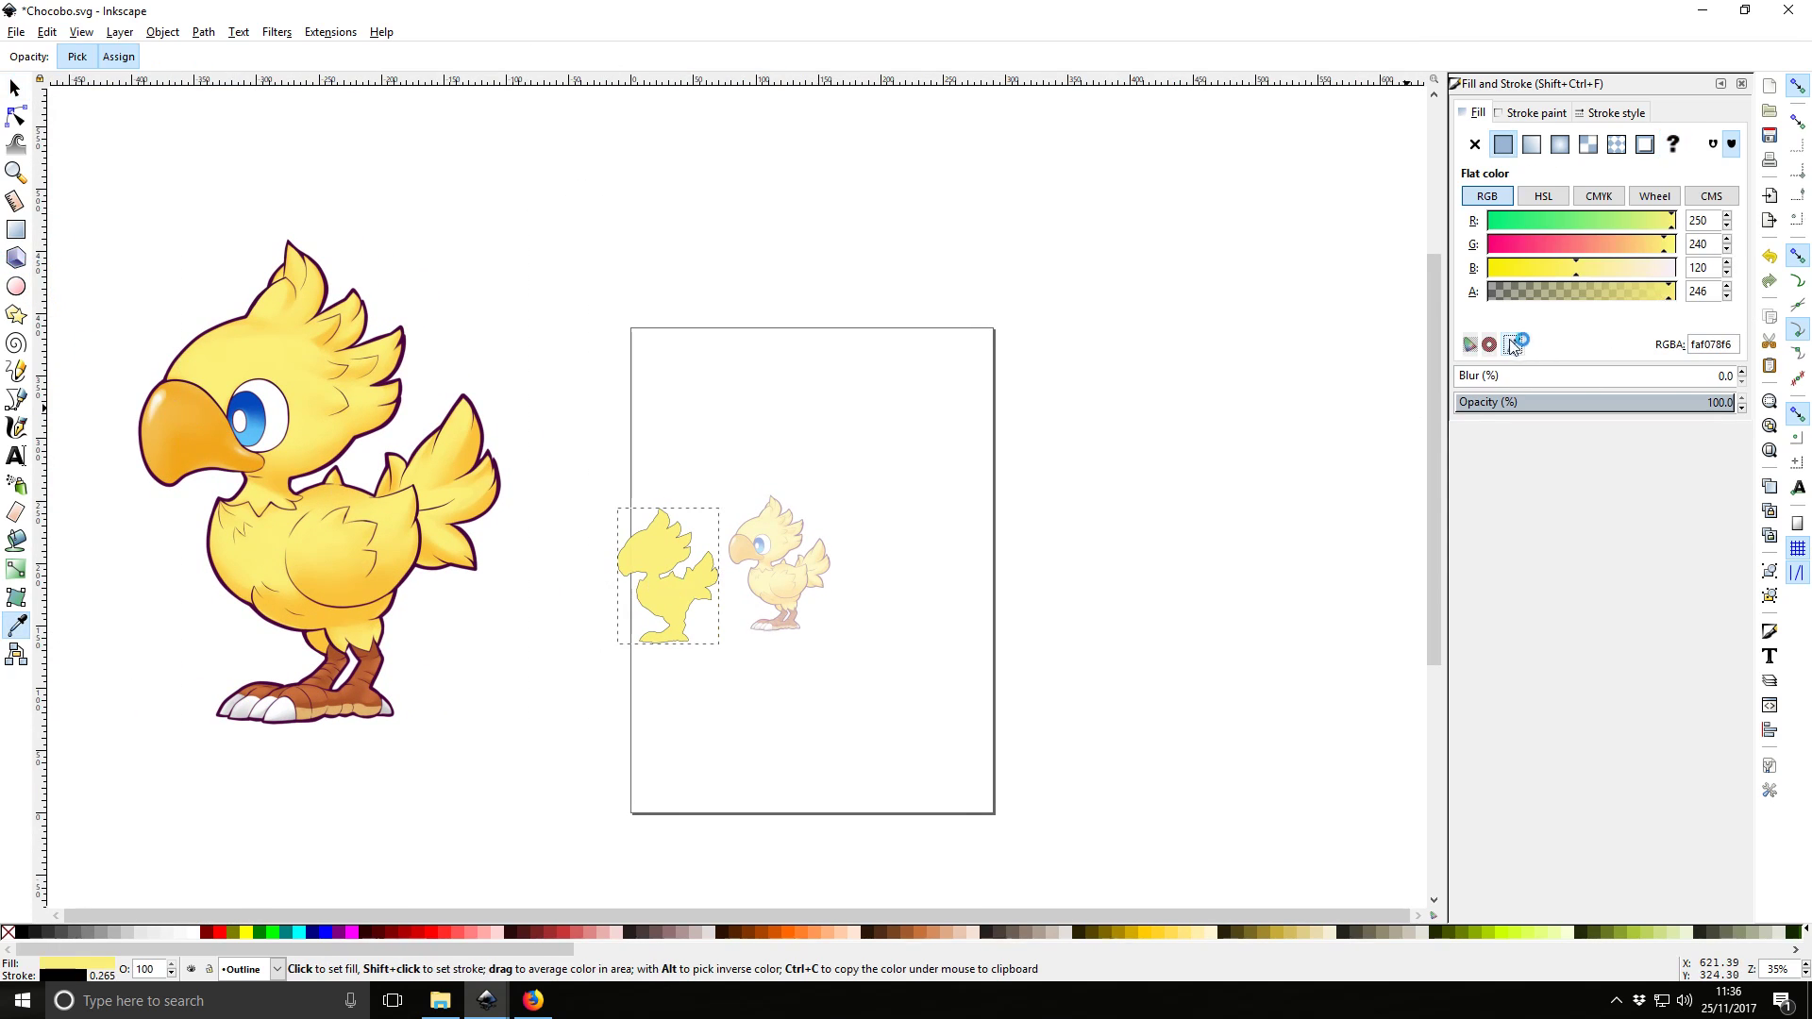
click(343, 595)
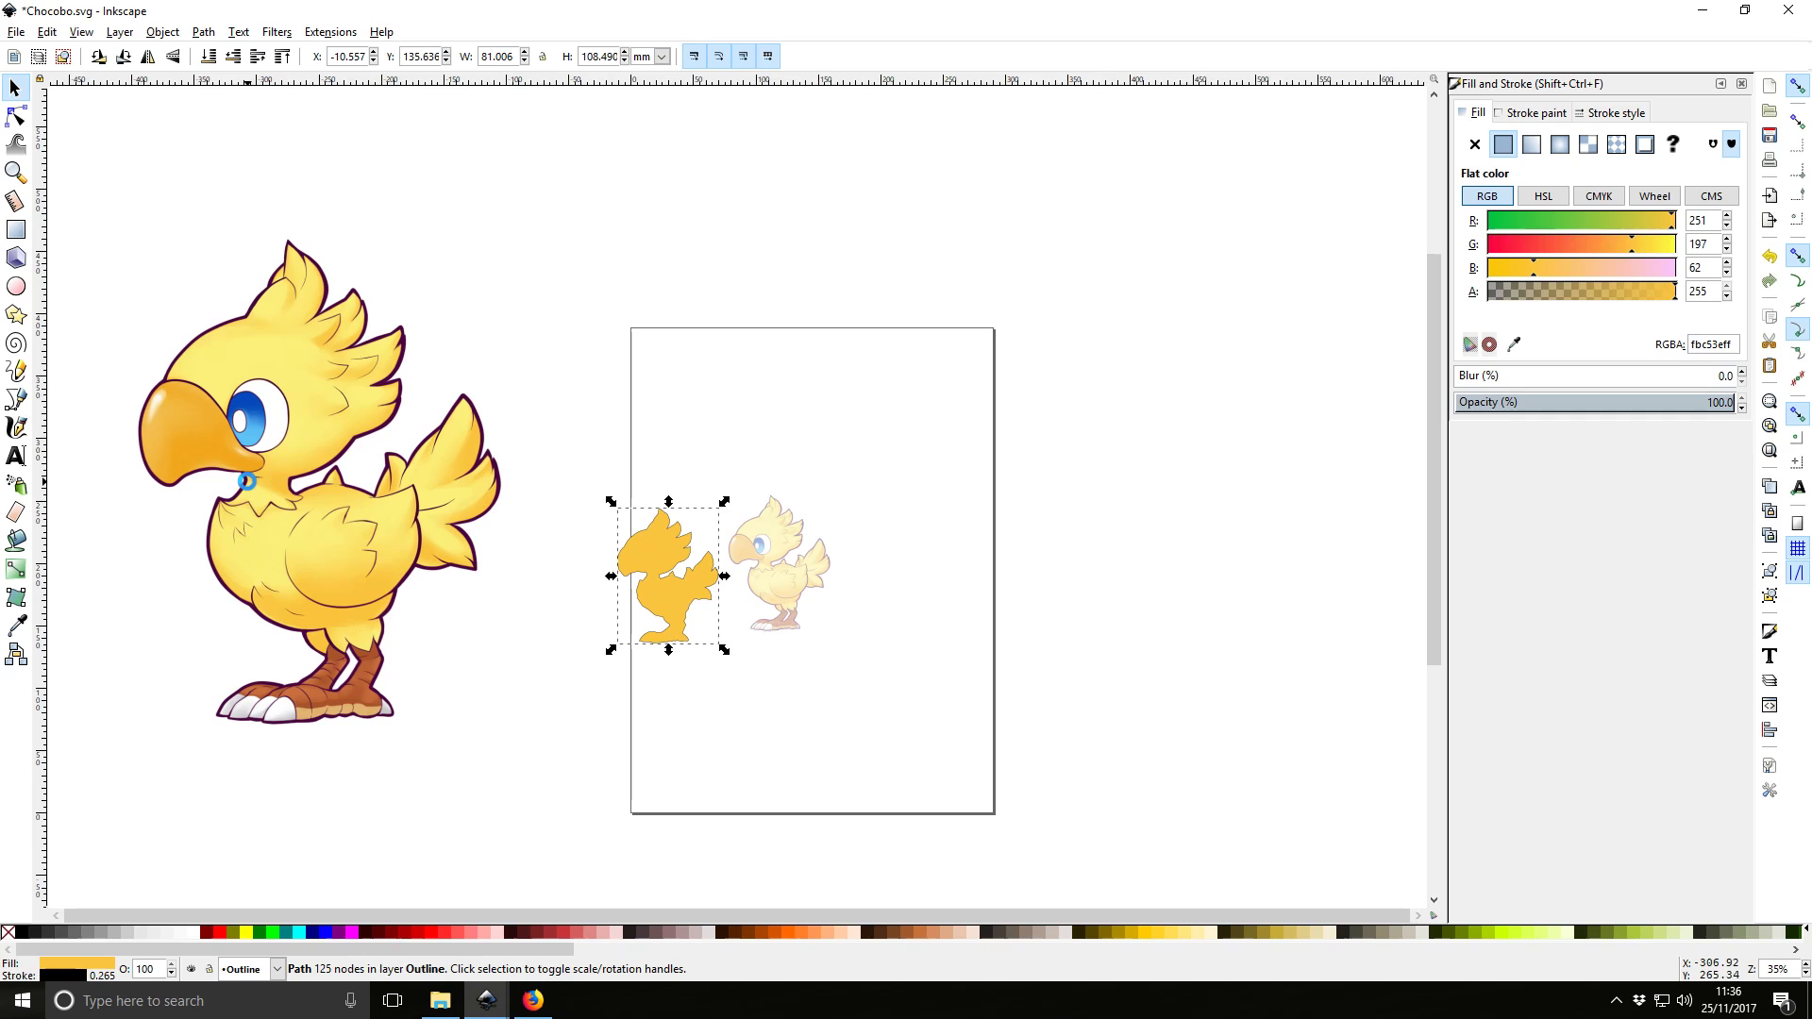
Delete the large original chocobo bitmap beside the page
click(280, 503)
key(Delete)
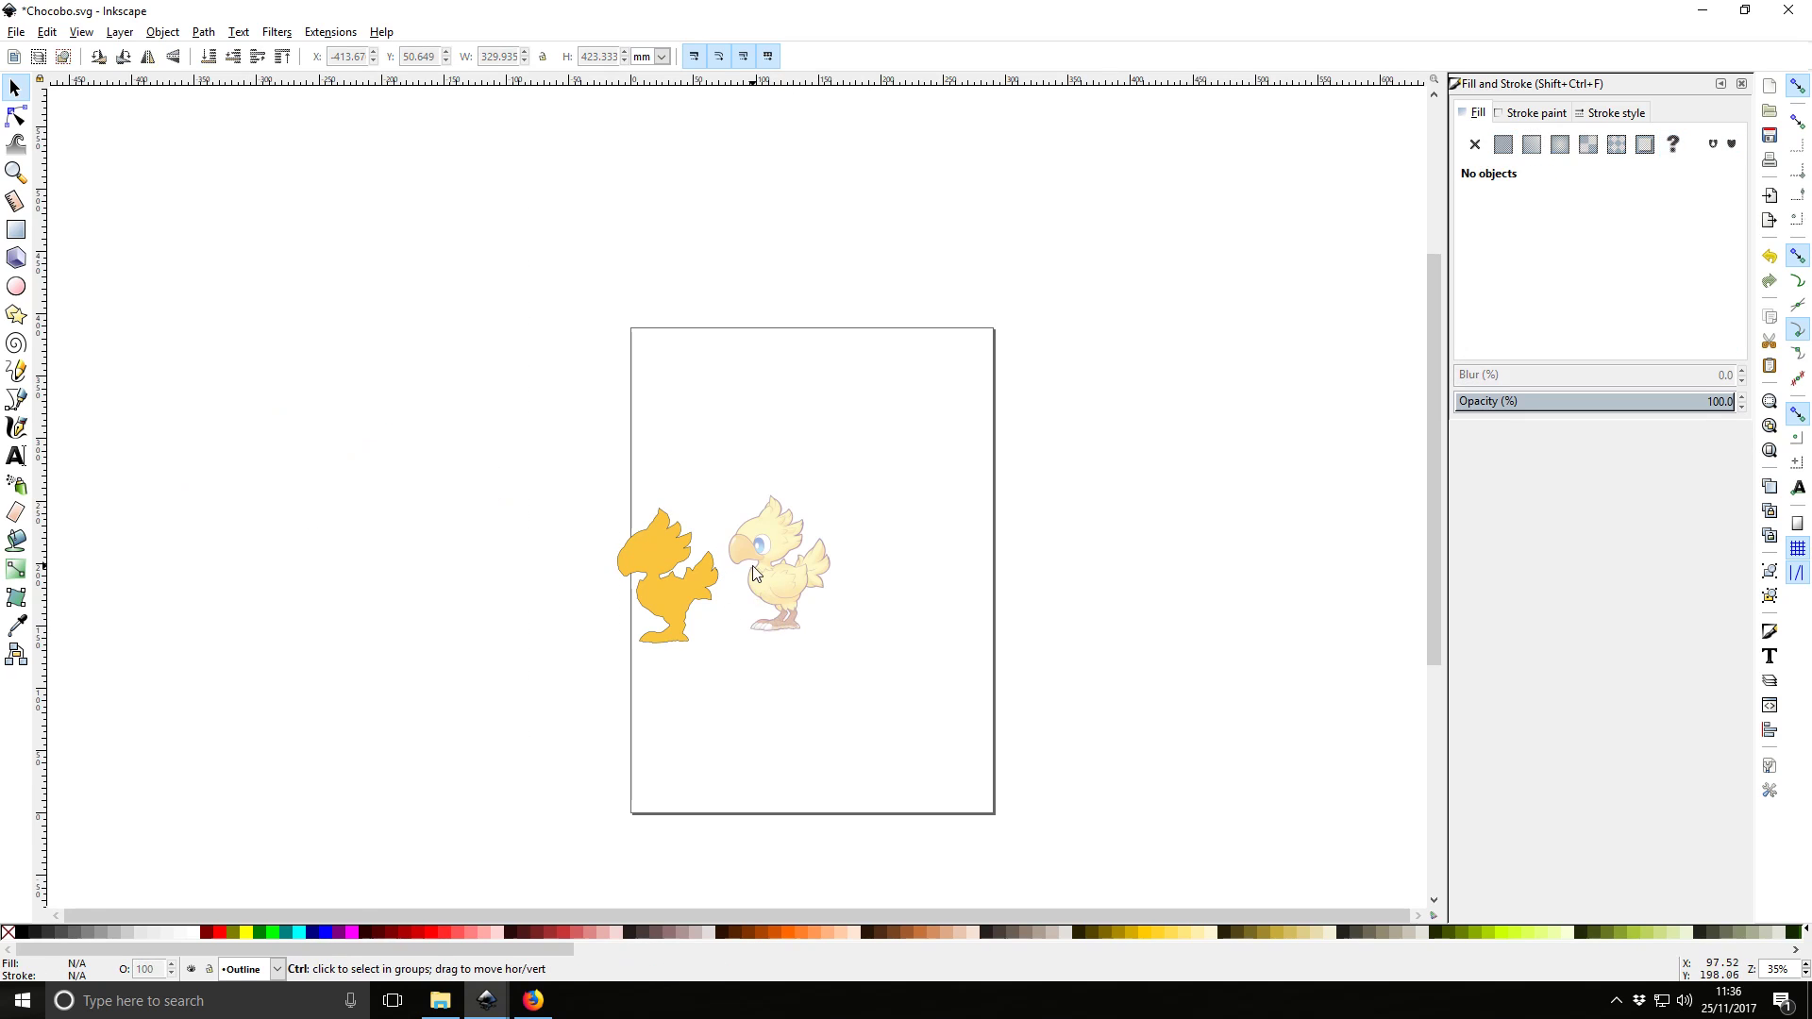
Refill the outline path with the yellow sampled from the faded bitmap's body (#FAEB76) and set its alpha to 255
scroll(753, 573, up, 3)
click(566, 610)
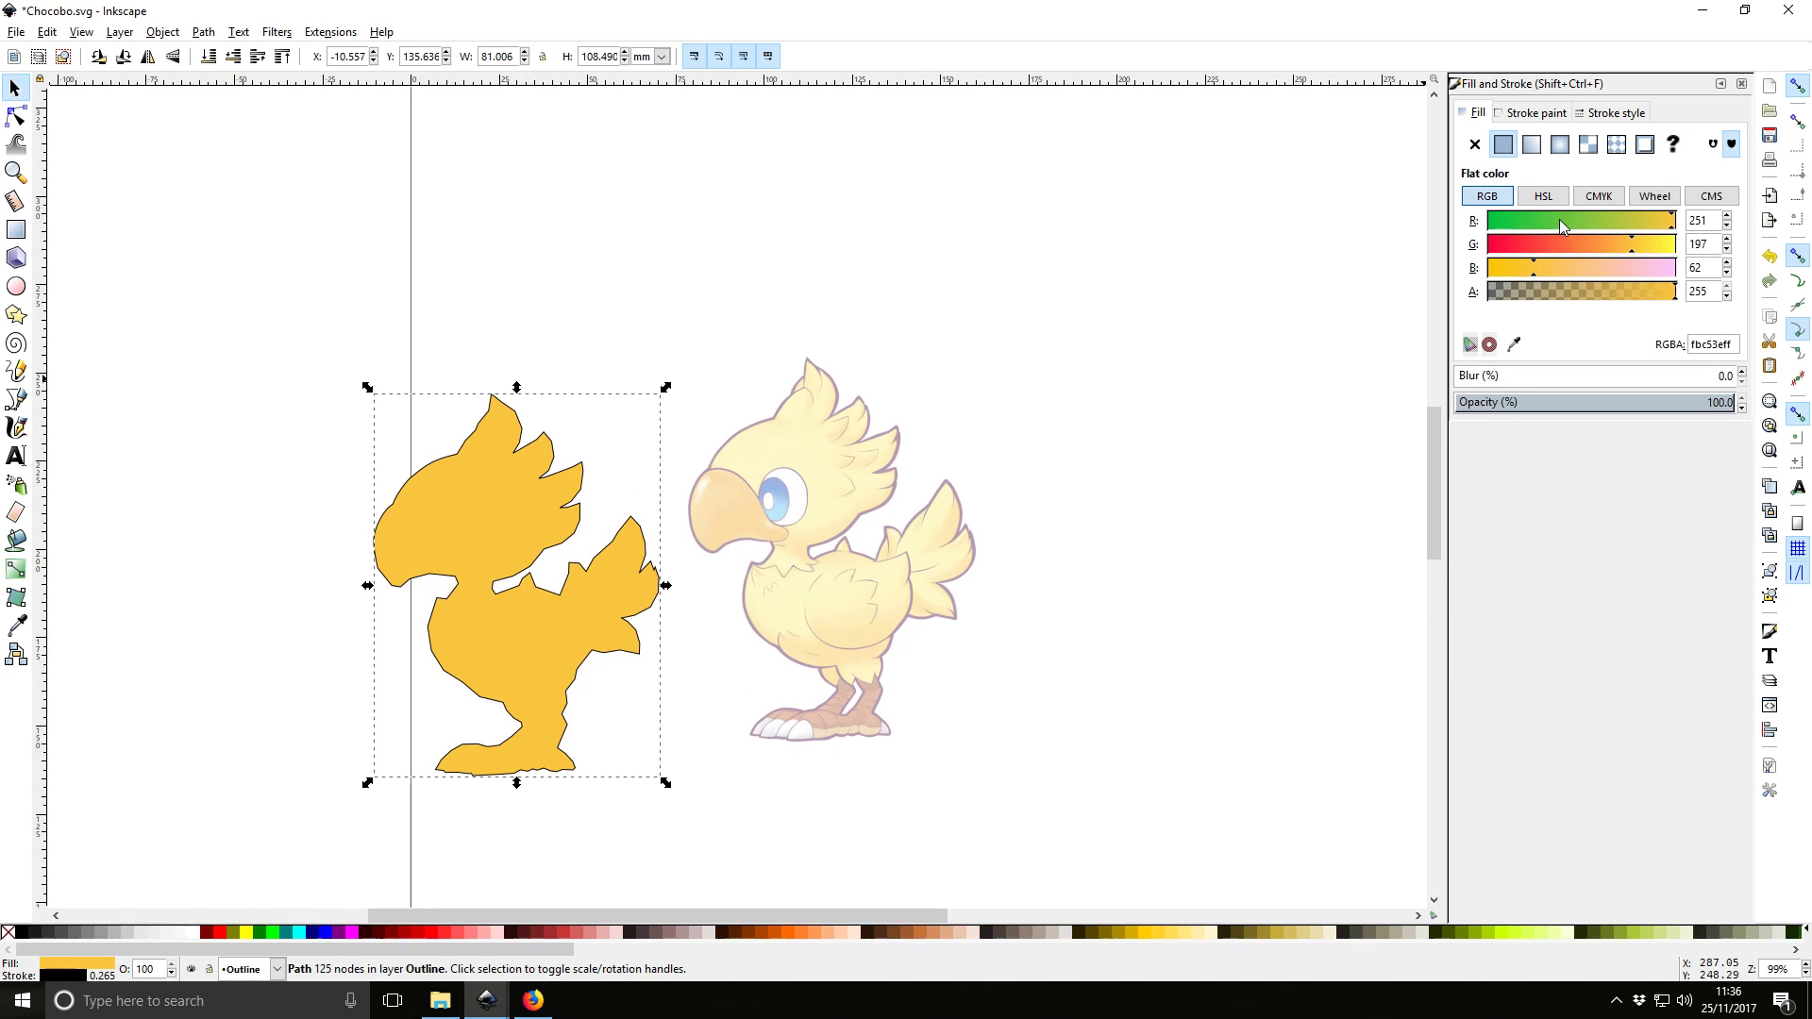
click(1515, 346)
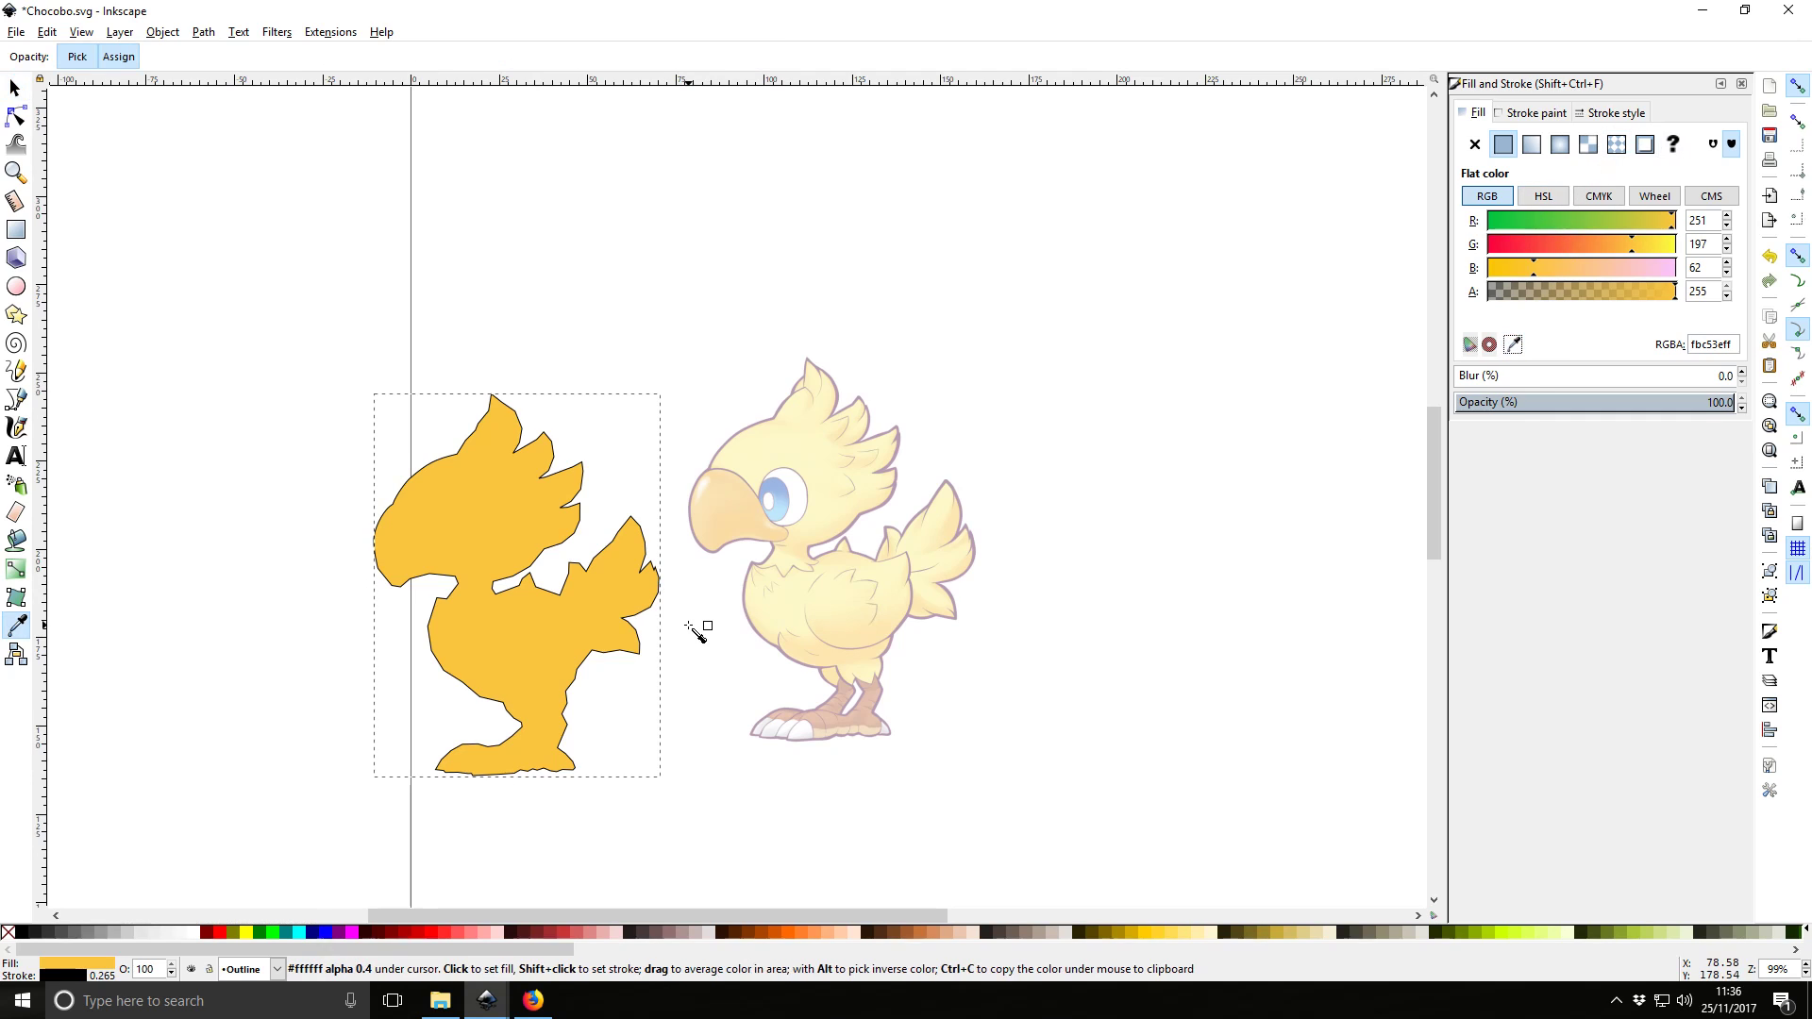
click(840, 597)
drag(1563, 292, 1676, 292)
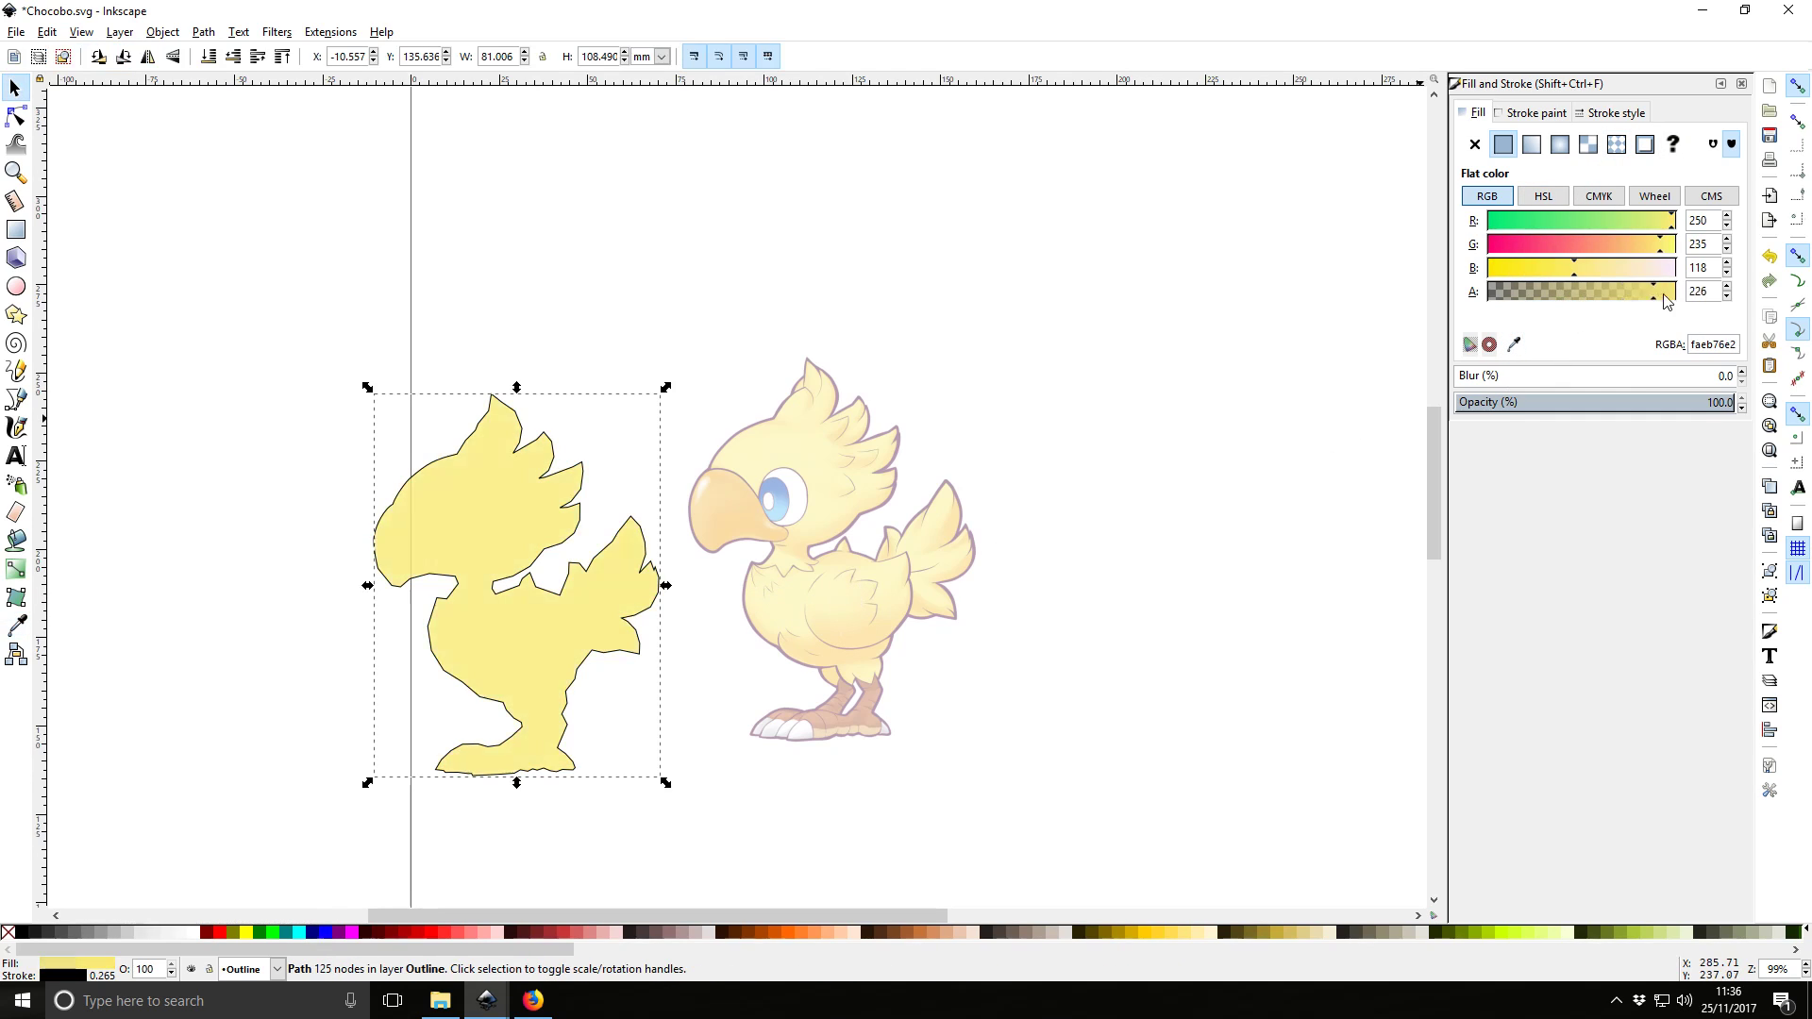
Colour the path's stroke with the dark purple sampled from the bitmap's outline (#4B033F) and set its alpha to 255
scroll(529, 655, up, 1)
scroll(582, 652, up, 1)
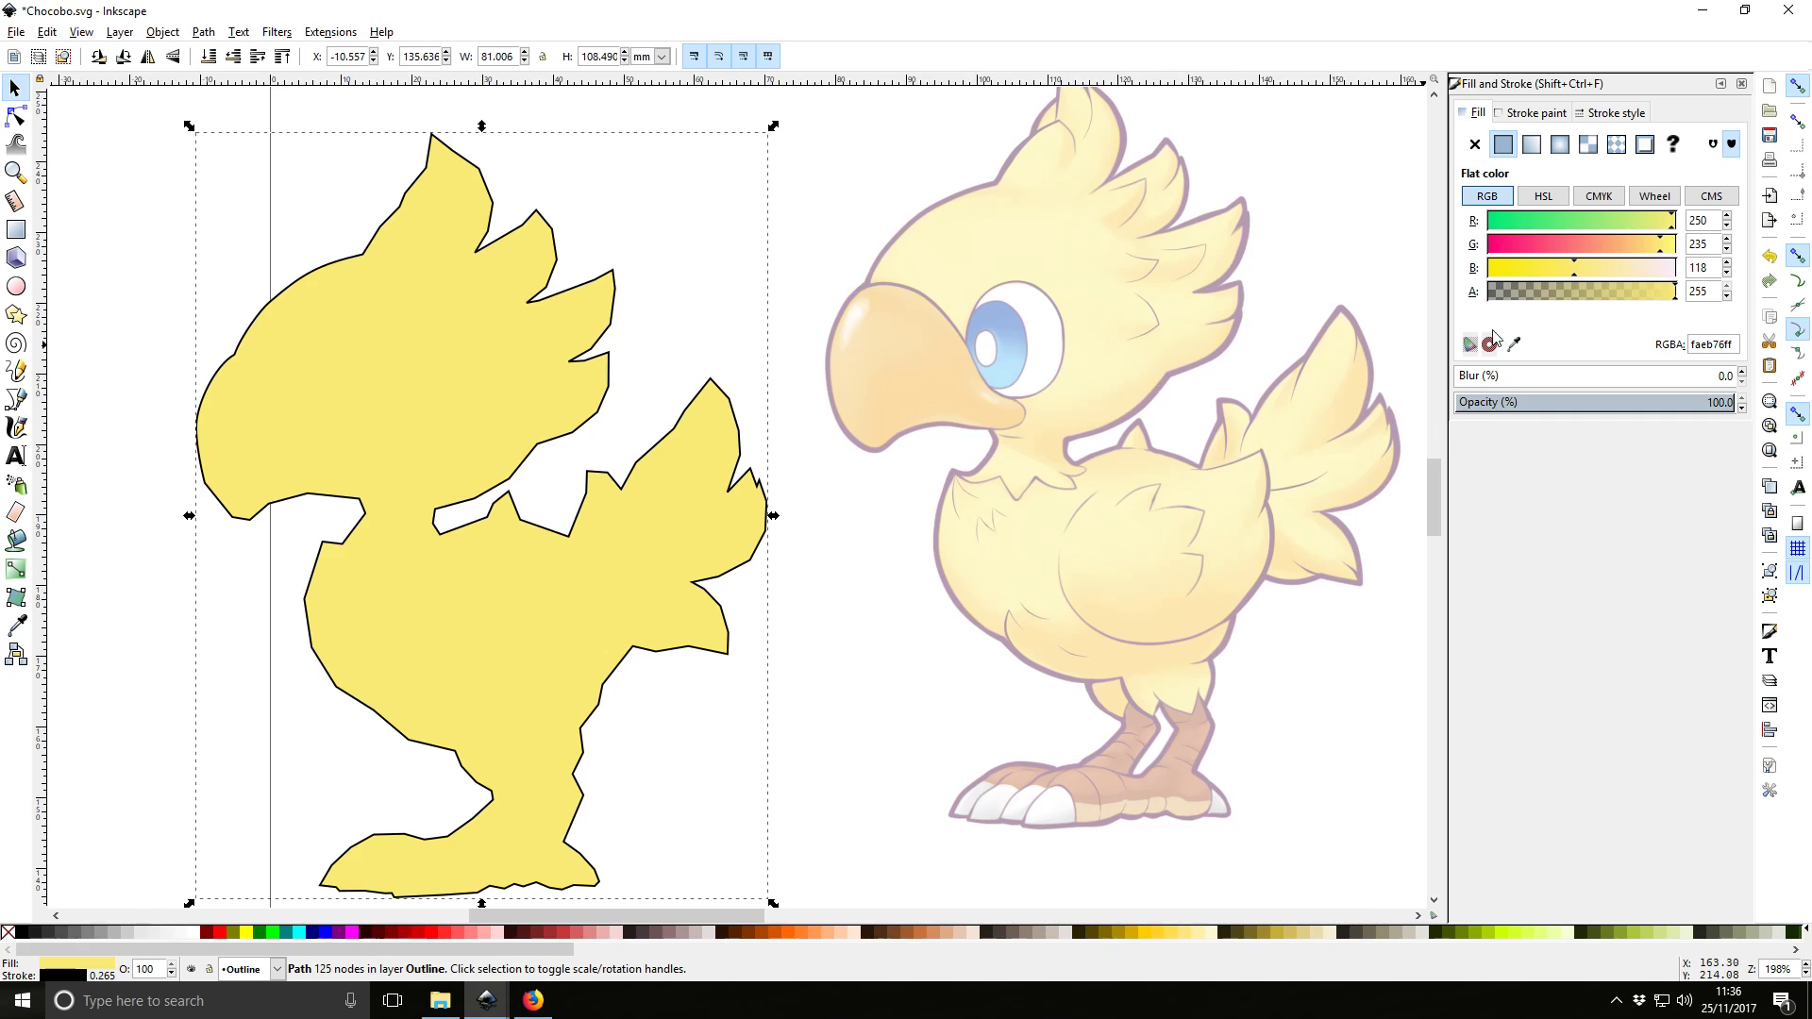
click(1523, 115)
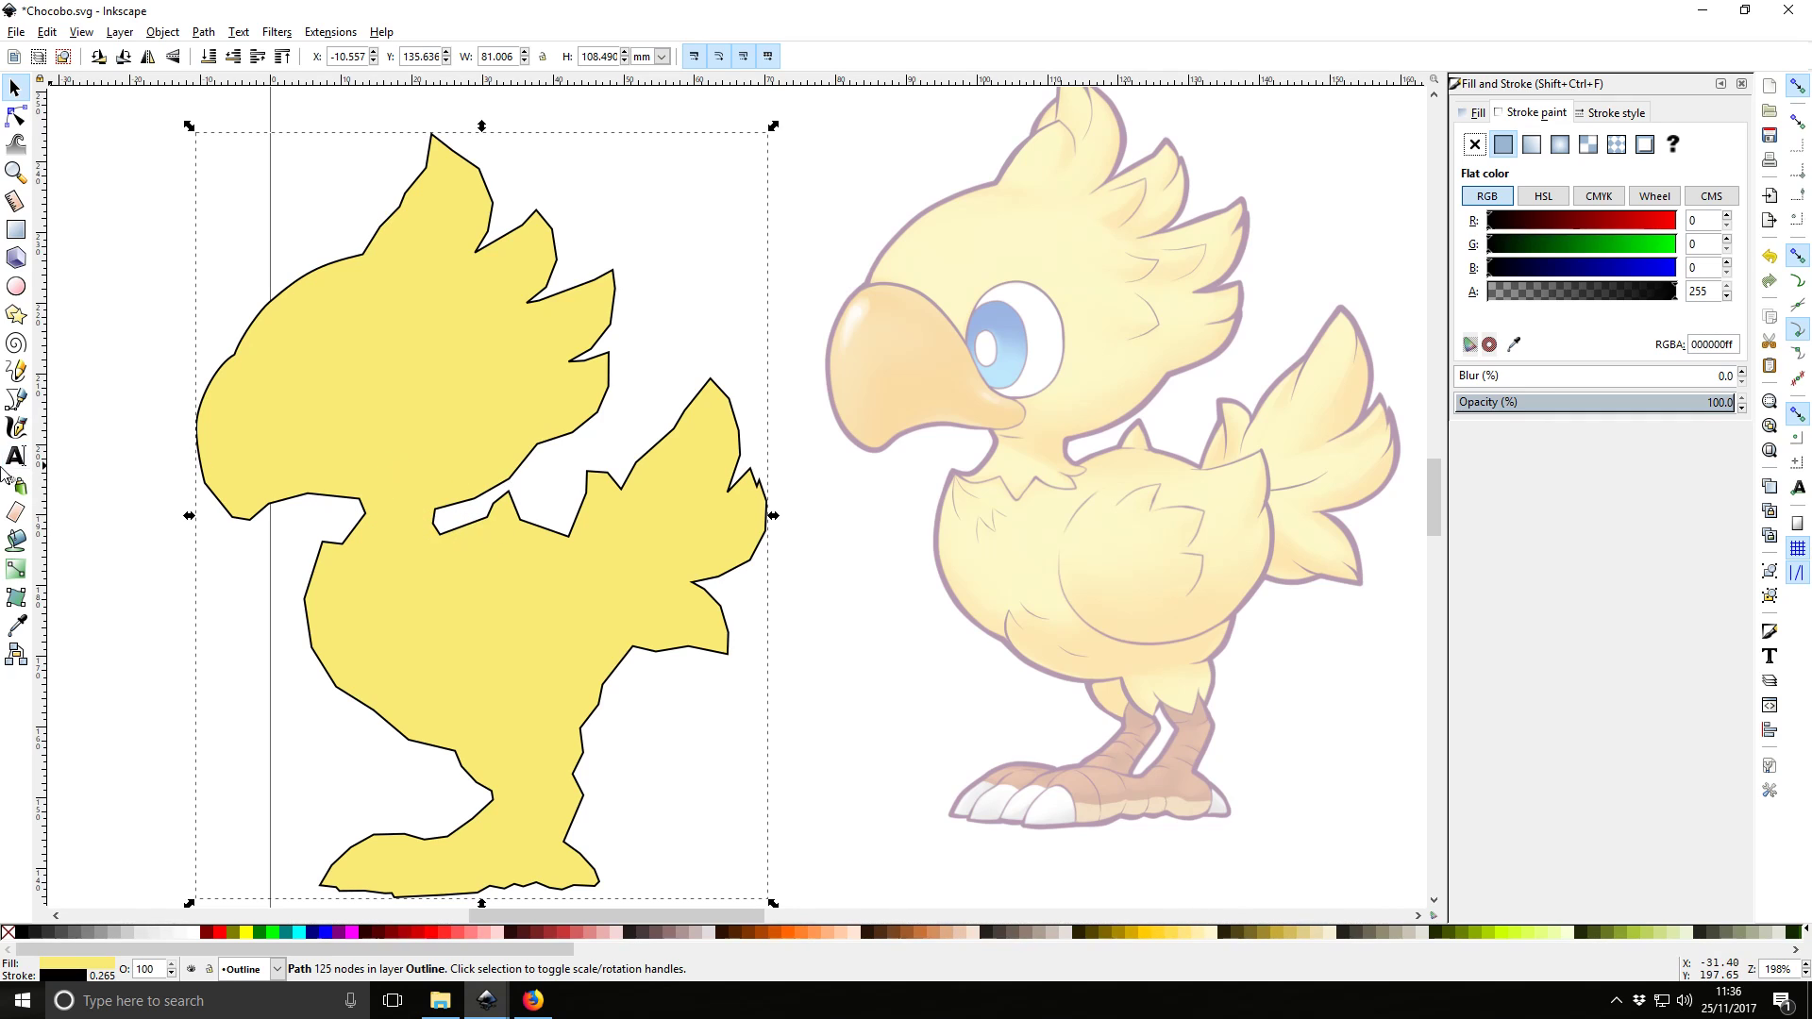
click(1513, 343)
scroll(943, 562, up, 2)
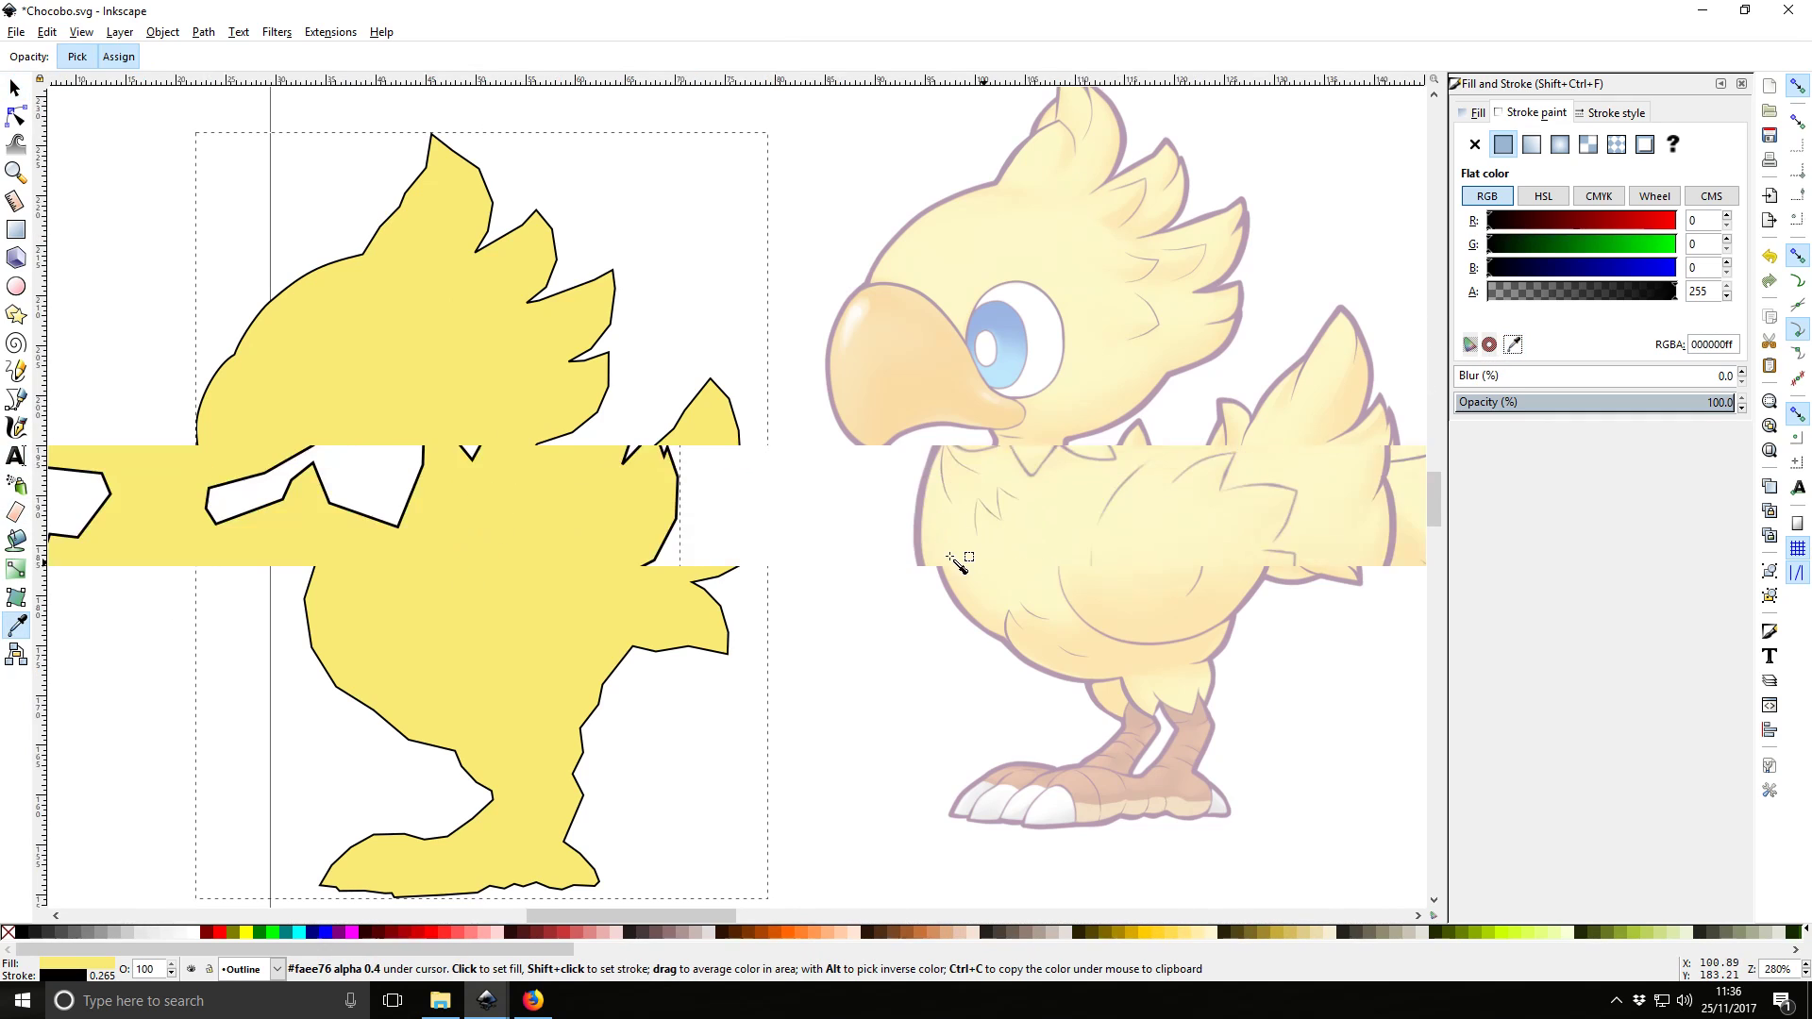
shift+click(915, 564)
key(s)
scroll(755, 557, down, 3)
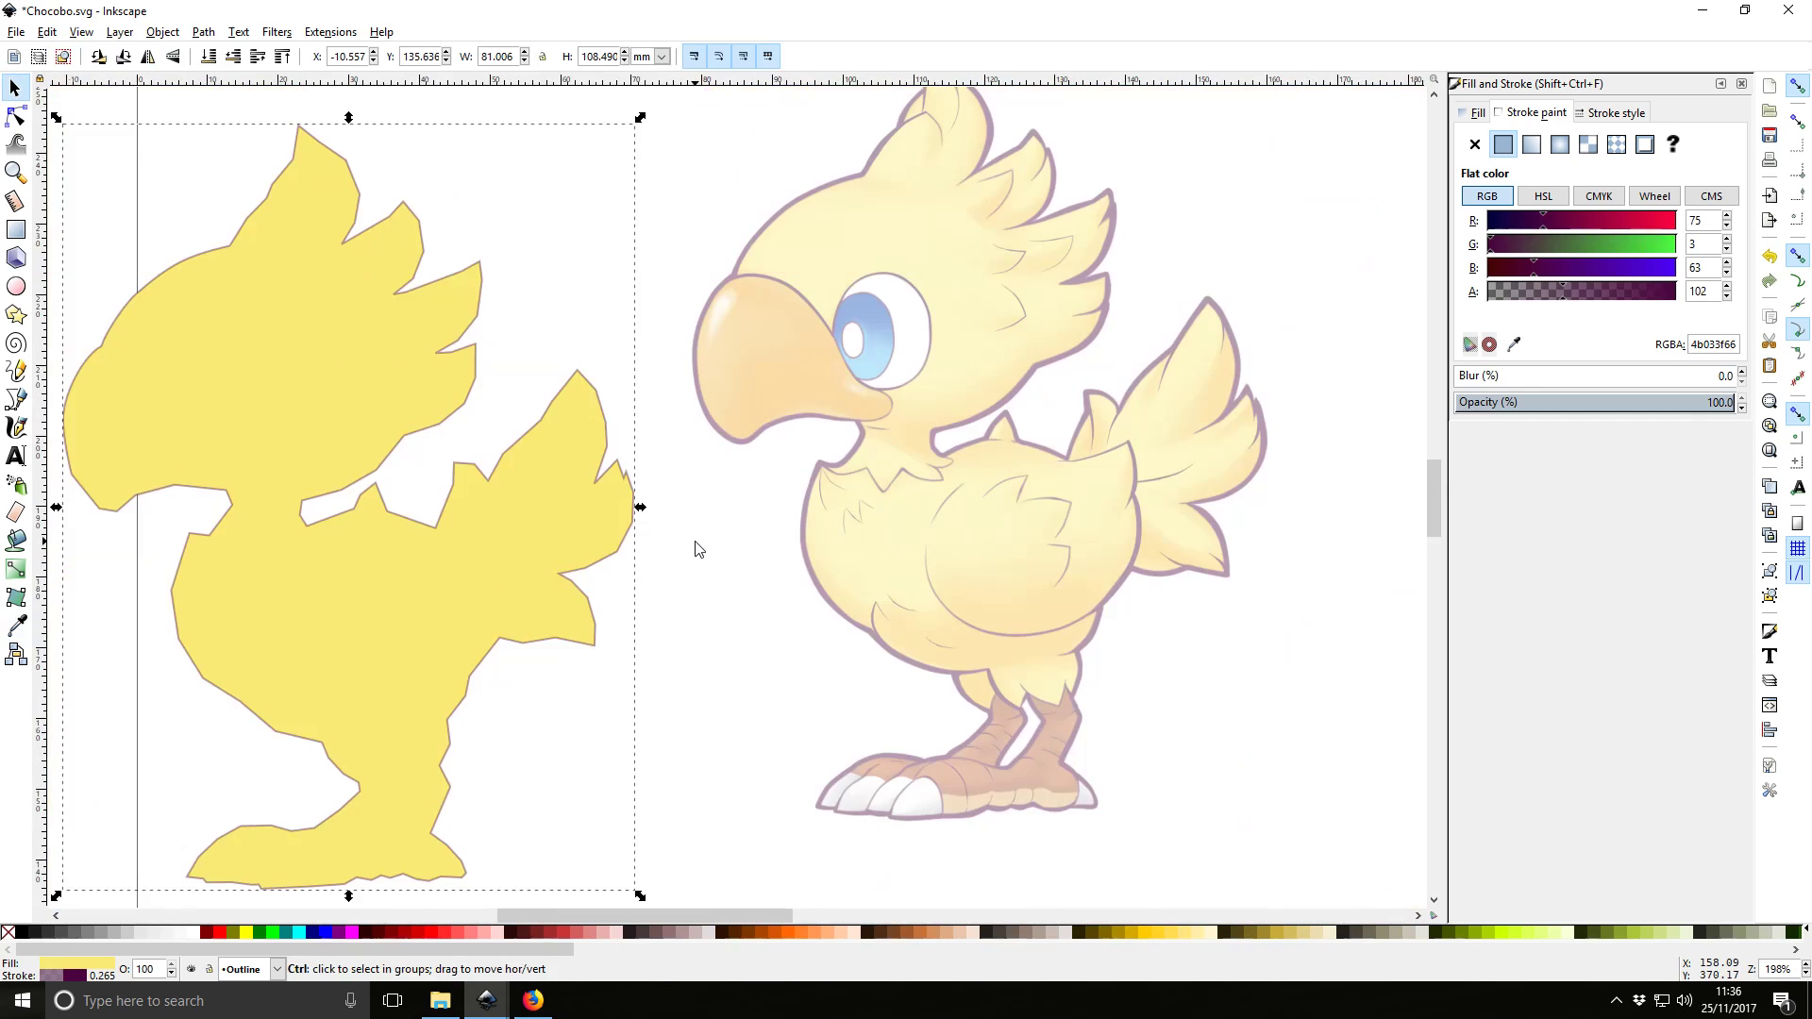
drag(1537, 298, 1685, 297)
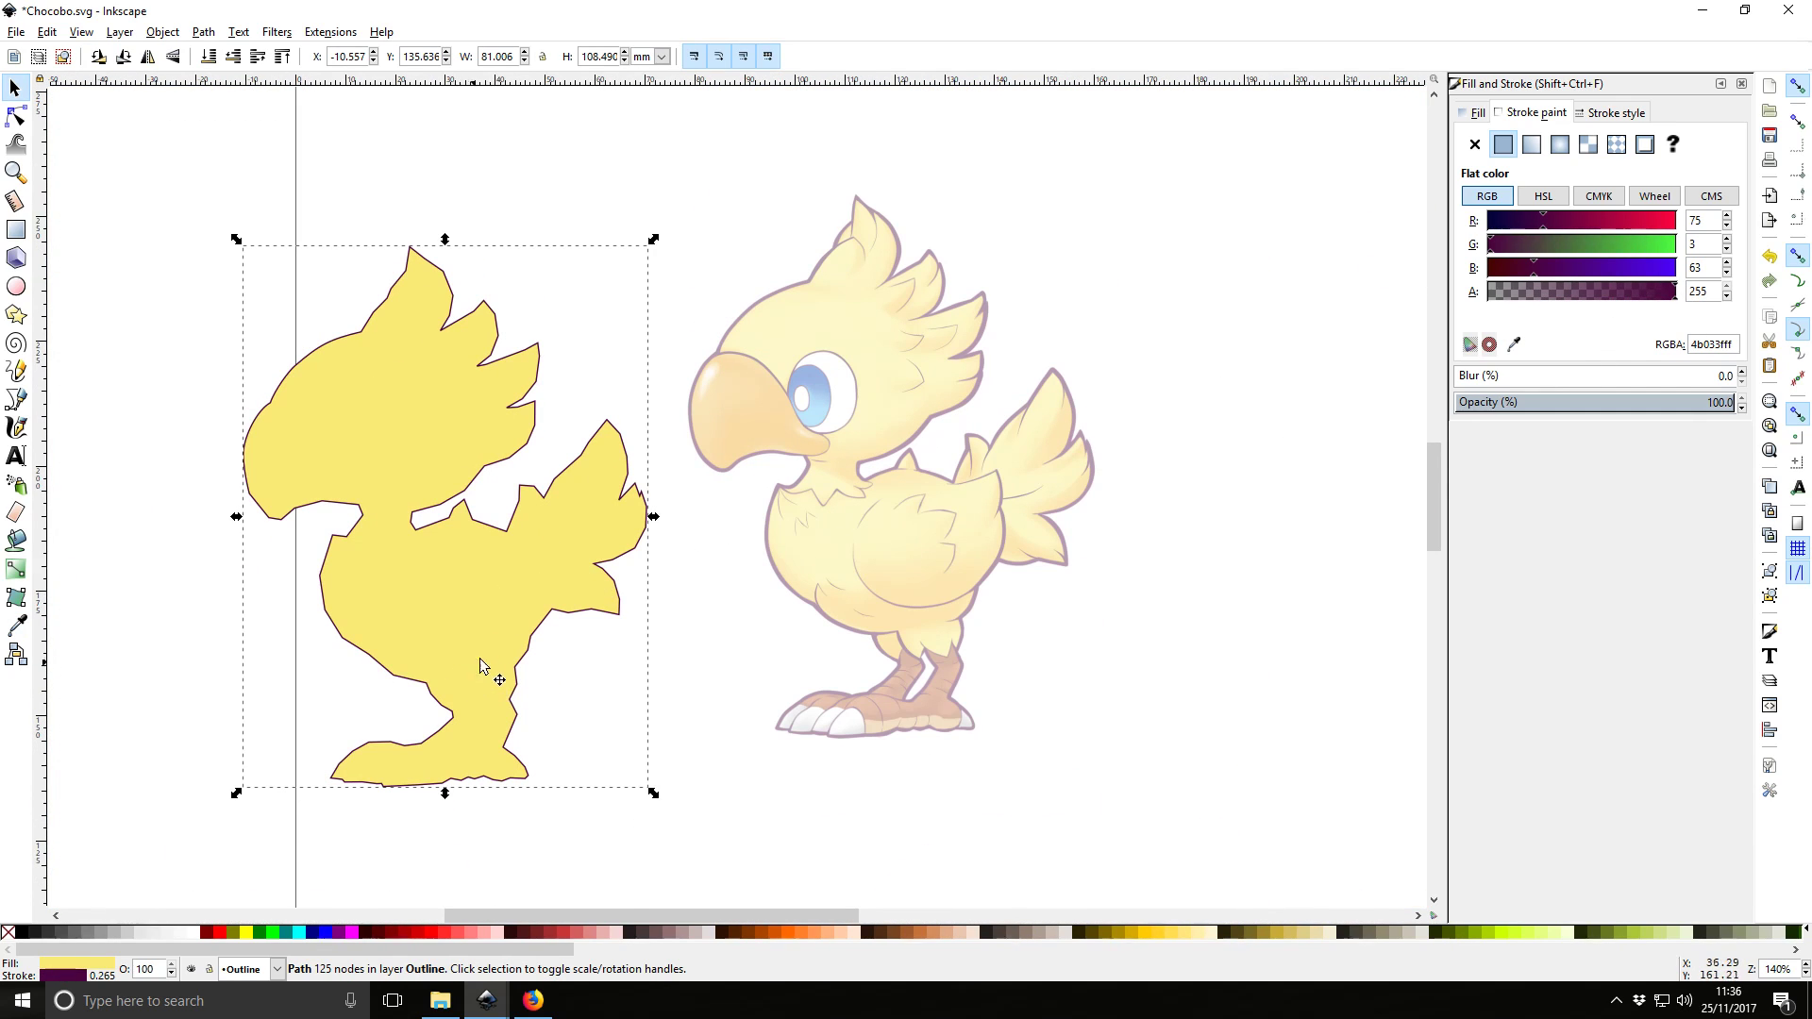
Set the outline path's stroke width to 0.5 mm with round joins and round caps
scroll(501, 644, up, 1)
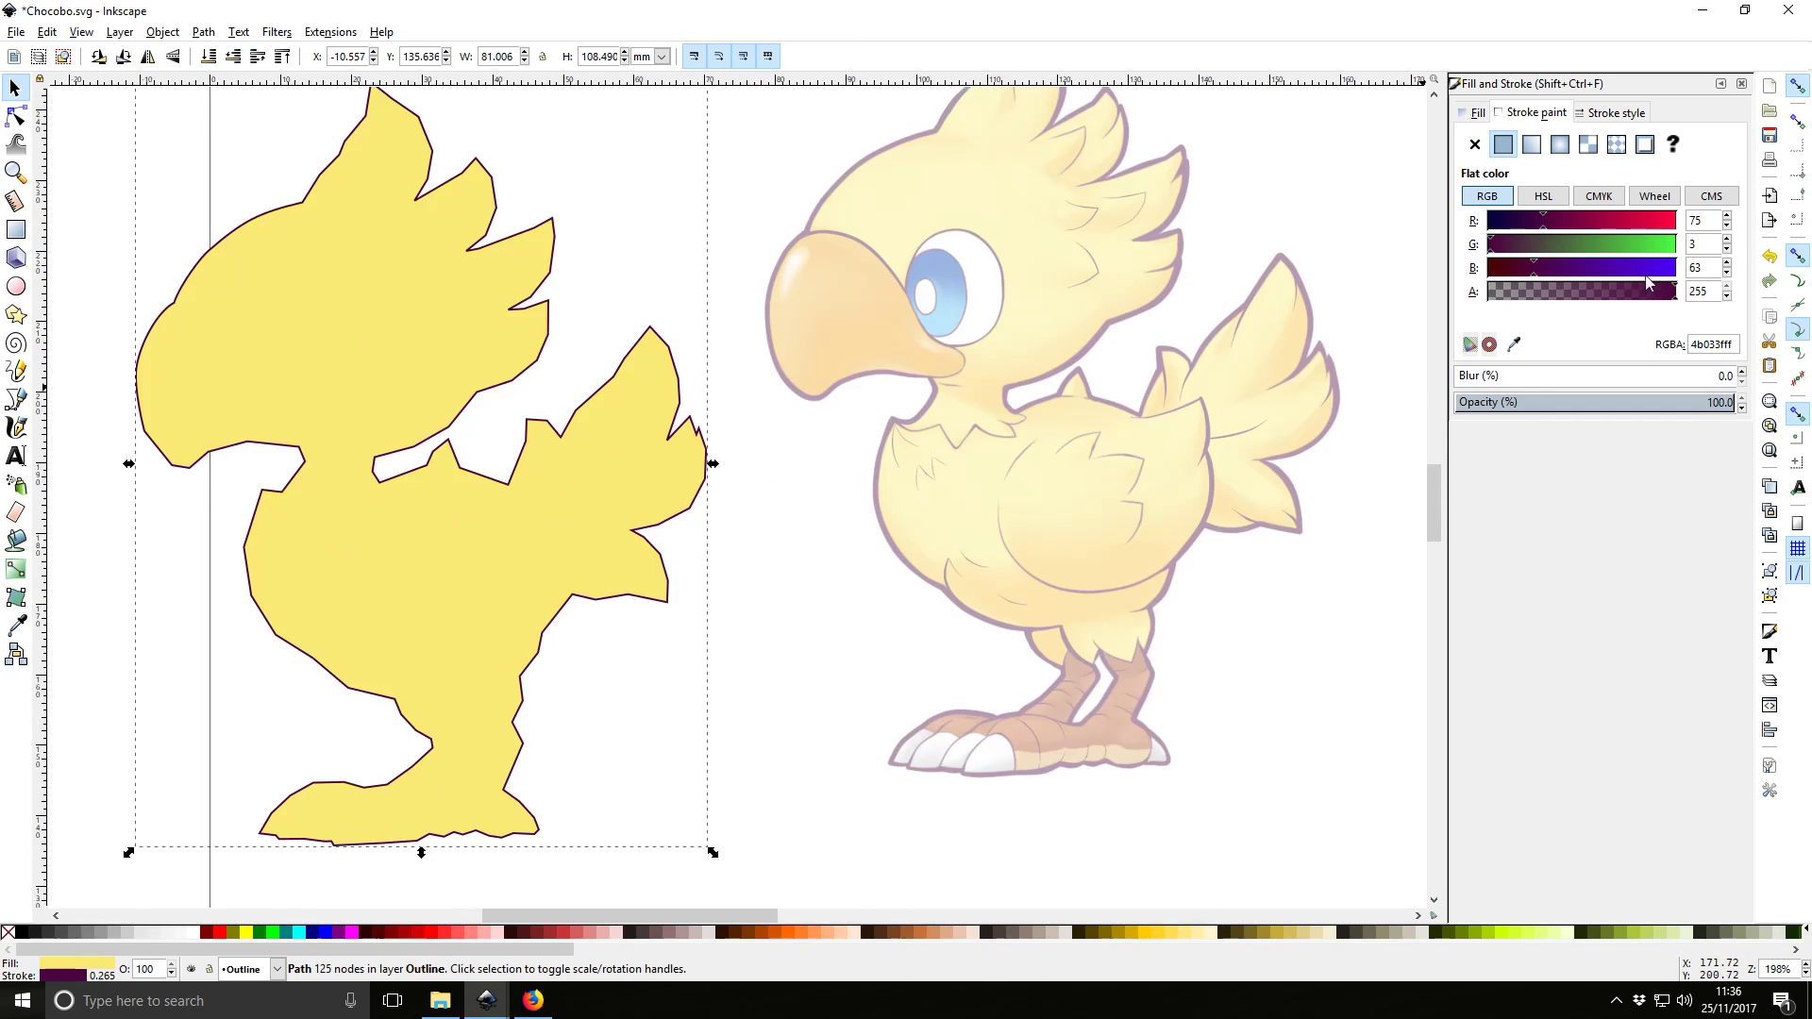
click(1632, 115)
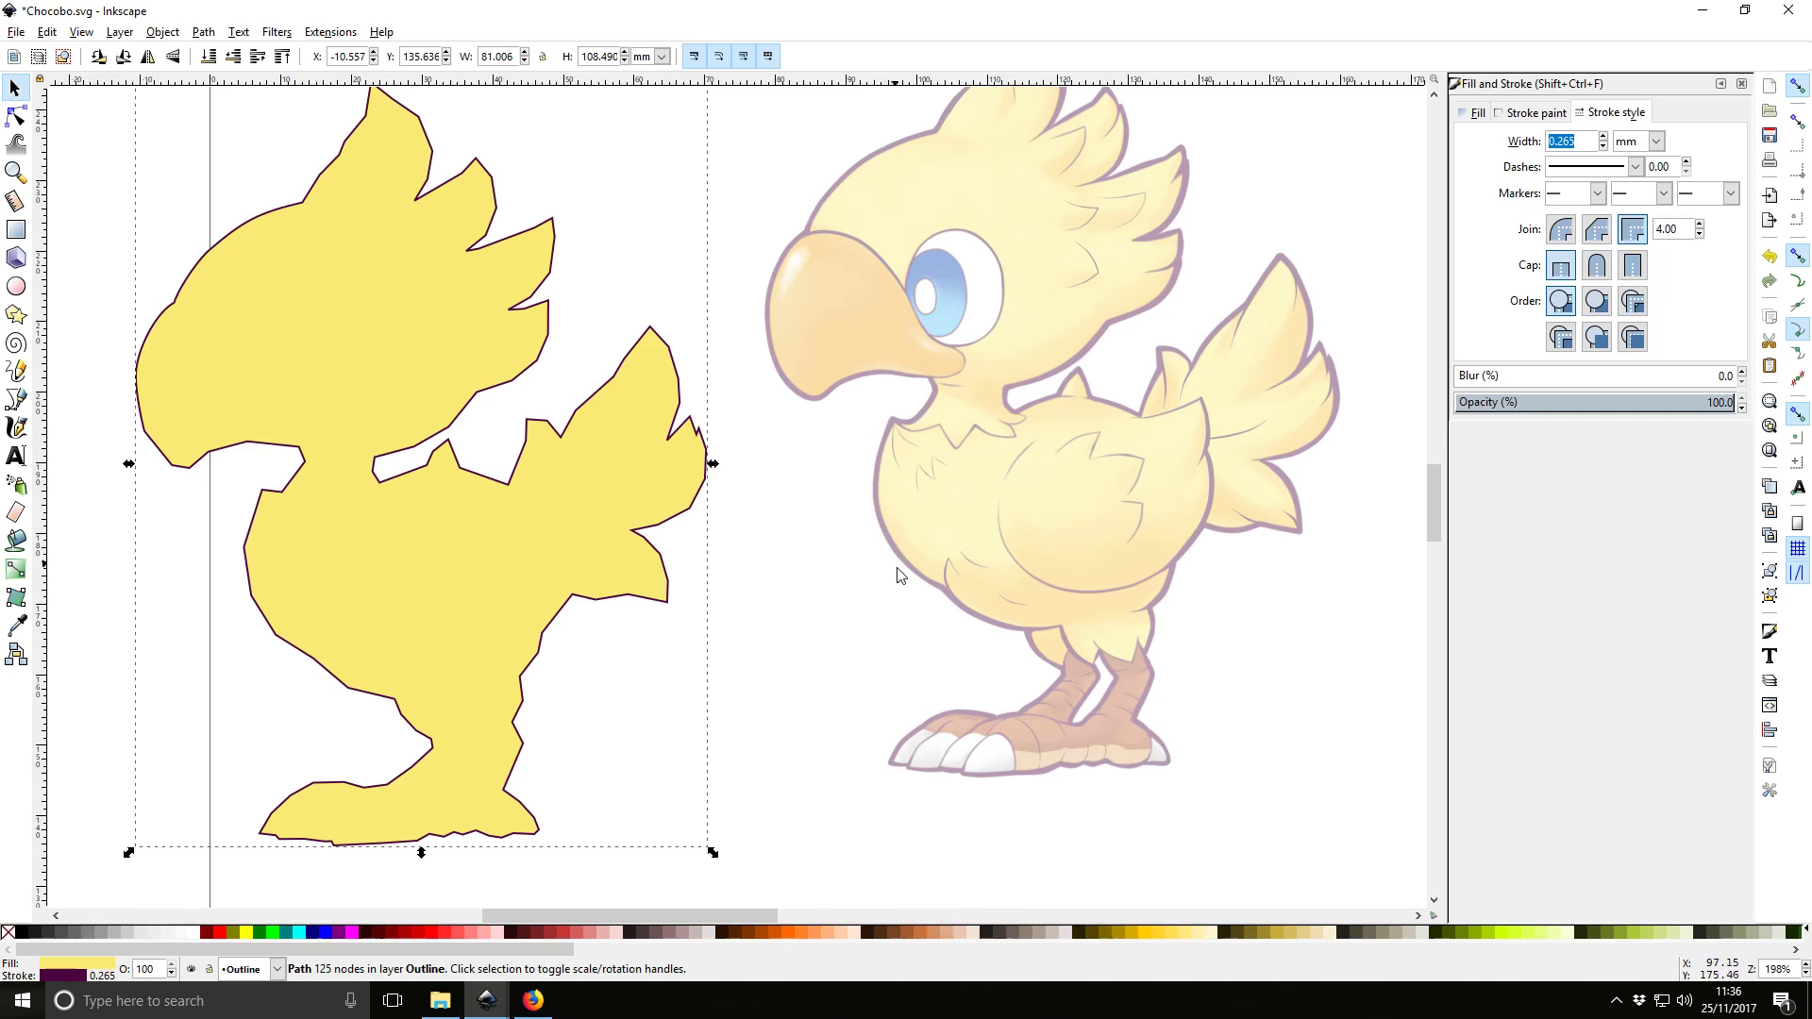
click(1584, 141)
key(Return)
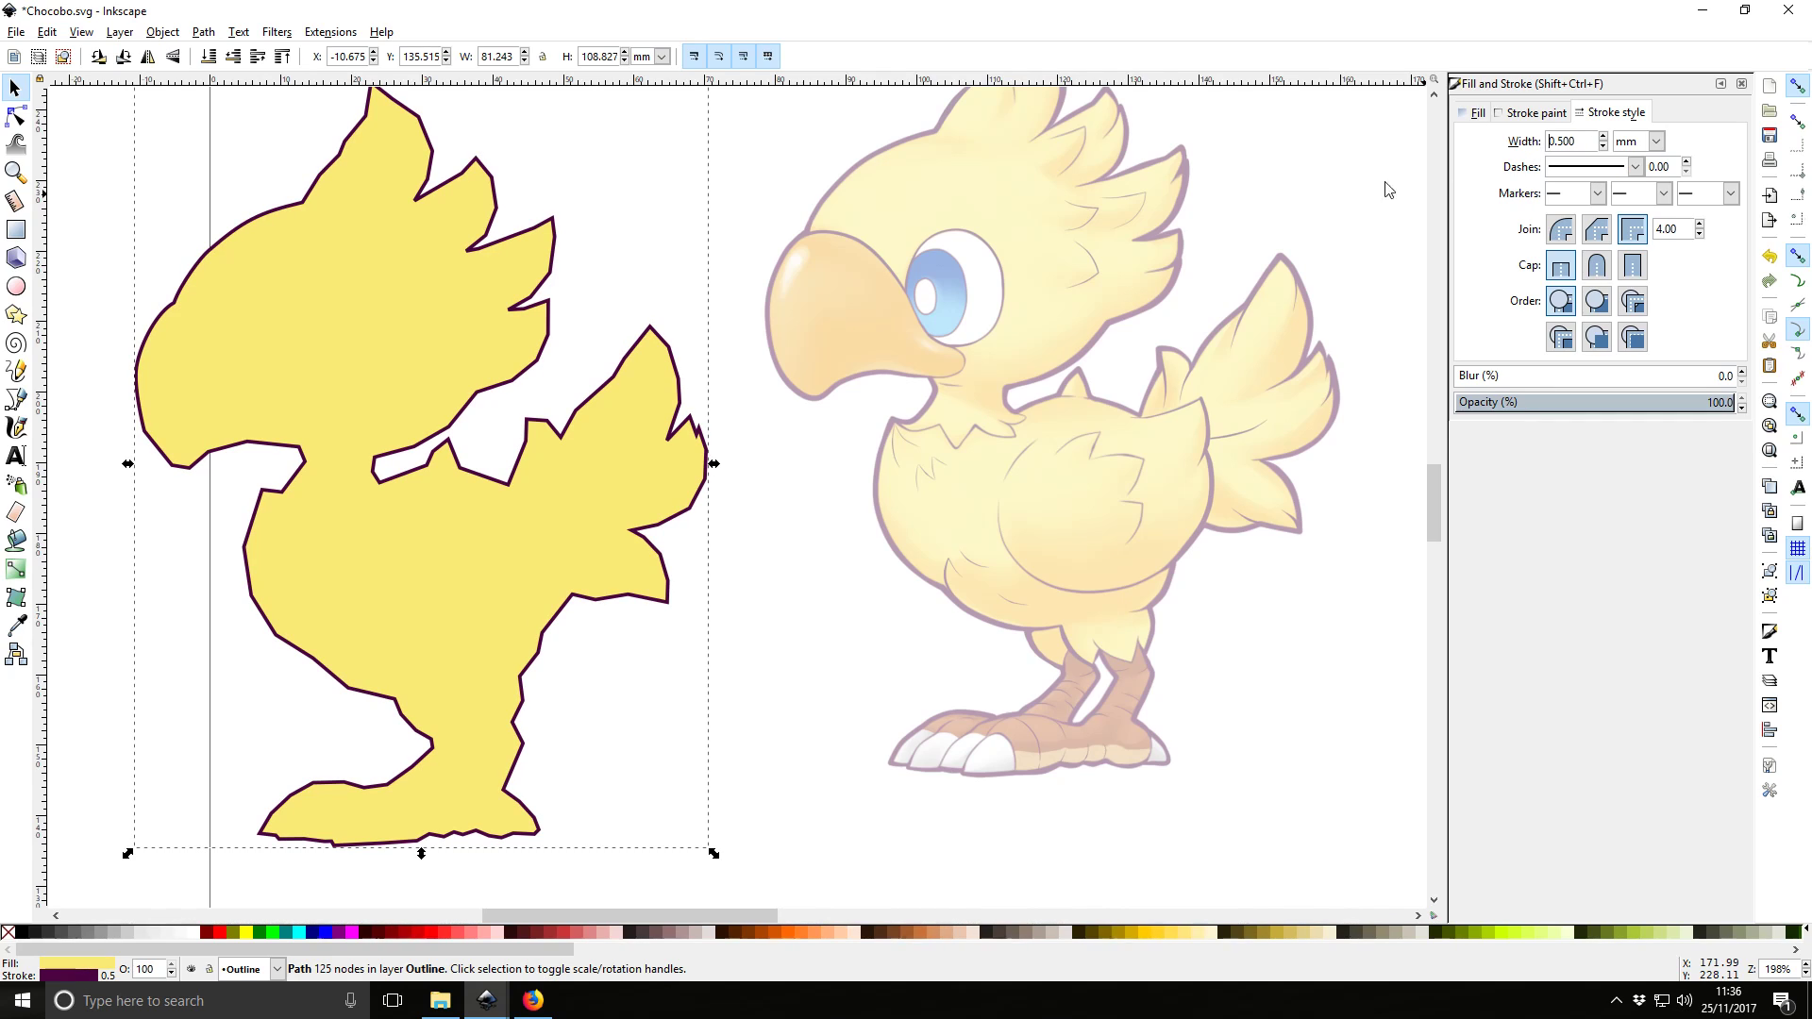
click(1562, 231)
click(1562, 233)
click(1597, 268)
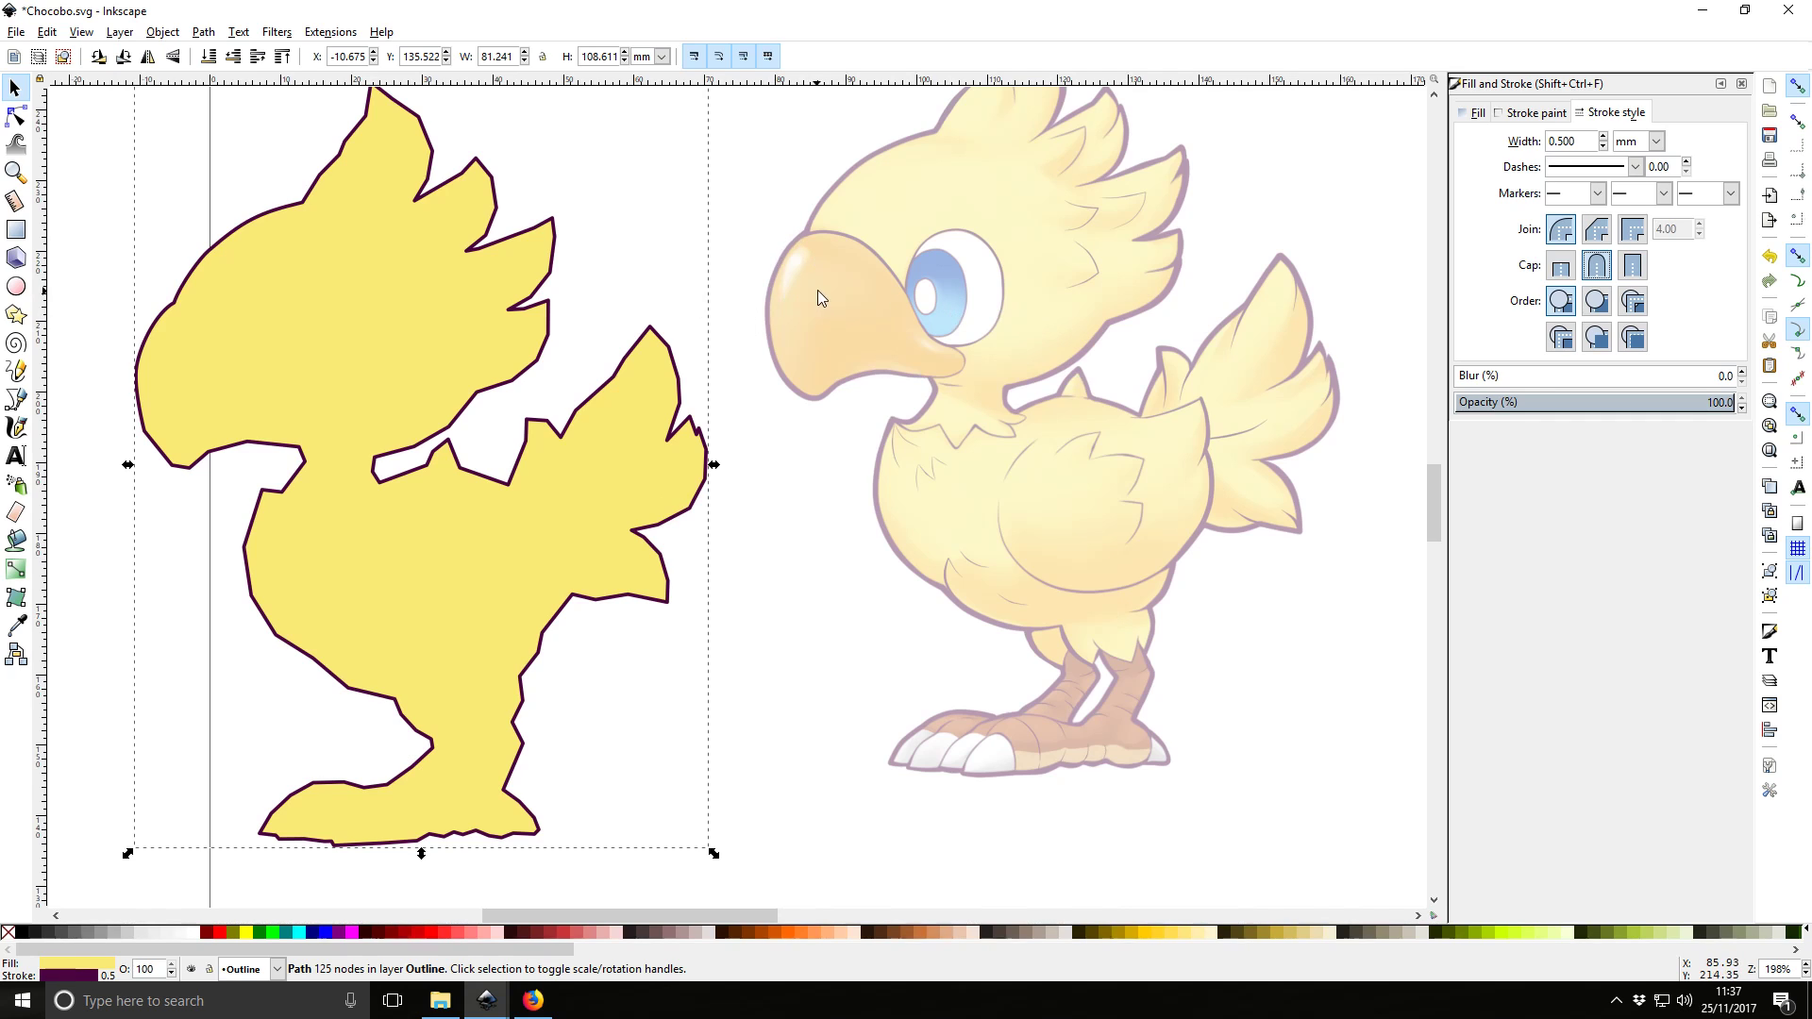
Move the filled outline path back over the faded bitmap, at about X 78.7 mm, Y 145.3 mm
mouse_move(387, 416)
mouse_down()
mouse_move(545, 509)
mouse_move(949, 445)
mouse_move(983, 462)
mouse_up()
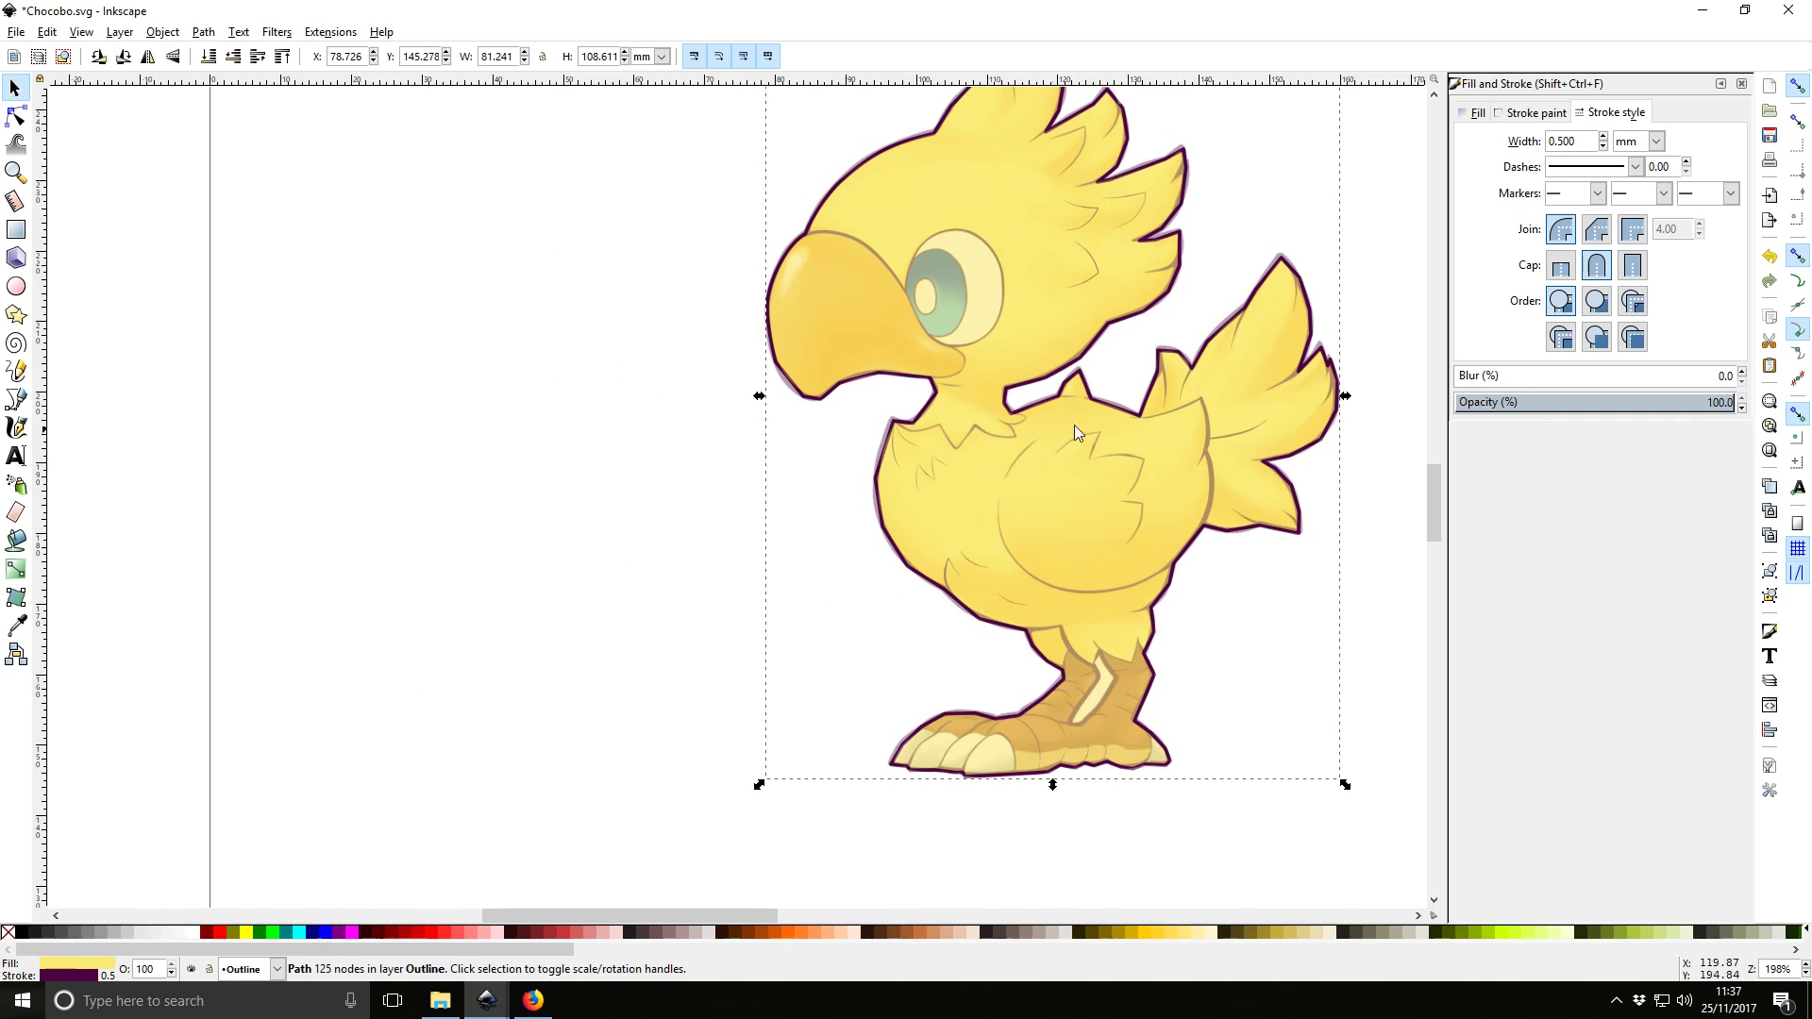
ctrl+scroll(1219, 392, up, 1)
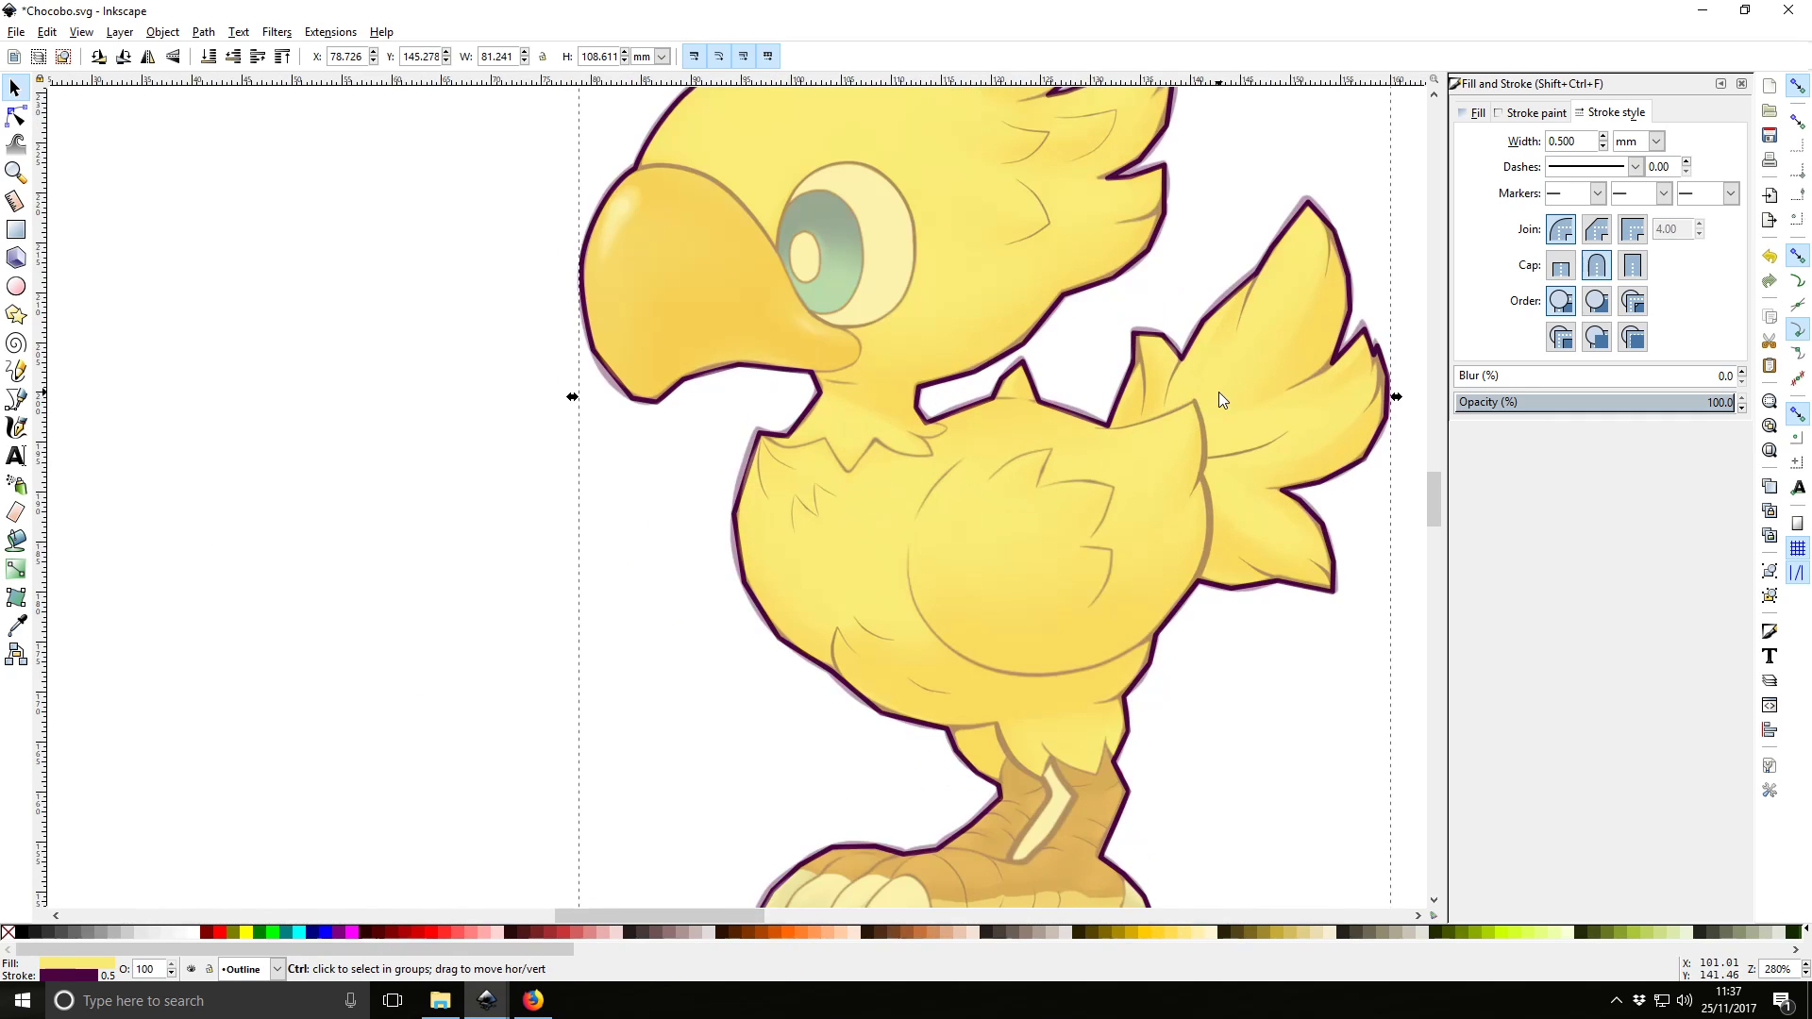
Add a new layer named Nose above the current Outline layer
click(119, 32)
click(154, 54)
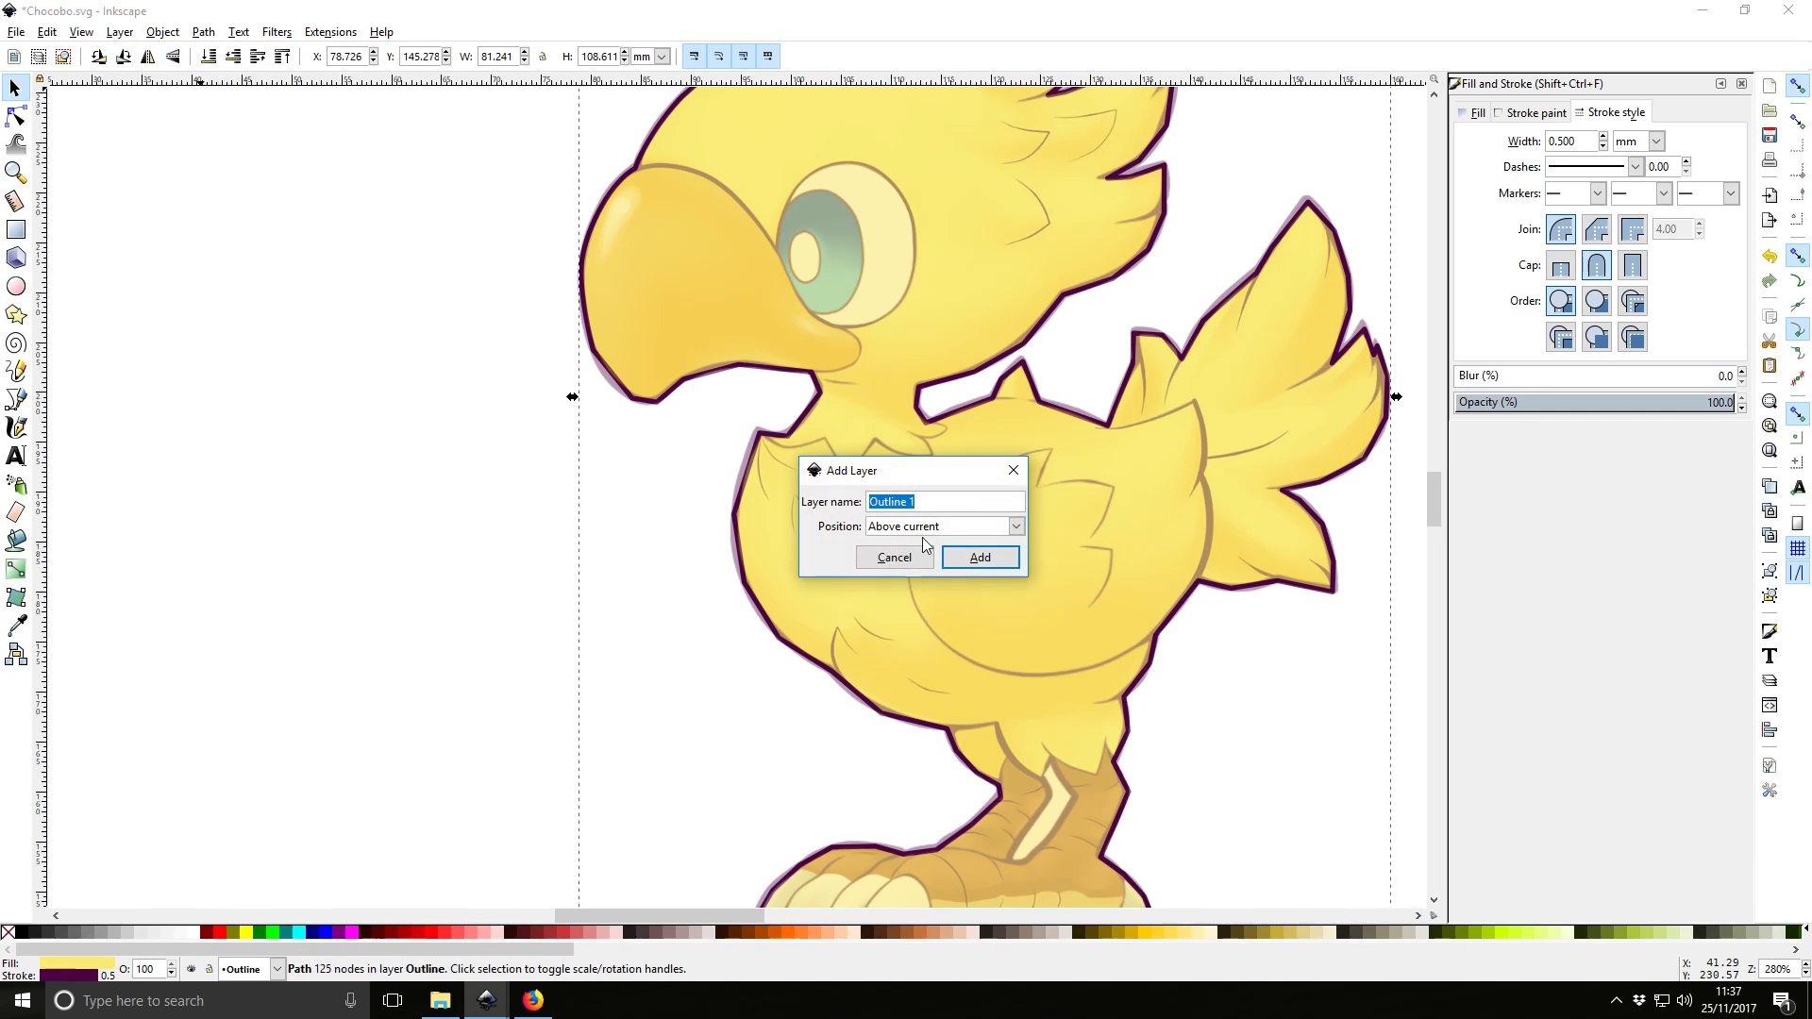
text(Nose)
key(Return)
scroll(829, 438, up, 2)
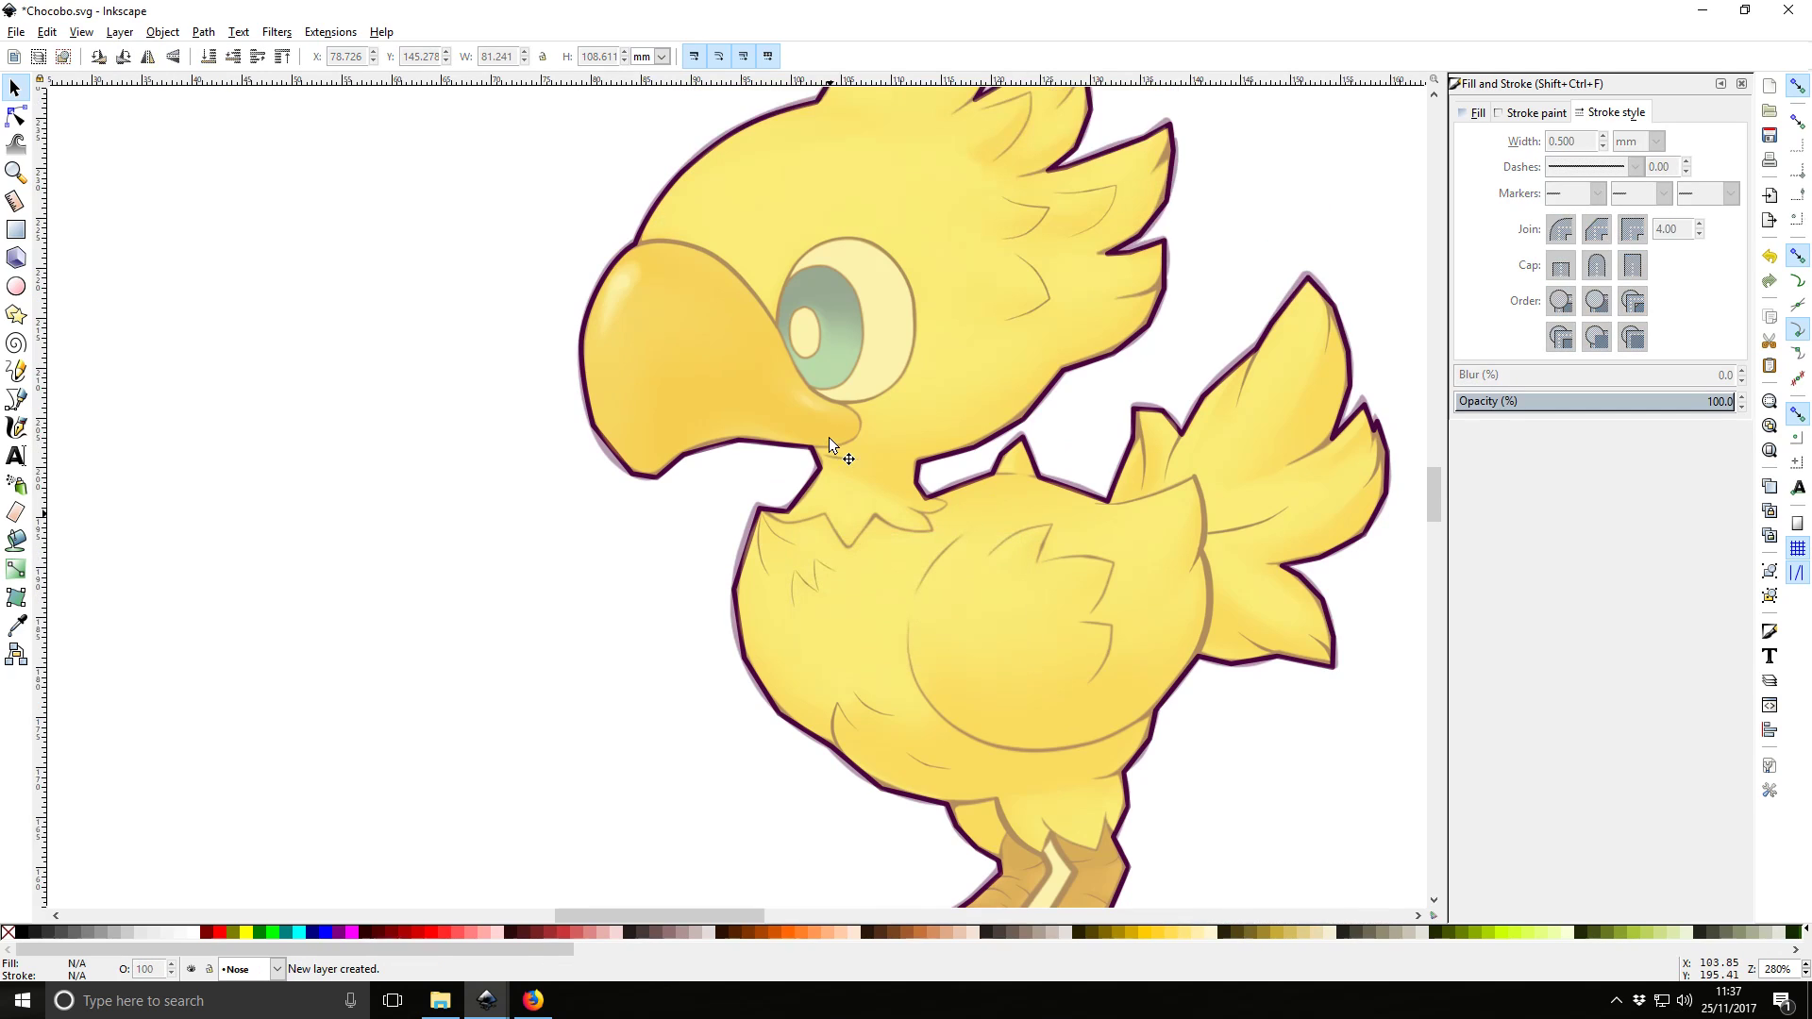
scroll(829, 438, up, 2)
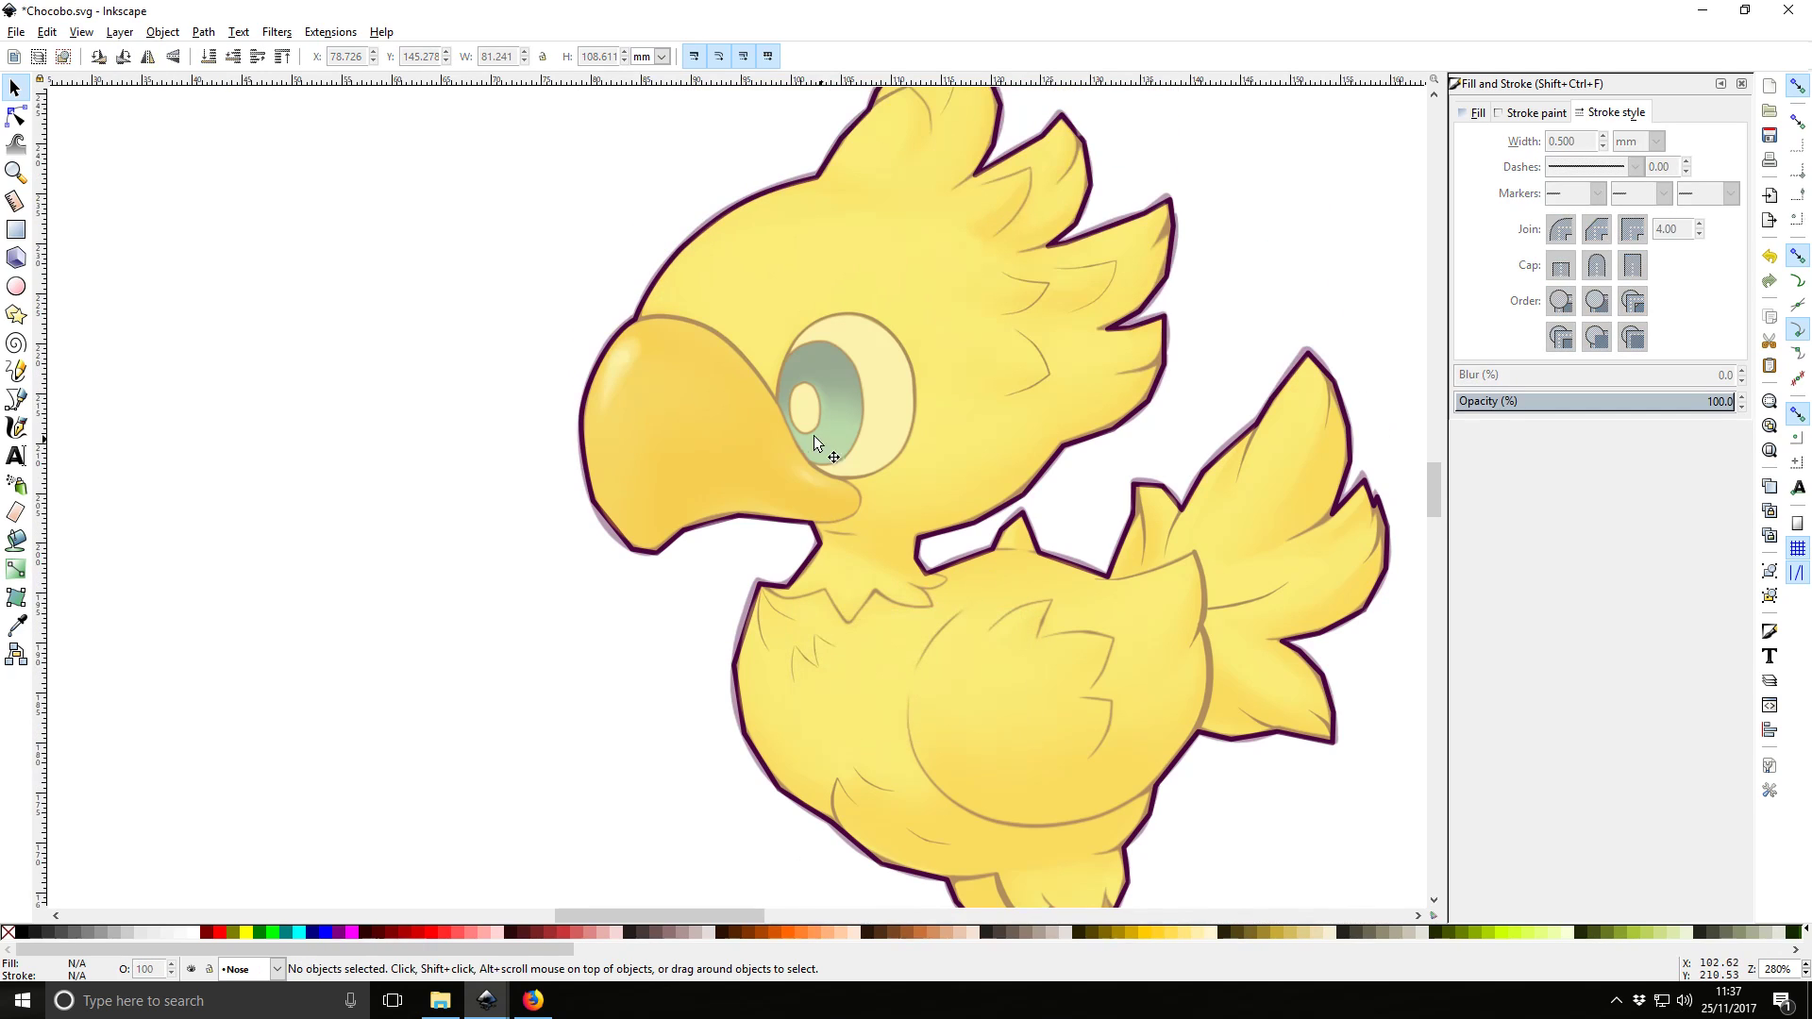
Make the Outline layer current and return to the Nose layer
click(244, 969)
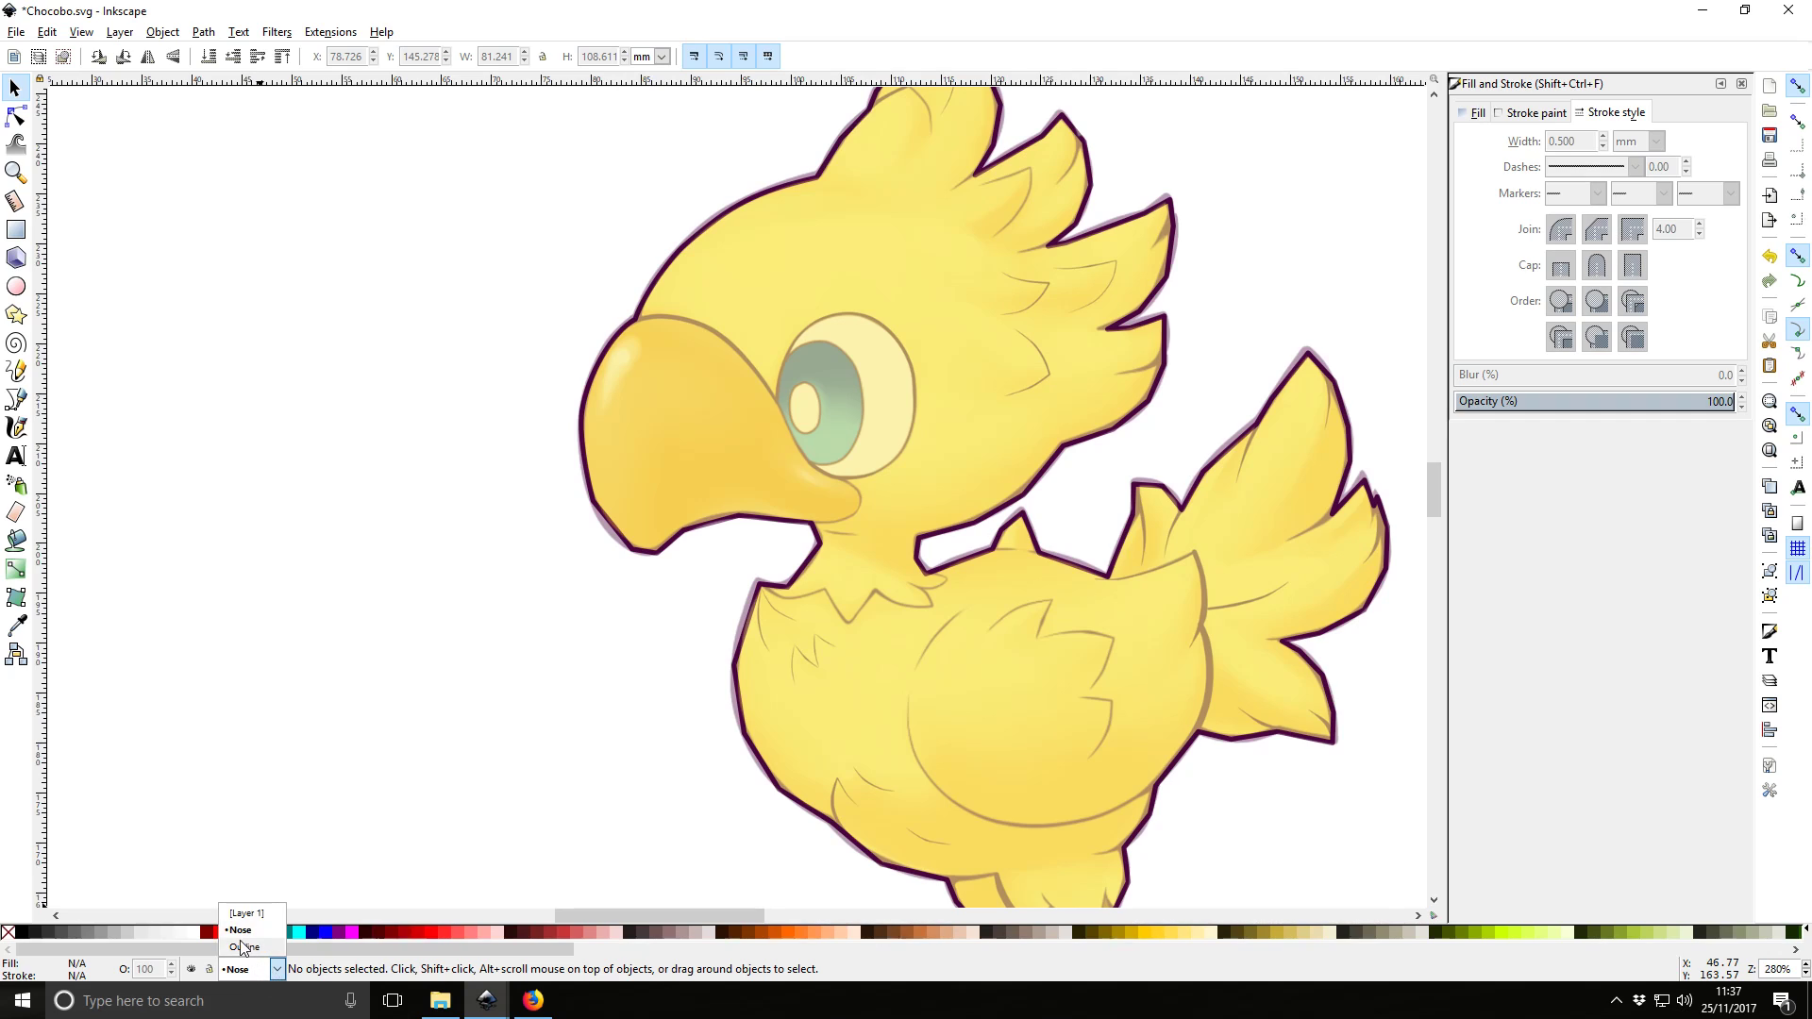
click(245, 947)
click(274, 973)
click(239, 929)
Trace the bird's beak on the Nose layer as a closed straight-segment path with the Pen tool
ctrl+scroll(818, 425, up, 1)
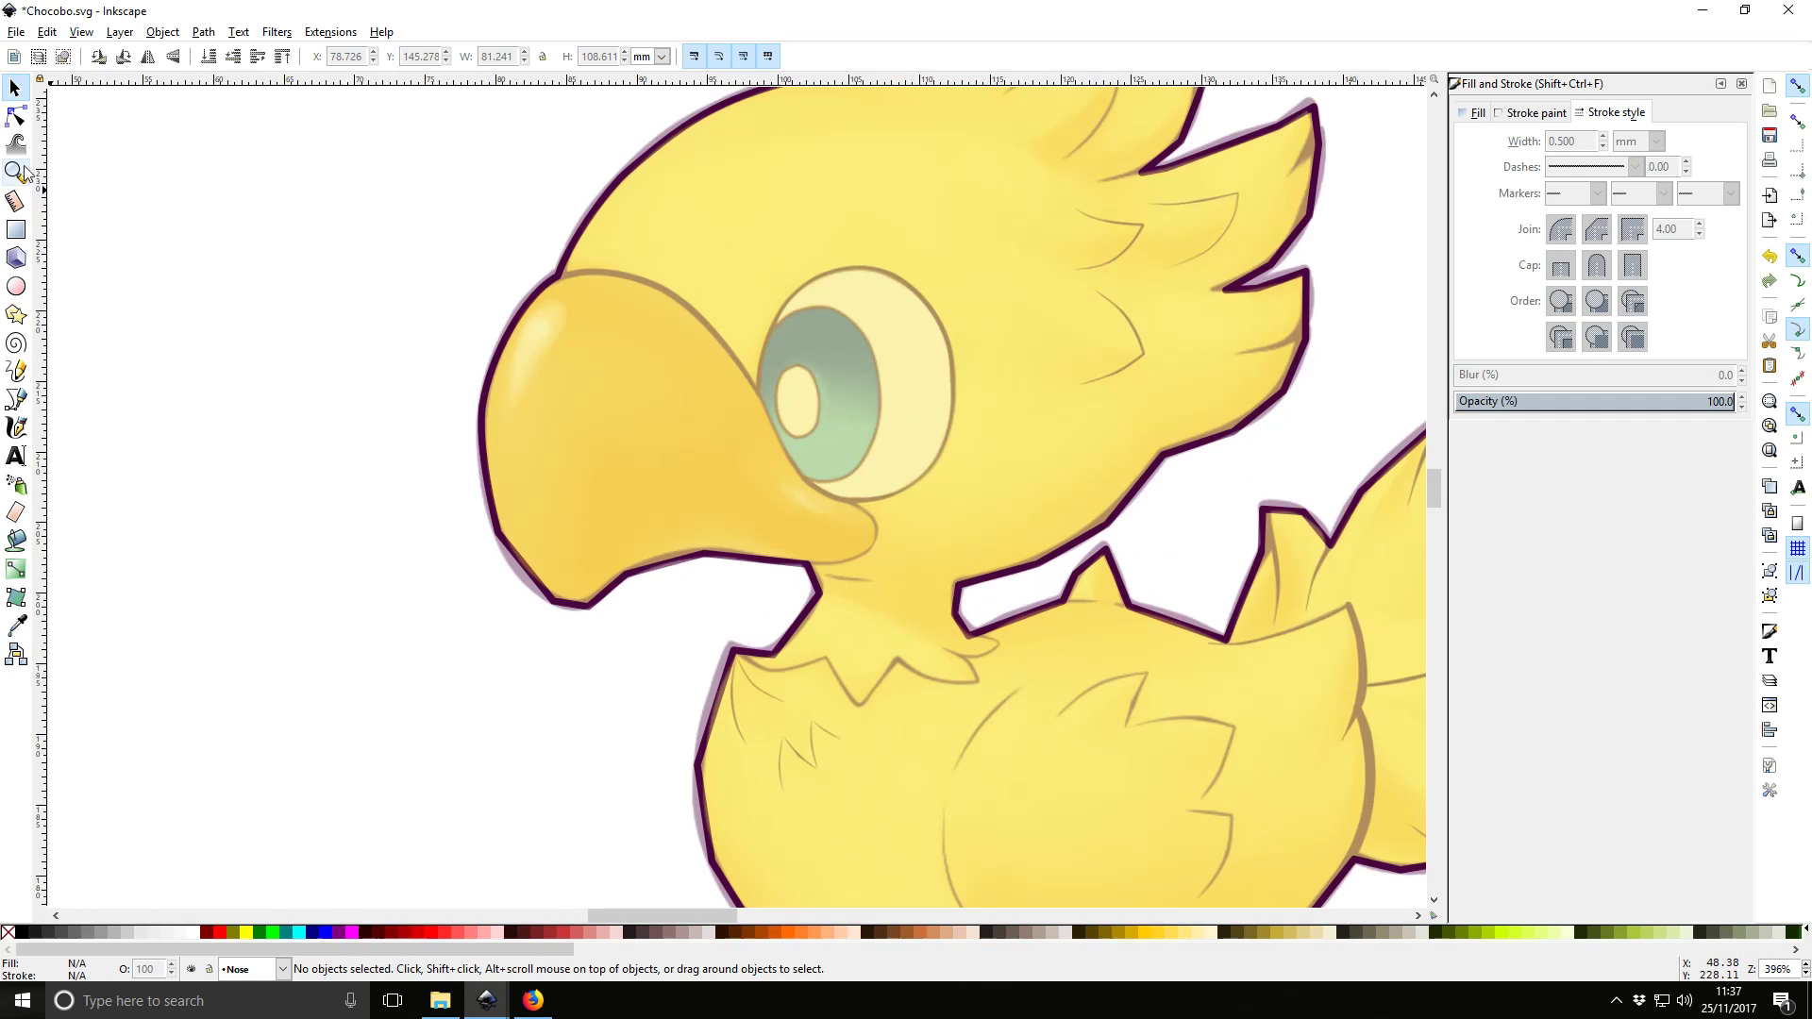
click(16, 398)
click(558, 276)
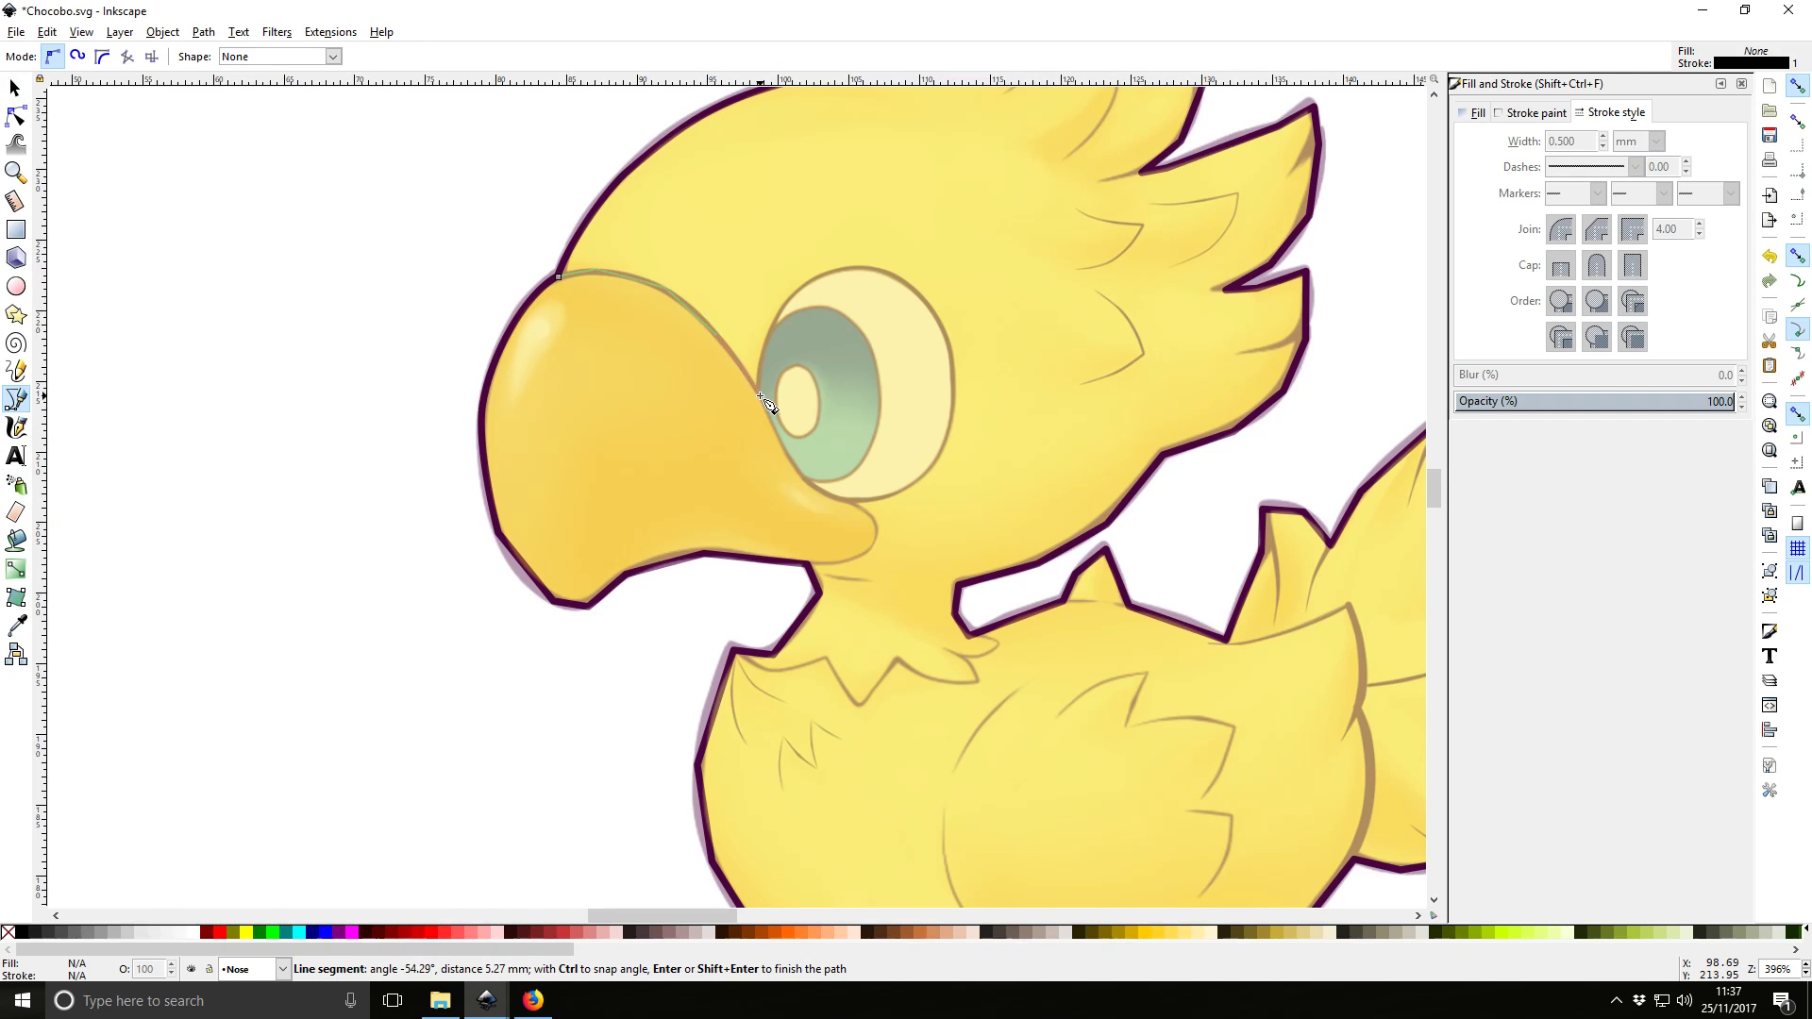
click(809, 489)
click(876, 524)
click(845, 565)
click(809, 567)
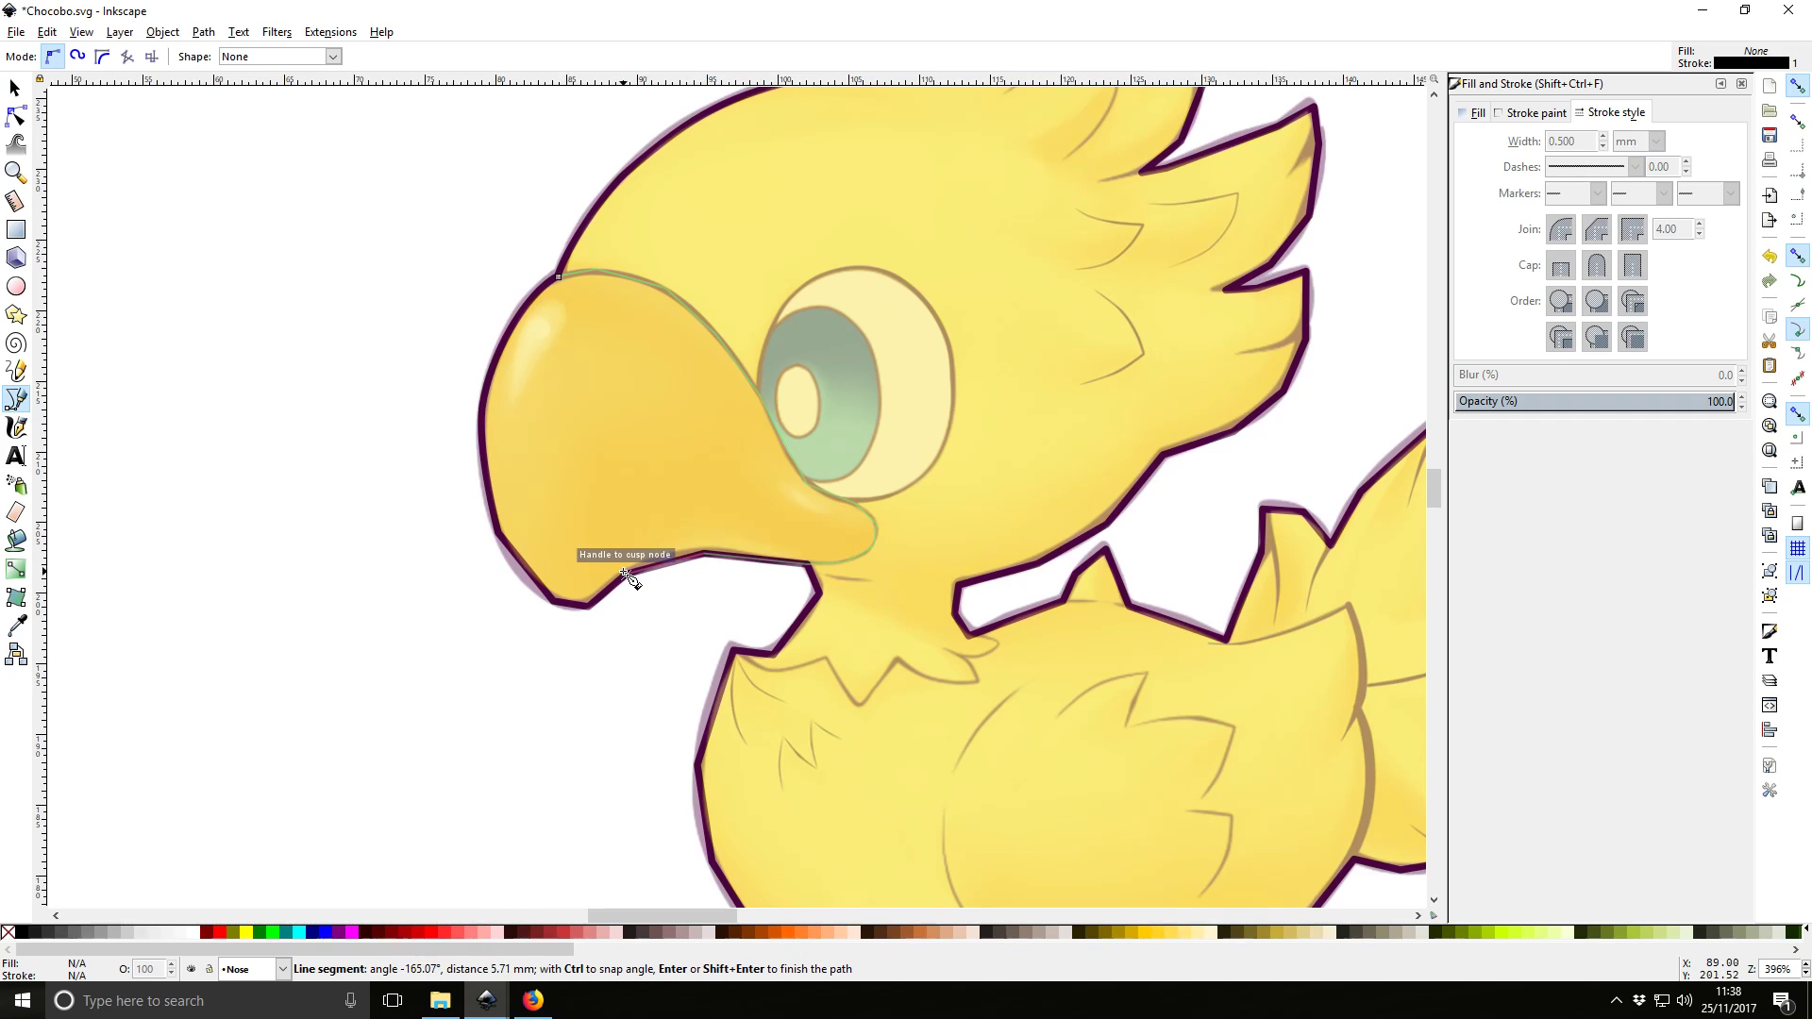
click(587, 607)
click(521, 580)
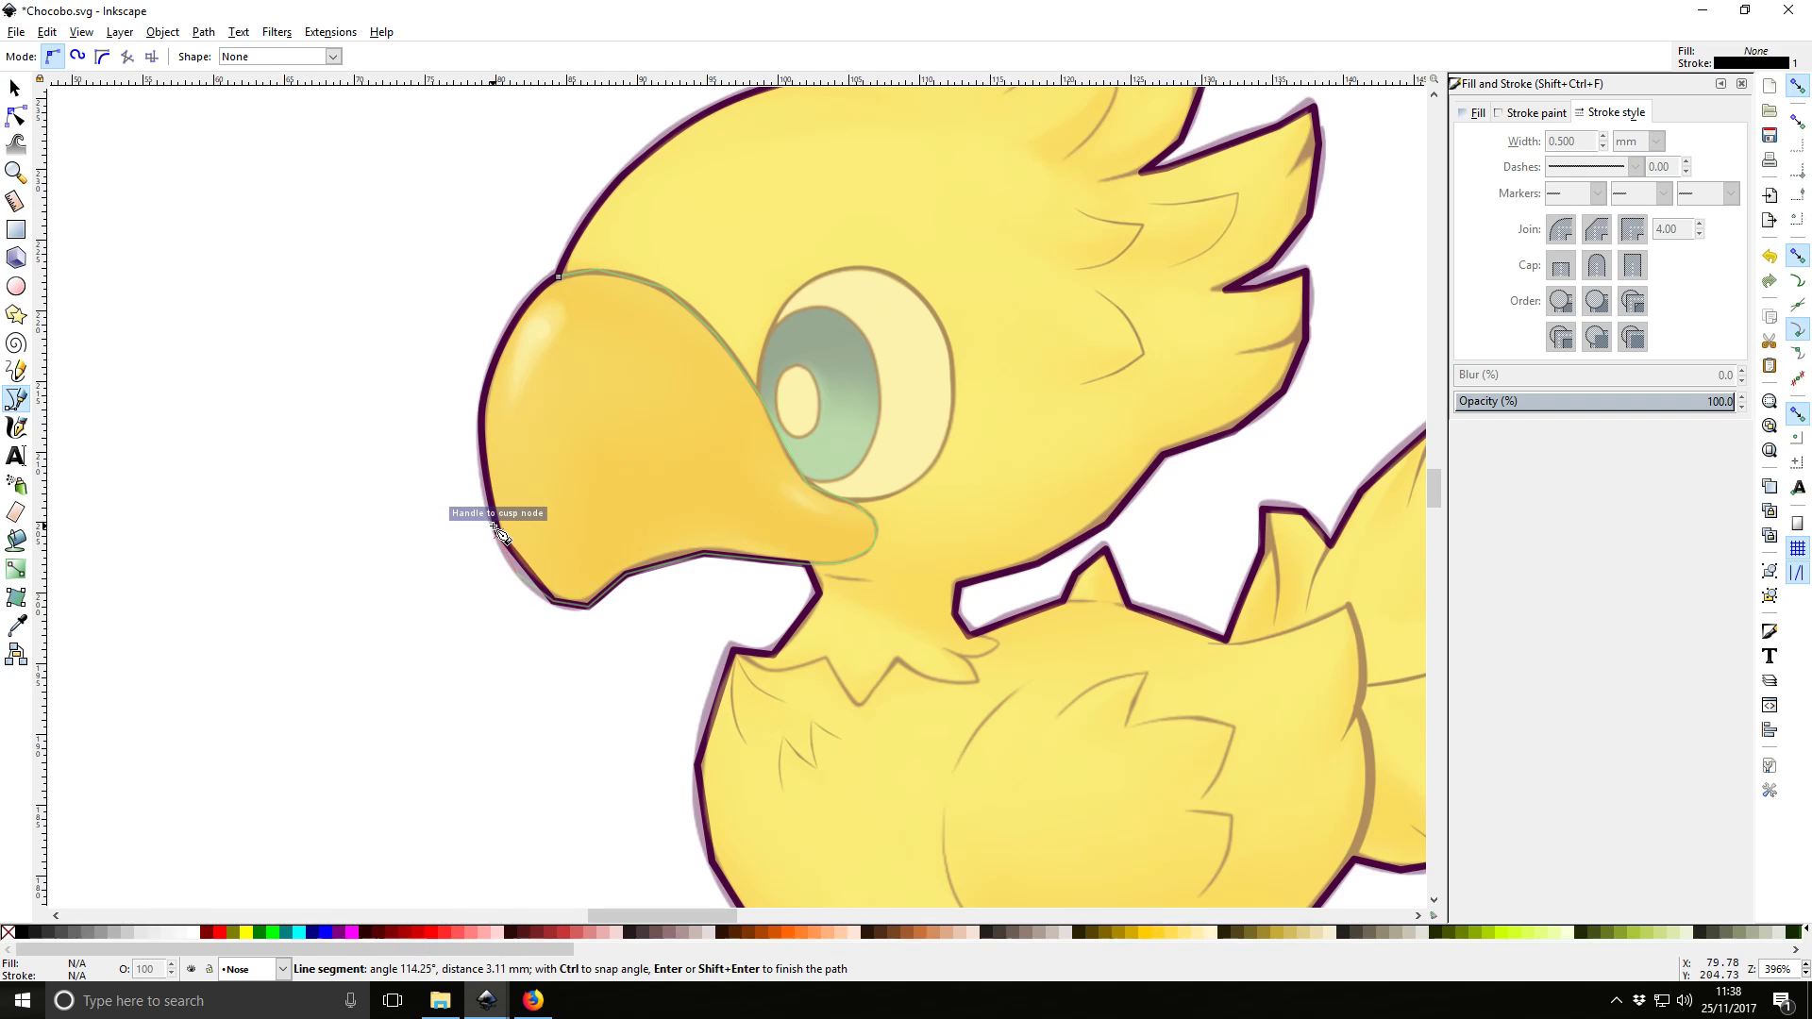
click(484, 440)
click(493, 361)
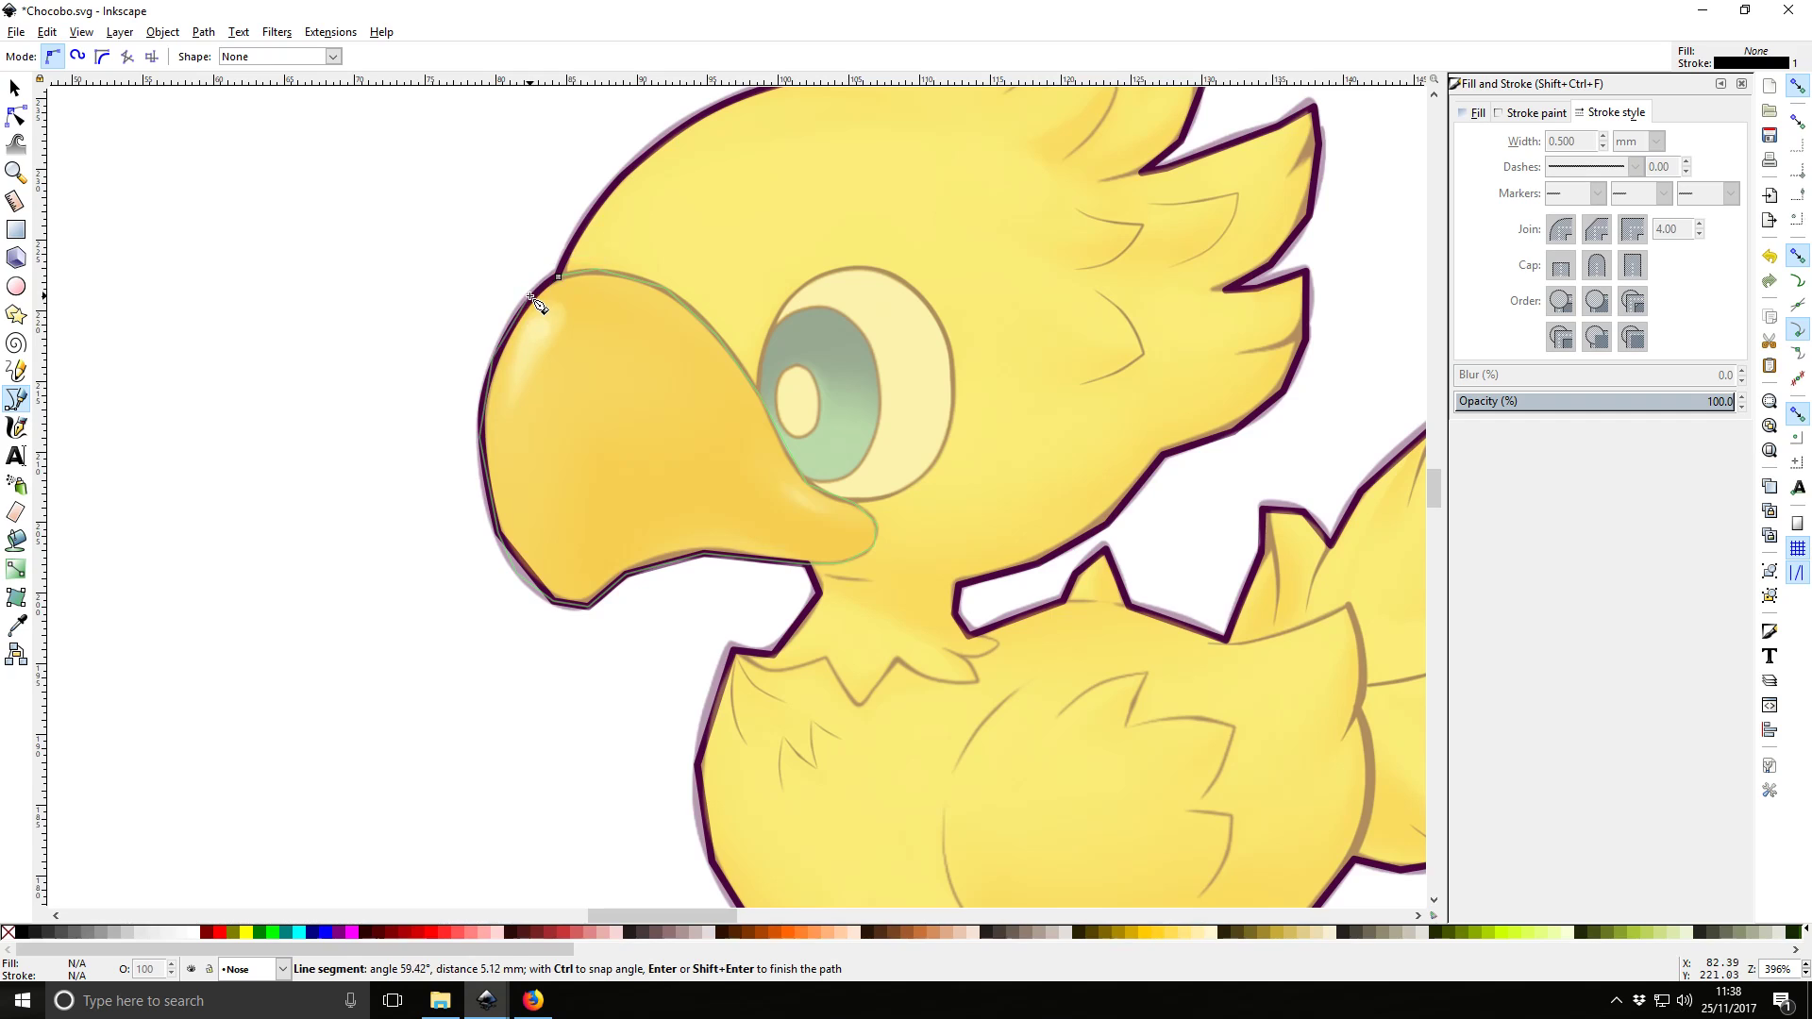
click(558, 276)
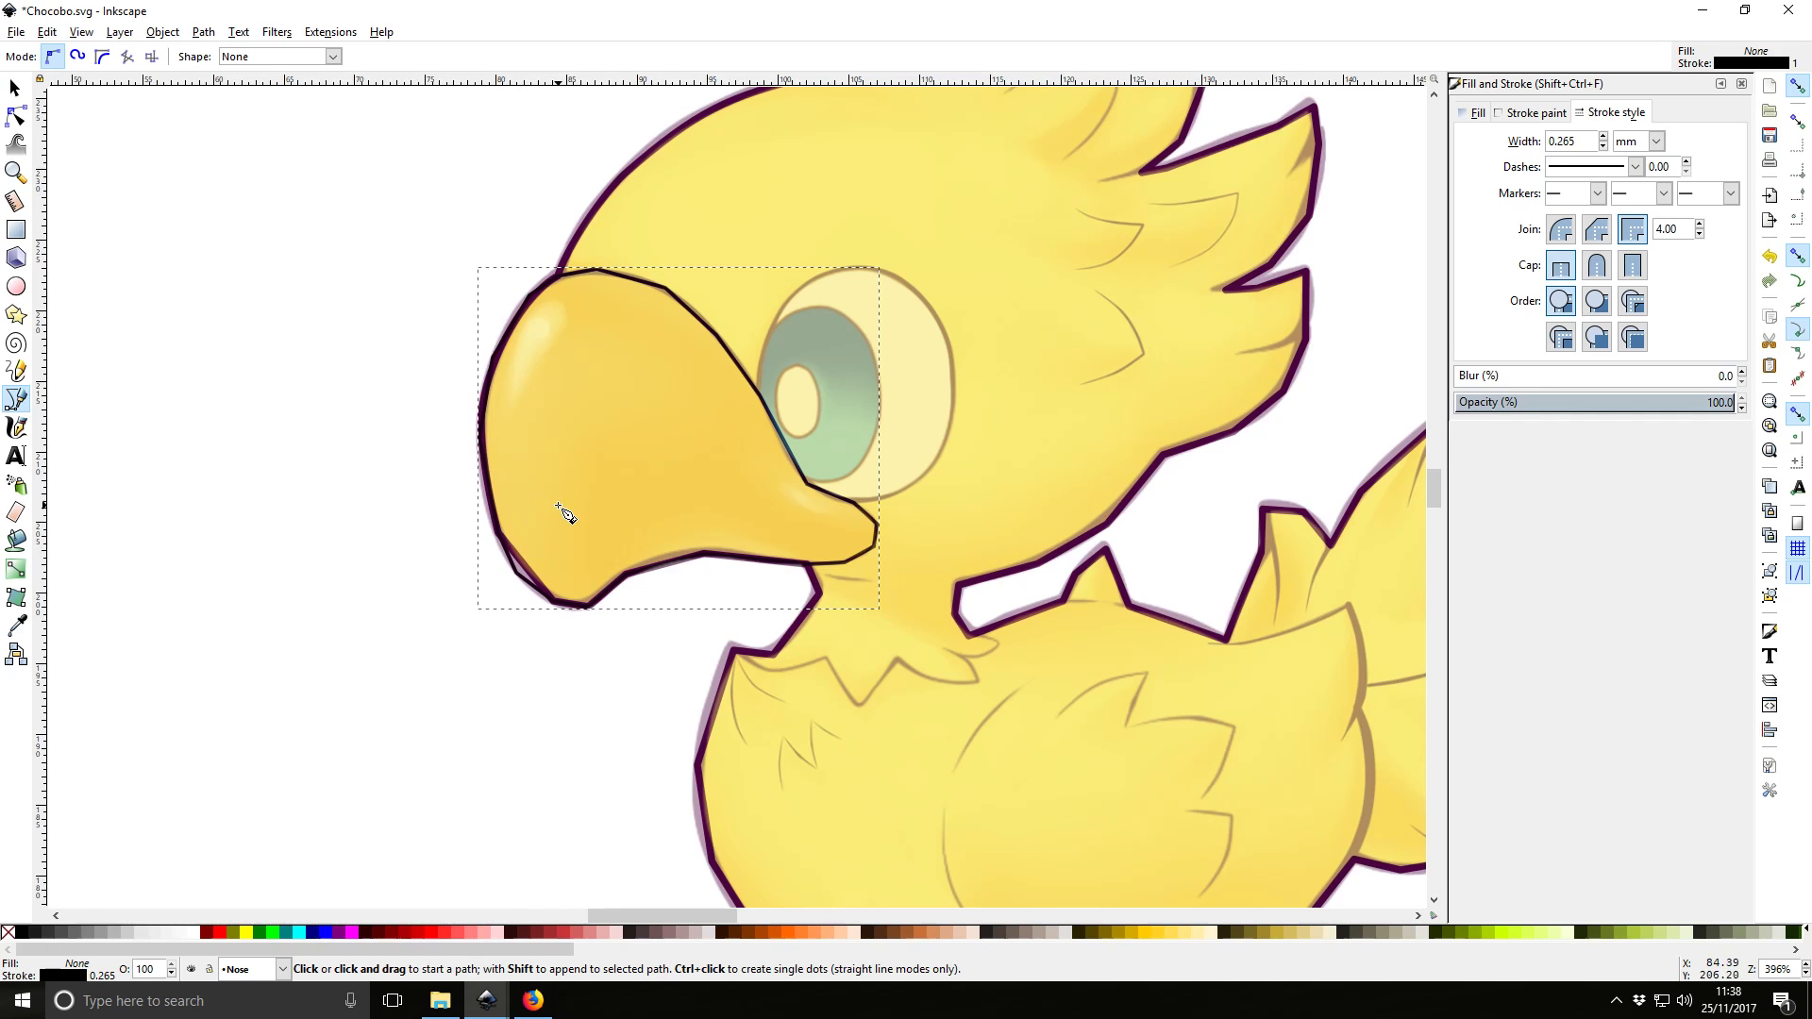
Move the beak path onto the empty canvas beside the bird, at about X 48.7 mm, Y 196.5 mm
click(17, 92)
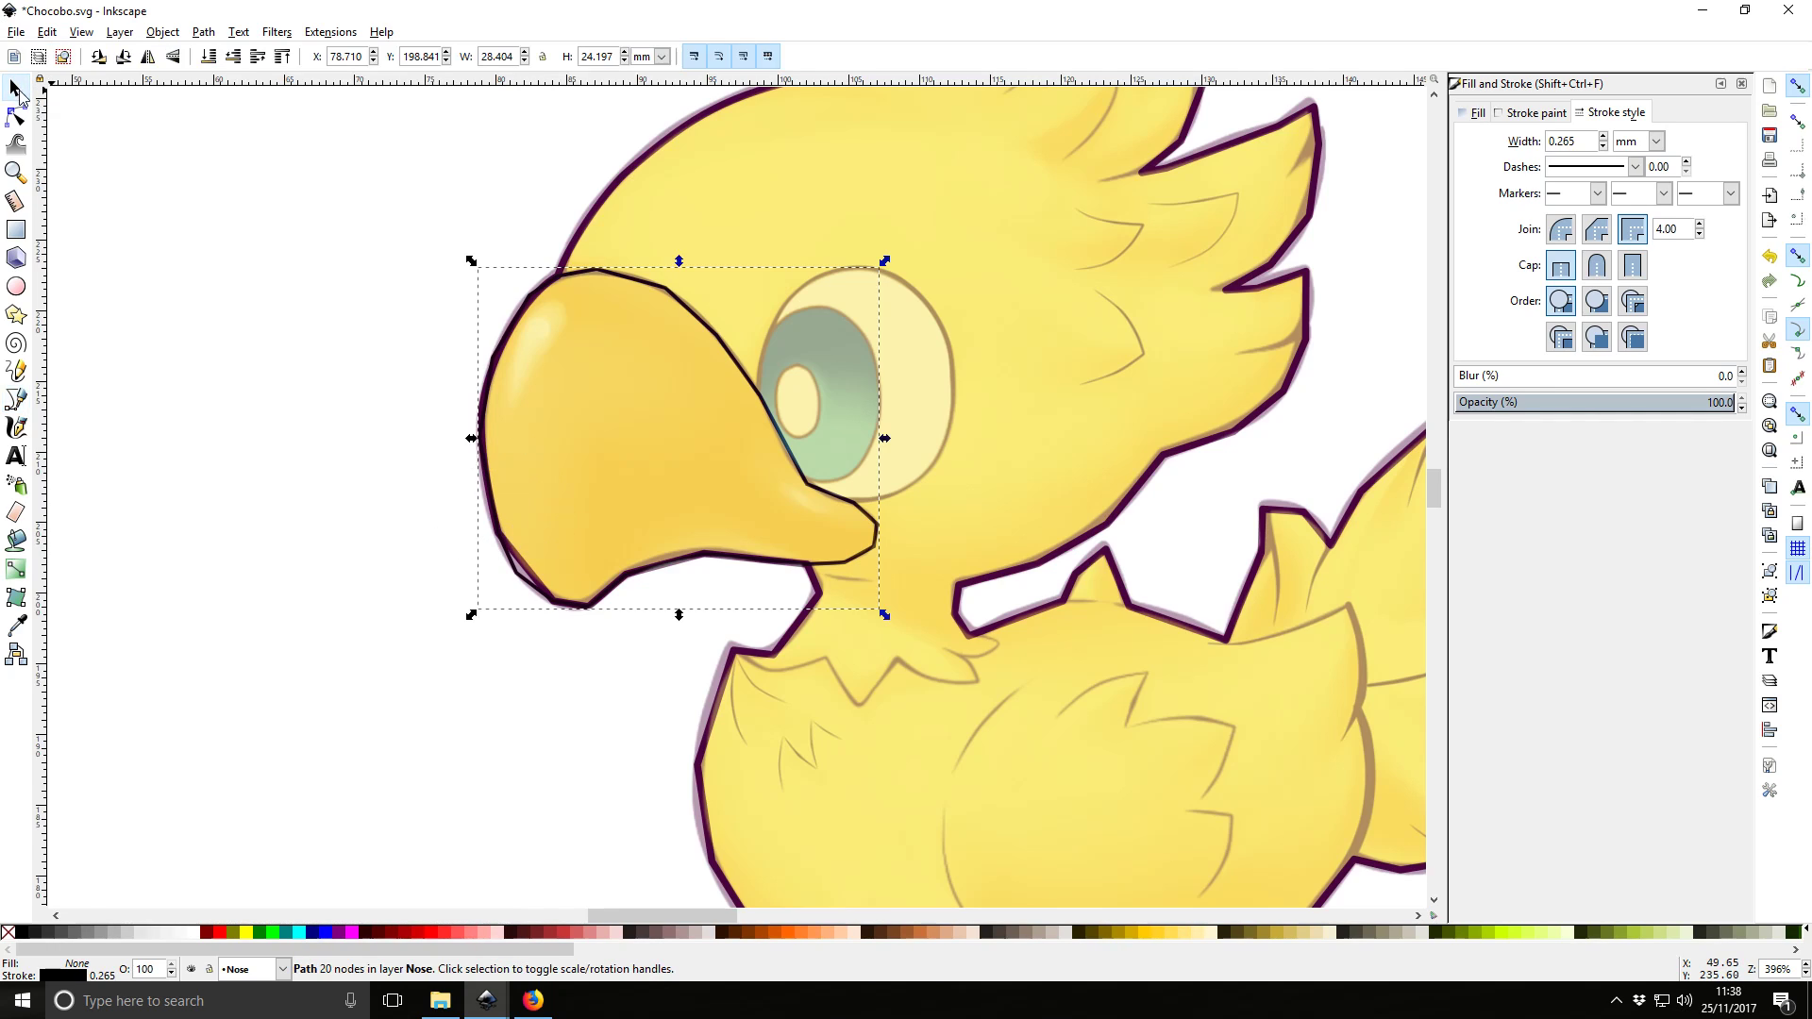
drag(678, 435, 573, 507)
click(534, 579)
drag(534, 579, 111, 612)
scroll(873, 380, left, 10)
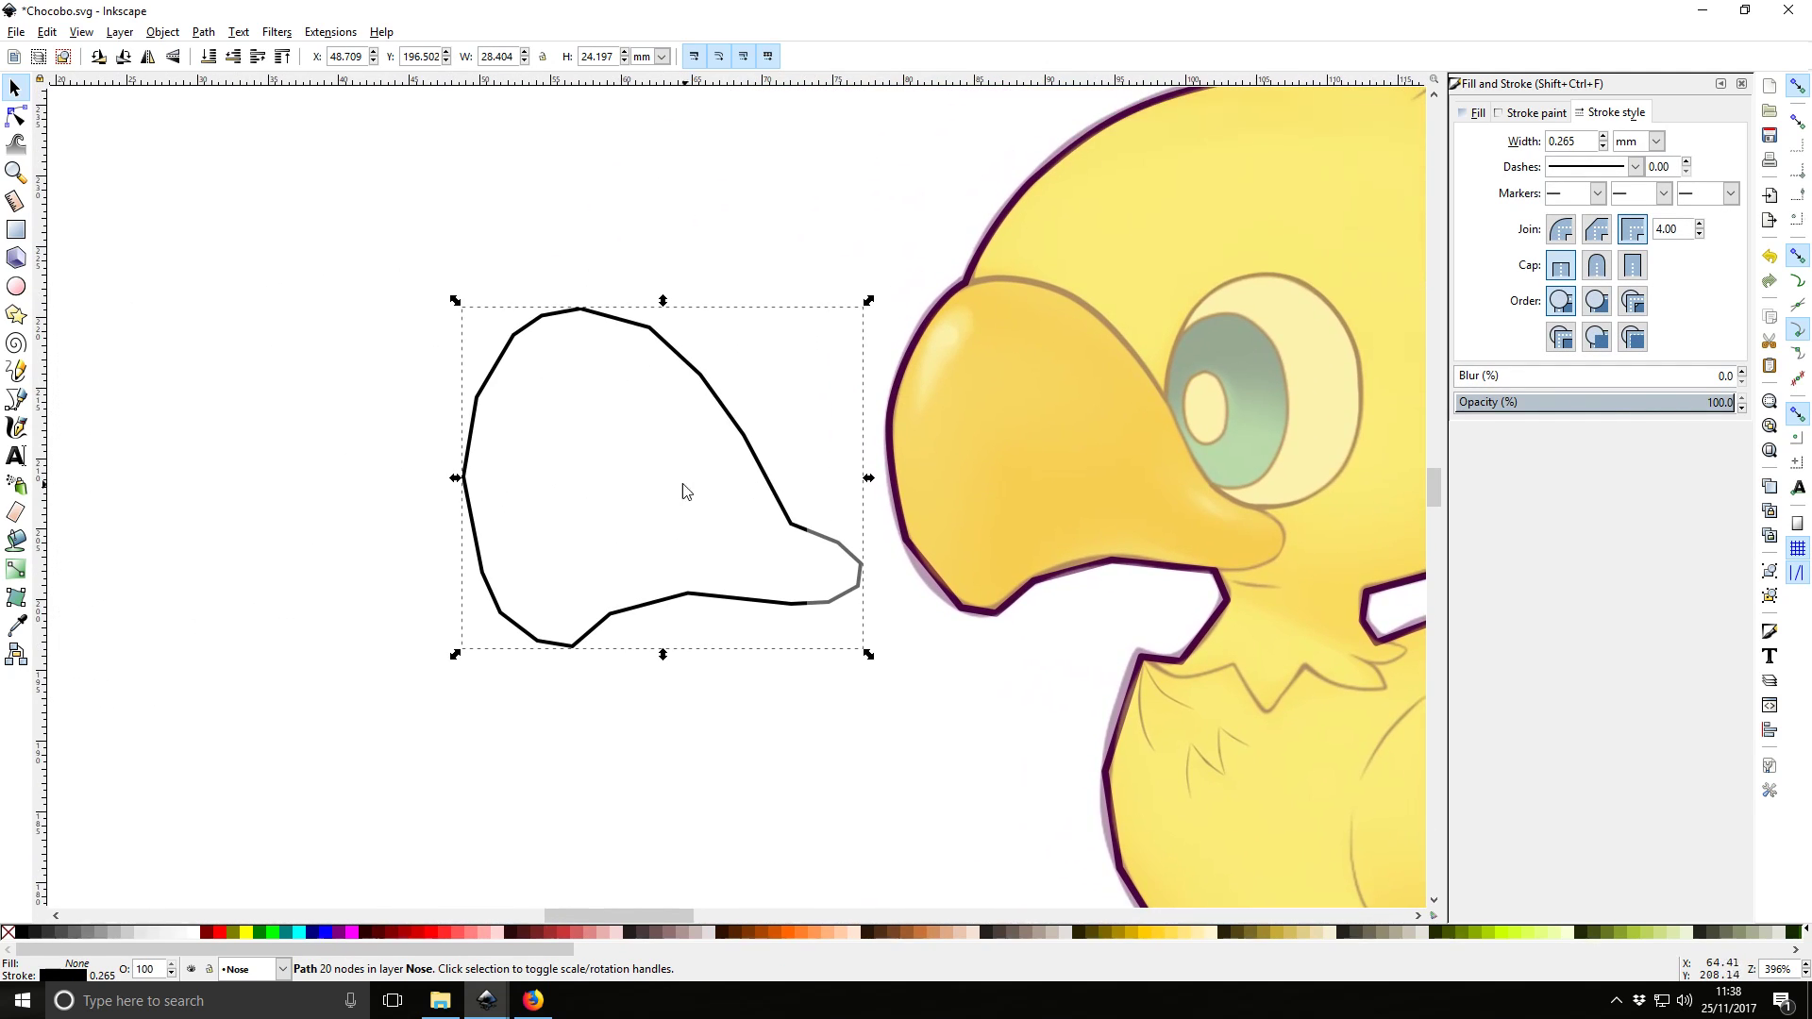
Give the beak path round joins and round caps, and sample its stroke colour b1905f from the bitmap's brown beak outline
click(1561, 230)
click(1597, 265)
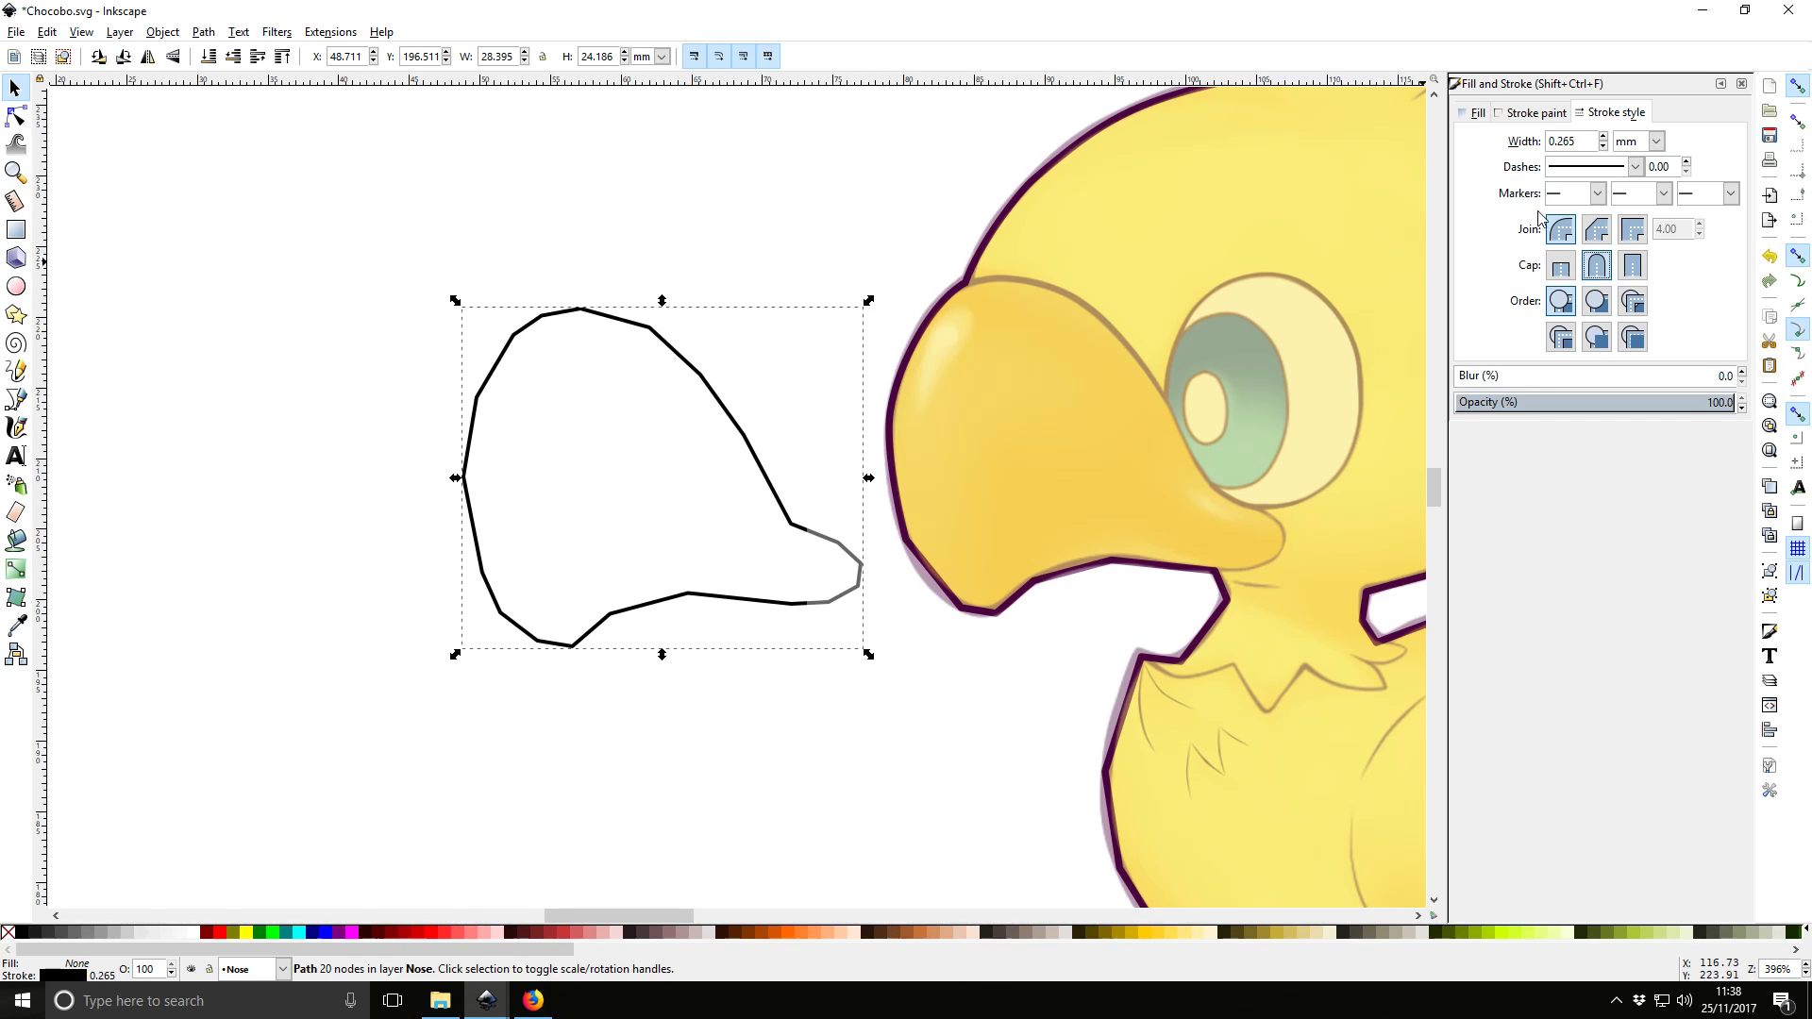
click(1530, 114)
scroll(1120, 295, up, 4)
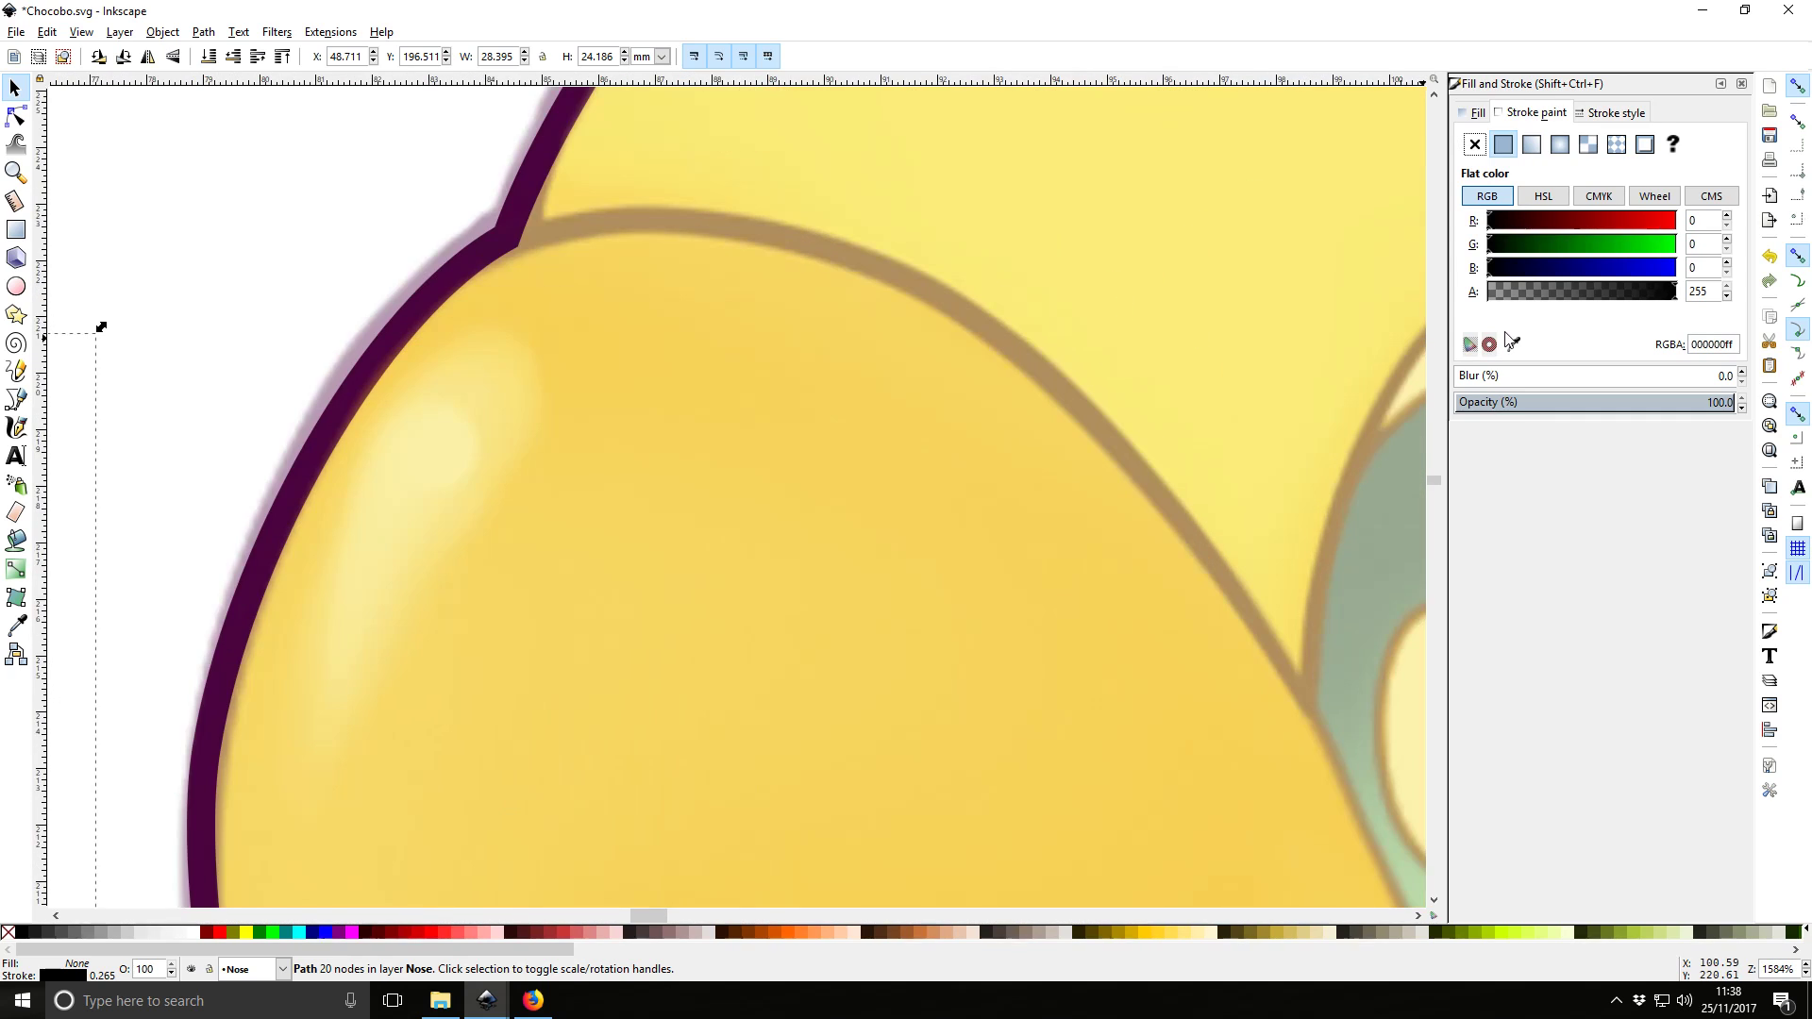
click(1514, 343)
click(1070, 387)
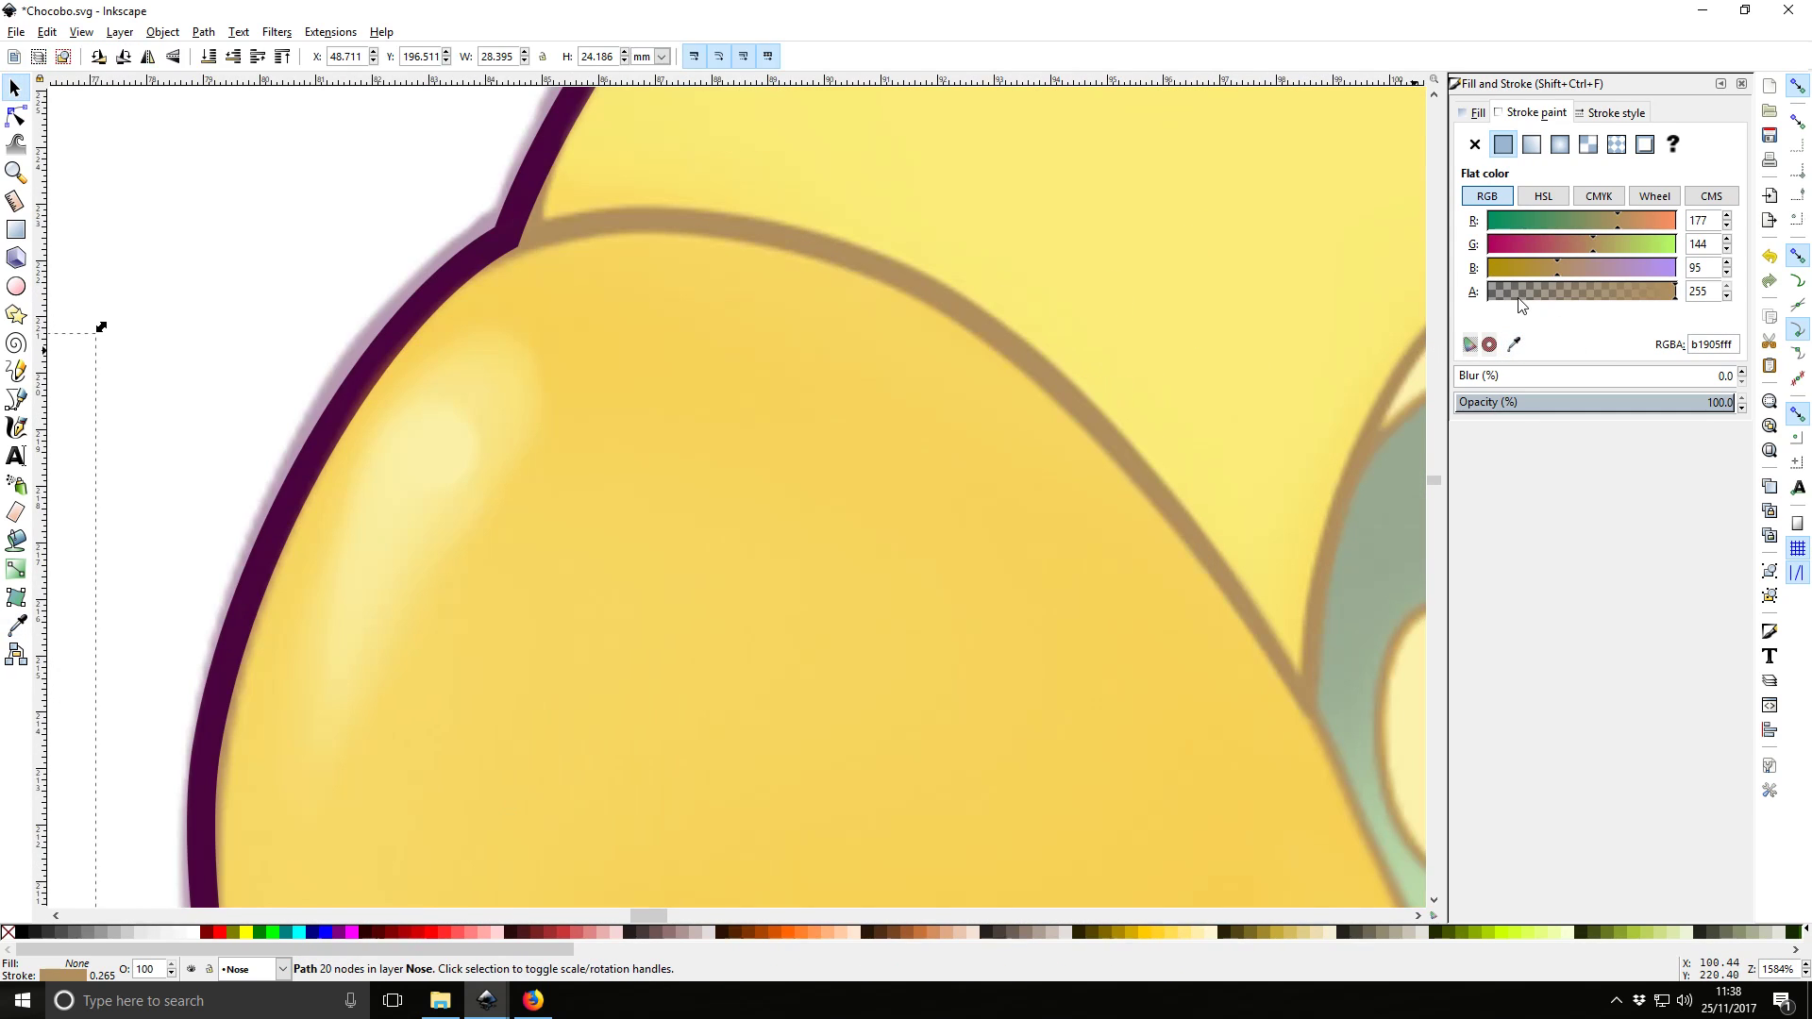
Compare the beak path's stroke with the bitmap's beak outline close up
scroll(1327, 364, down, 6)
scroll(837, 315, up, 3)
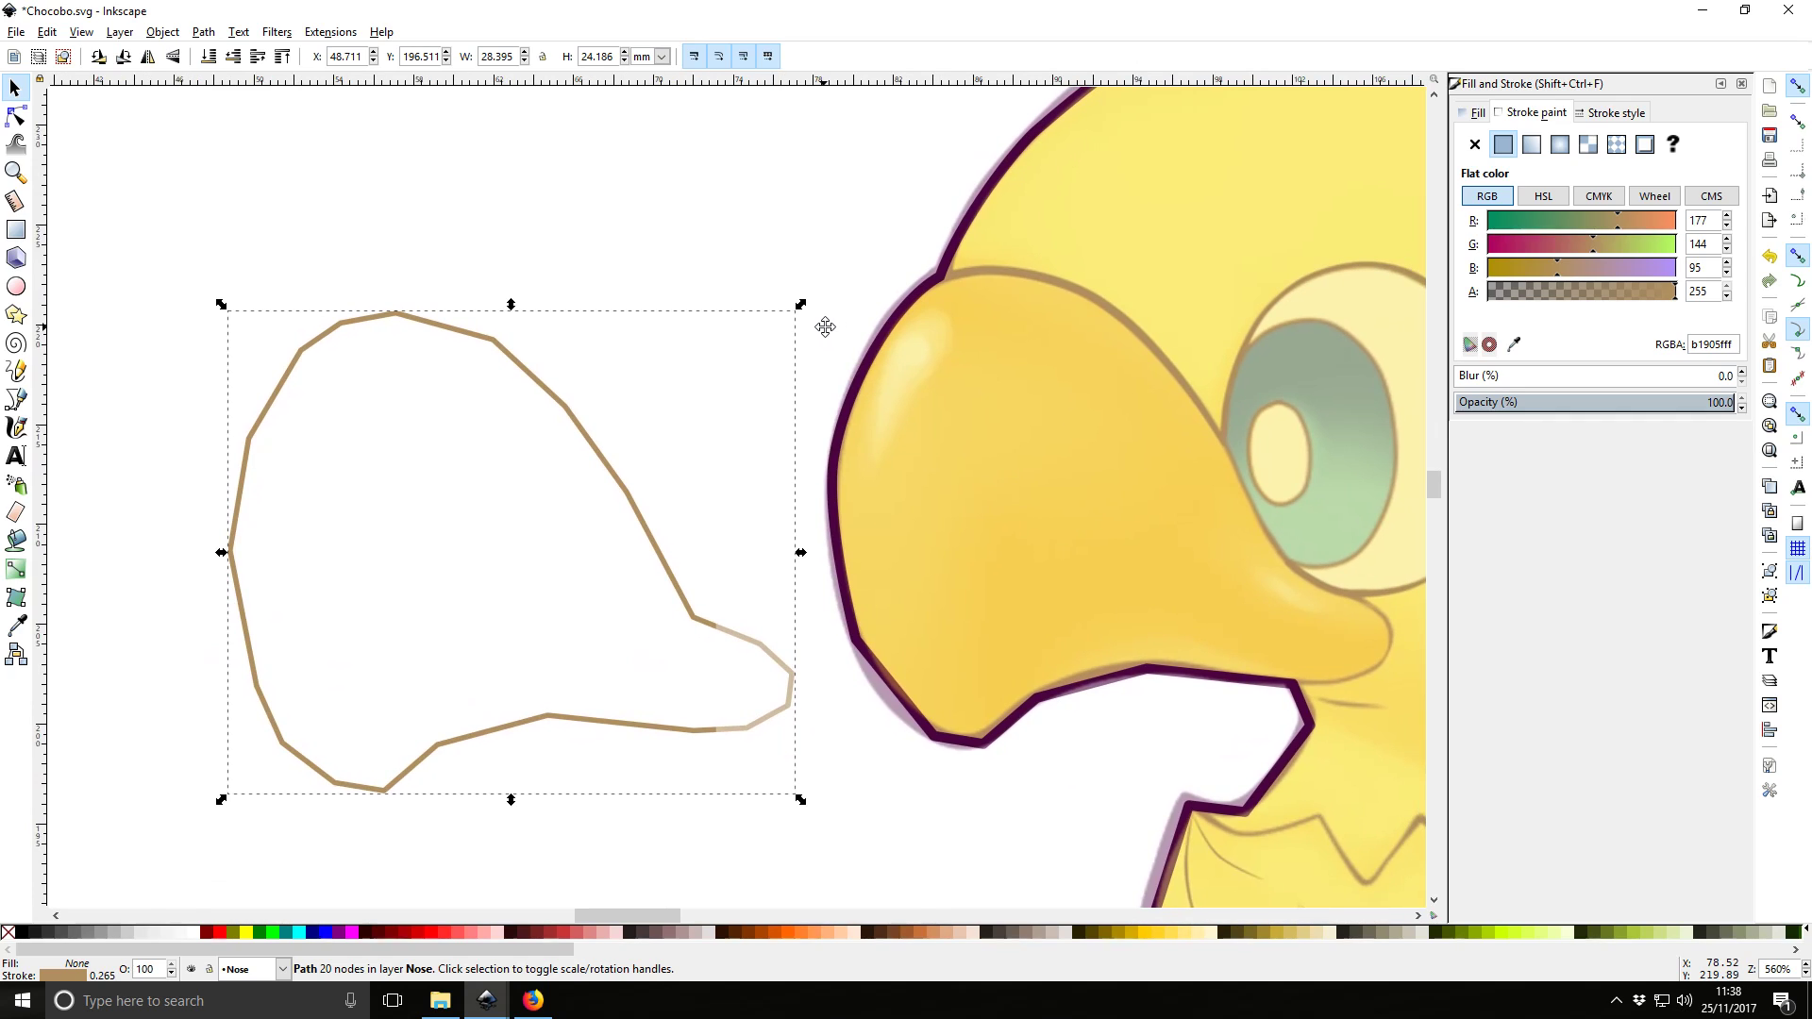
scroll(831, 330, down, 1)
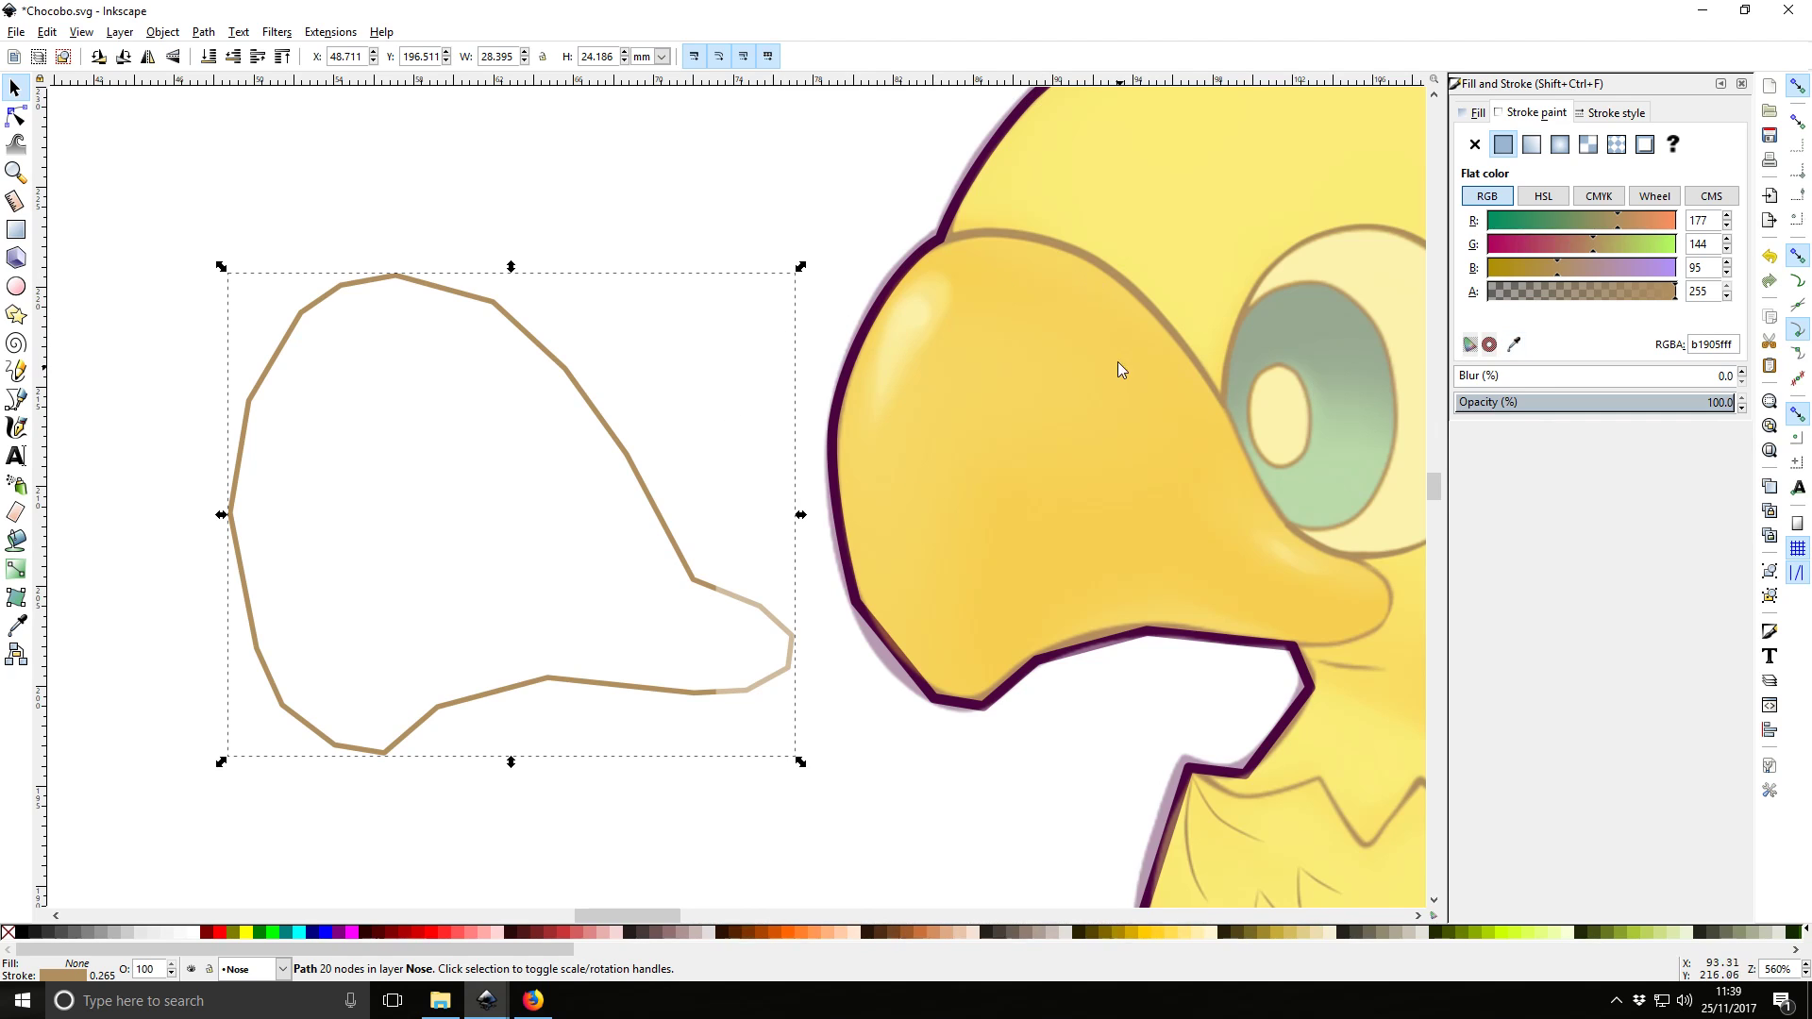
scroll(1186, 298, up, 2)
scroll(1185, 302, down, 1)
scroll(1124, 323, up, 4)
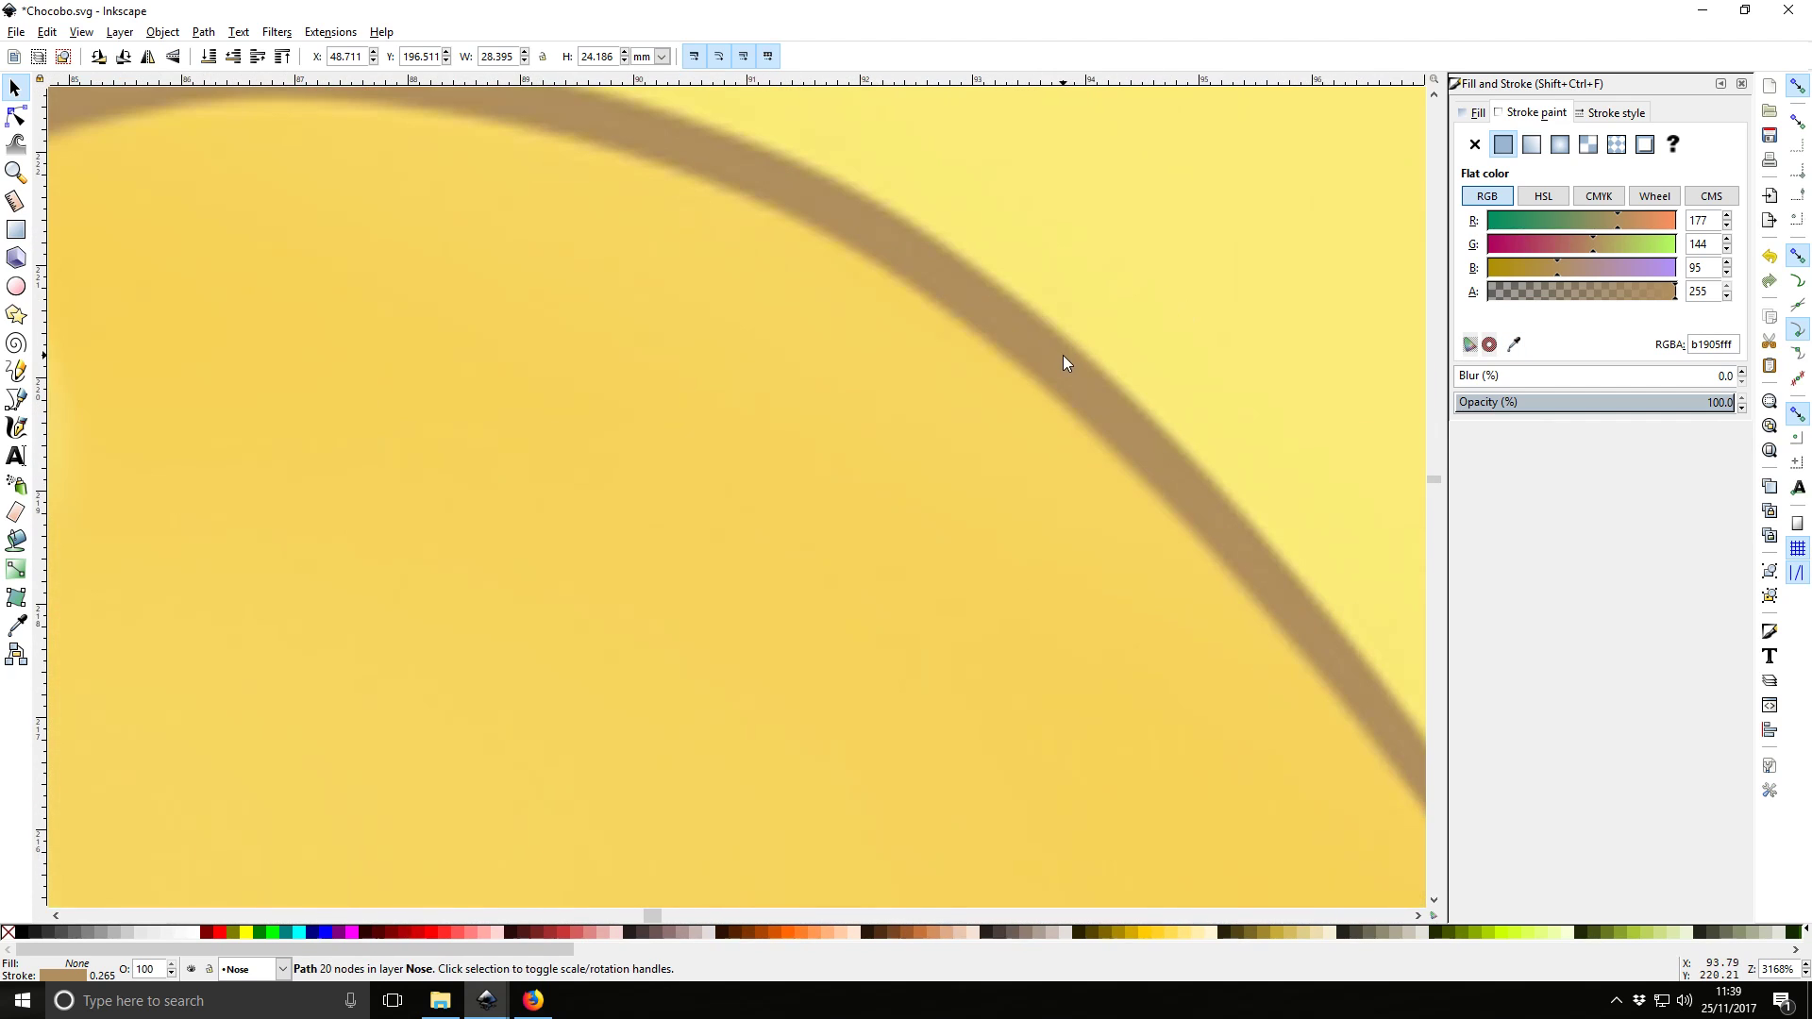
scroll(1106, 357, down, 6)
mouse_move(833, 315)
mouse_down()
mouse_move(783, 169)
mouse_move(809, 195)
mouse_up()
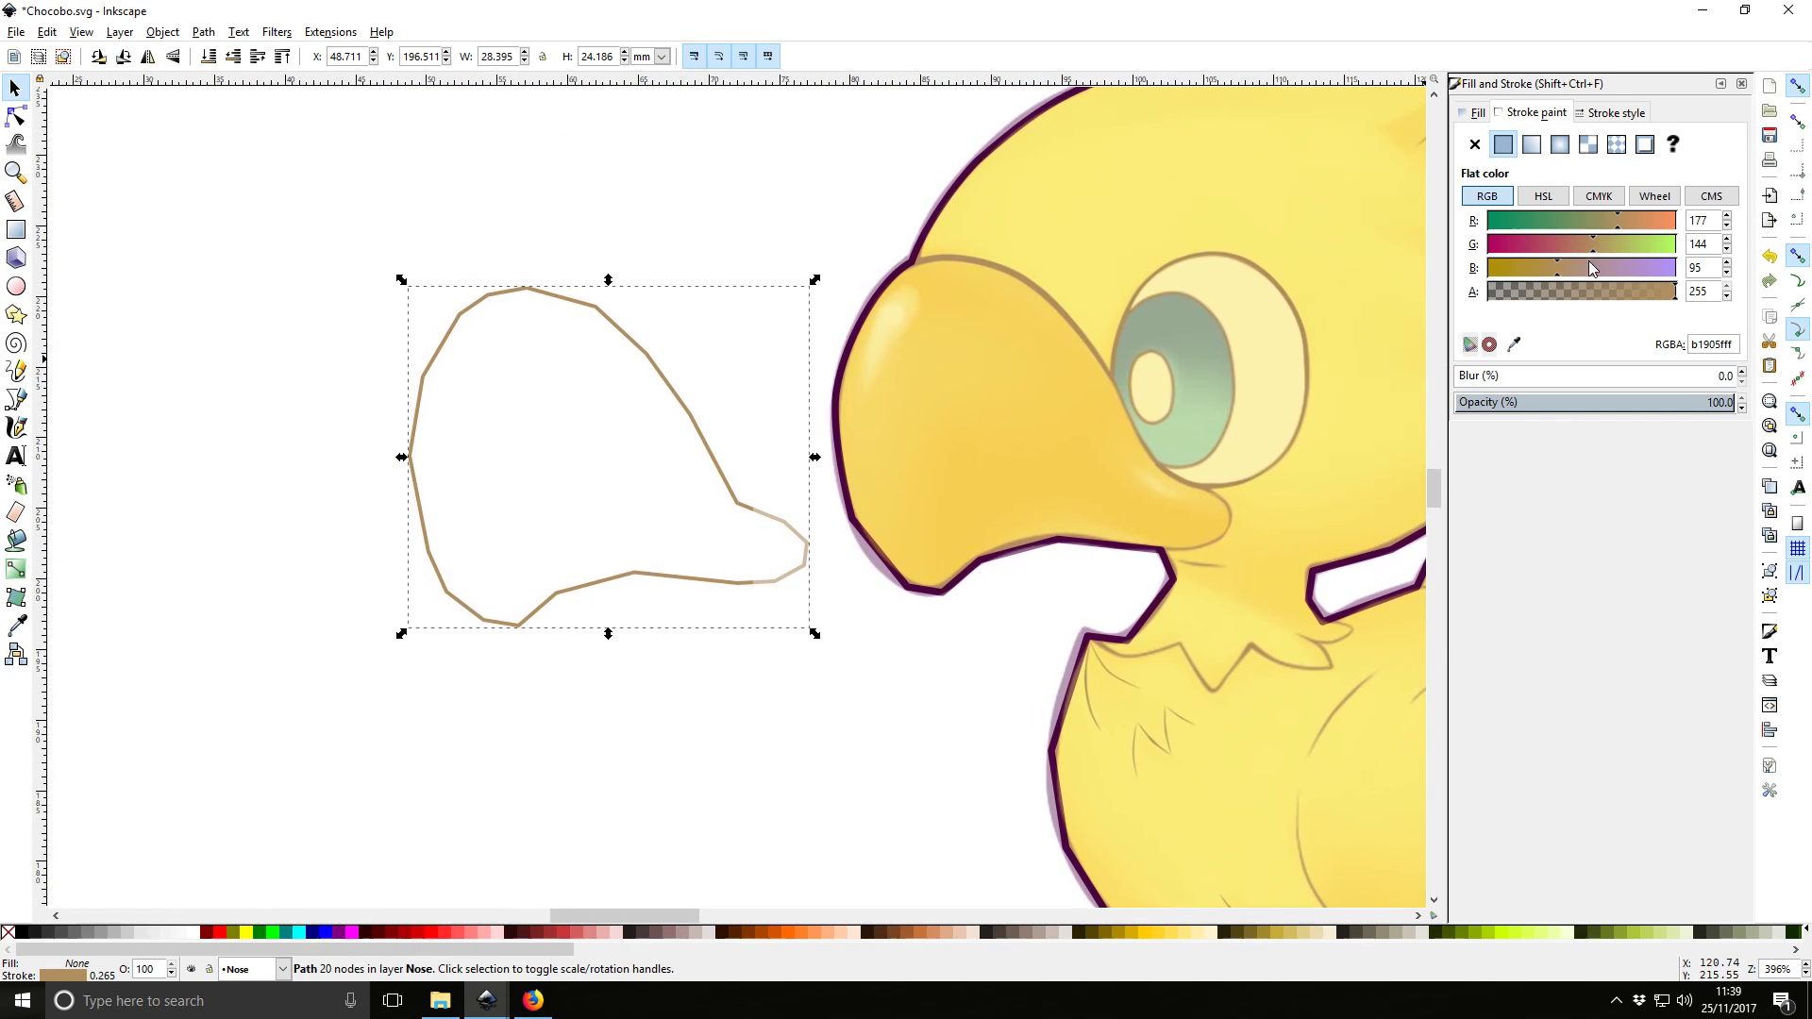
Try the beak's yellow f6d053 as the path's stroke colour, and resample the brown outline colour b1905e for it
click(1514, 343)
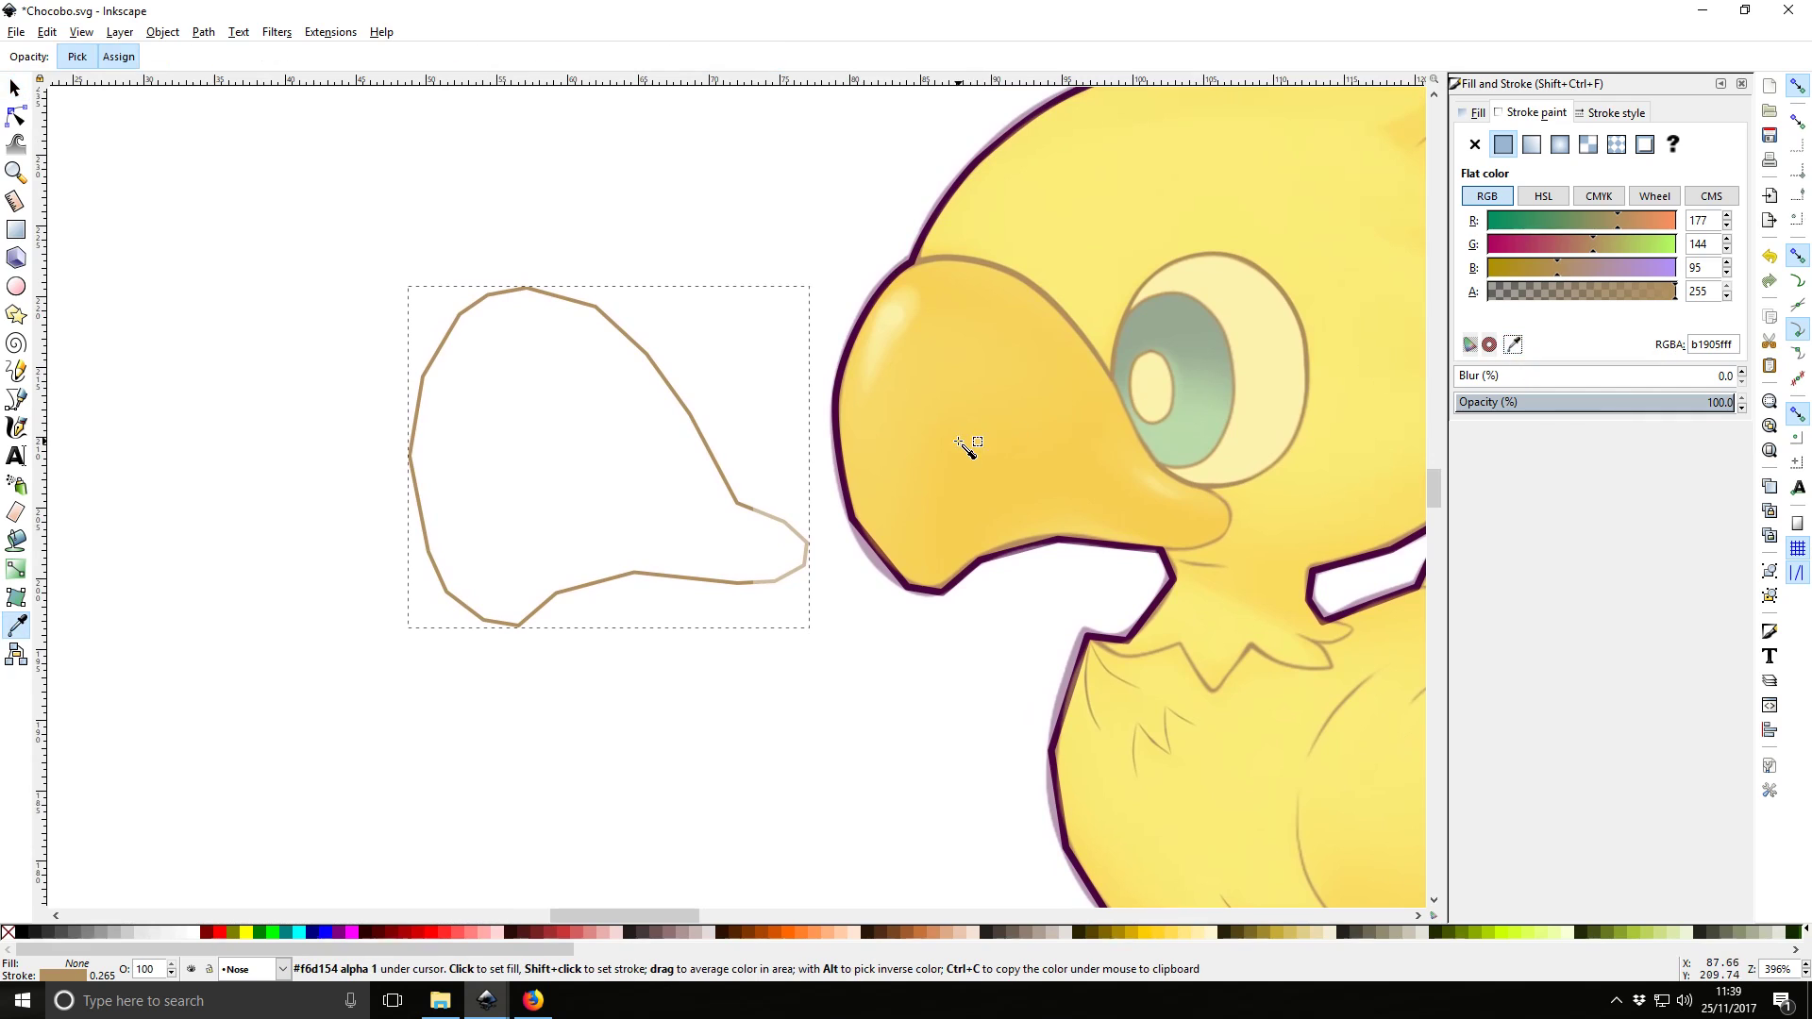
click(1035, 487)
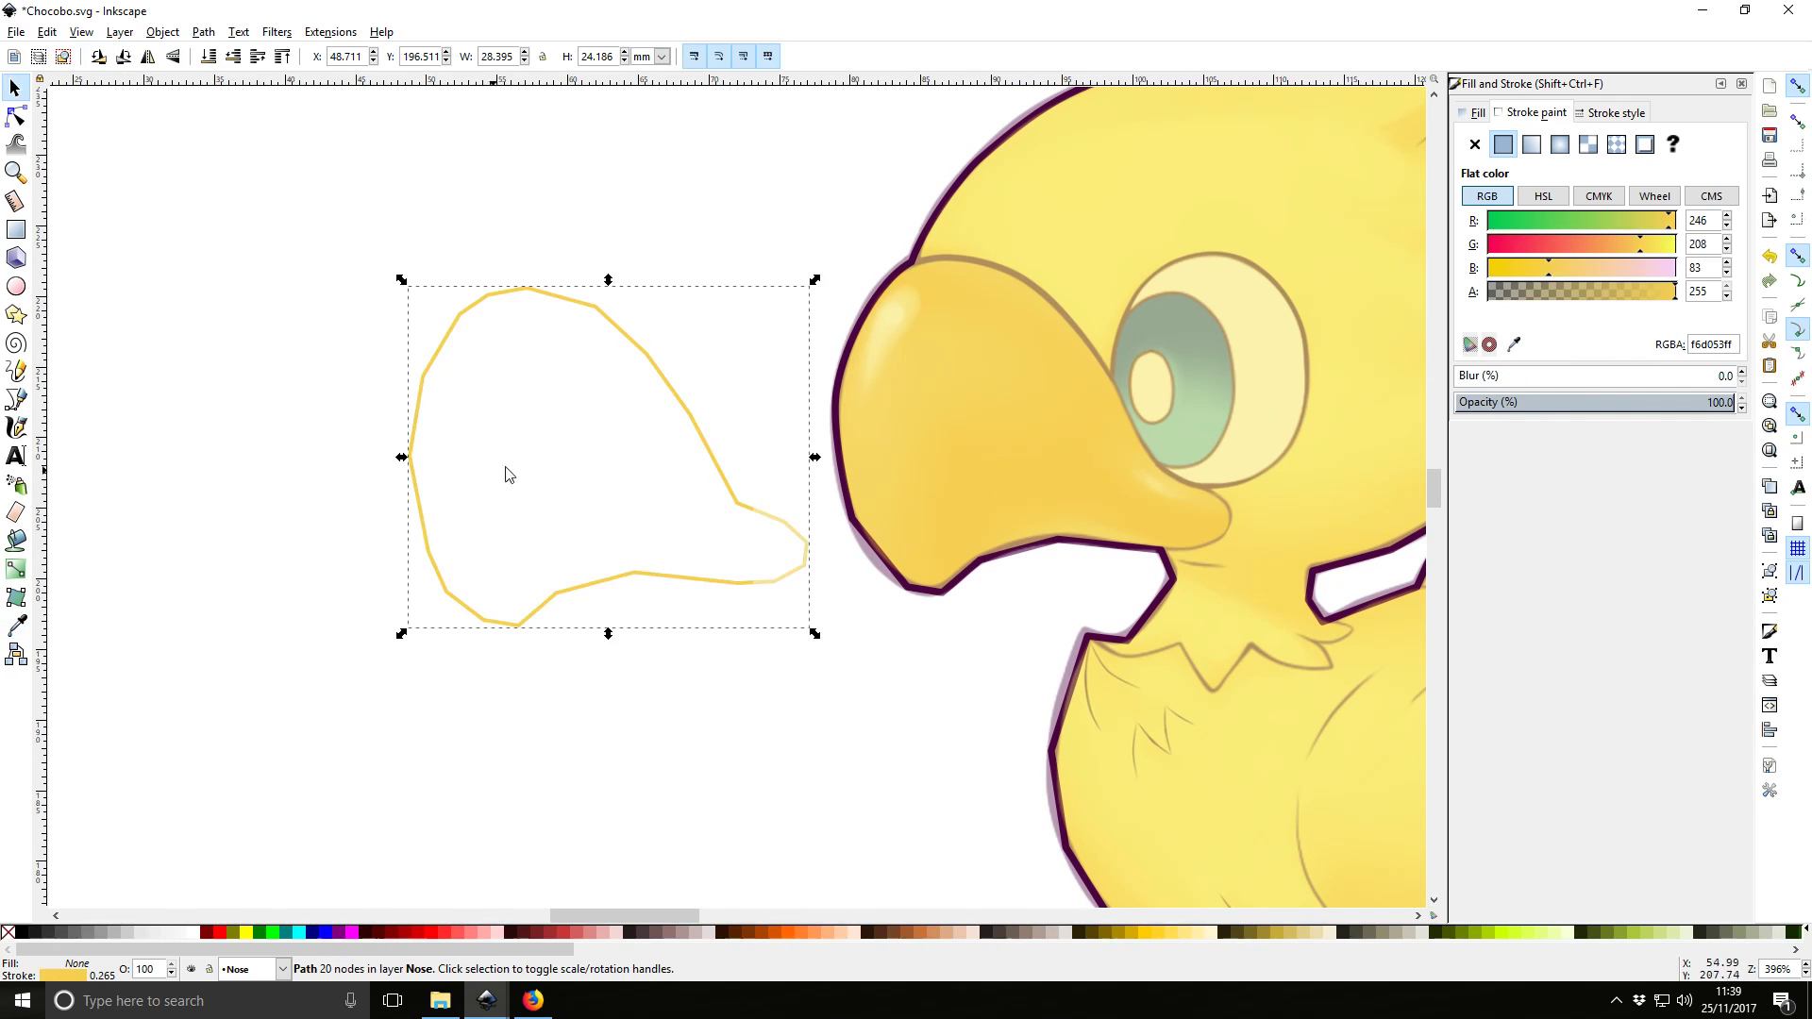
click(1514, 344)
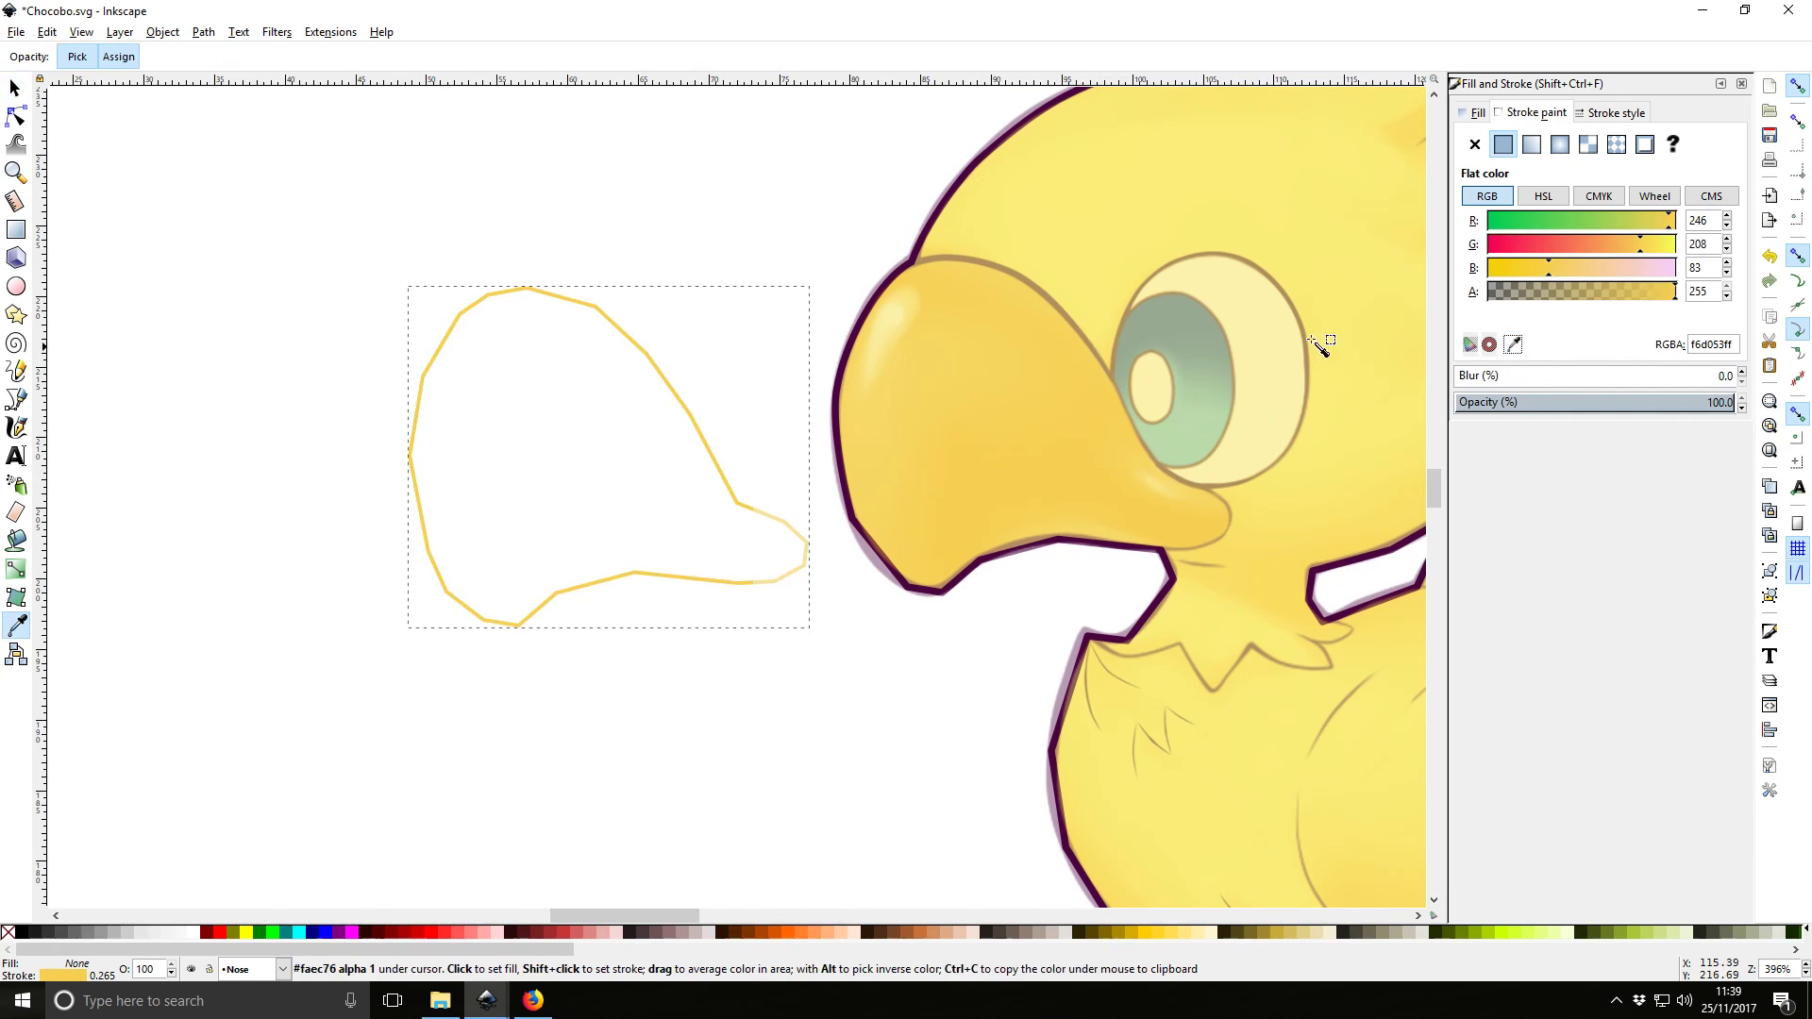
click(1058, 306)
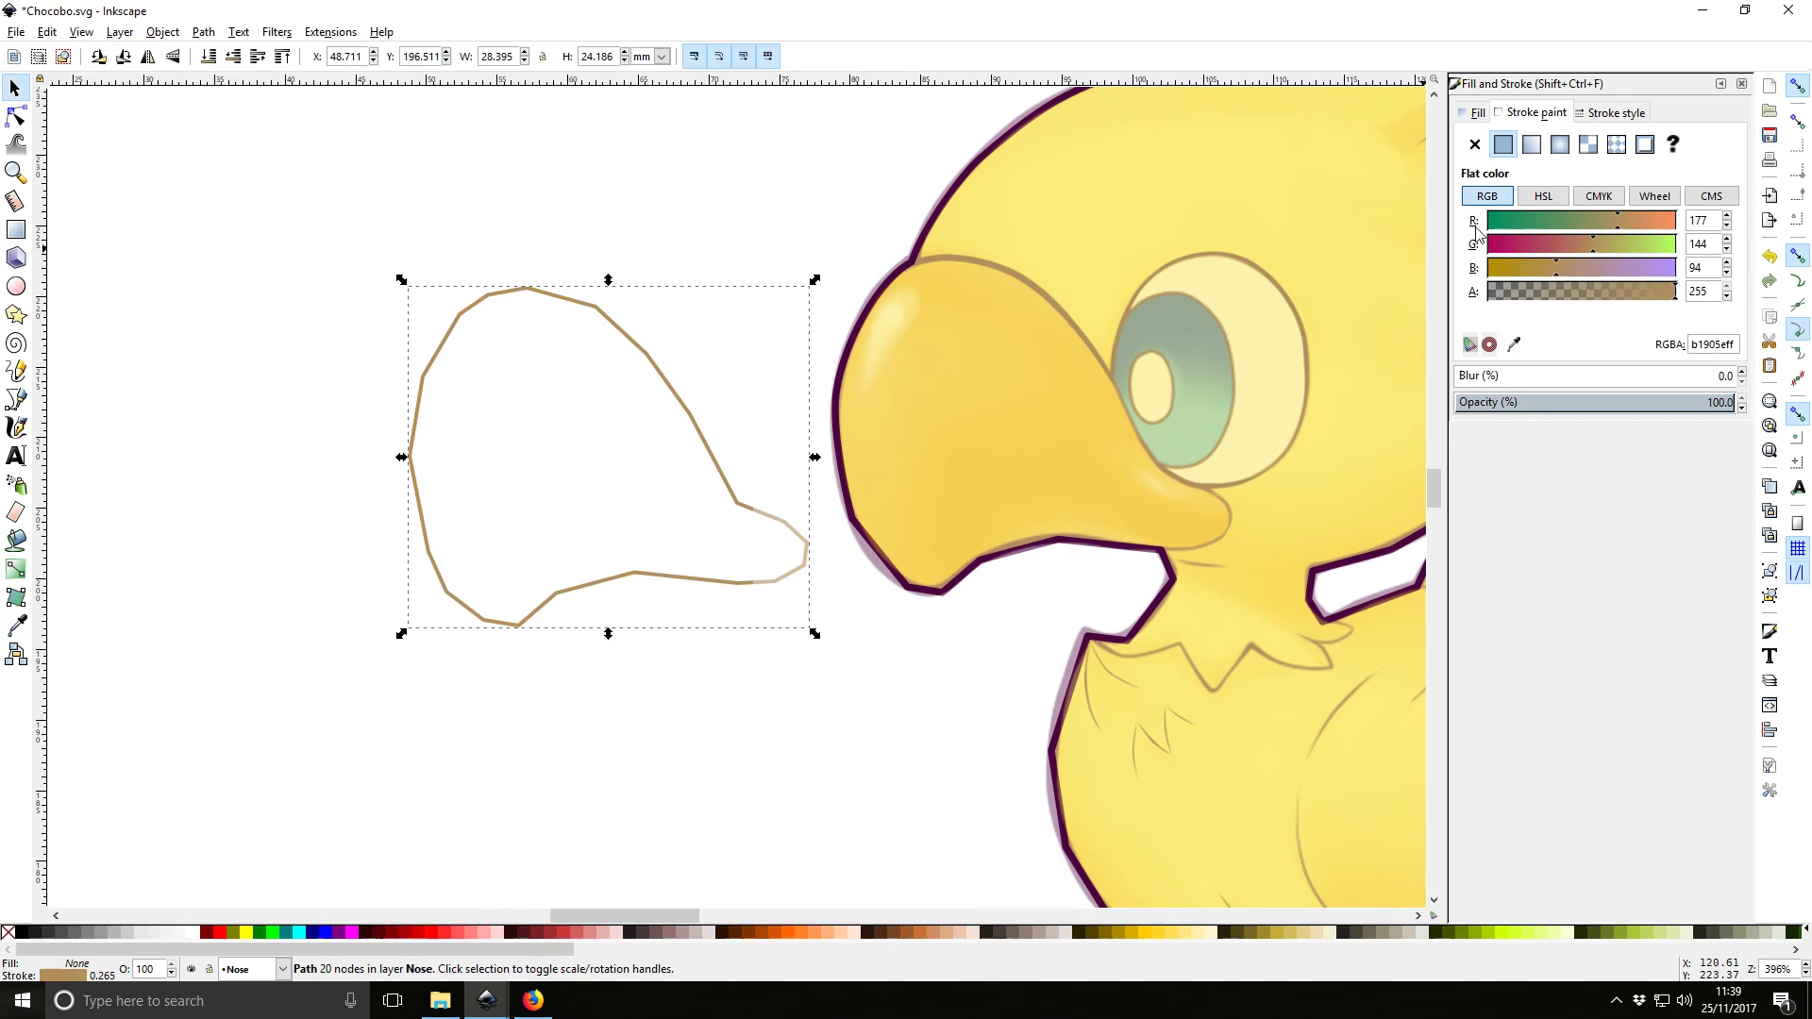
Fill the beak path with flat colour f7d155 sampled from the bitmap's beak, and move it back over the bird's beak
click(1475, 117)
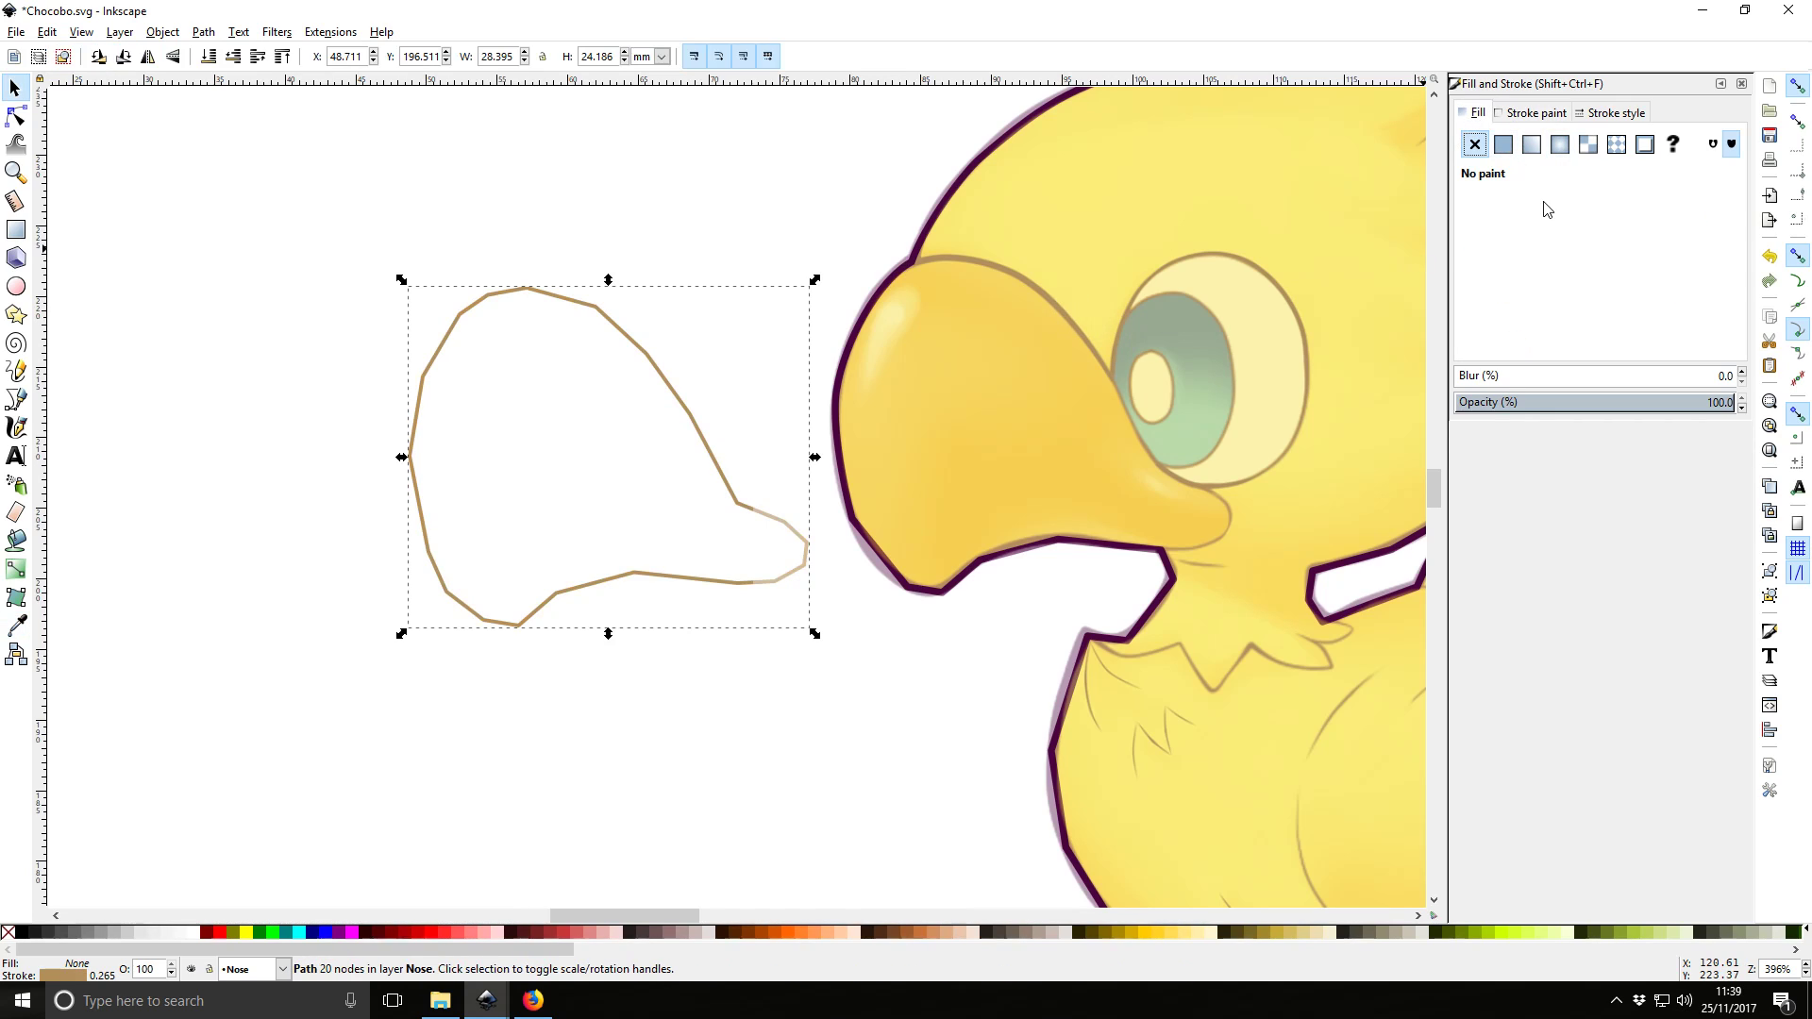
click(1503, 143)
click(1514, 344)
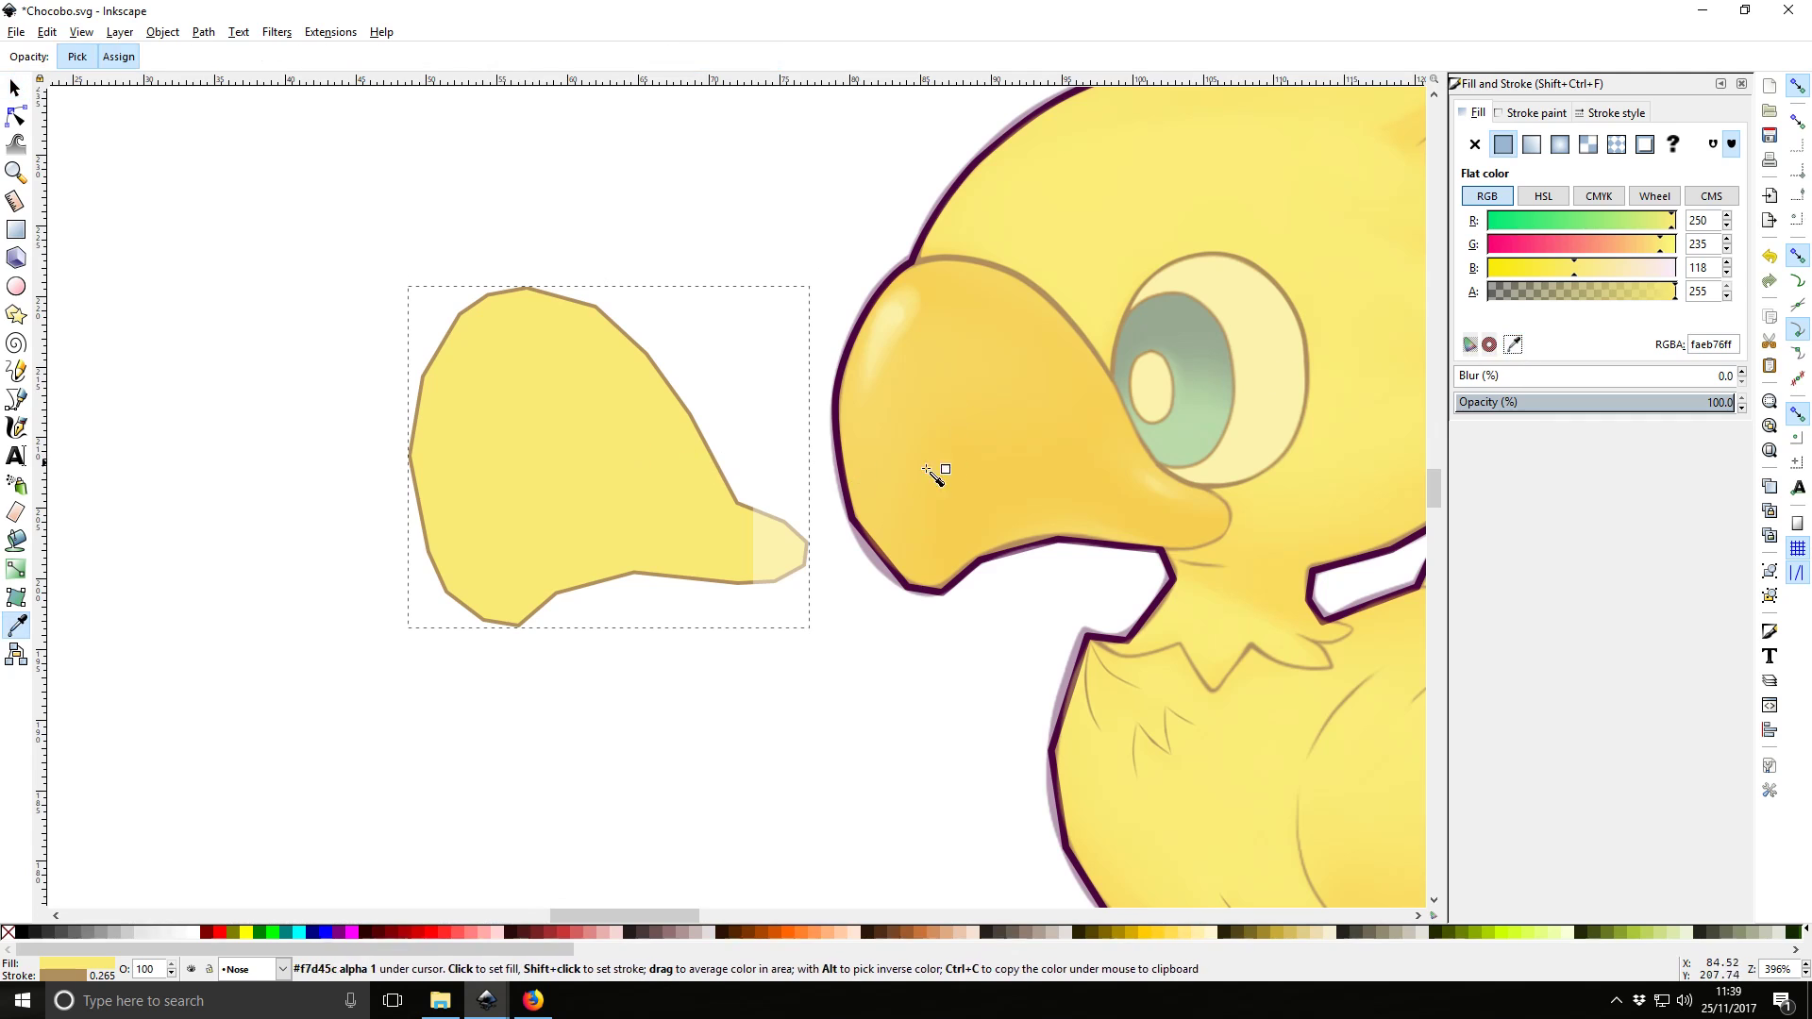
click(1071, 431)
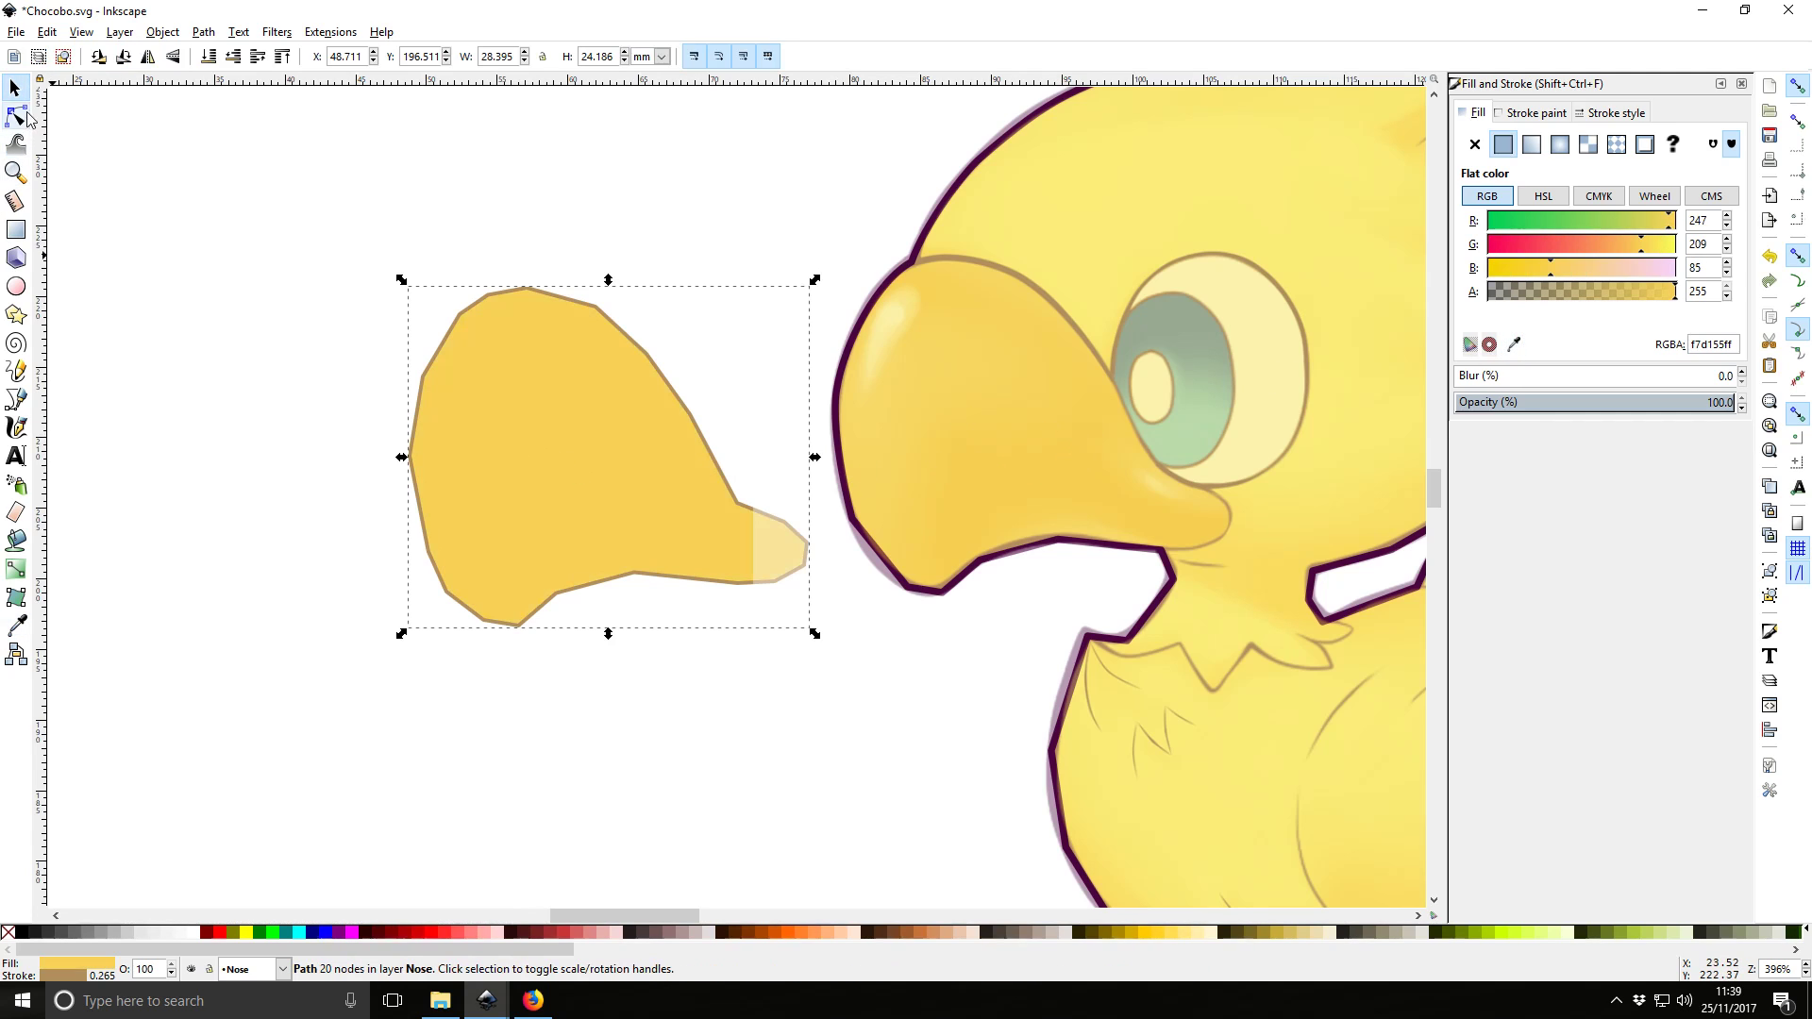
drag(532, 475, 949, 445)
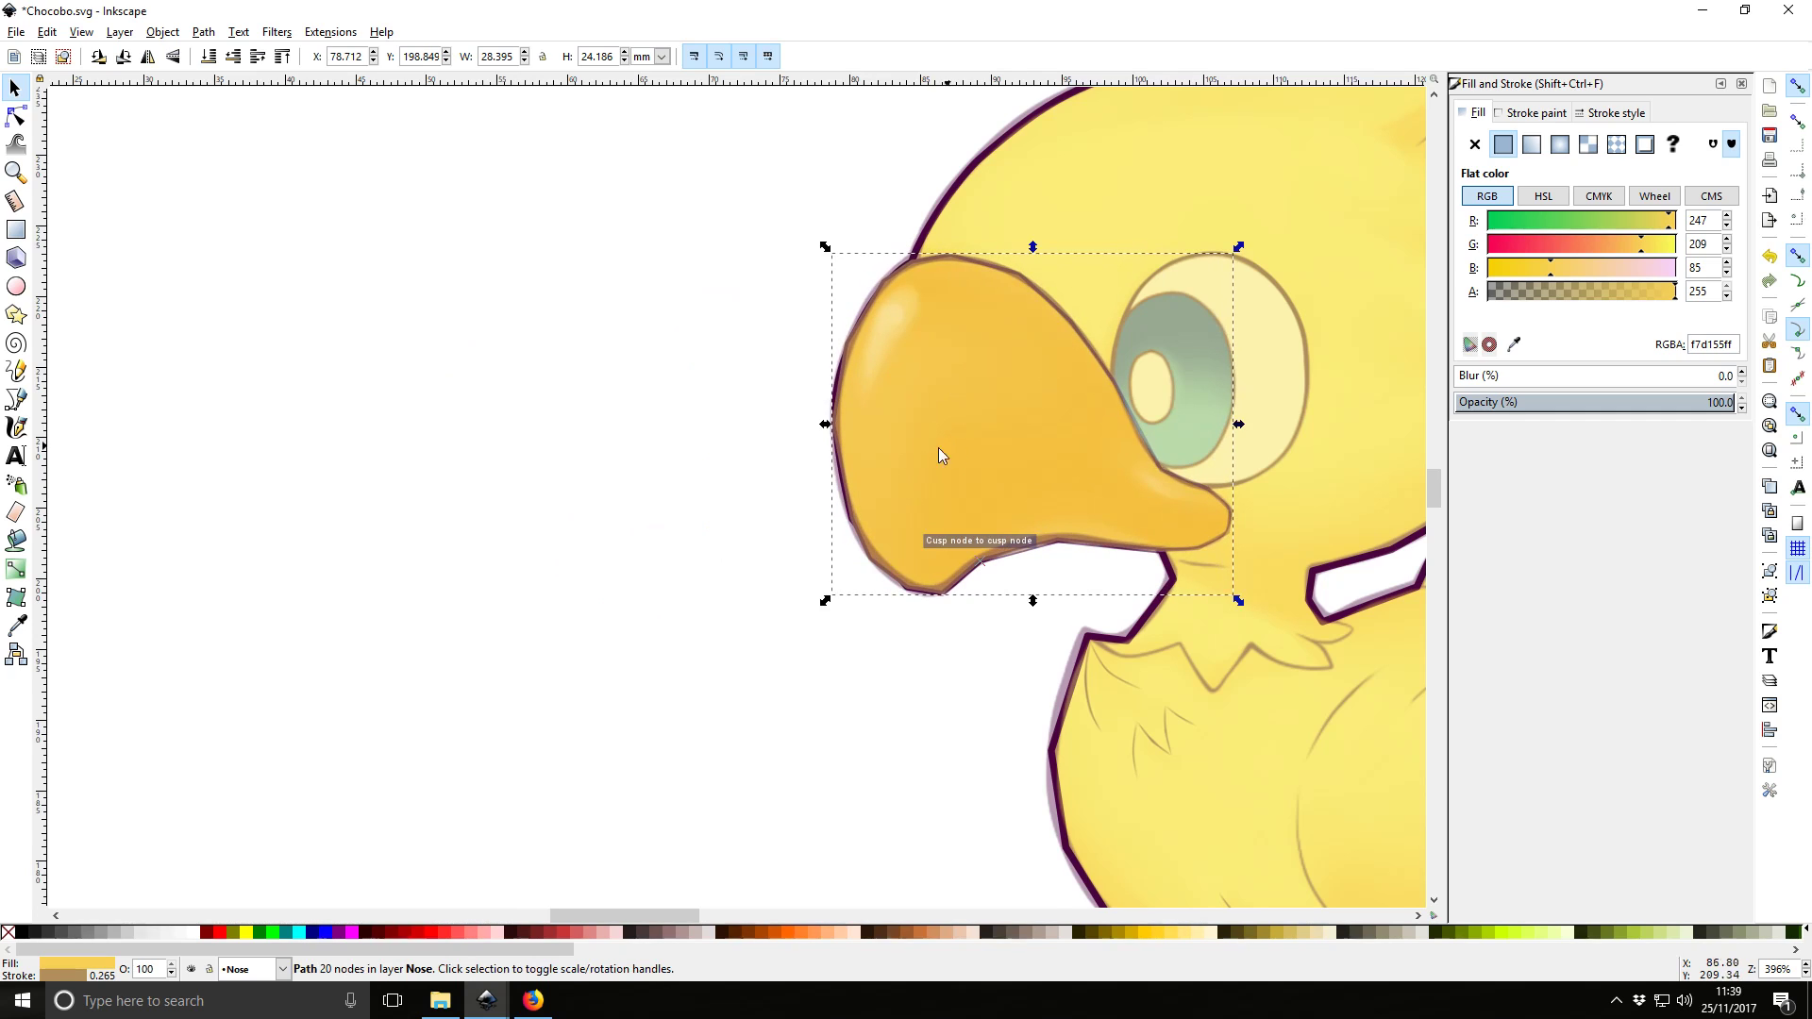
click(648, 449)
Hide Layer 1 with the bitmap to preview the traced body and beak, and show the layer again
key(ctrl+Right)
key(ctrl+Right)
key(ctrl+Right)
key(ctrl+Right)
key(ctrl+Right)
key(ctrl+Right)
key(ctrl+Right)
key(ctrl+Right)
key(ctrl+Down)
scroll(579, 462, down, 2)
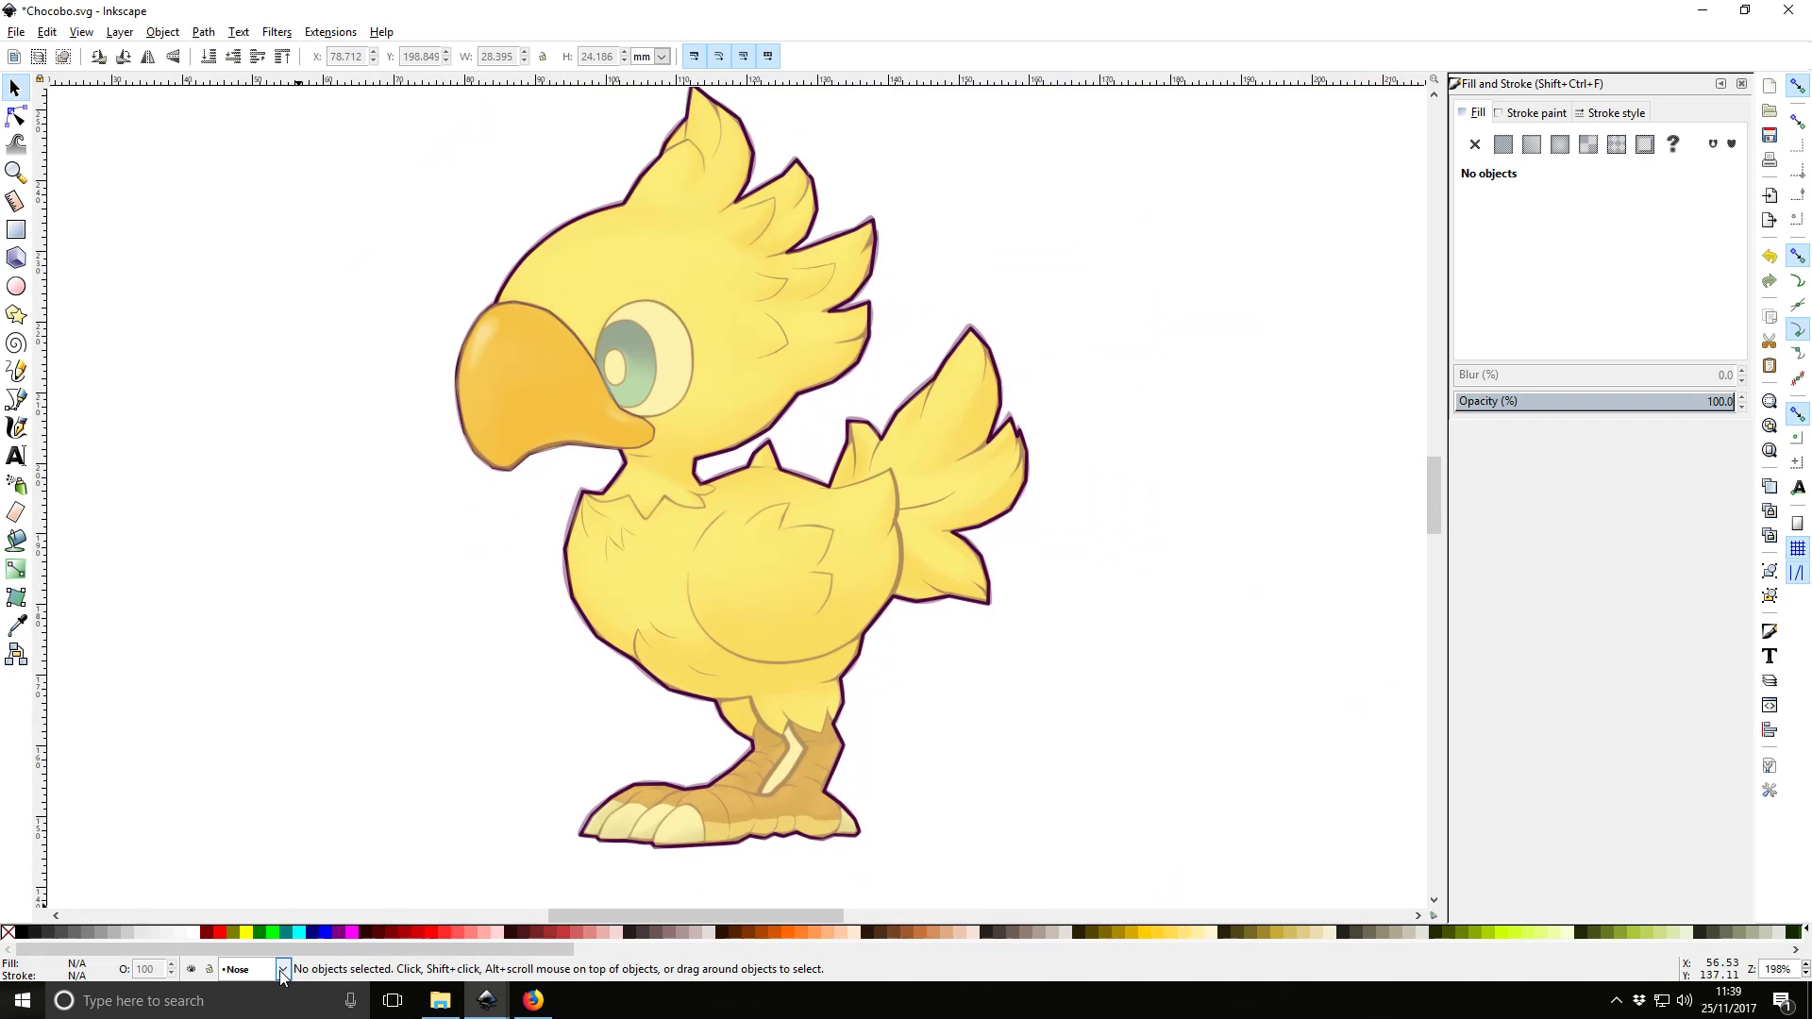
click(195, 970)
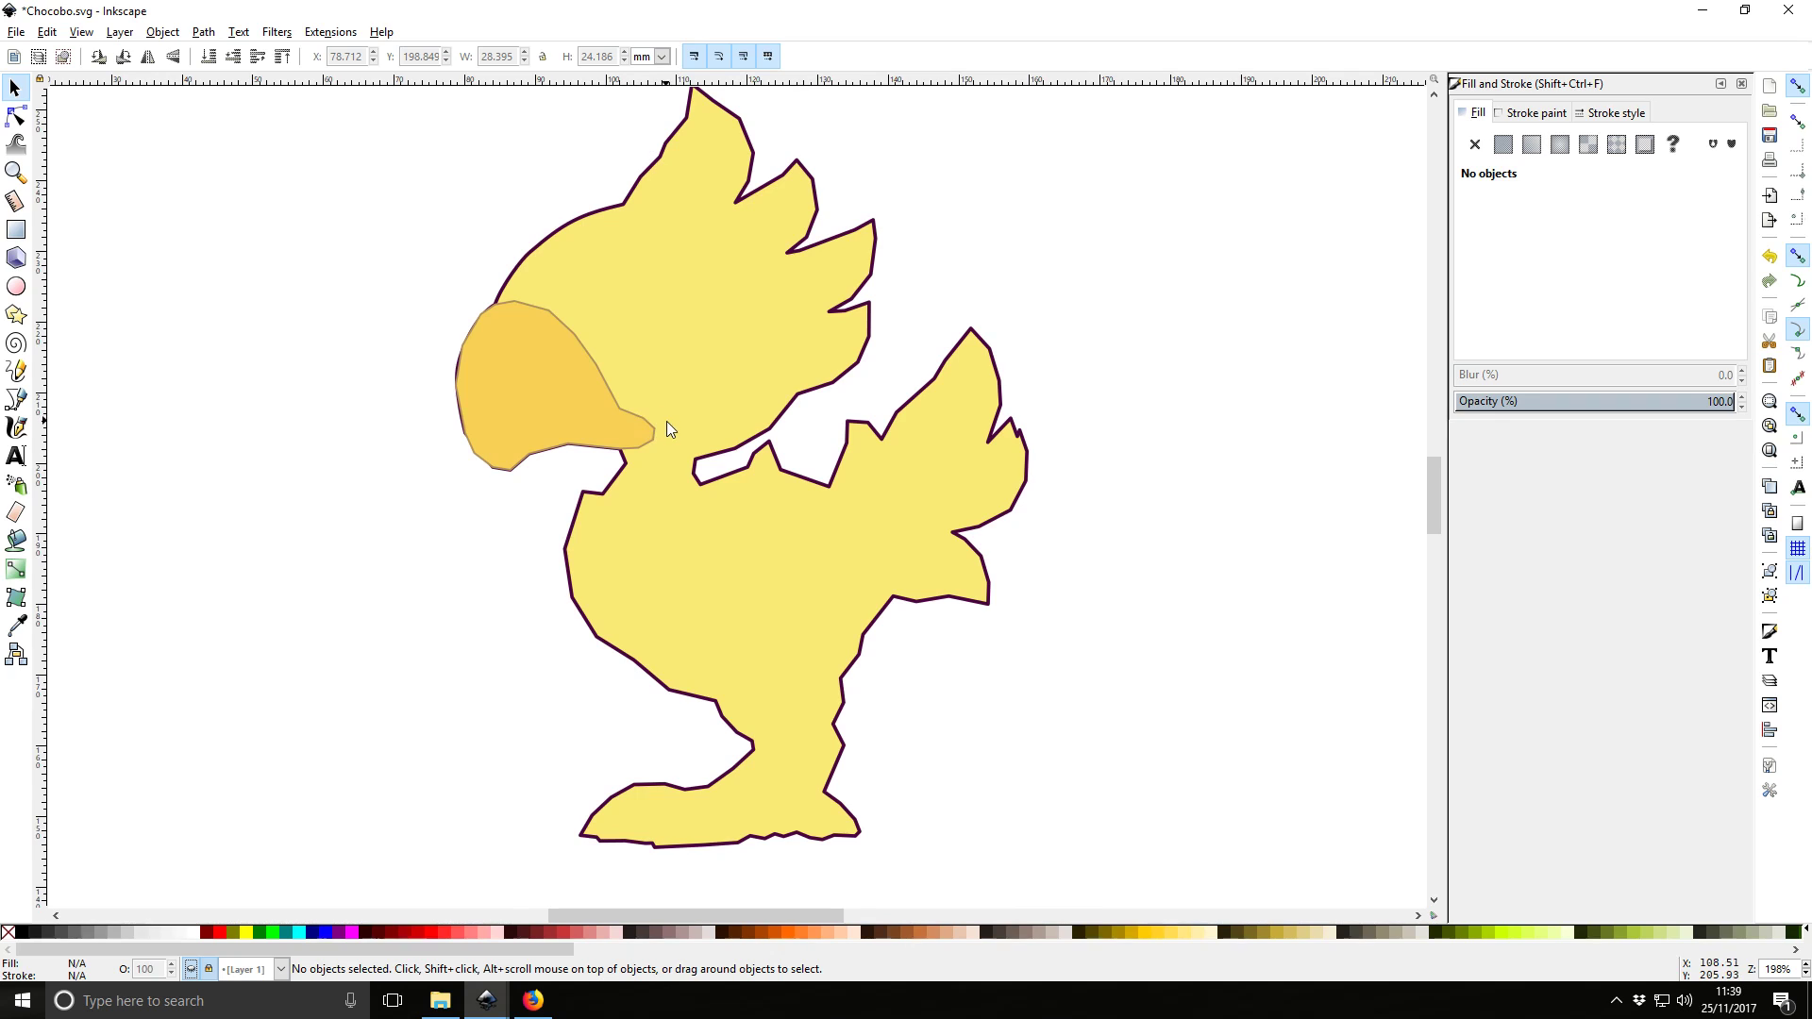
click(229, 970)
click(189, 970)
click(190, 971)
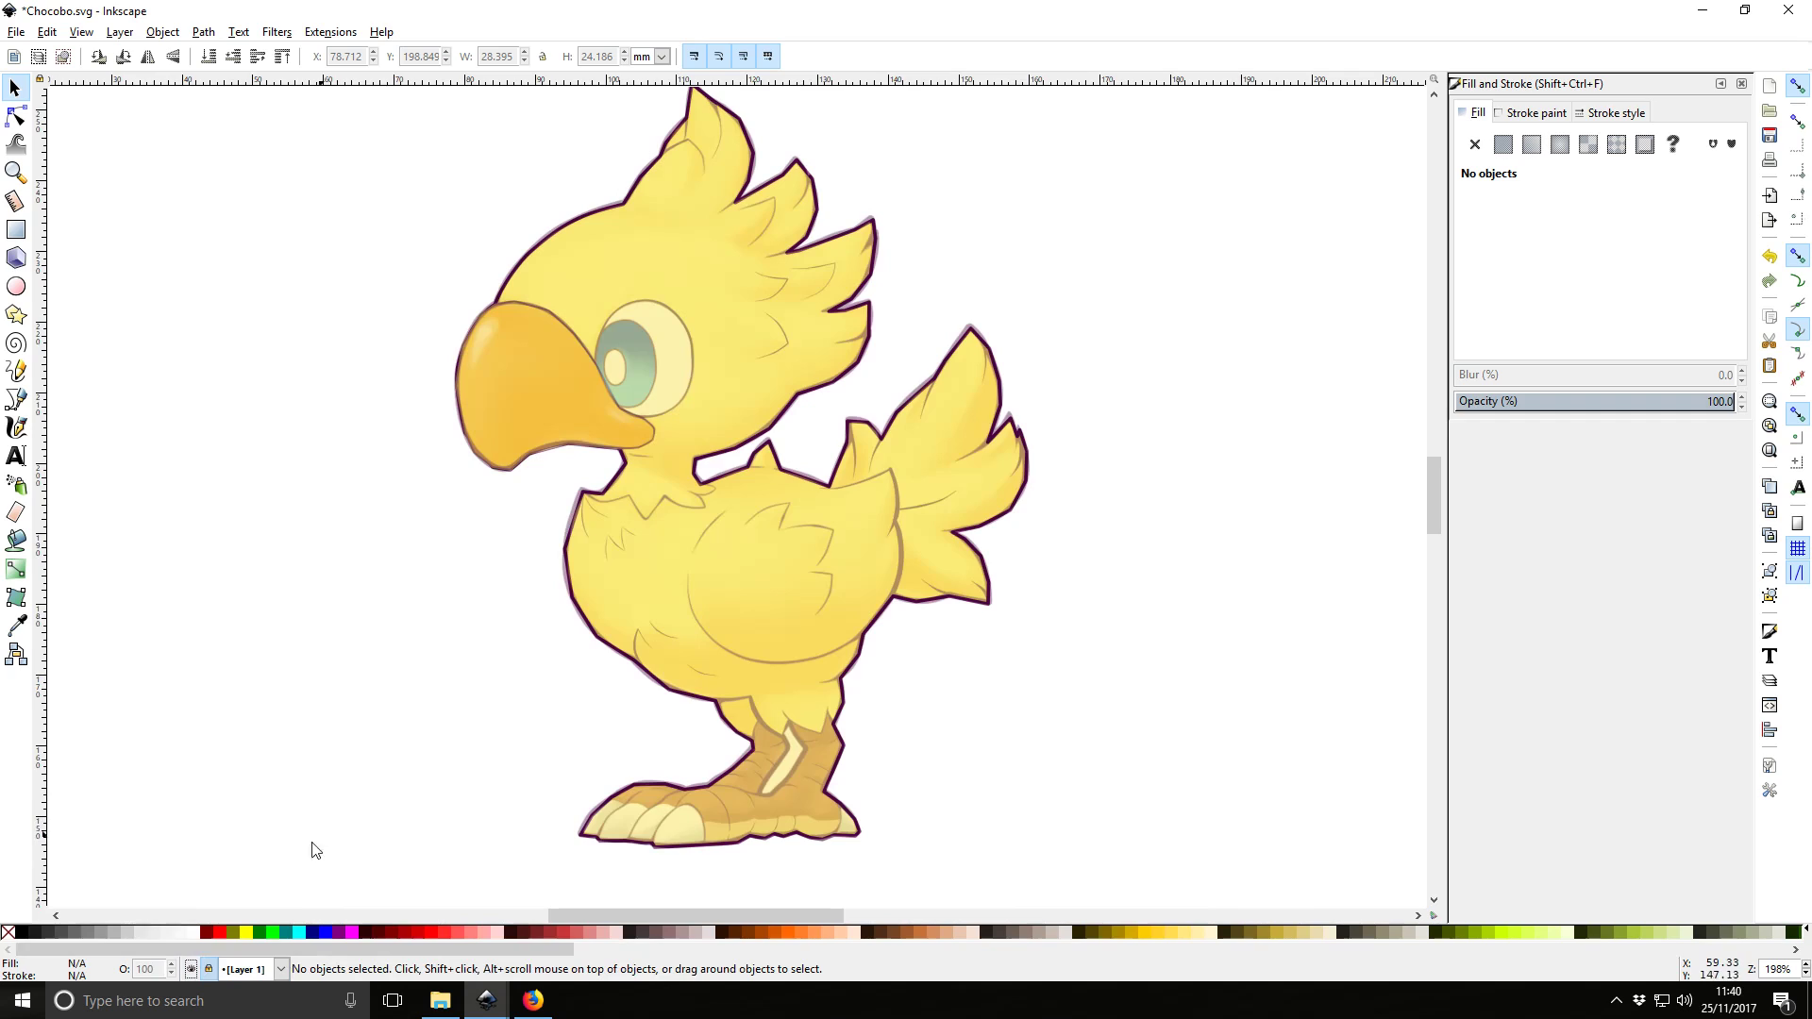
Unlock Layer 1, delete the bitmap from it and save the drawing
click(209, 969)
click(644, 572)
key(Delete)
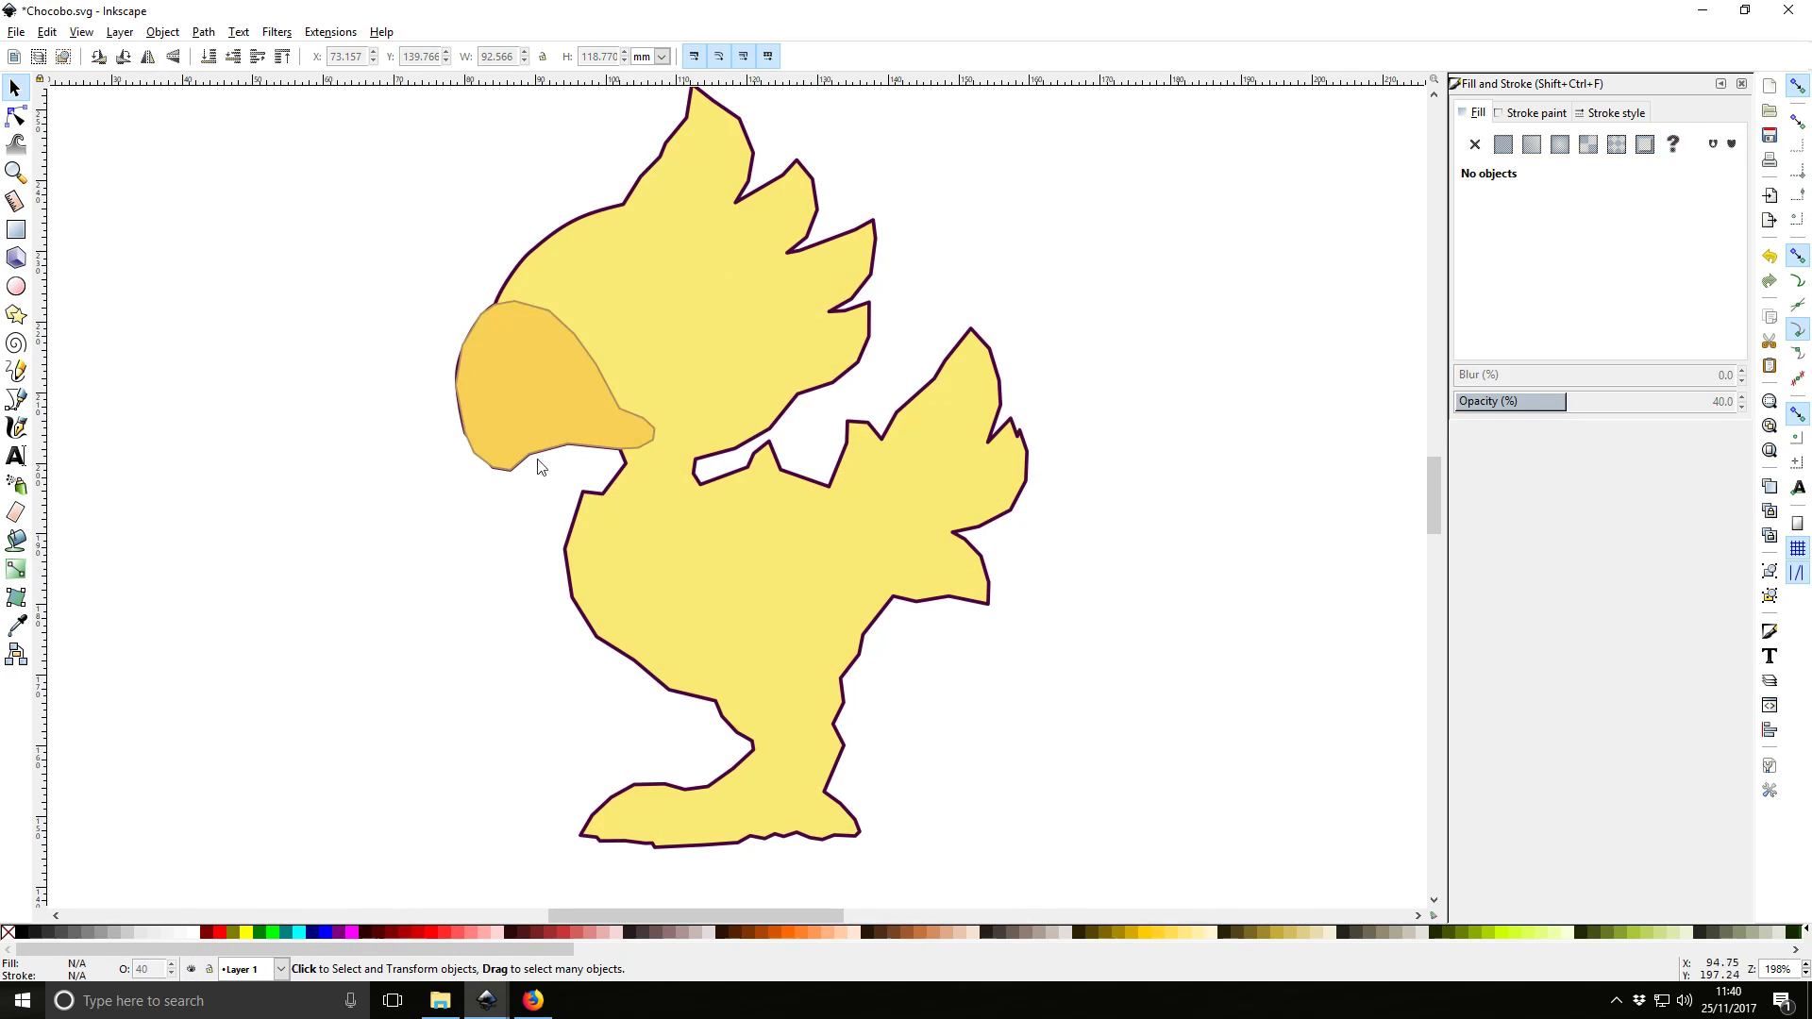
click(16, 31)
click(69, 154)
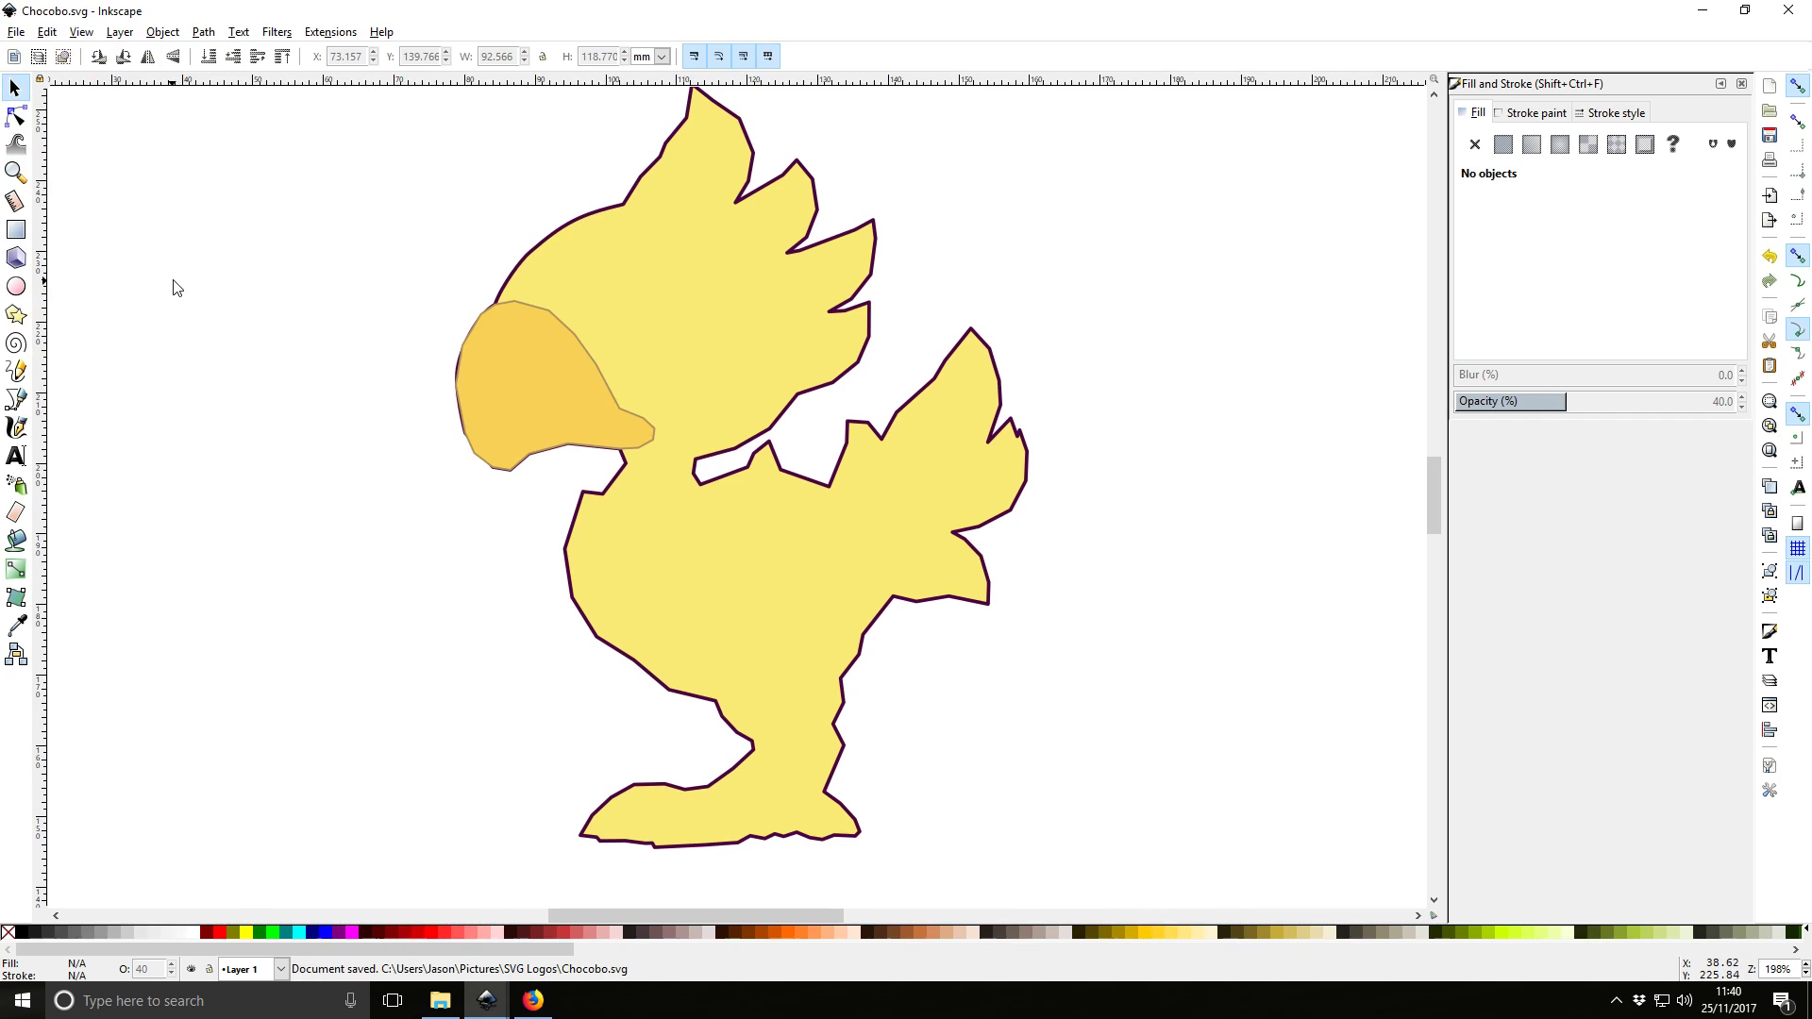
Undo the bitmap's deletion, and check the saved Chocobo file's size in the SVG Logos folder in File Explorer
key(ctrl+z)
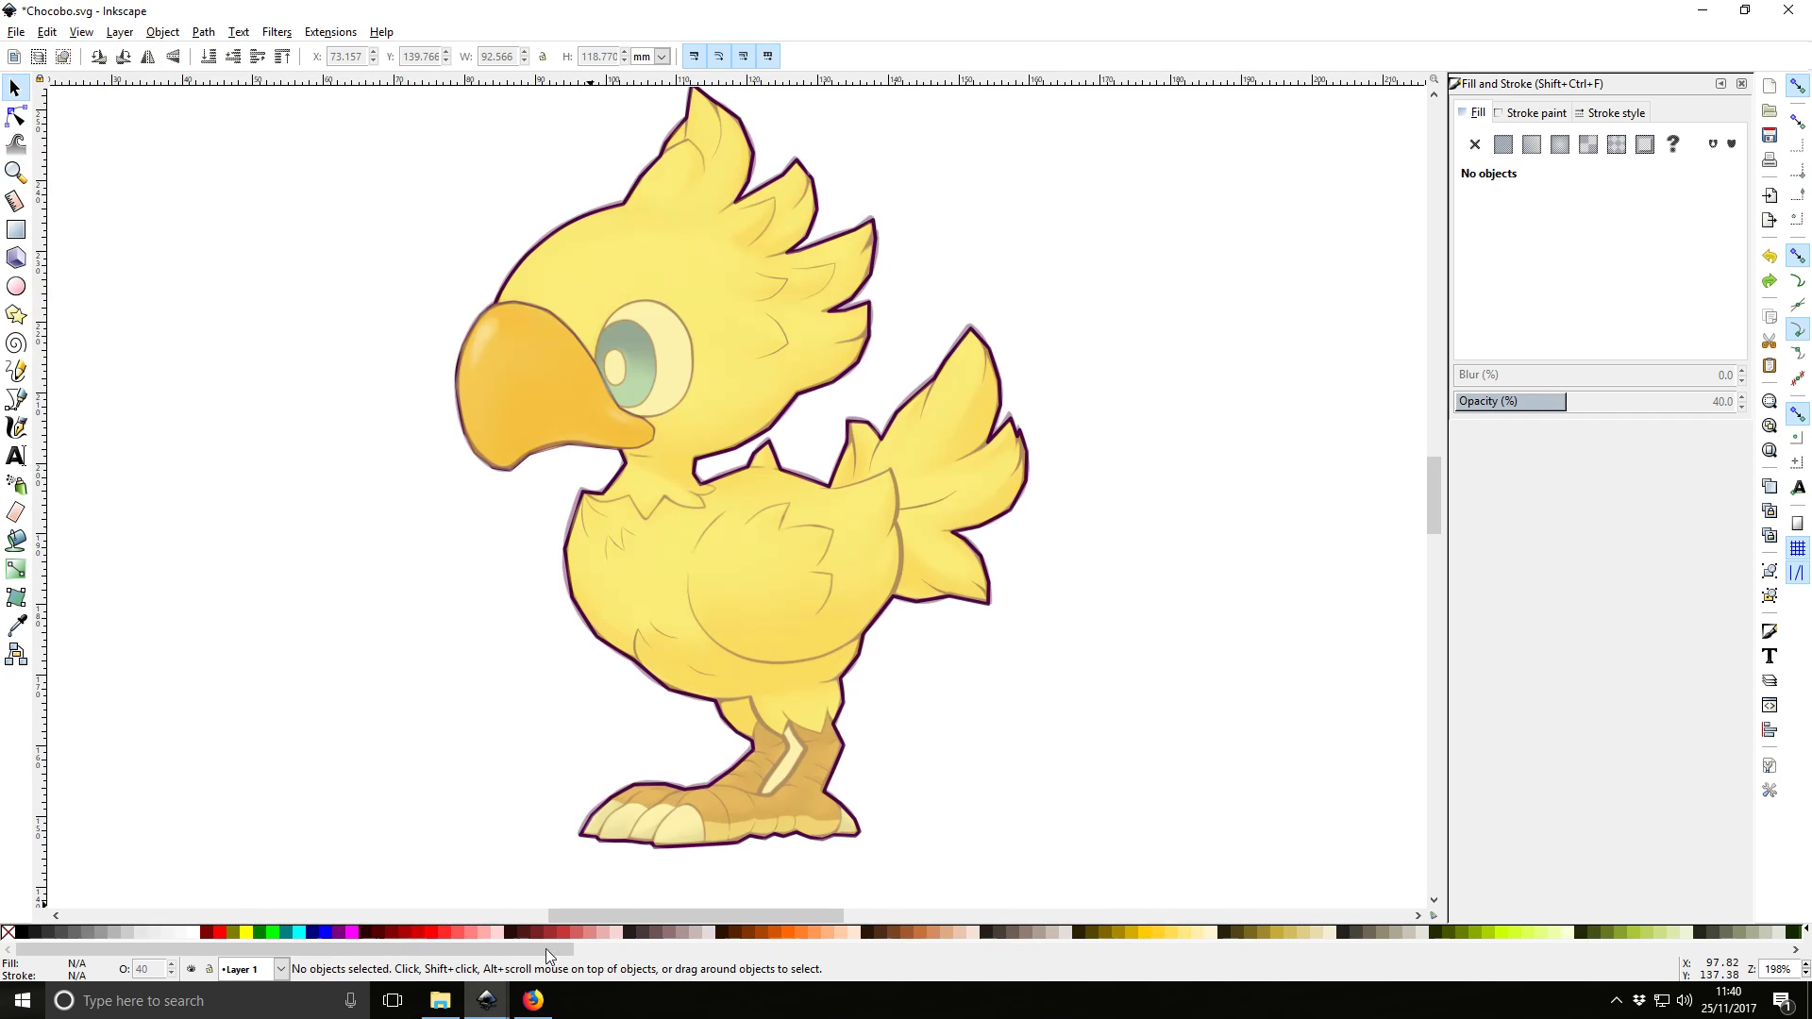
click(440, 1000)
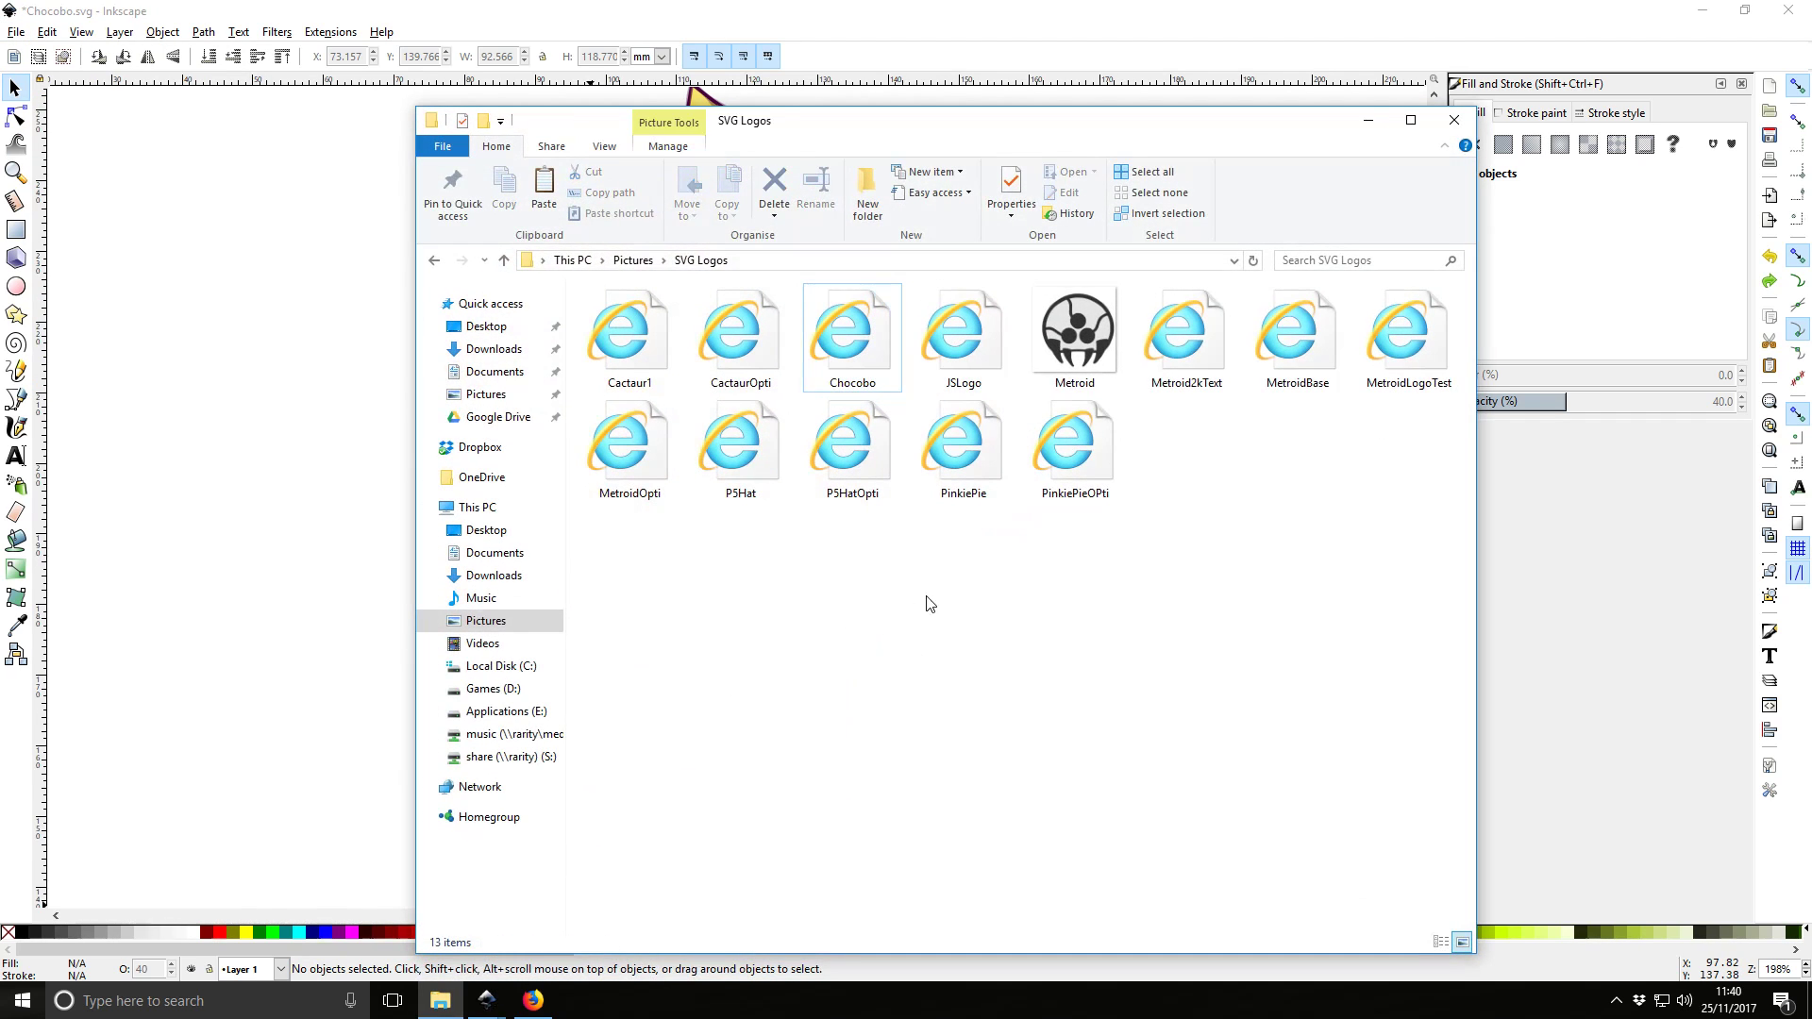
click(896, 366)
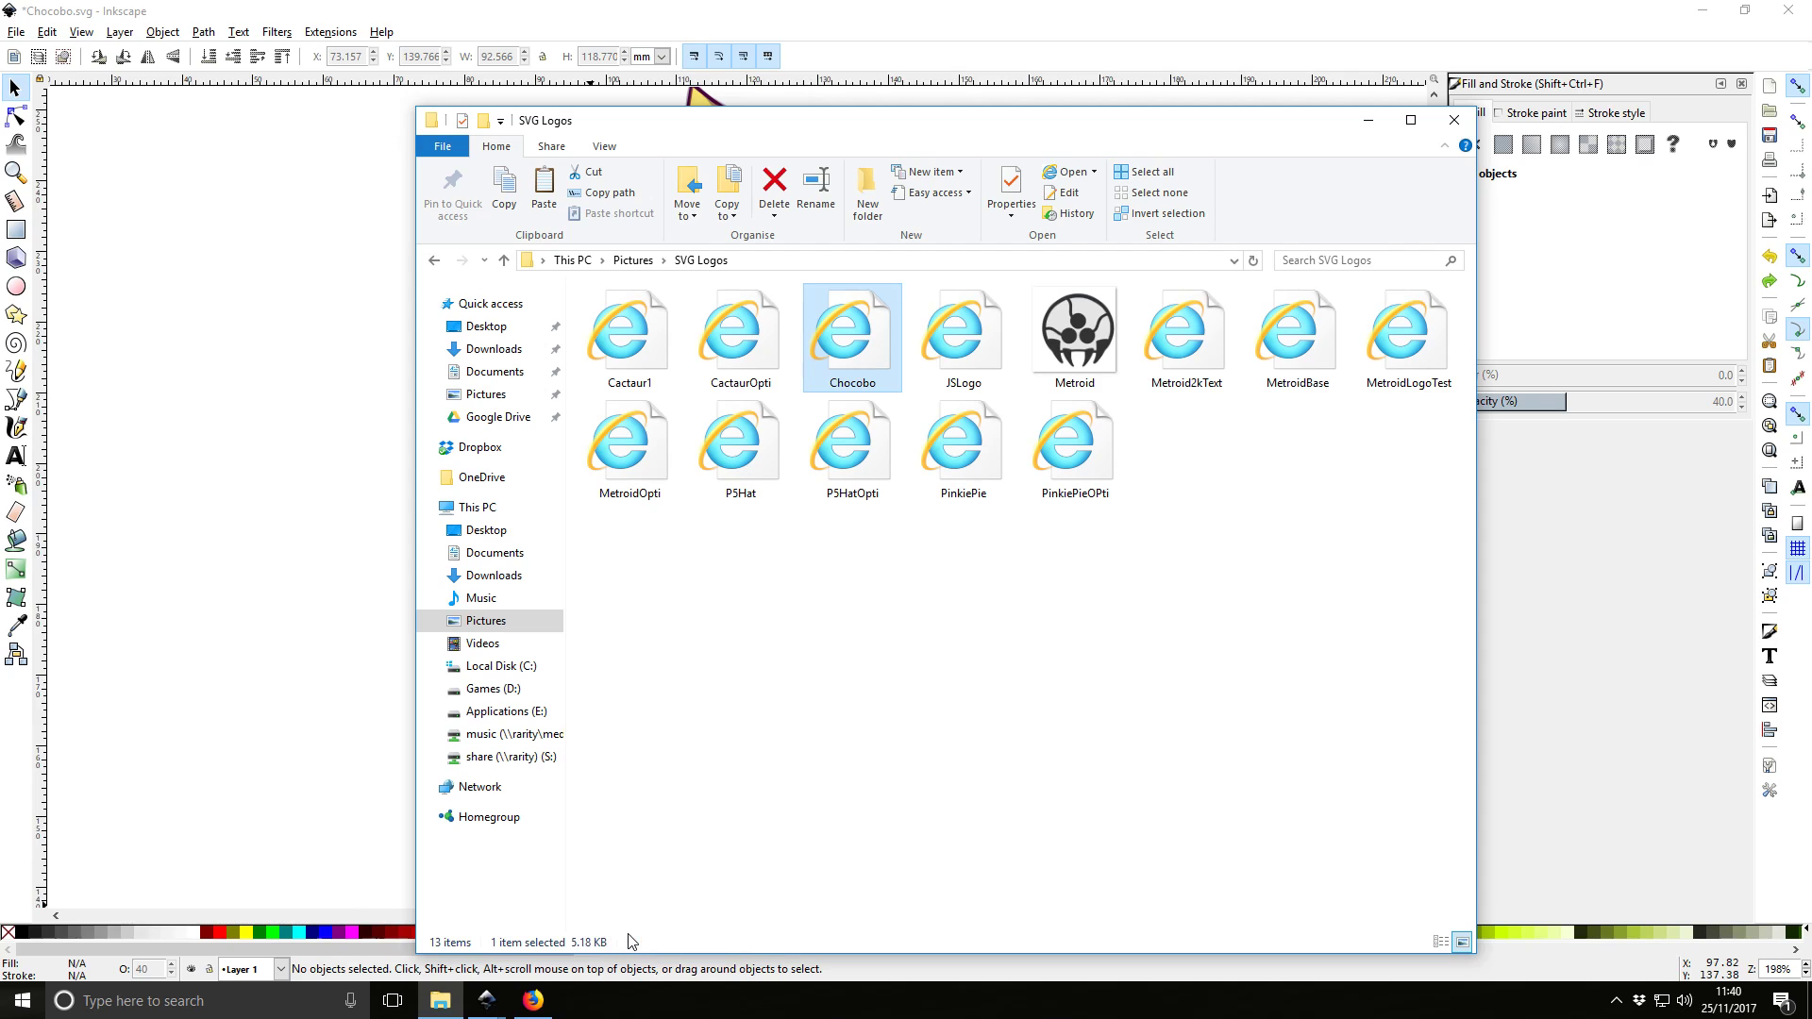
click(265, 605)
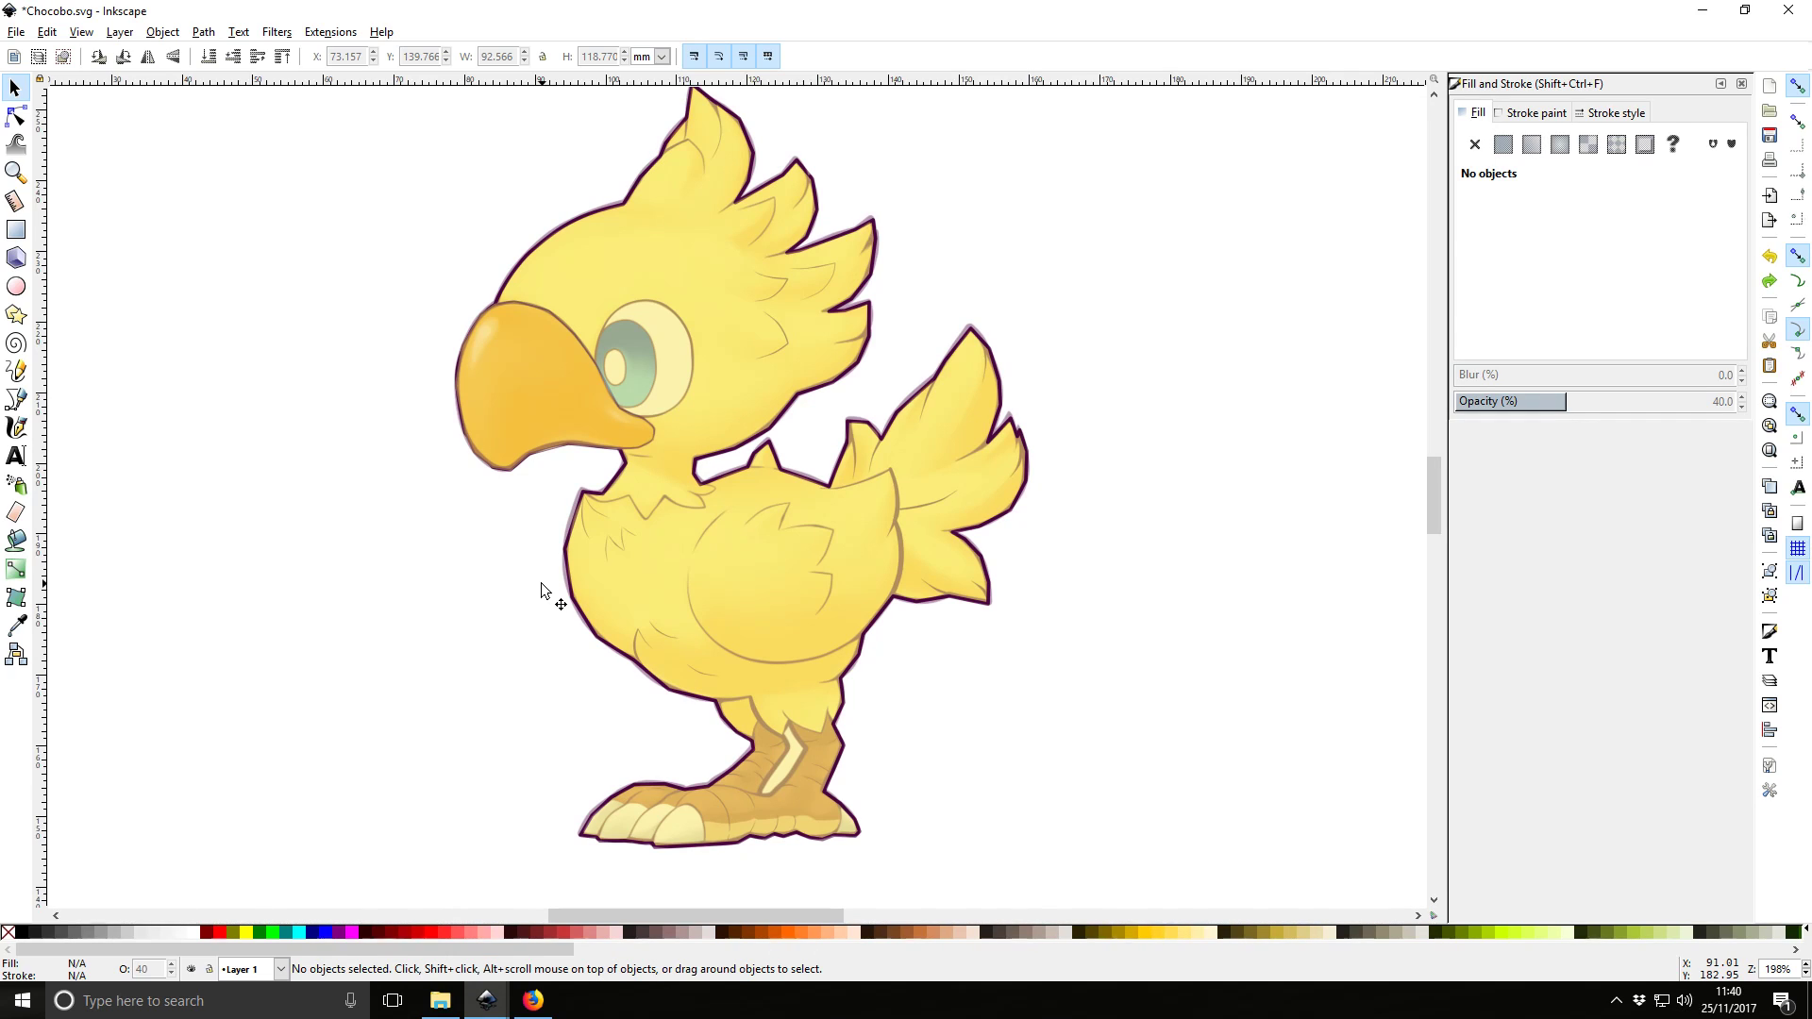
Select the bitmap on Layer 1 and set its opacity to 100%
click(16, 115)
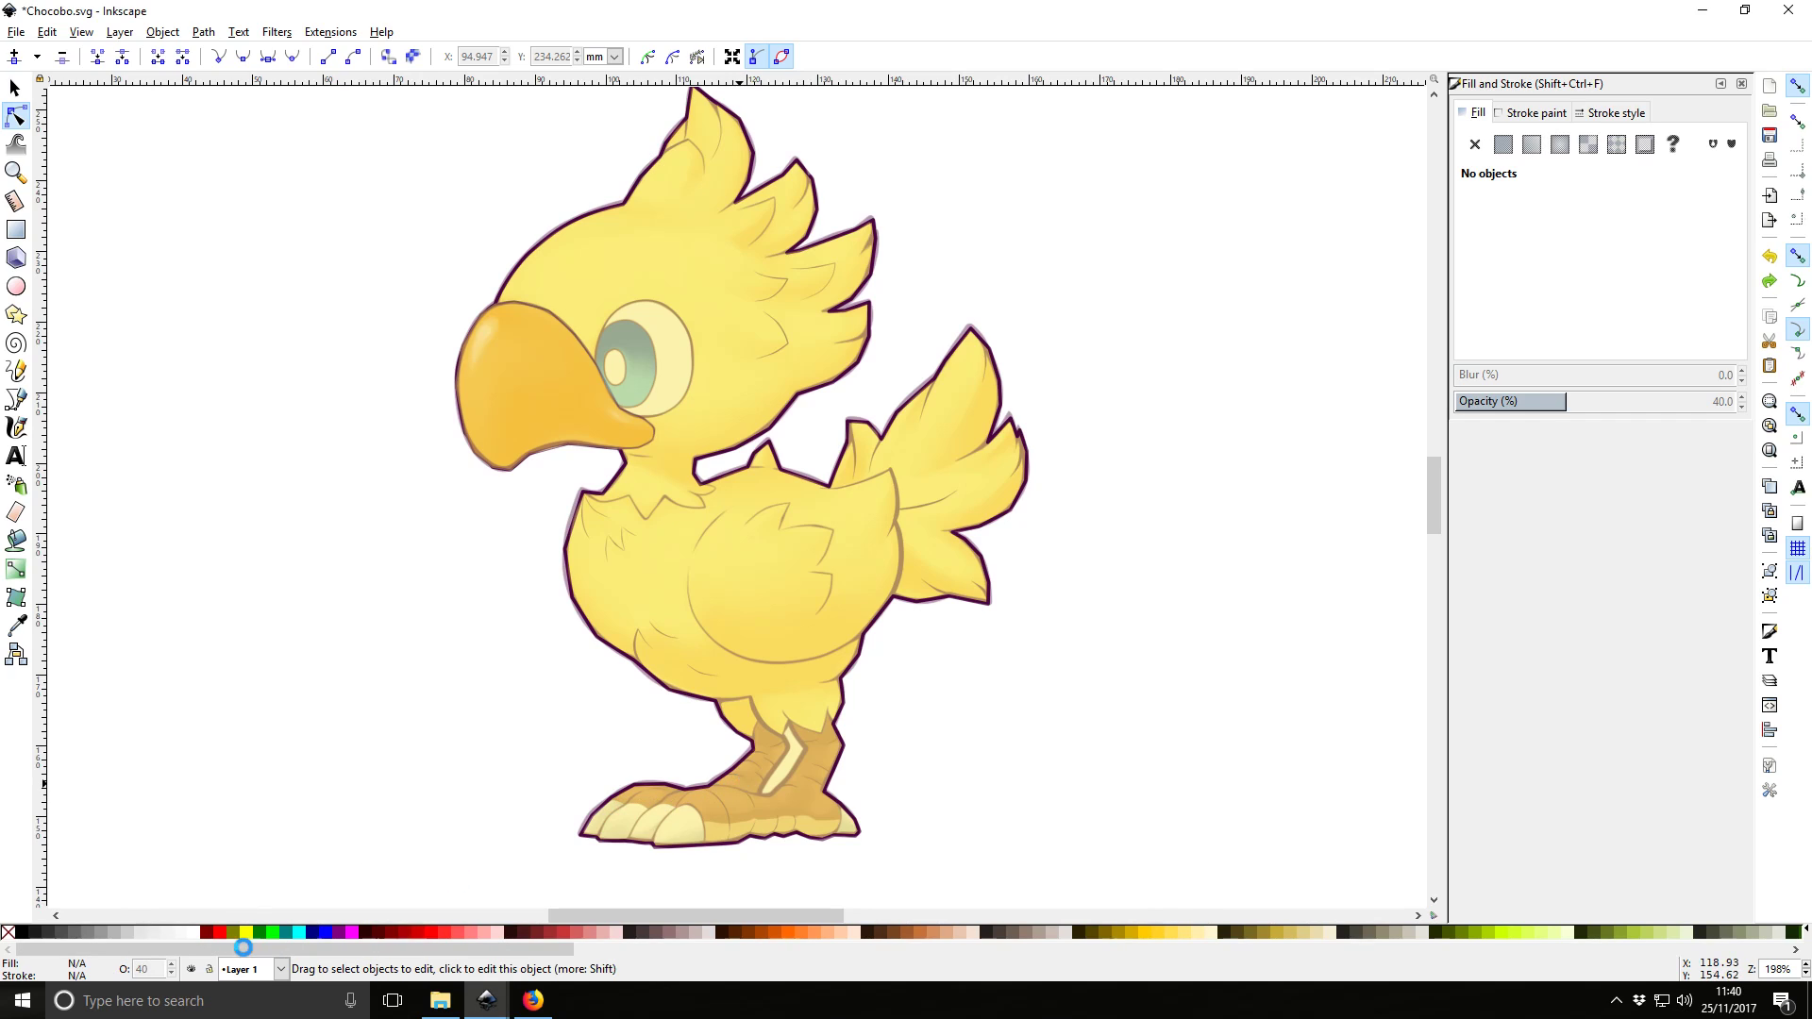
key(ctrl+a)
double_click(161, 970)
key(Return)
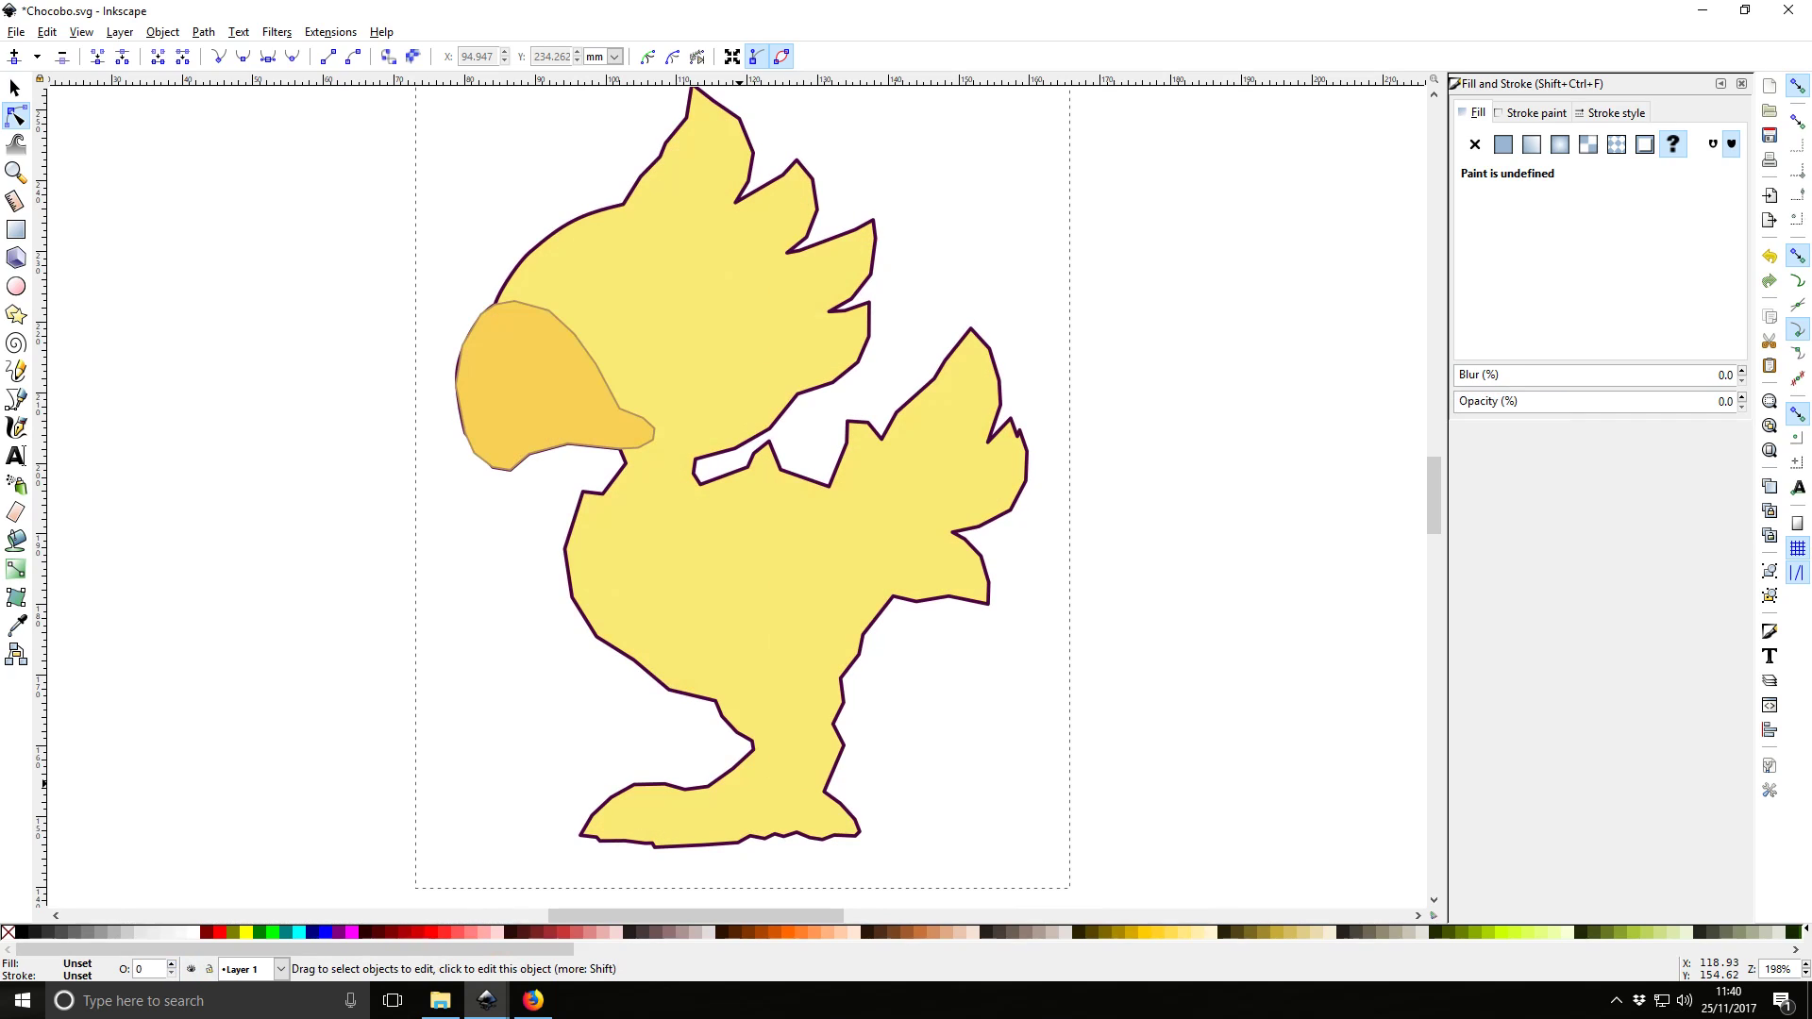
text(0)
key(Return)
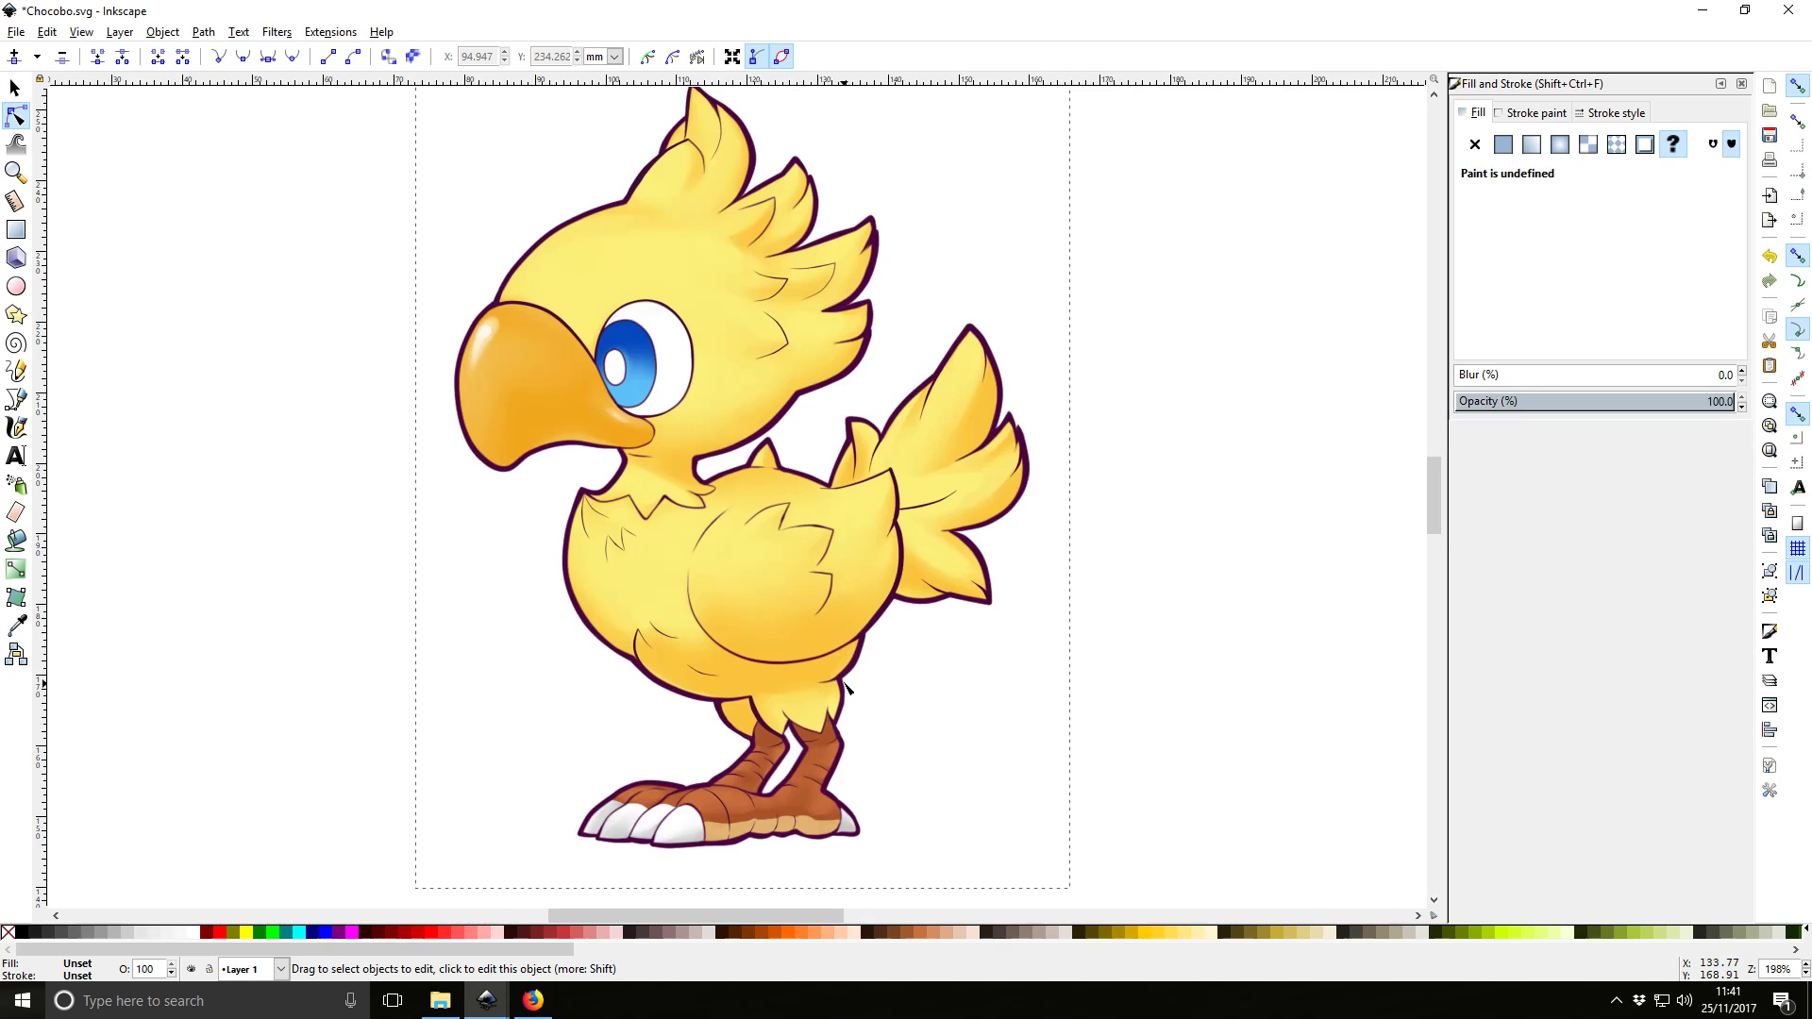
Draw a closed straight-segment shadow shape about 29 mm wide and 20 mm high along the wing's lower edge with the Bezier tool
scroll(846, 689, up, 3)
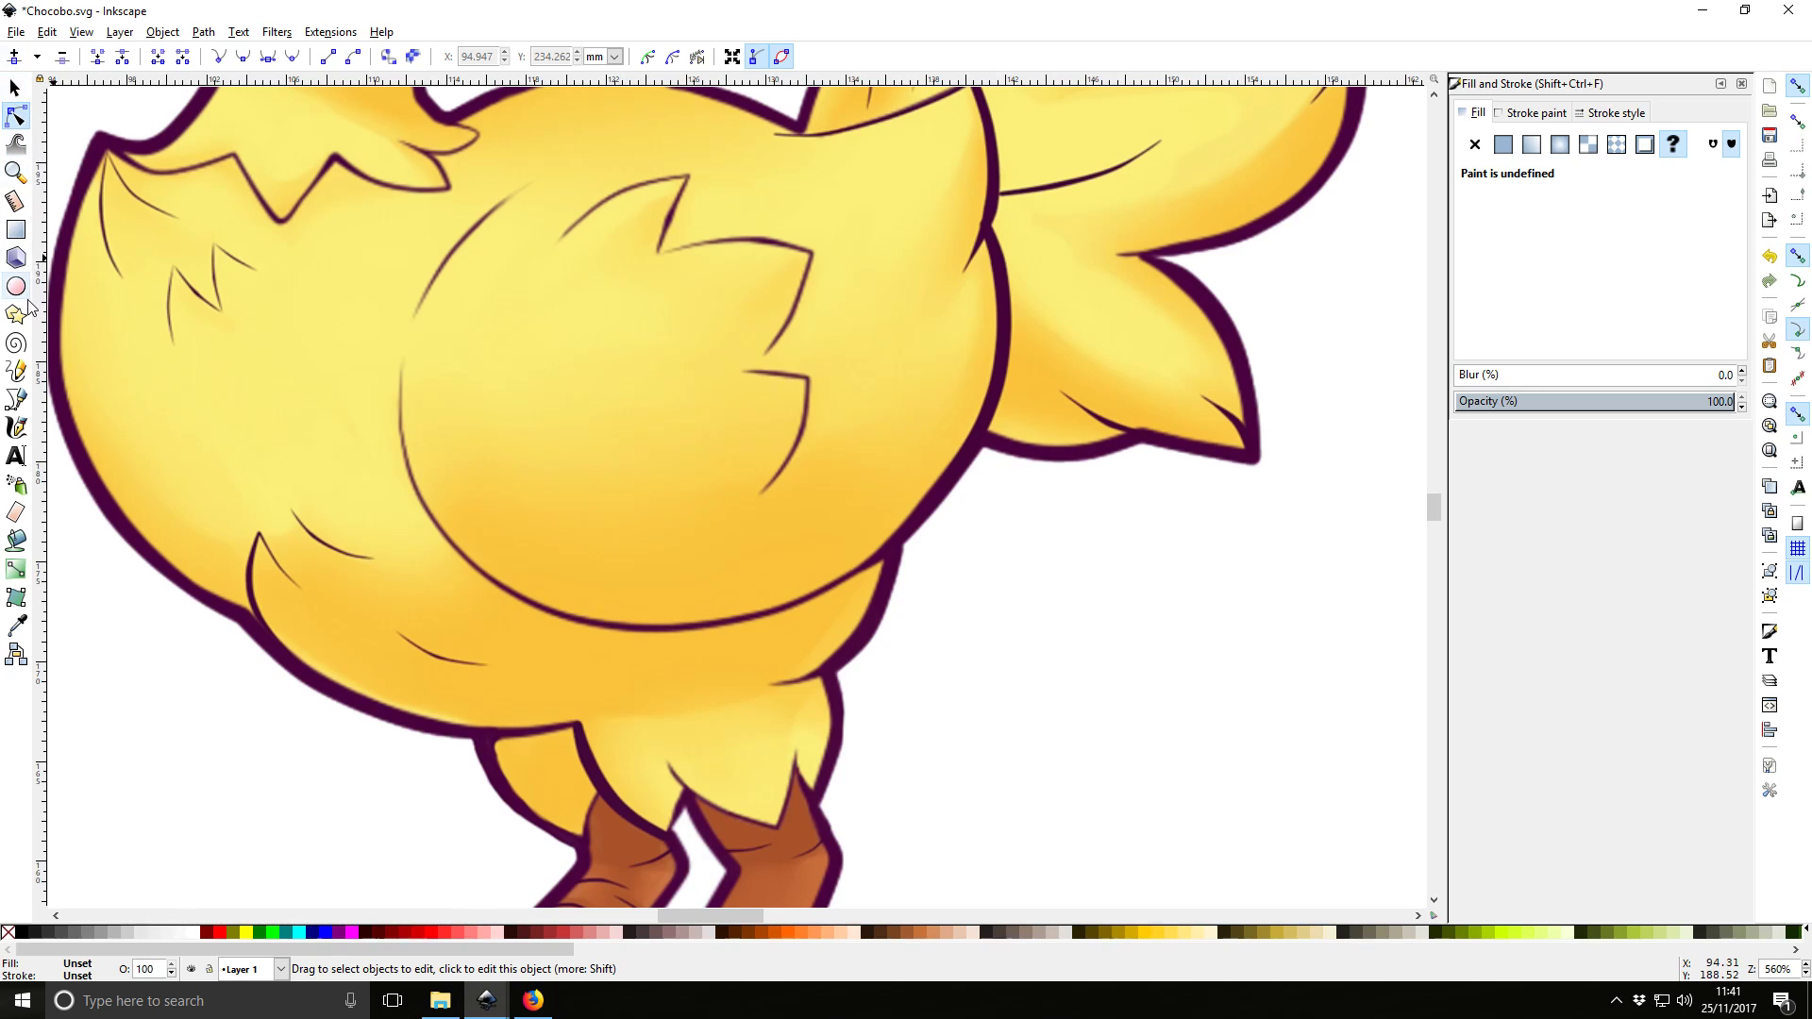
click(21, 400)
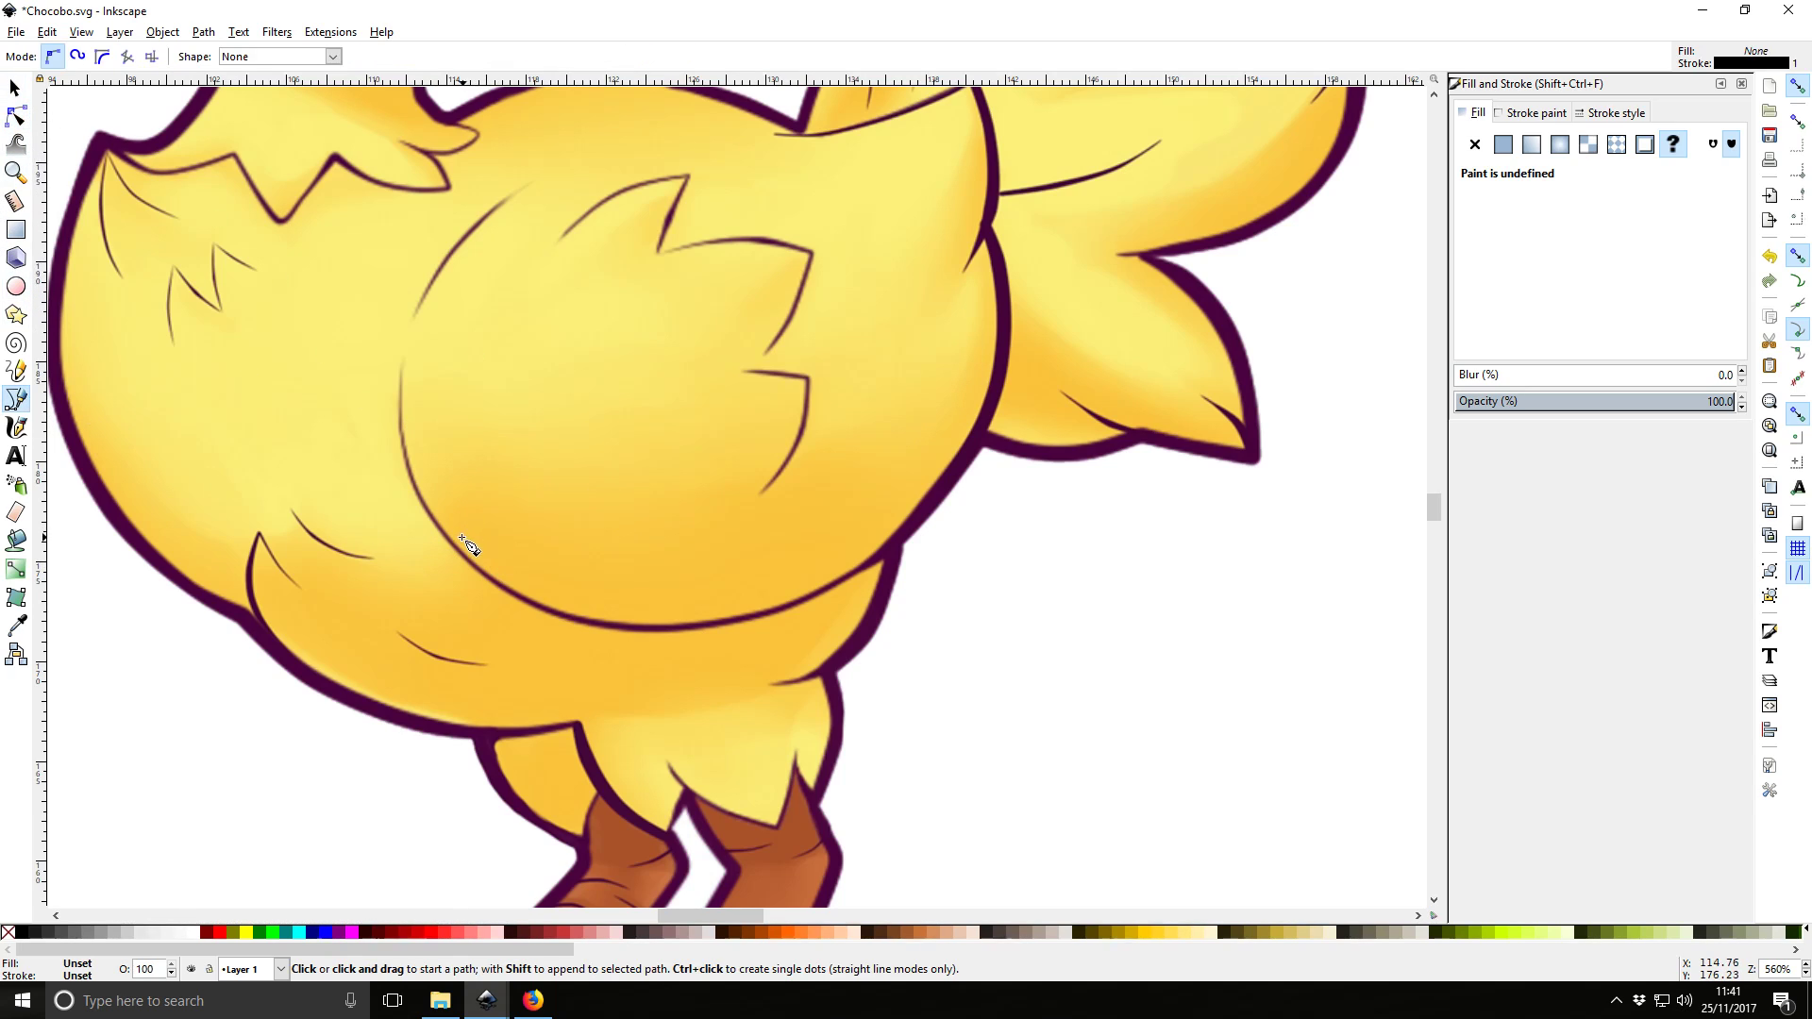
click(426, 496)
click(710, 502)
click(899, 441)
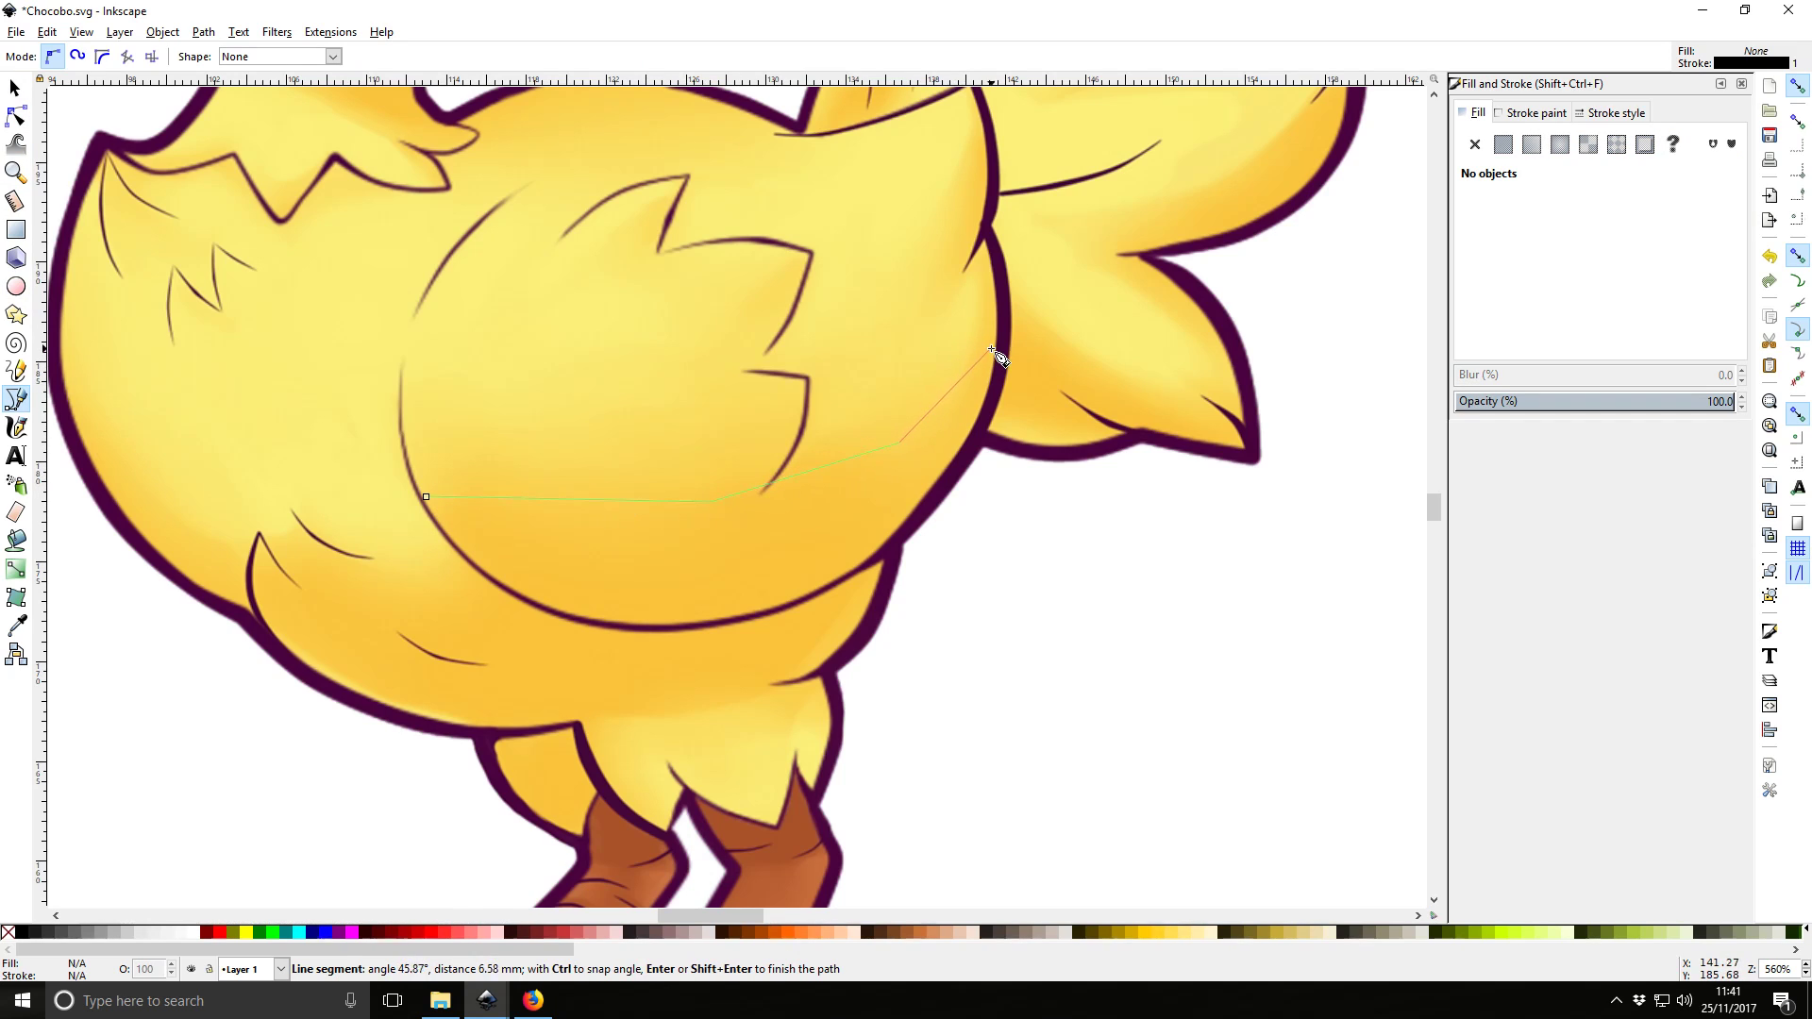
click(958, 400)
click(983, 330)
click(982, 247)
click(1000, 348)
click(869, 556)
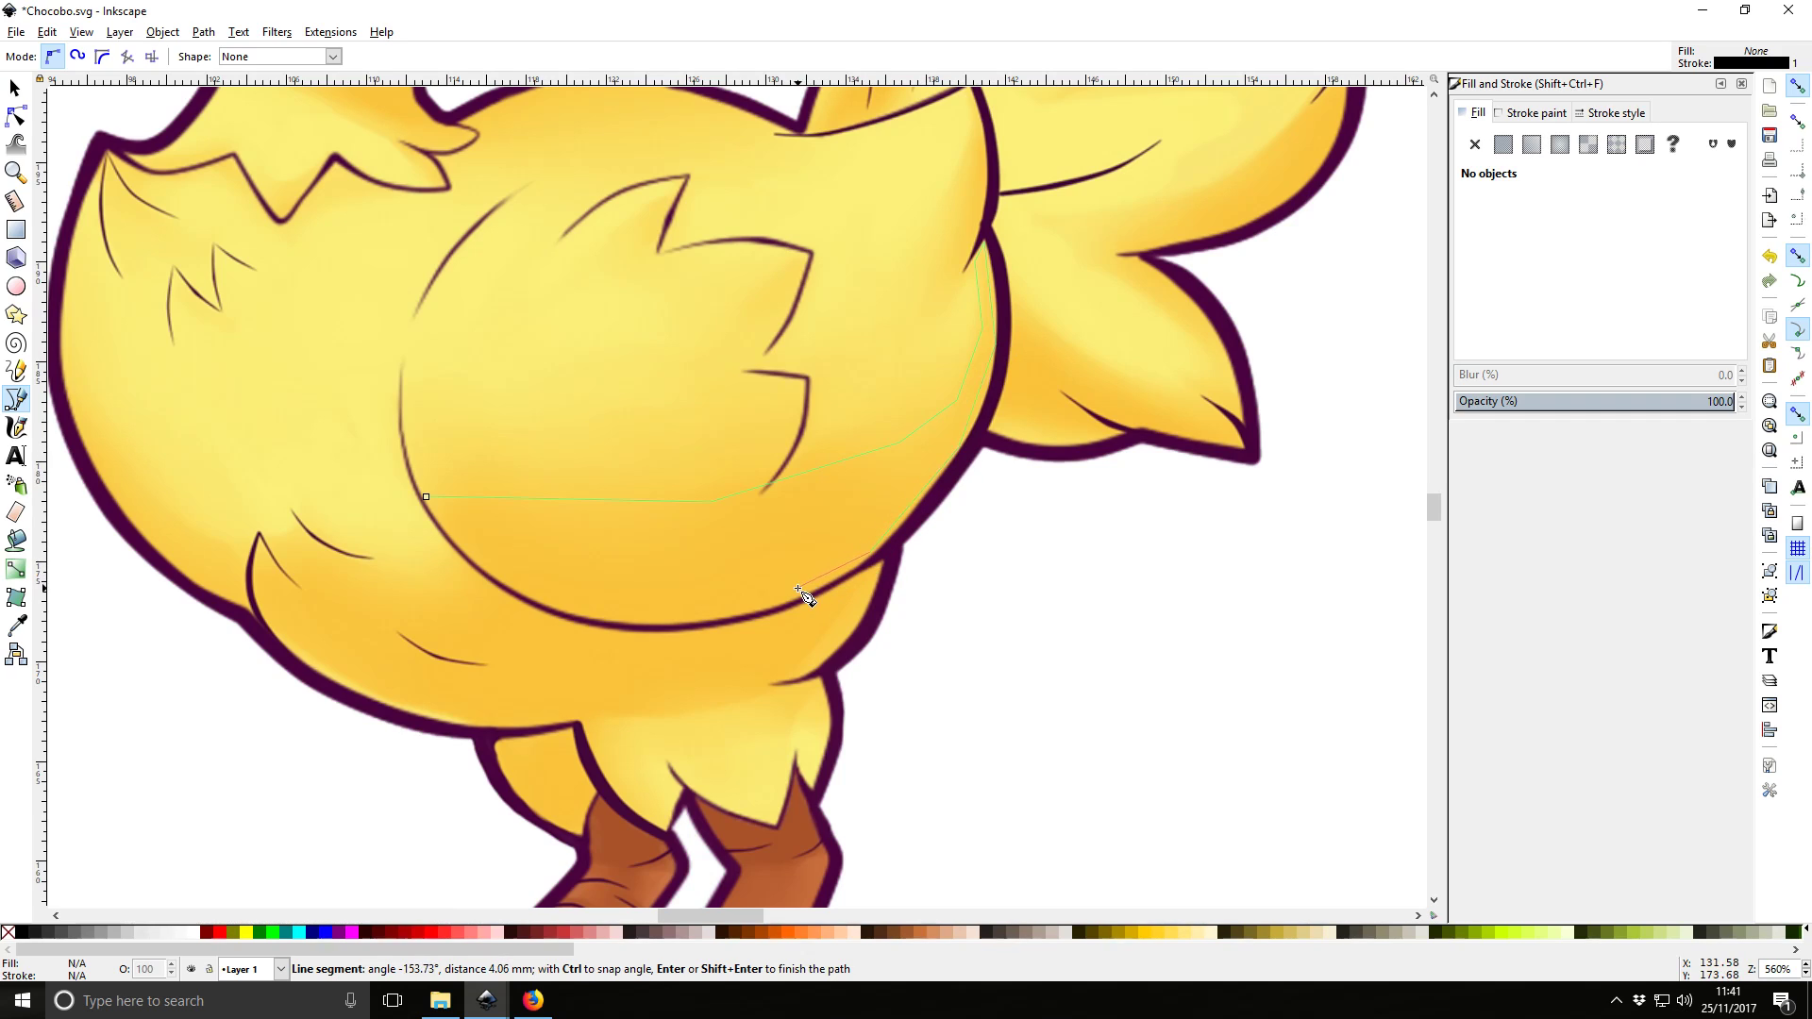
click(676, 623)
click(491, 576)
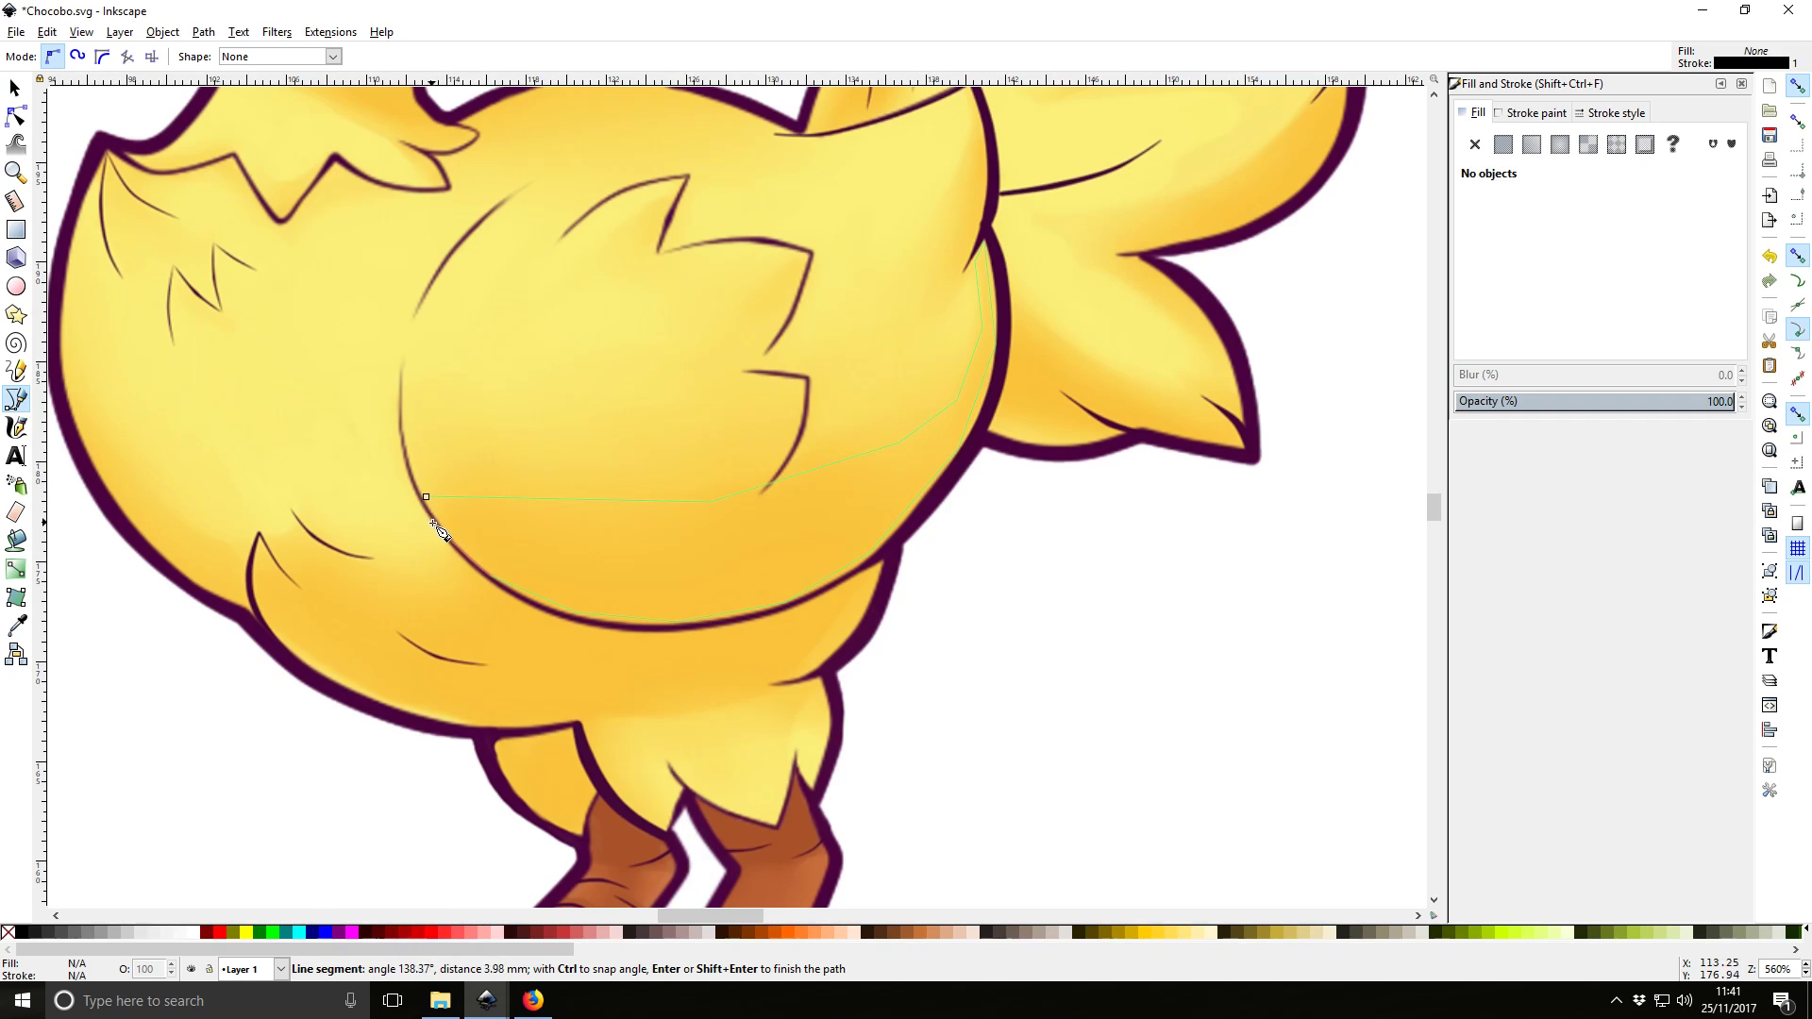
click(425, 498)
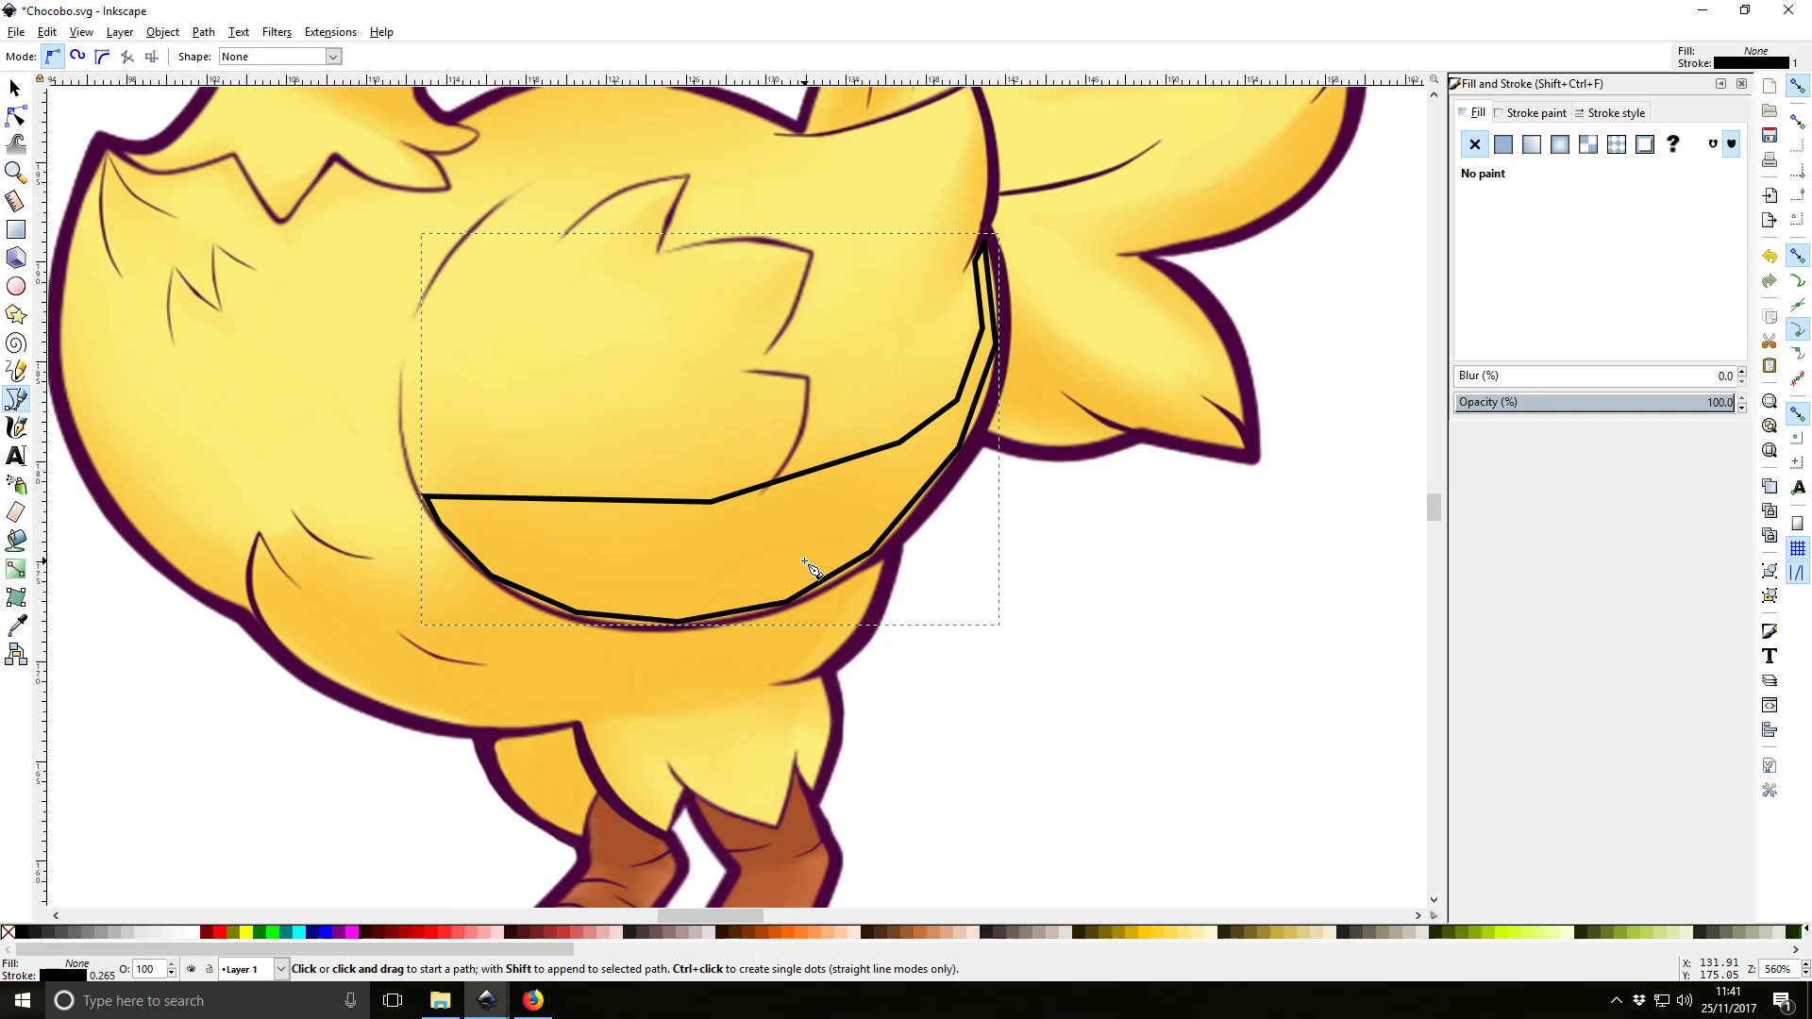
Try to move a lower node of the shadow shape down onto the wing outline, and undo the move
click(14, 115)
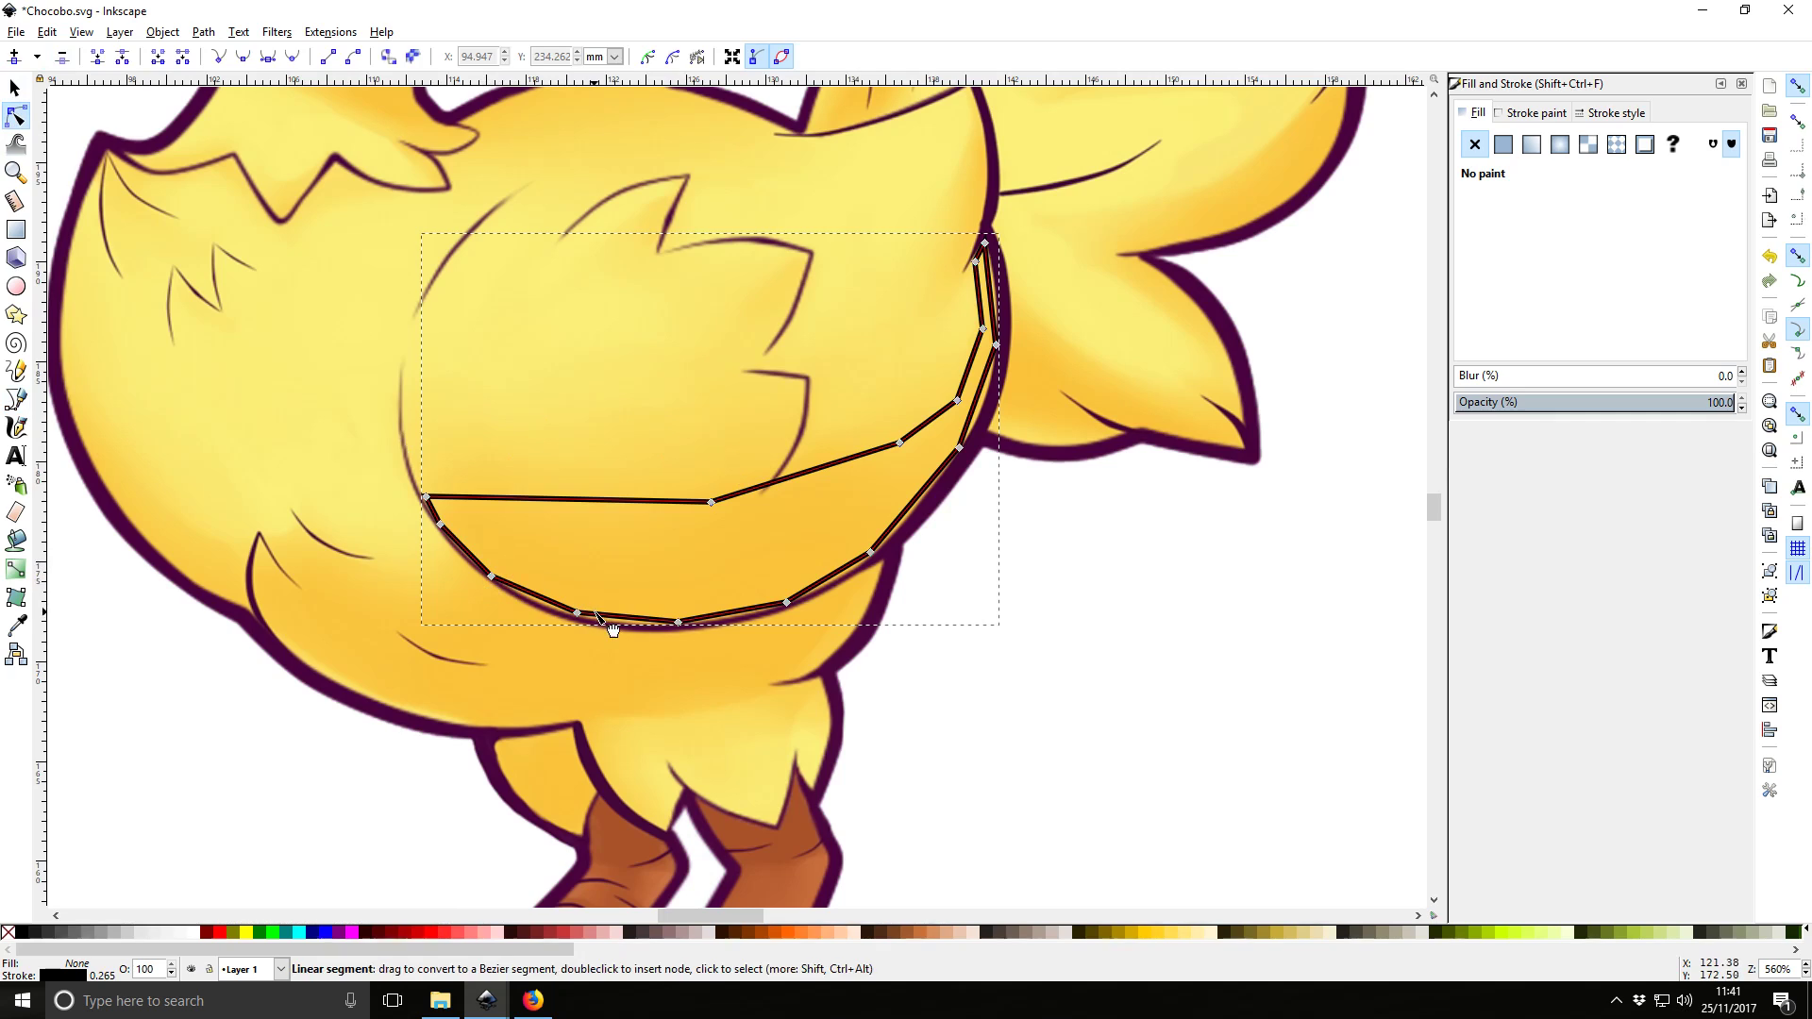
drag(577, 614, 573, 627)
key(ctrl+z)
key(Escape)
key(Escape)
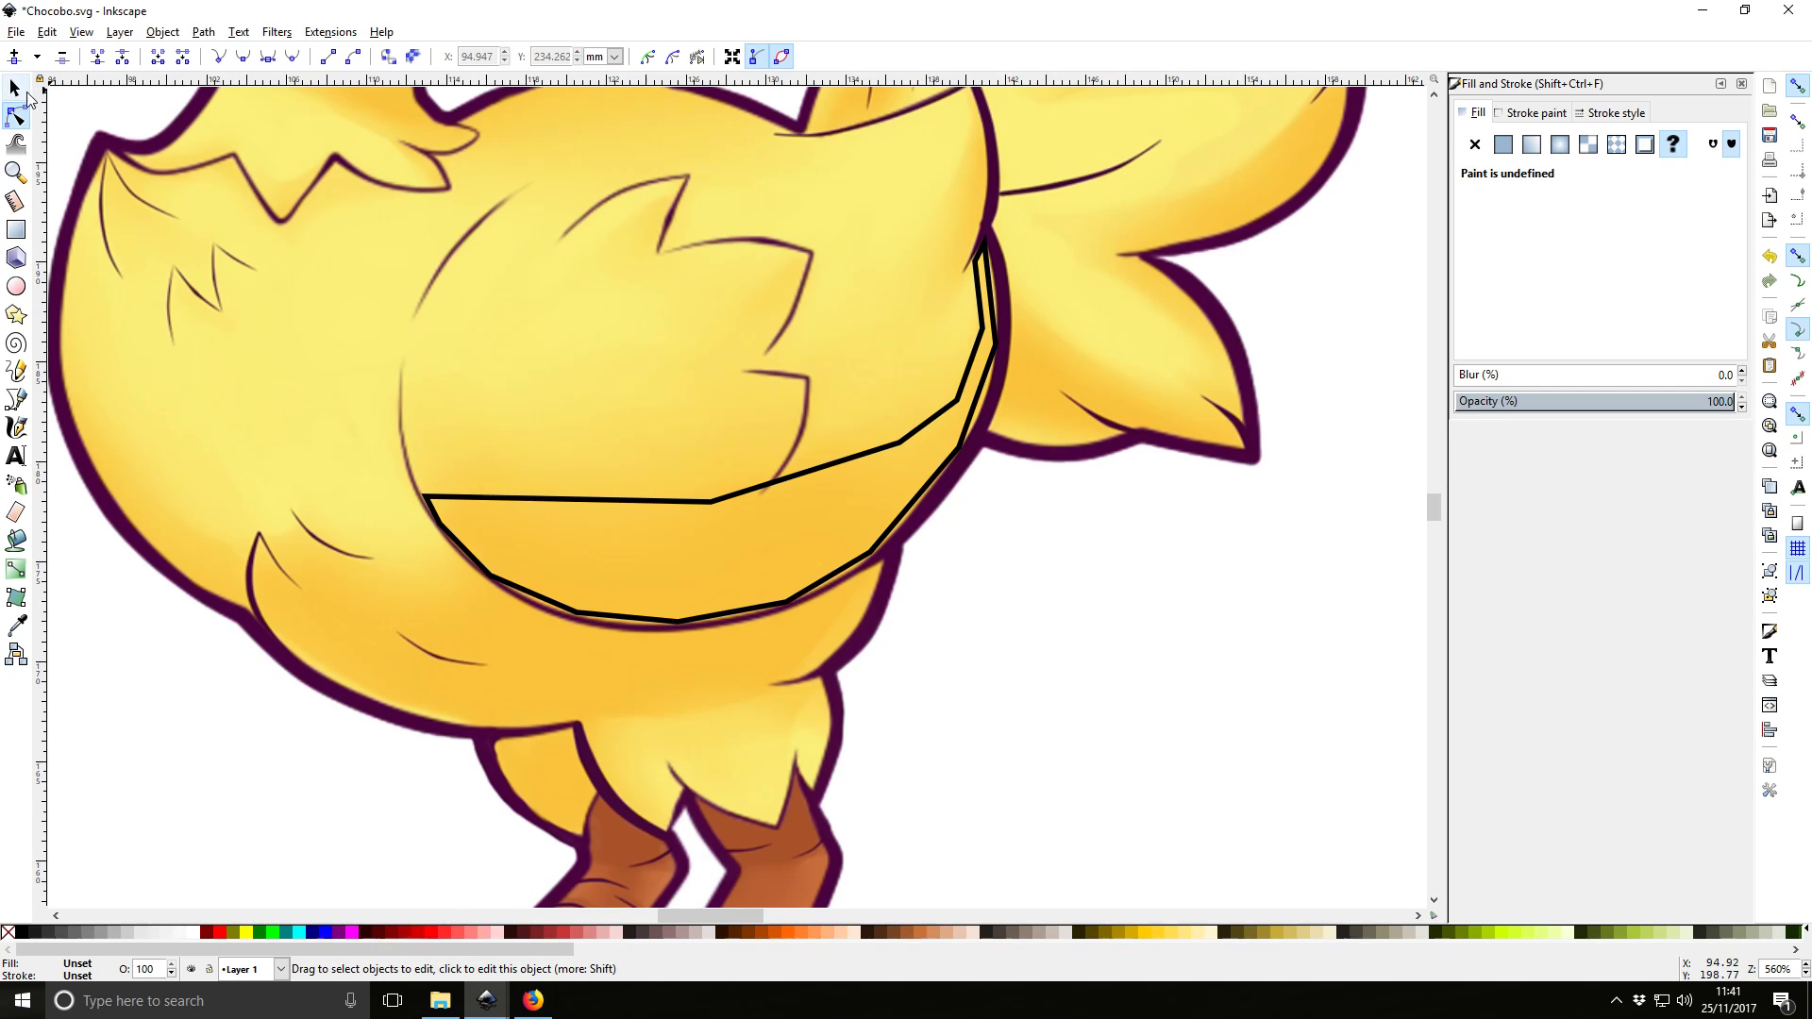
Select the wing shadow shape and move it off the wing towards the blank area beside the chocobo's tail
click(16, 88)
click(556, 397)
click(580, 500)
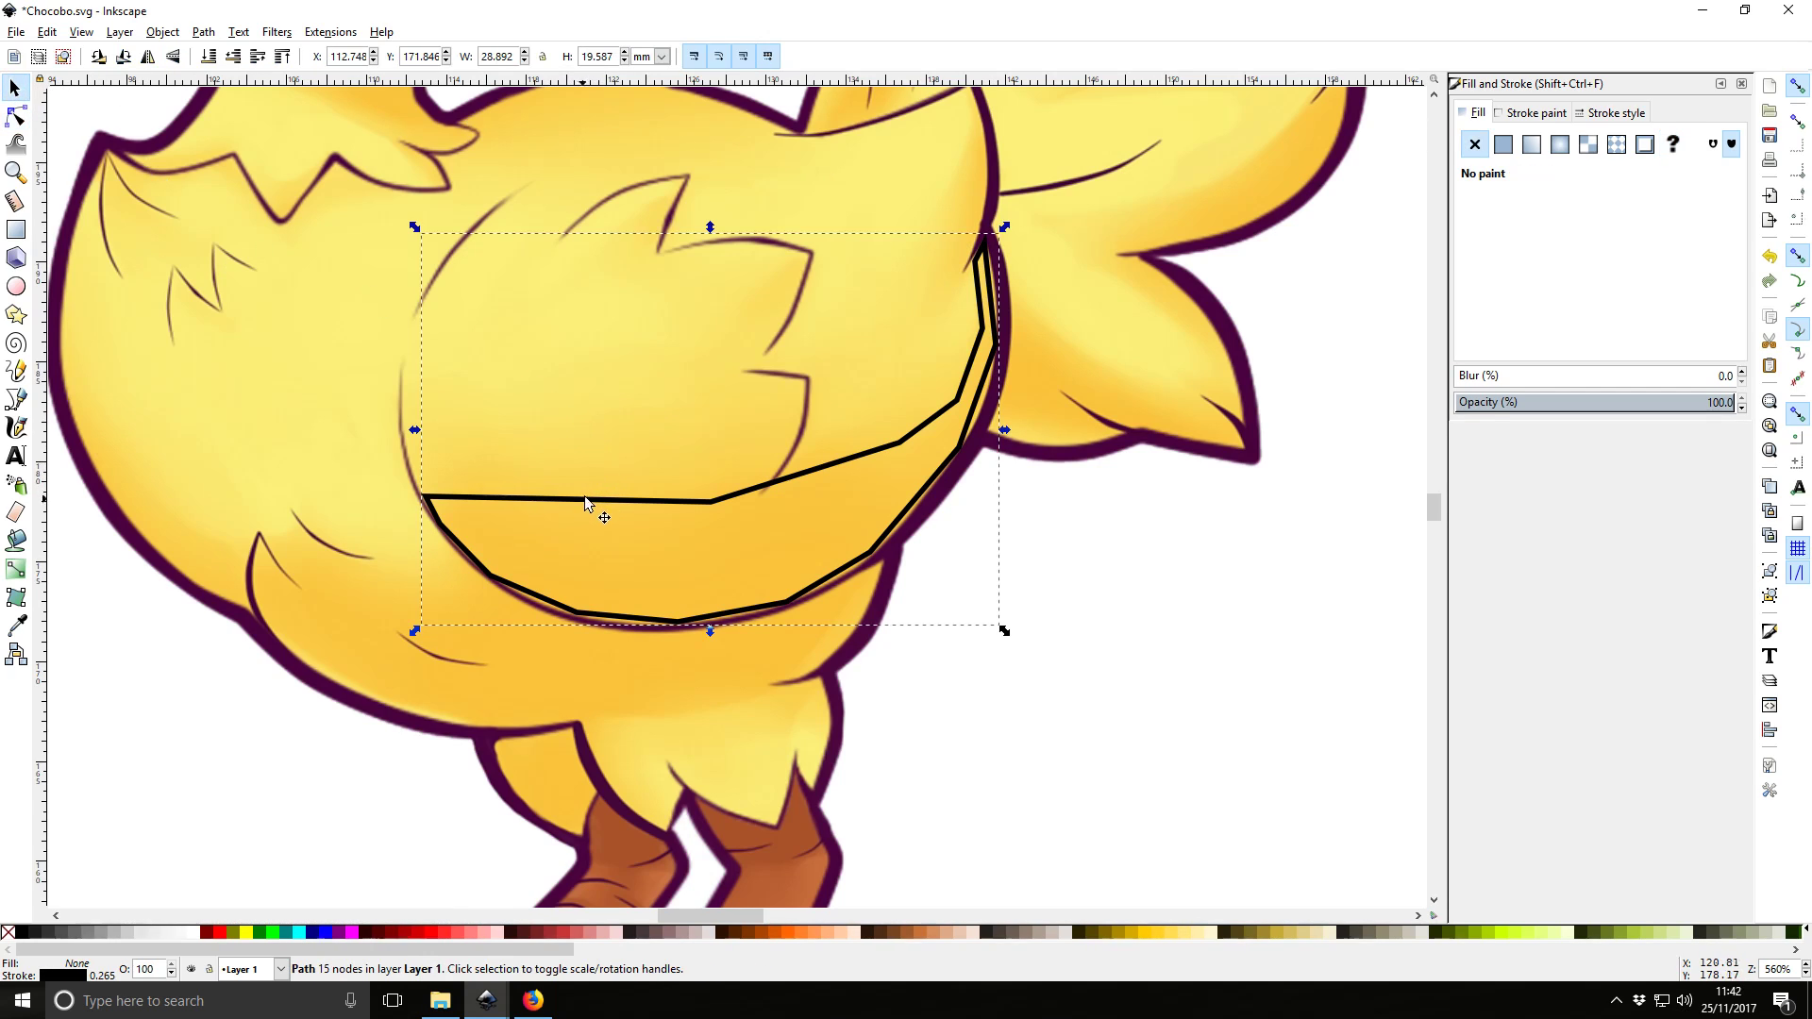
drag(587, 496, 1121, 533)
Move the wing shadow shape from Layer 1 to the Nose layer
click(282, 972)
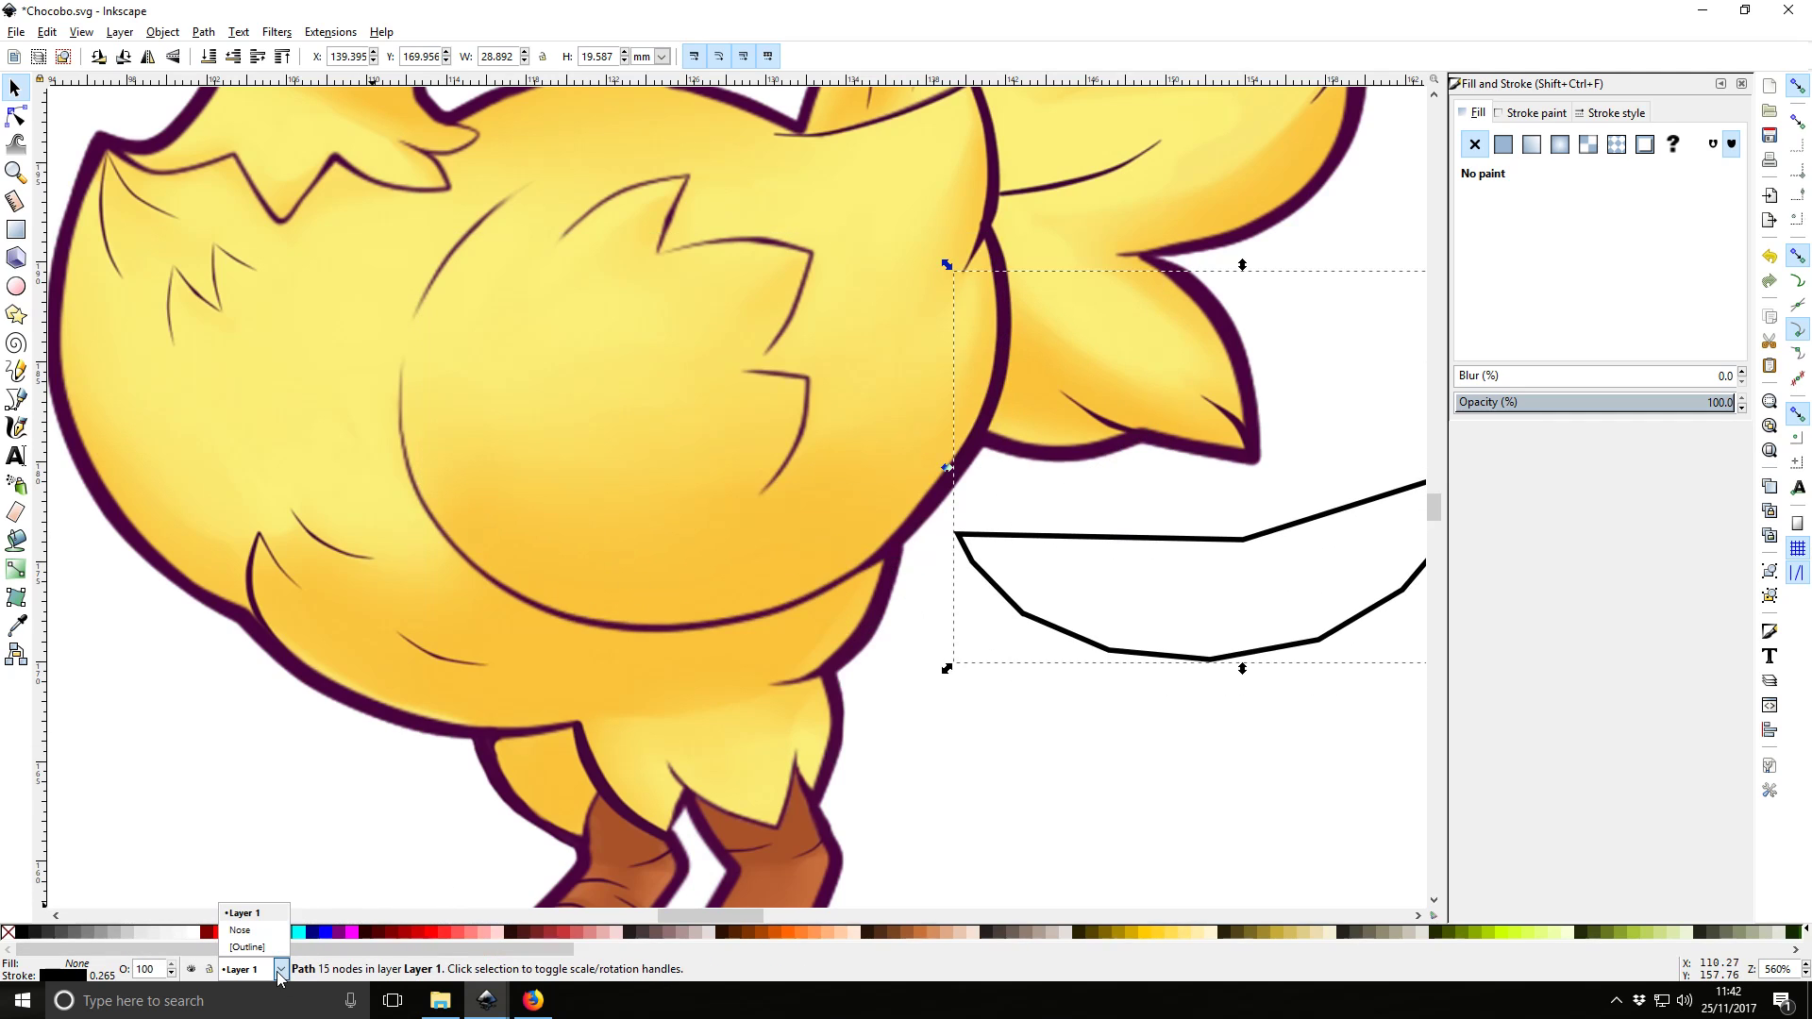
click(1063, 640)
right_click(1059, 631)
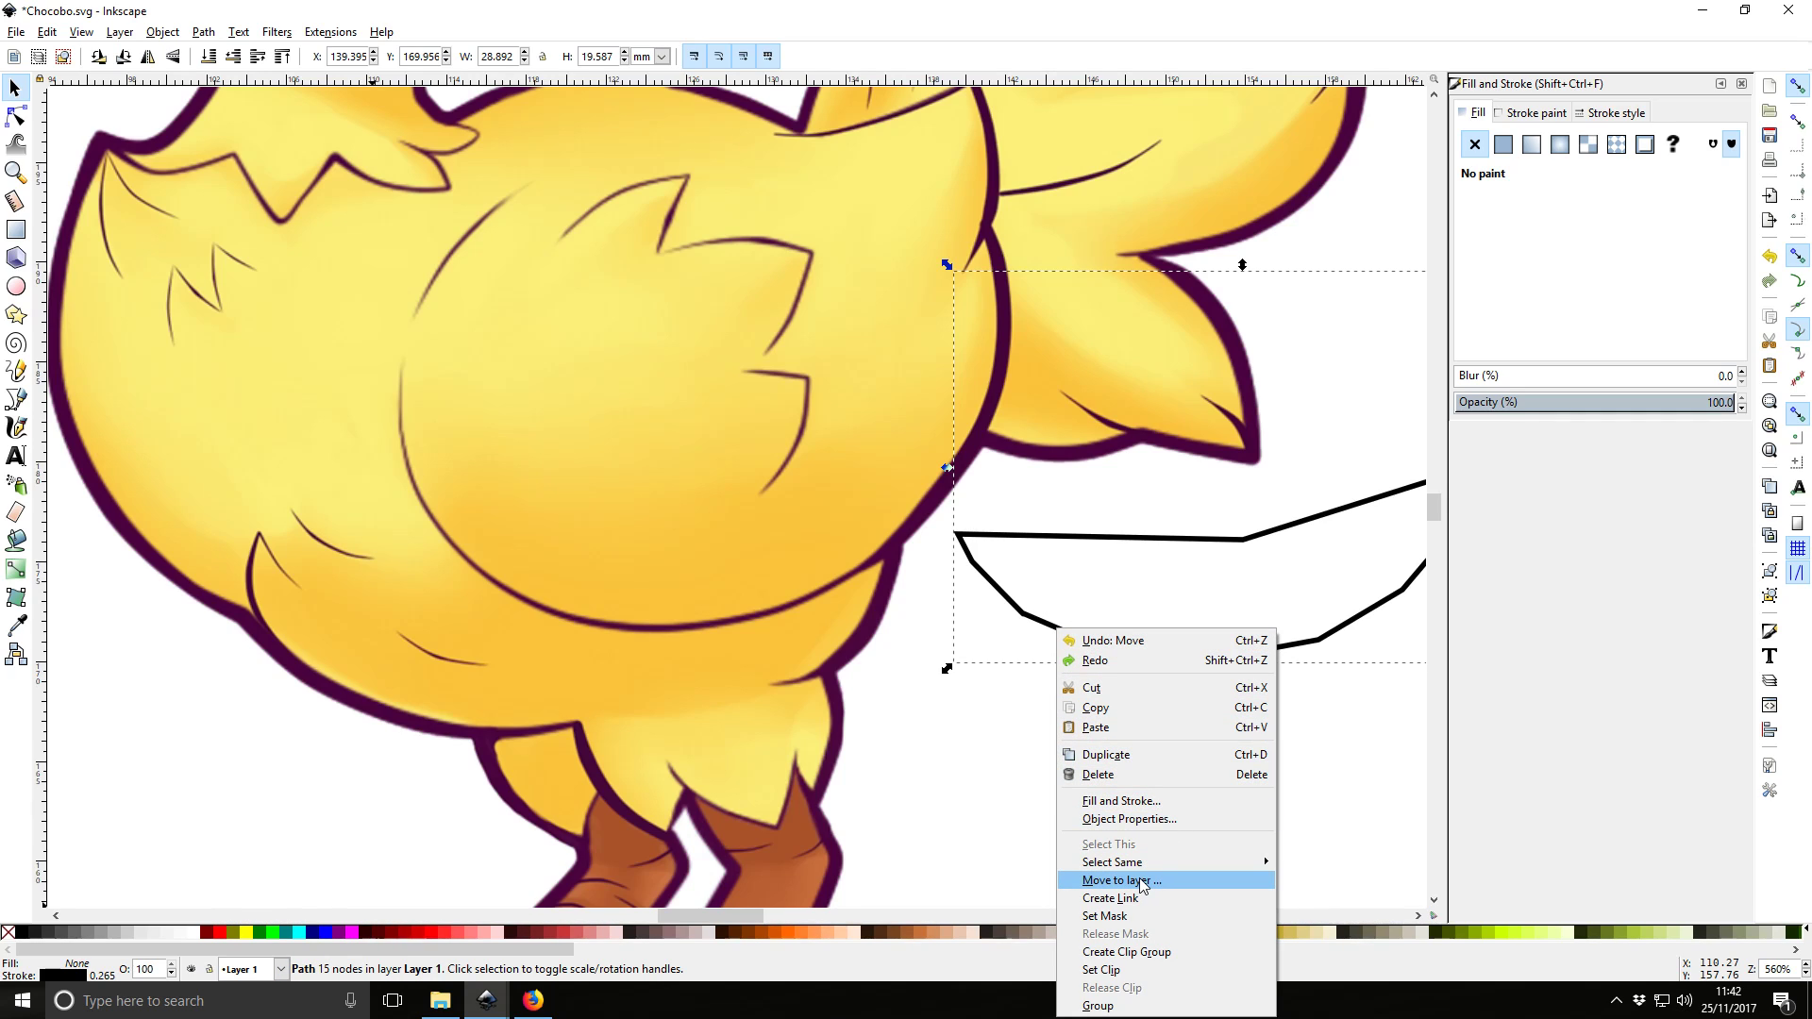
click(1142, 882)
click(882, 466)
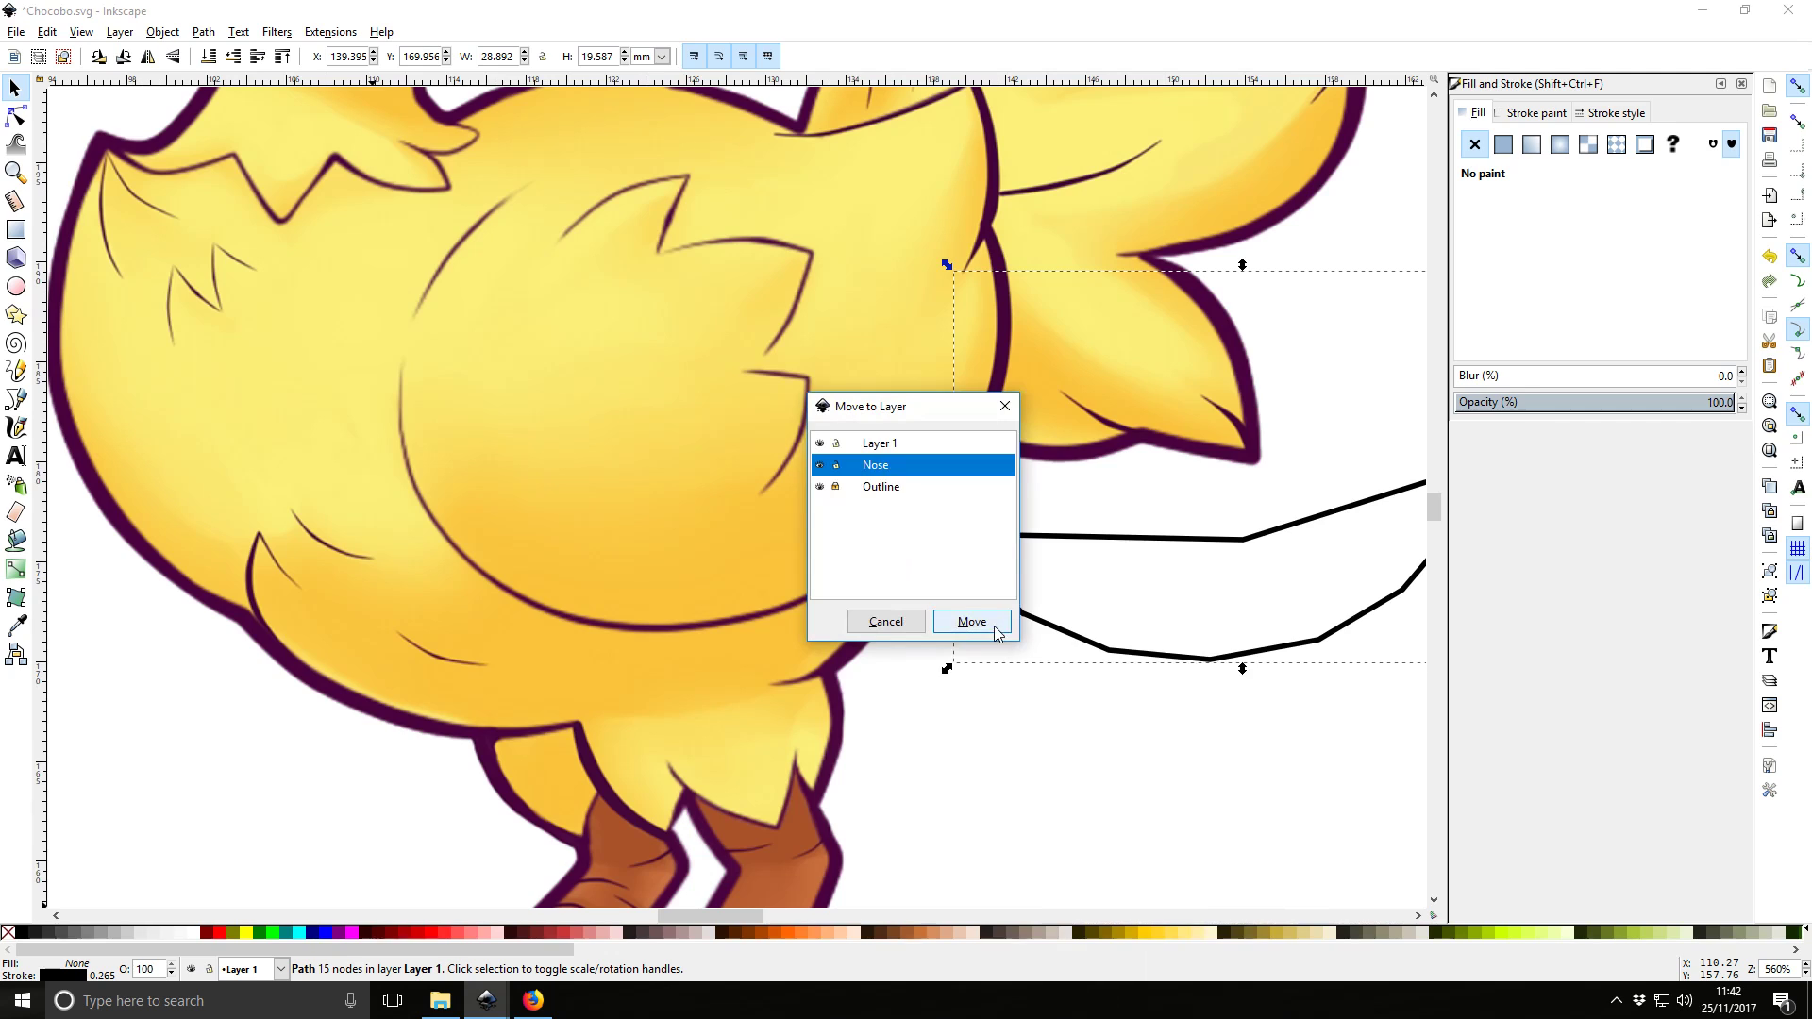
click(972, 622)
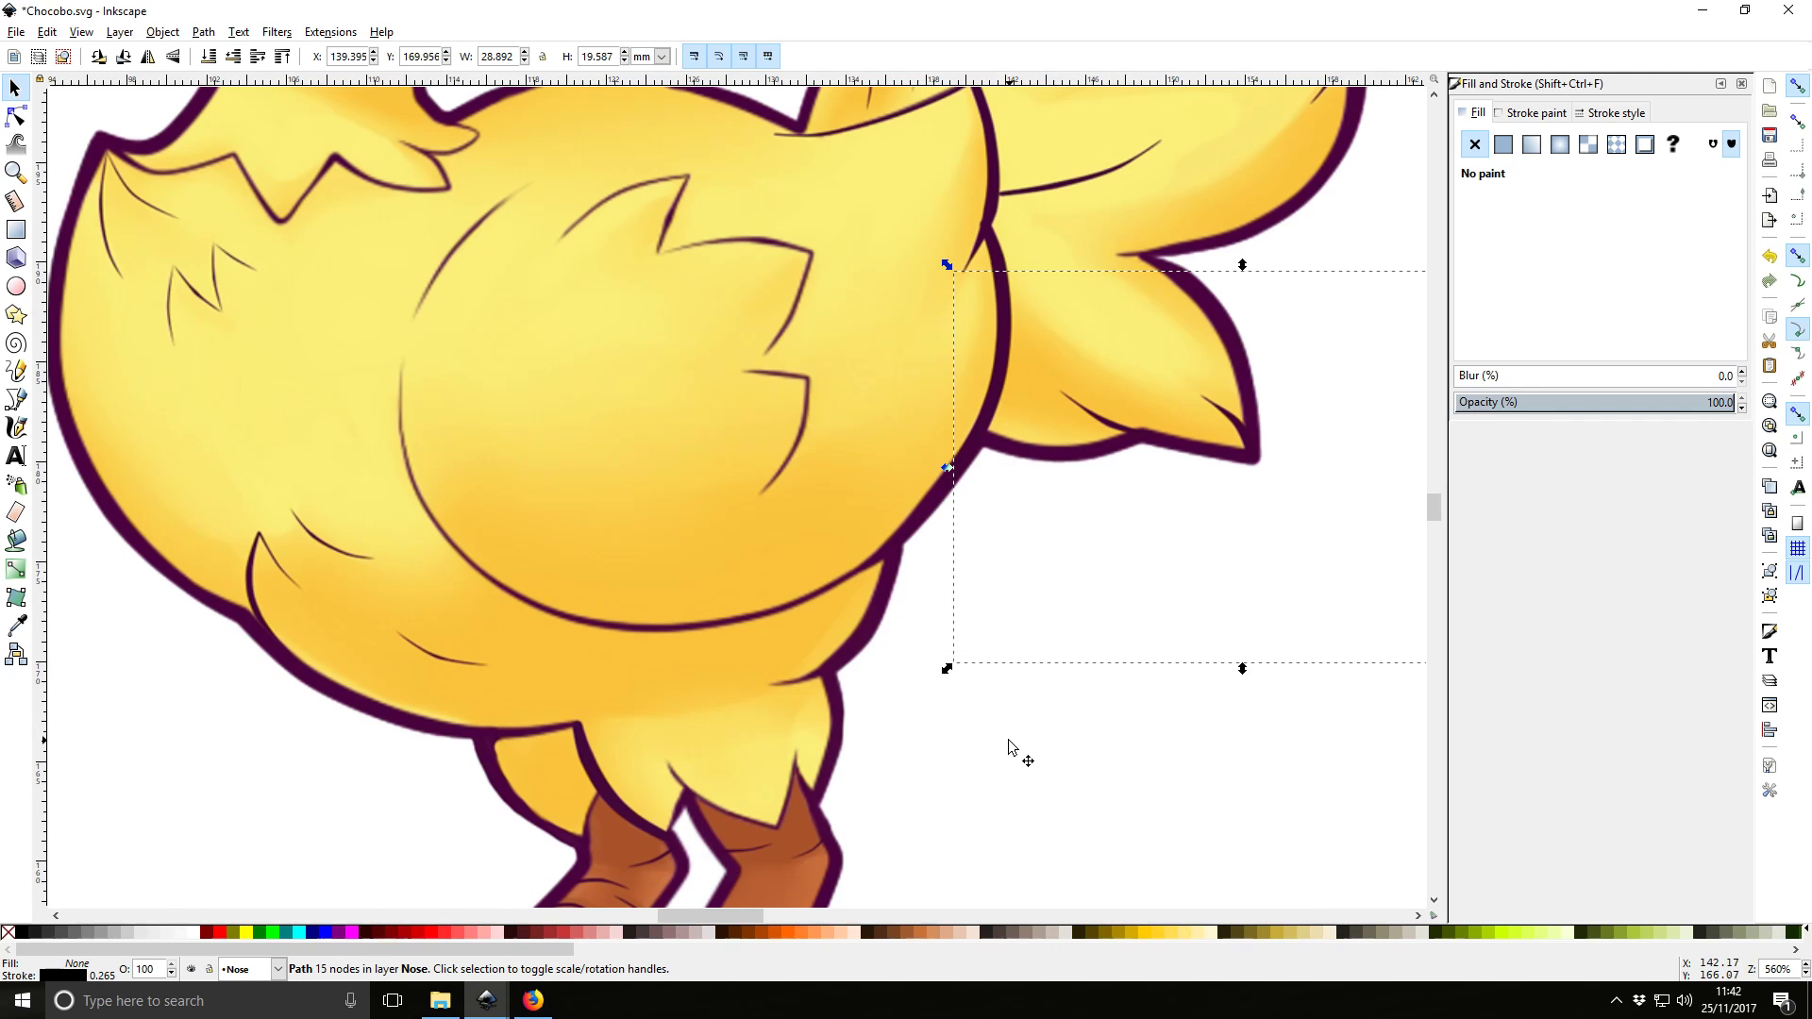
Move the wing shadow shape on the Nose layer further out until it lies clear of the bitmap
drag(1008, 749, 810, 780)
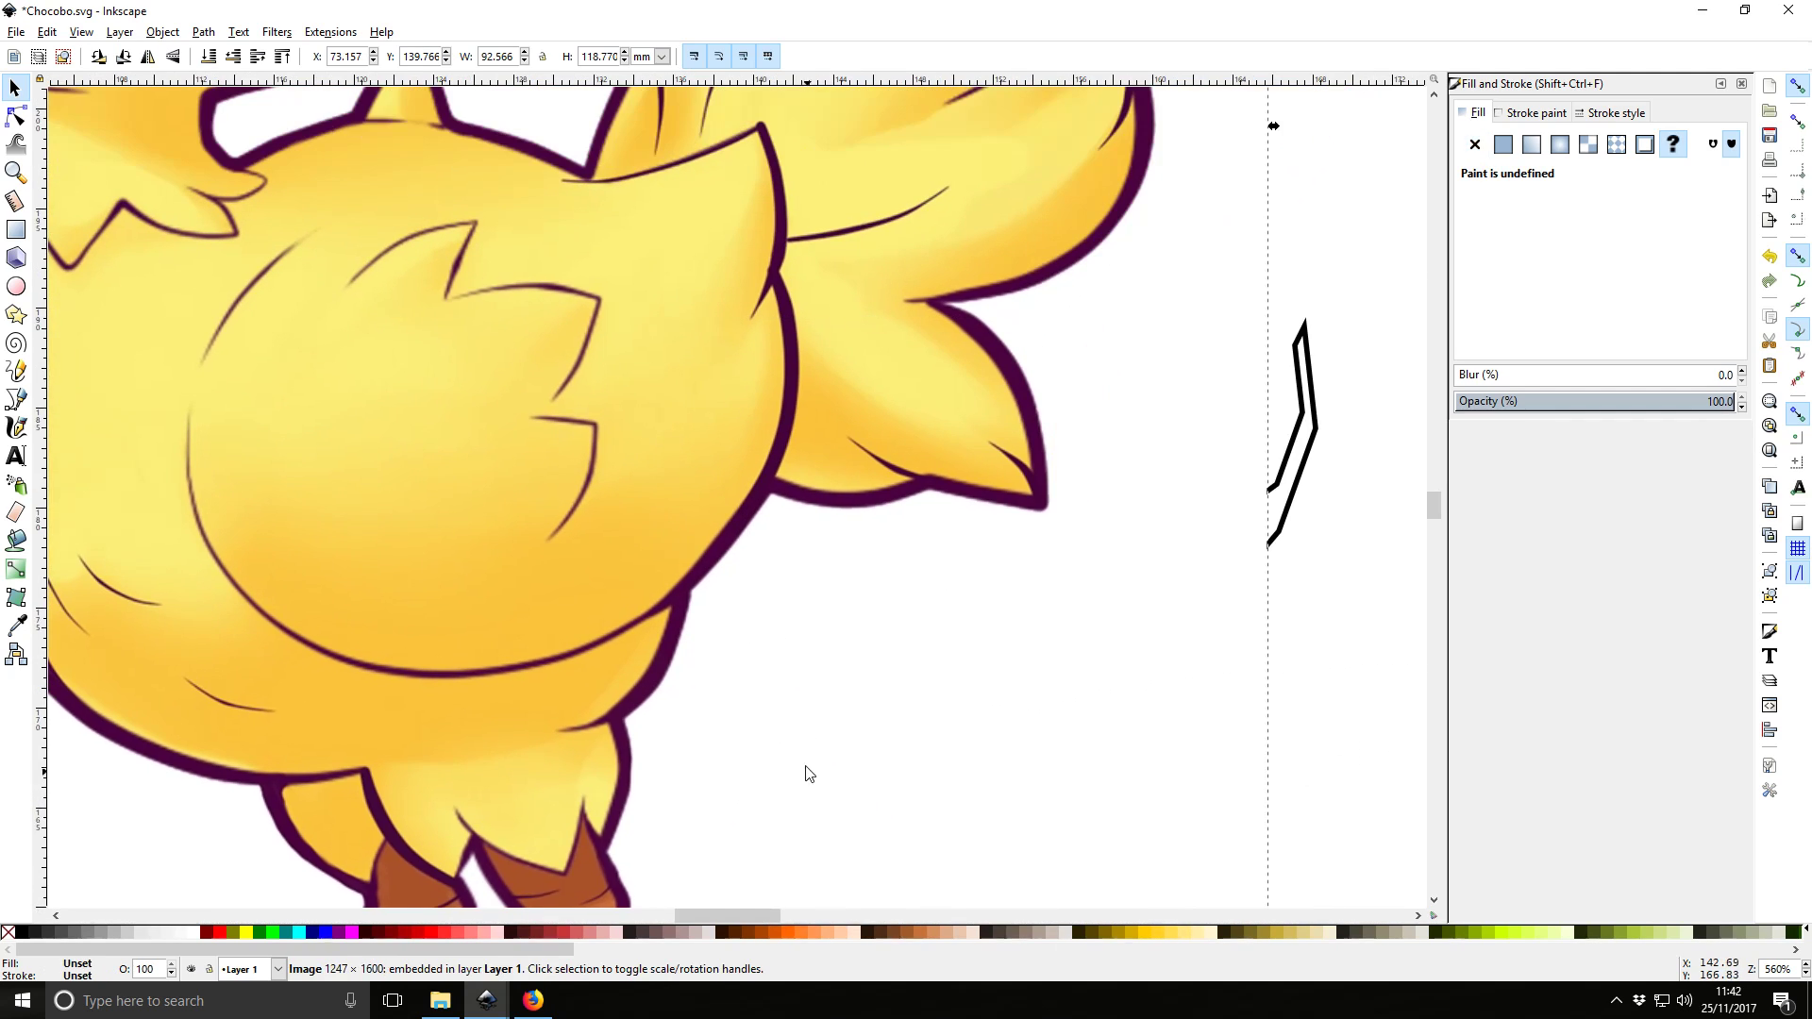
click(1291, 443)
scroll(1032, 614, down, 3)
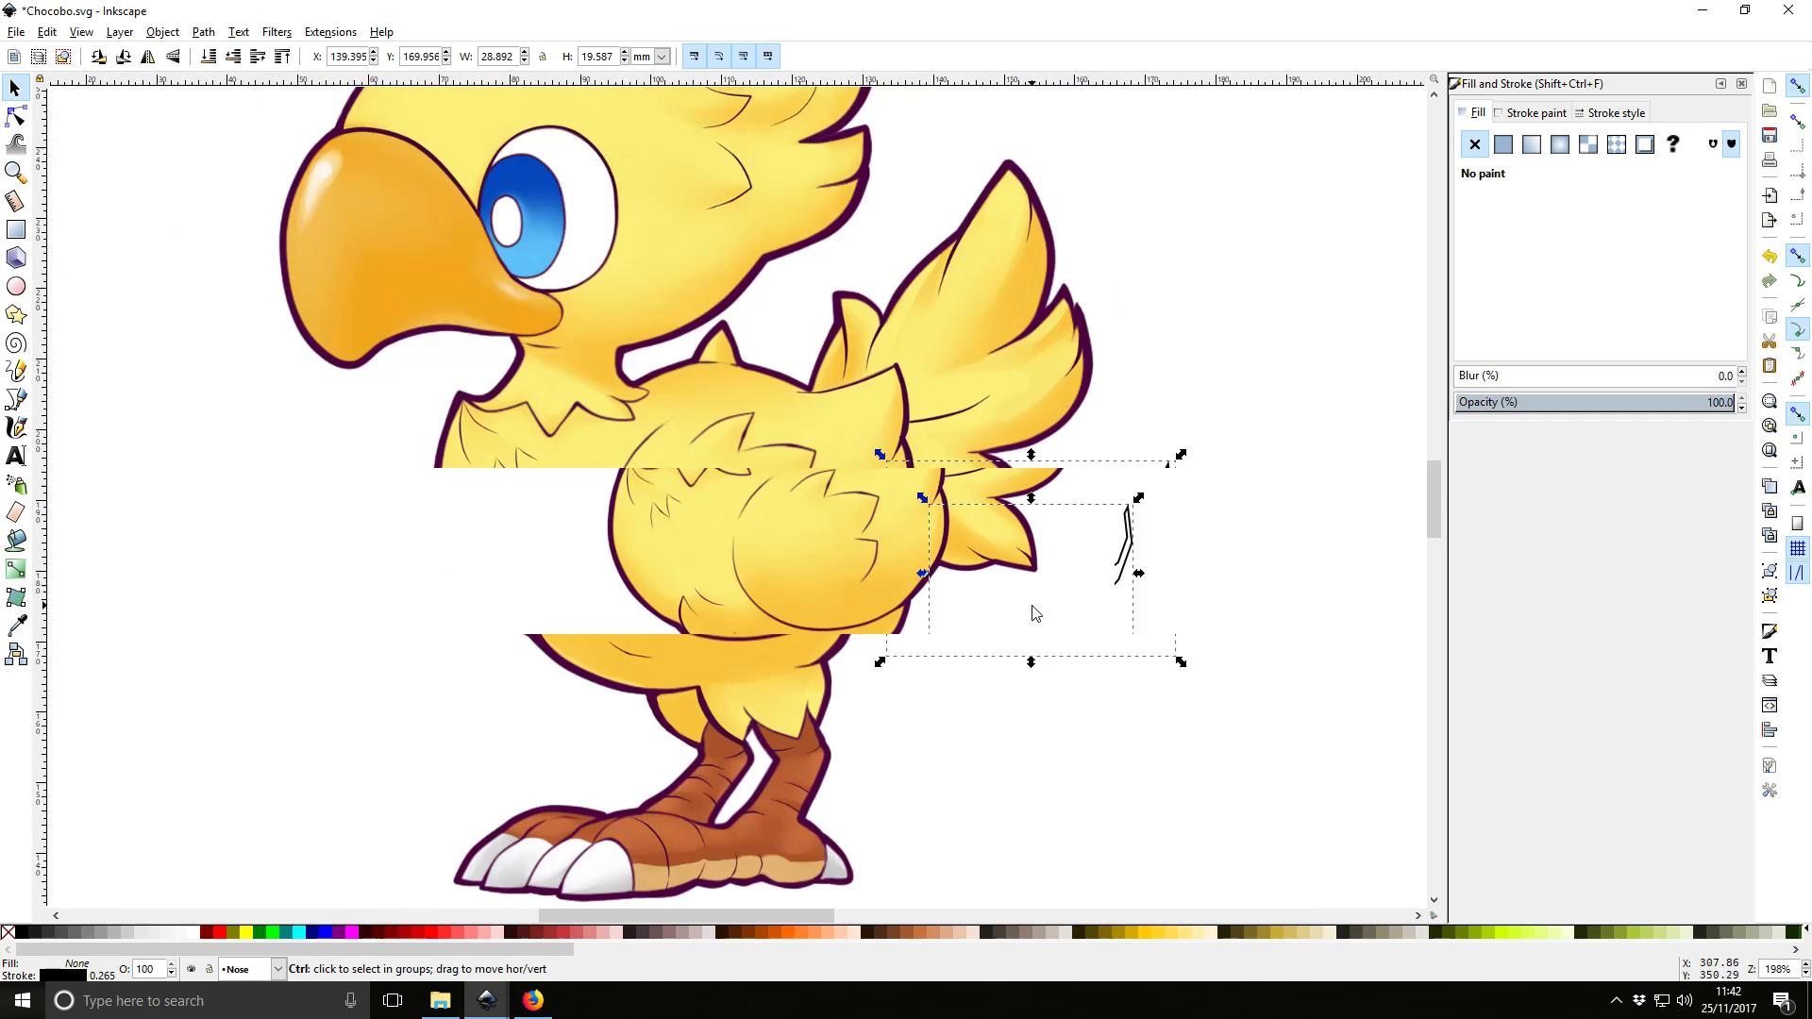
drag(1126, 557, 1357, 559)
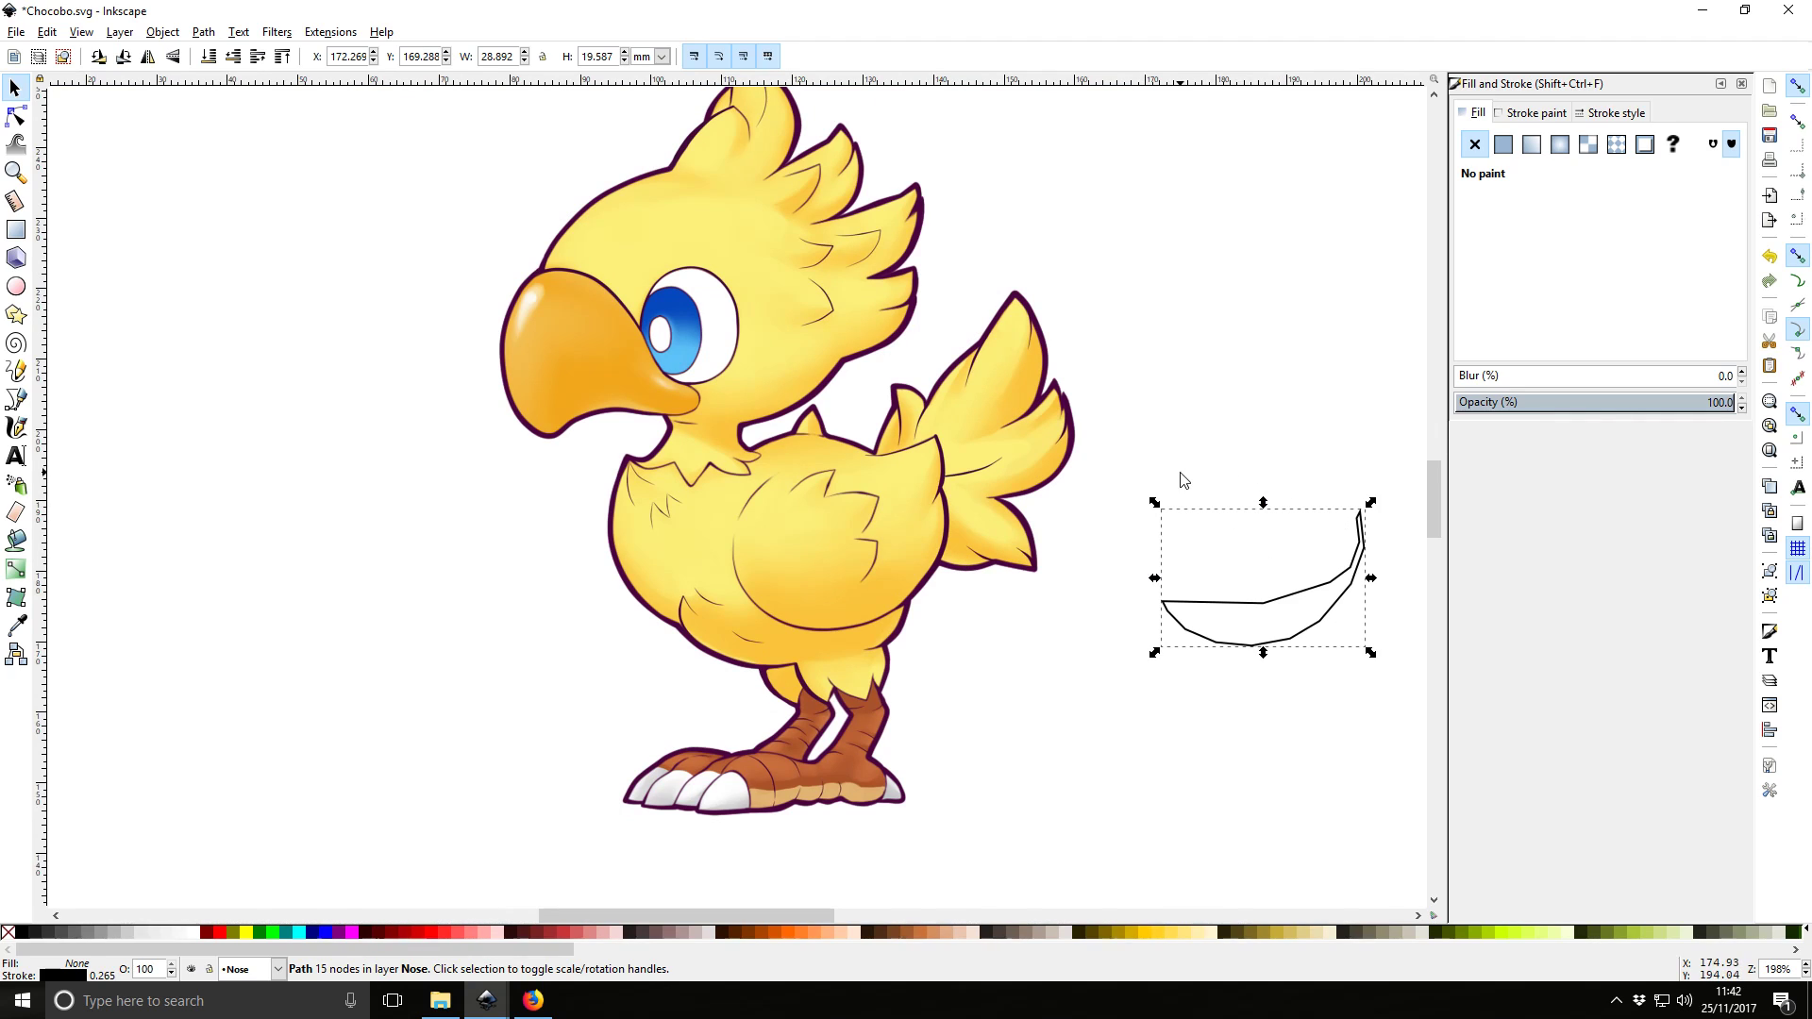
Give the wing shadow shape a flat fill sampled from the bitmap's darker wing shading, f9c43dff
ctrl+scroll(1332, 510, up, 1)
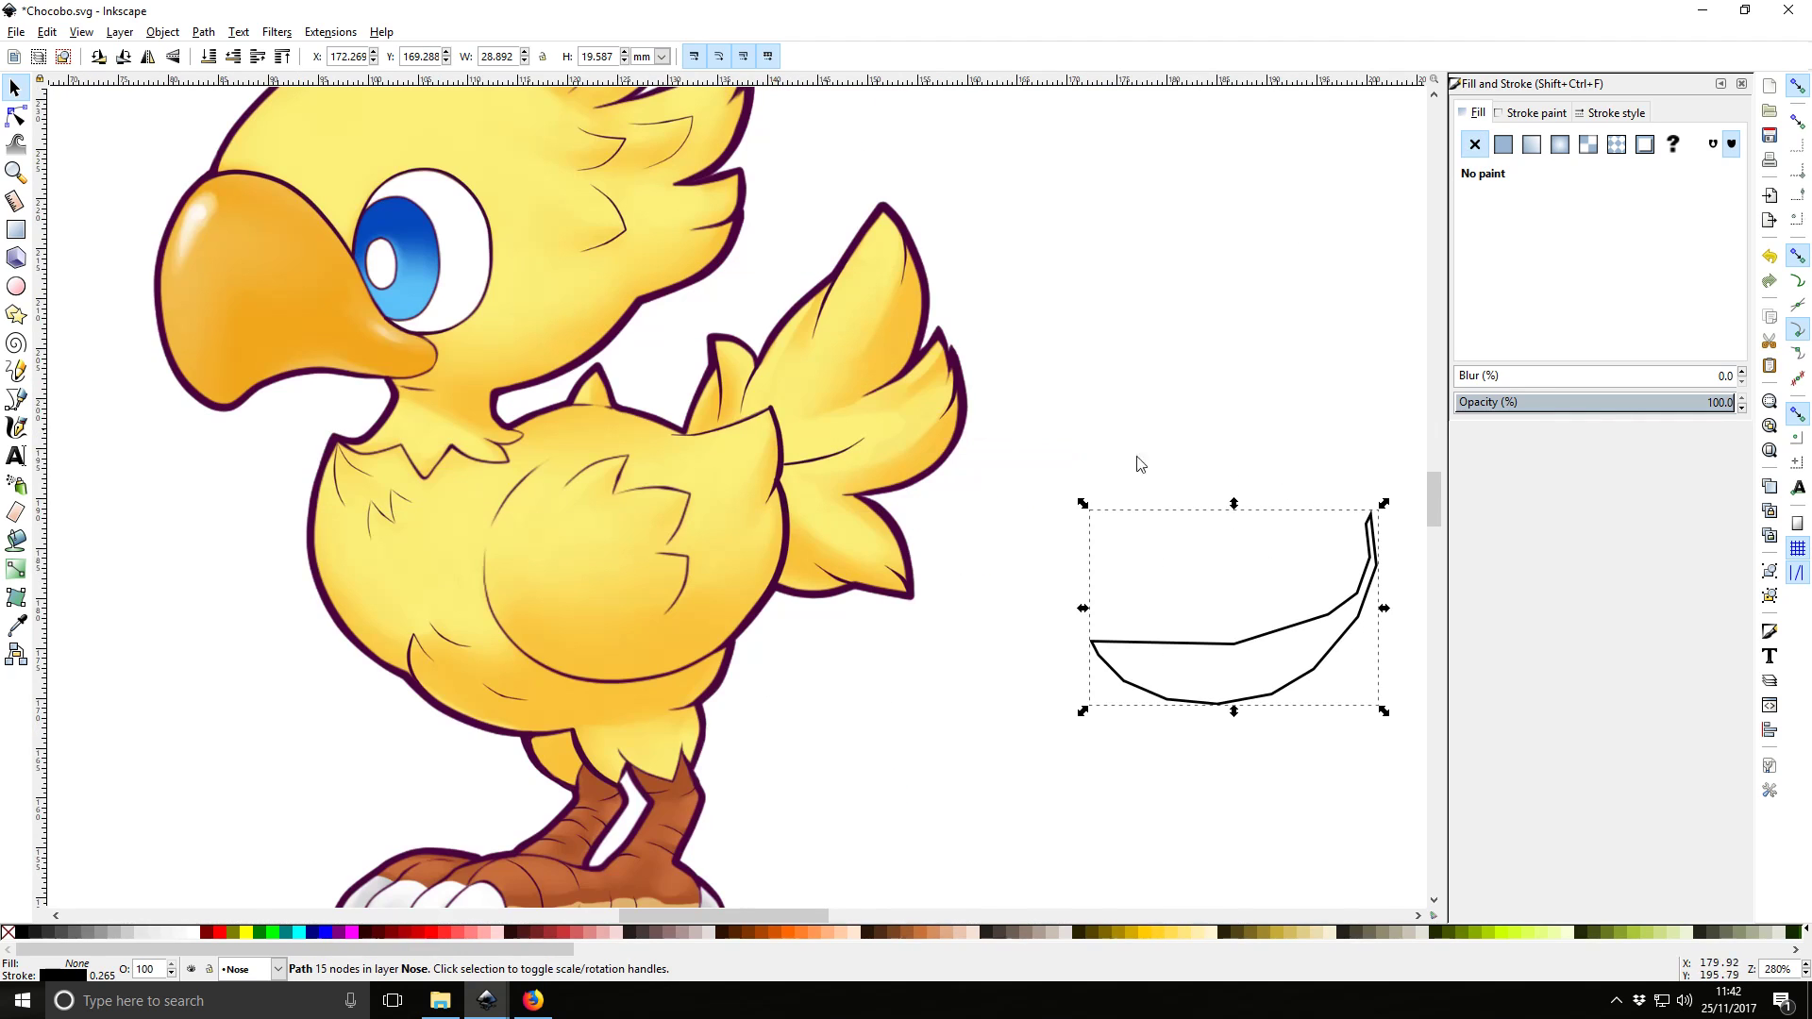
ctrl+scroll(708, 630, down, 2)
ctrl+scroll(670, 664, up, 3)
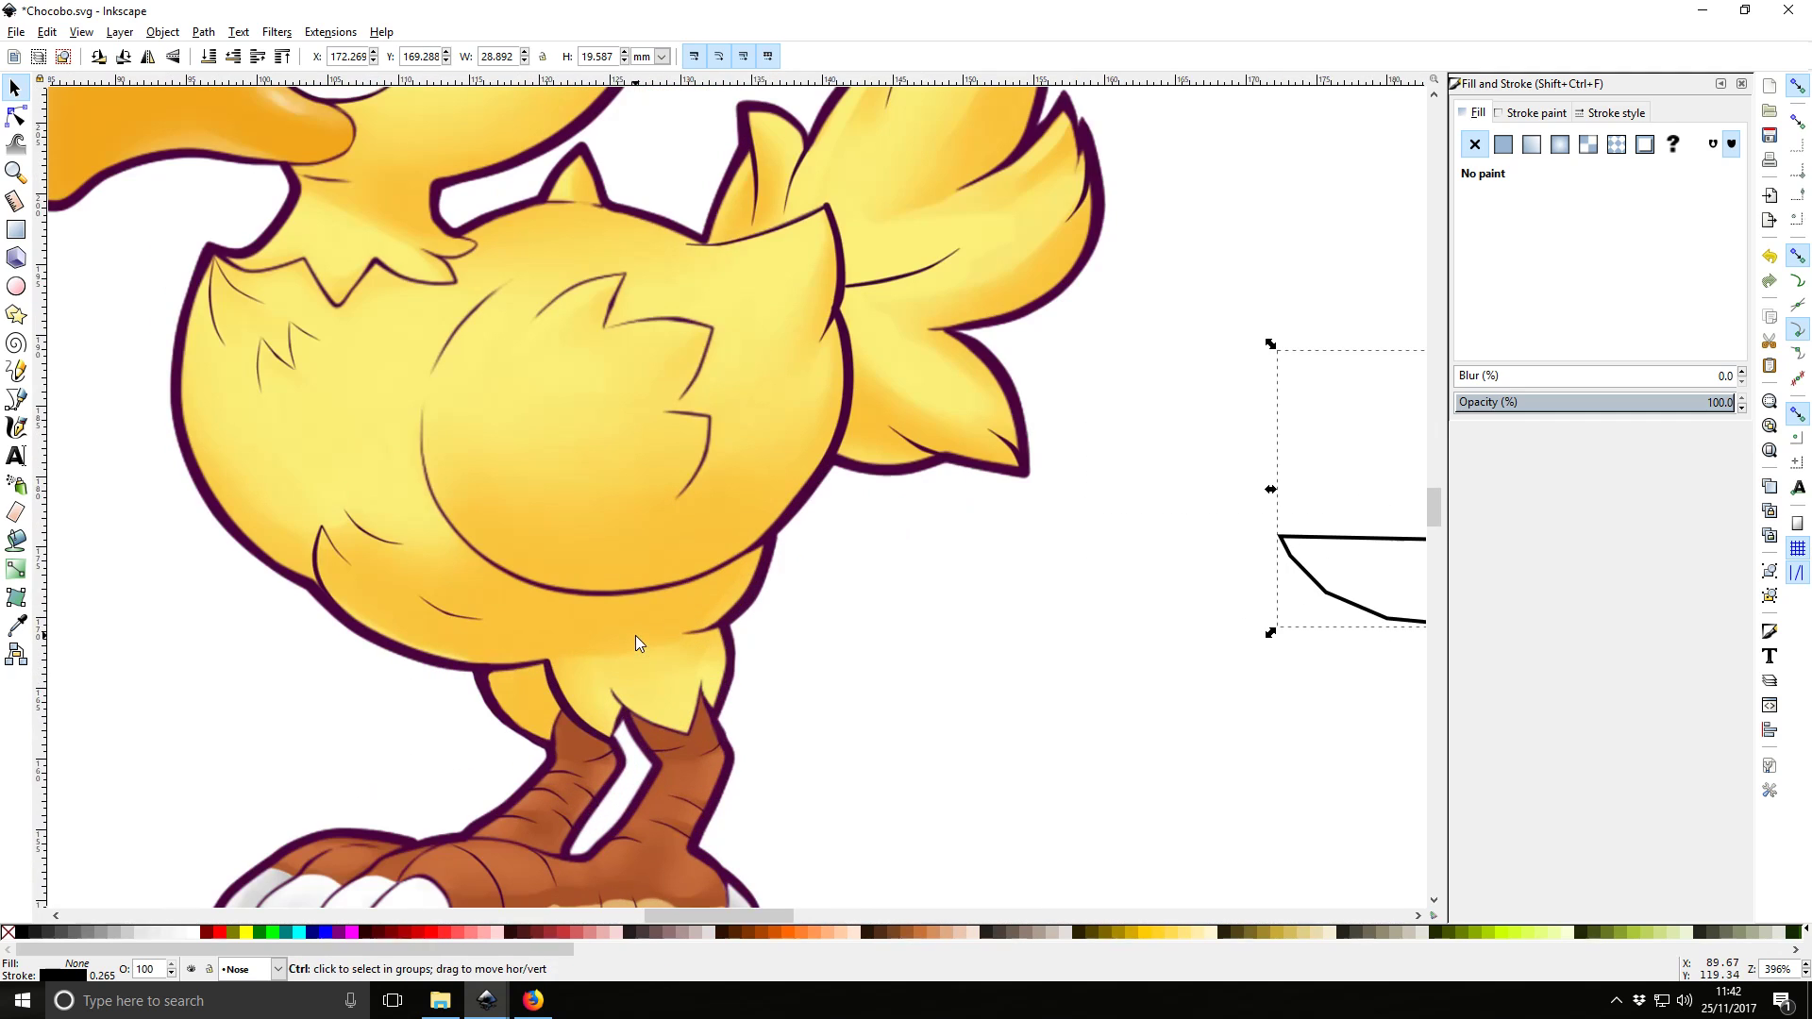
ctrl+scroll(637, 559, up, 1)
click(1504, 143)
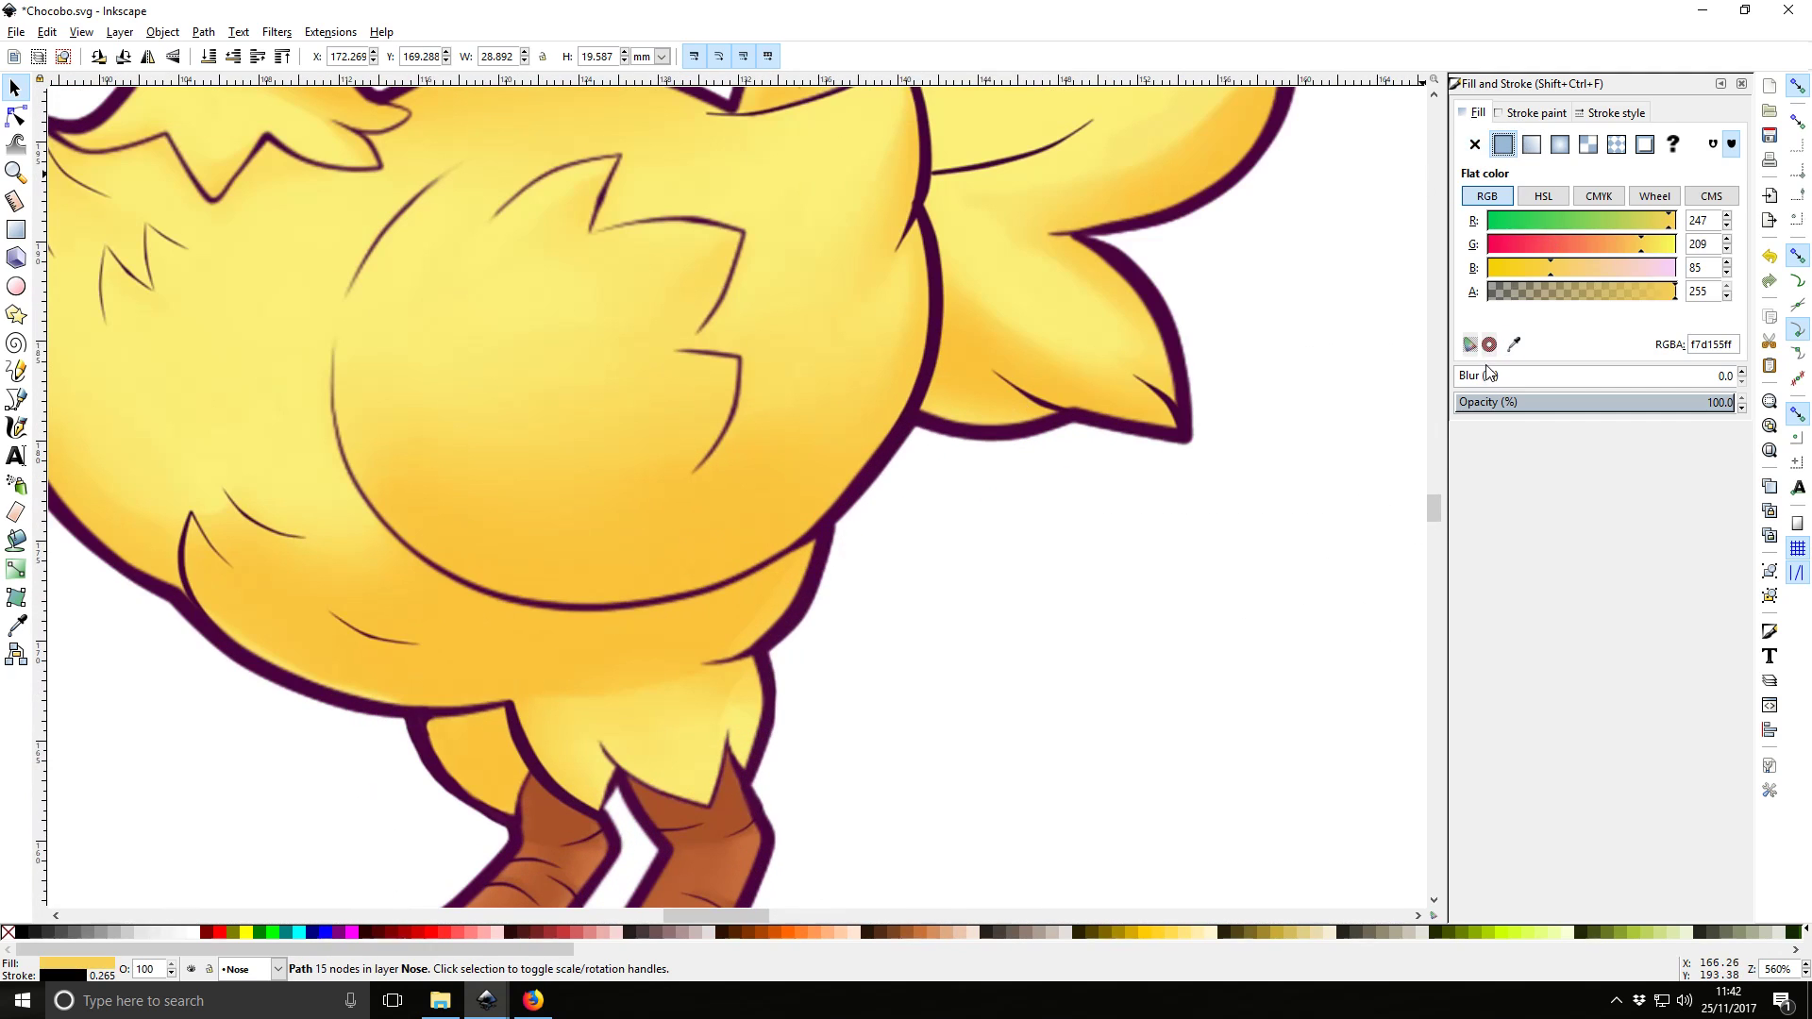
click(1514, 345)
click(706, 518)
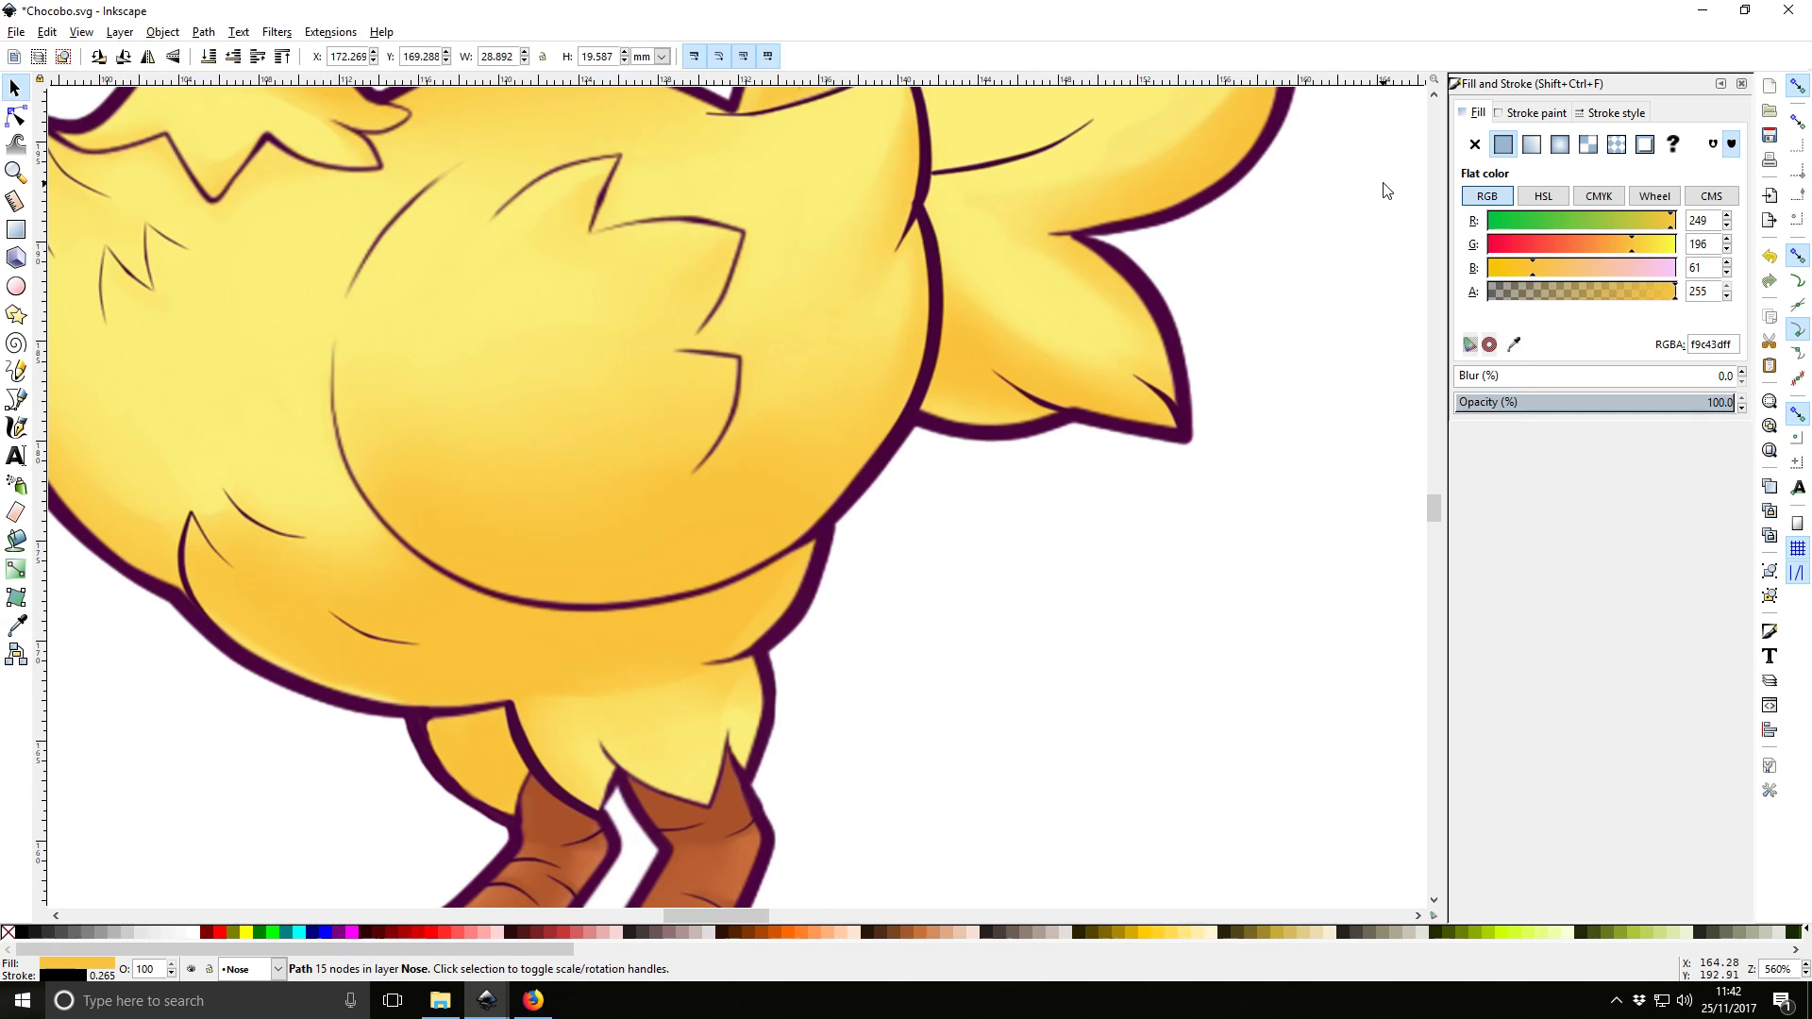
Set the wing shadow shape's stroke colour to f9c33cff by sampling the bitmap's wing shading
click(1533, 112)
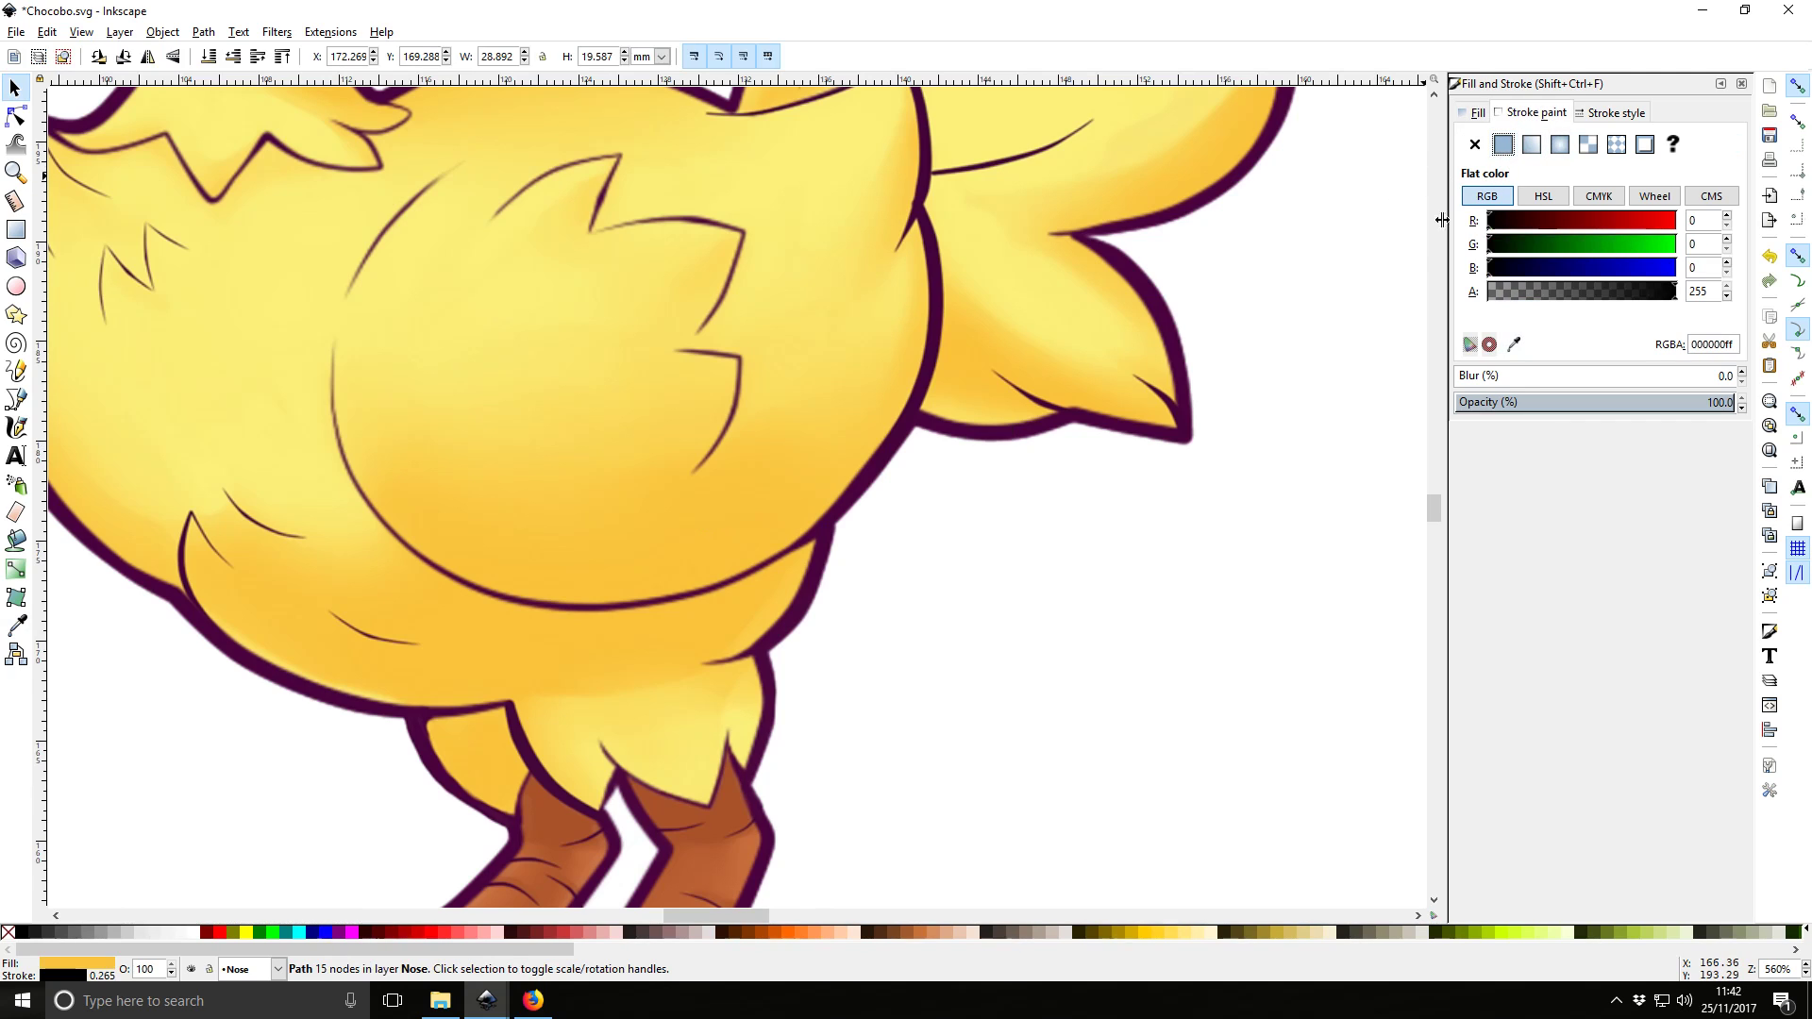
click(1513, 344)
click(740, 506)
drag(1123, 542, 834, 535)
scroll(757, 514, down, 2)
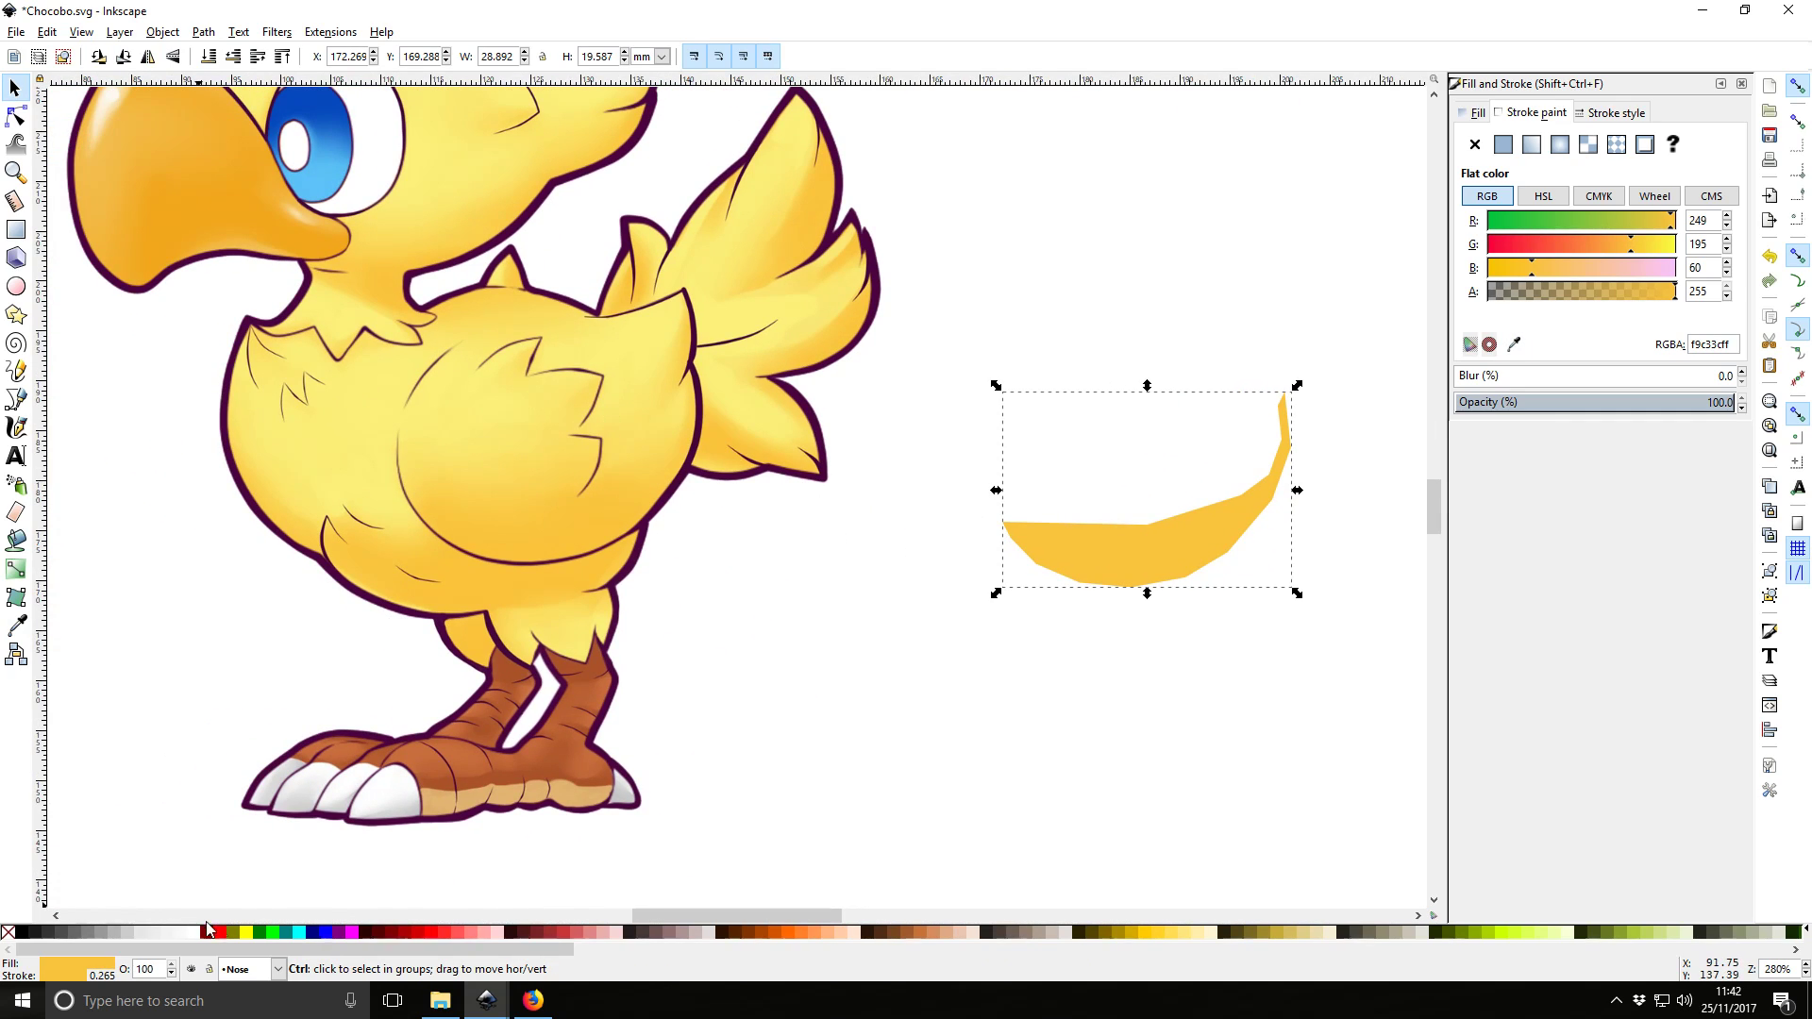
Preview the vector shapes by hiding and showing the Nose layer, then hiding and showing Layer 1
click(191, 969)
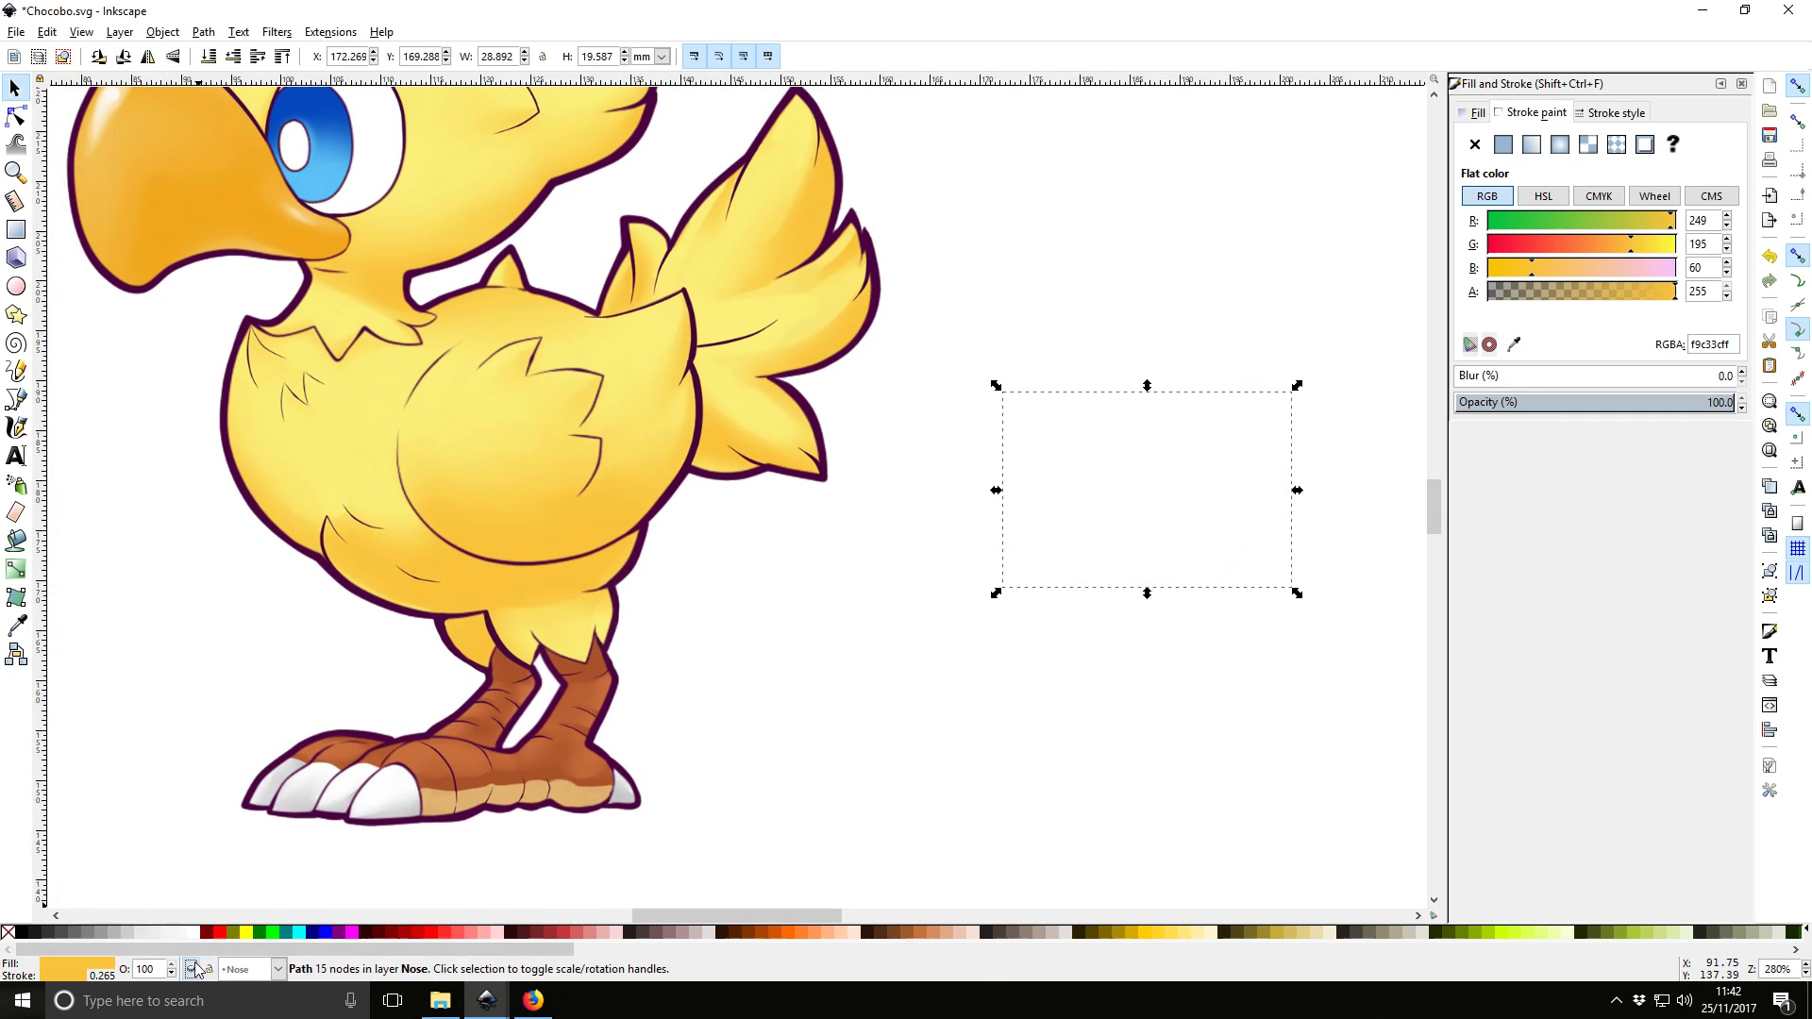
click(192, 969)
click(263, 969)
click(253, 912)
click(269, 969)
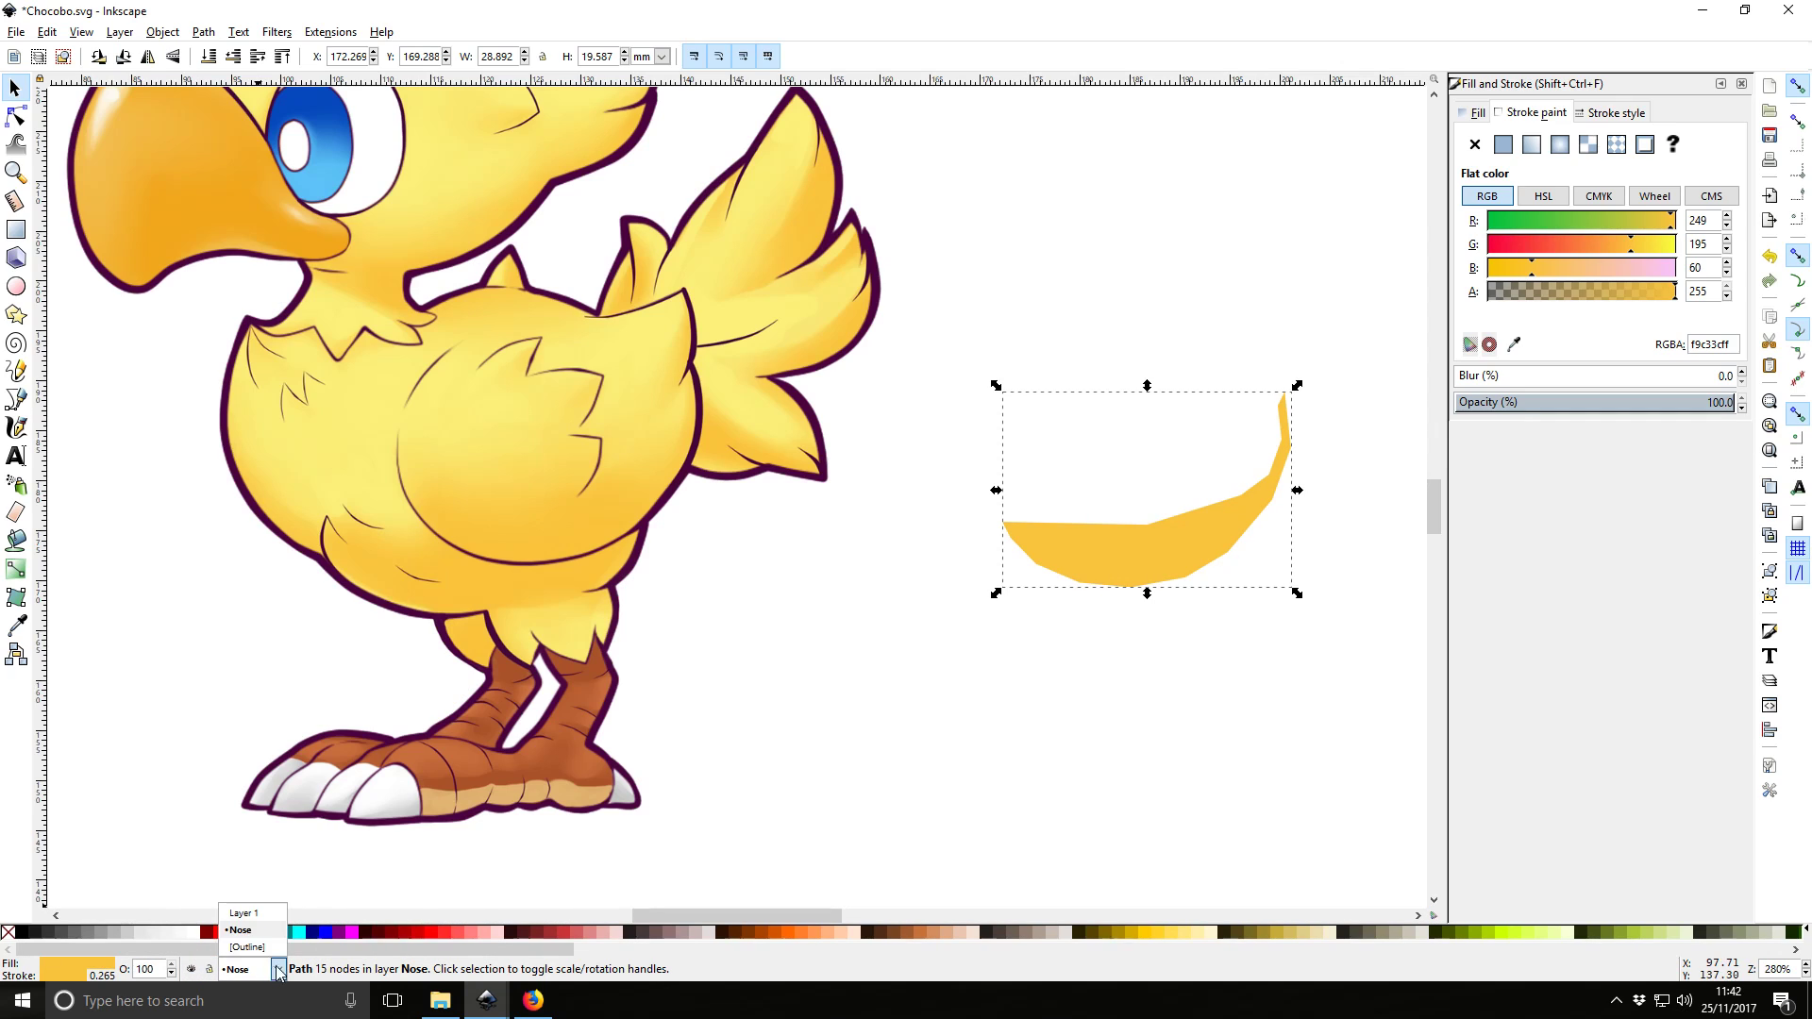
click(247, 914)
click(192, 969)
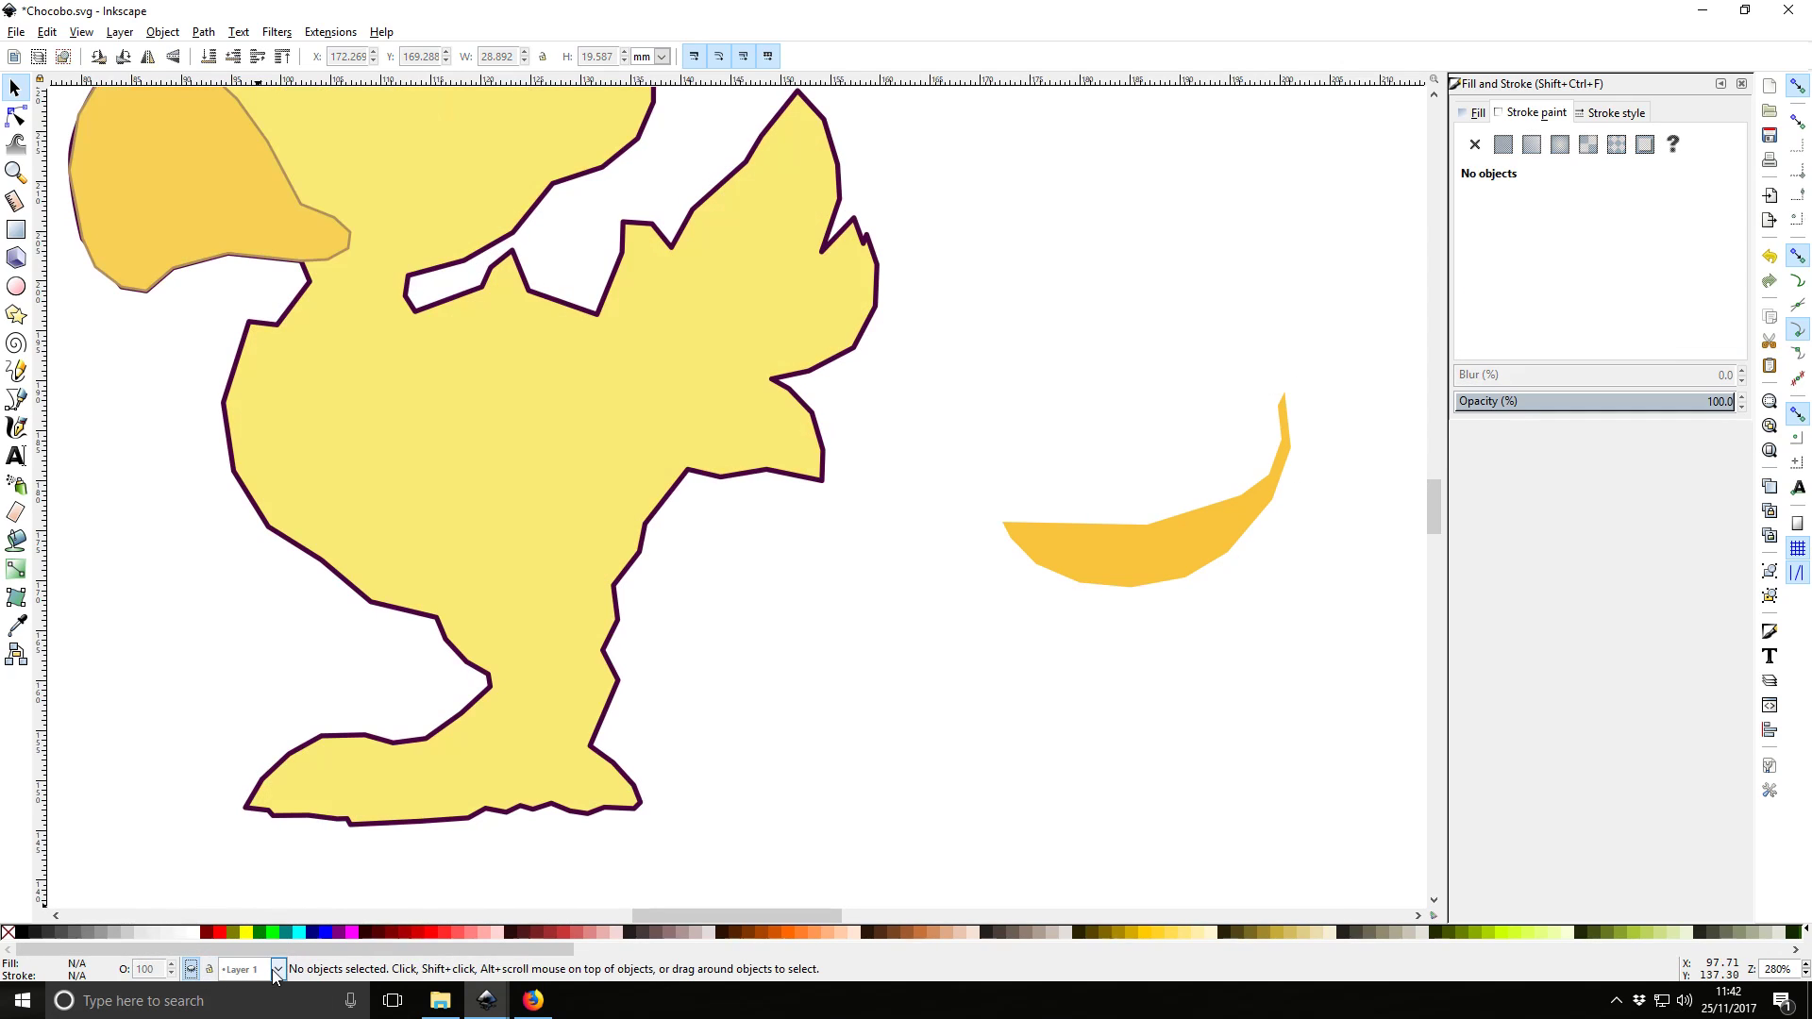
click(273, 970)
click(230, 972)
click(193, 969)
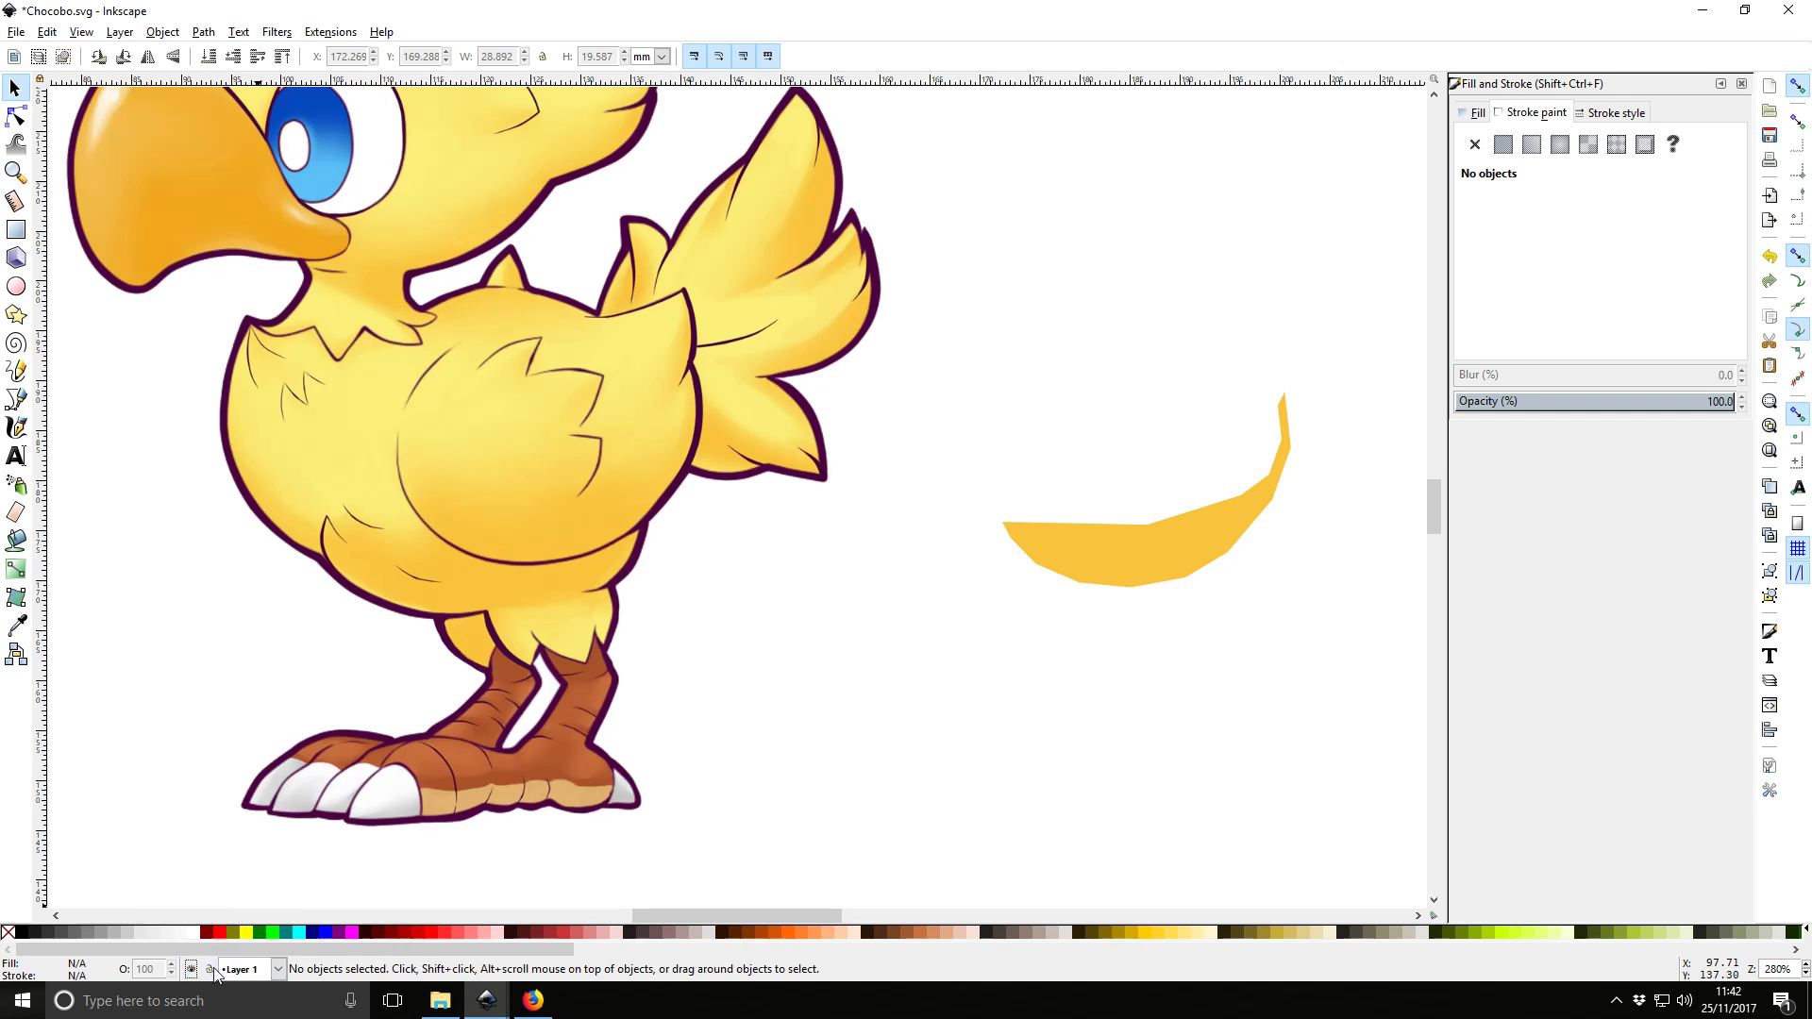
Select the bitmap on Layer 1 and set its opacity to 40%
key(ctrl+a)
double_click(148, 969)
text(40)
key(Return)
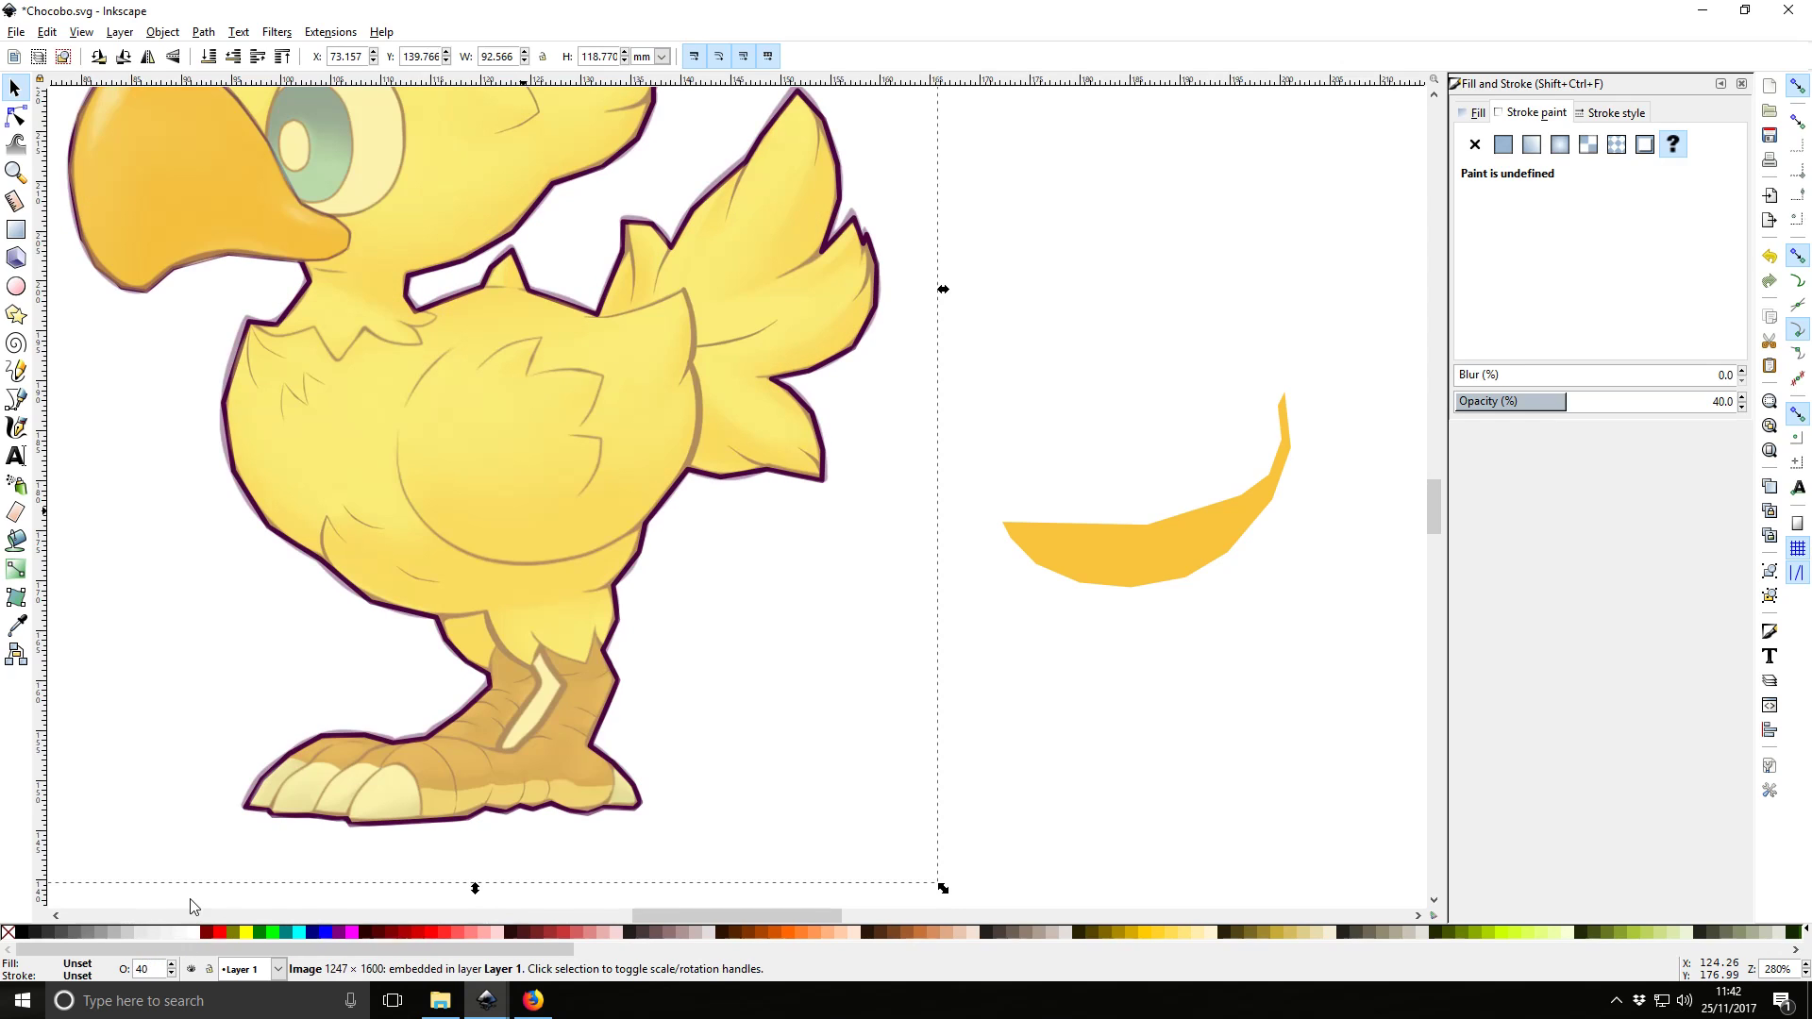
Switch to the Nose layer and move the coloured shadow shape back over the lower part of the wing
click(275, 970)
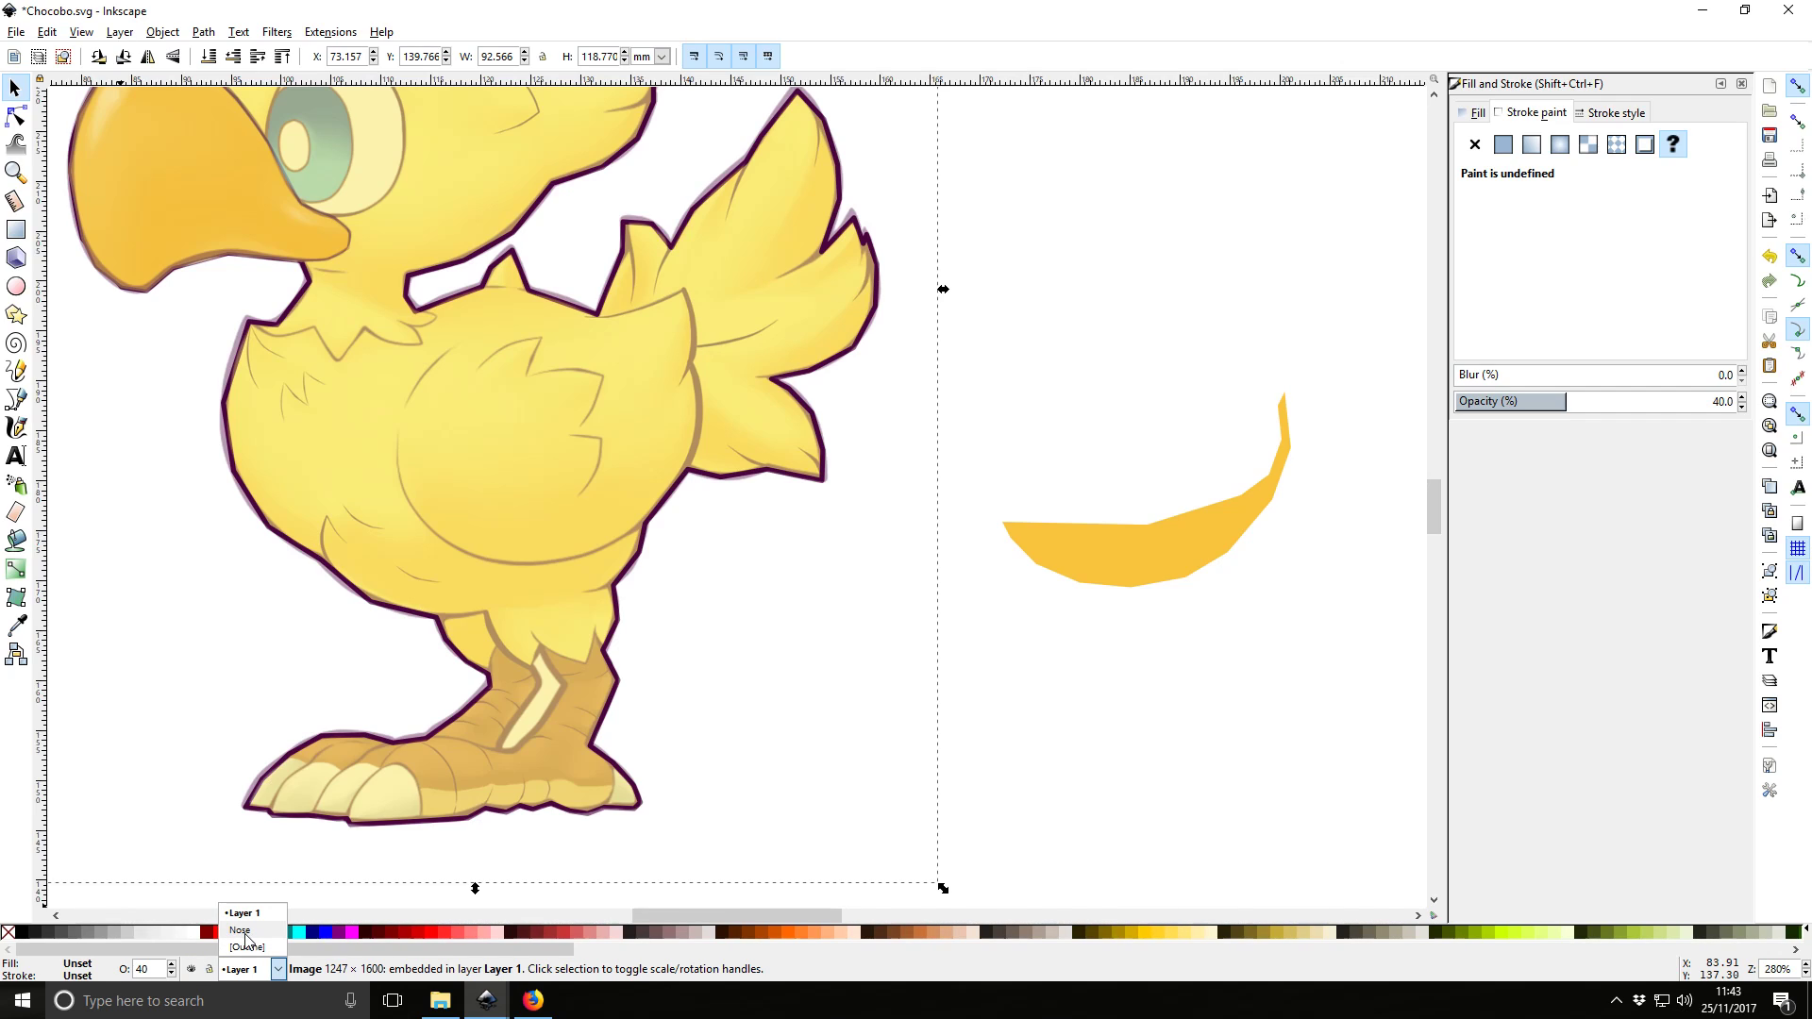
click(242, 932)
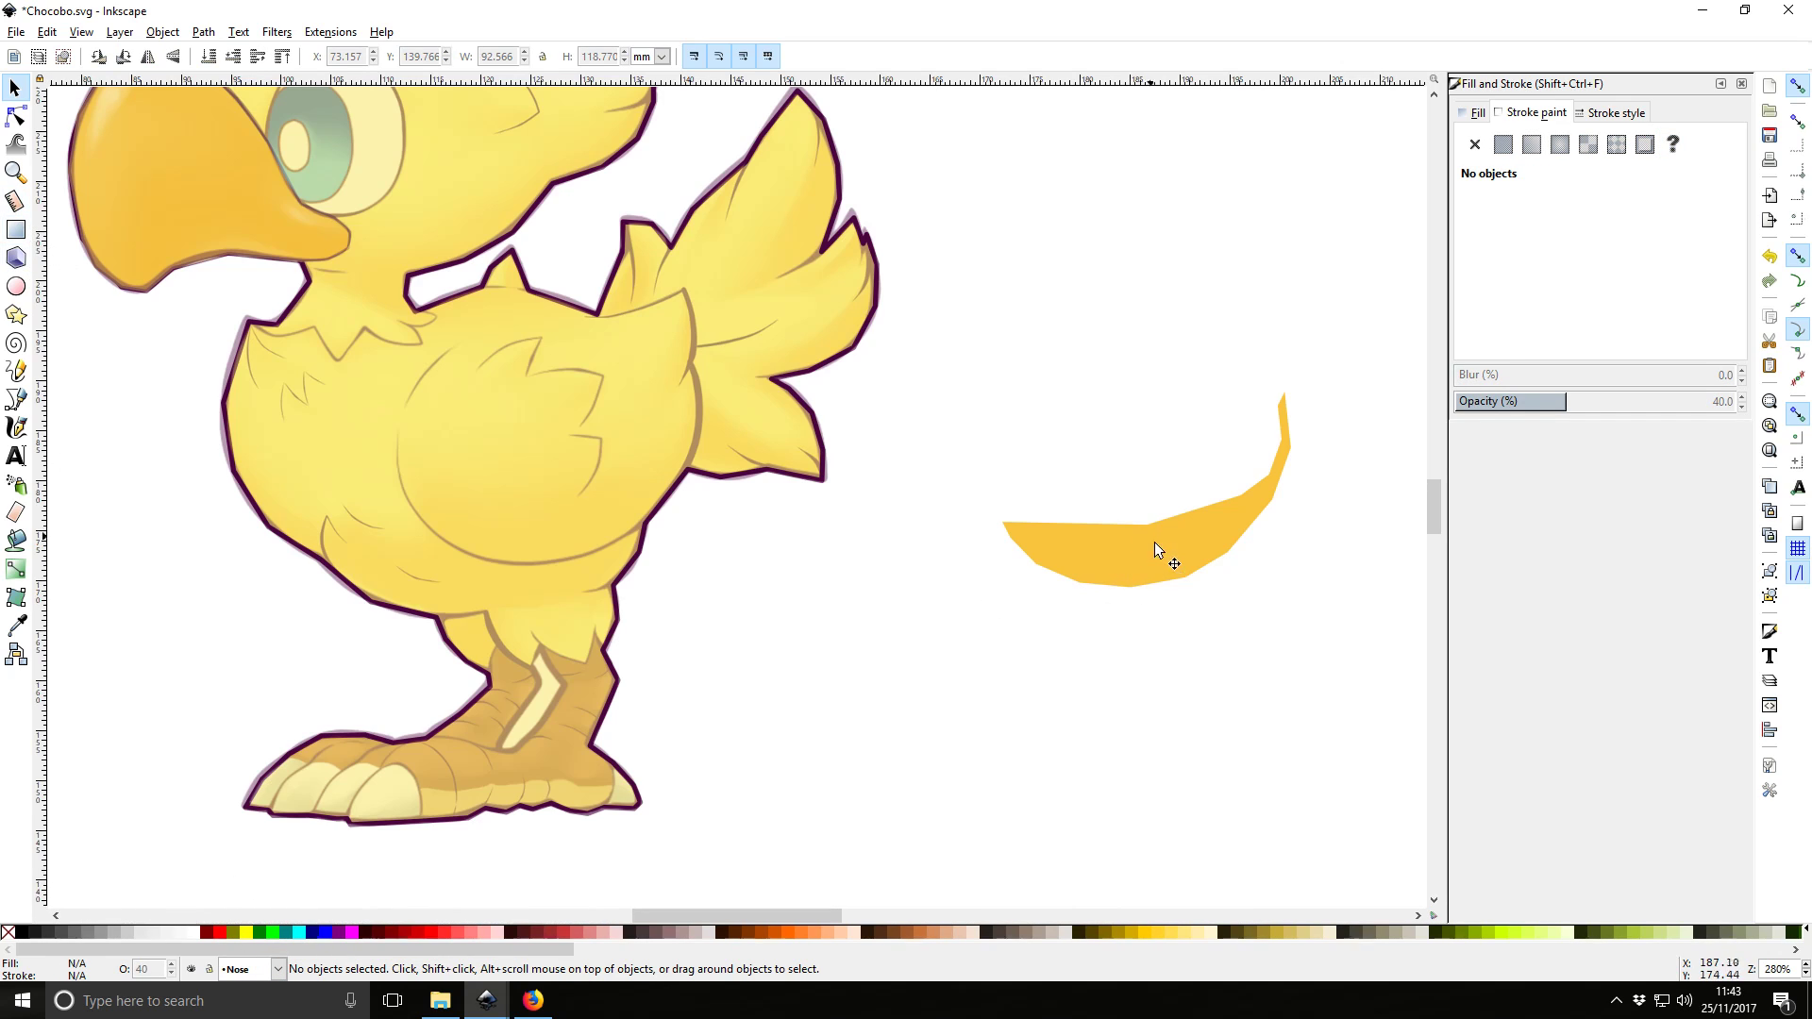
click(1186, 544)
drag(1186, 544, 589, 529)
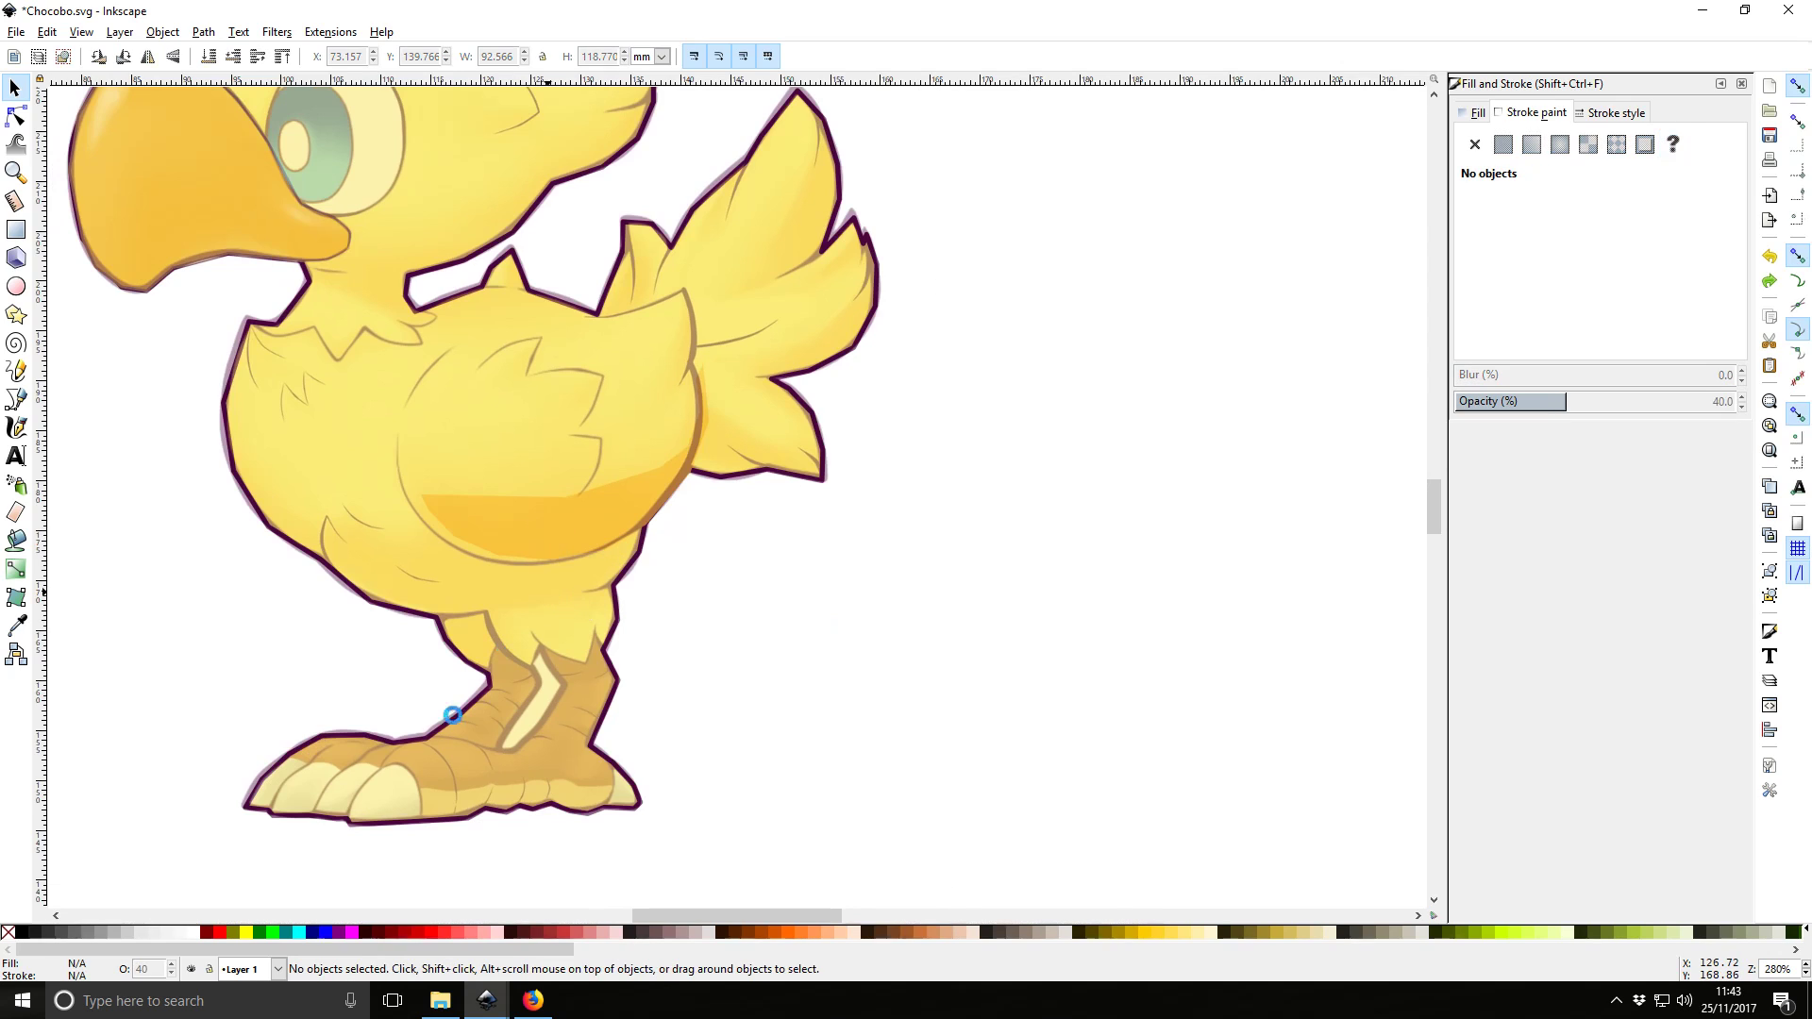
Lock Layer 1 and fine-tune the shadow shape's position to match the wing's lower outline in the faded bitmap
click(209, 969)
click(500, 510)
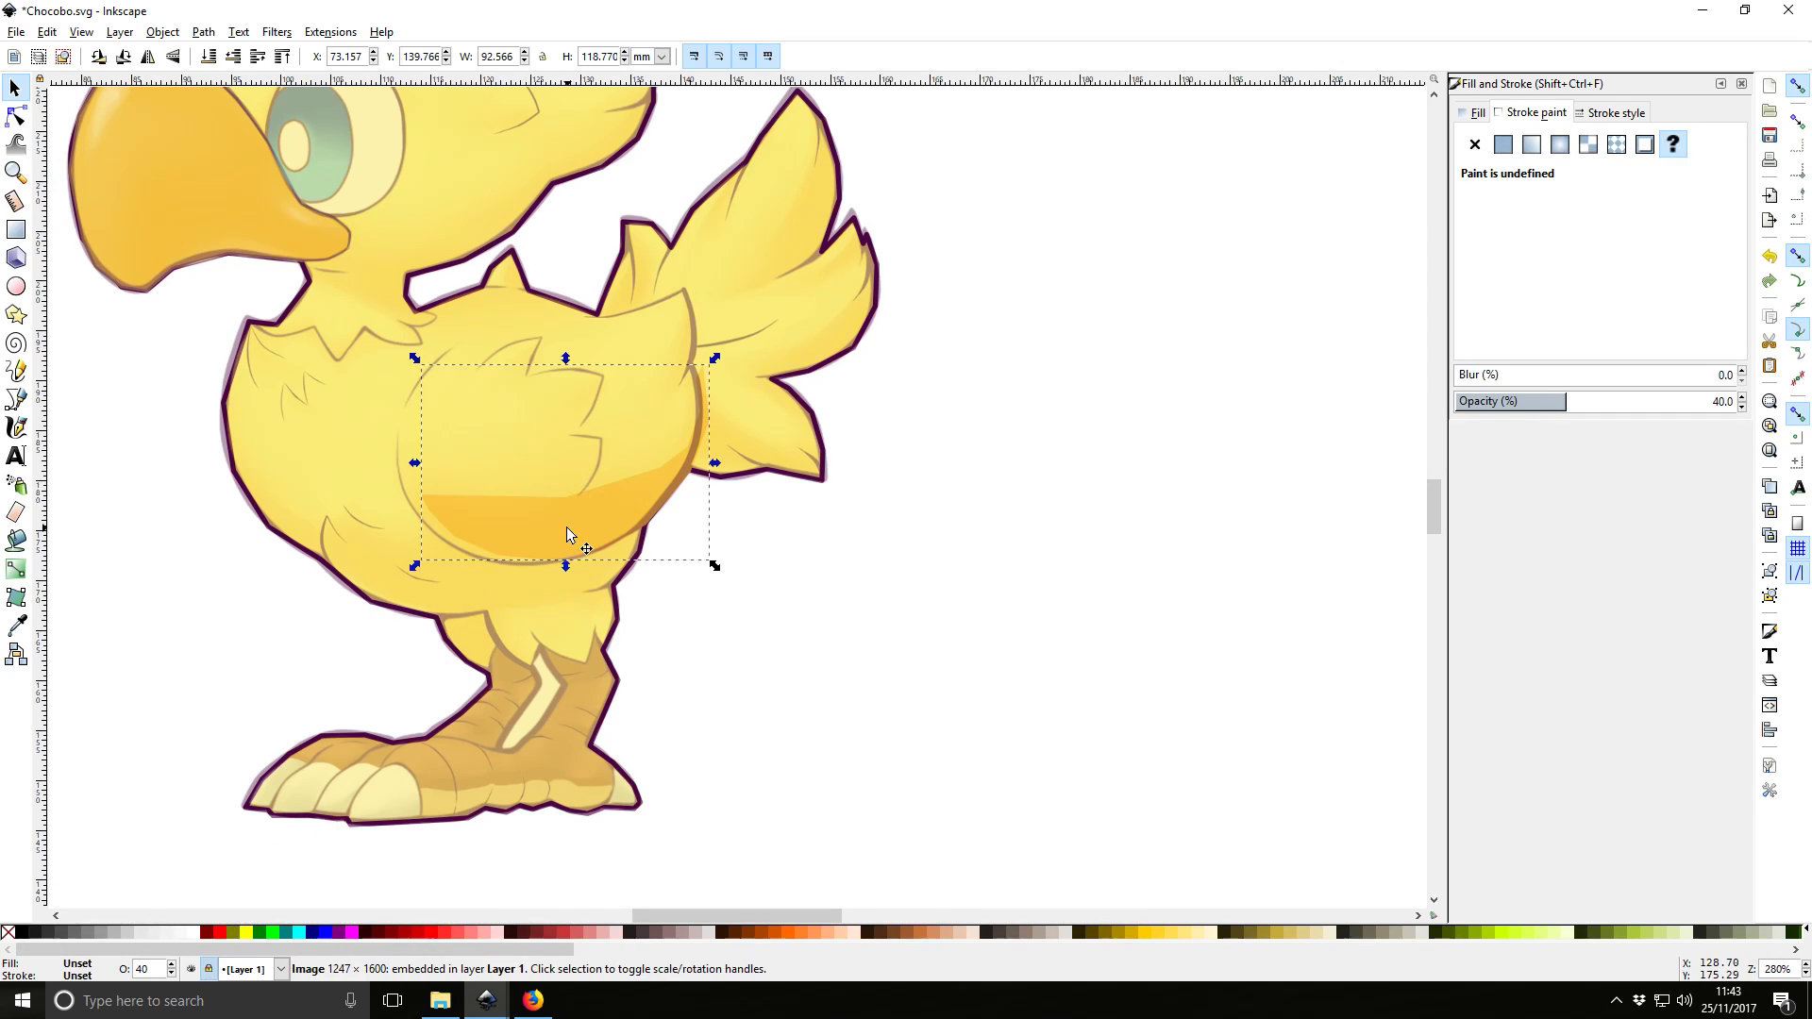
drag(589, 512, 582, 512)
key(5)
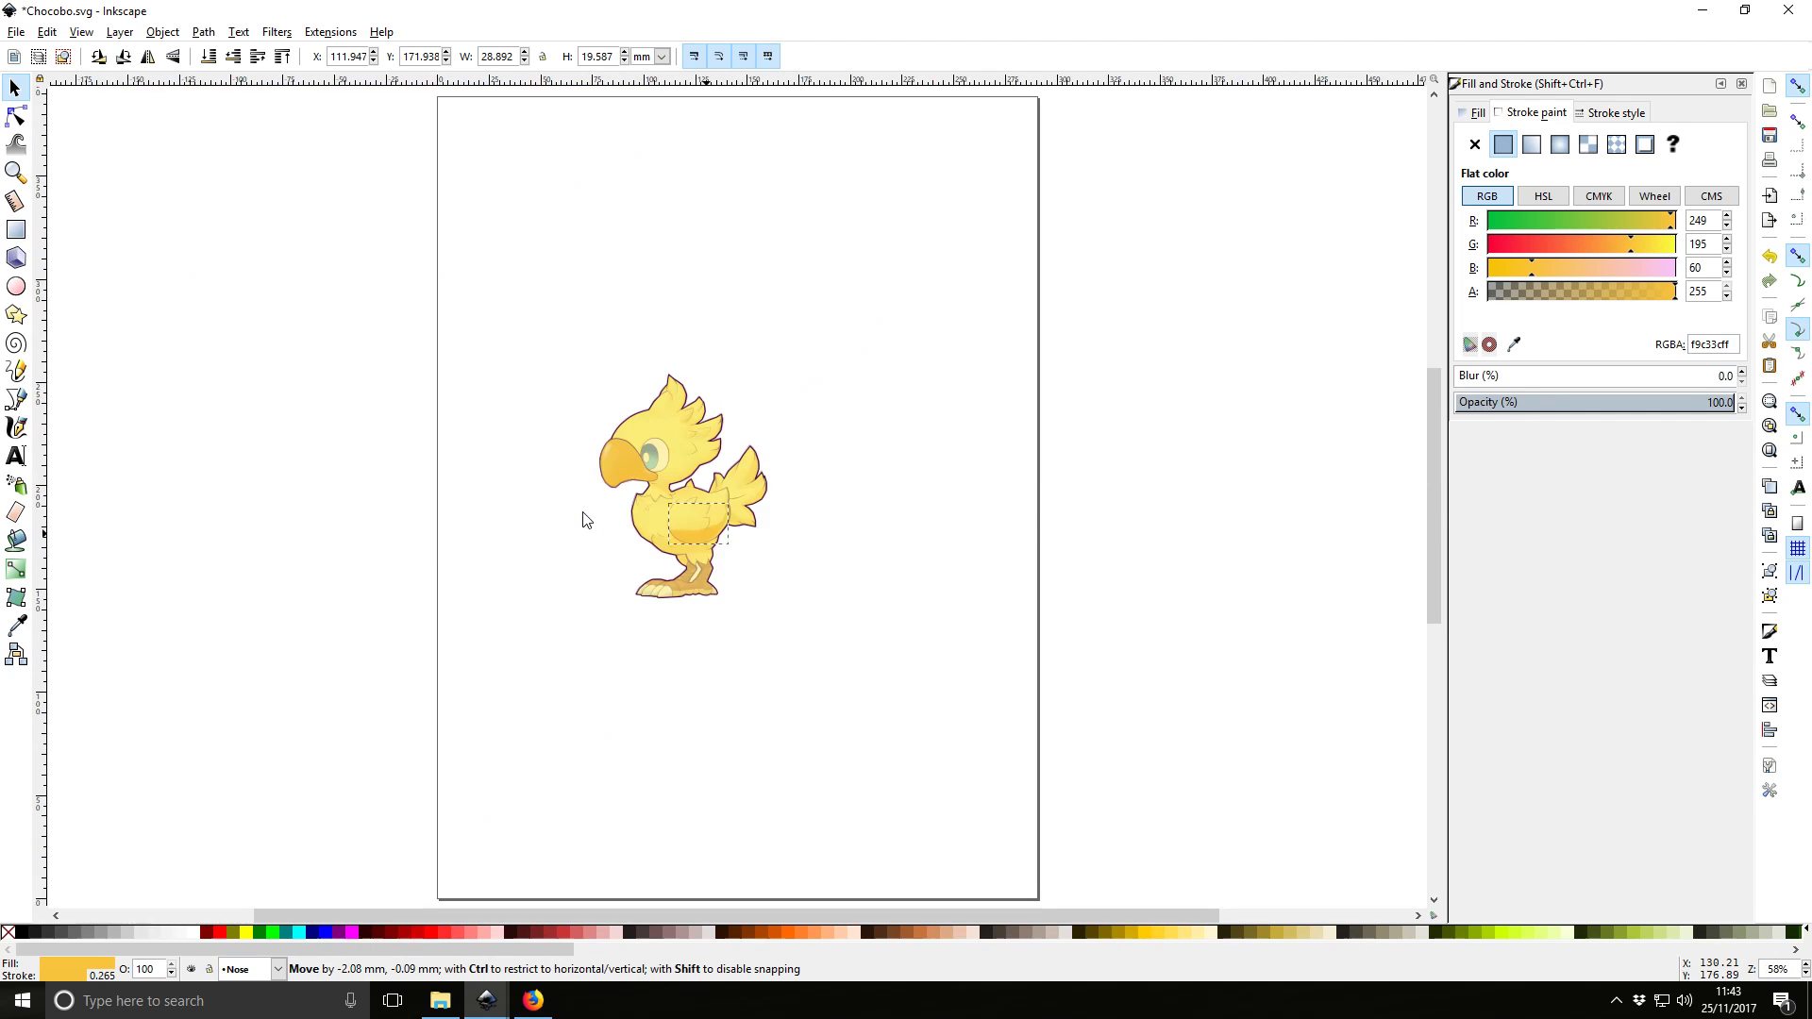
scroll(681, 535, up, 7)
drag(685, 500, 324, 537)
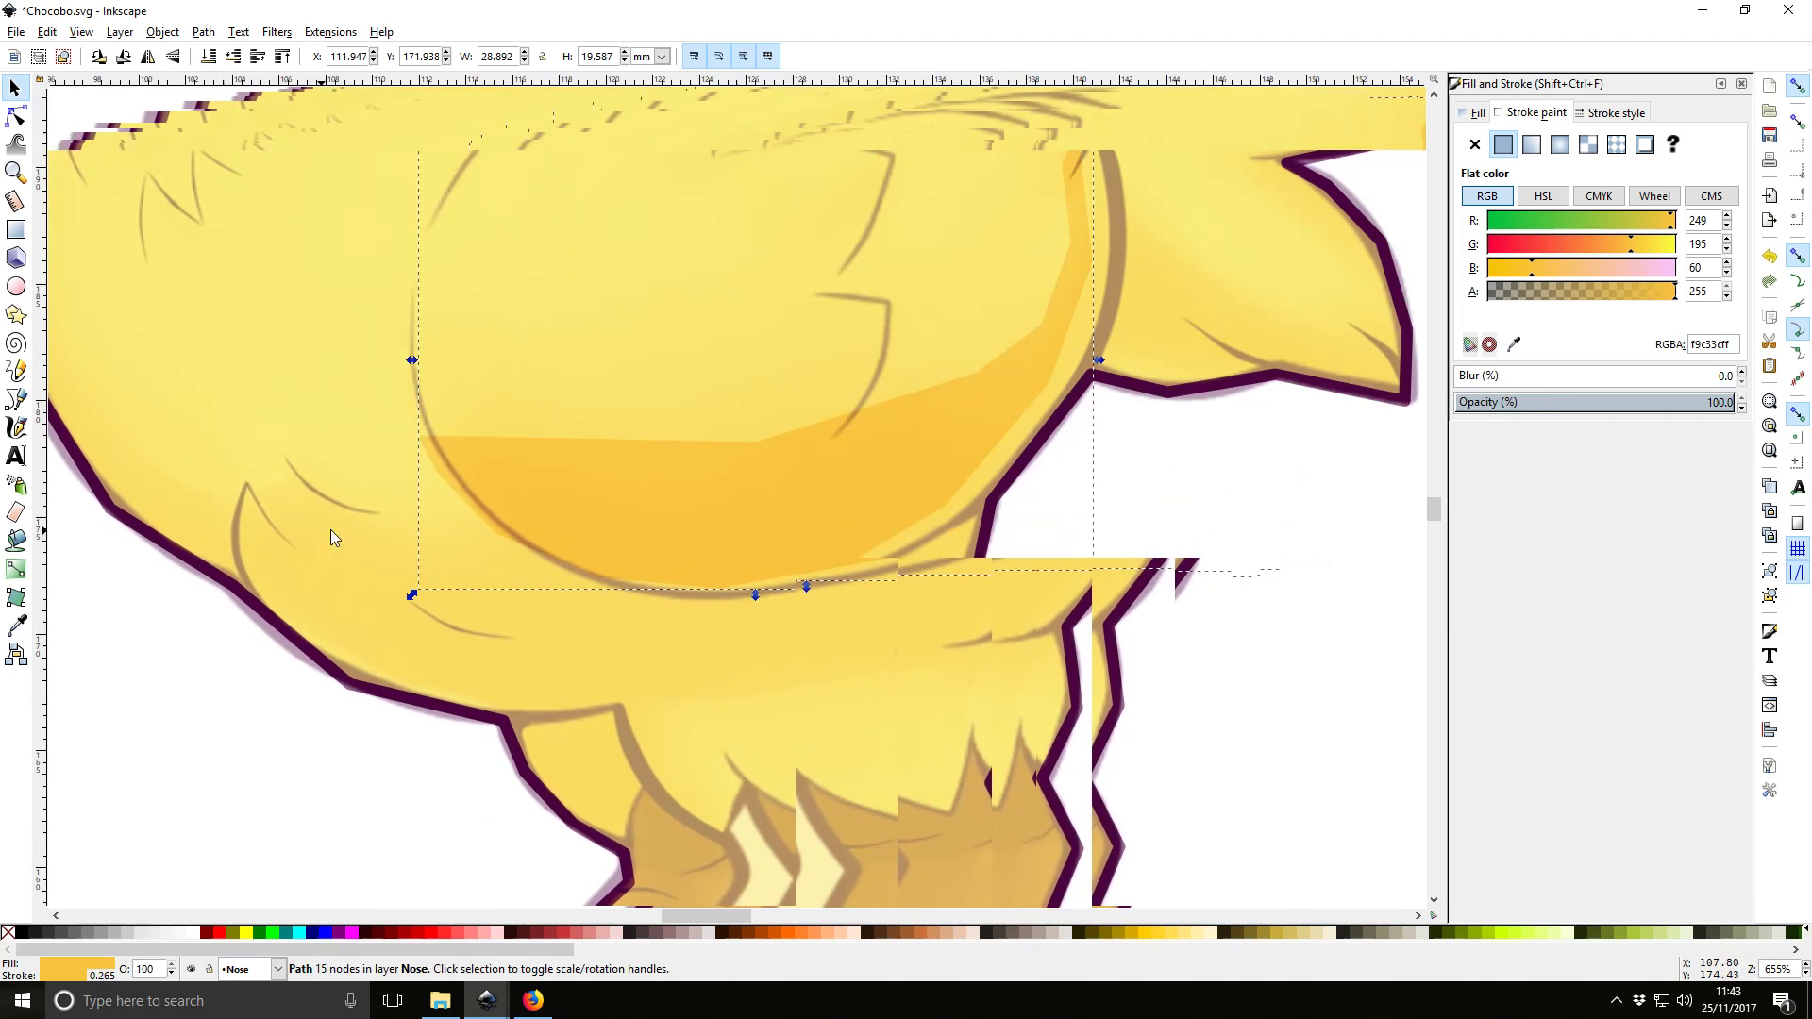
drag(731, 510, 757, 514)
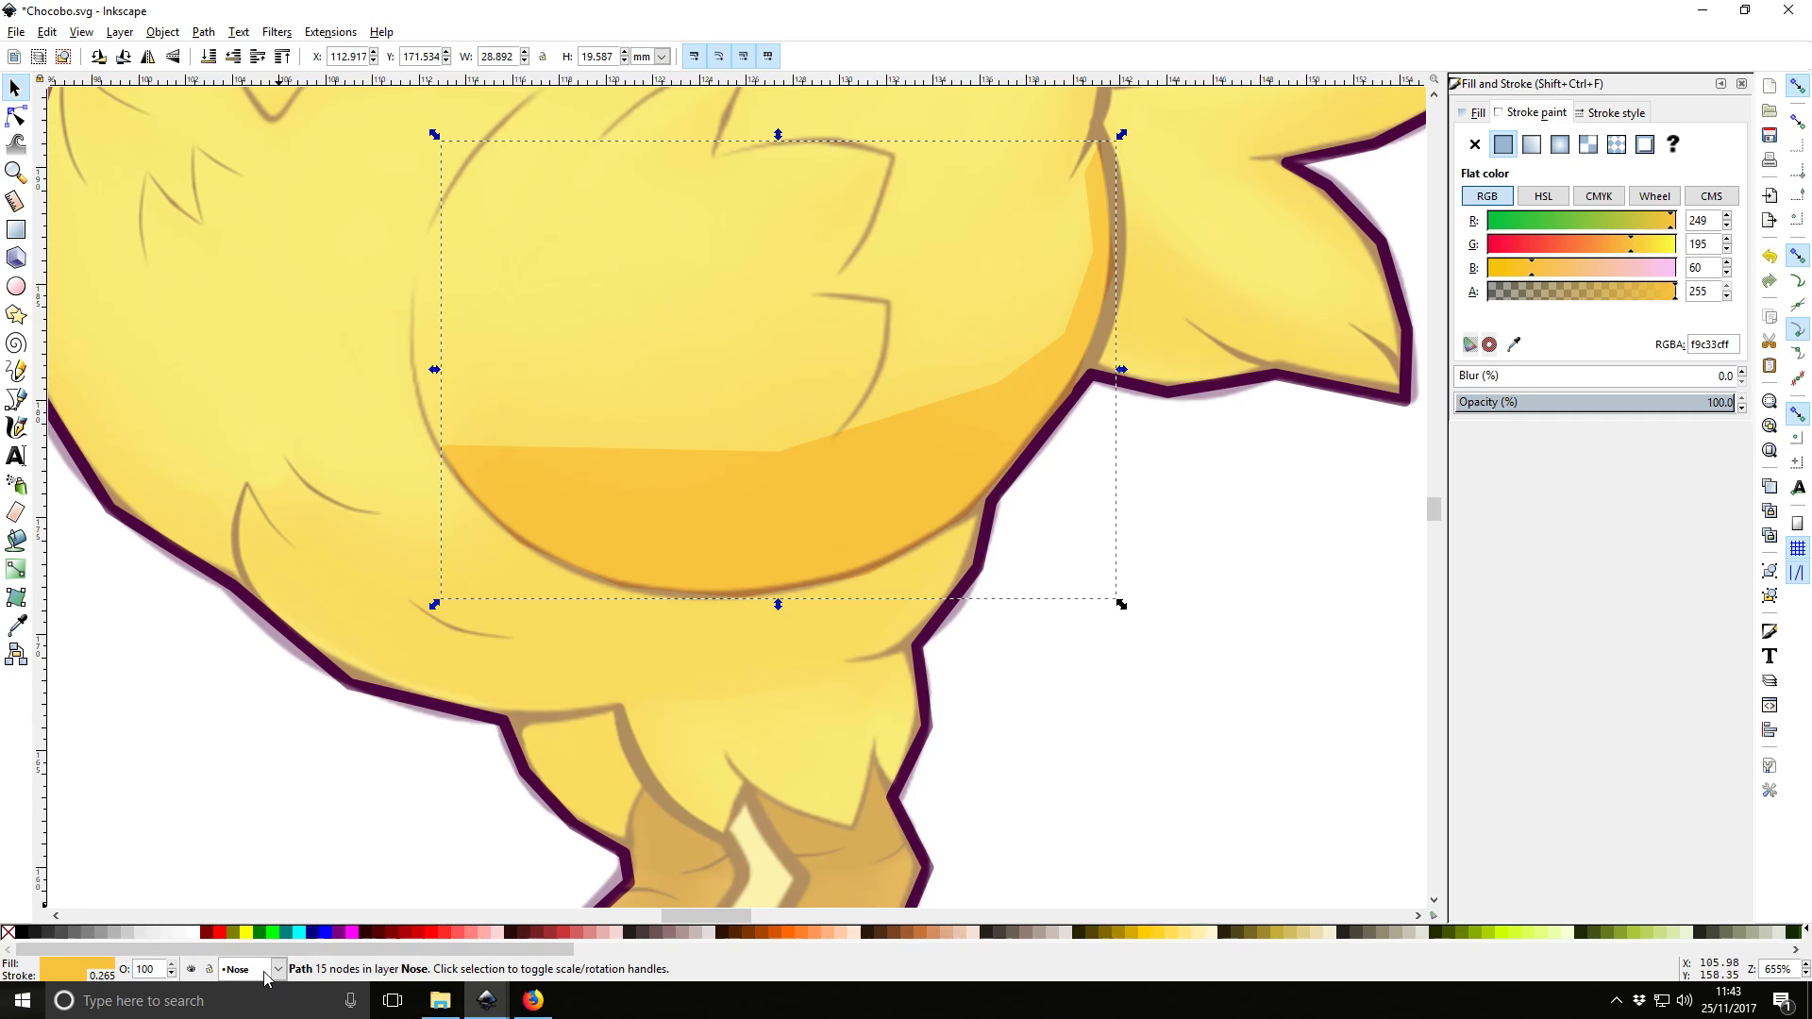
Deselect the shadow shape and hide Layer 1 to preview the wing shadow on the traced body
key(Escape)
click(190, 972)
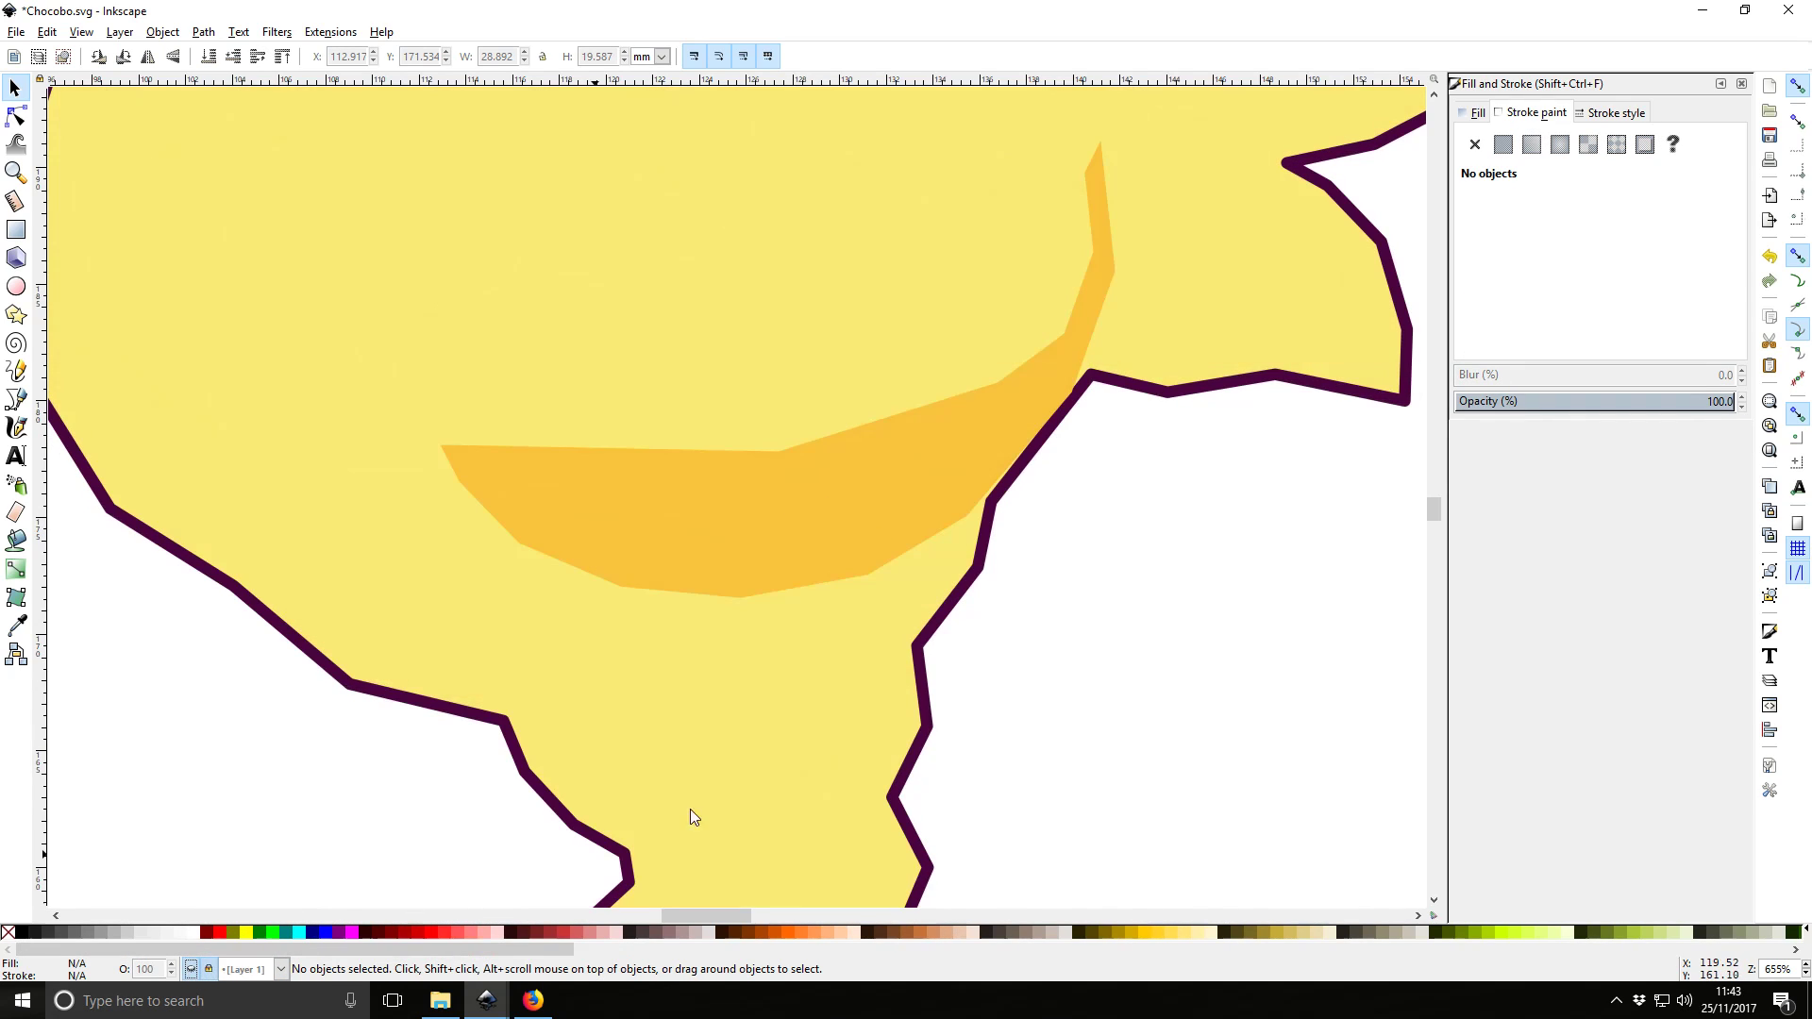
Give the wing shadow shape's stroke round joins and round caps
scroll(1027, 623, down, 2)
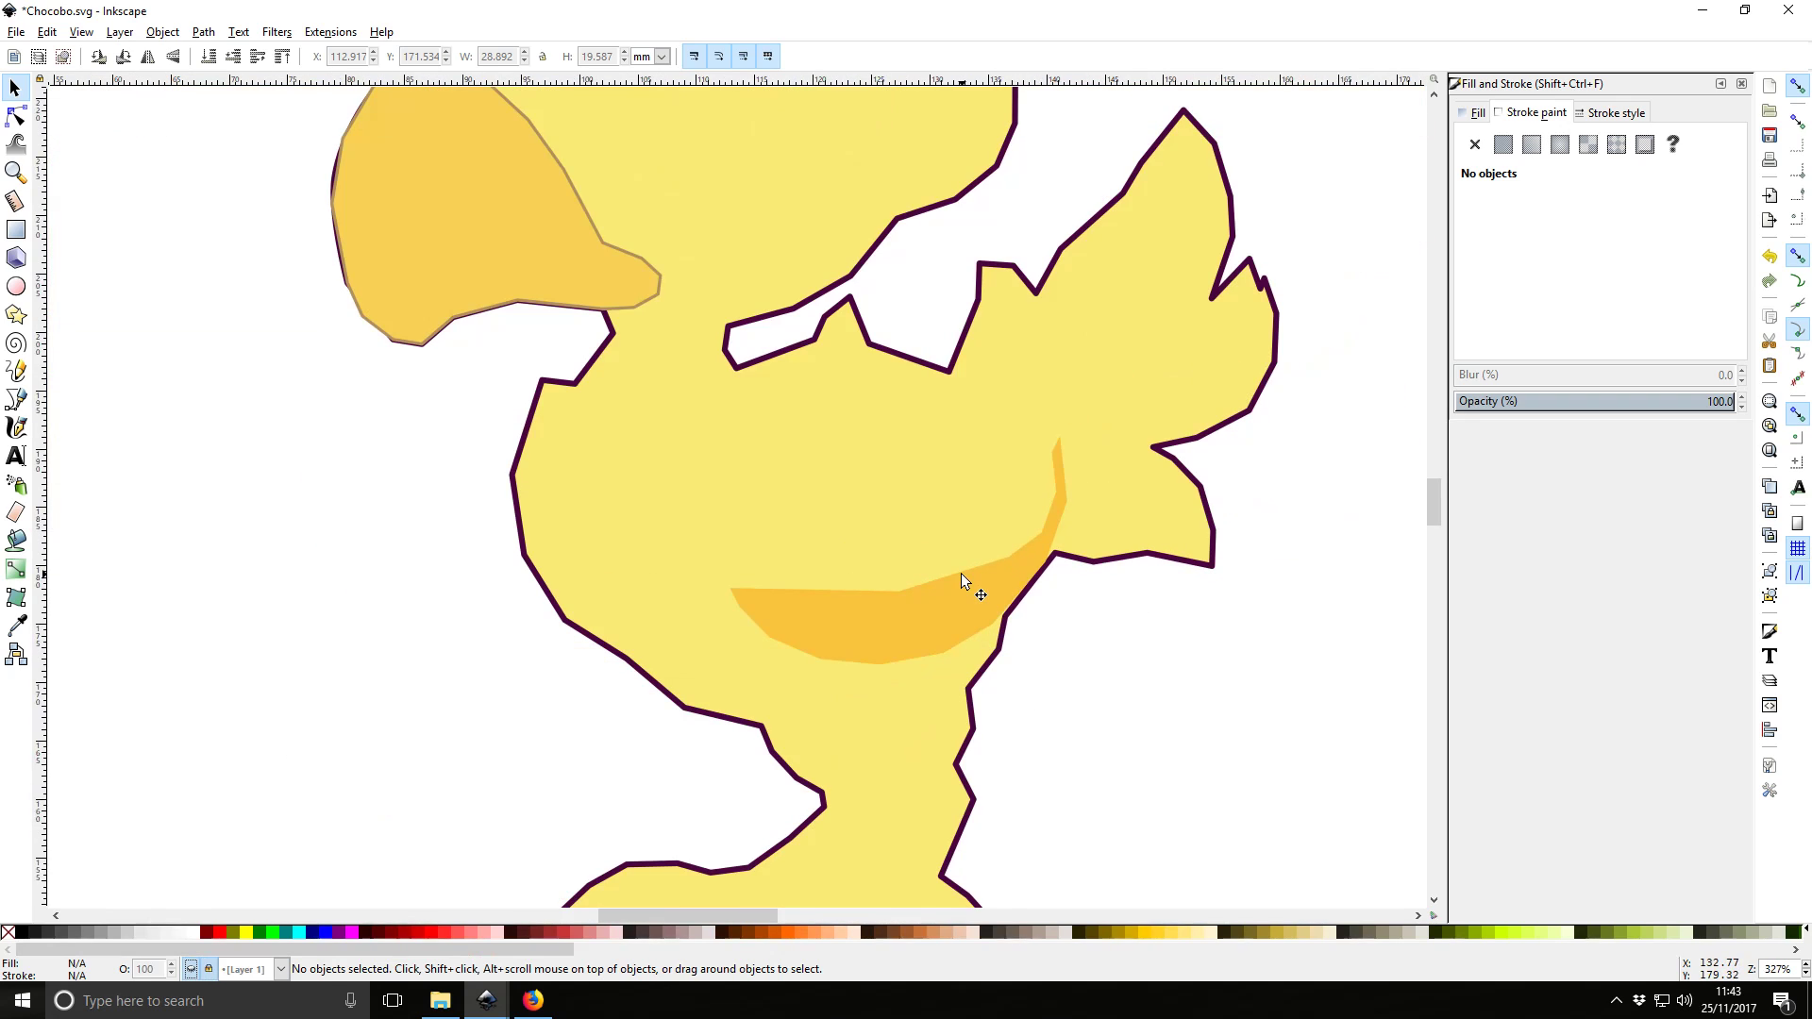
click(859, 587)
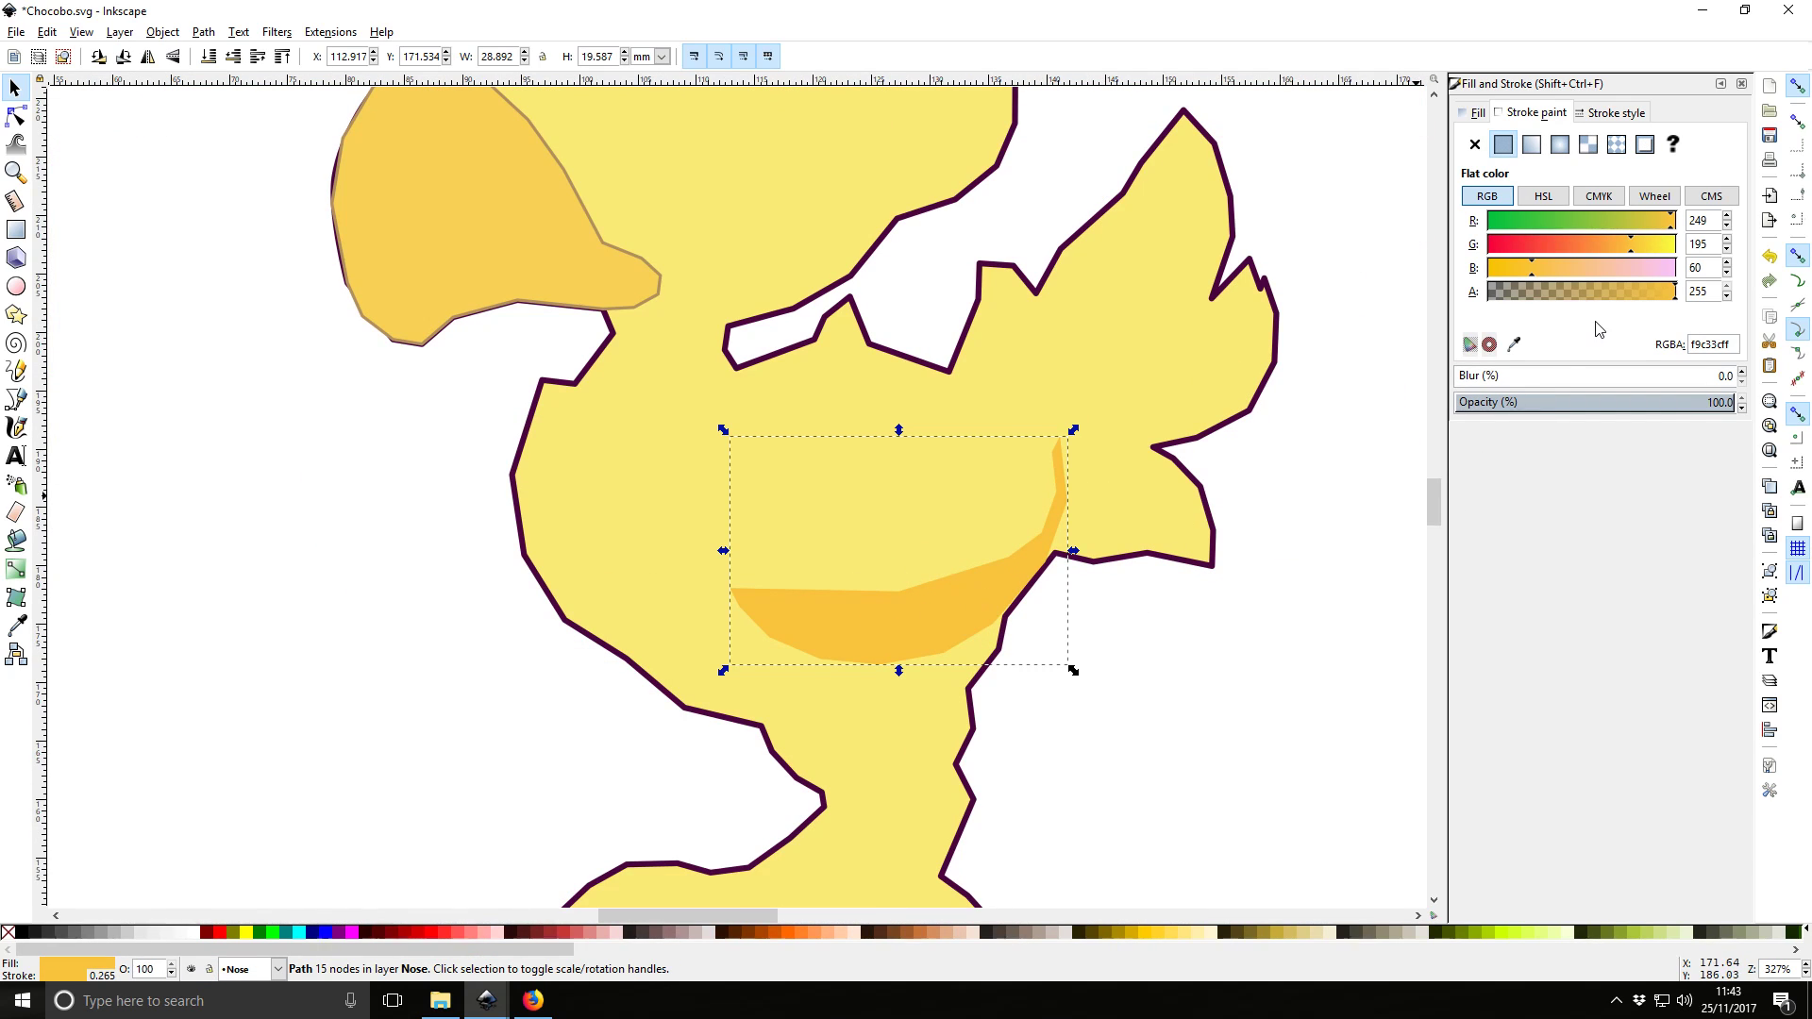
click(1605, 115)
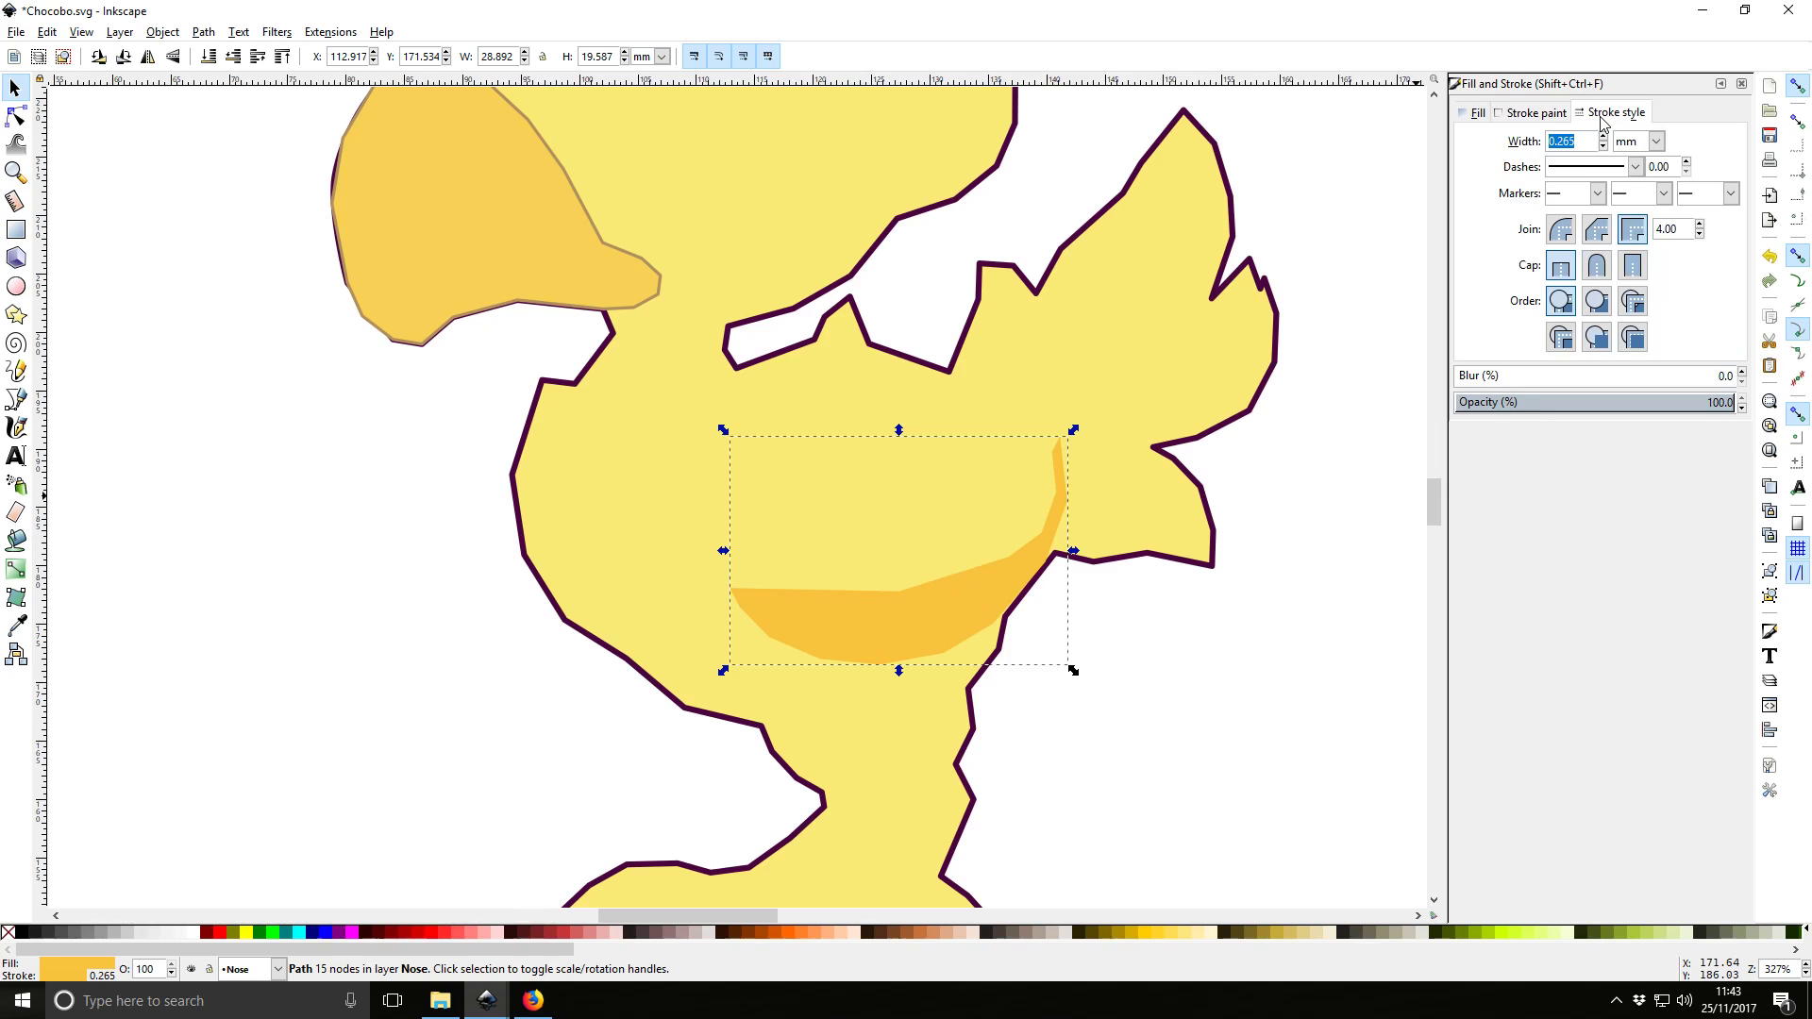
click(1595, 265)
click(1561, 229)
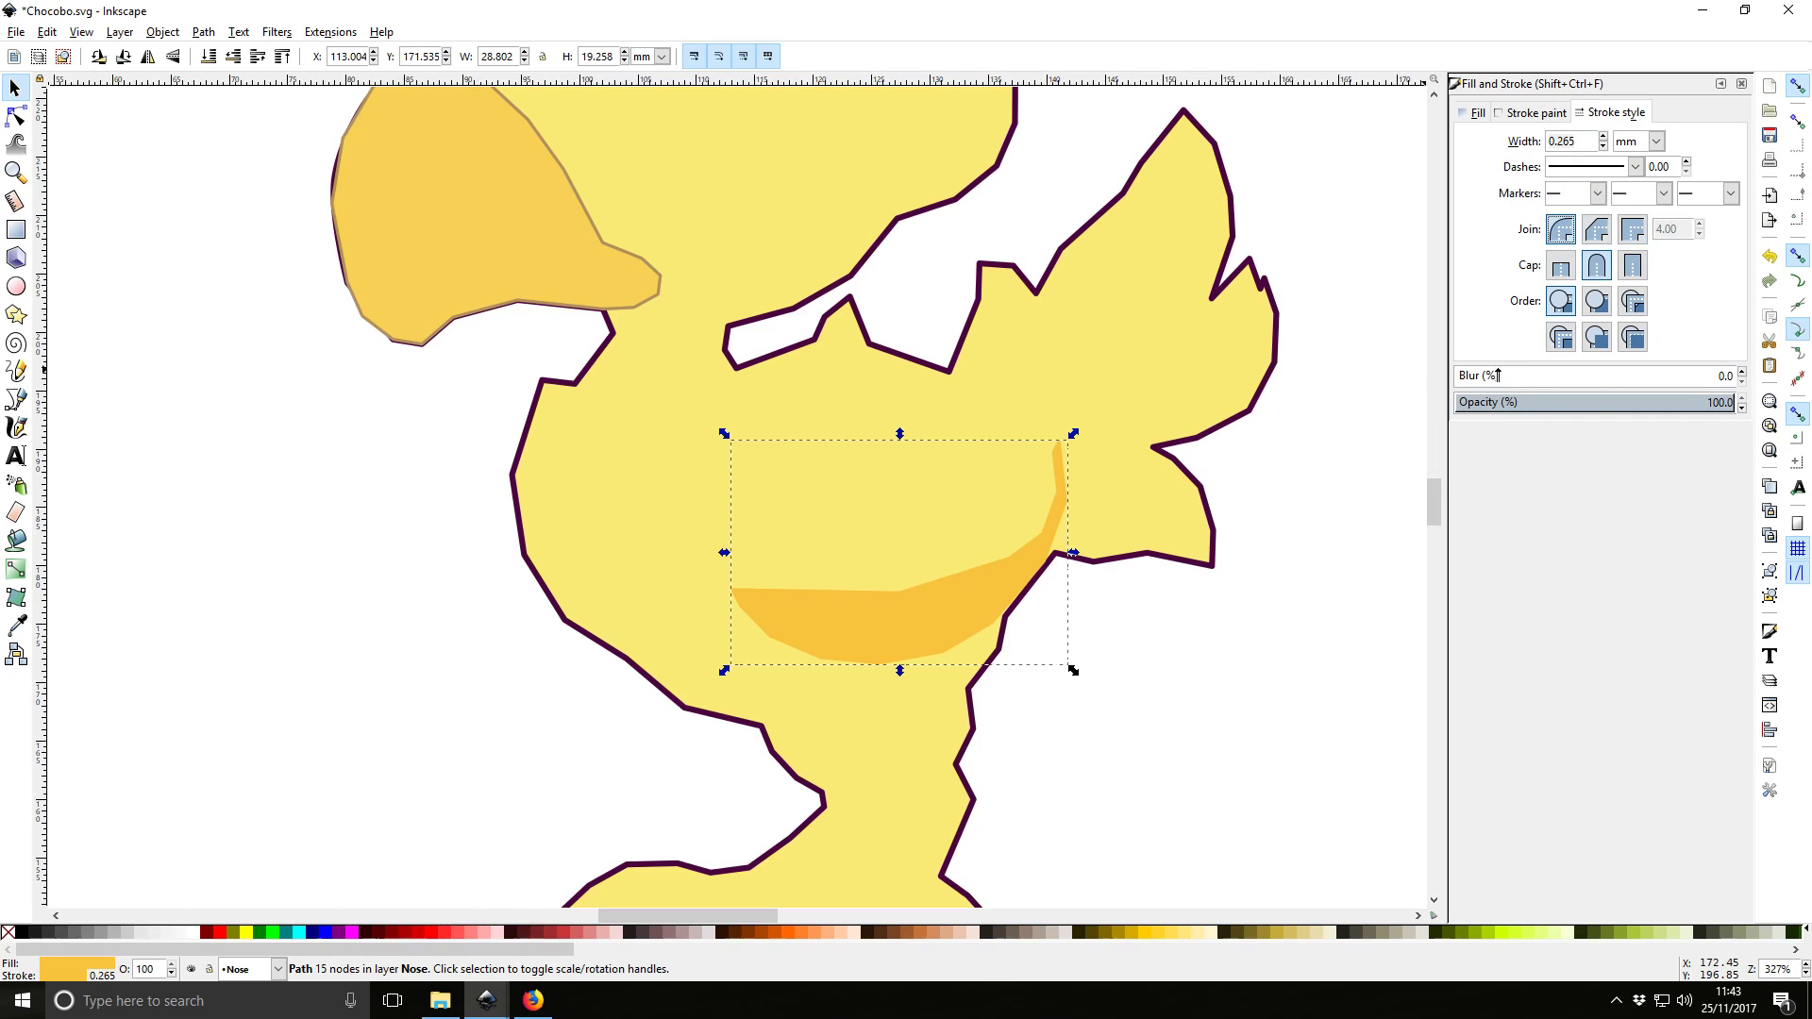
Soften the wing shadow shape by setting its blur to 5%
click(1530, 115)
click(1475, 115)
click(1517, 376)
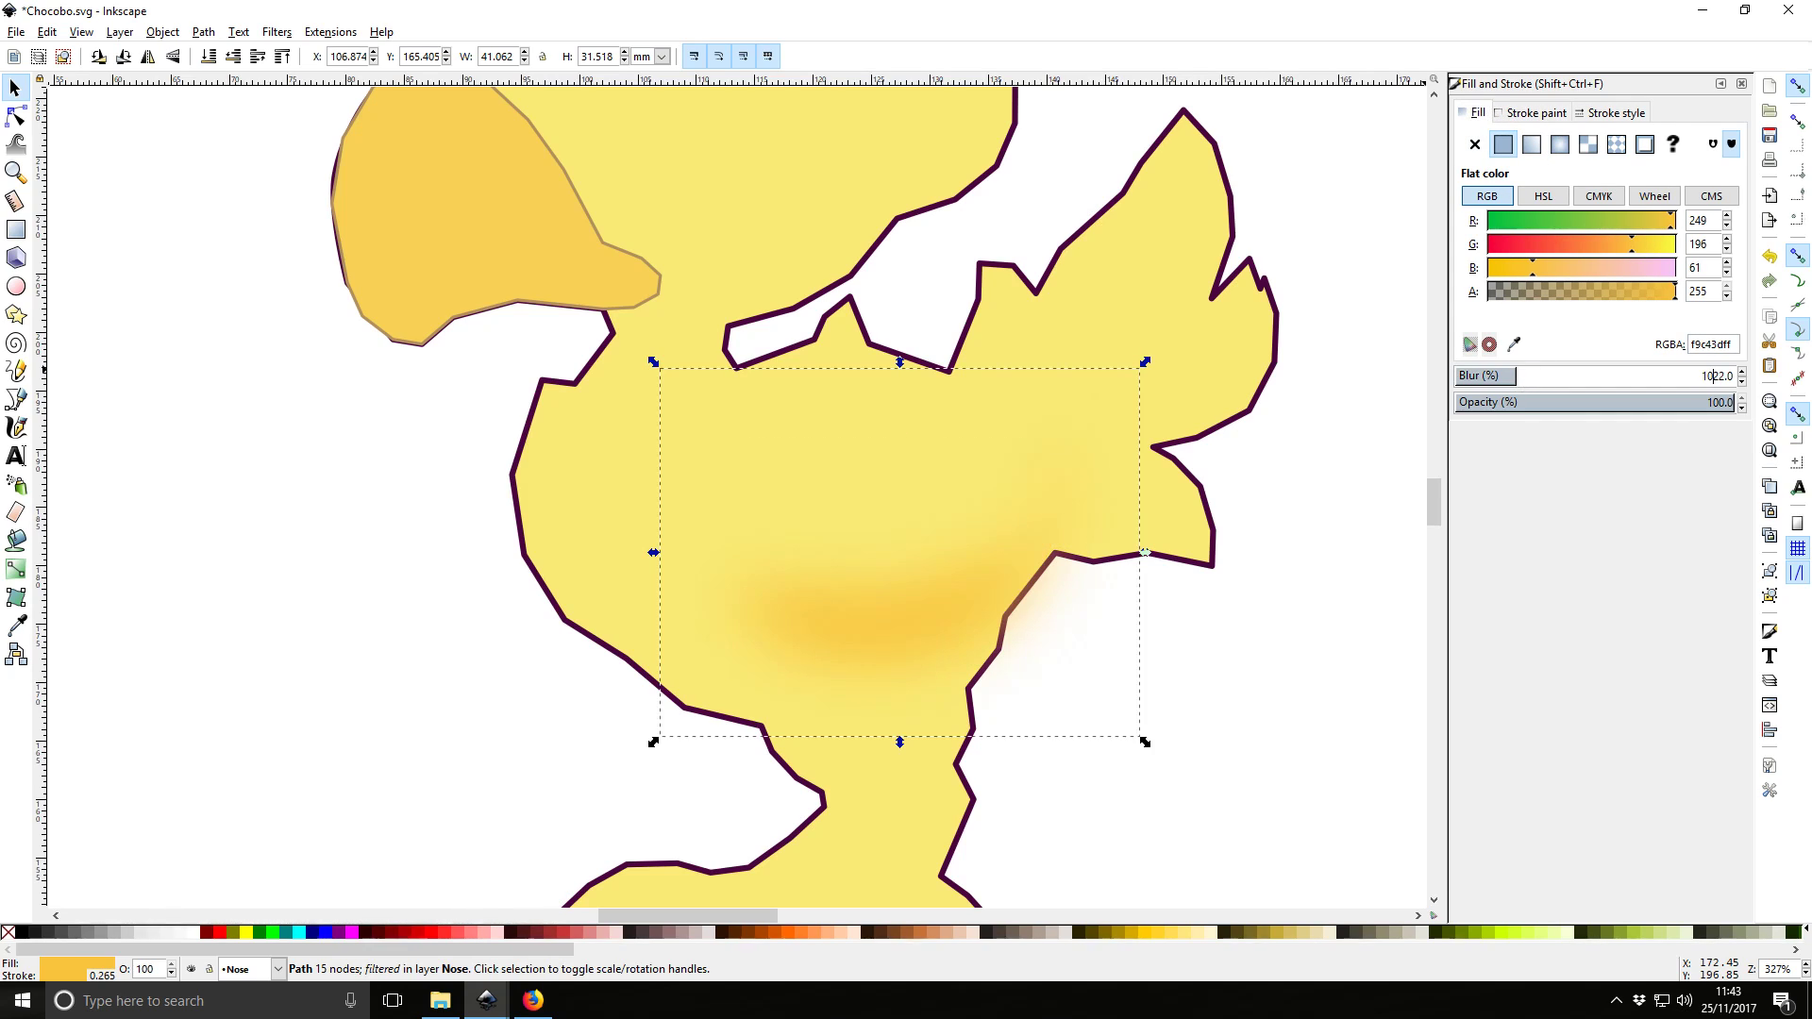
key(Return)
click(1565, 379)
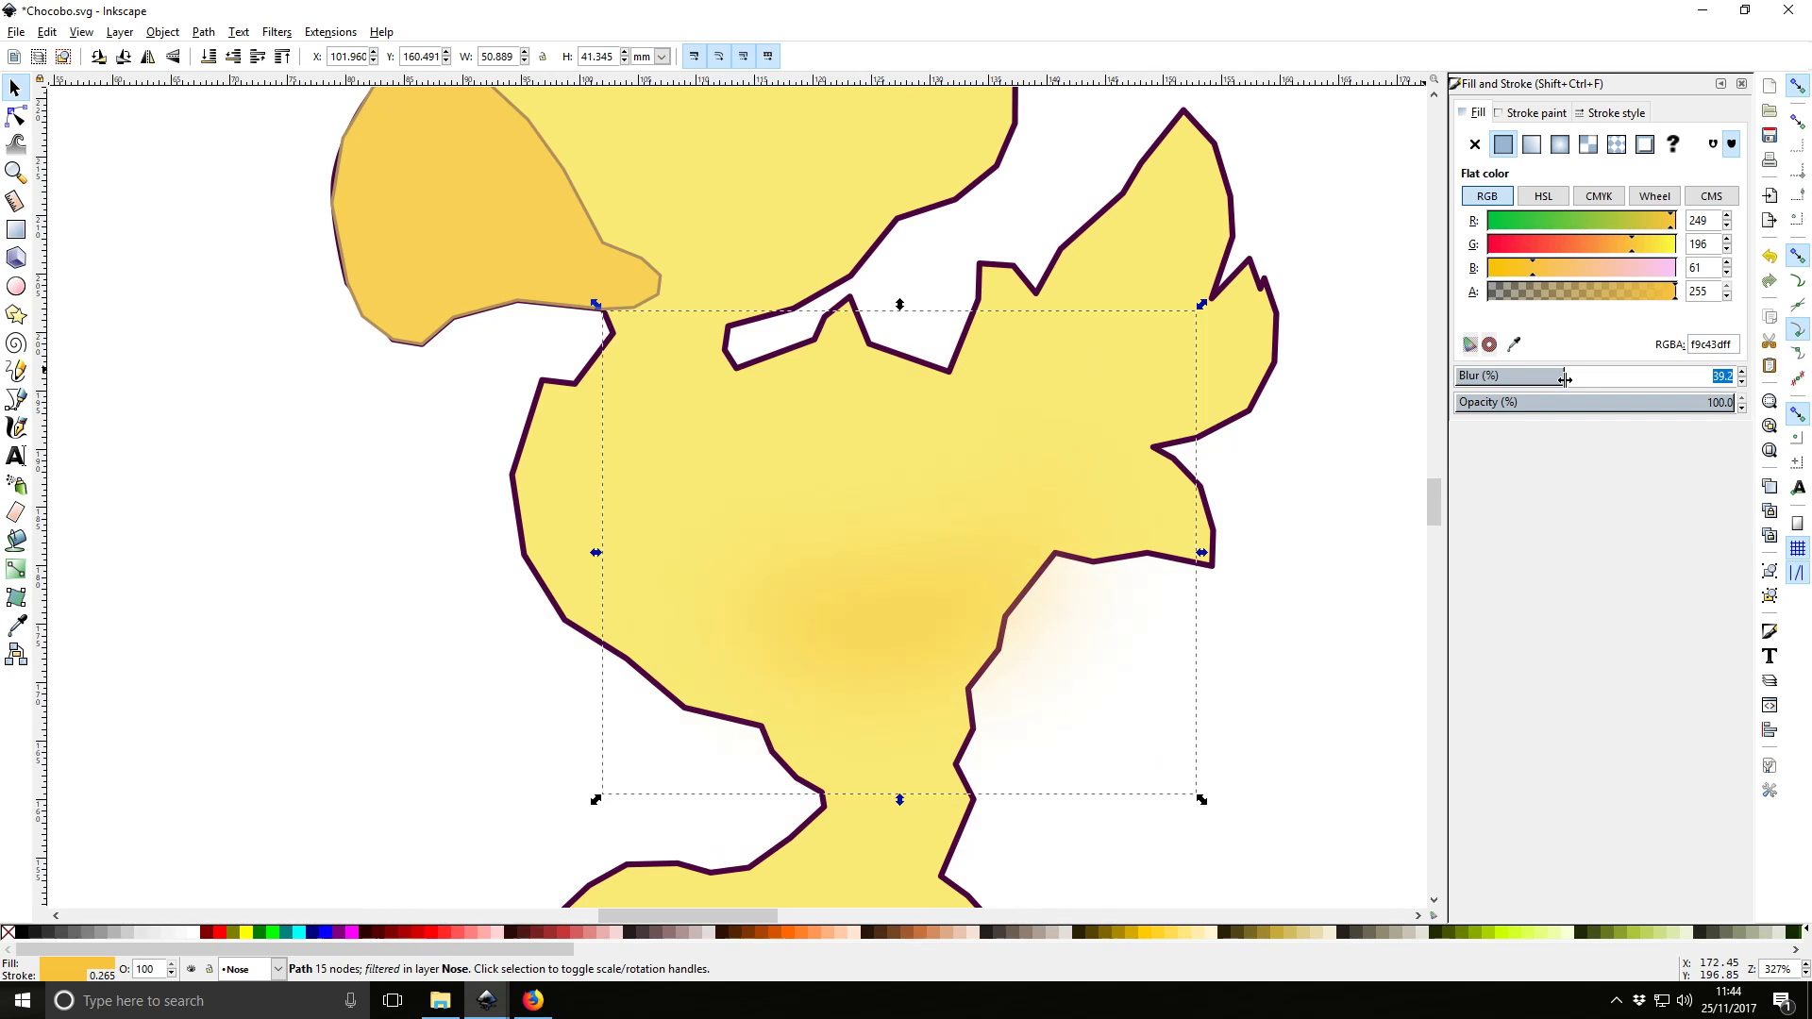
drag(1565, 380, 1485, 377)
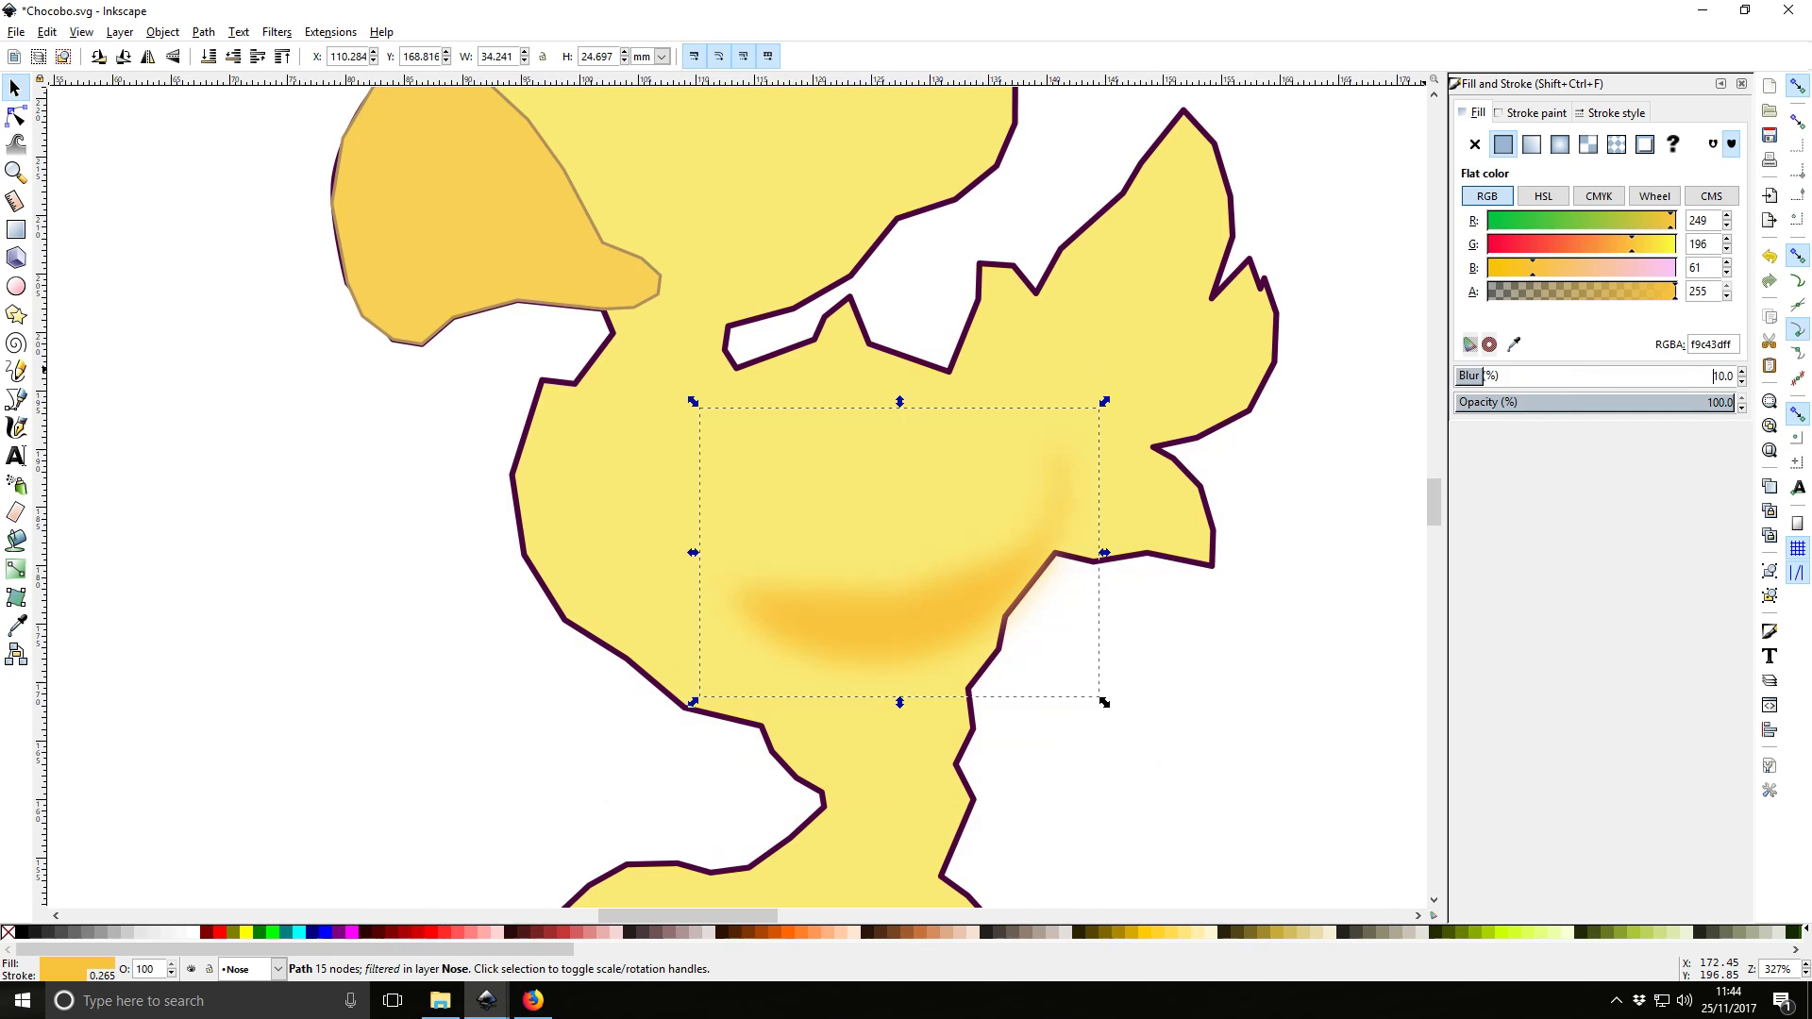
key(ctrl+a)
text(5)
key(Return)
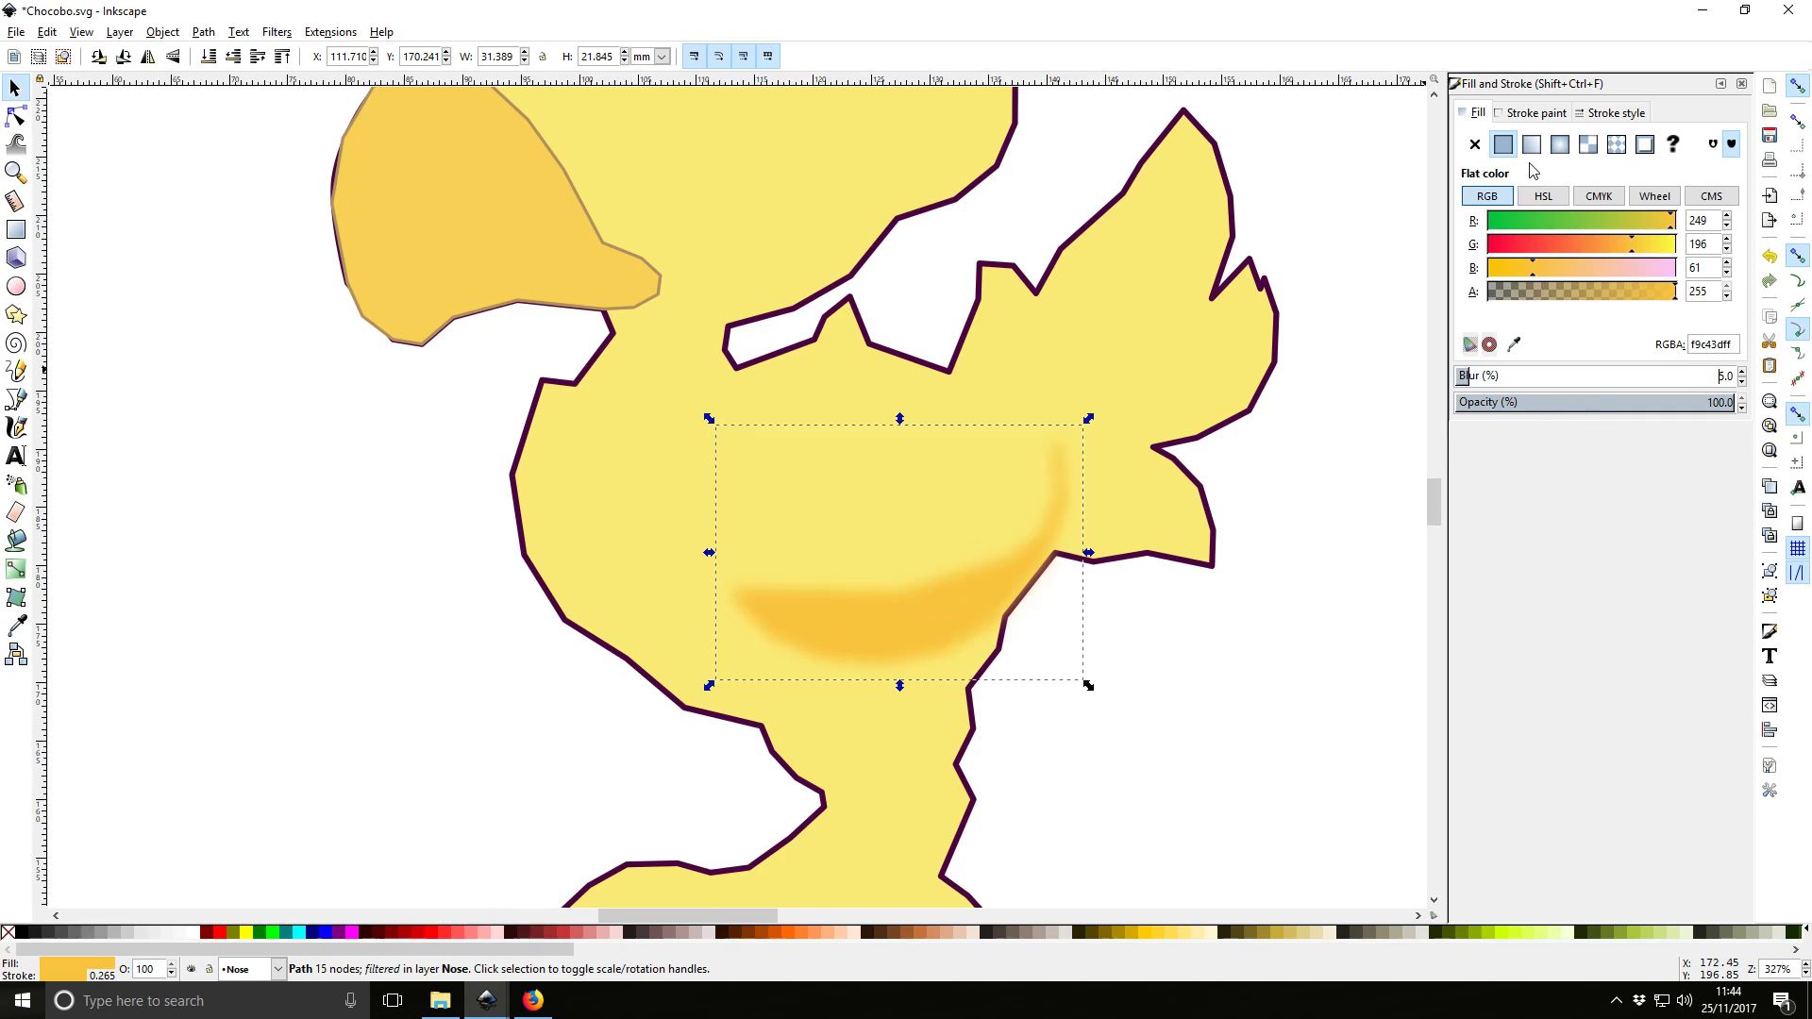
Check the shadow's stroke paint and examine the blurred edges against the body with the shape selected and deselected
click(1531, 113)
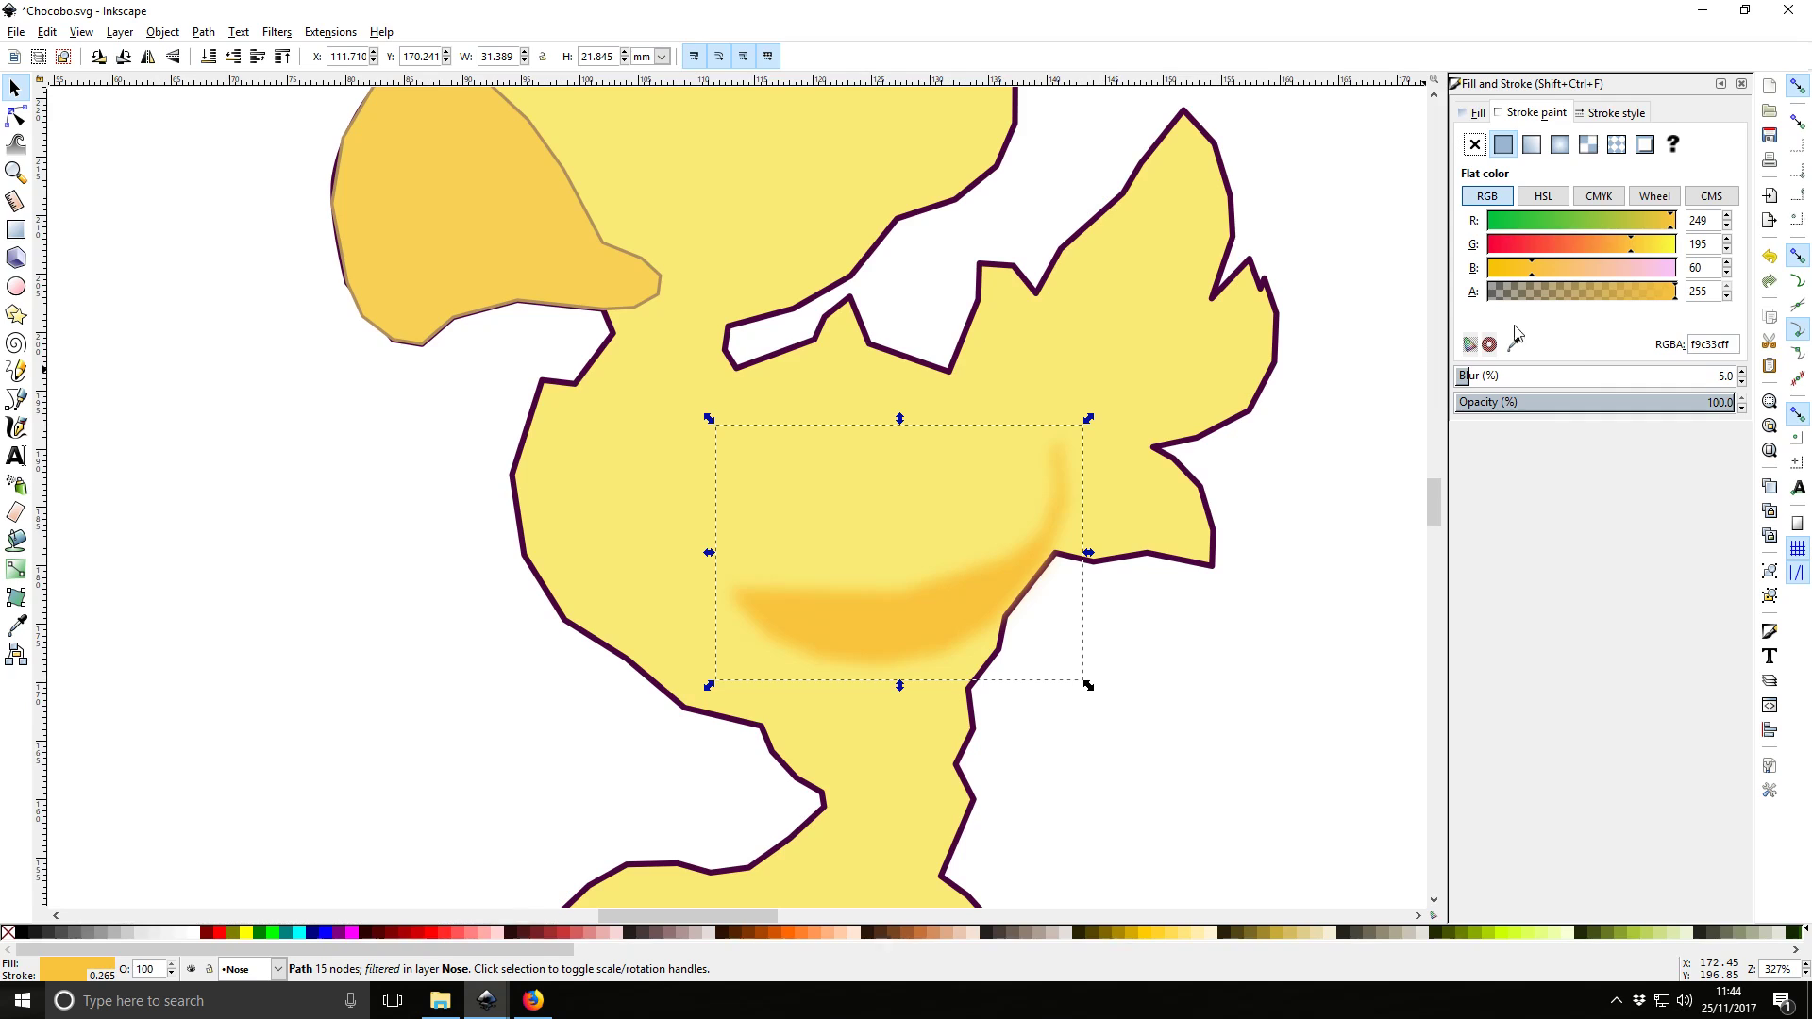
click(1274, 613)
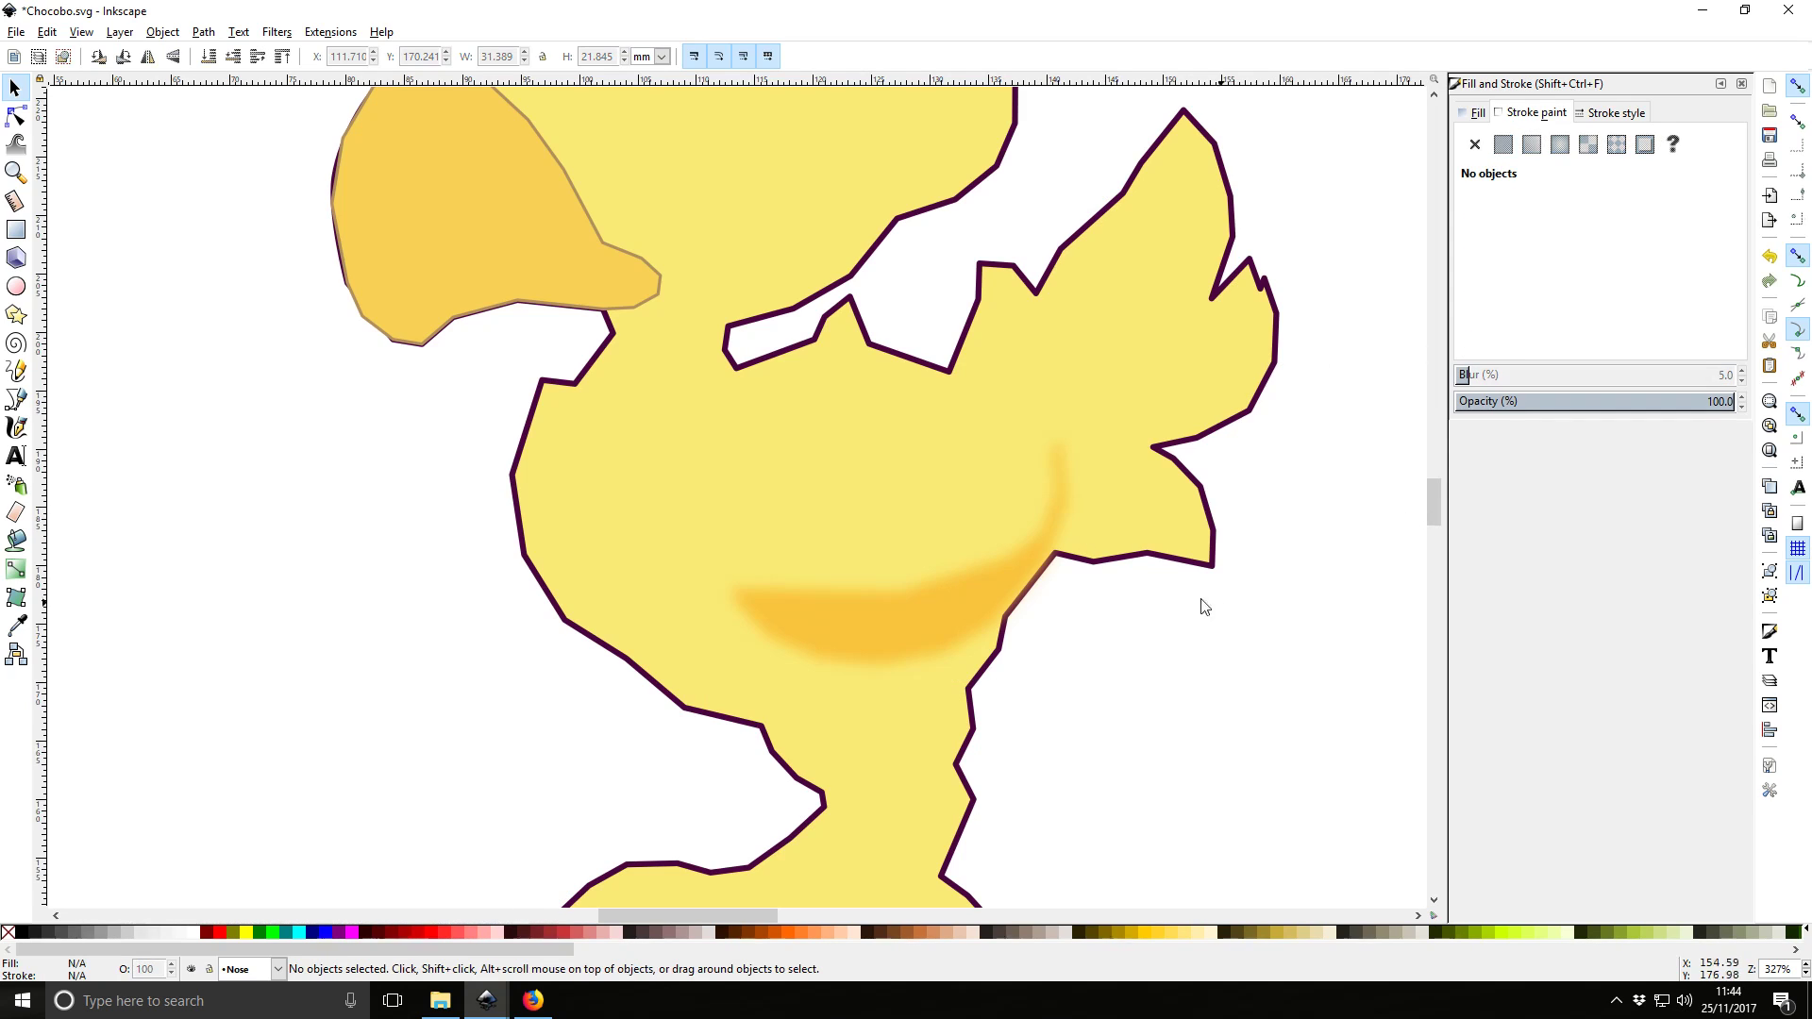
scroll(1028, 562, up, 2)
scroll(1038, 555, down, 3)
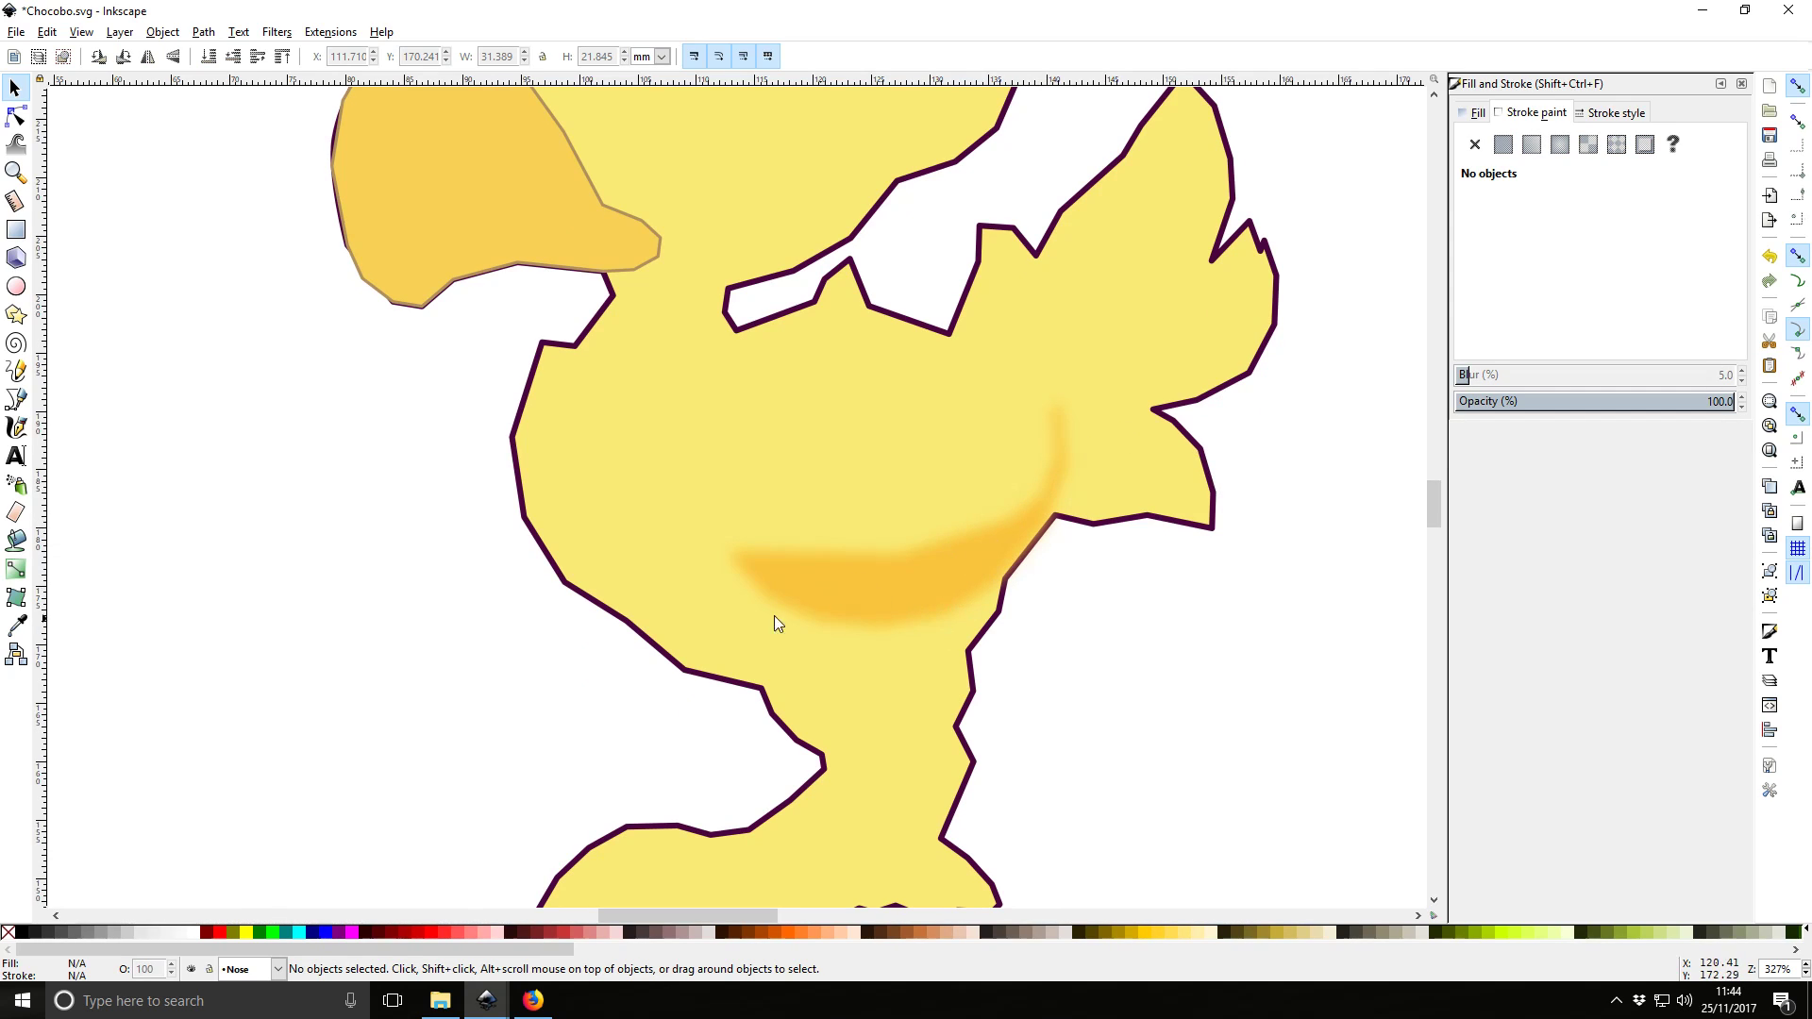
click(942, 564)
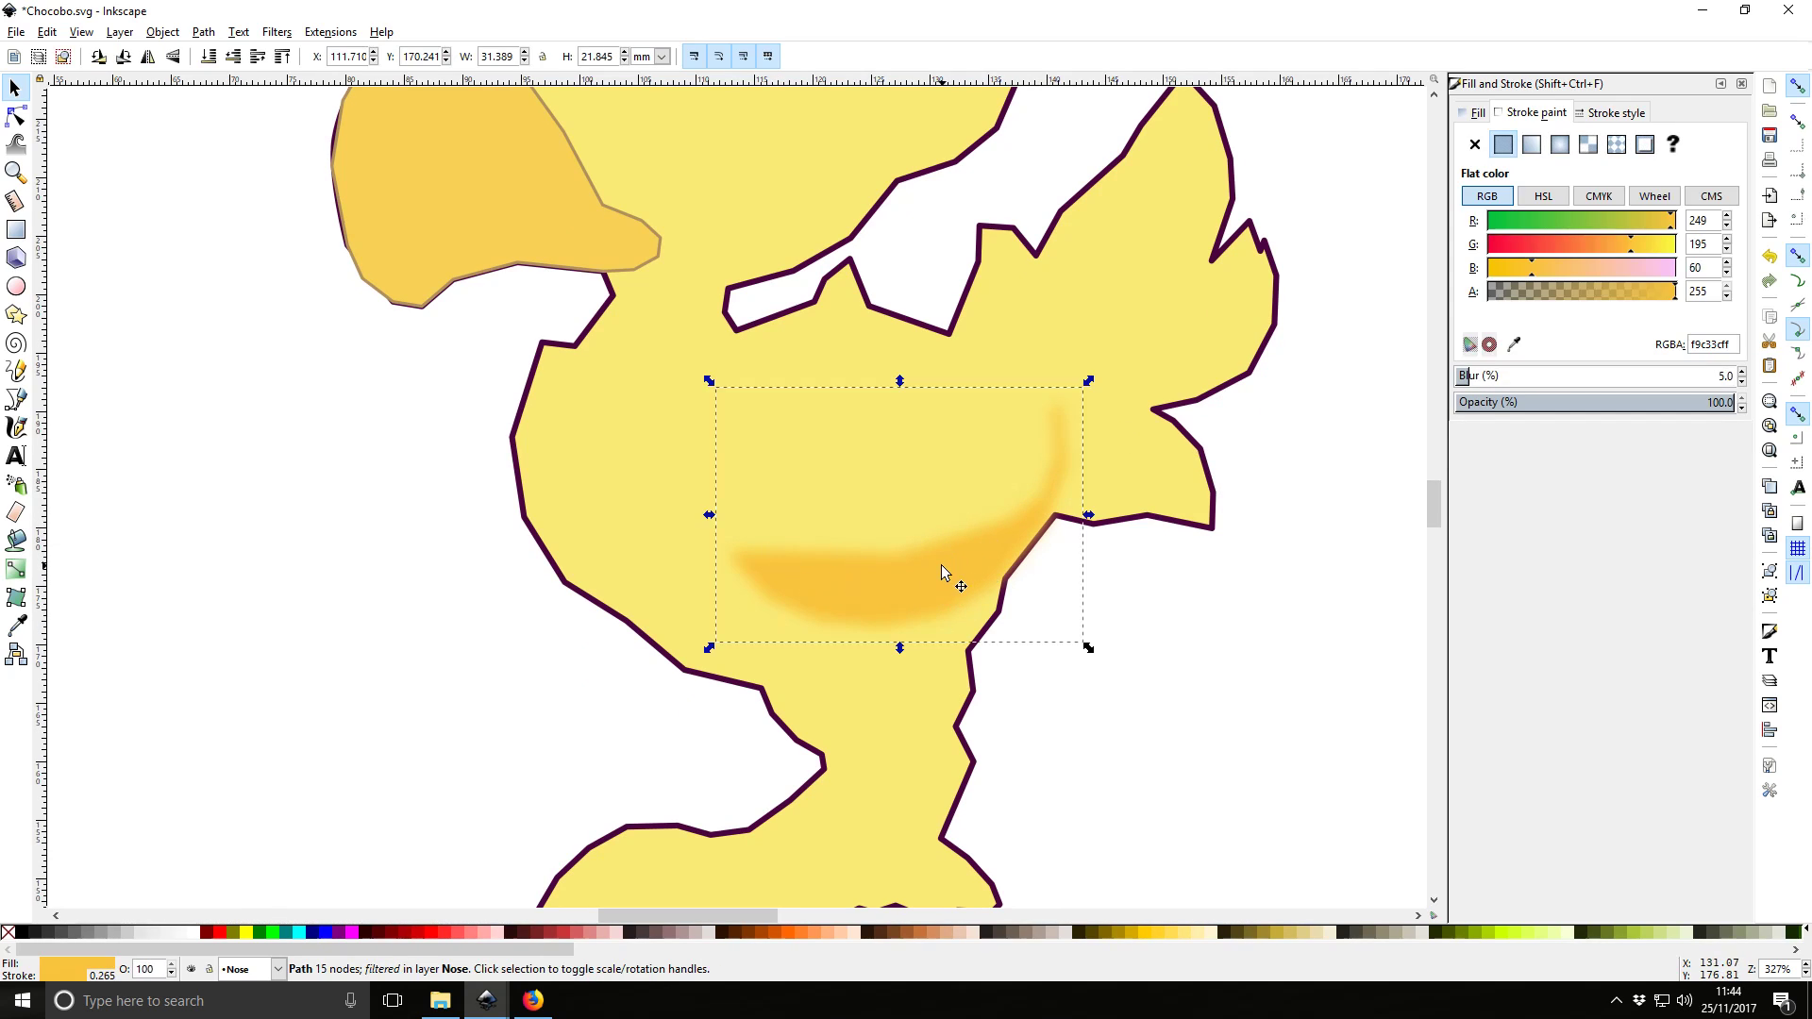
click(1290, 632)
click(916, 555)
click(1278, 634)
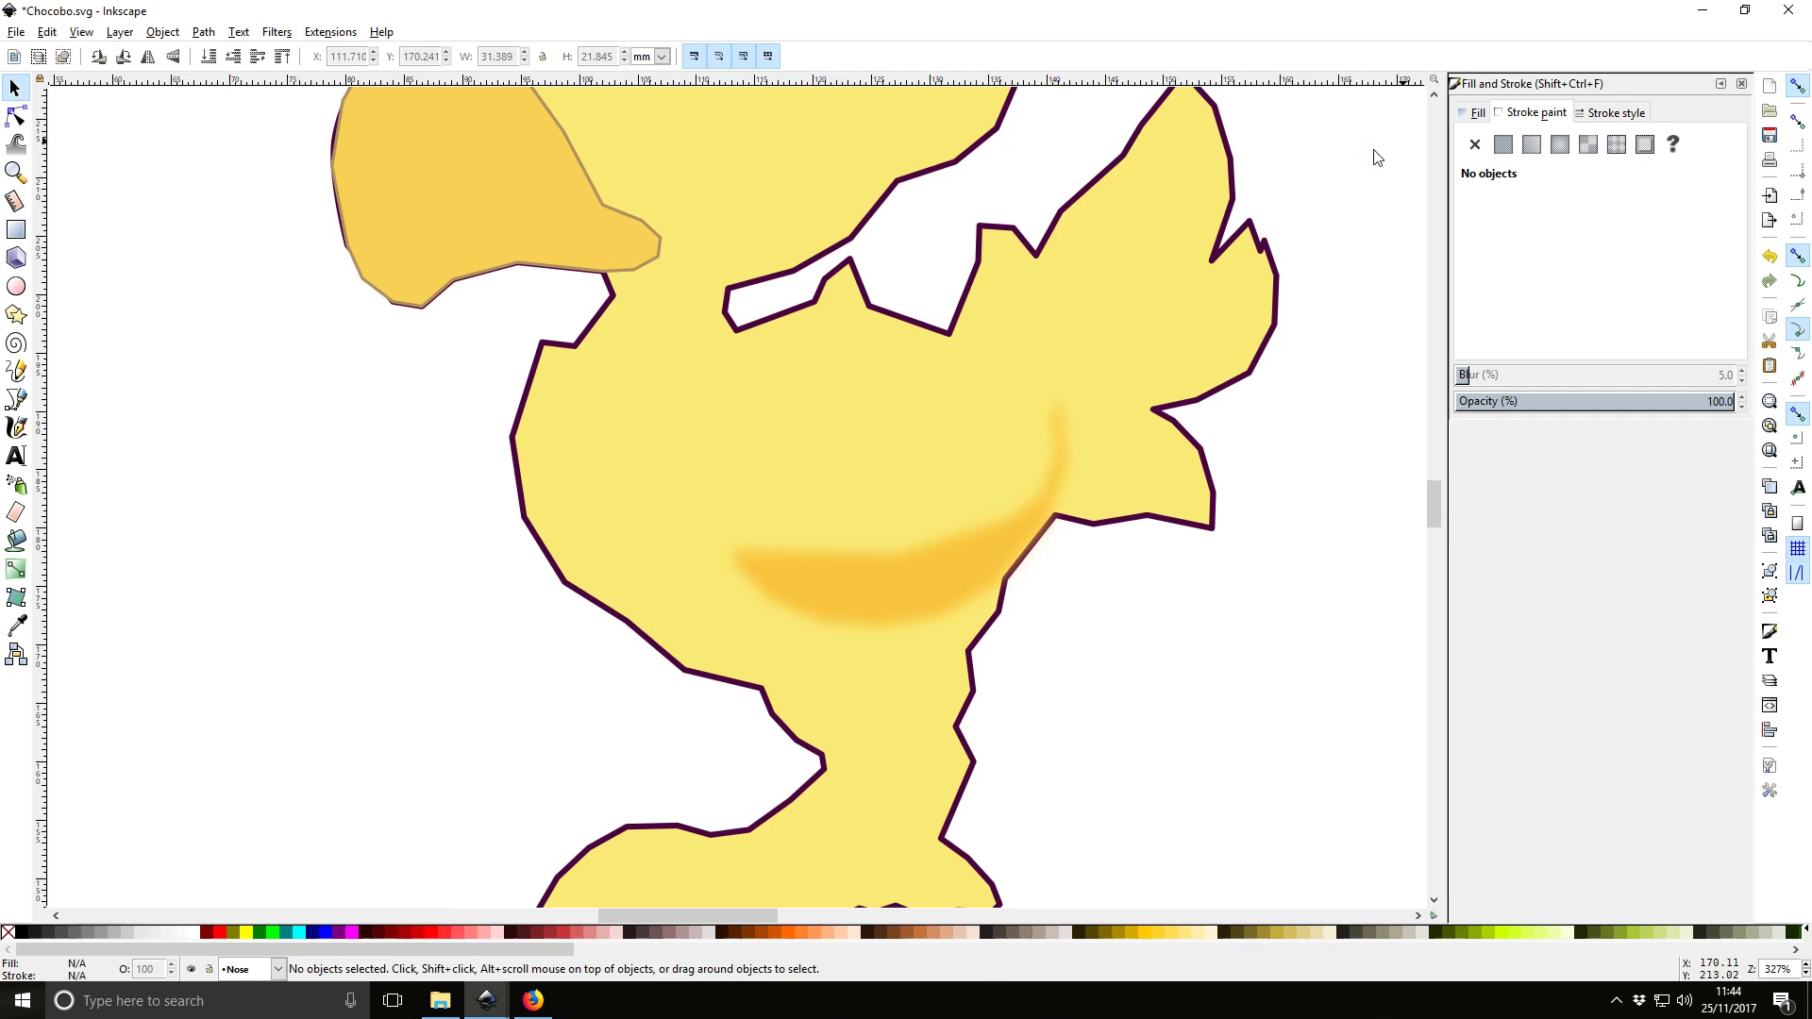
Switch to the Outline layer, unlock it and open the body outline for node editing around the tail feathers
ctrl+scroll(1320, 205, up, 4)
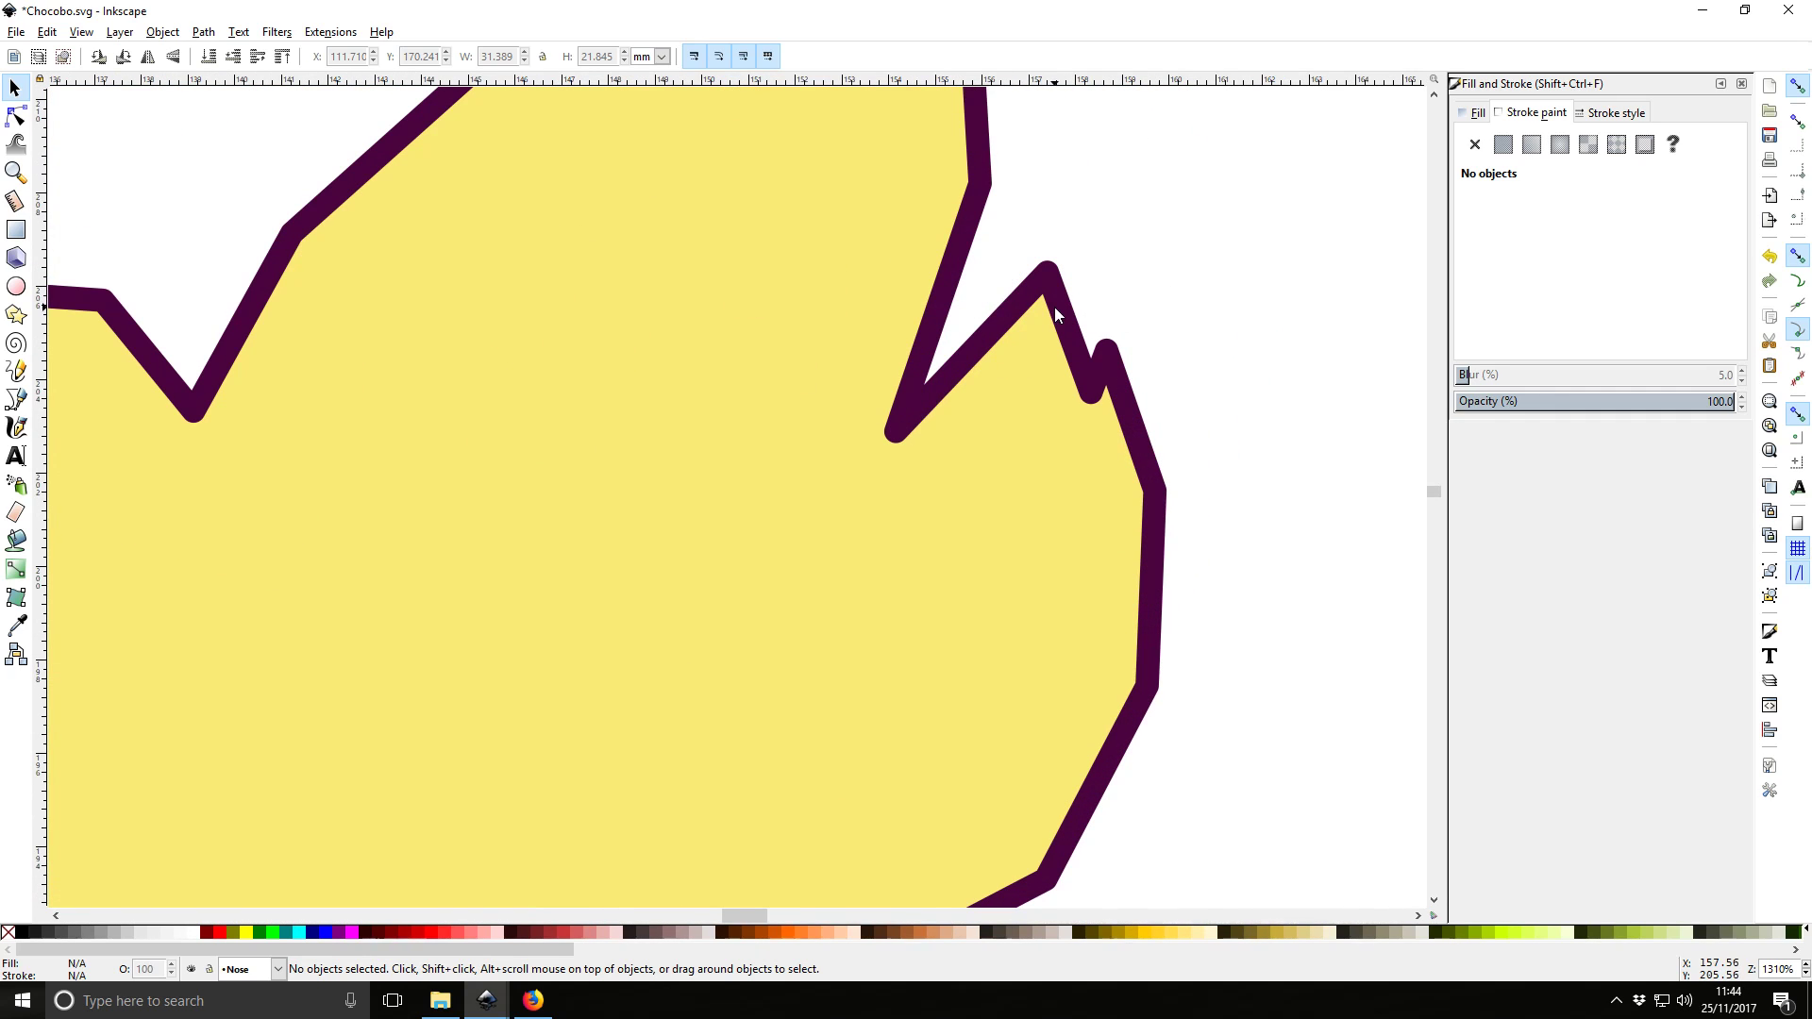
click(248, 969)
click(247, 945)
click(209, 970)
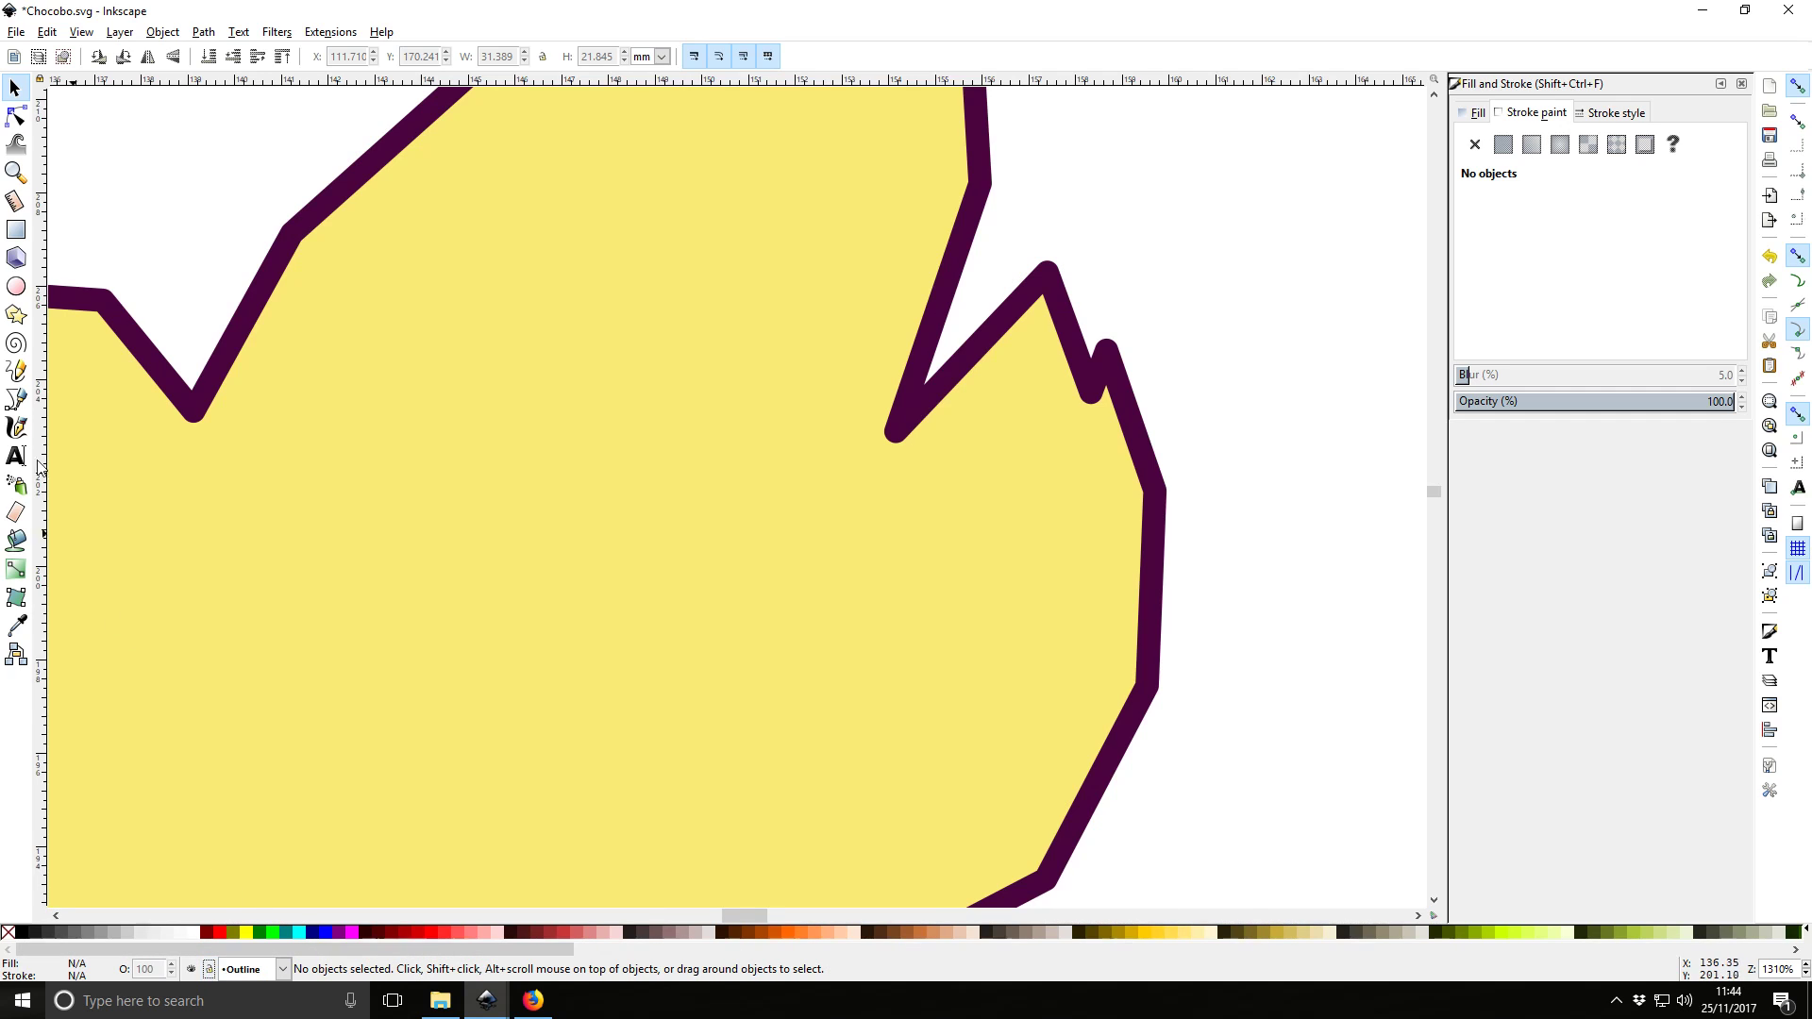
click(16, 115)
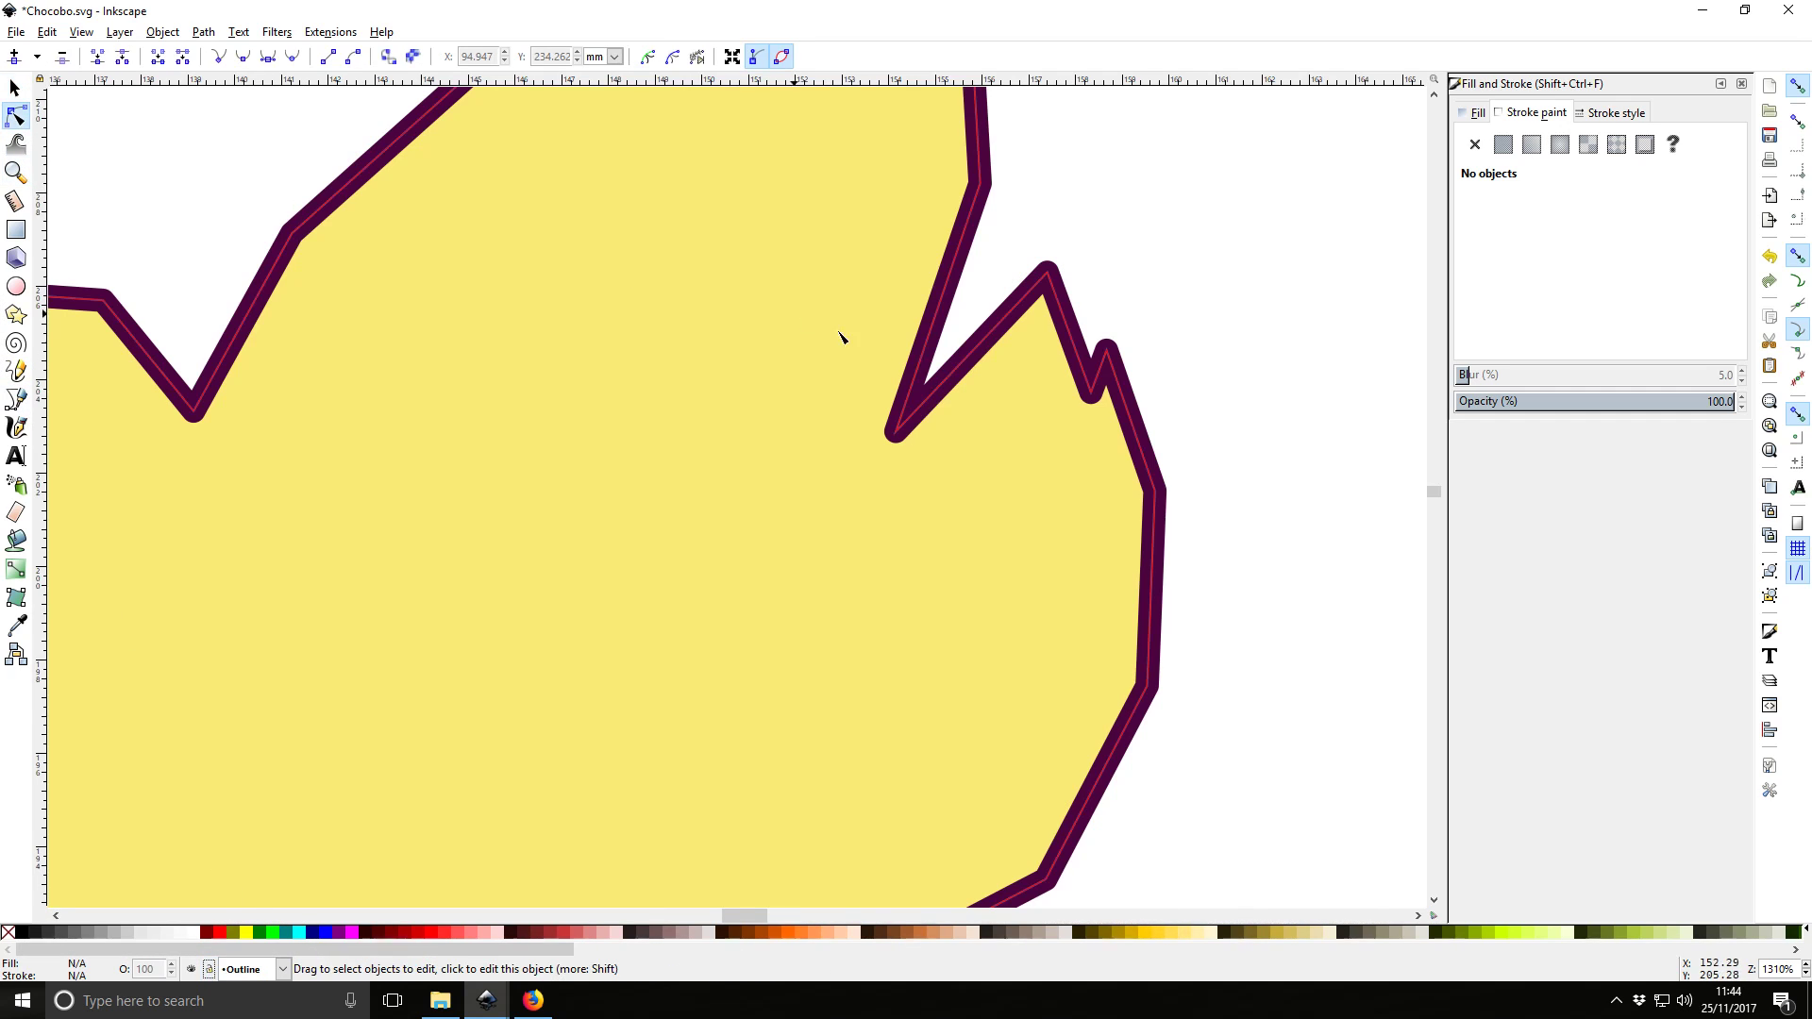
click(932, 415)
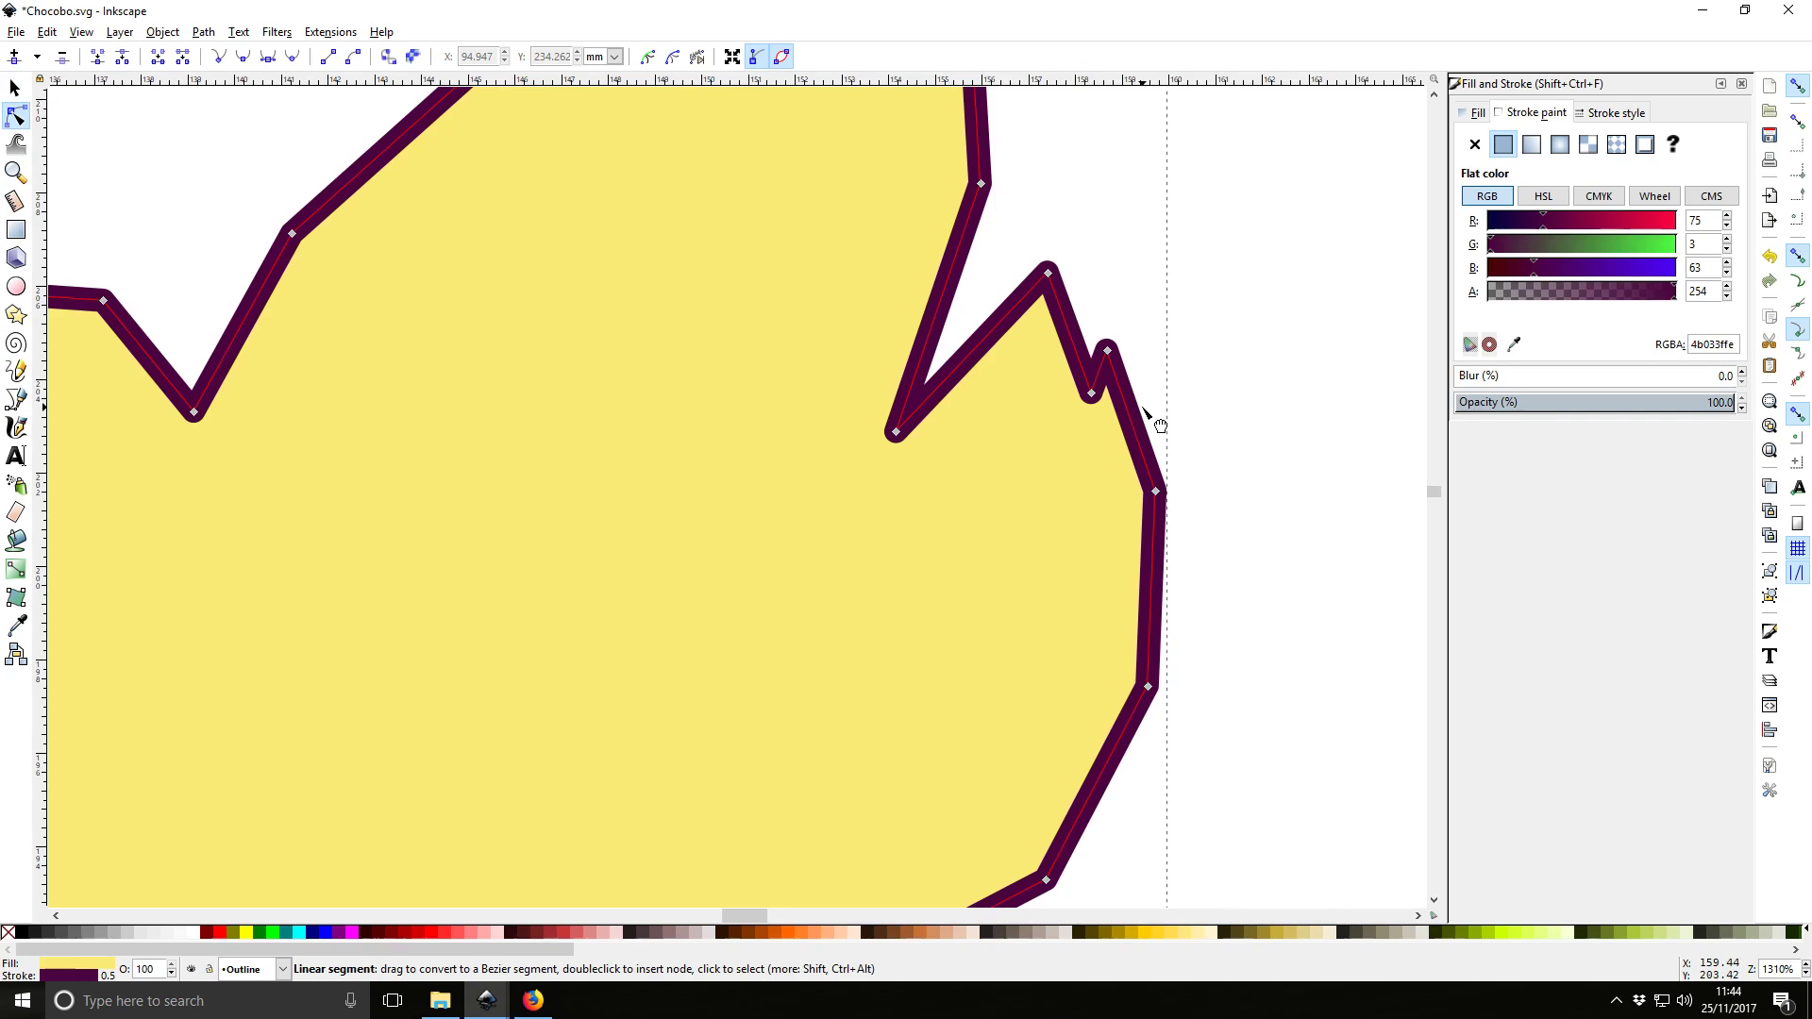
Smooth the nodes of the small notch in the tail outline and adjust their handles to curve it
click(1109, 352)
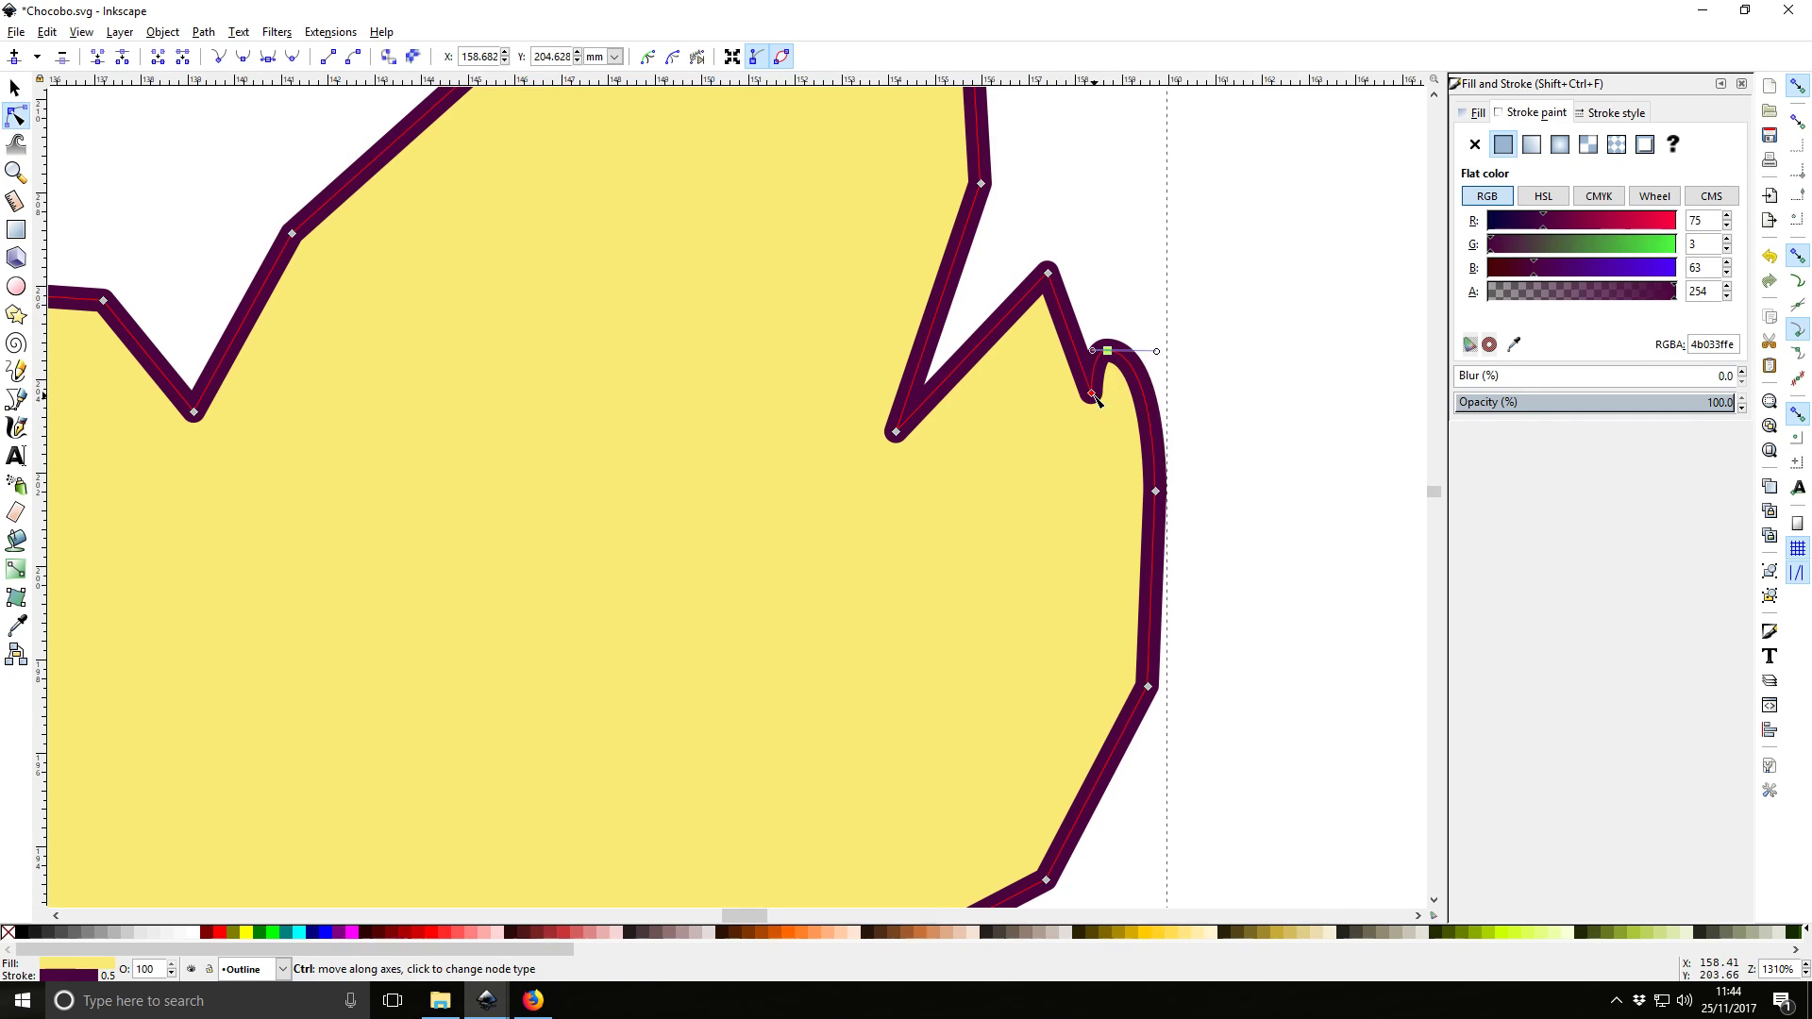
ctrl+click(1091, 393)
ctrl+click(1048, 273)
drag(1157, 351, 1092, 324)
mouse_move(1106, 393)
mouse_down()
mouse_move(1114, 436)
mouse_move(1106, 392)
mouse_up()
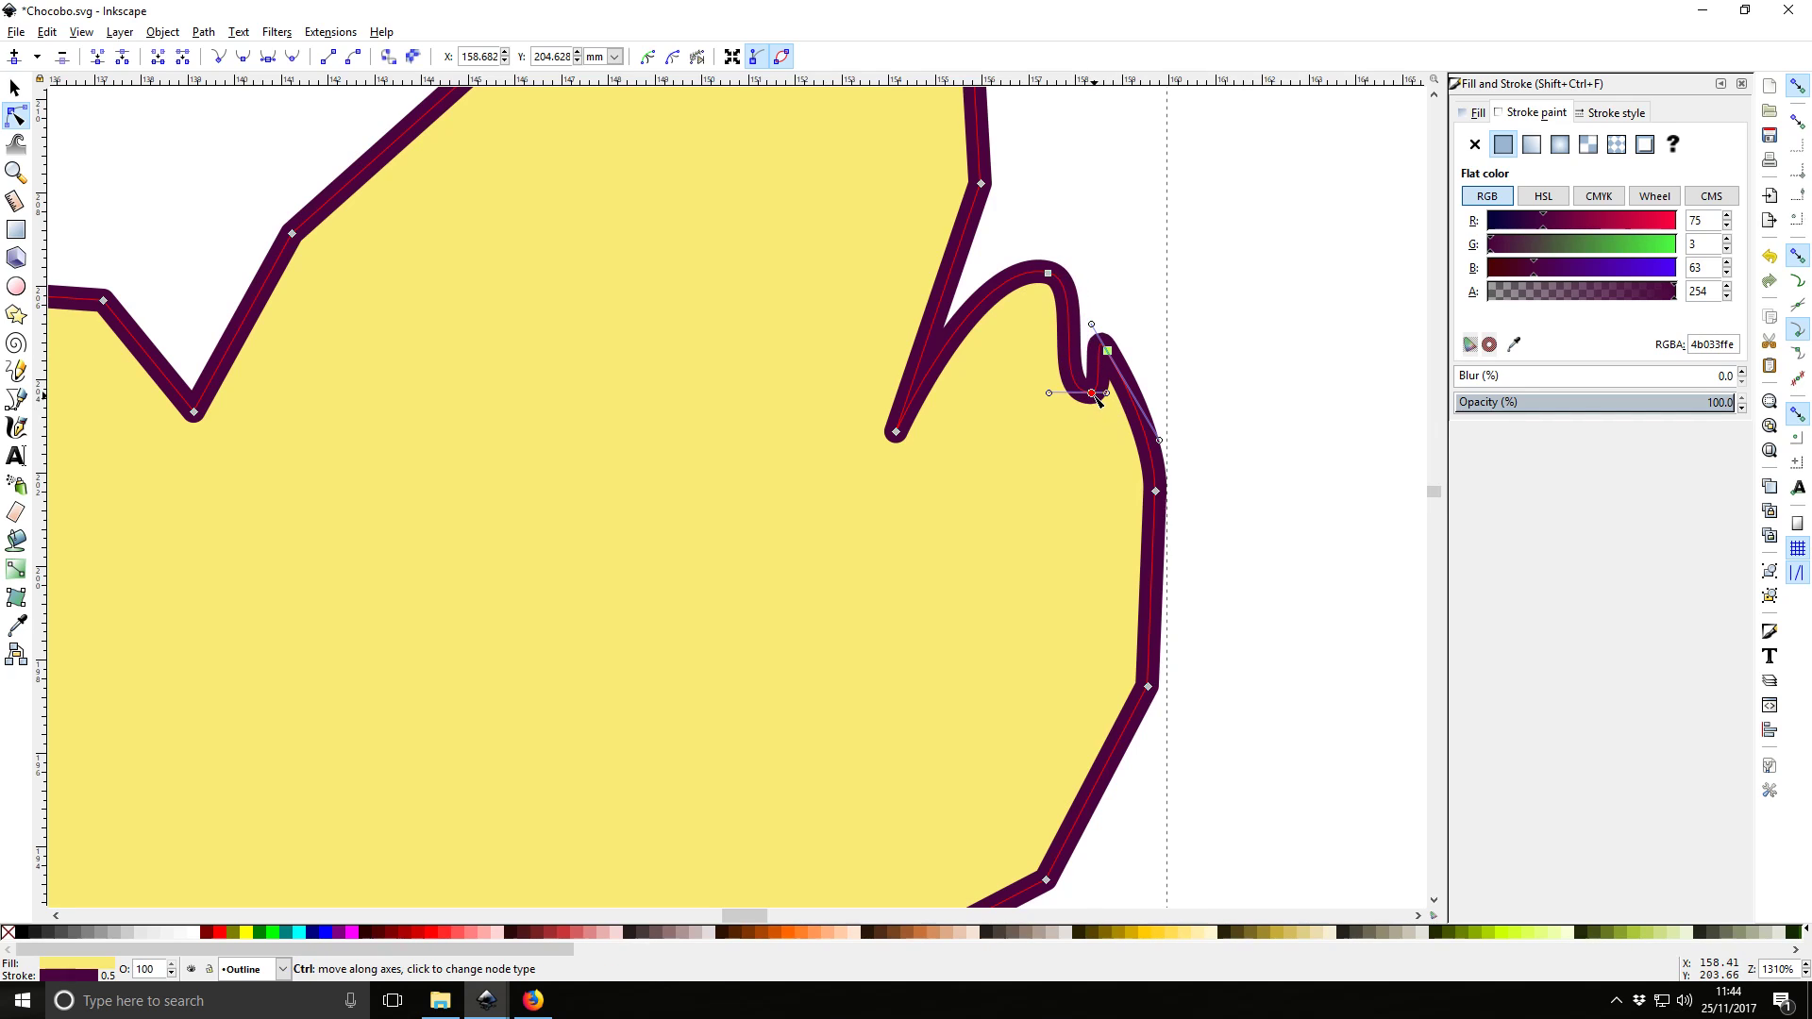
ctrl+click(1093, 394)
mouse_move(1121, 394)
mouse_down()
mouse_move(1108, 423)
mouse_move(1078, 429)
mouse_move(1102, 397)
mouse_move(1102, 422)
mouse_up()
mouse_move(1073, 363)
mouse_down()
mouse_move(1028, 356)
mouse_move(1055, 345)
mouse_up()
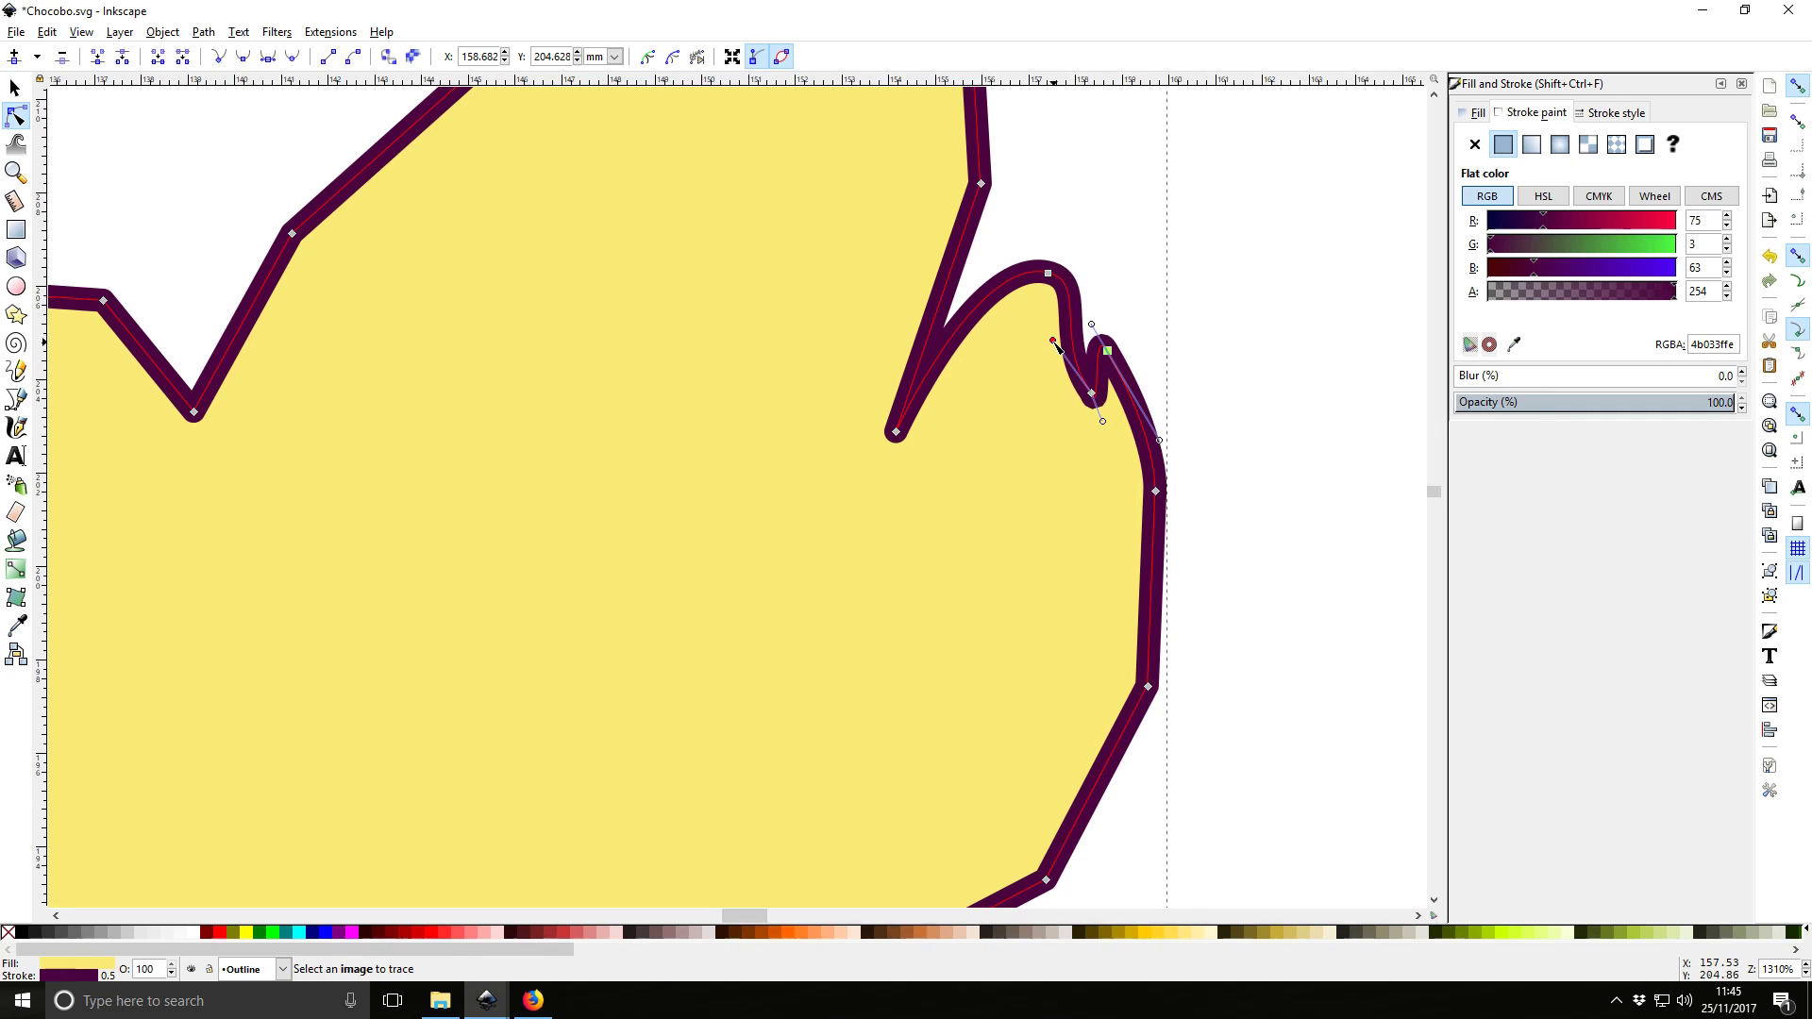
Reshape the small tail feather's tip by changing its node type, adjusting both handles and raising the node slightly
click(1048, 273)
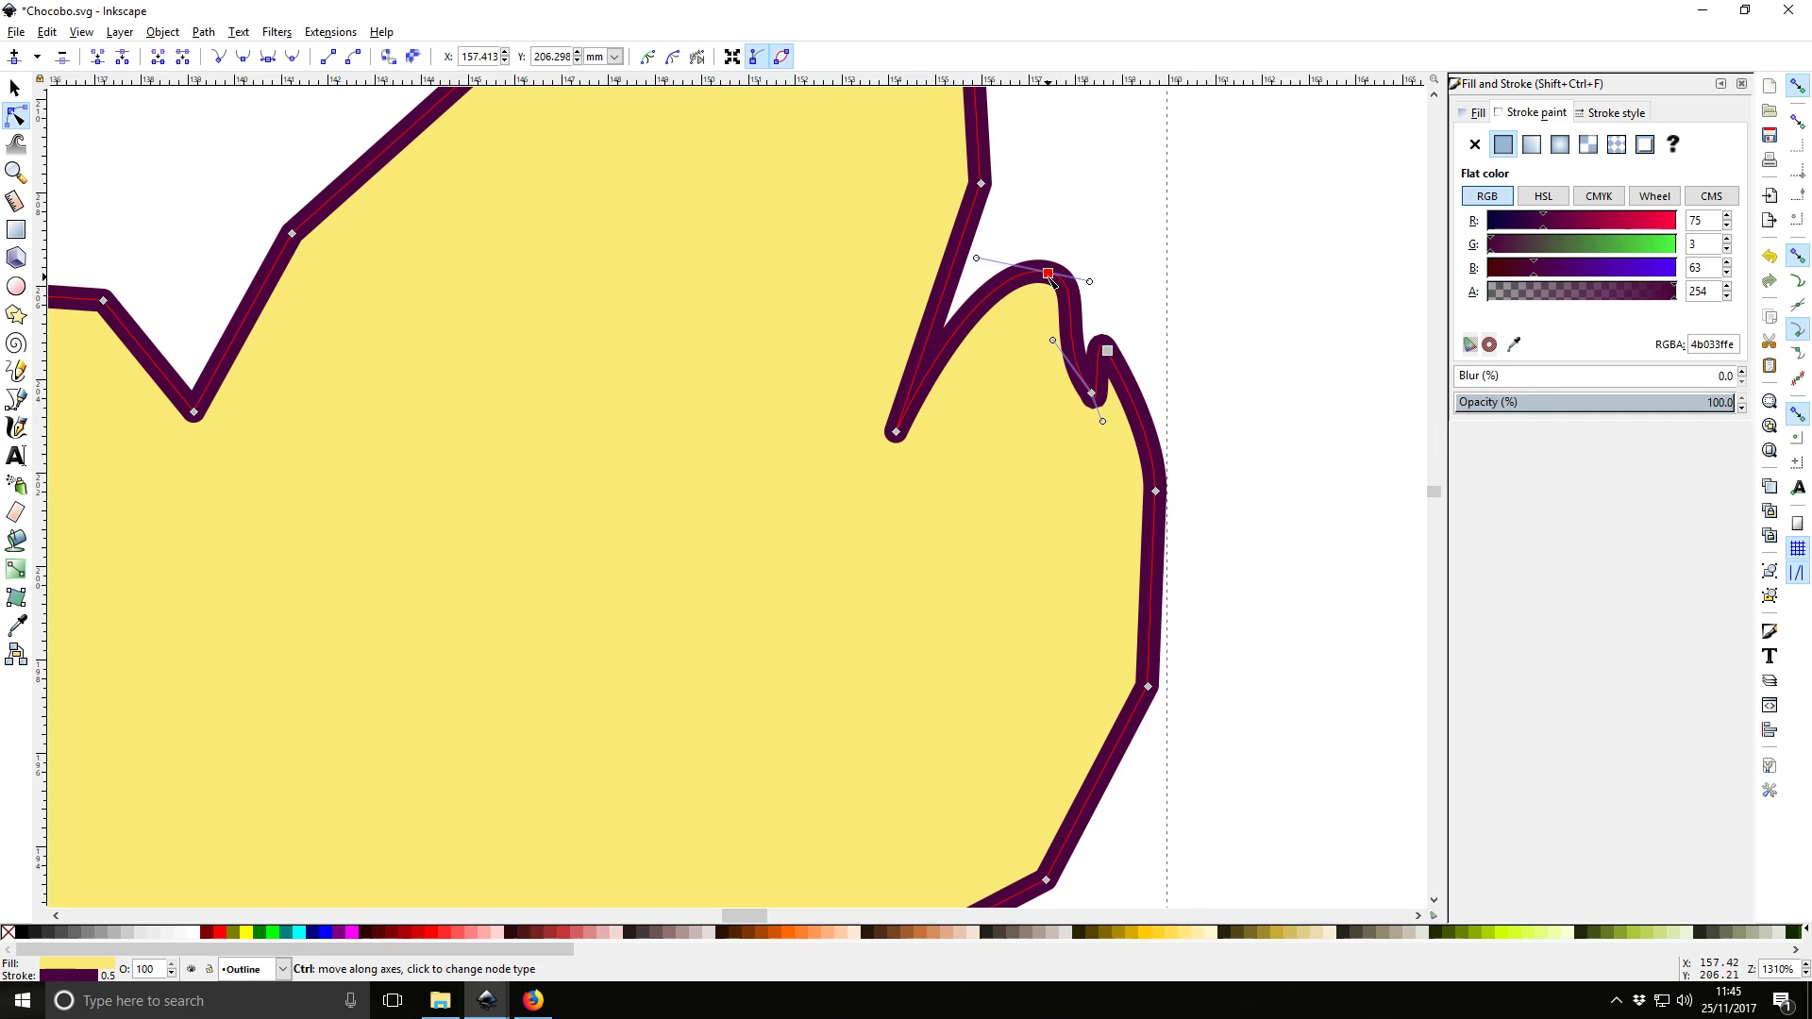
ctrl+click(1048, 274)
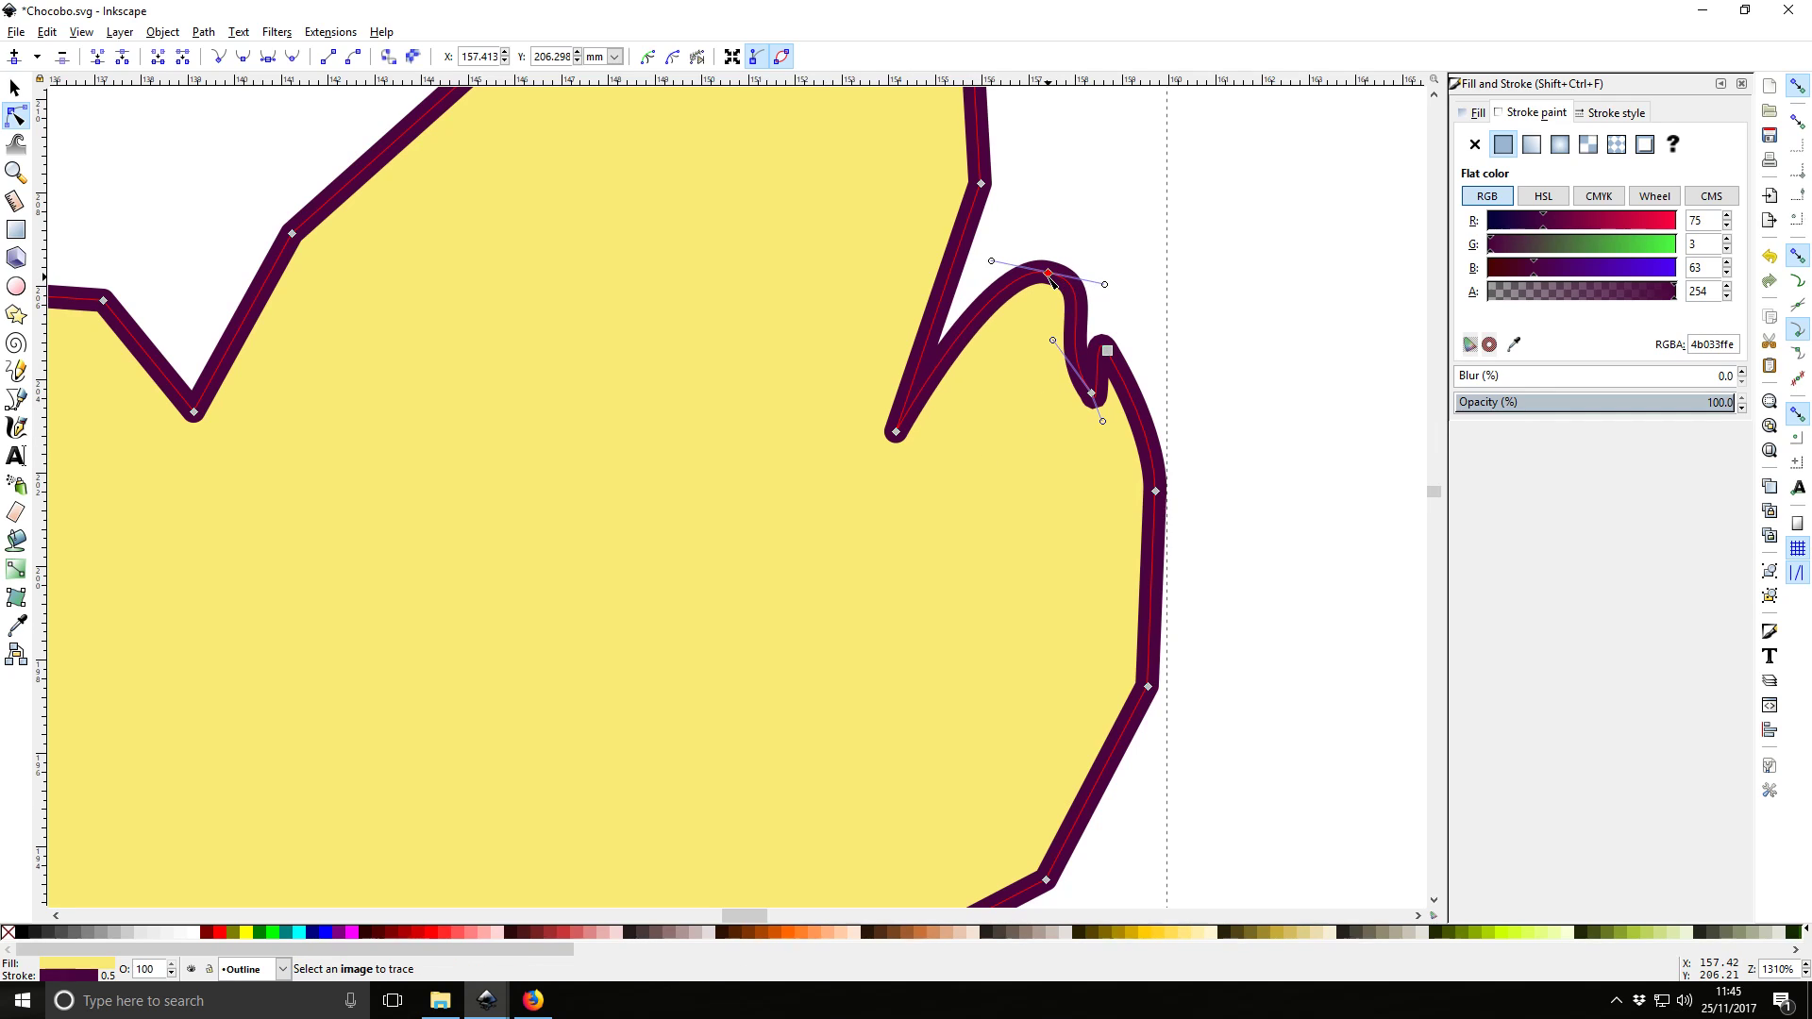
drag(1104, 284, 1089, 199)
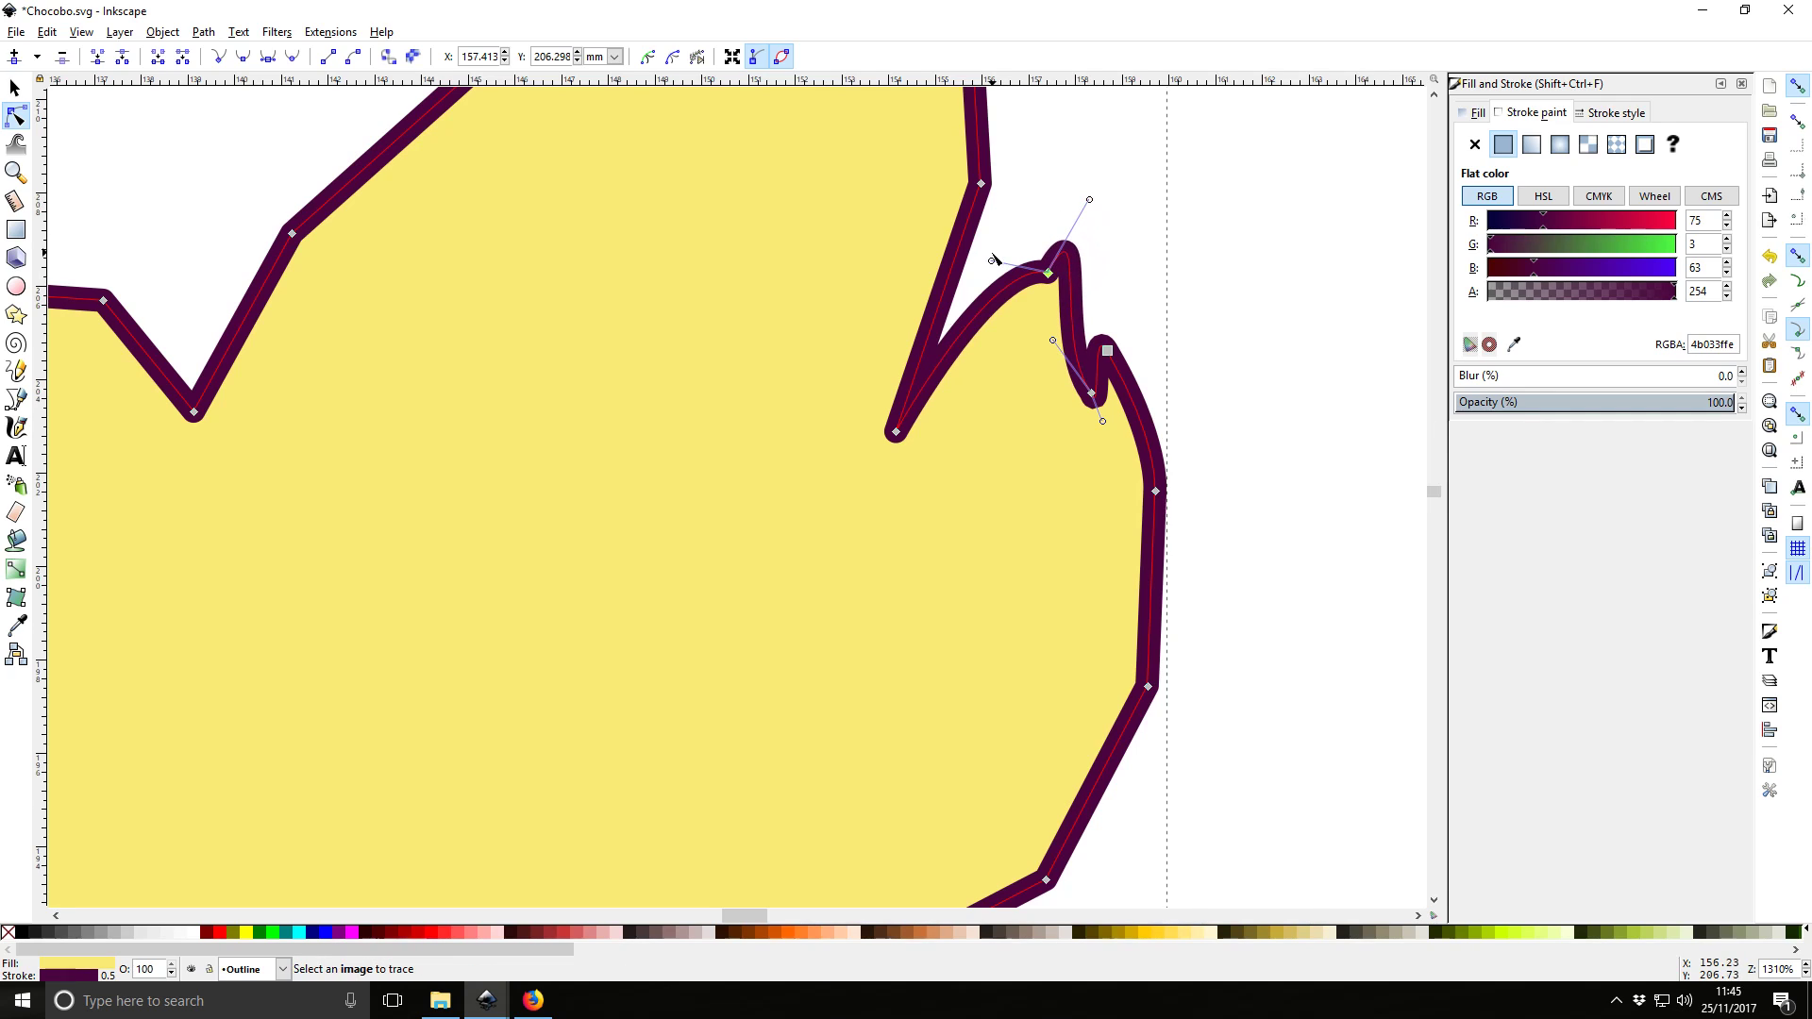
drag(991, 261, 957, 359)
drag(1048, 276, 1050, 261)
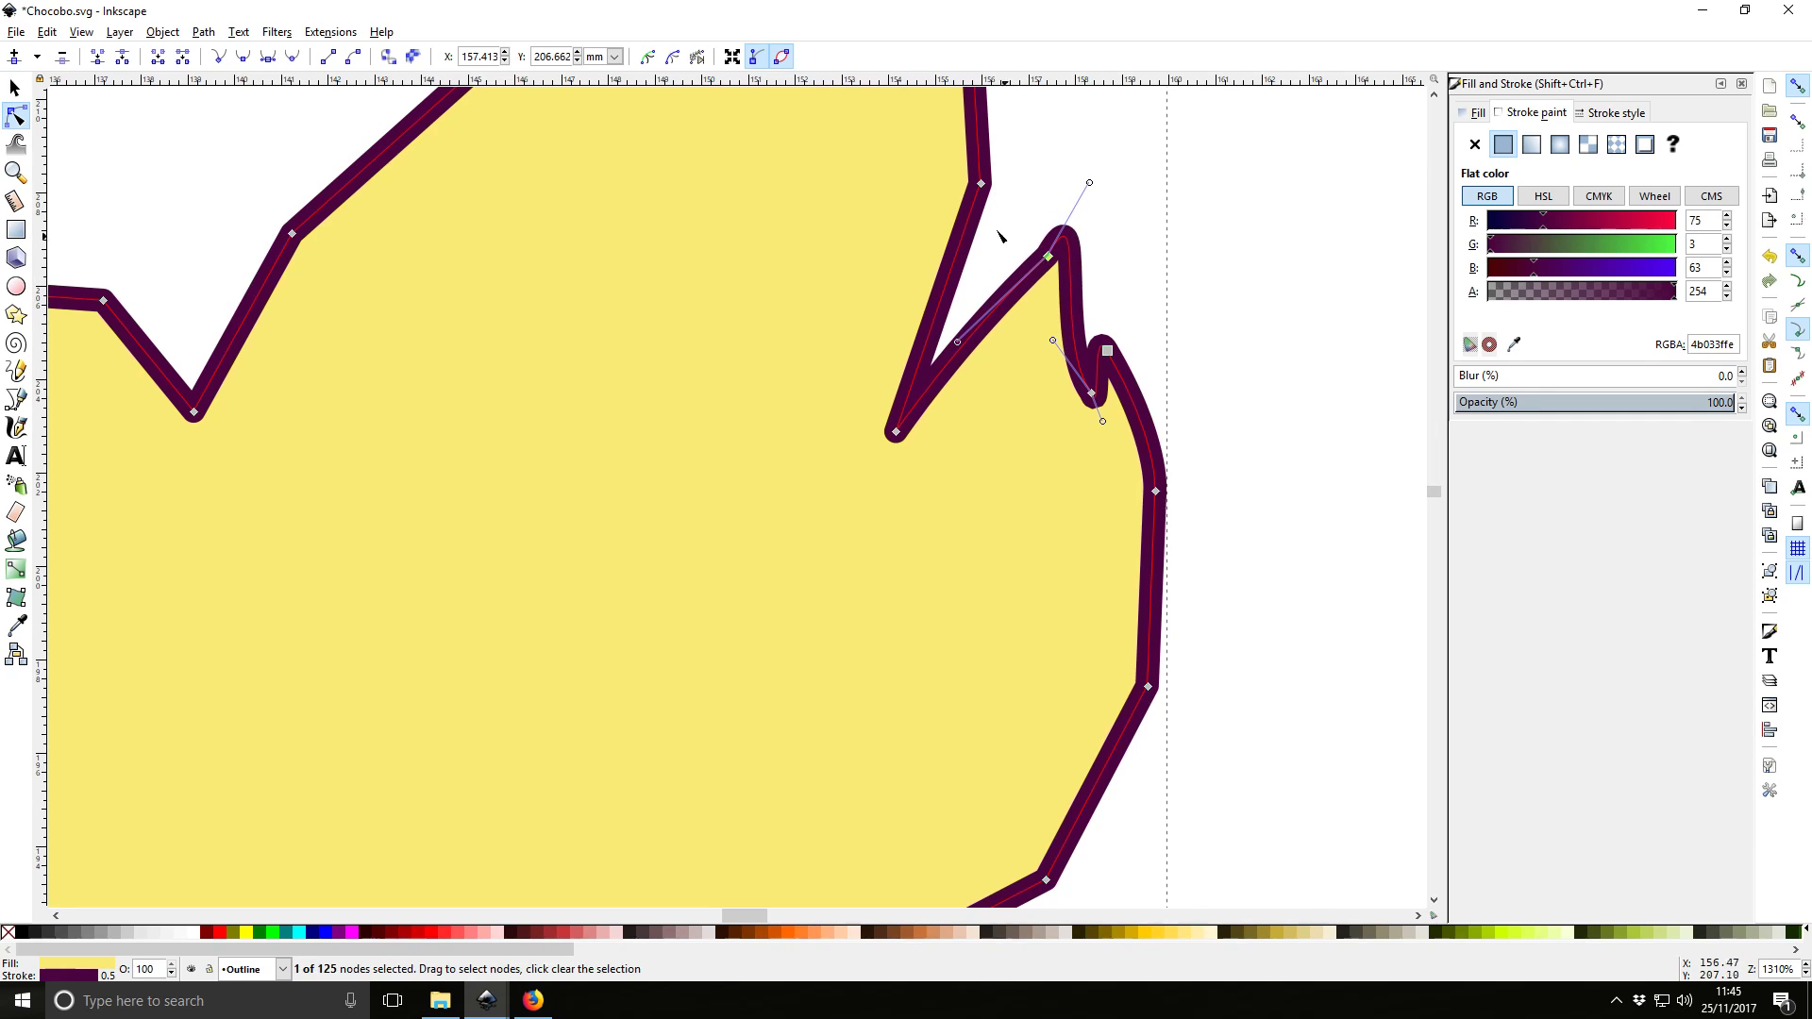
Smooth the node on the large tail feather's outer edge and delete the cusp node between the two feathers
click(982, 184)
key(shift+s)
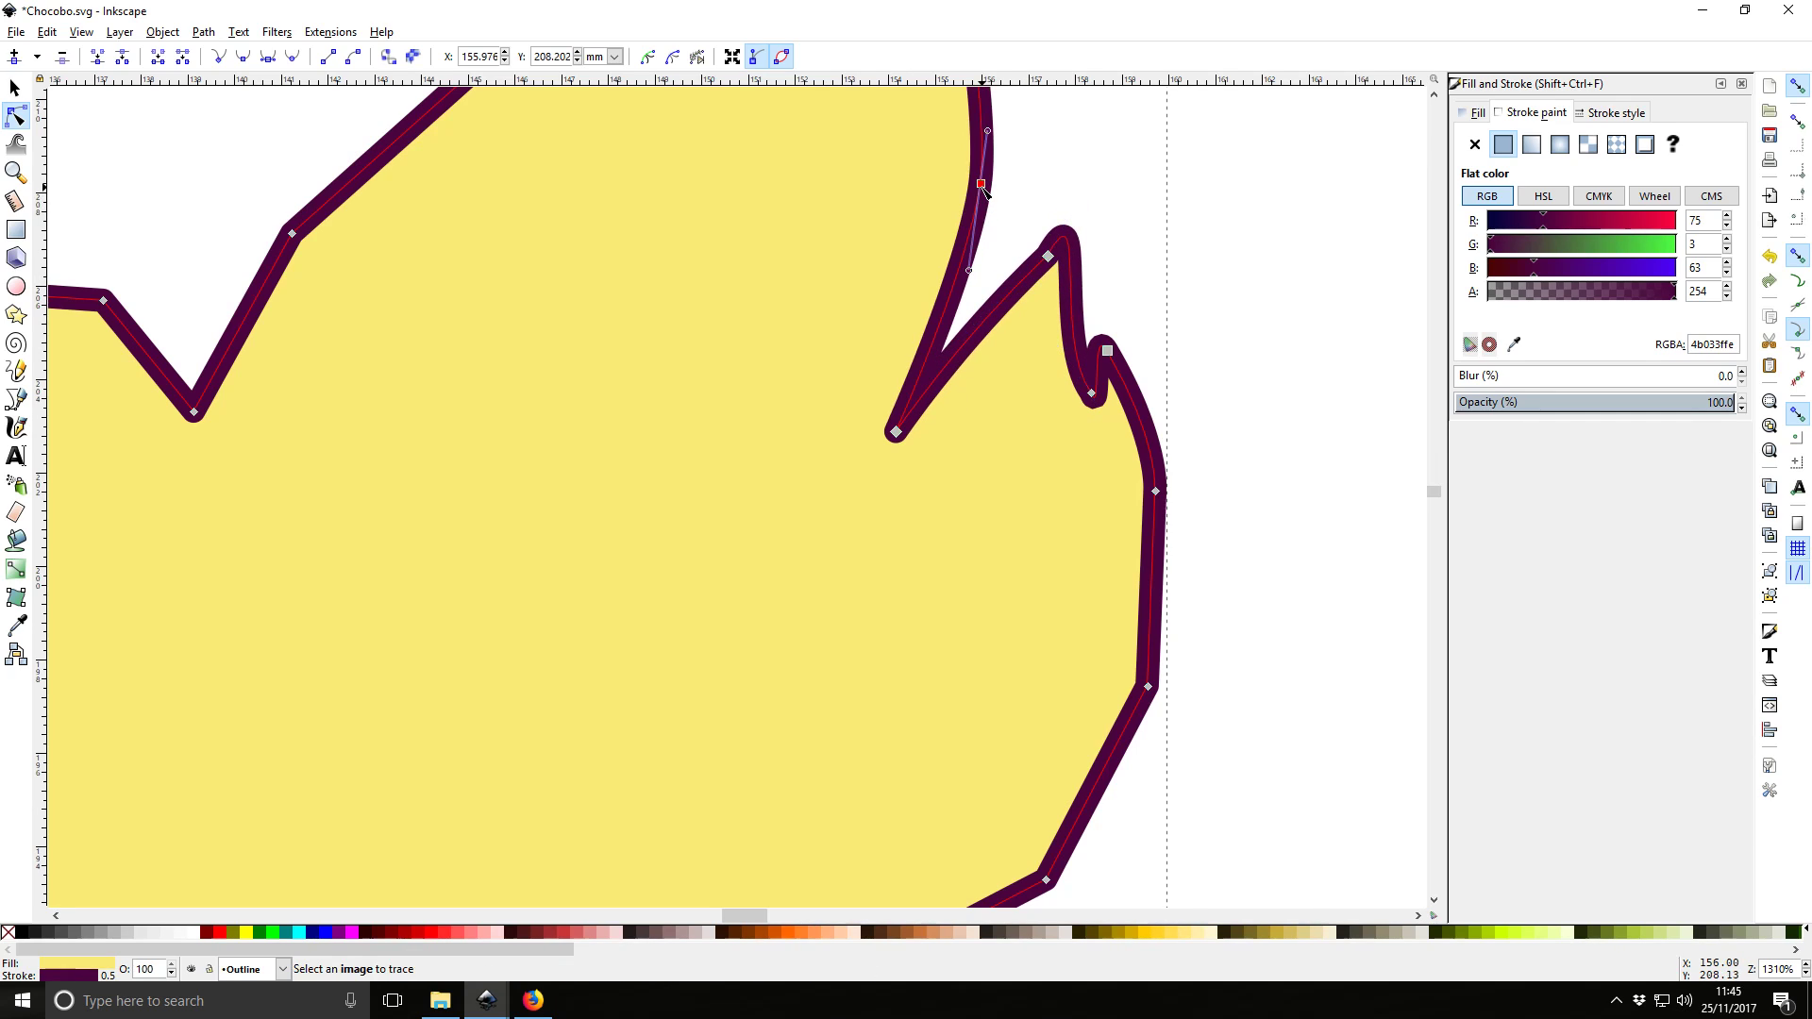
scroll(987, 281, up, 4)
click(895, 583)
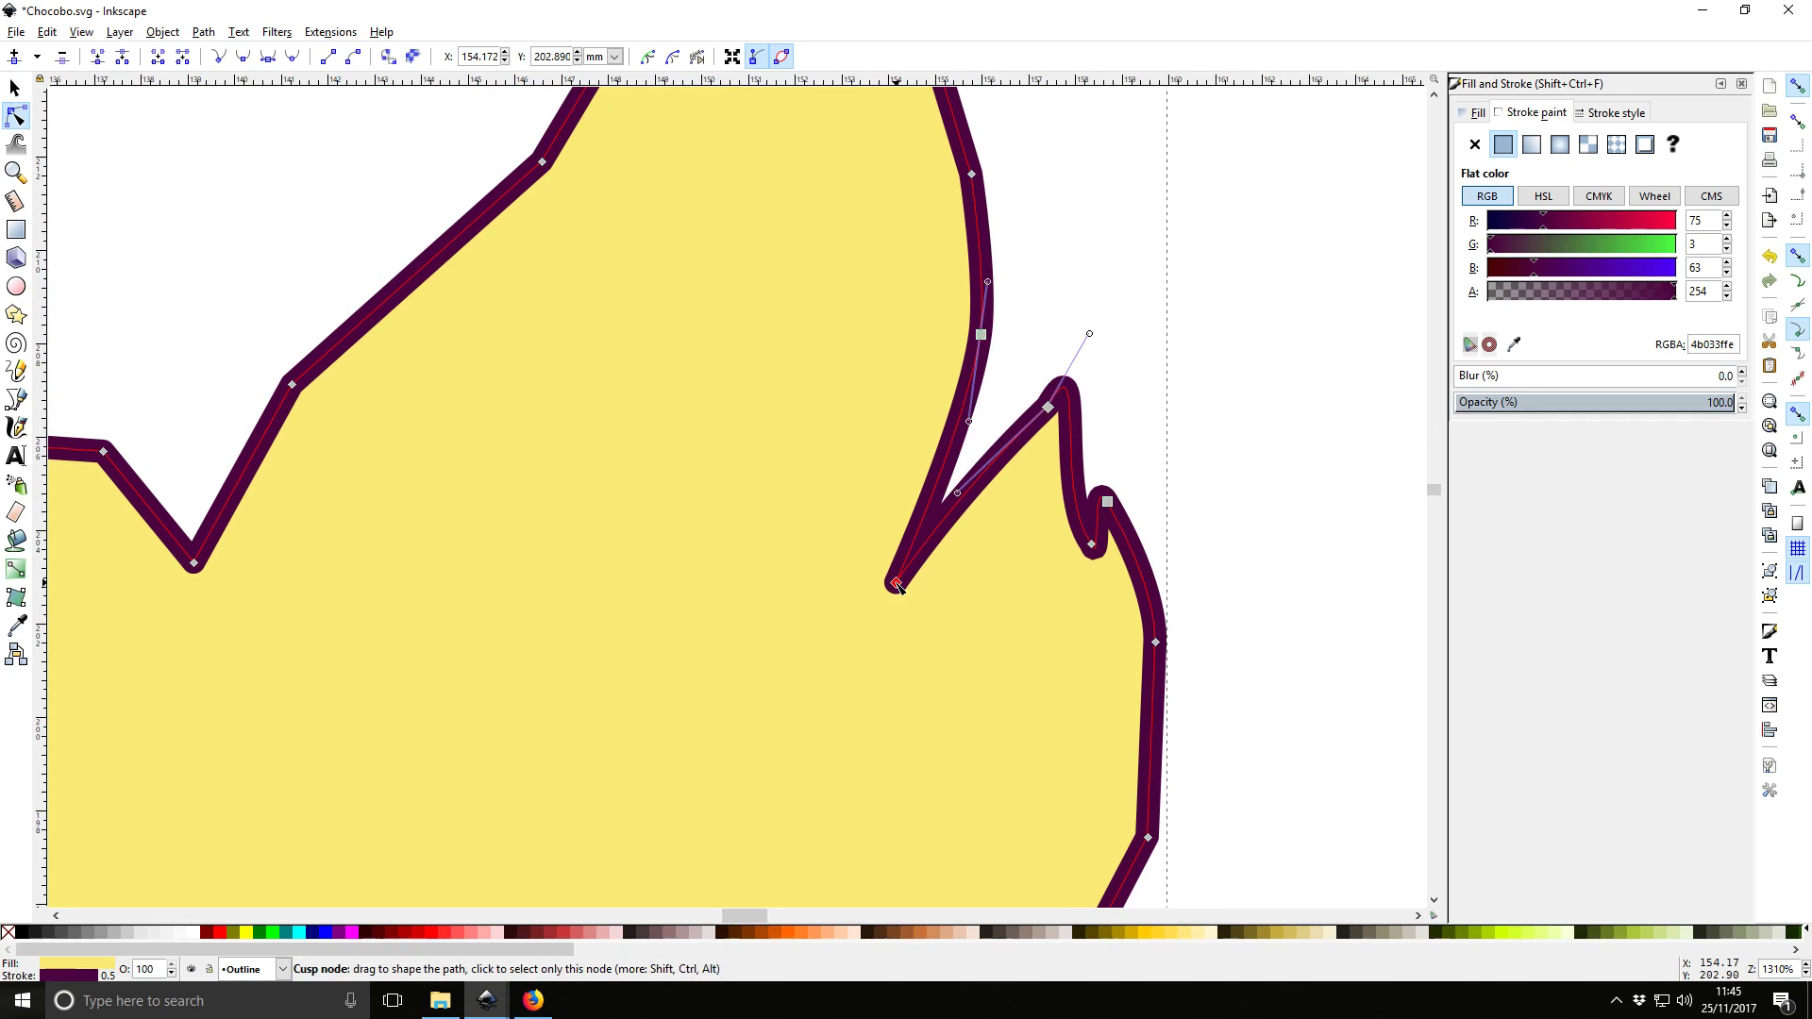
key(Delete)
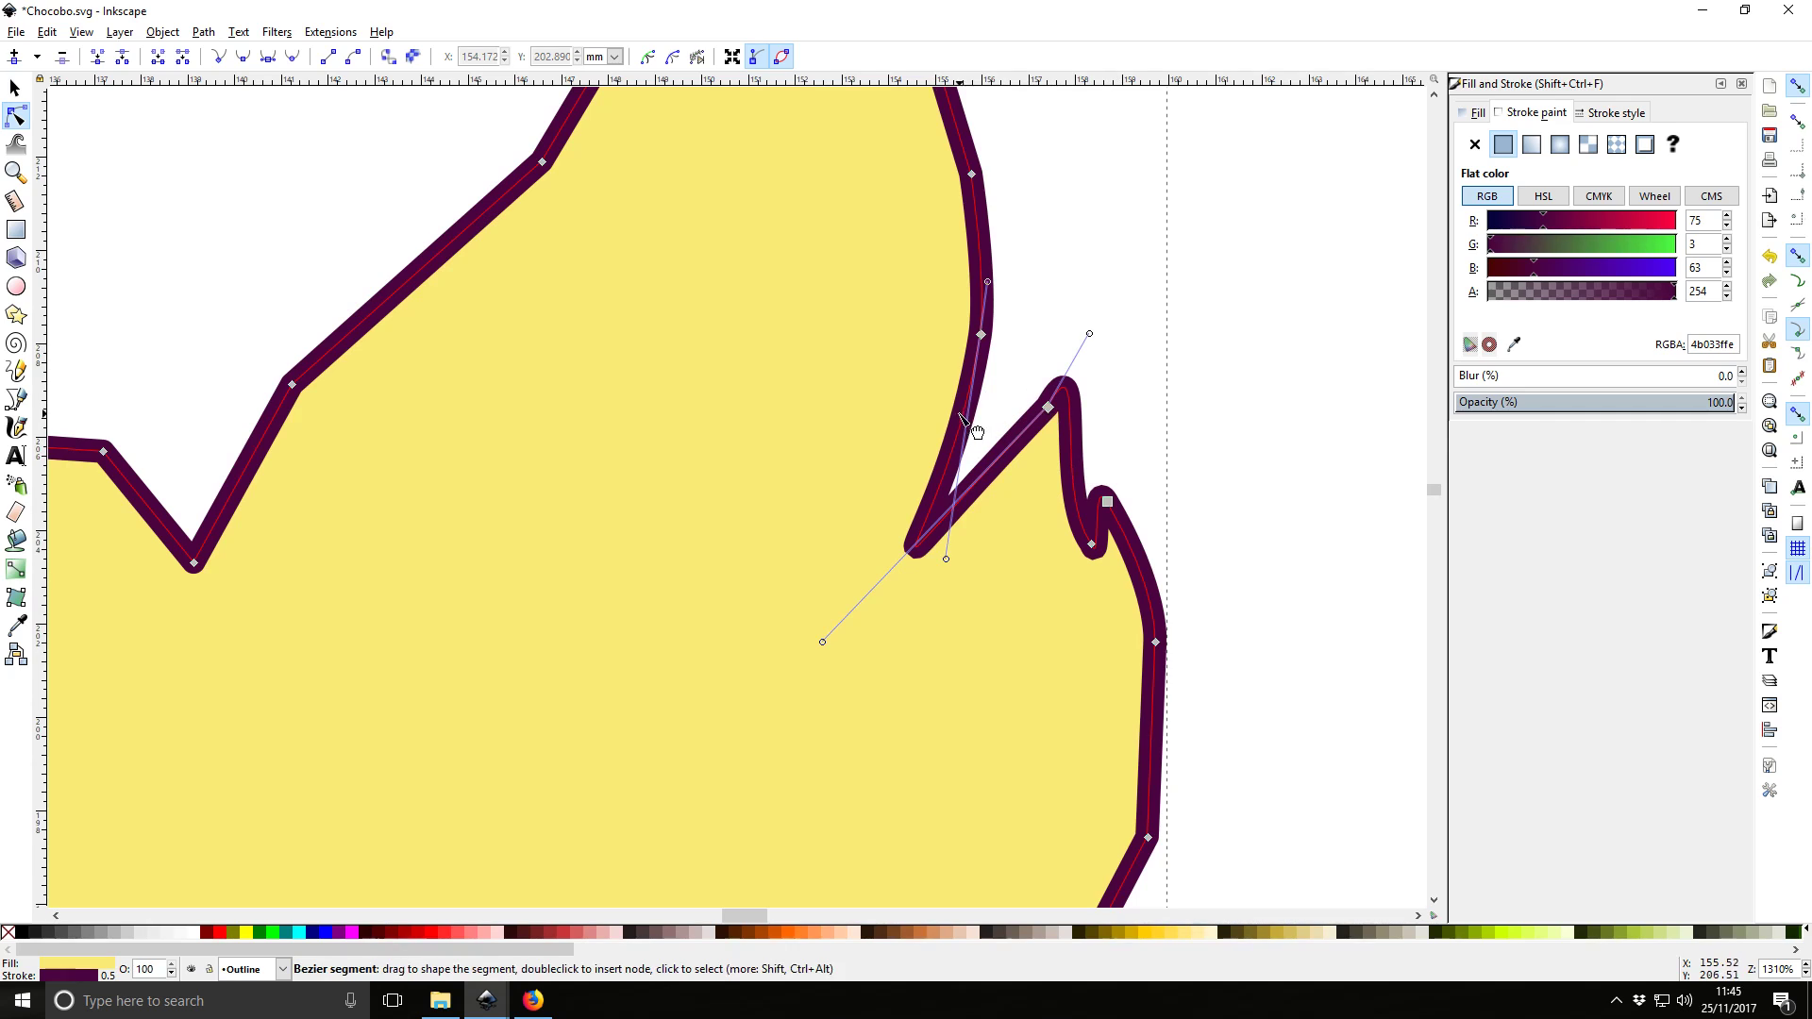
click(1023, 388)
click(1046, 415)
click(1048, 409)
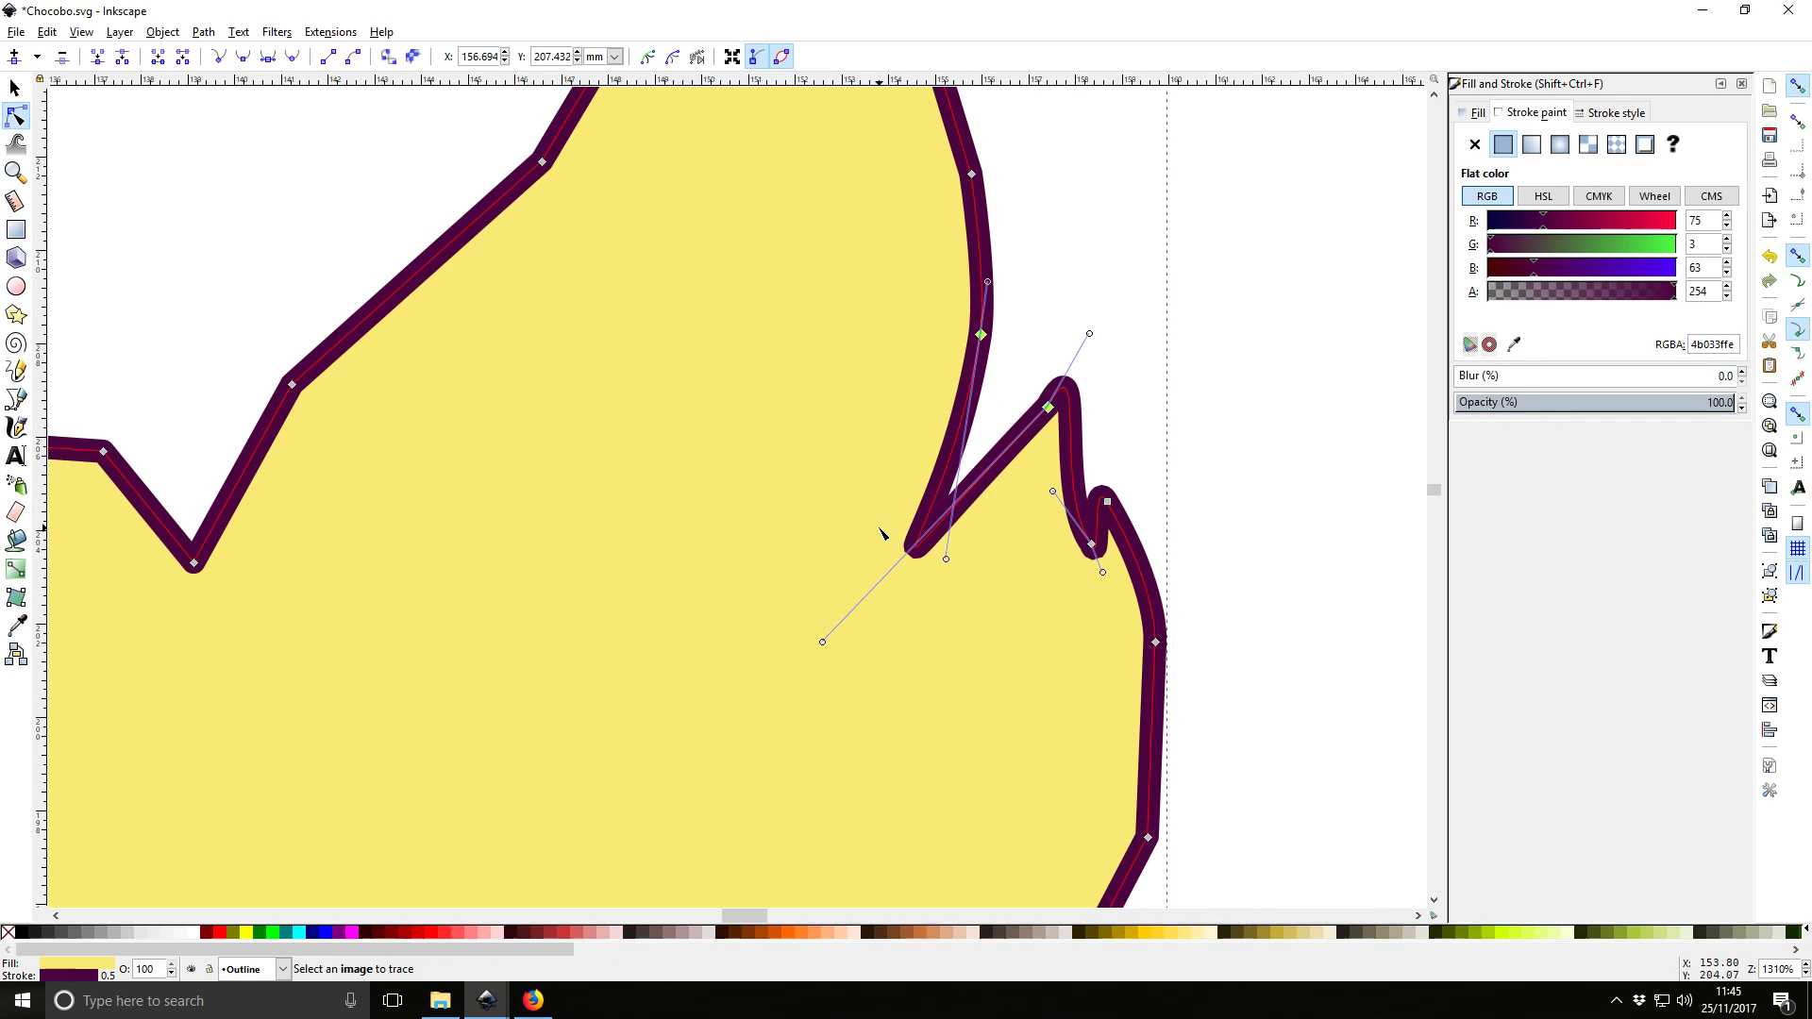
Delete the two surplus nodes along the large tail feather's outer edge to simplify it into one curve
scroll(934, 510, up, 10)
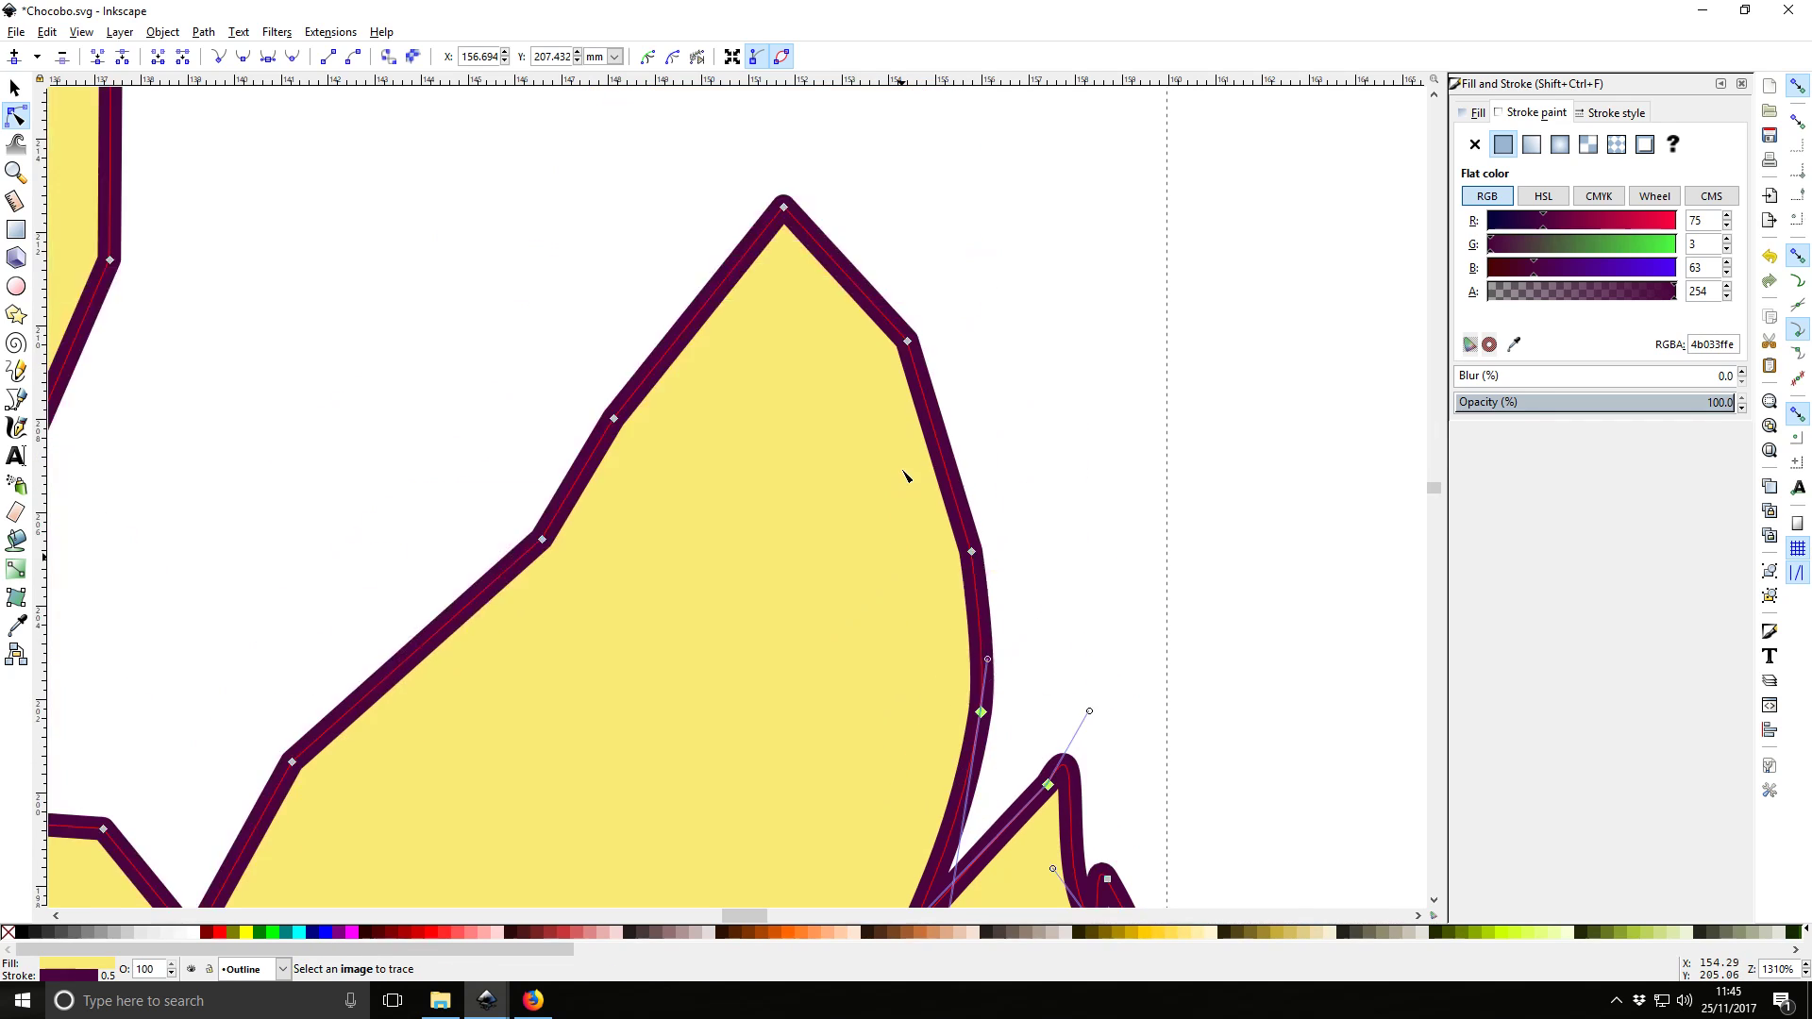
drag(944, 583, 1026, 665)
key(Delete)
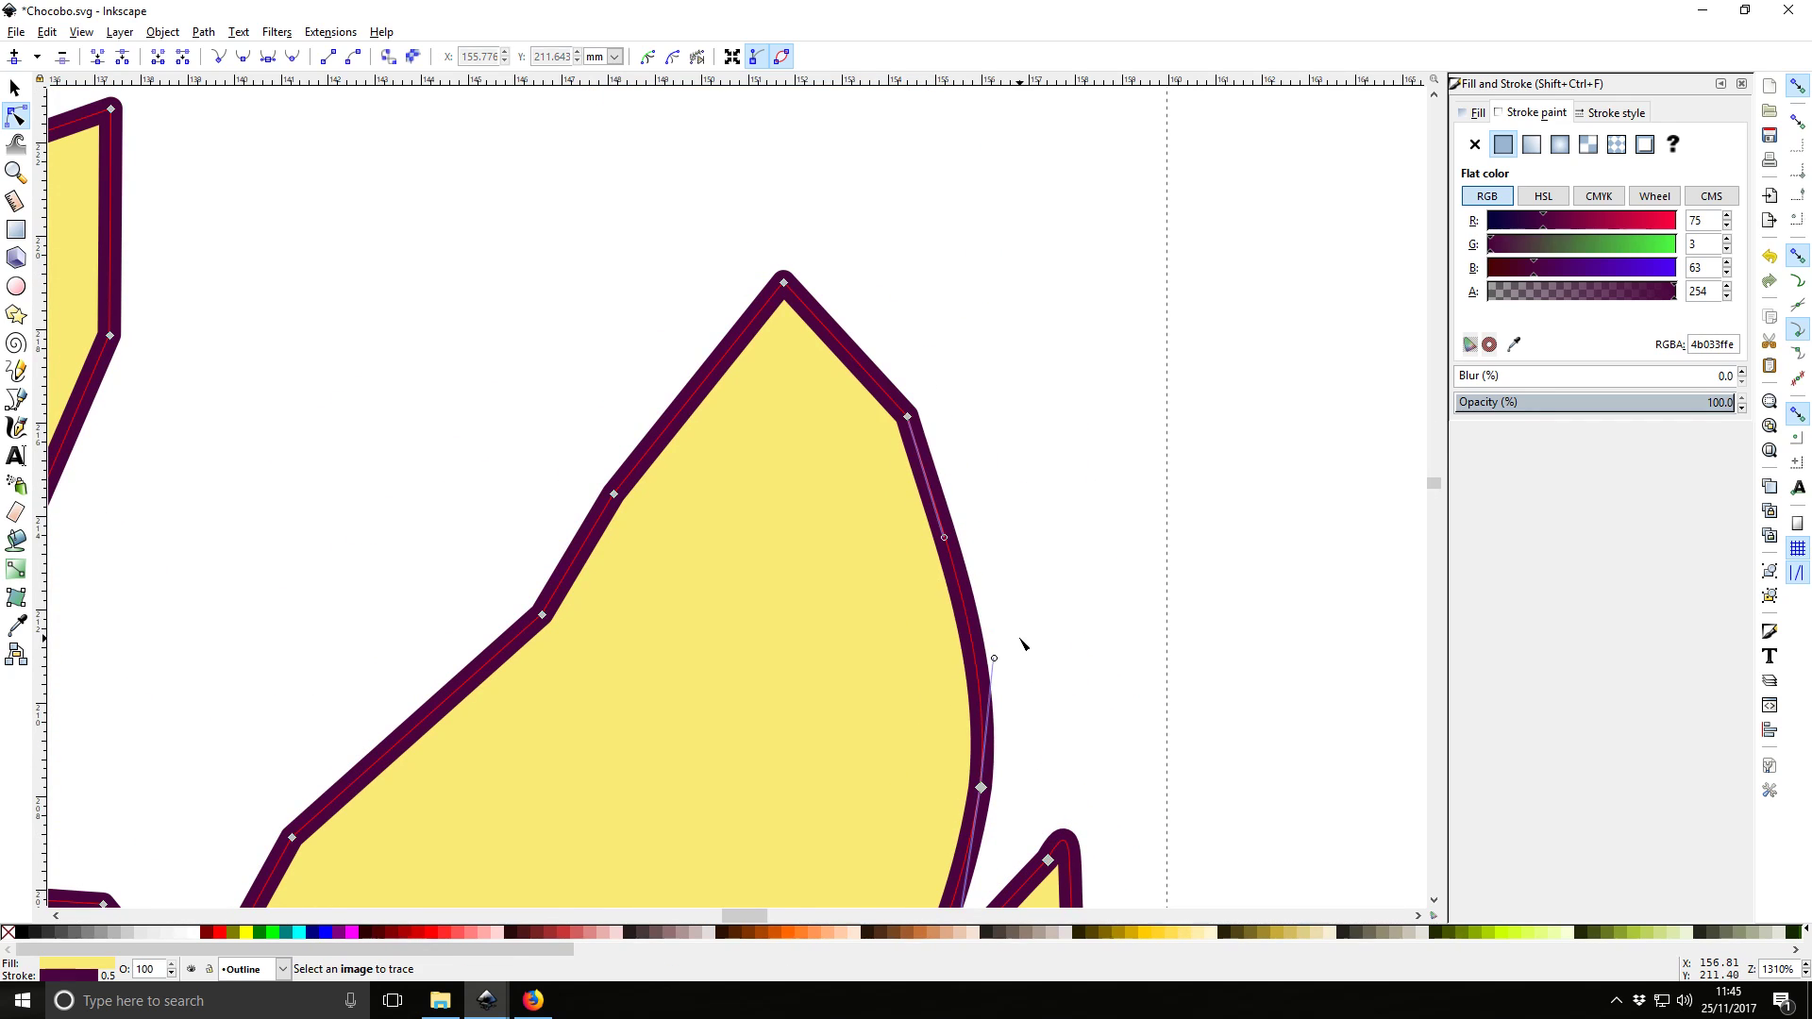
drag(880, 343, 952, 475)
key(Delete)
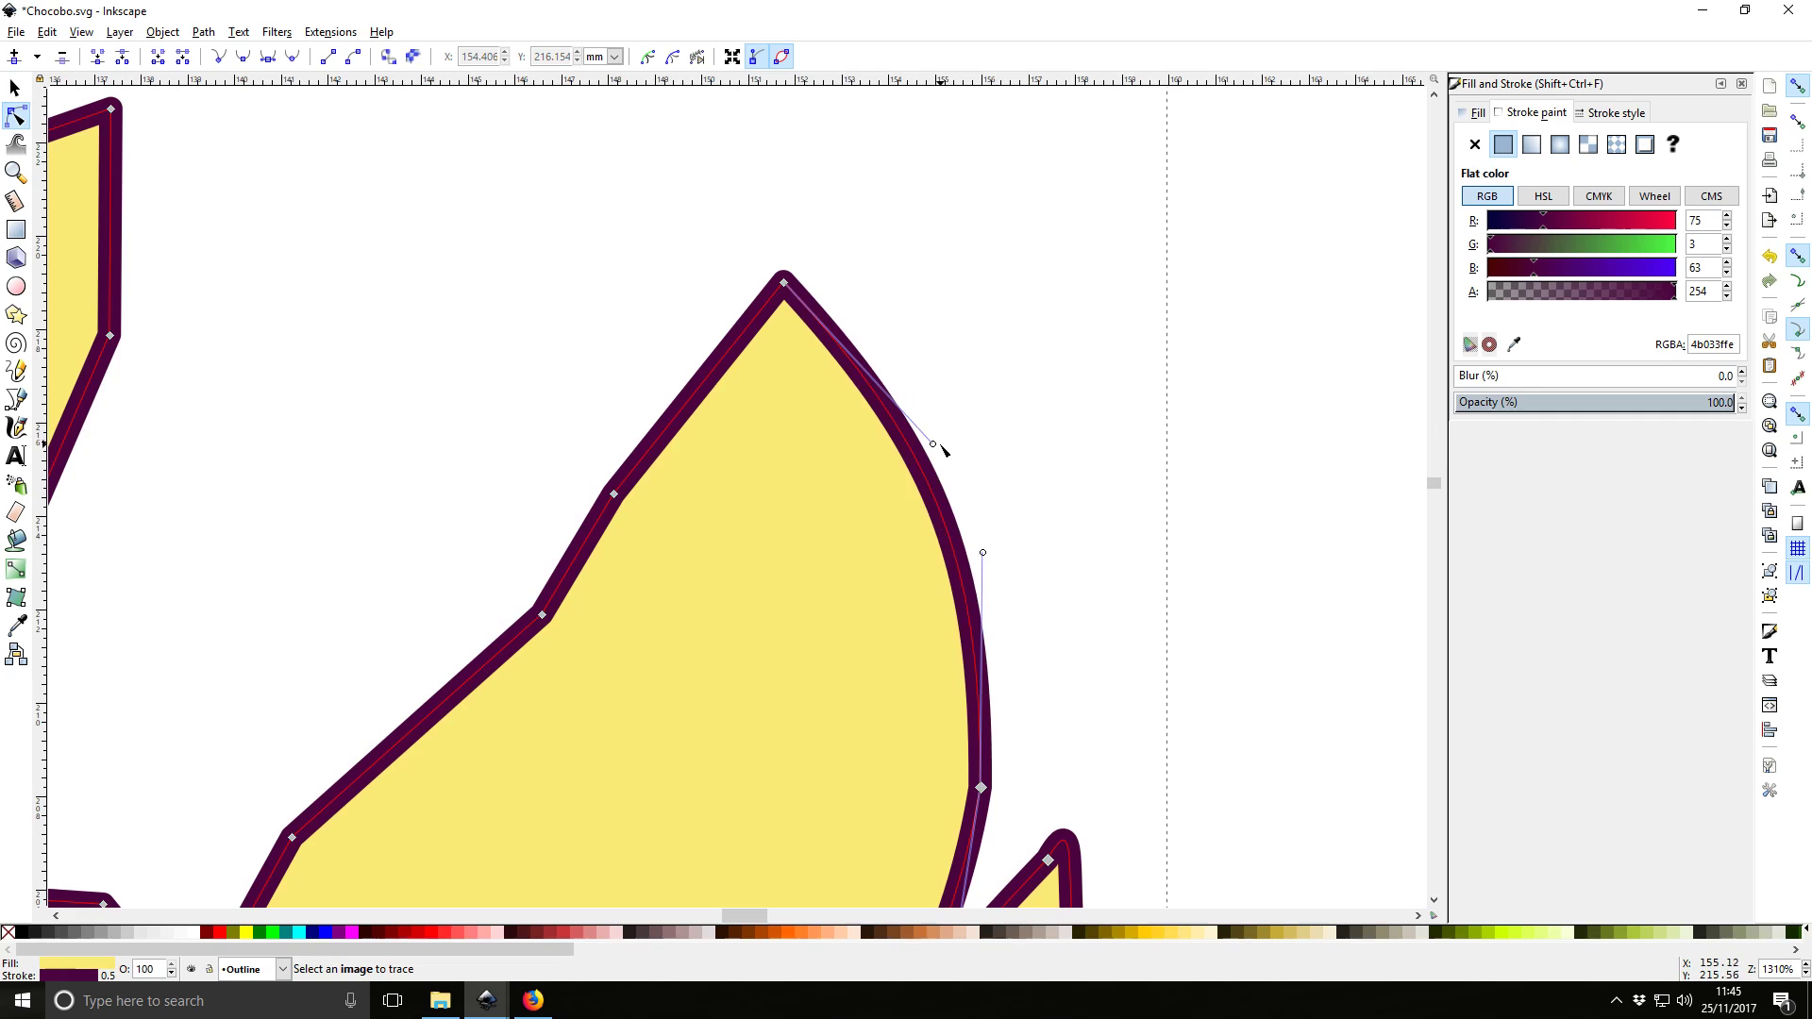
Round the large tail feather's tip by smoothing its top node and adjusting the node's handles
ctrl+click(783, 283)
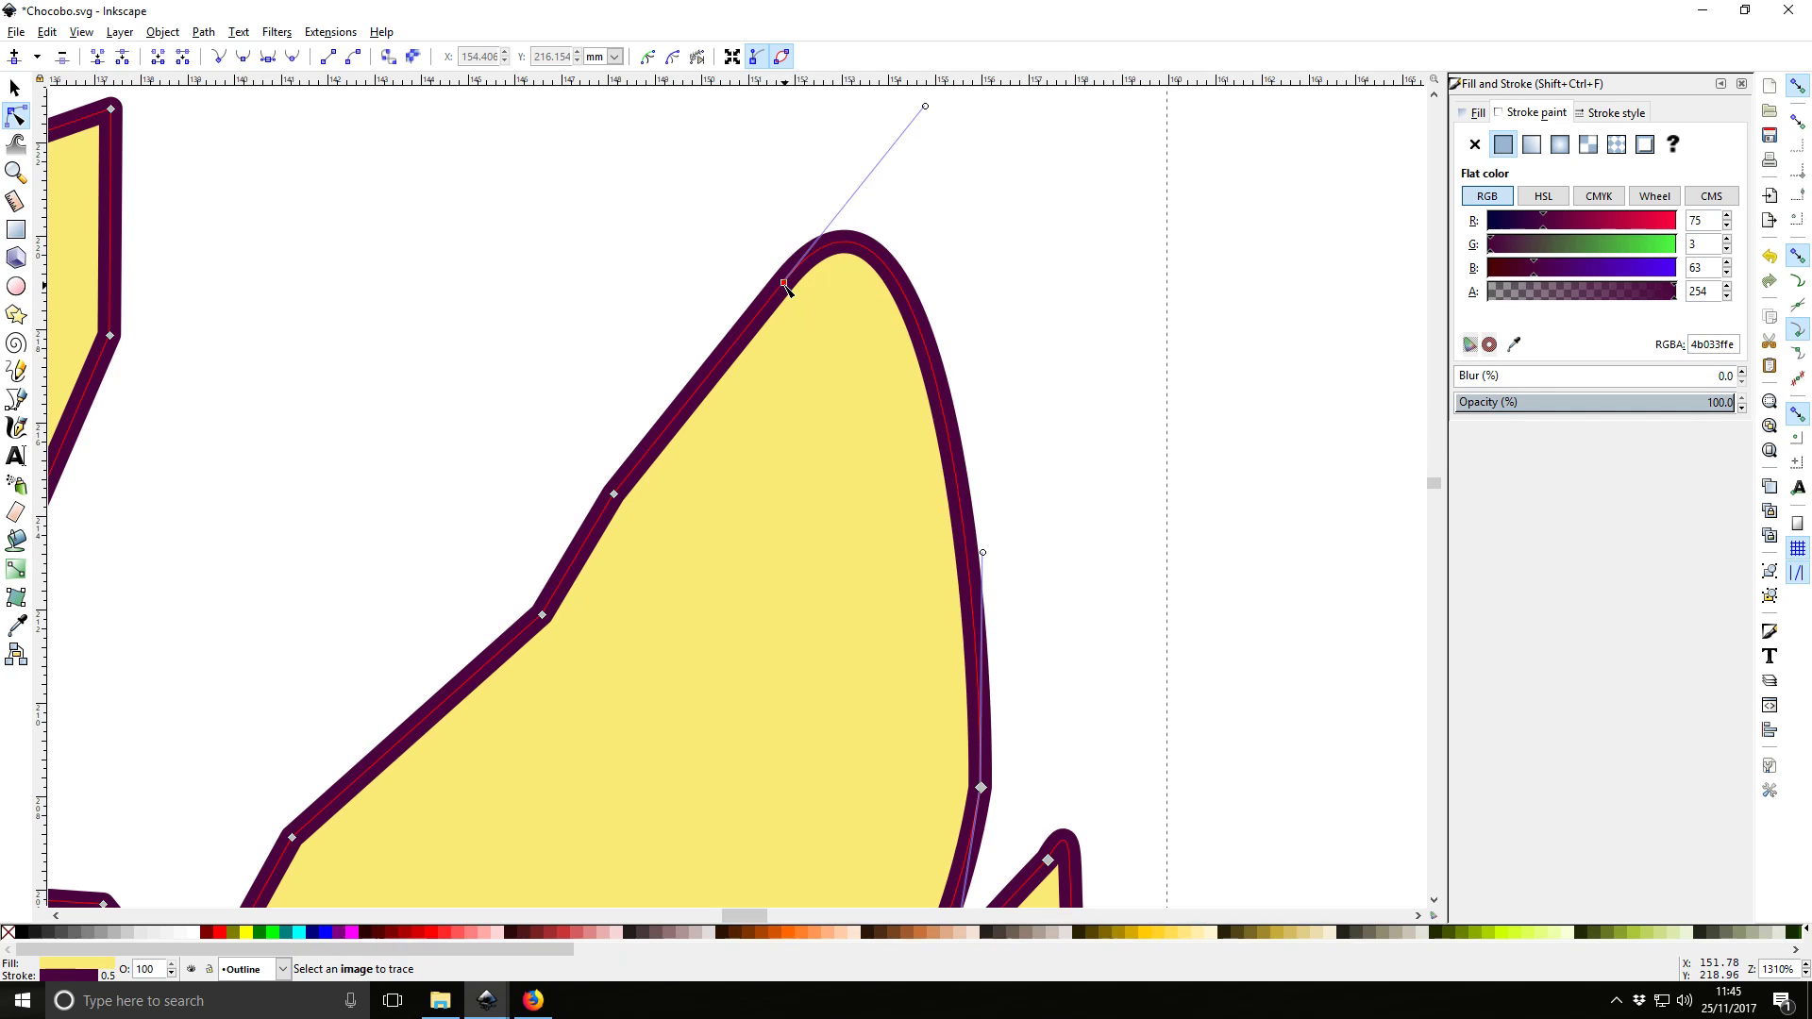
ctrl+click(784, 283)
drag(962, 310, 902, 296)
drag(695, 273, 705, 276)
Make Layer 1 the current layer and turn its visibility on to show the reference image
scroll(574, 490, down, 1)
scroll(574, 490, down, 6)
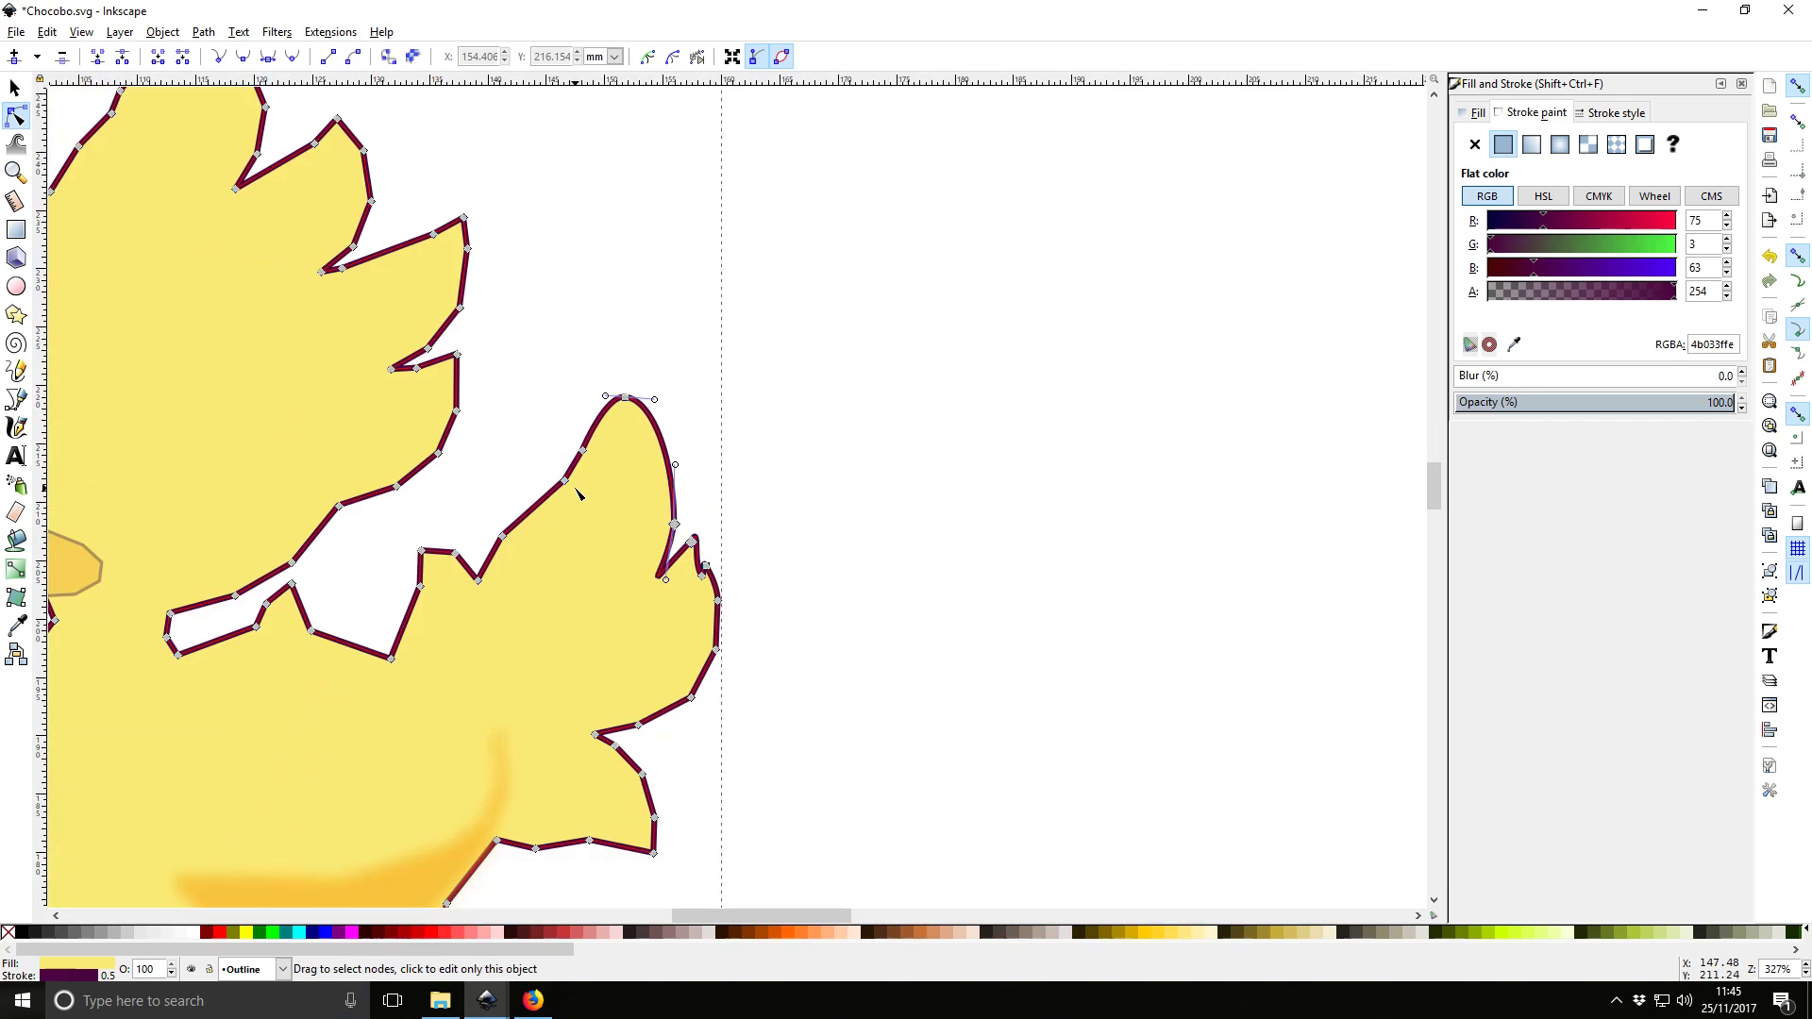
scroll(607, 421, left, 4)
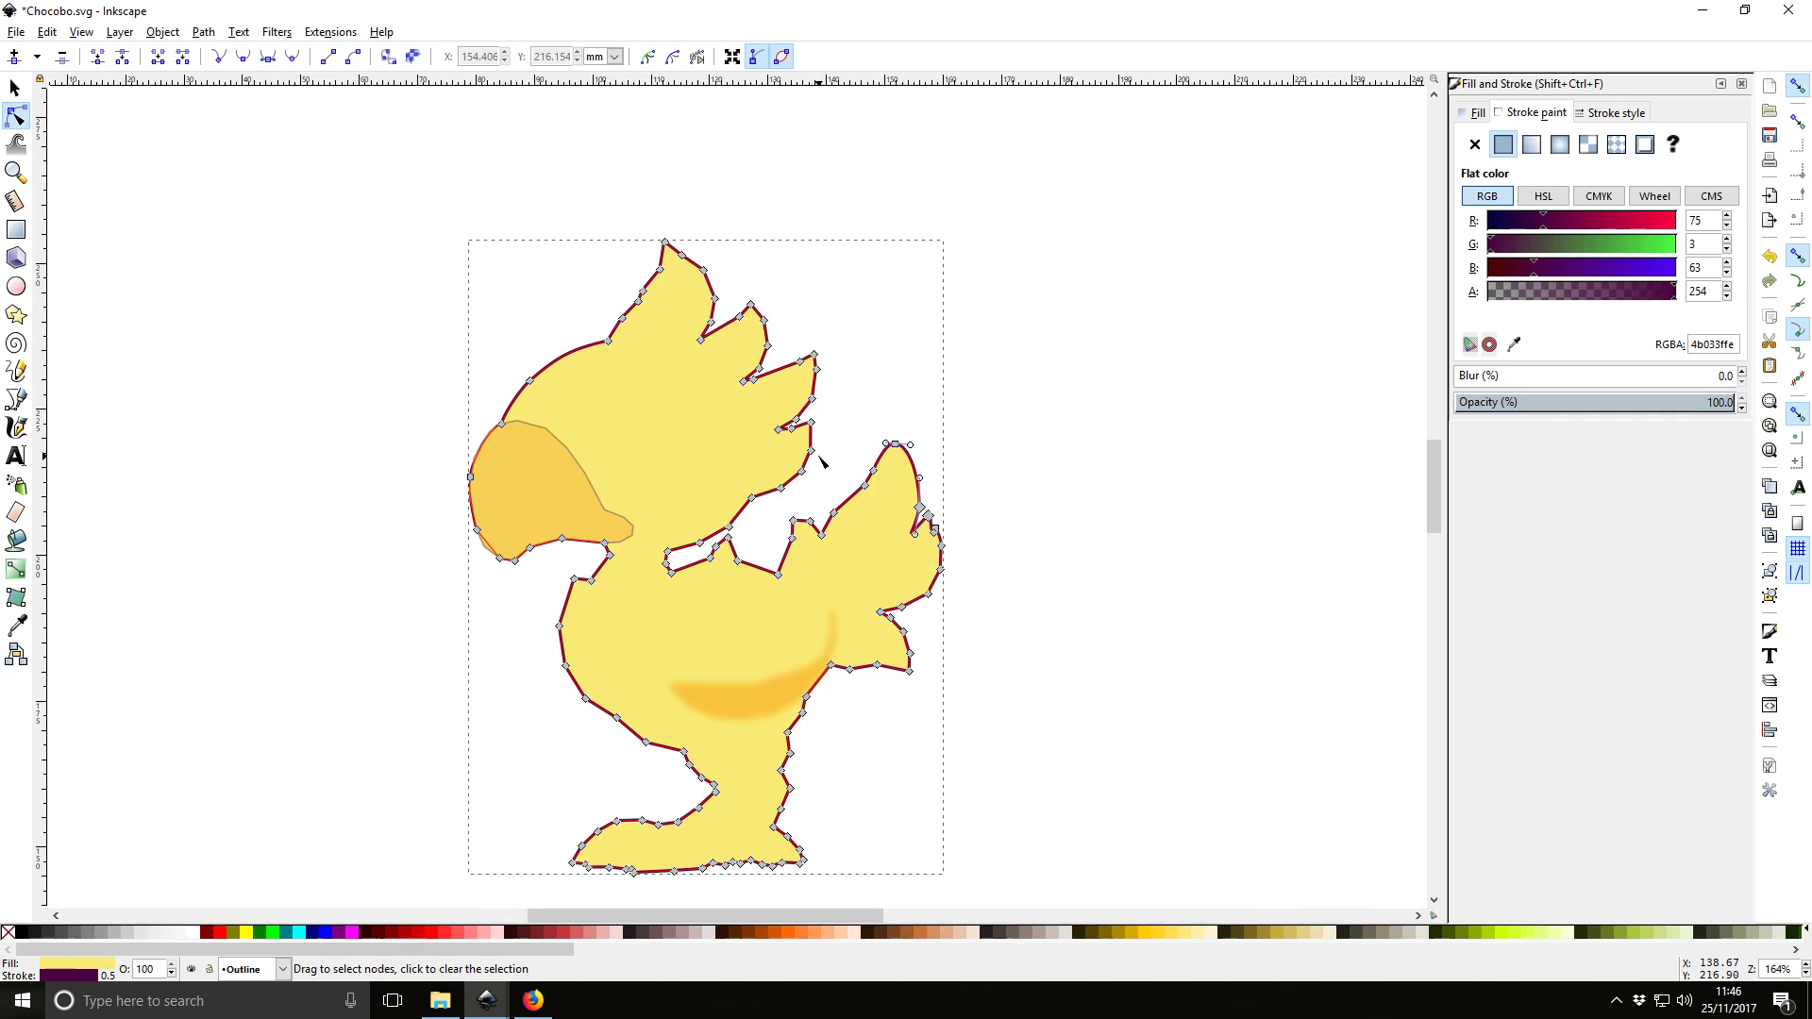
click(278, 970)
click(248, 914)
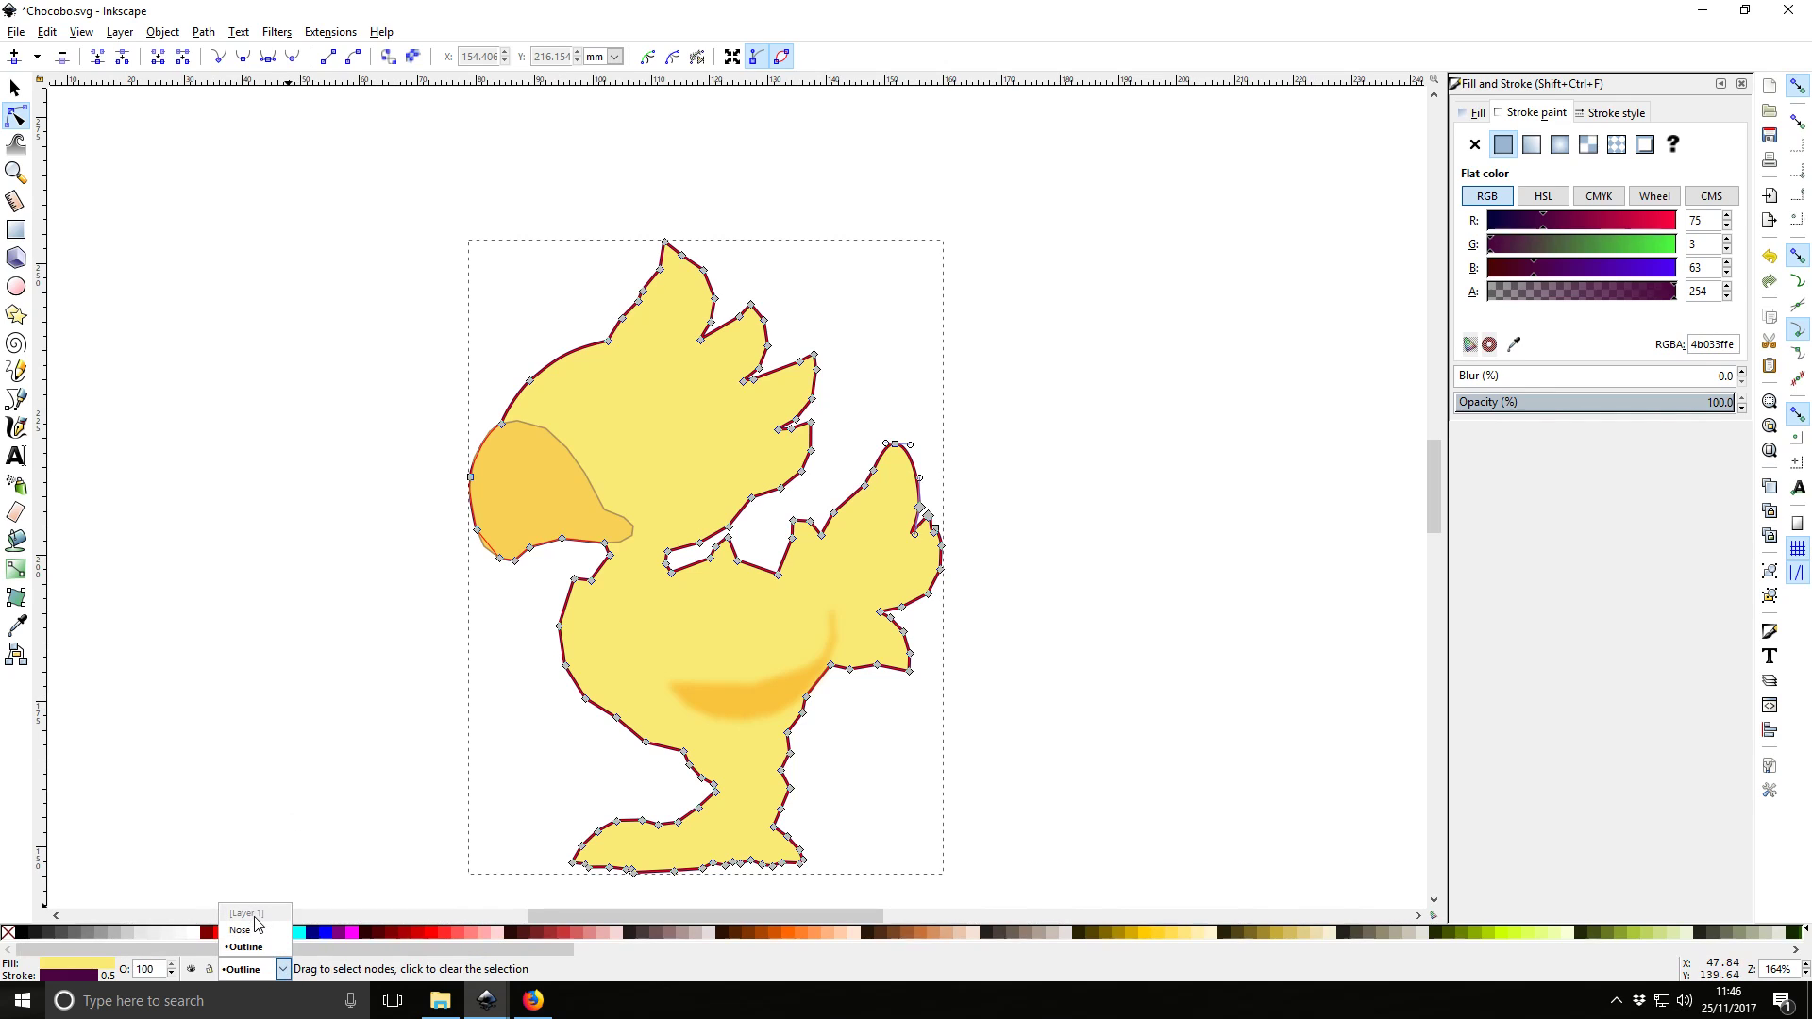
click(189, 969)
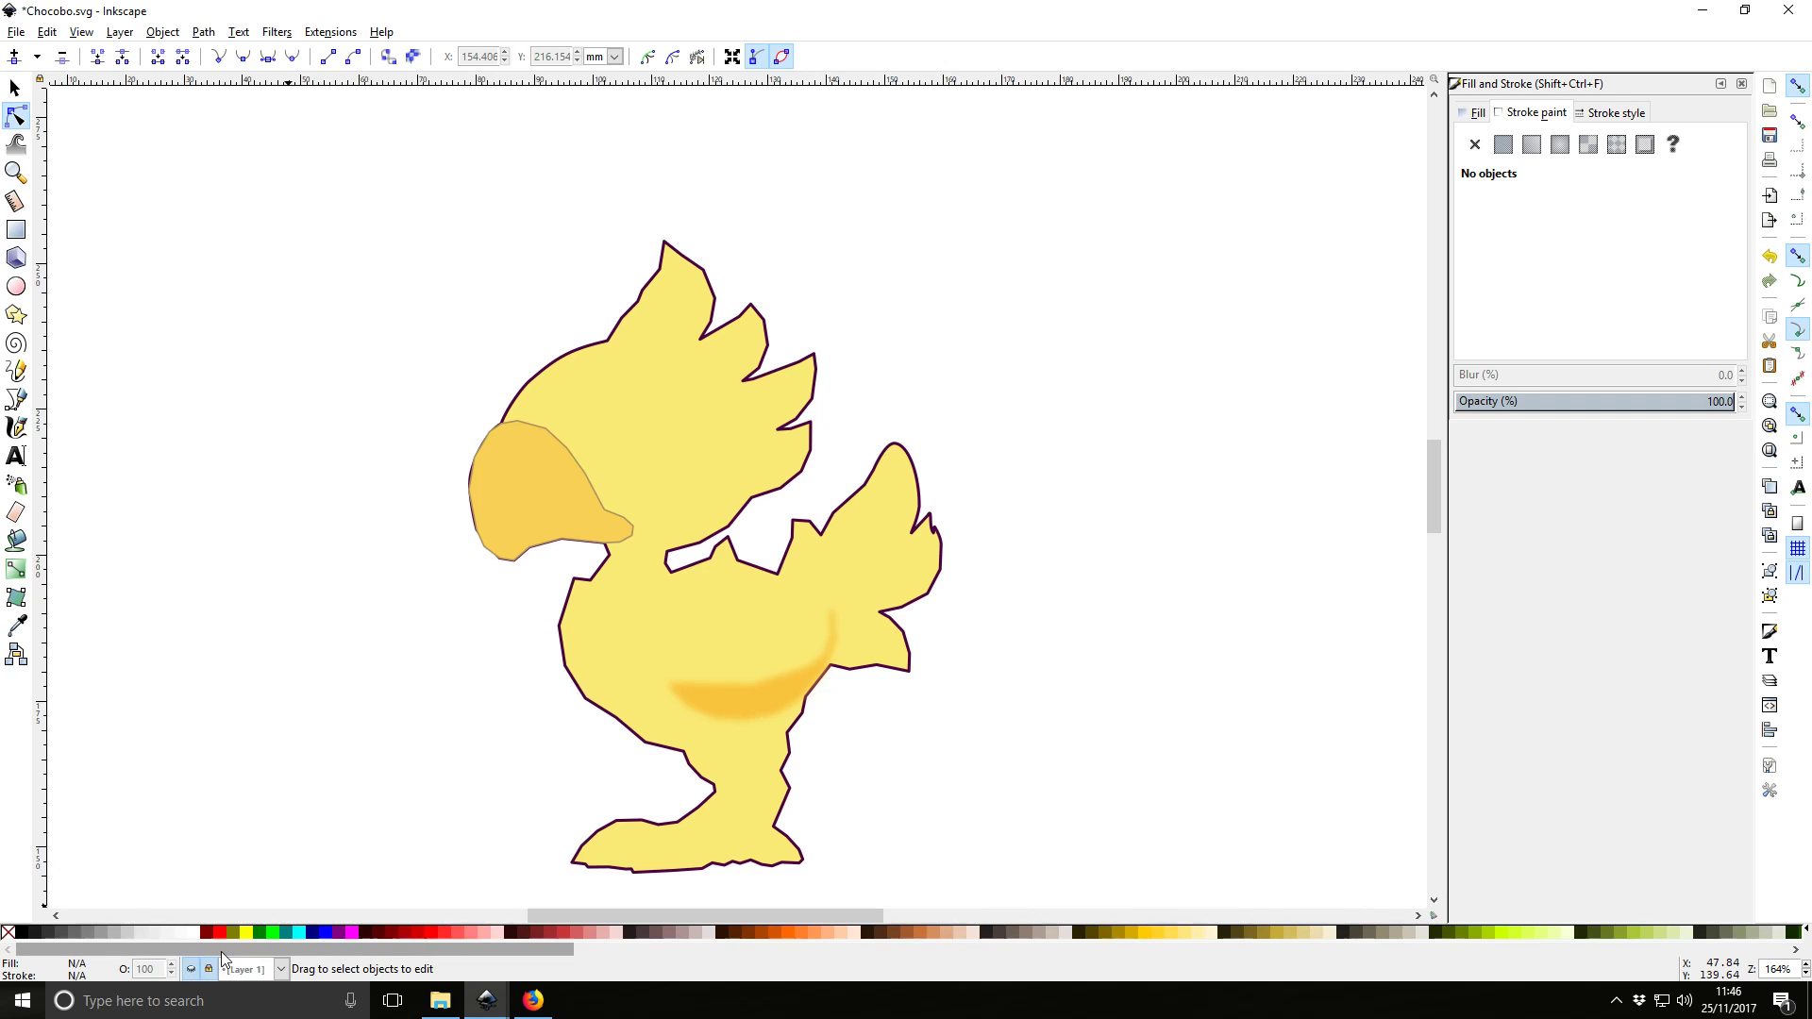
click(195, 972)
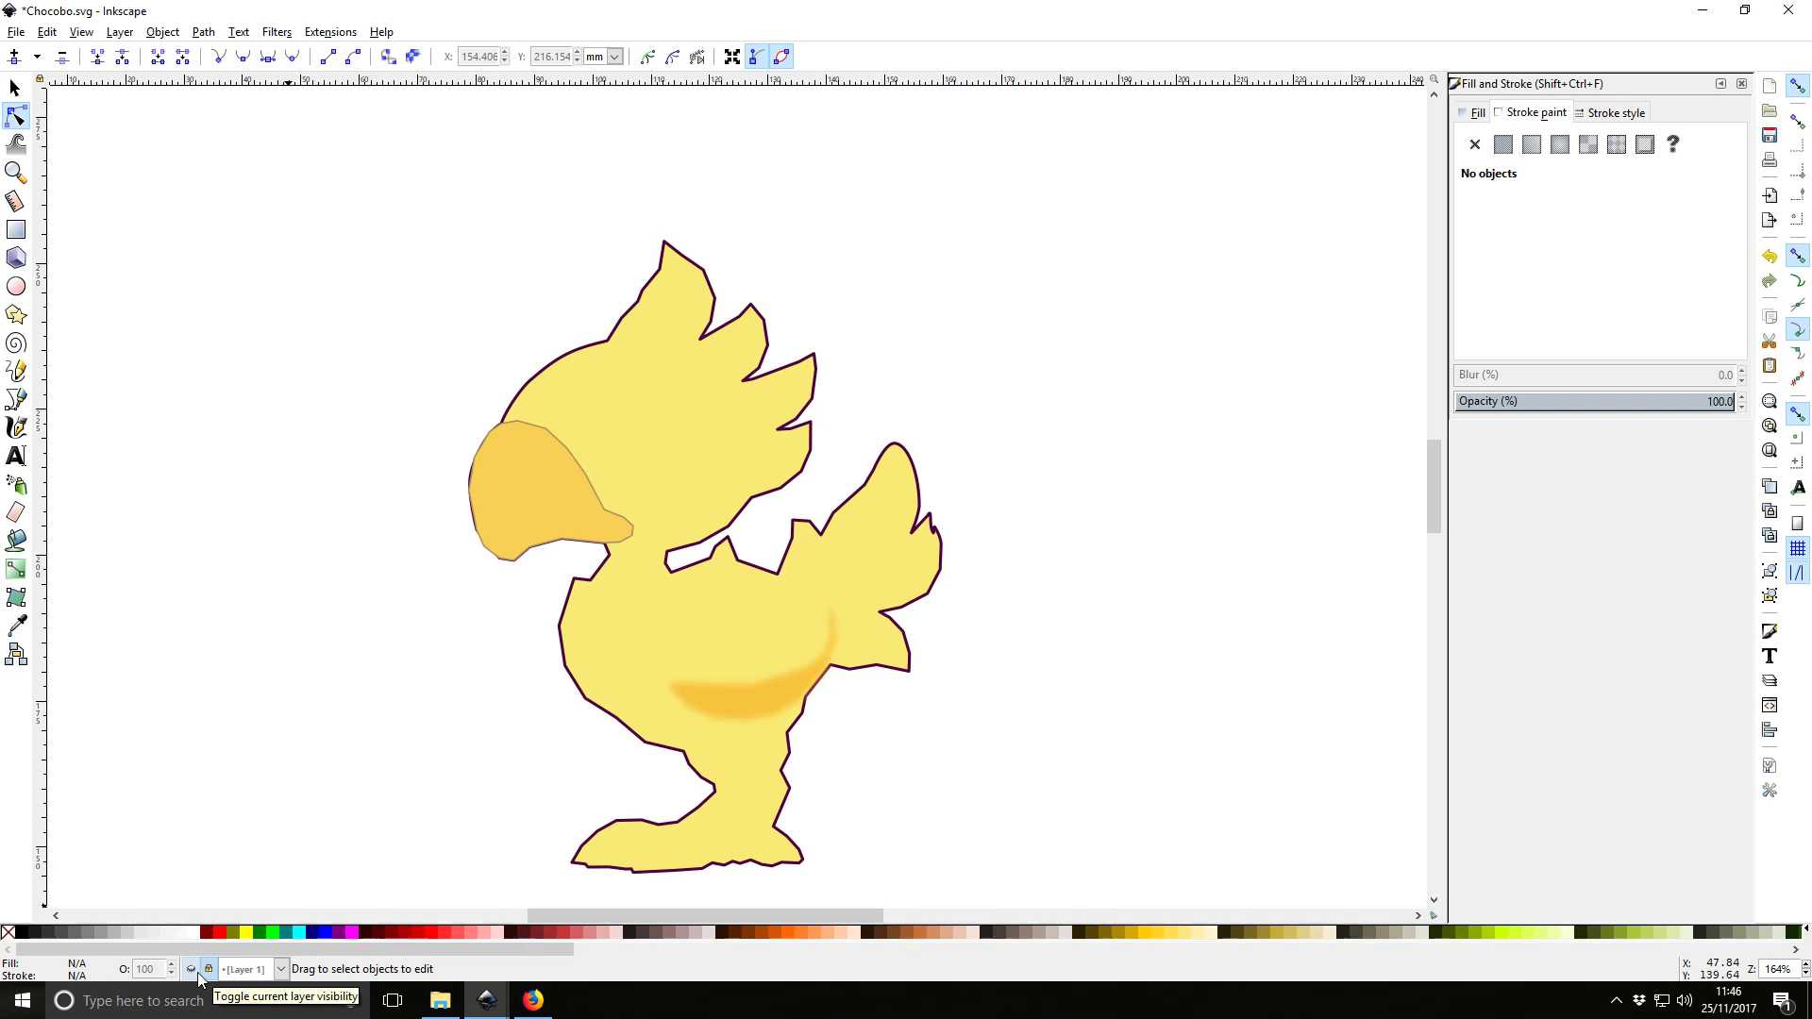
click(192, 969)
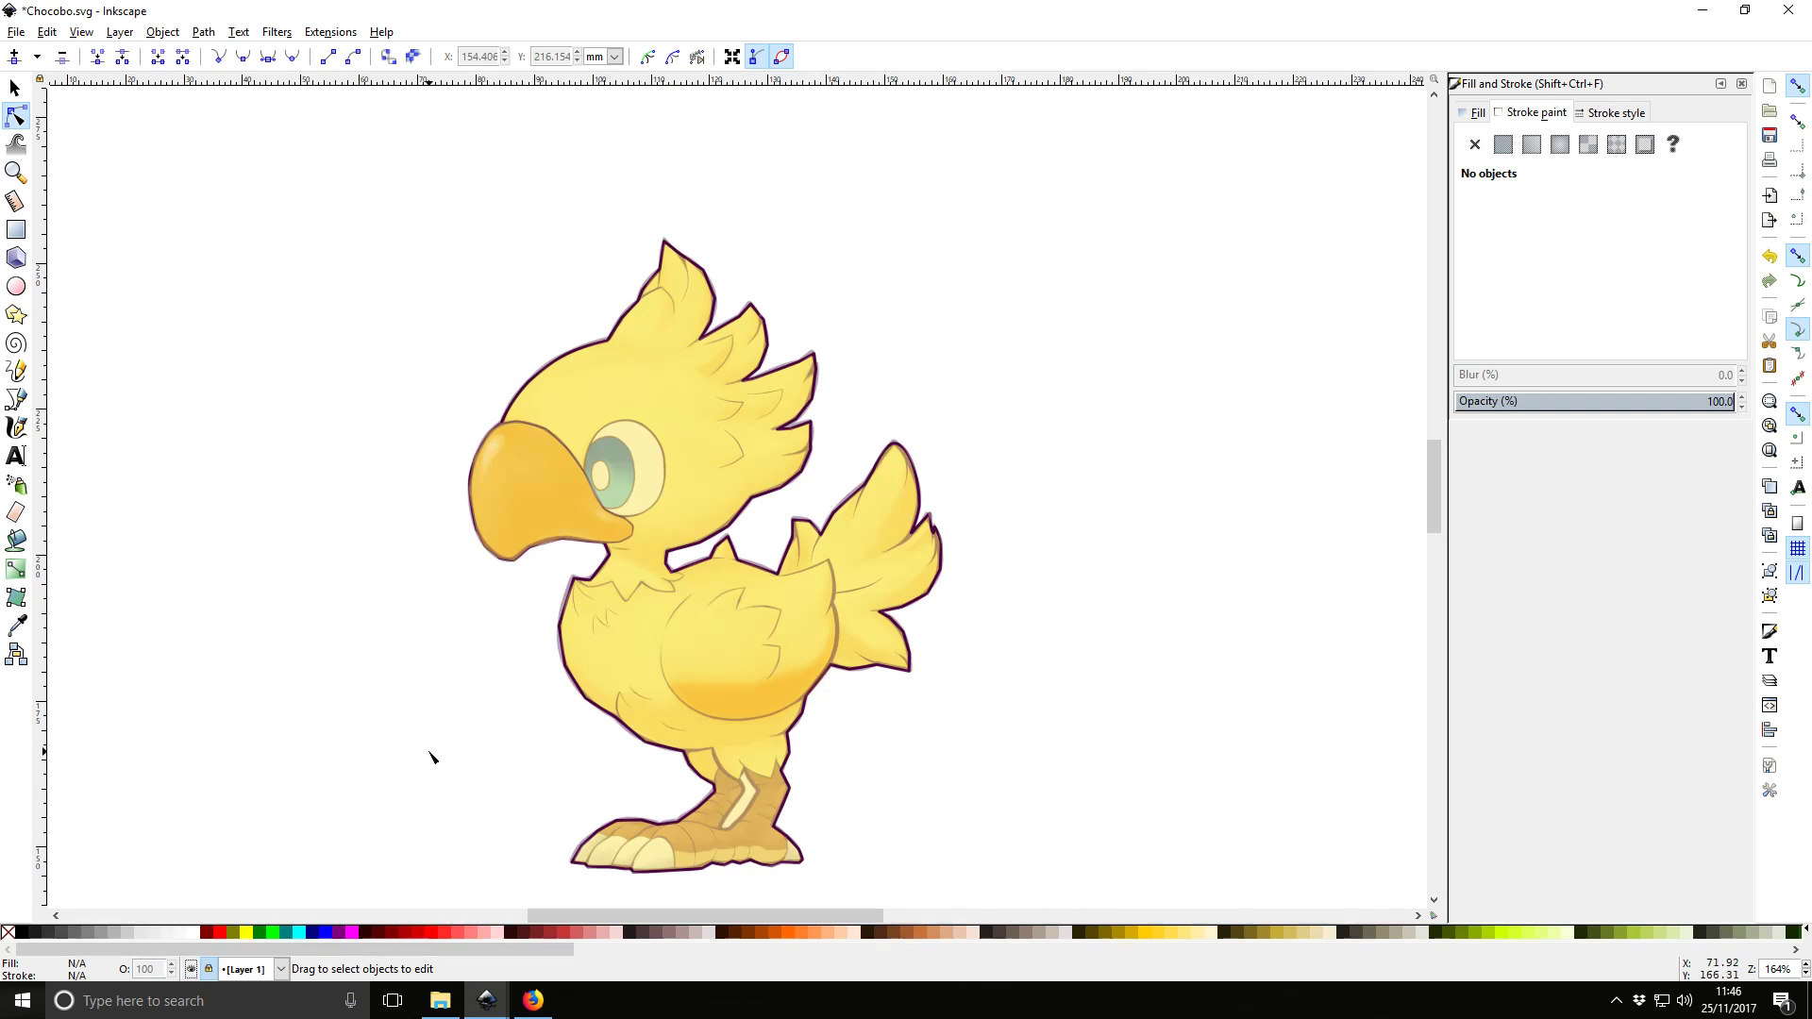
Clear the selection of the body path, return to Layer 1 and unlock it for editing
key(Tab)
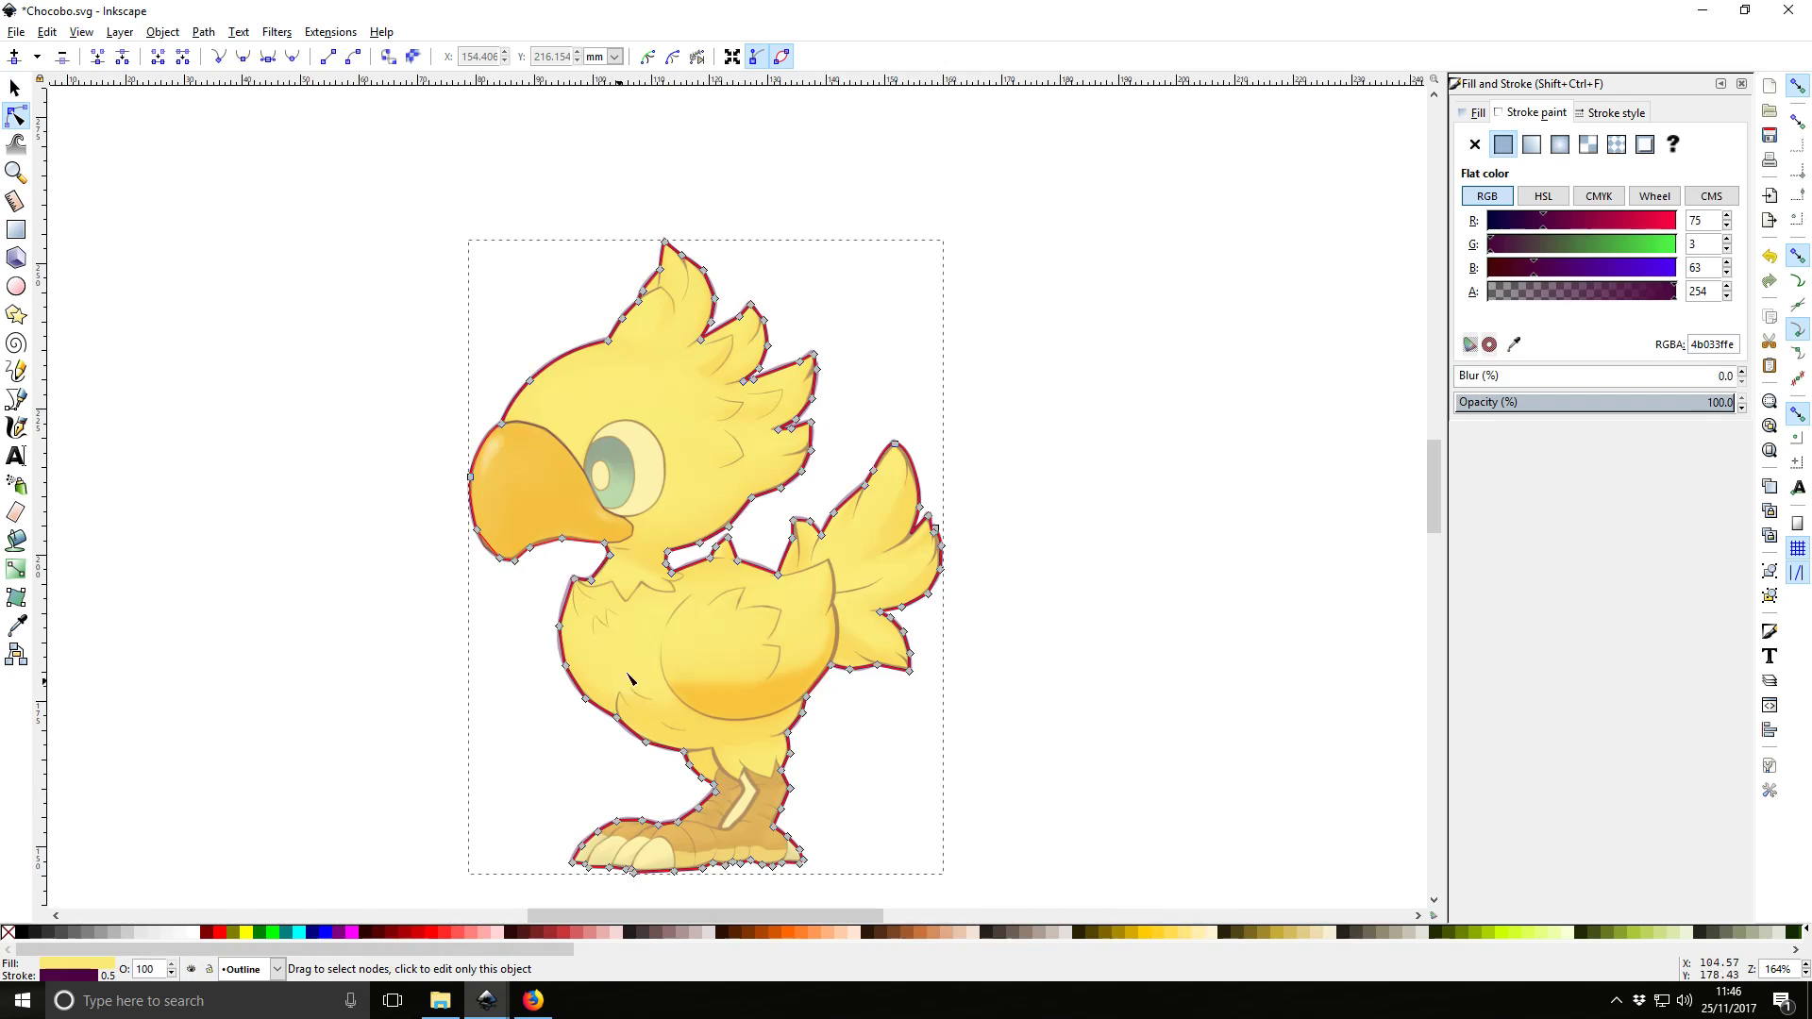
click(16, 88)
click(472, 608)
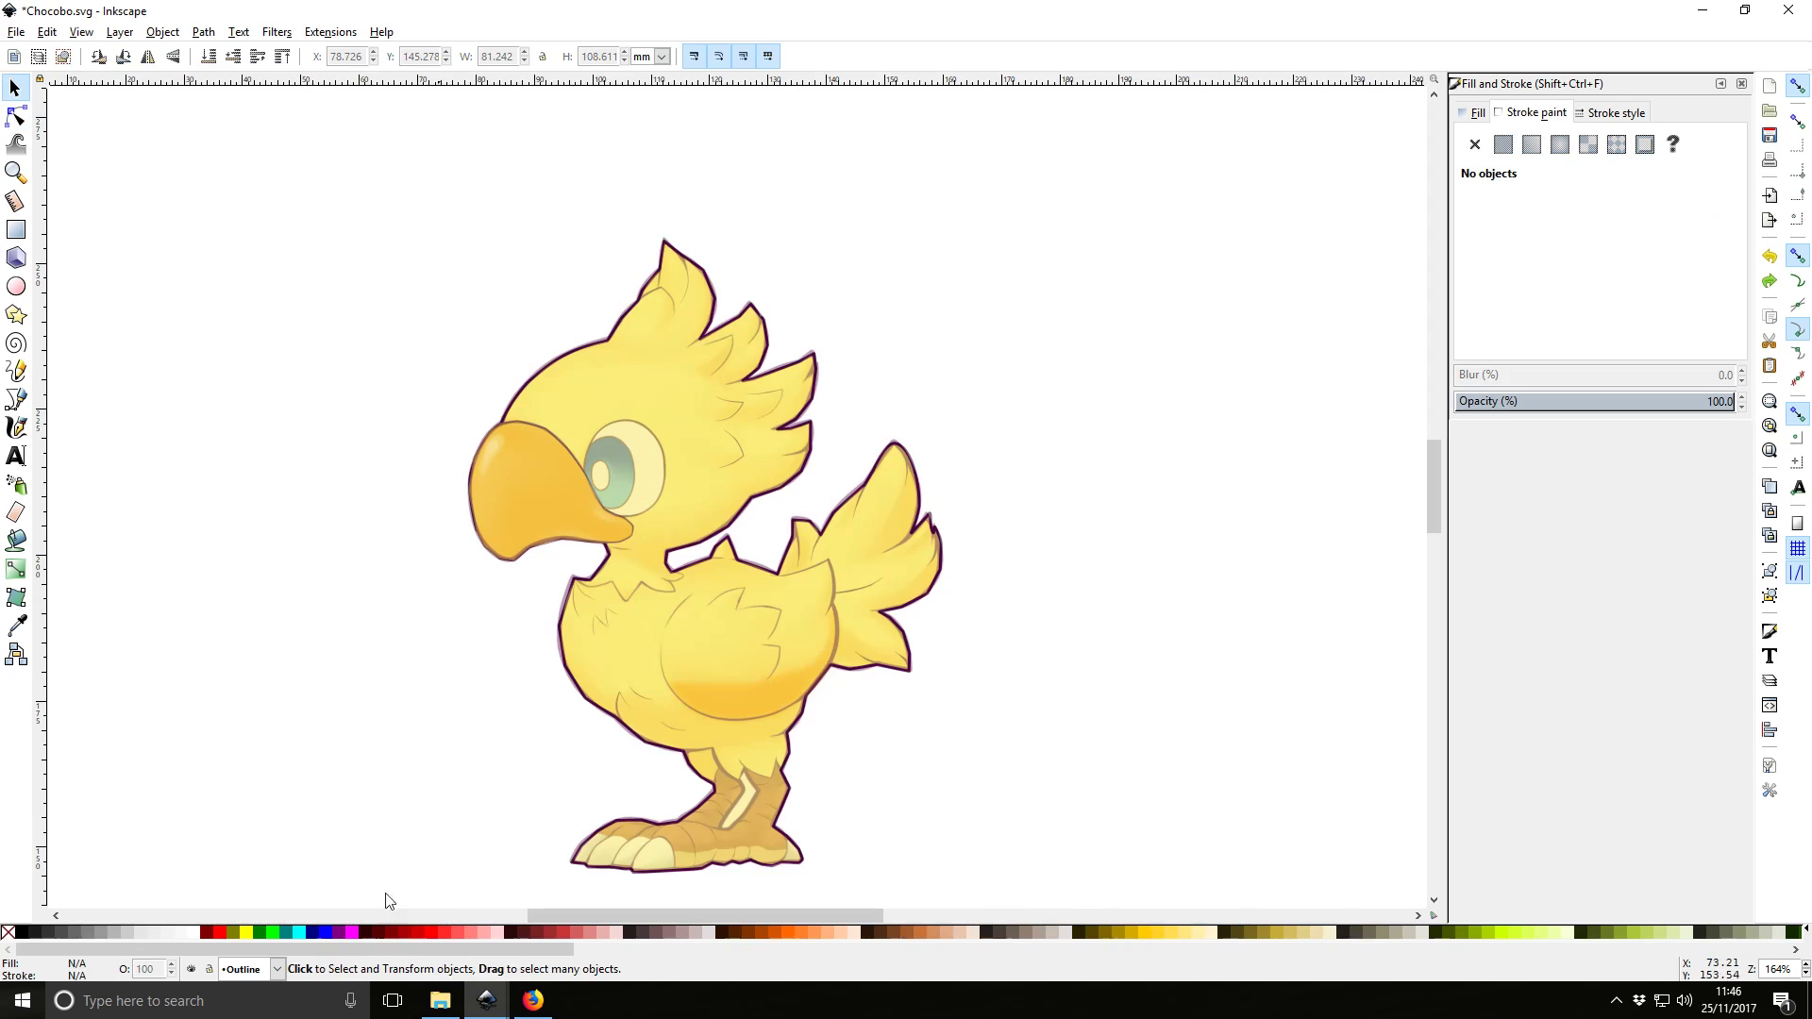
click(246, 970)
click(247, 917)
click(206, 973)
Delete the embedded reference image from Layer 1 and save the document
click(651, 658)
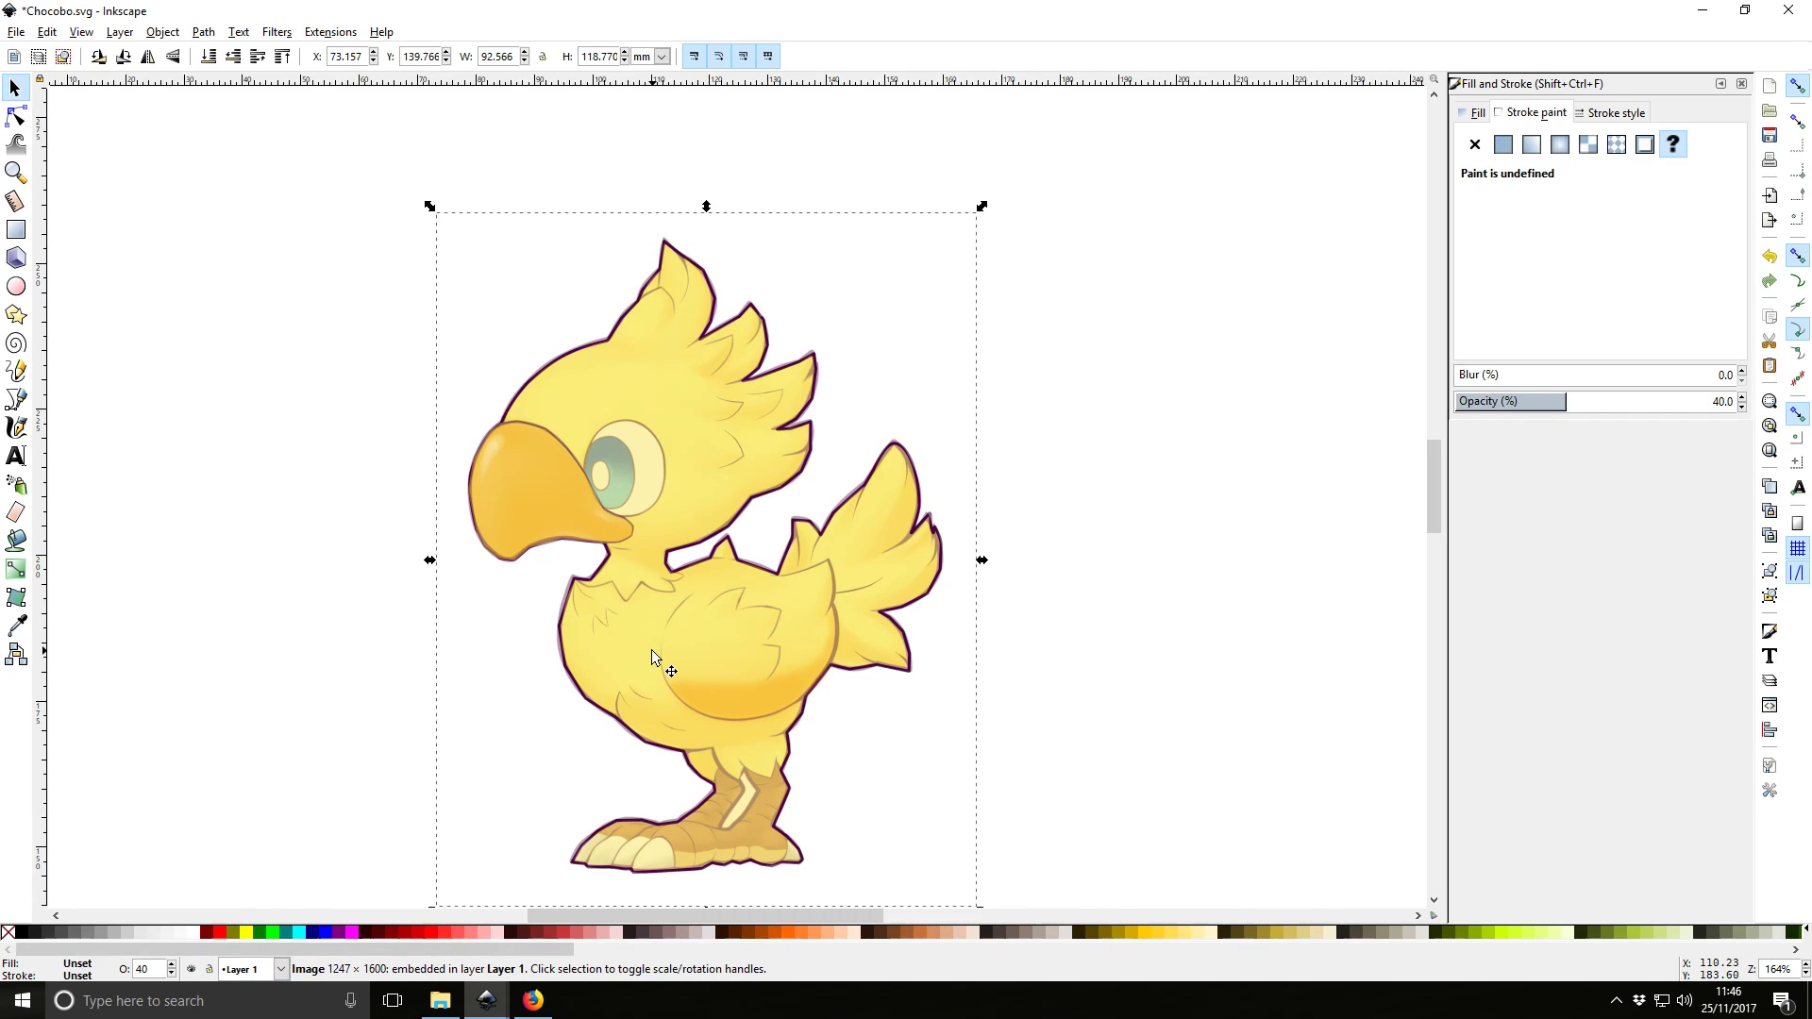
key(Delete)
key(ctrl+s)
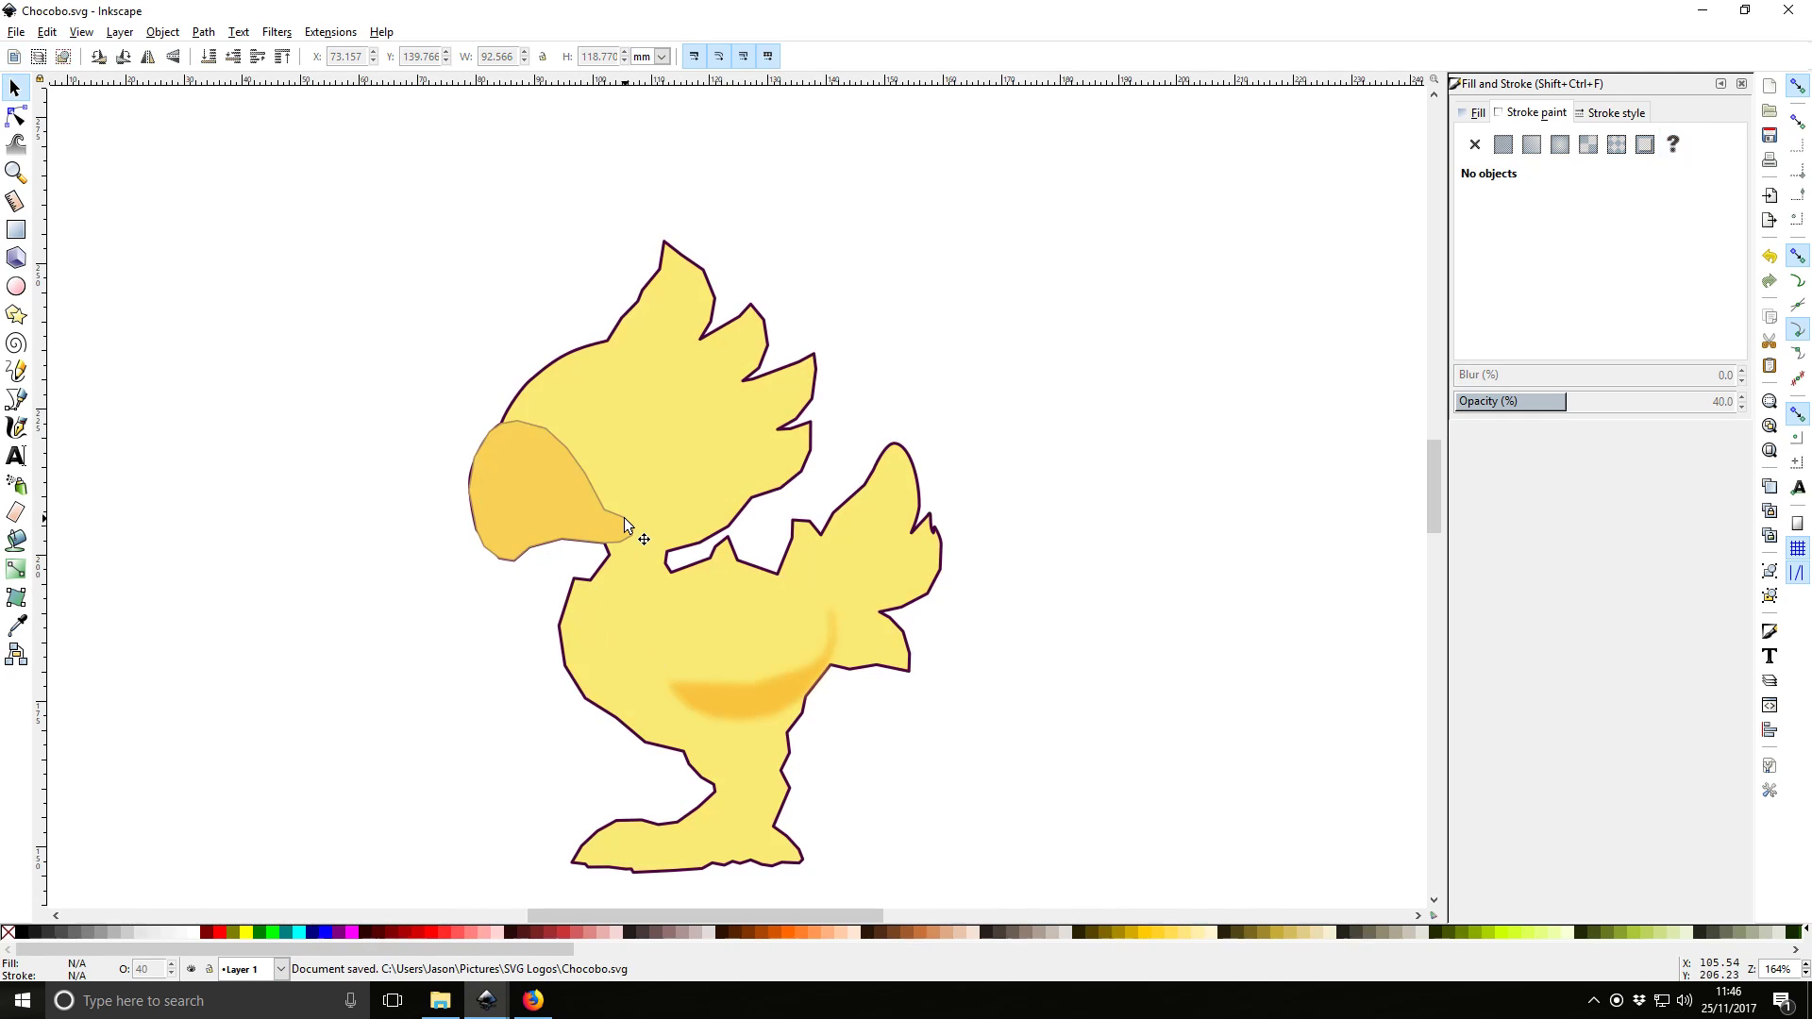
Switch to File Explorer and check the exact file size of the Chocobo SVG in its properties
click(440, 1000)
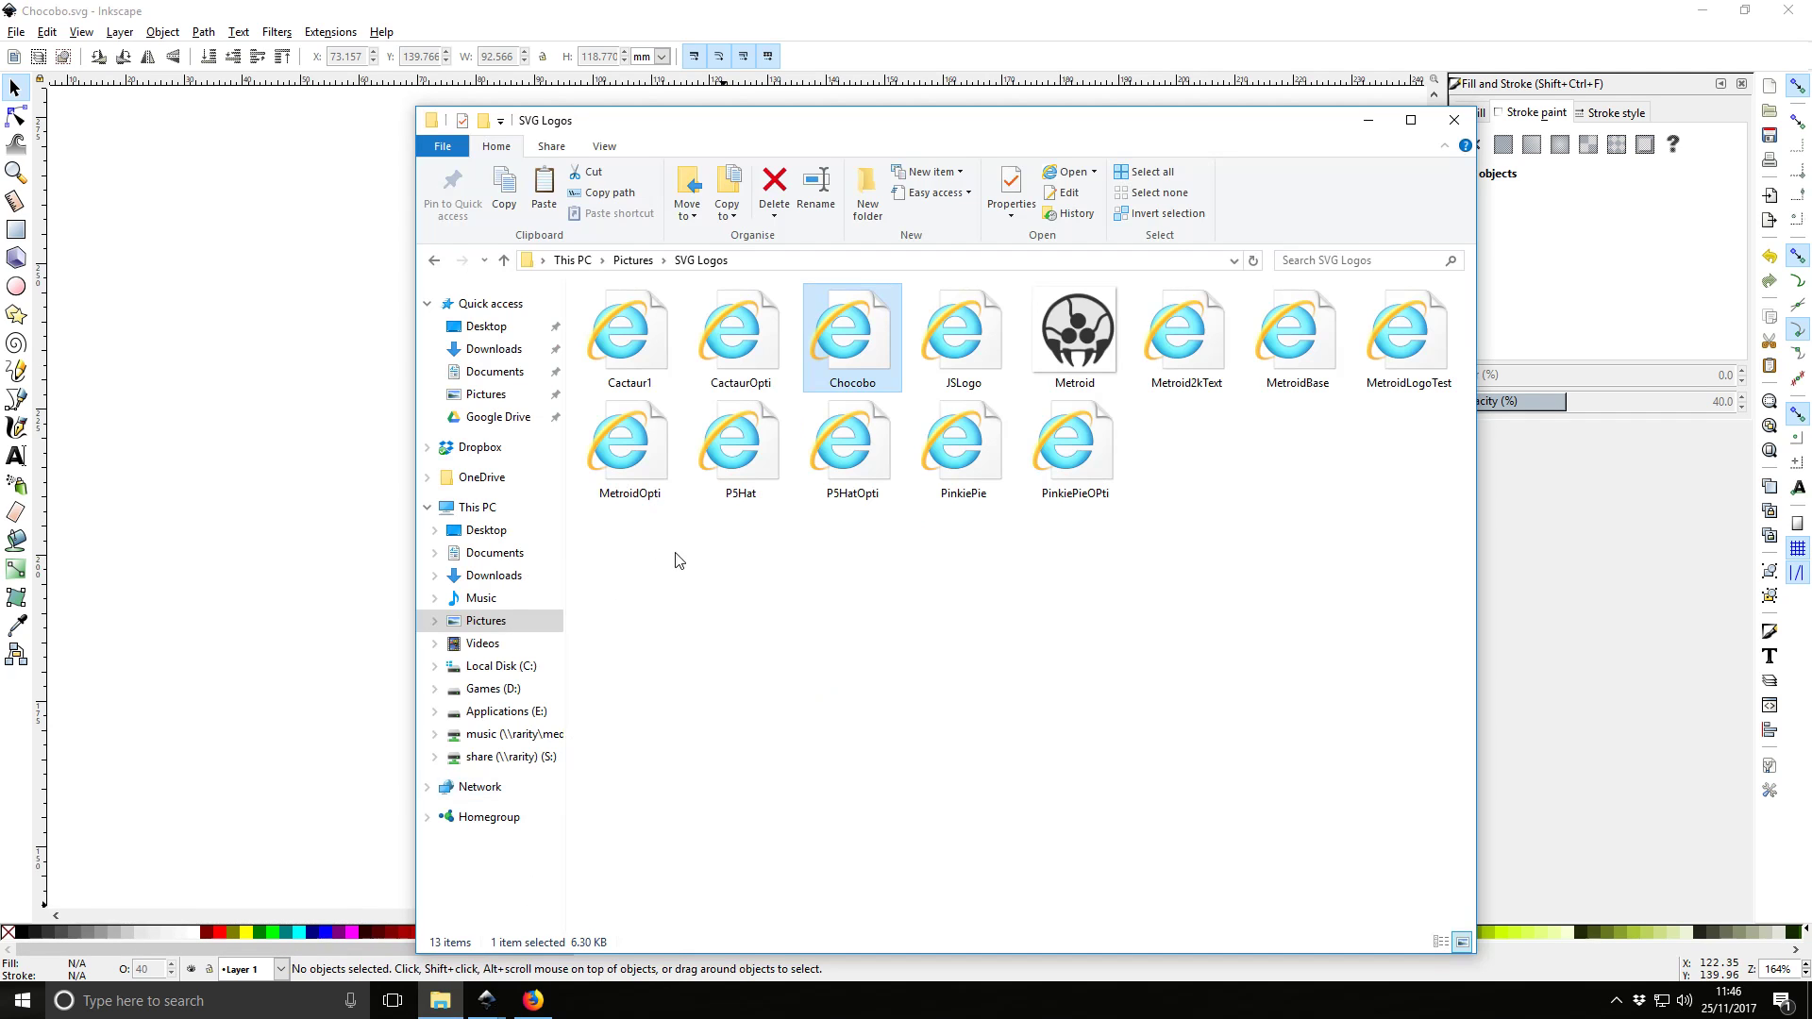
right_click(837, 356)
click(722, 822)
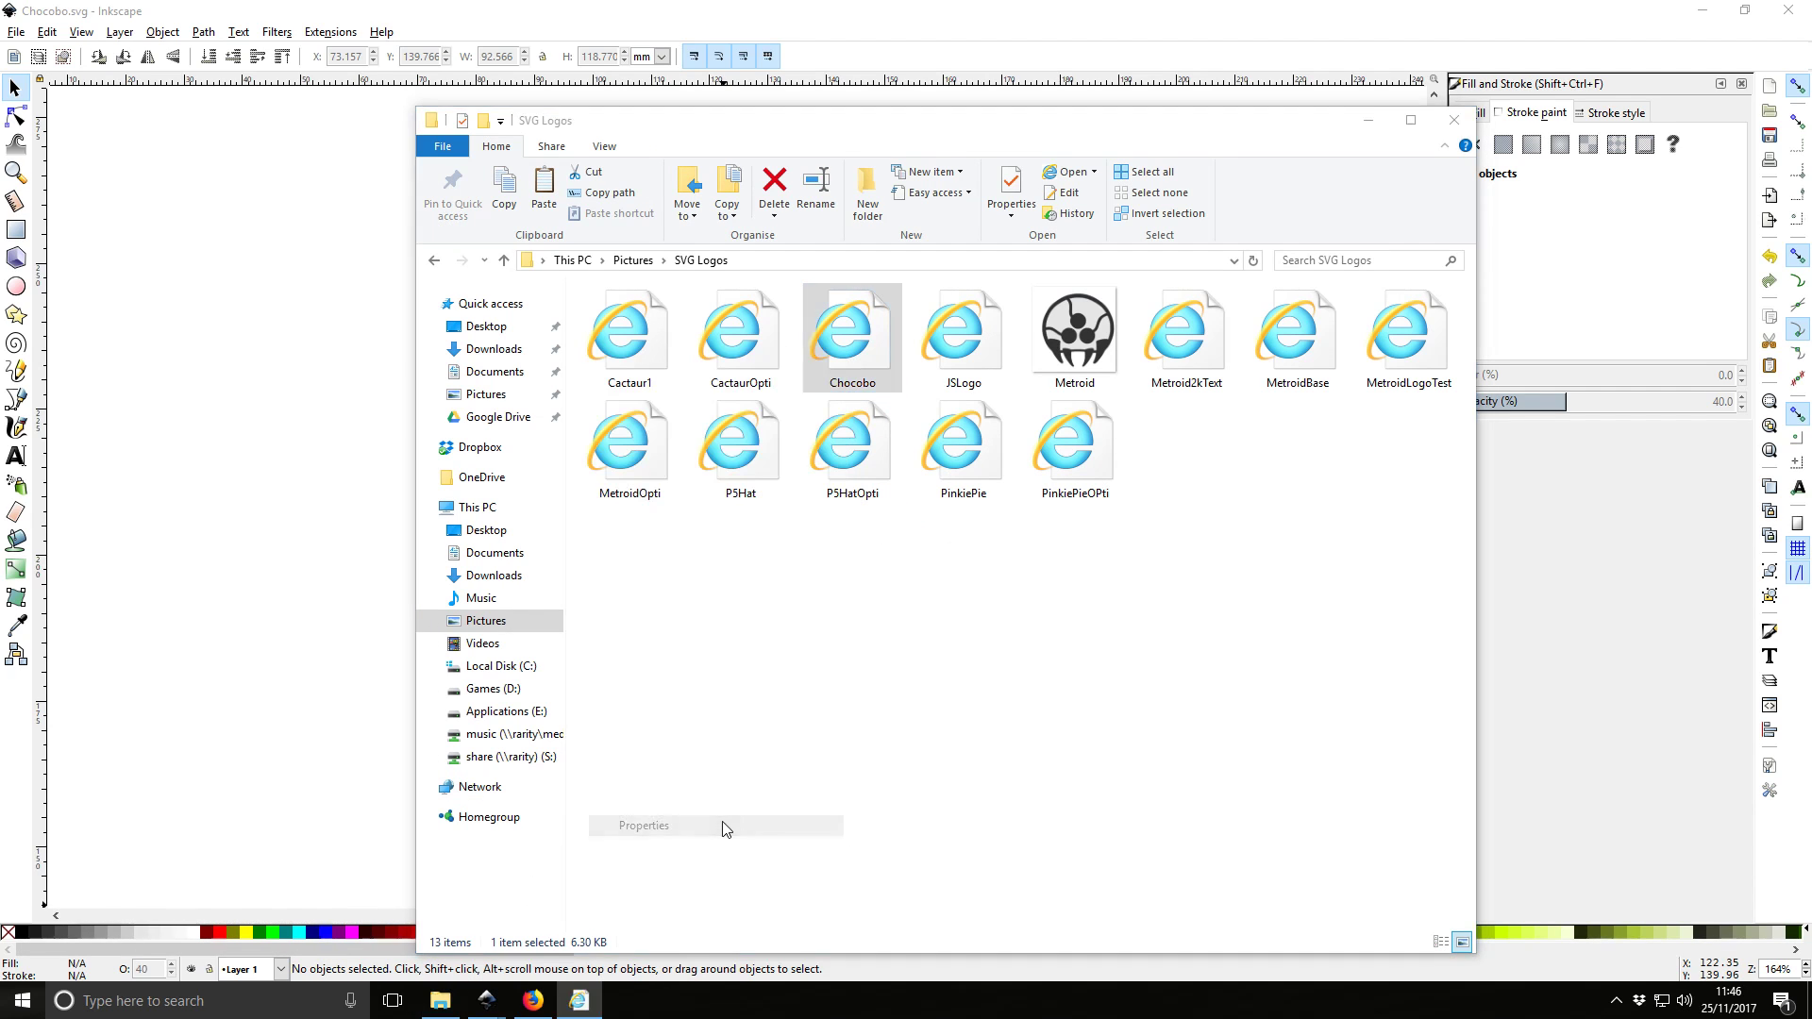
drag(955, 563, 1039, 563)
click(1078, 567)
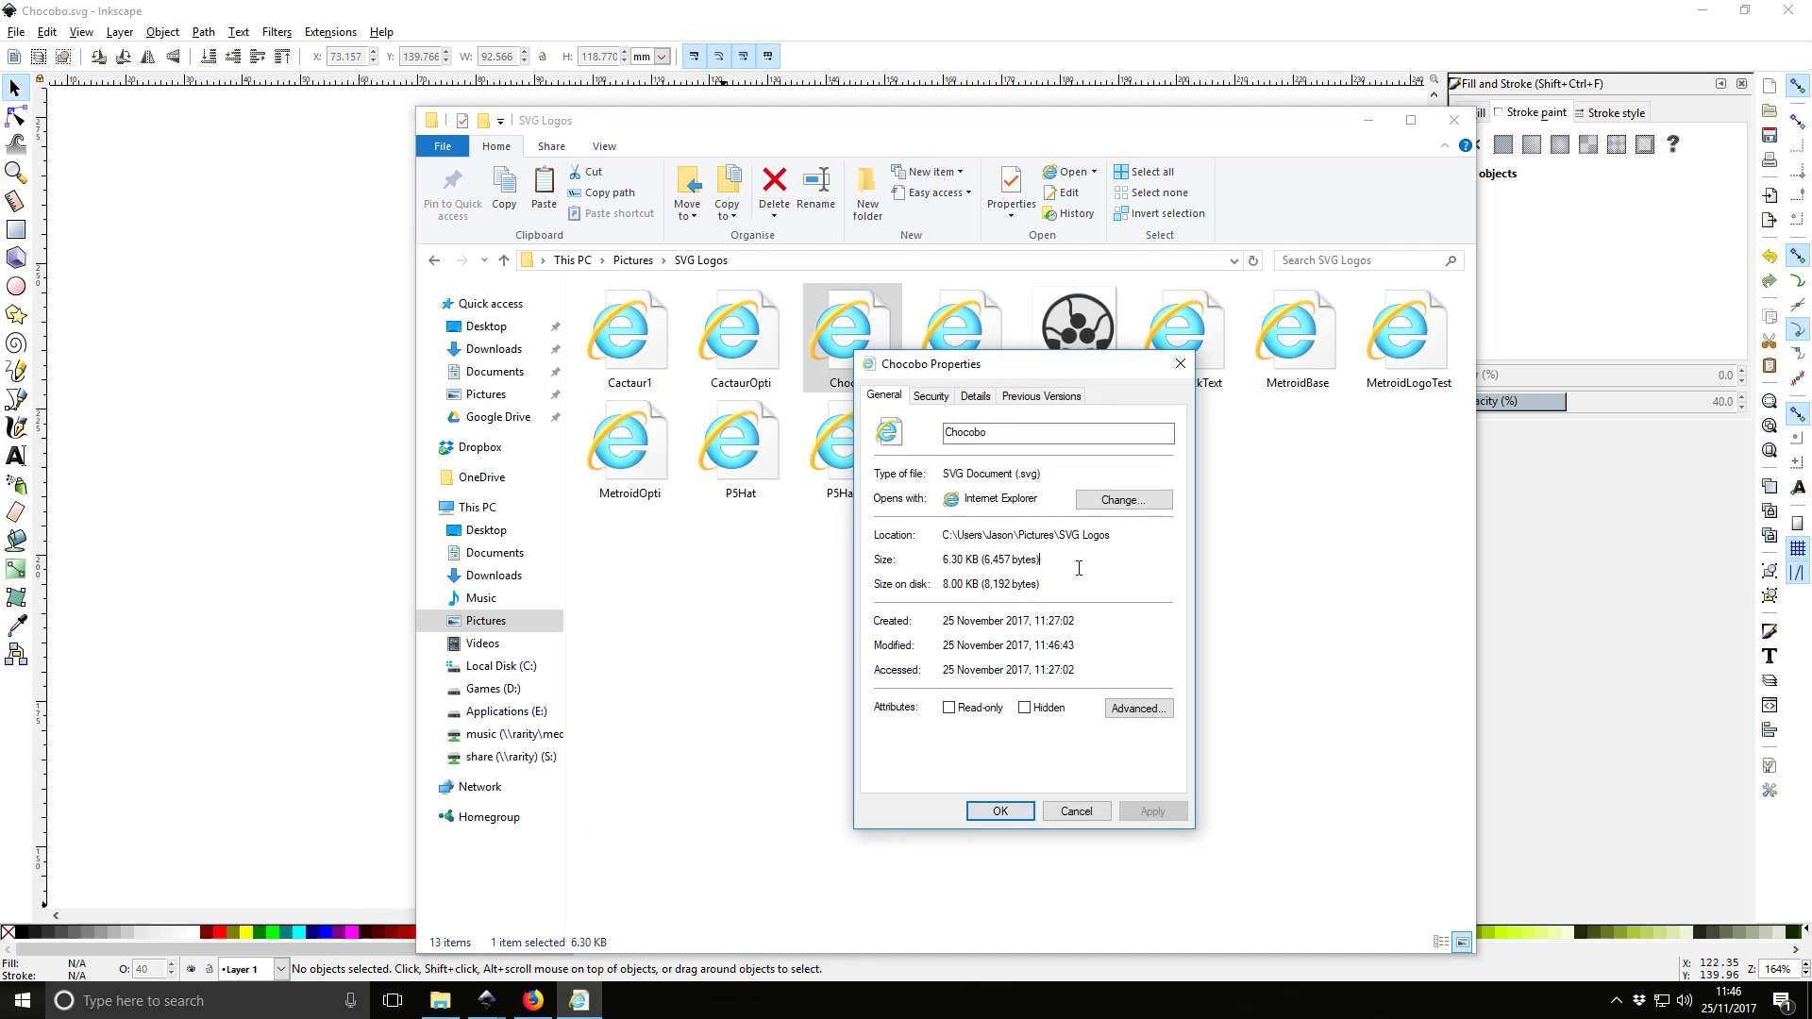
click(1070, 810)
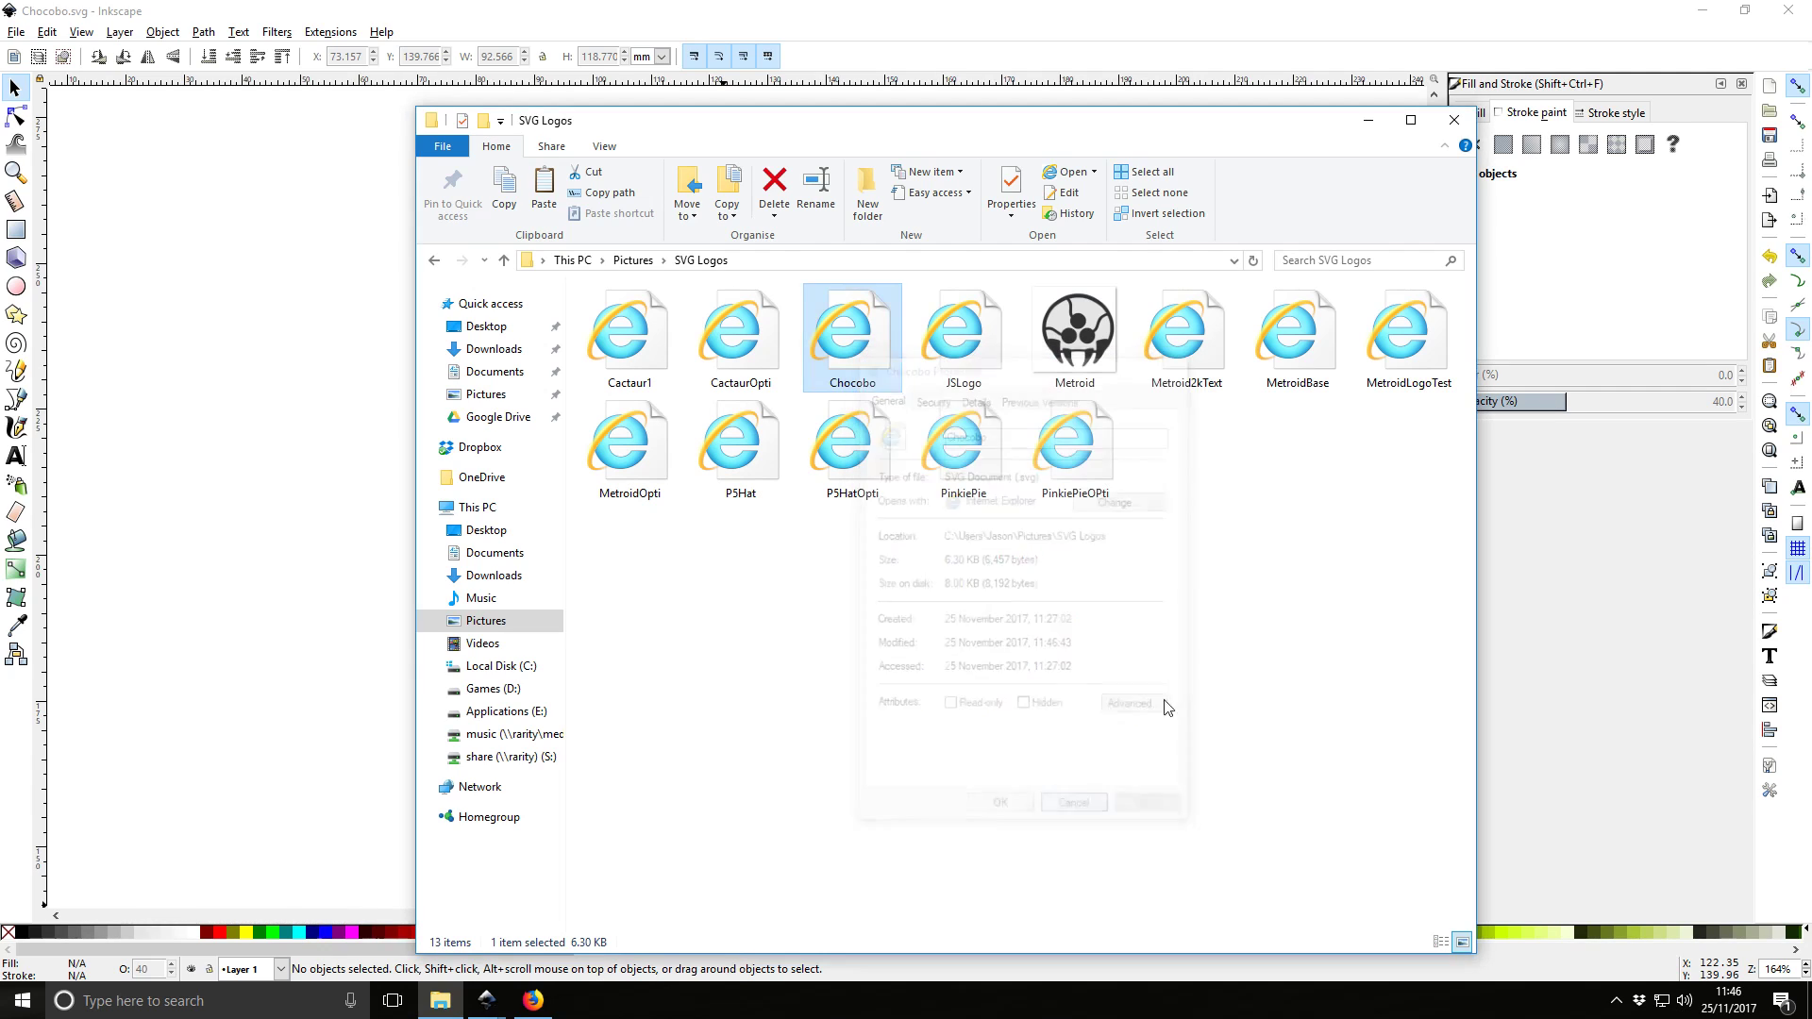
Return to Inkscape and save a copy as ChocoboOpti in the Optimized SVG format
click(289, 393)
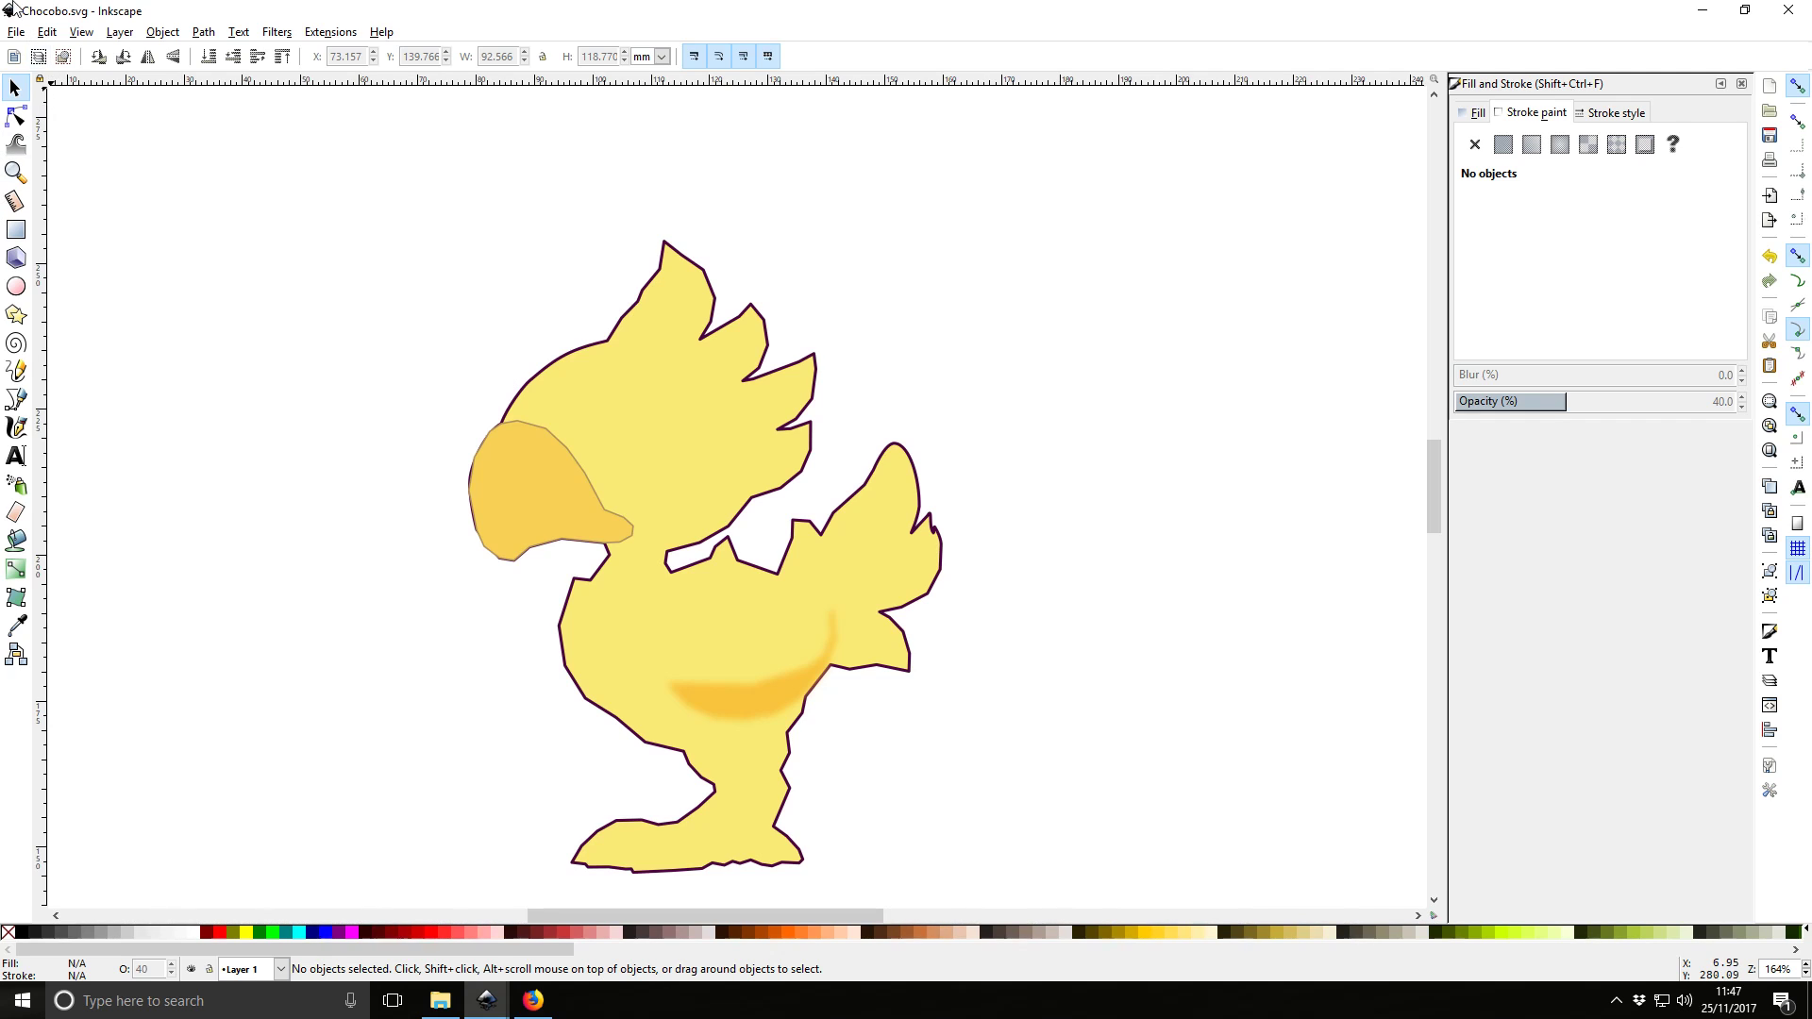
click(14, 34)
click(77, 172)
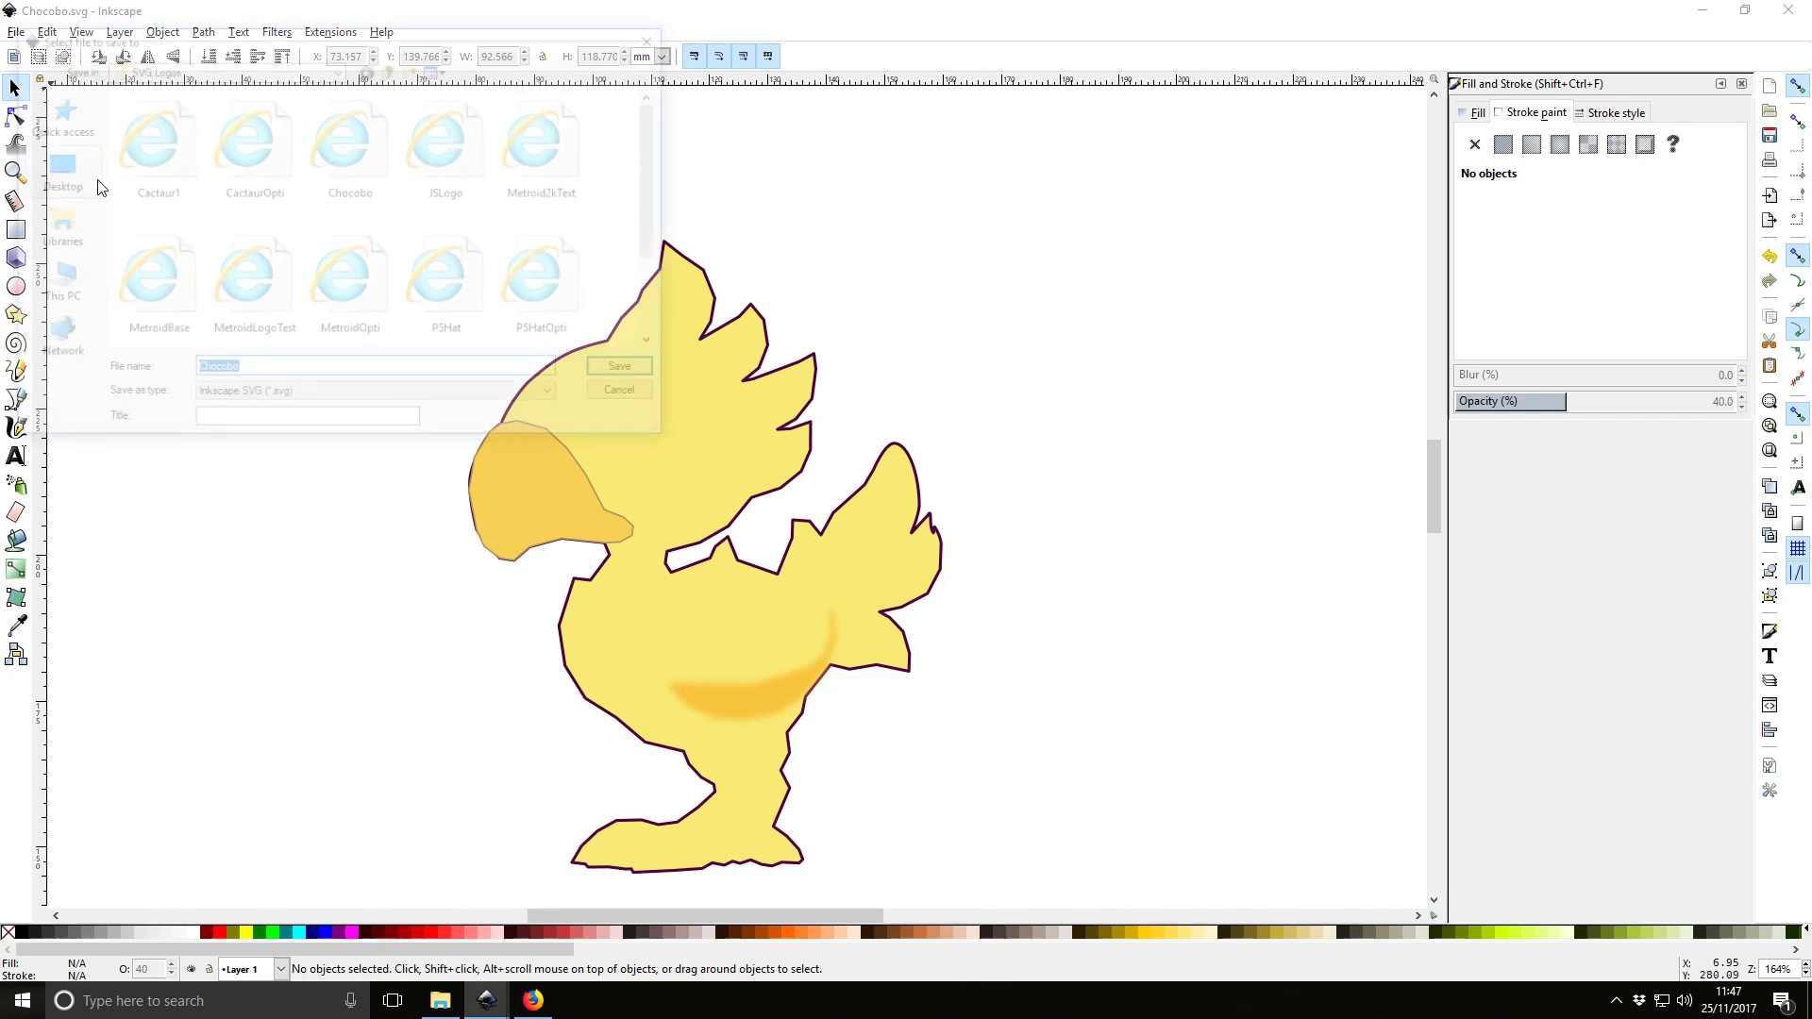
click(278, 398)
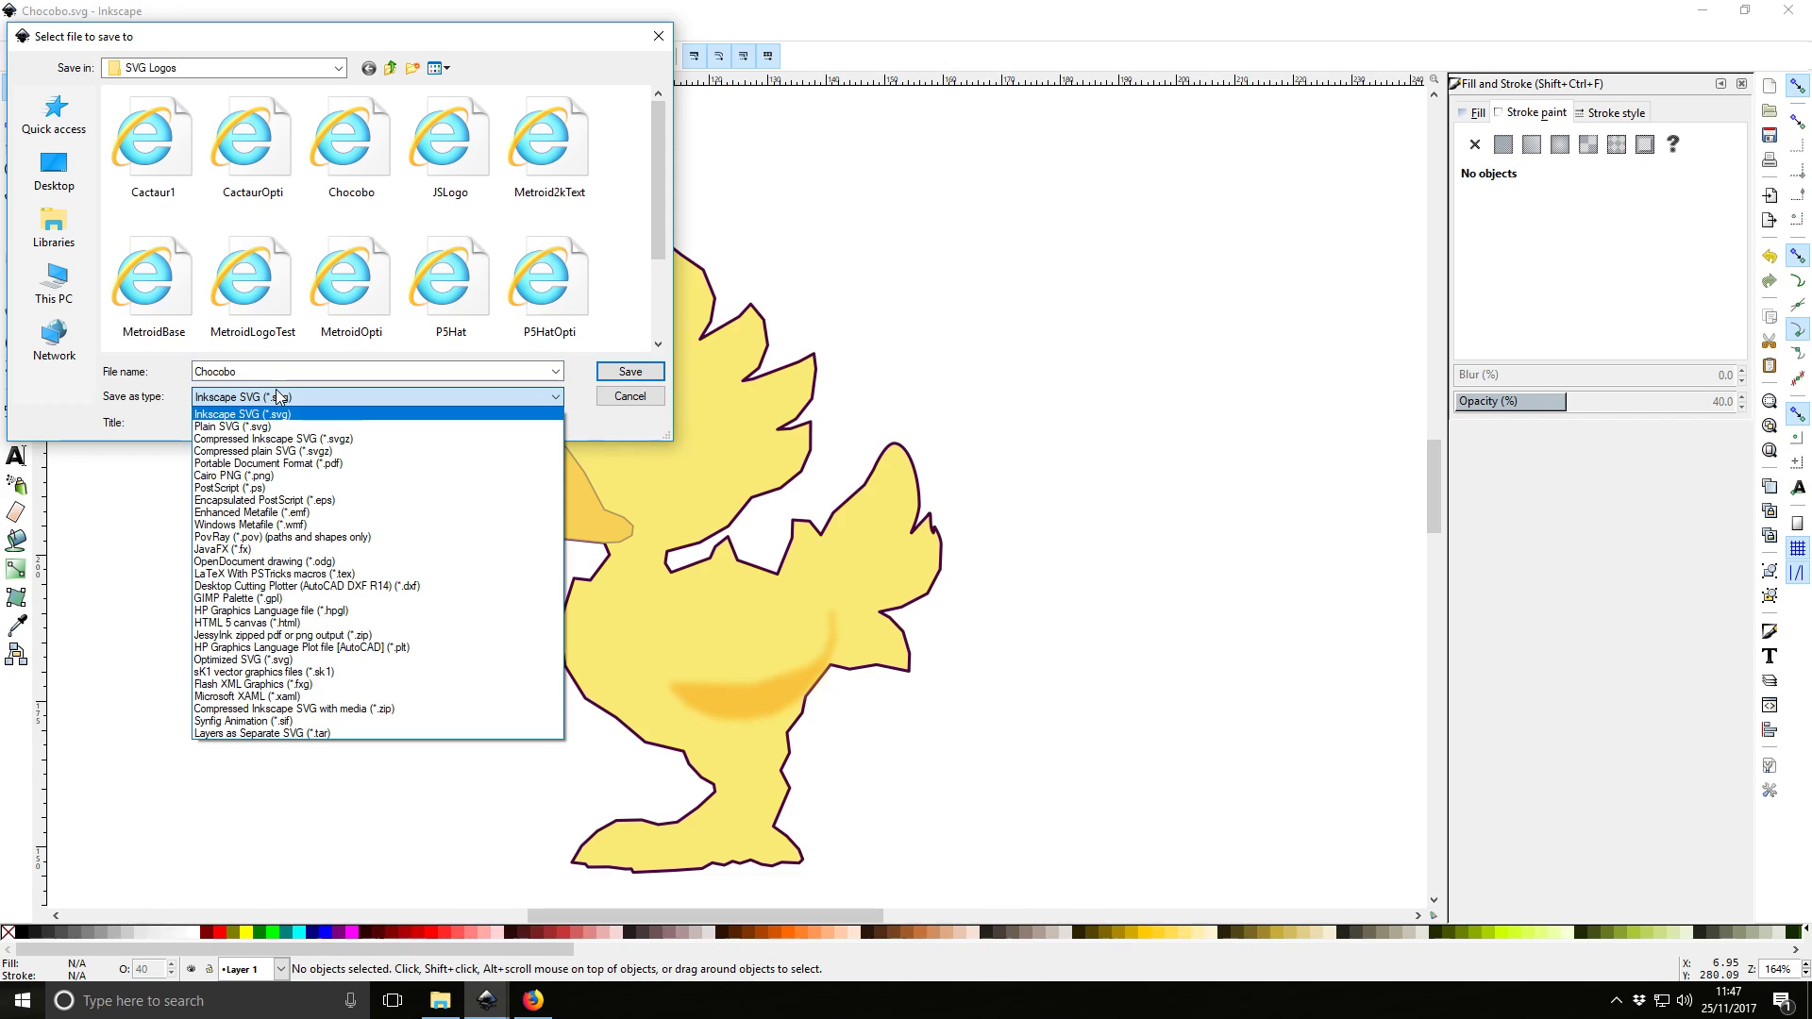
key(o)
key(o)
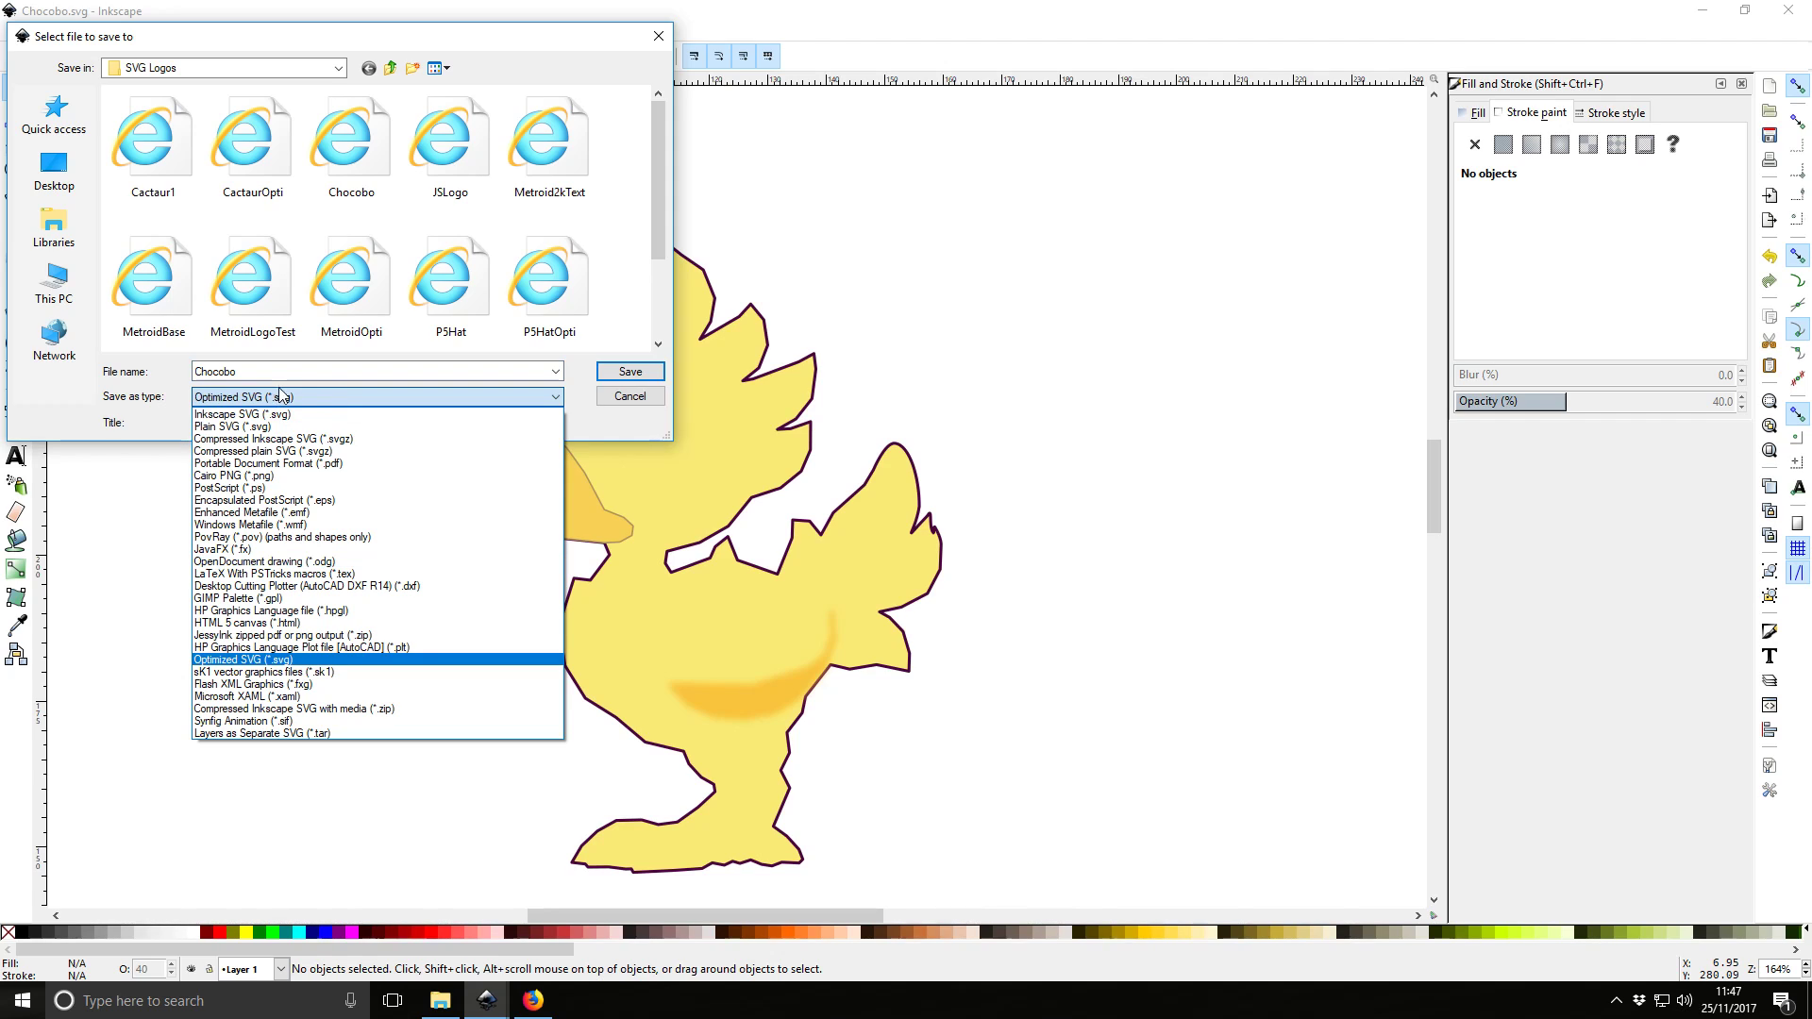
key(Return)
click(312, 370)
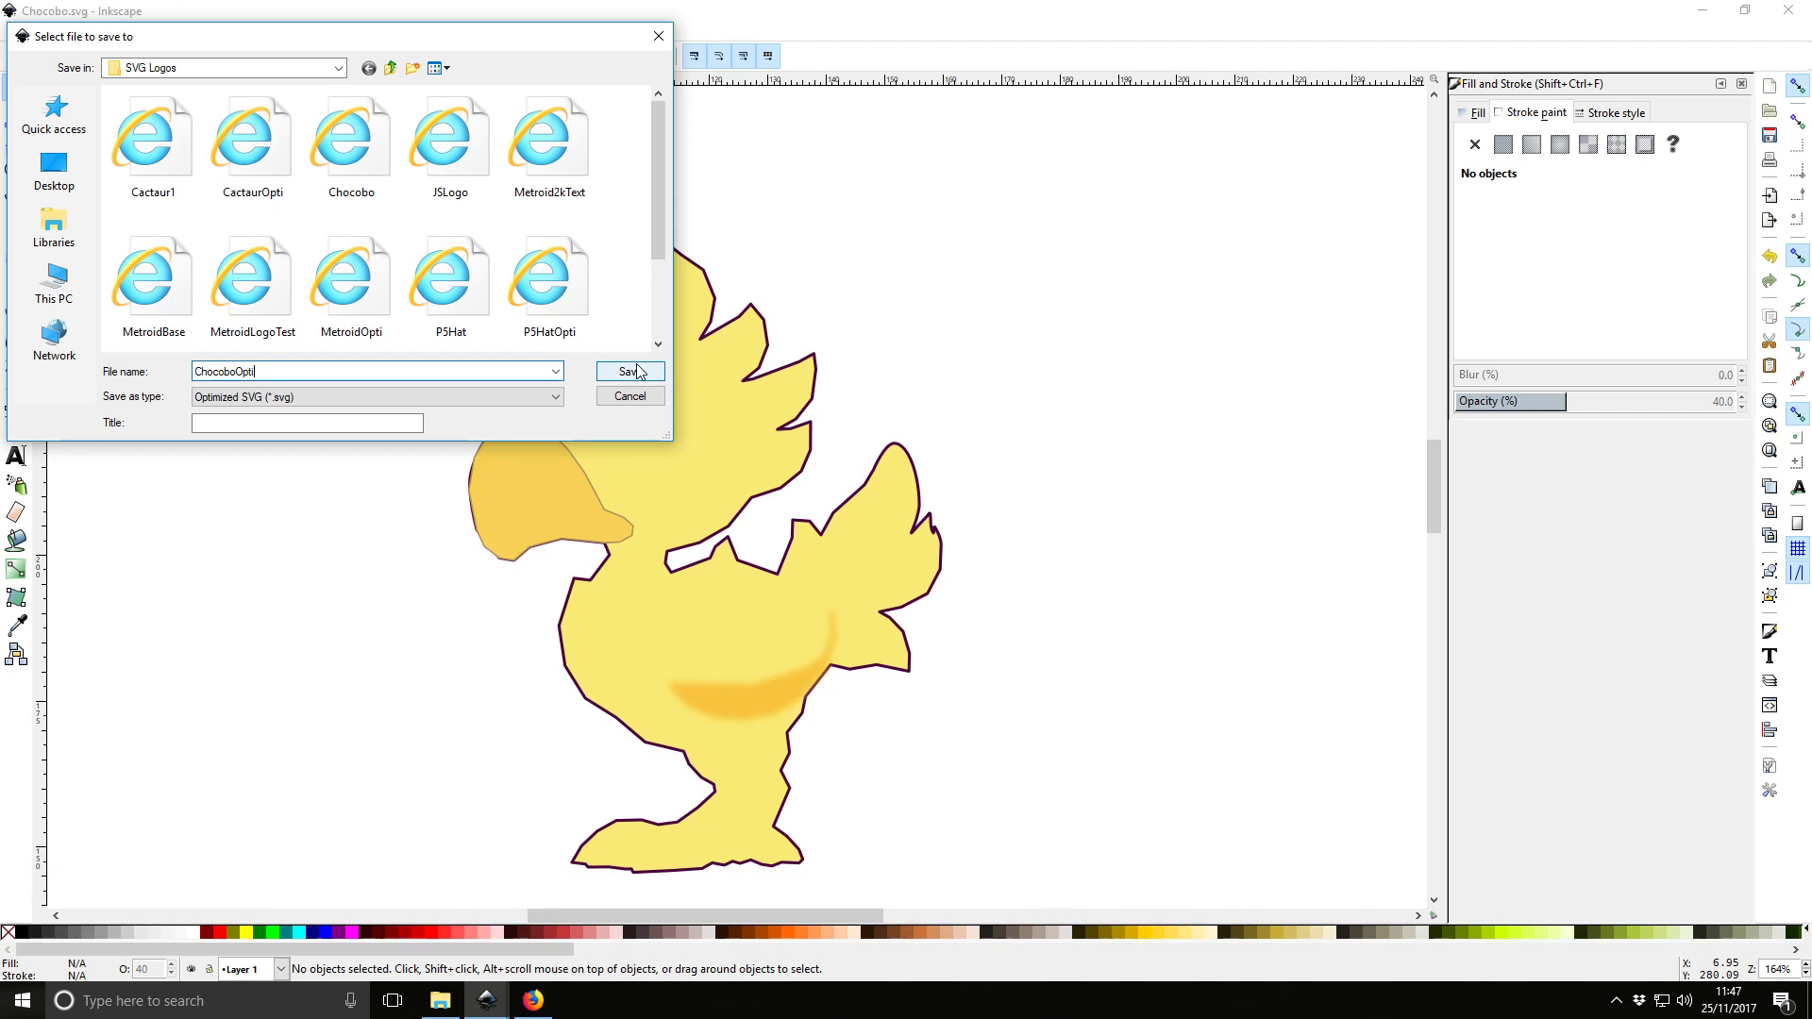
click(640, 371)
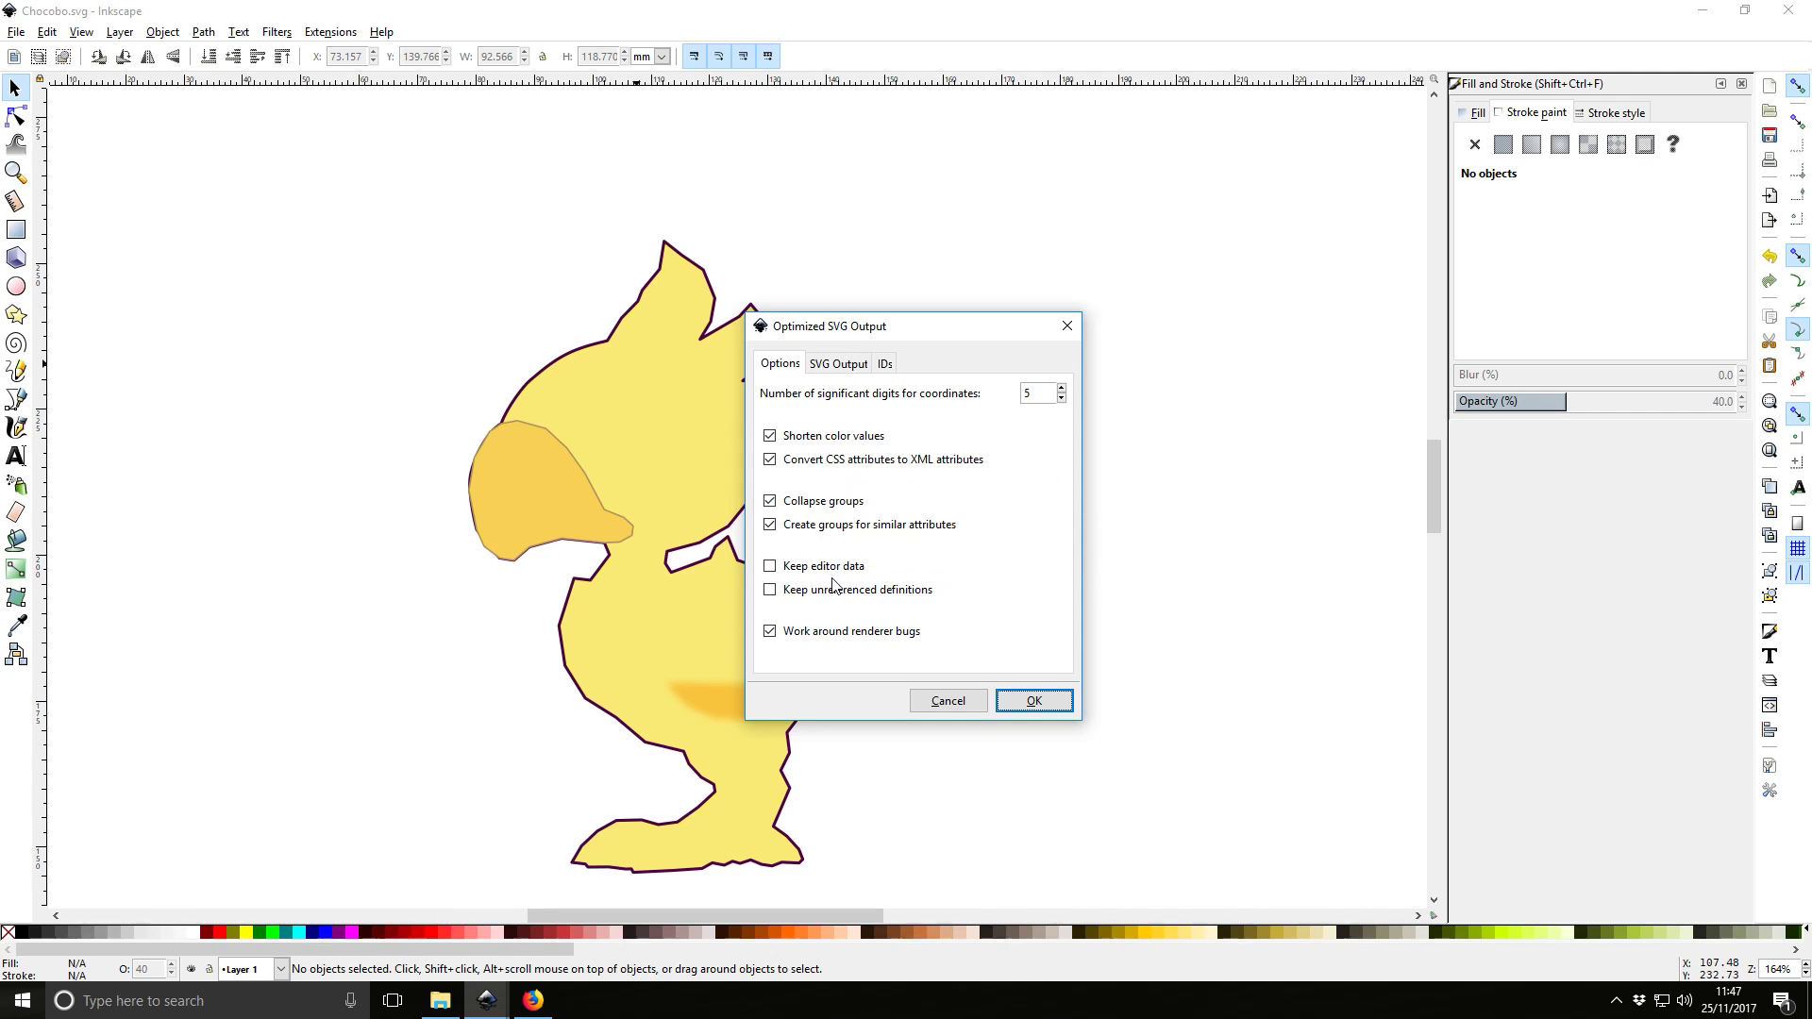
Set the optimized SVG output to remove comments and metadata, and complete the export
click(836, 364)
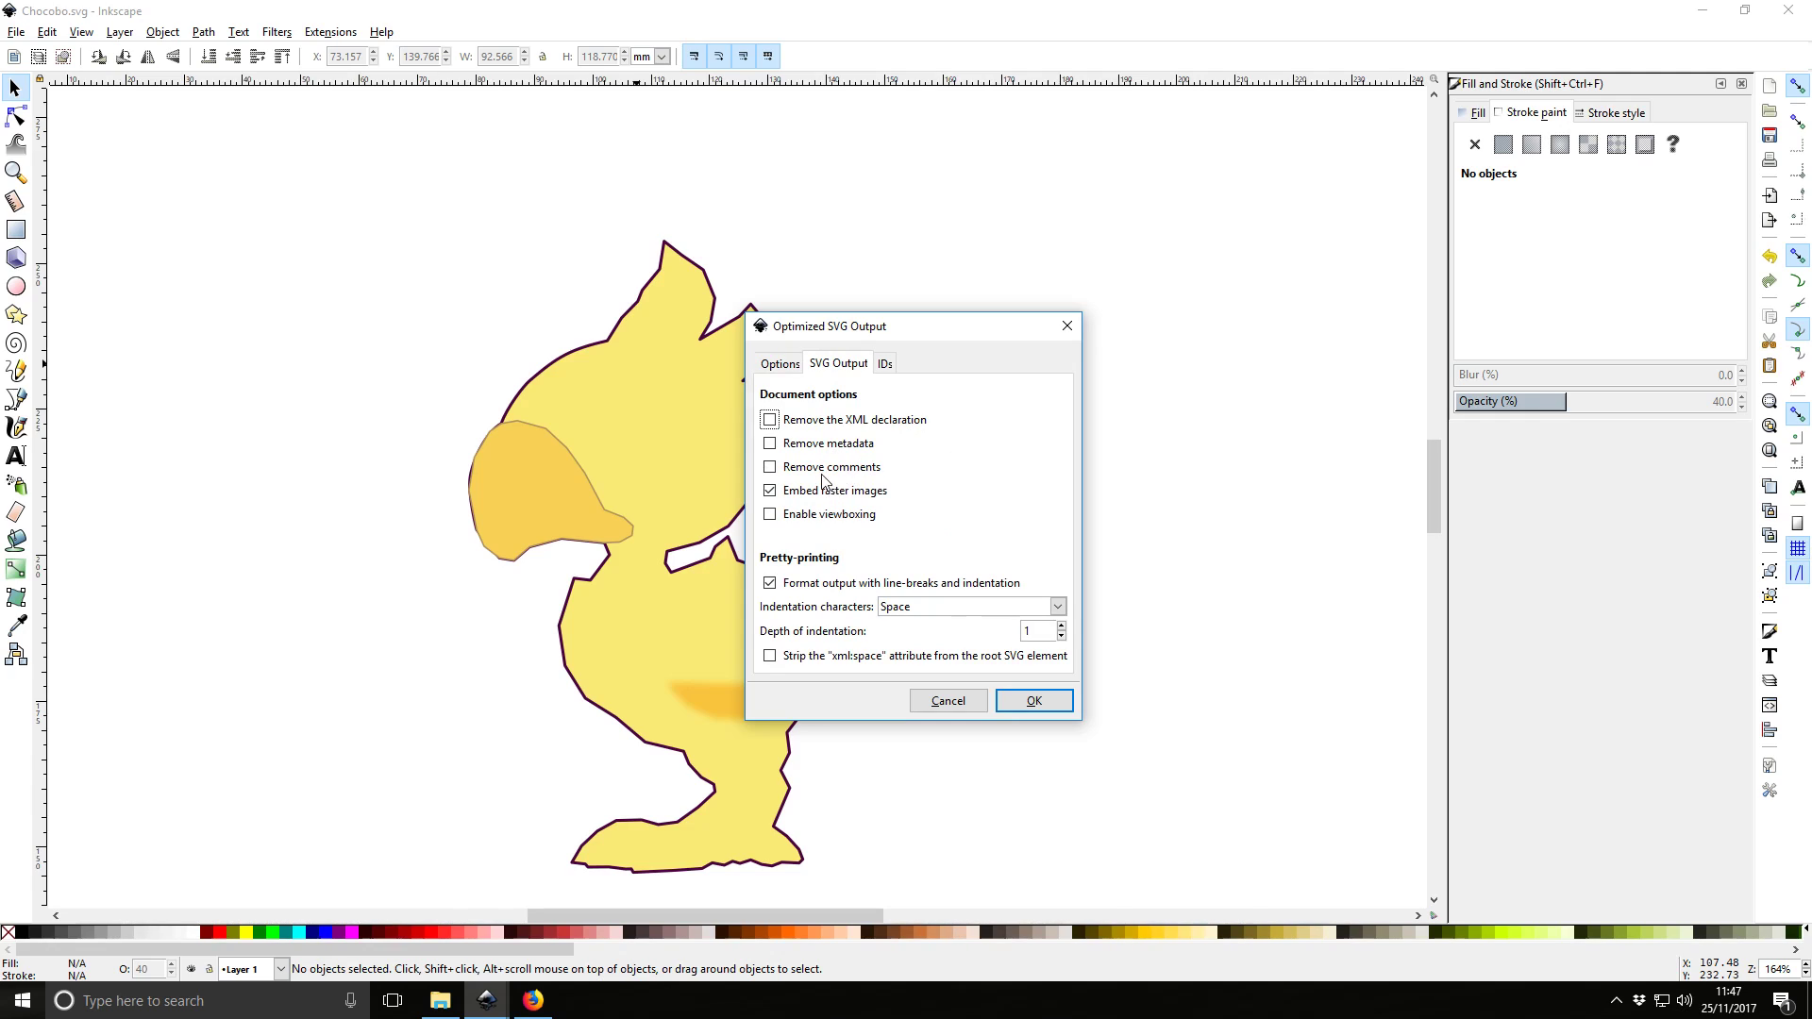
click(771, 469)
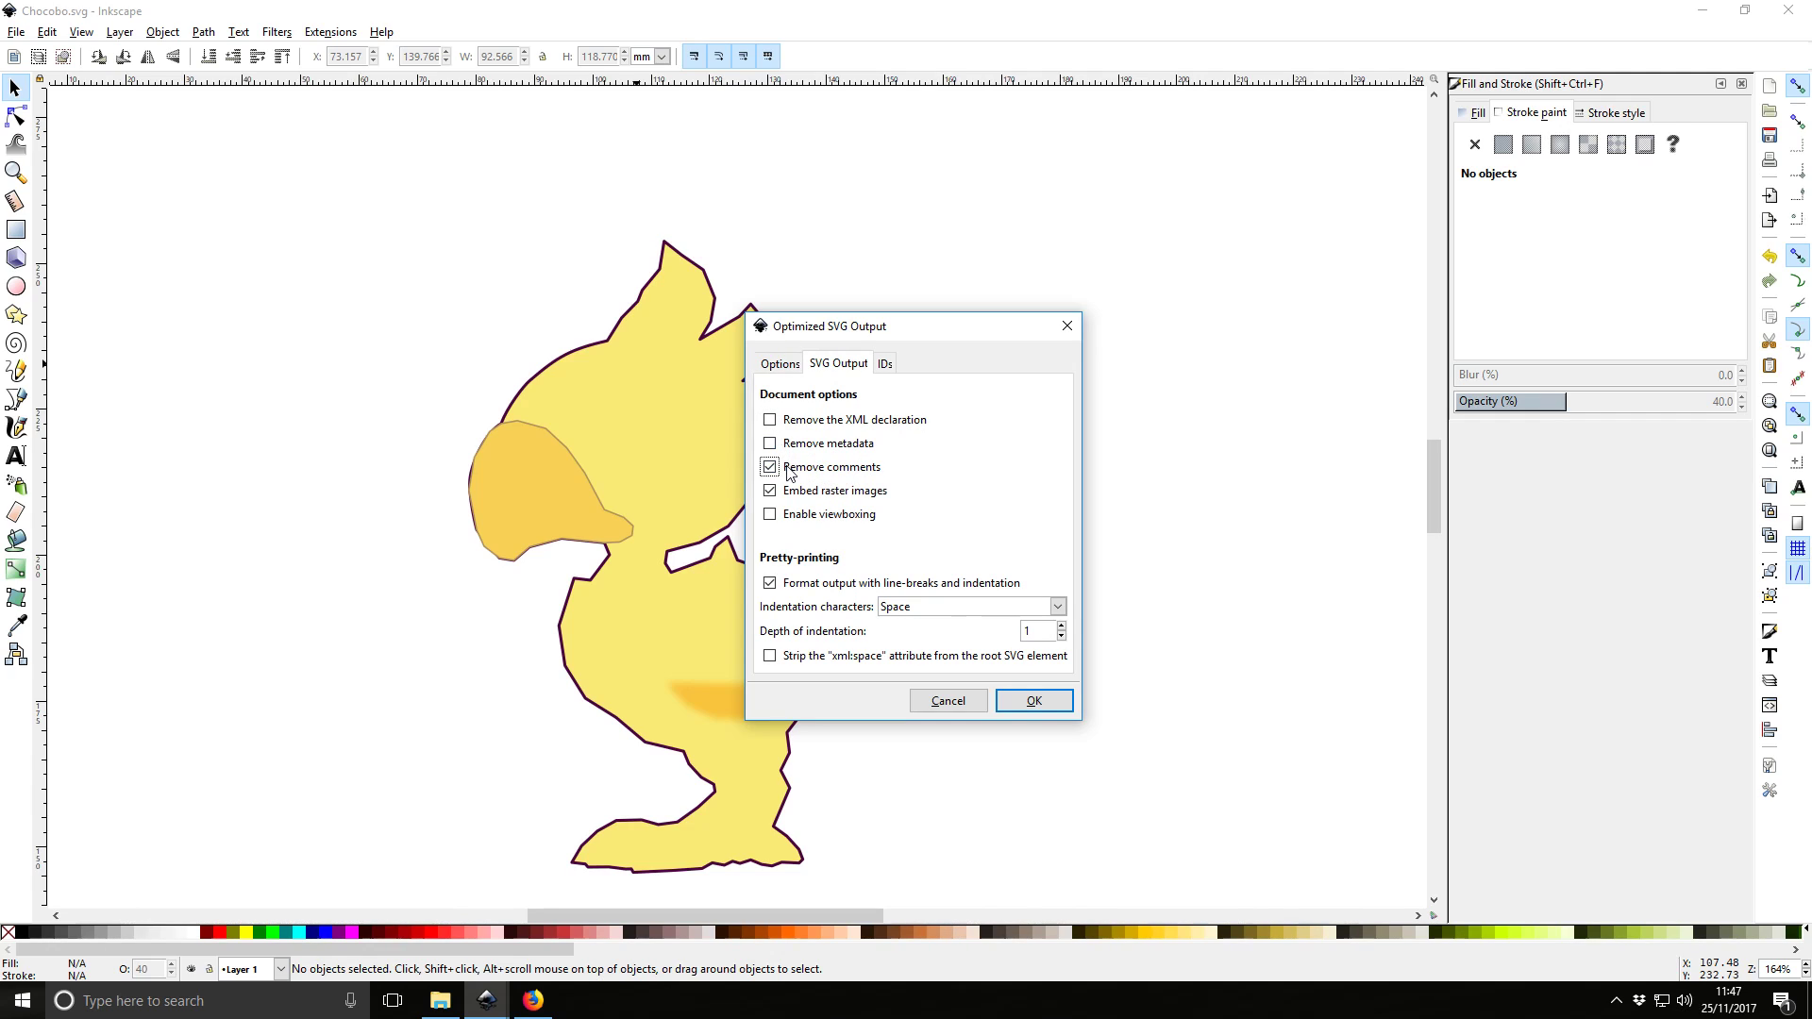
click(771, 442)
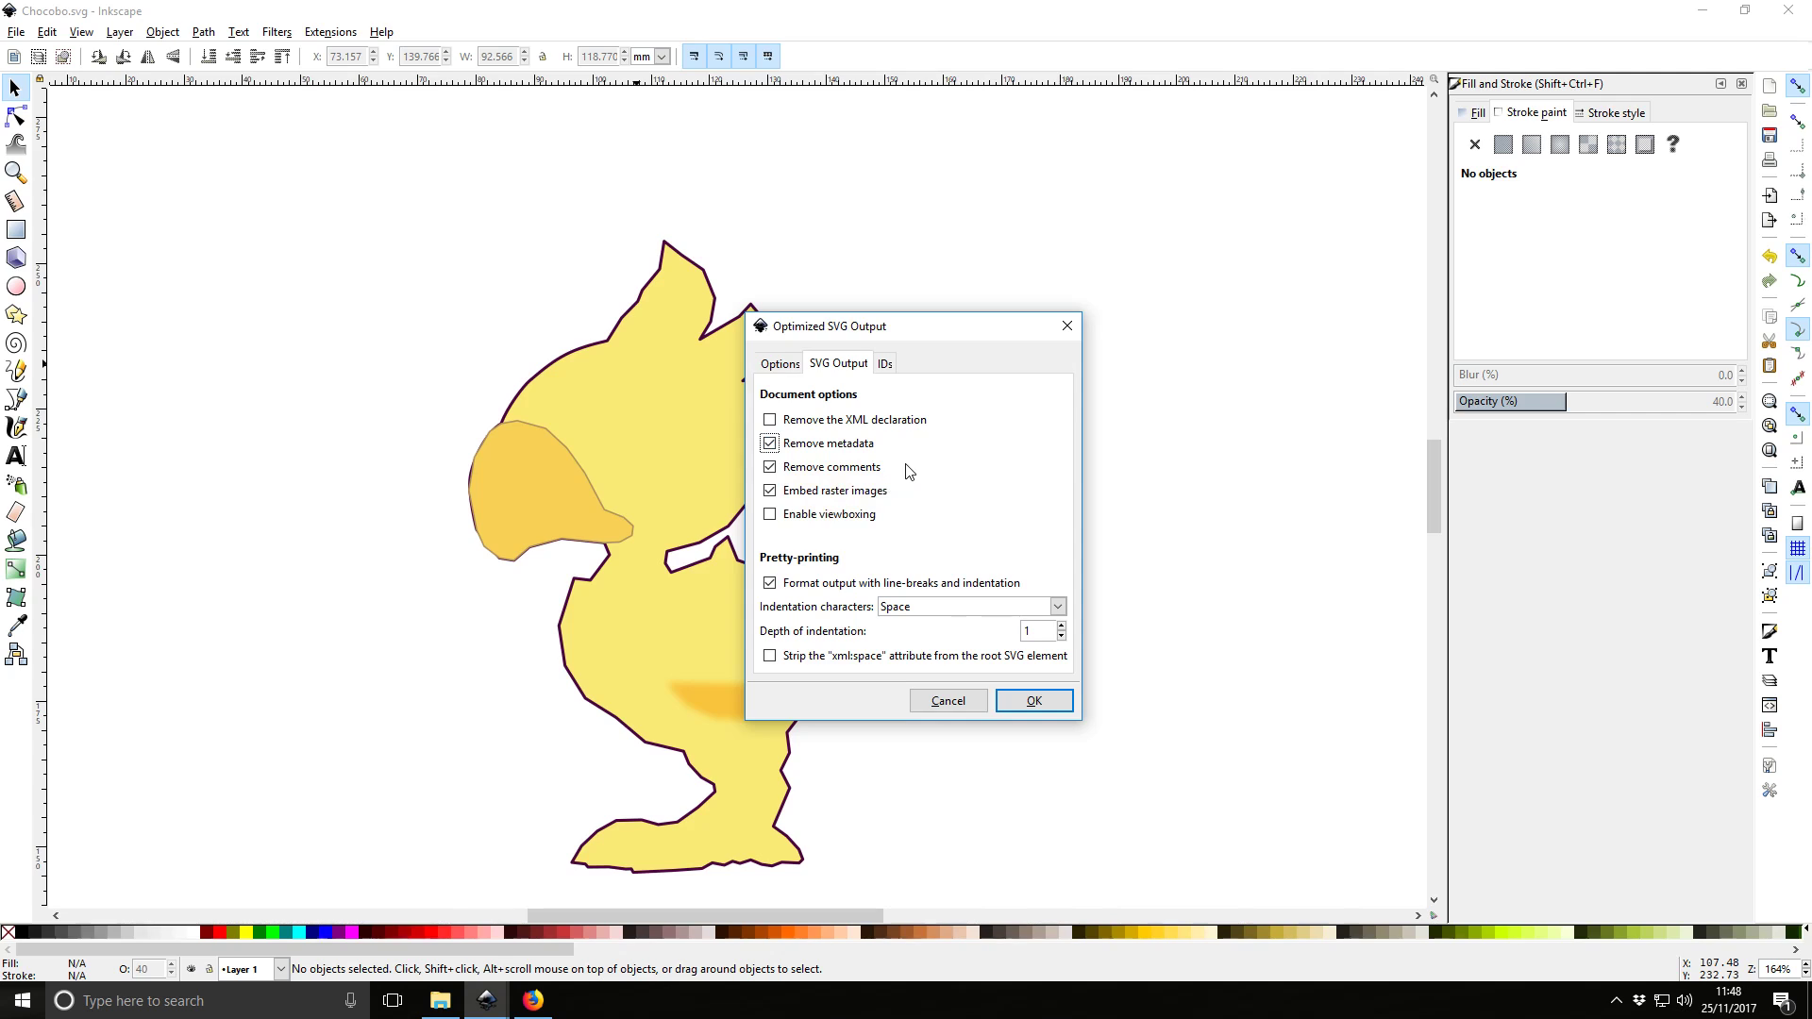
click(885, 364)
click(838, 363)
click(1031, 699)
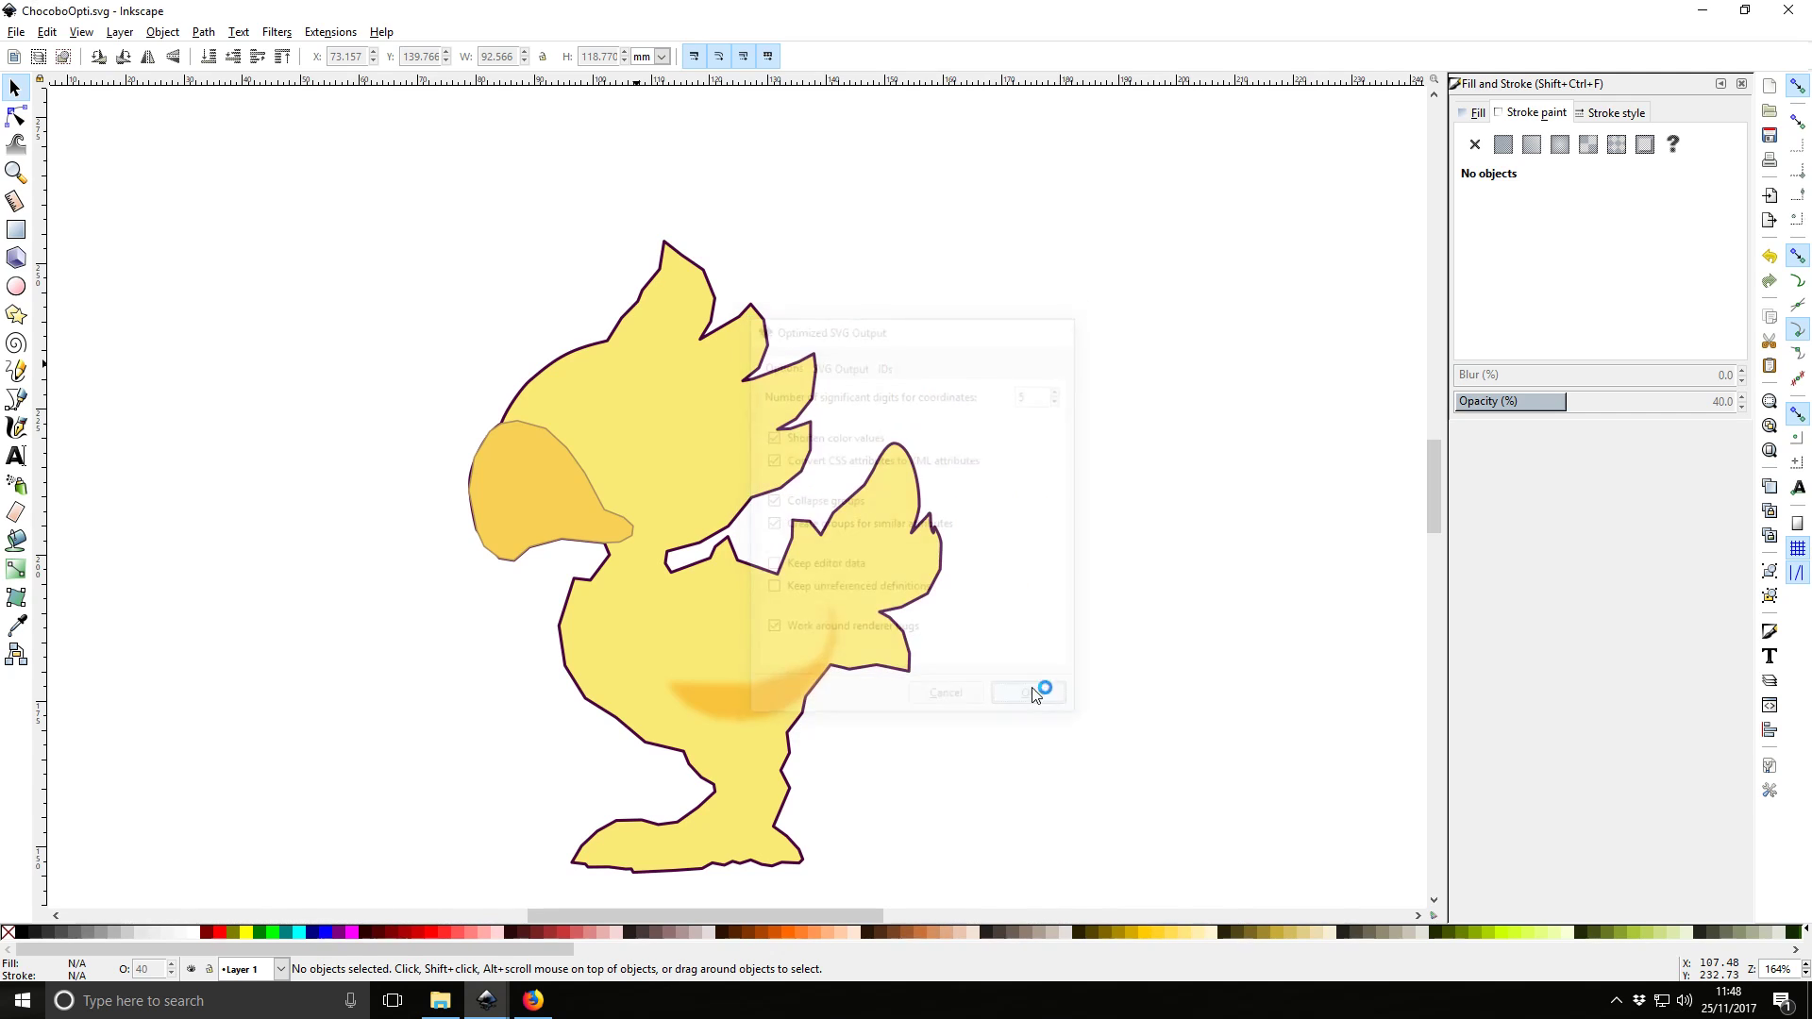
Switch to File Explorer and compare the file sizes of ChocoboOpti and Chocobo
click(456, 1006)
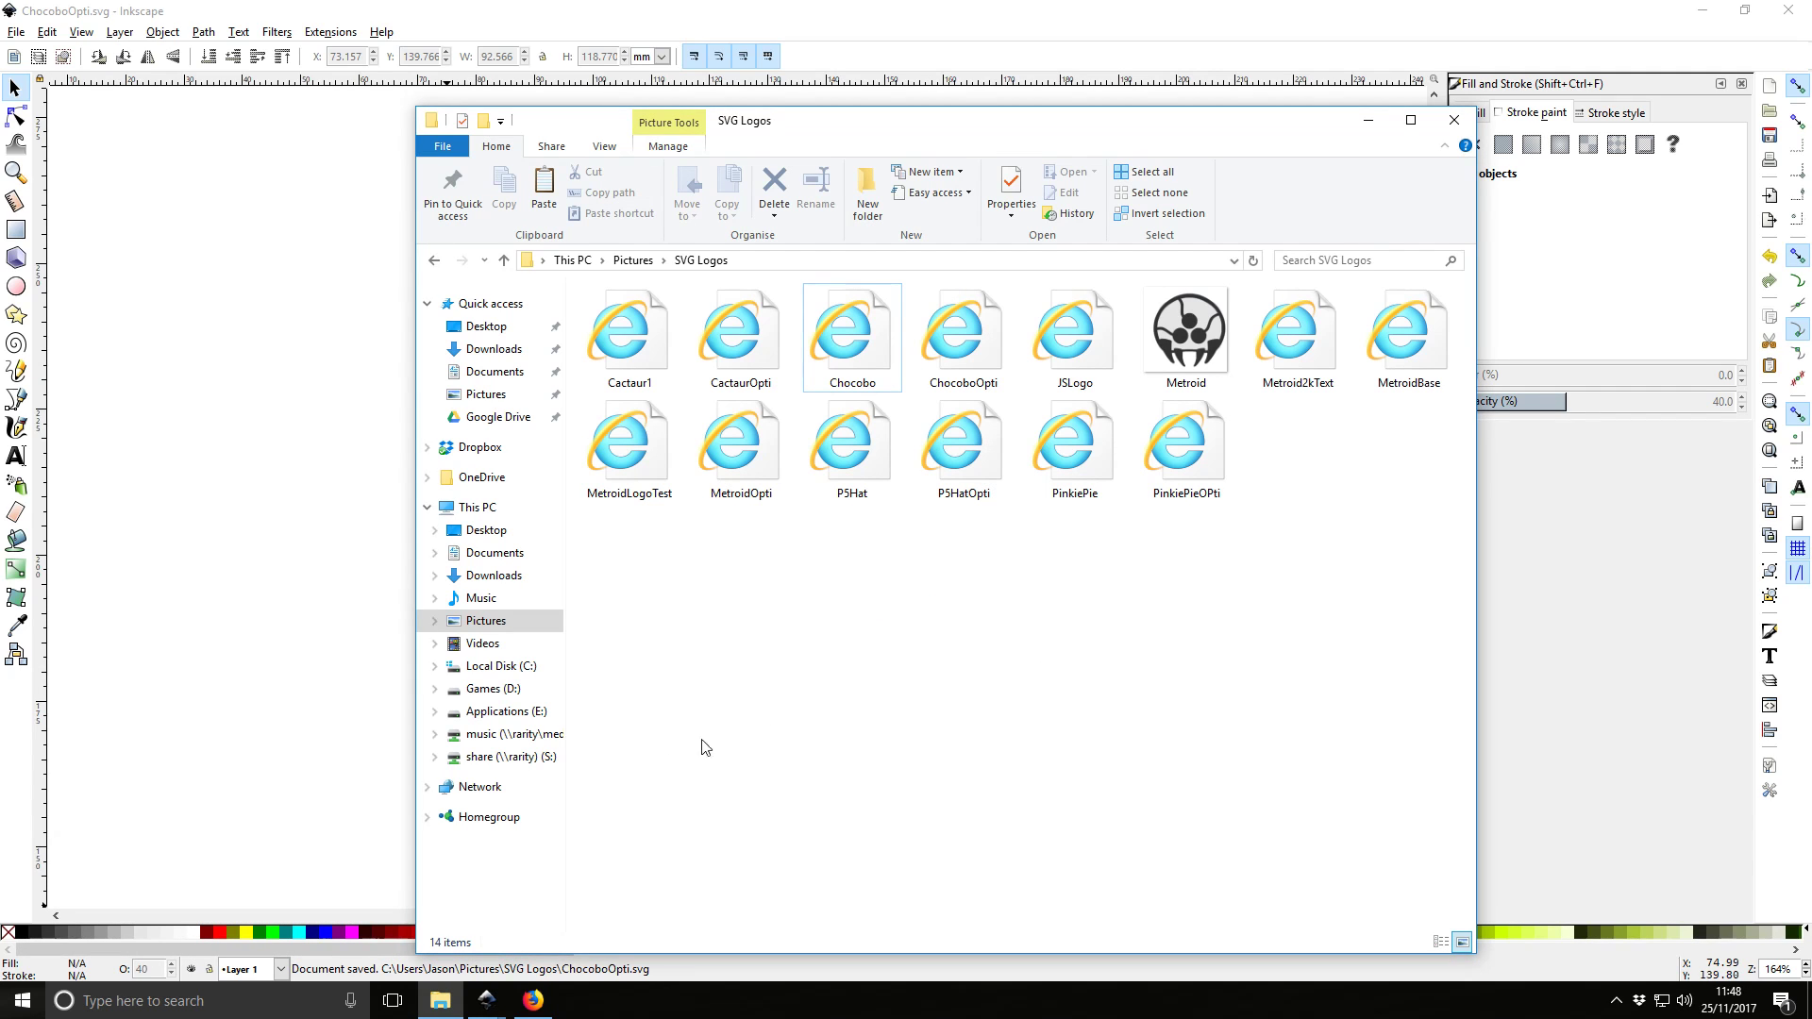
click(965, 325)
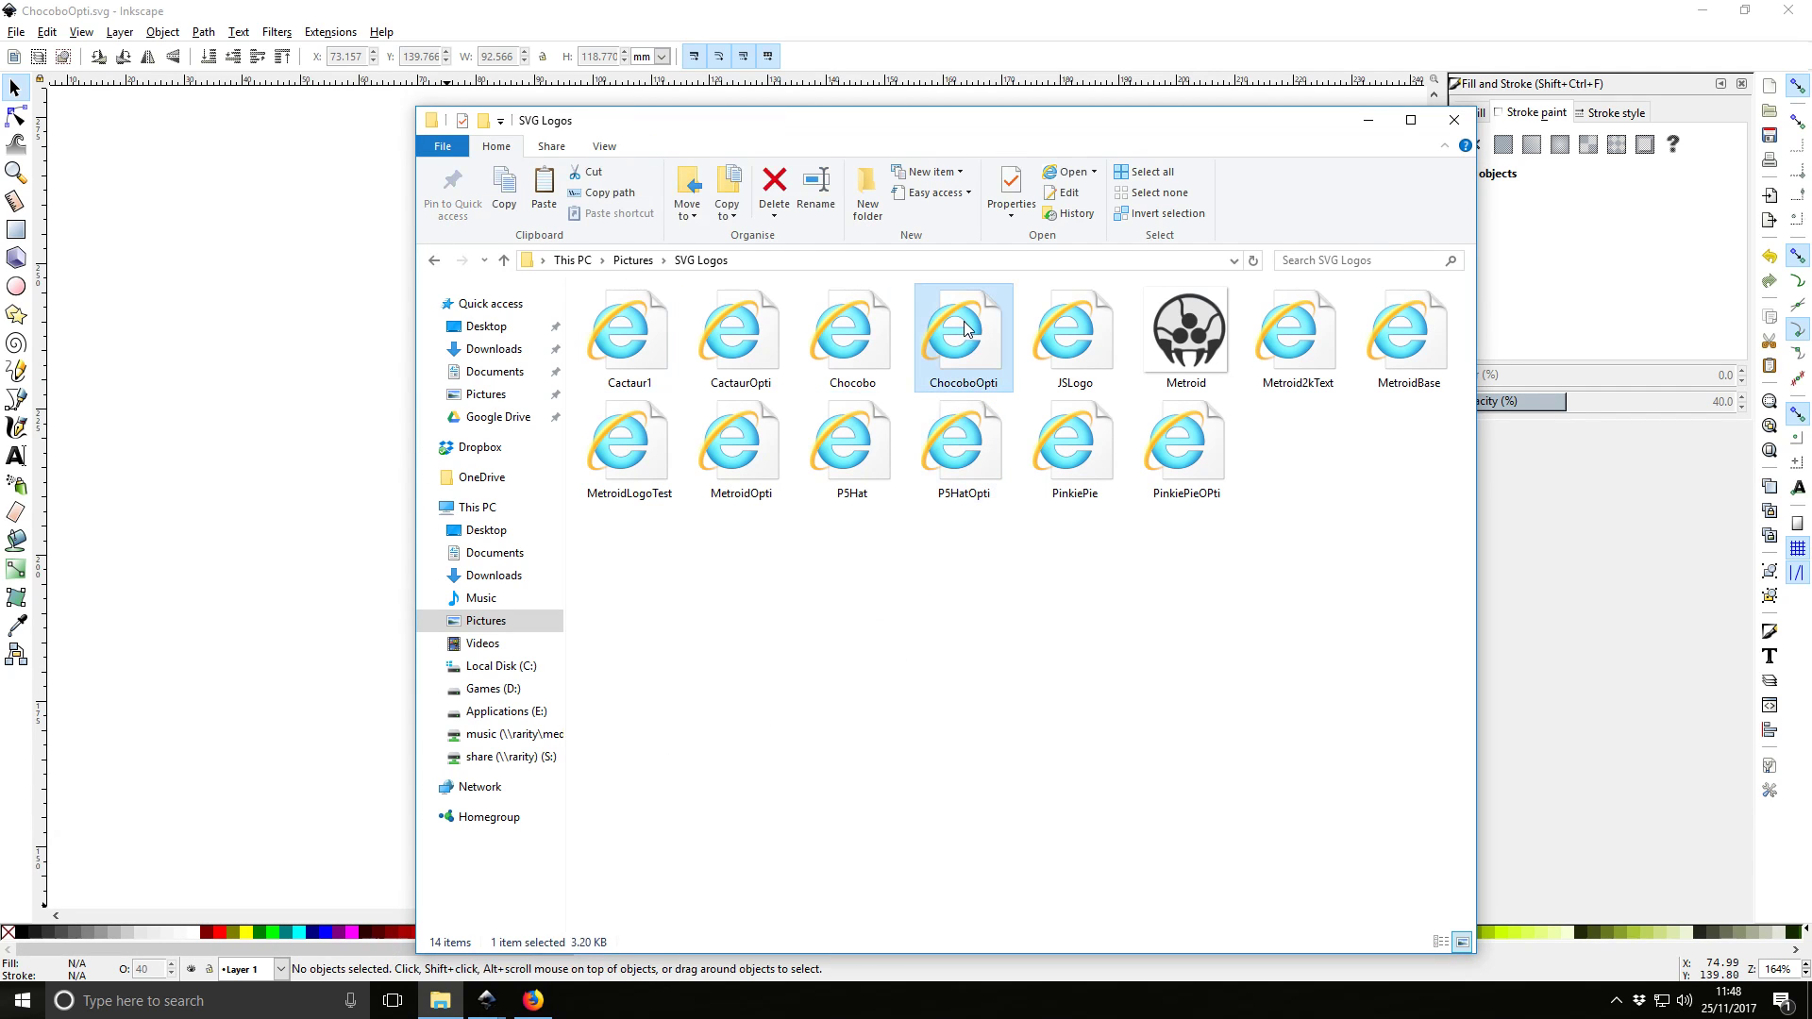
click(857, 347)
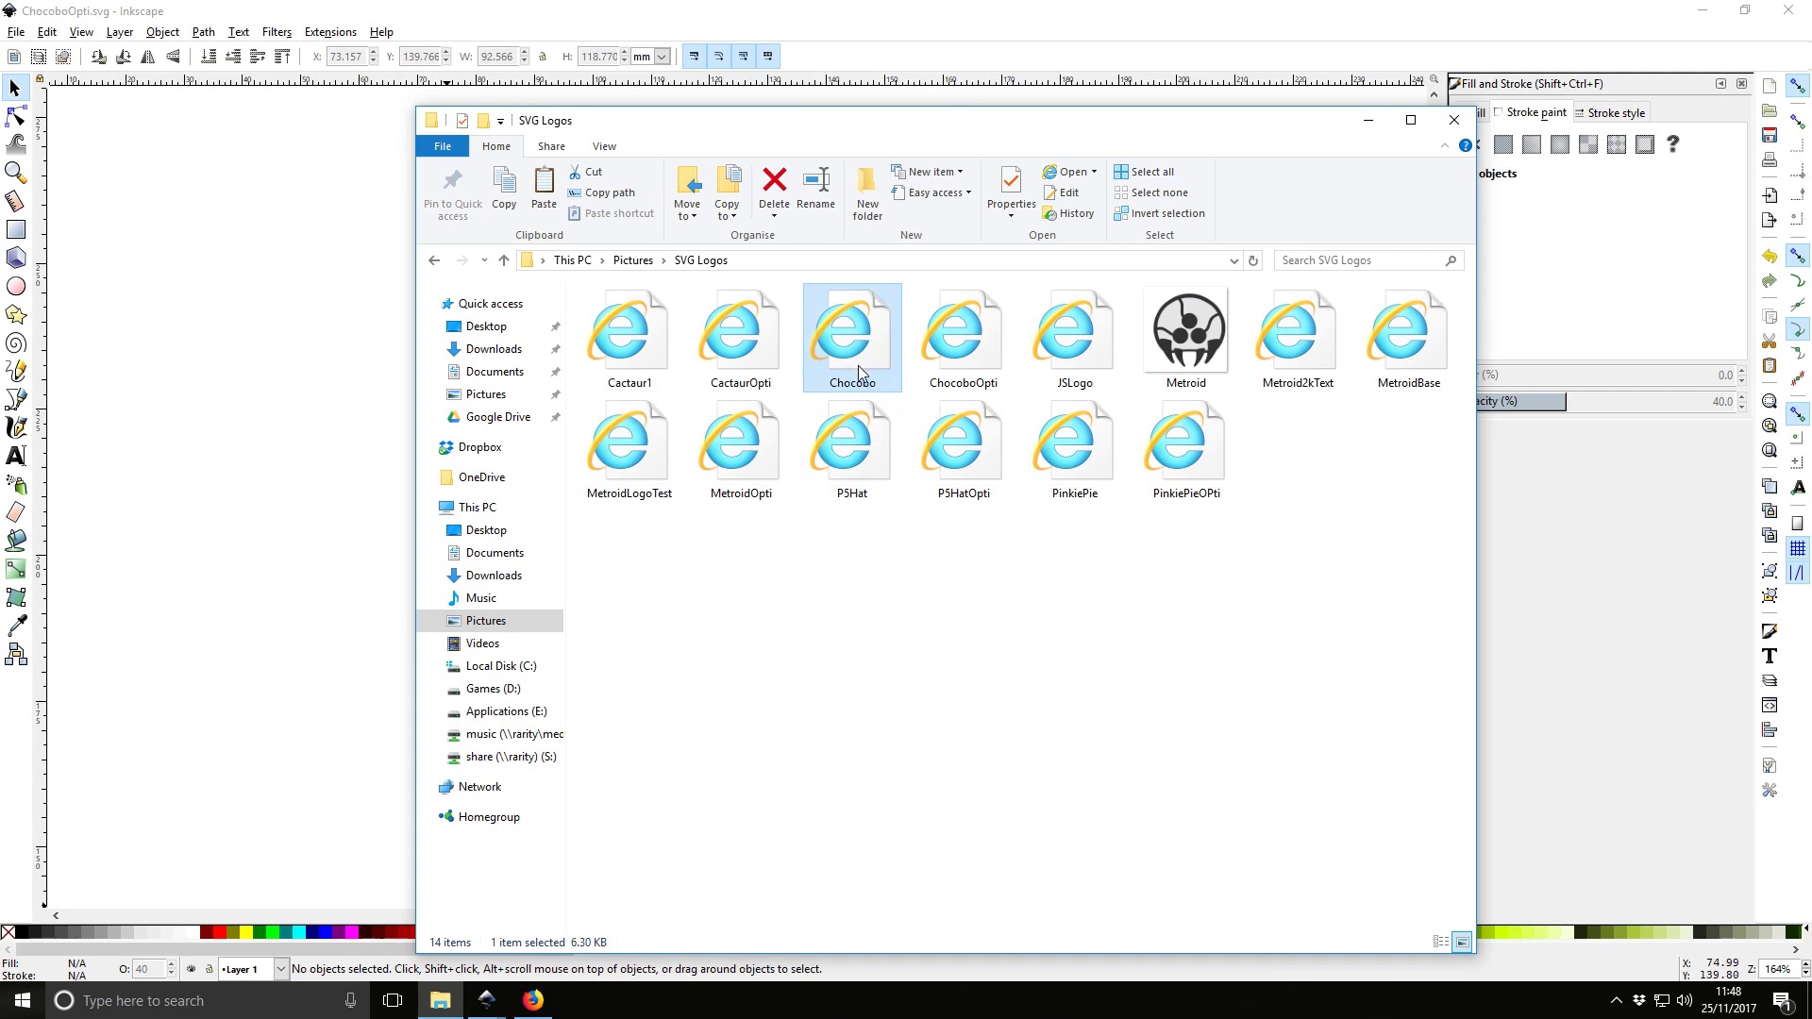
click(956, 351)
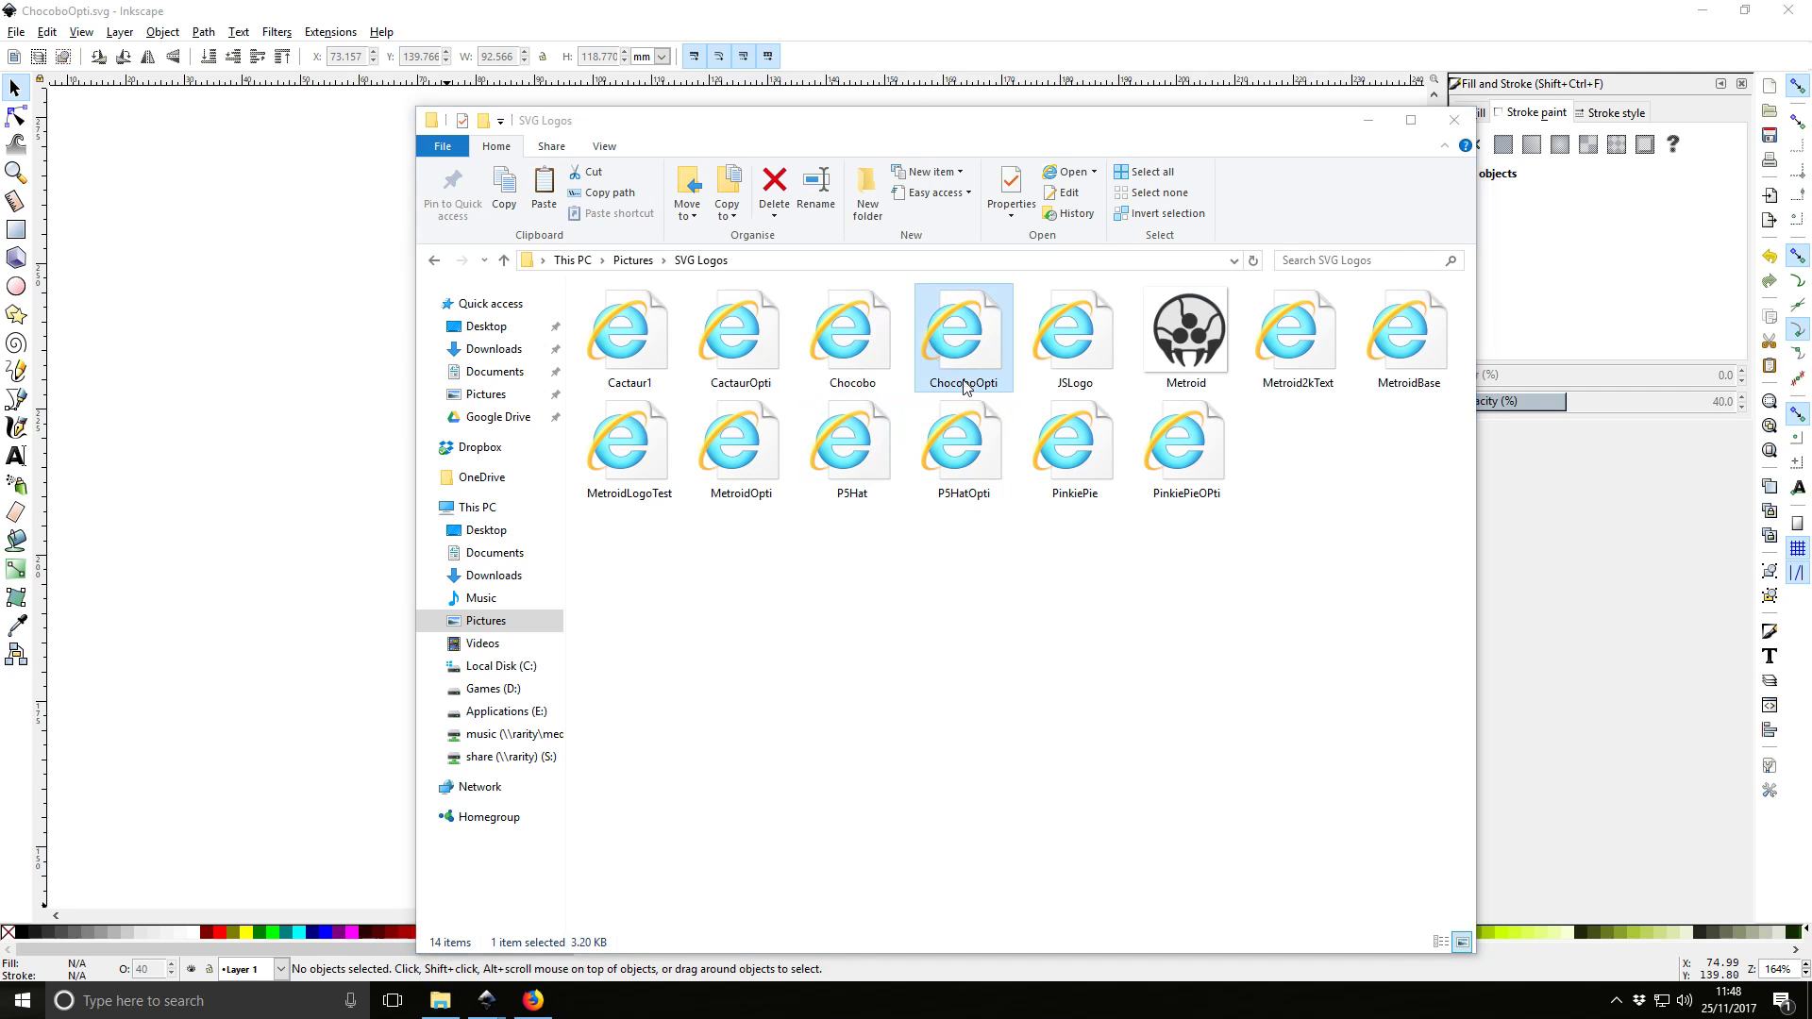
Open ChocoboOpti in Internet Explorer to inspect the exported drawing enlarged, and close the browser and File Explorer
double_click(951, 364)
key(Return)
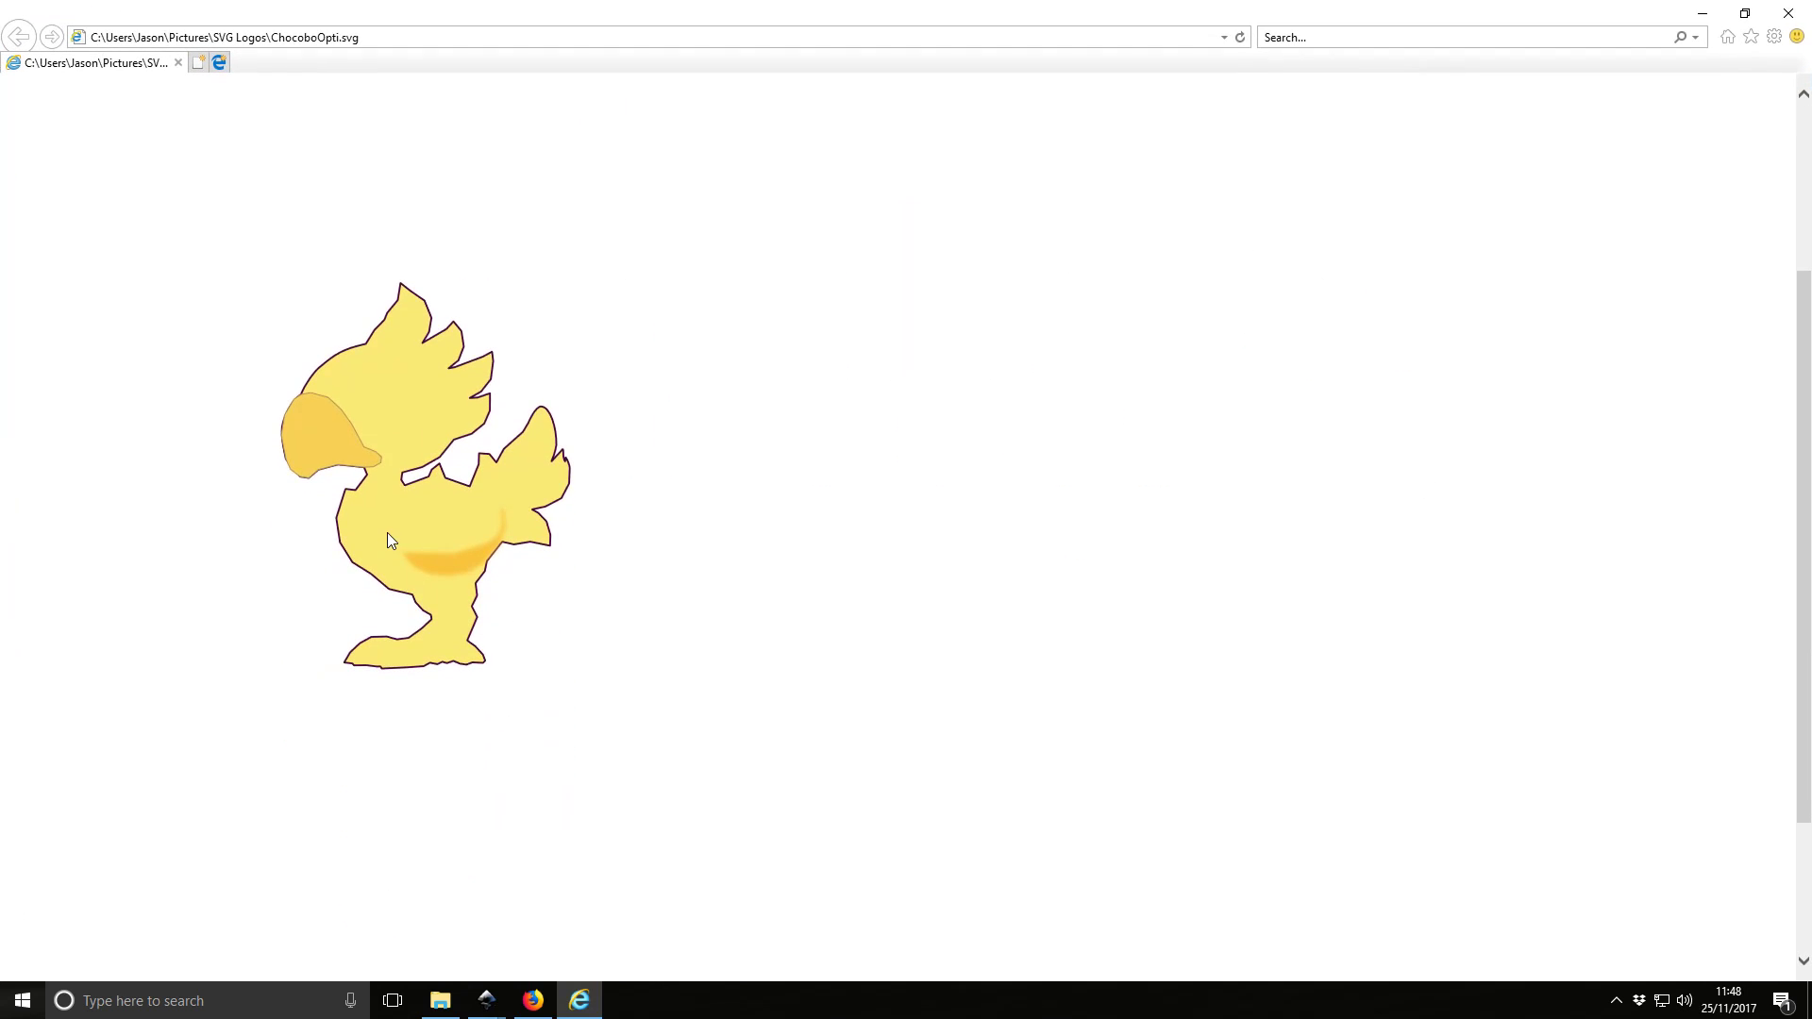
scroll(281, 457, up, 2)
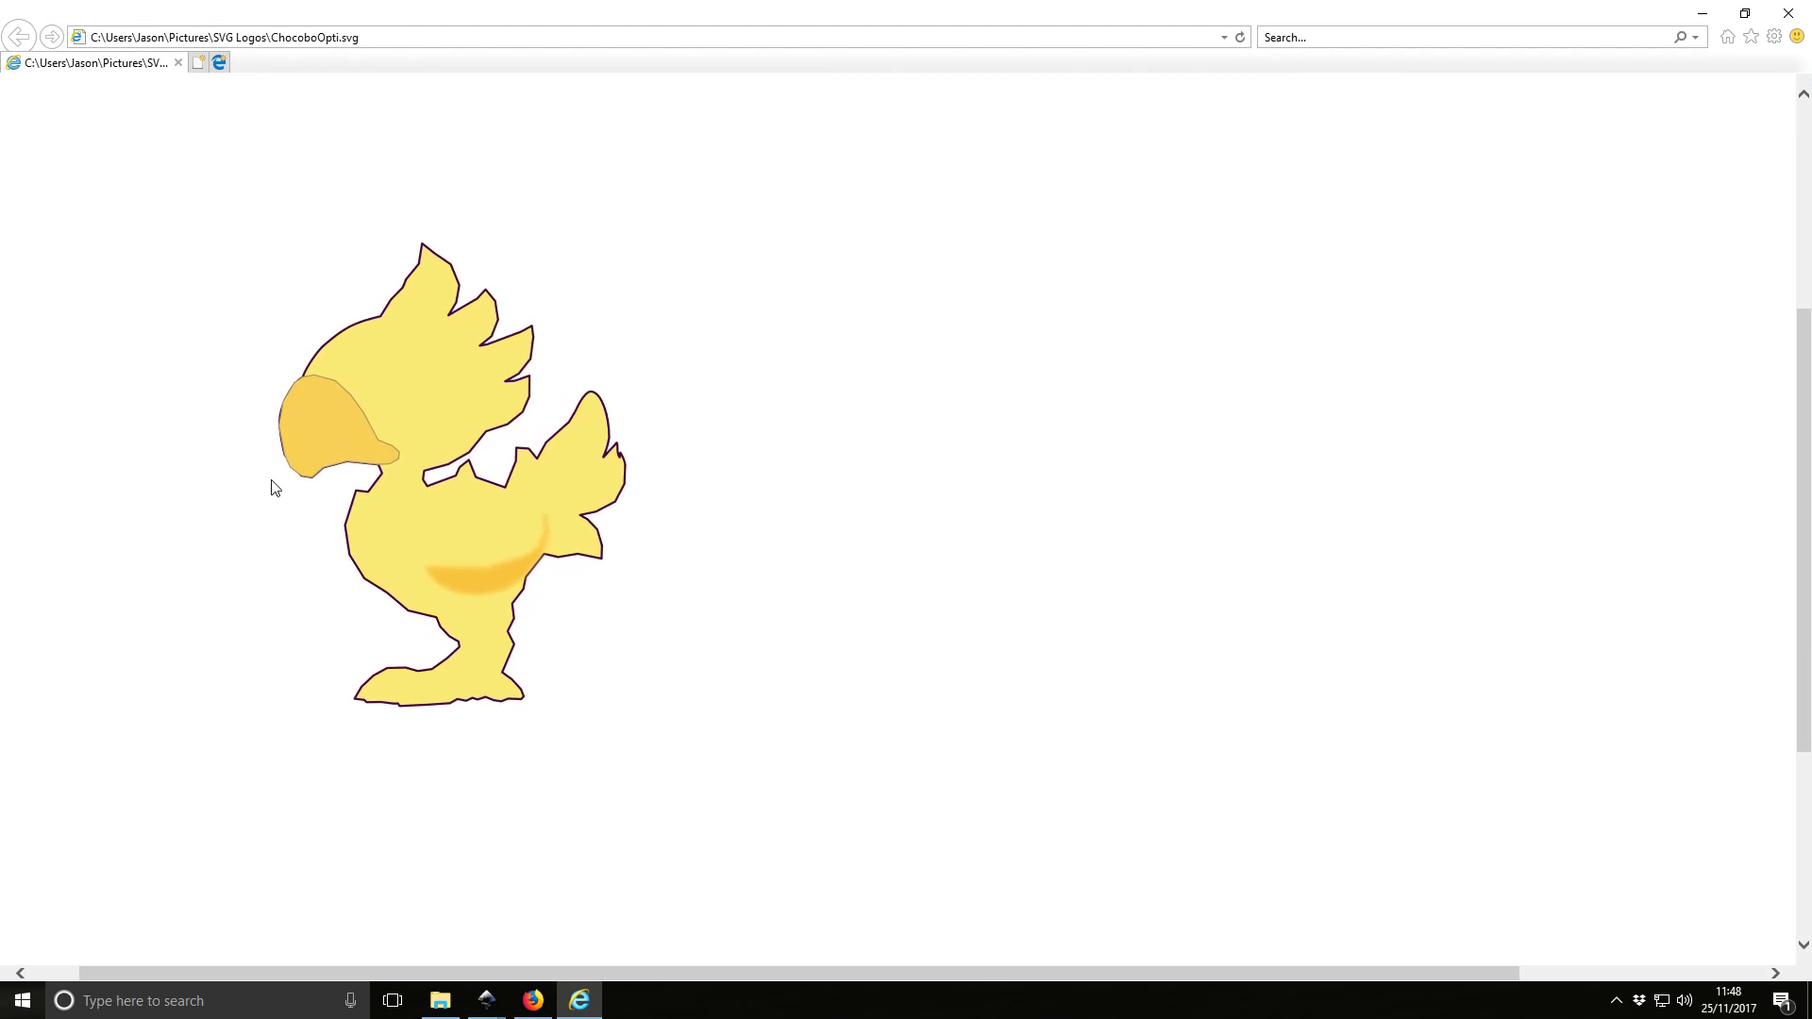
scroll(277, 488, up, 1)
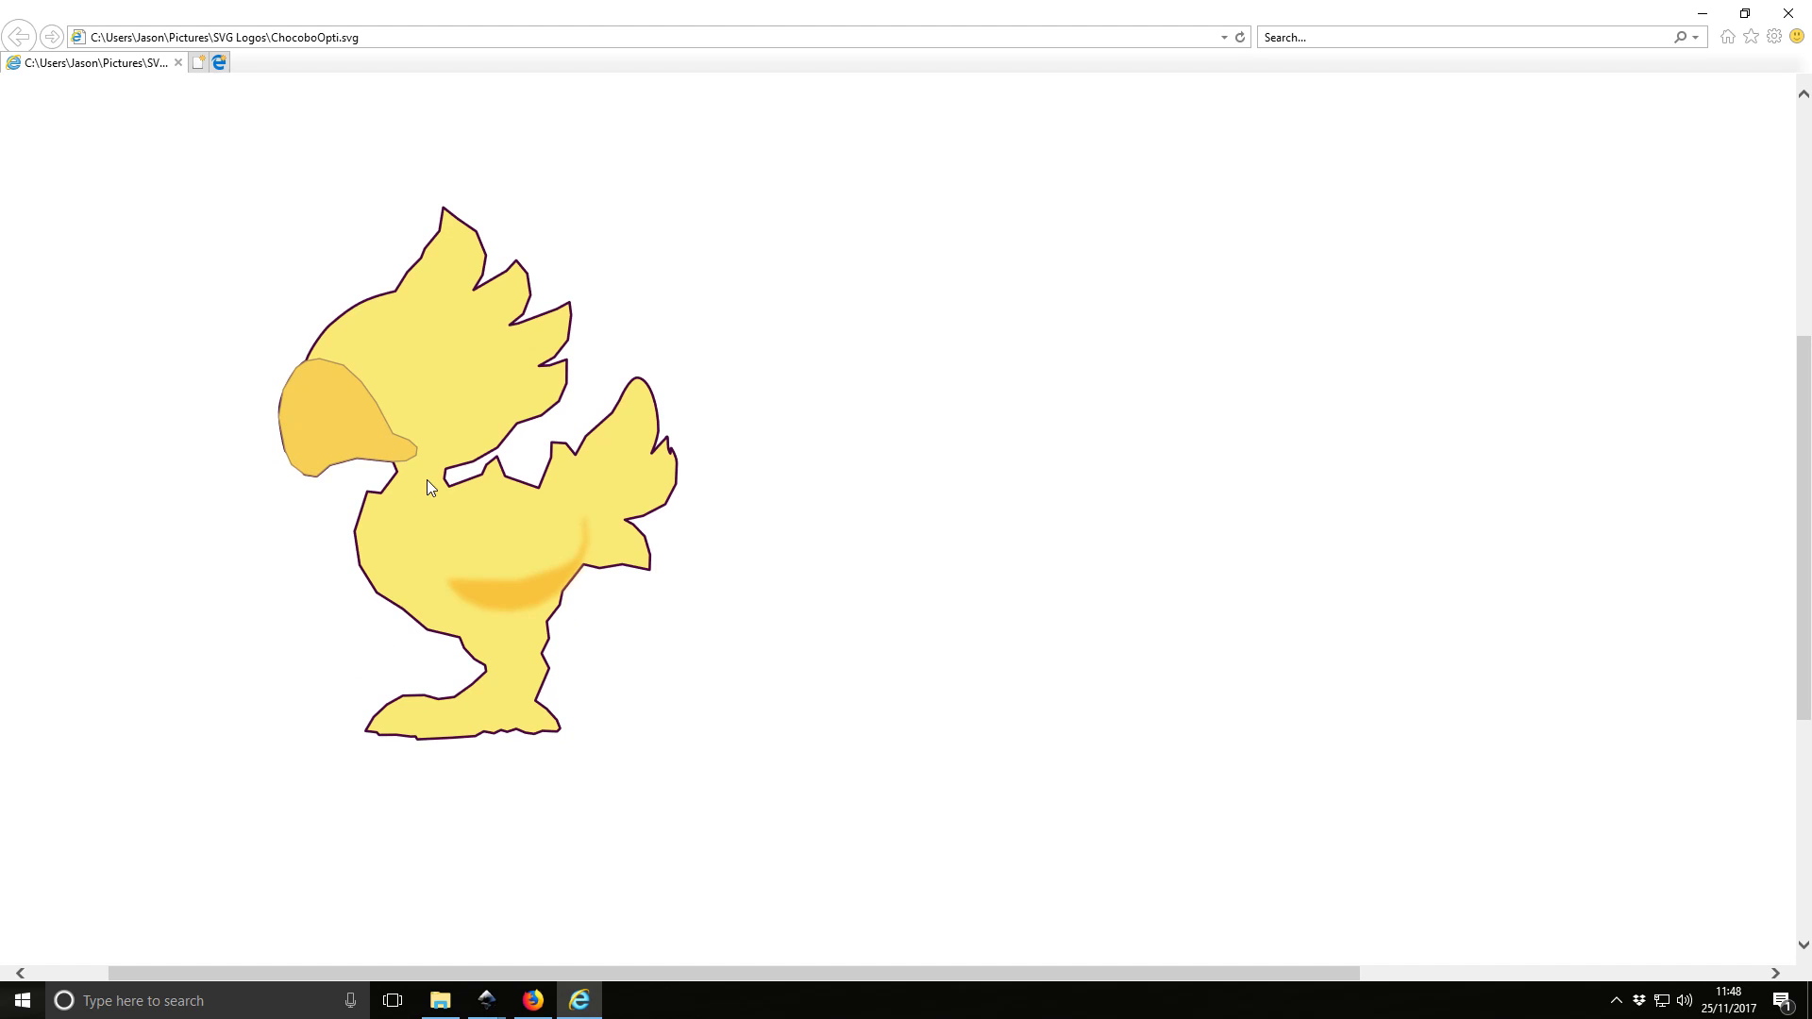
click(1777, 20)
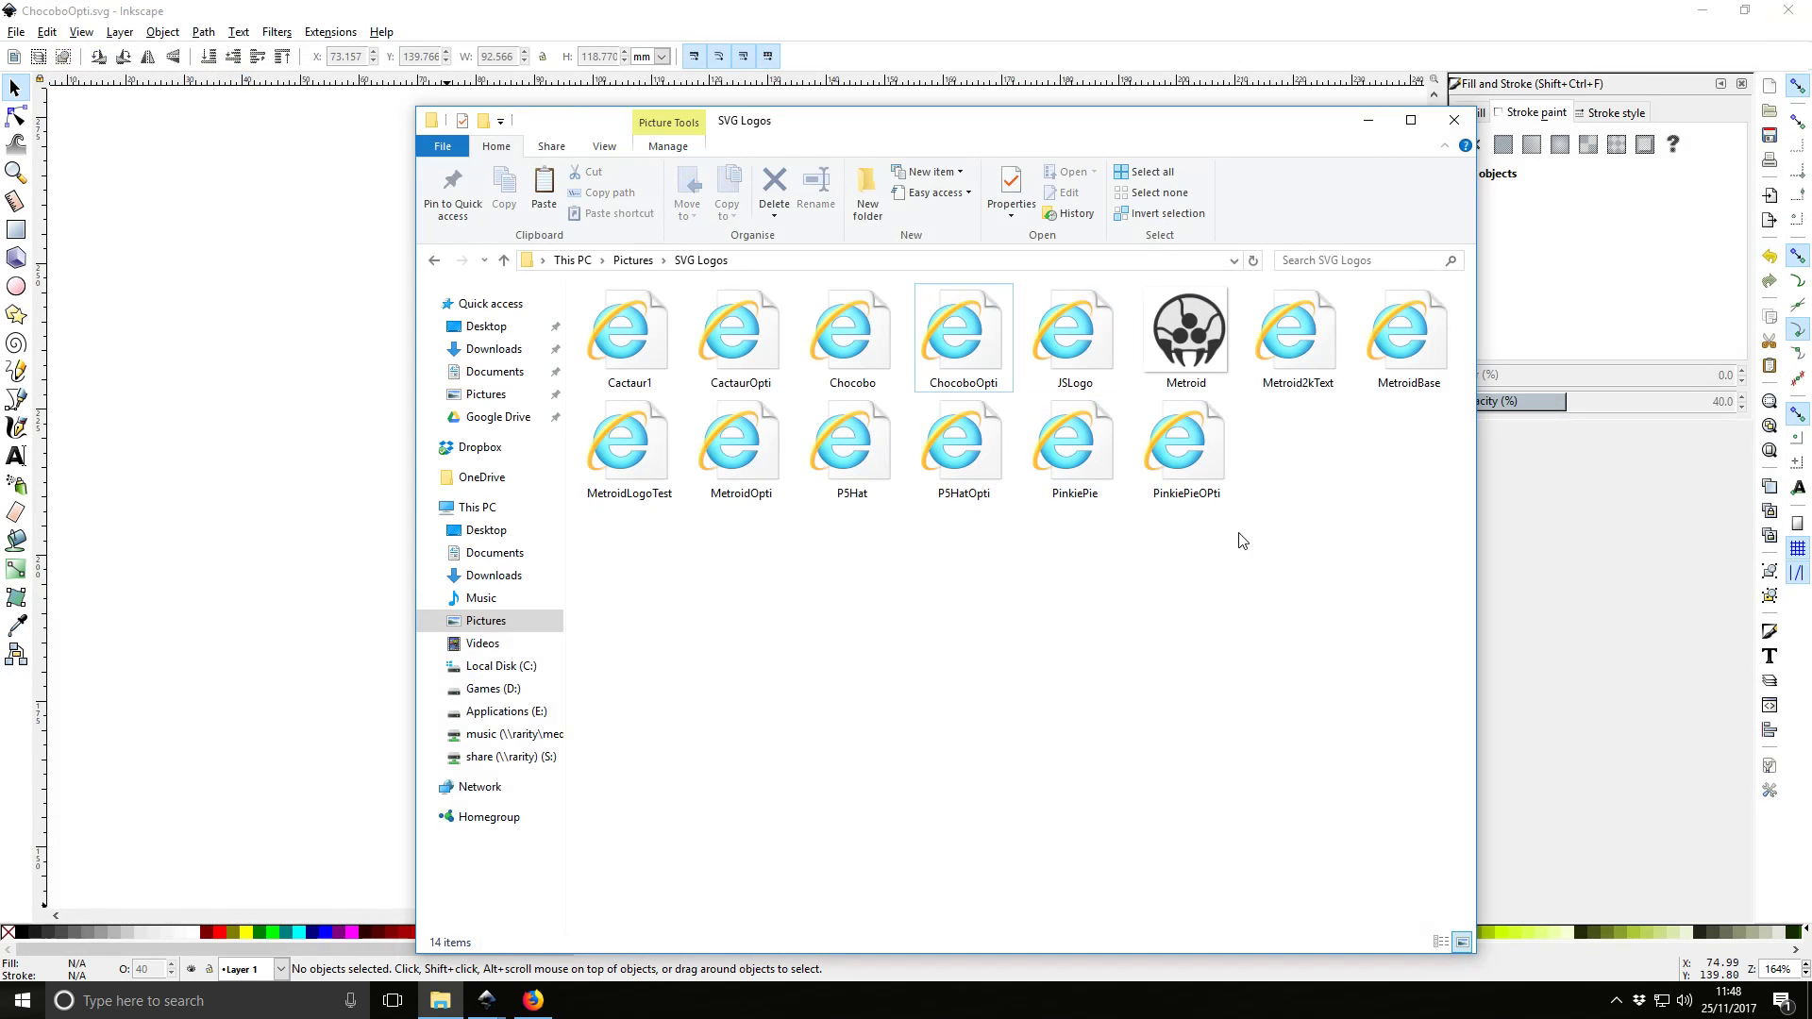
click(1453, 120)
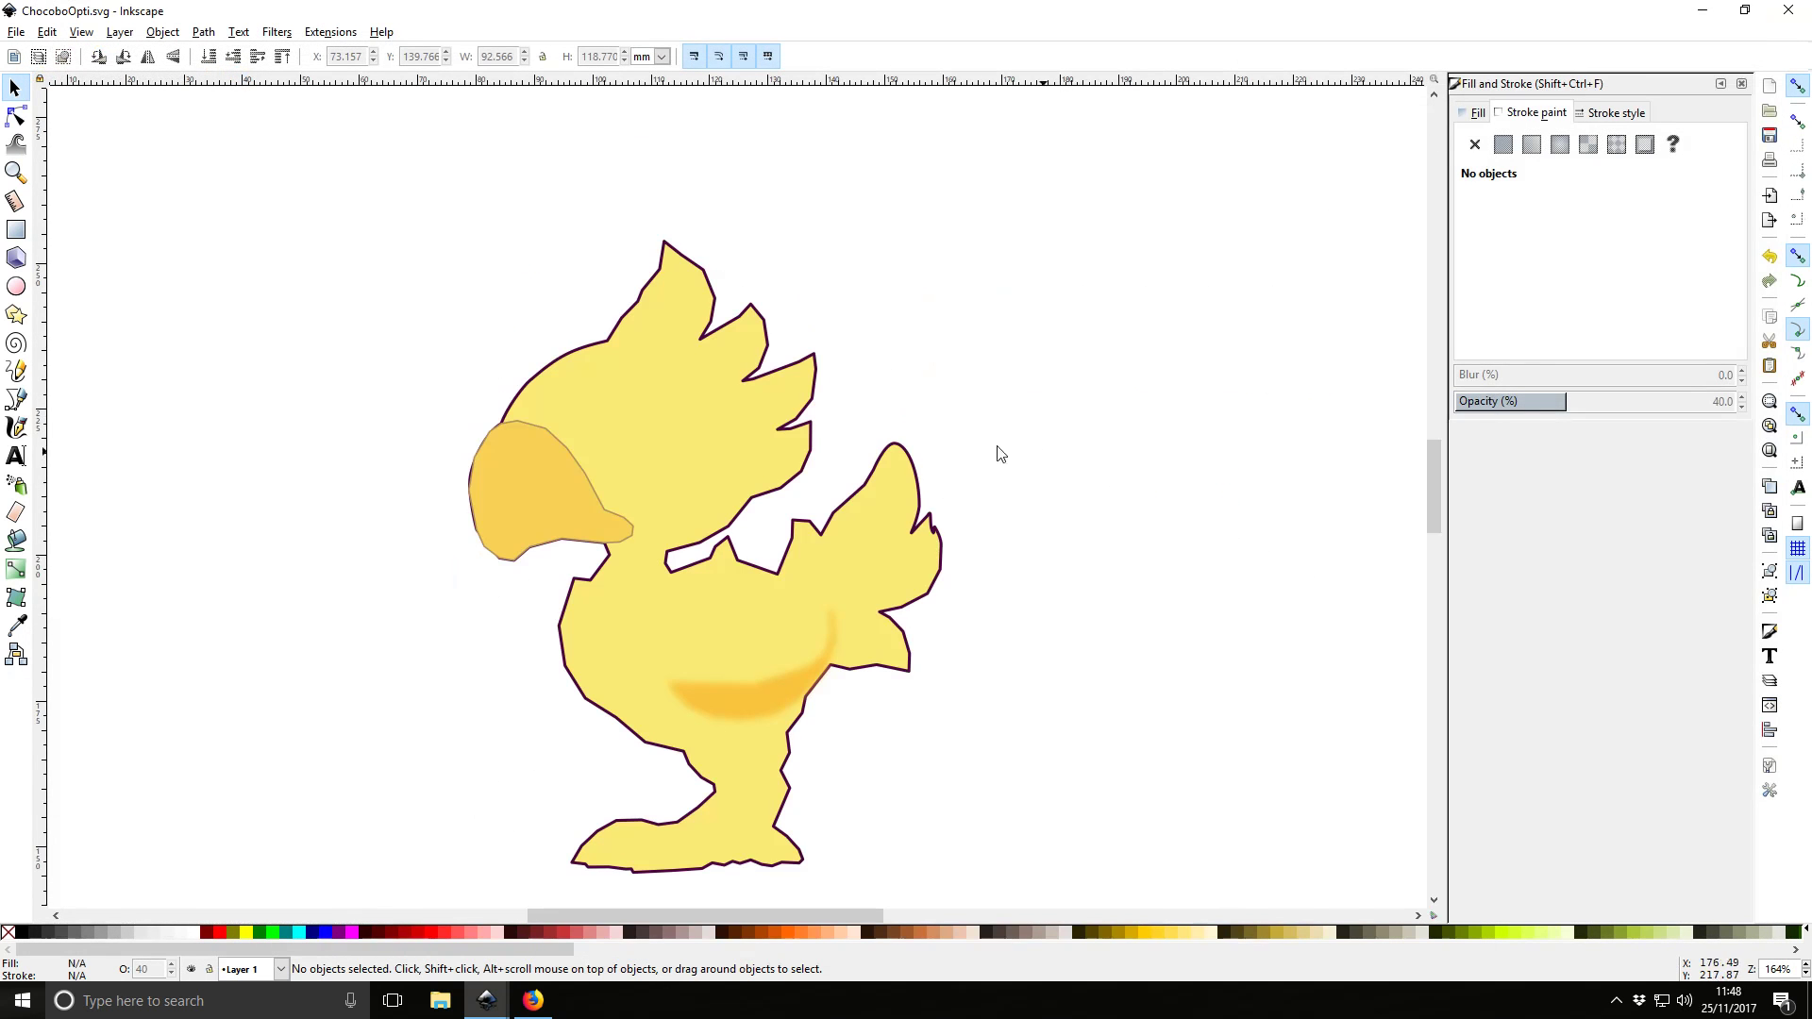
Move the chocobo's body path about 27 mm right and 7 mm down, away from the beak and wing shadow
click(693, 474)
scroll(619, 477, down, 4)
scroll(639, 500, up, 1)
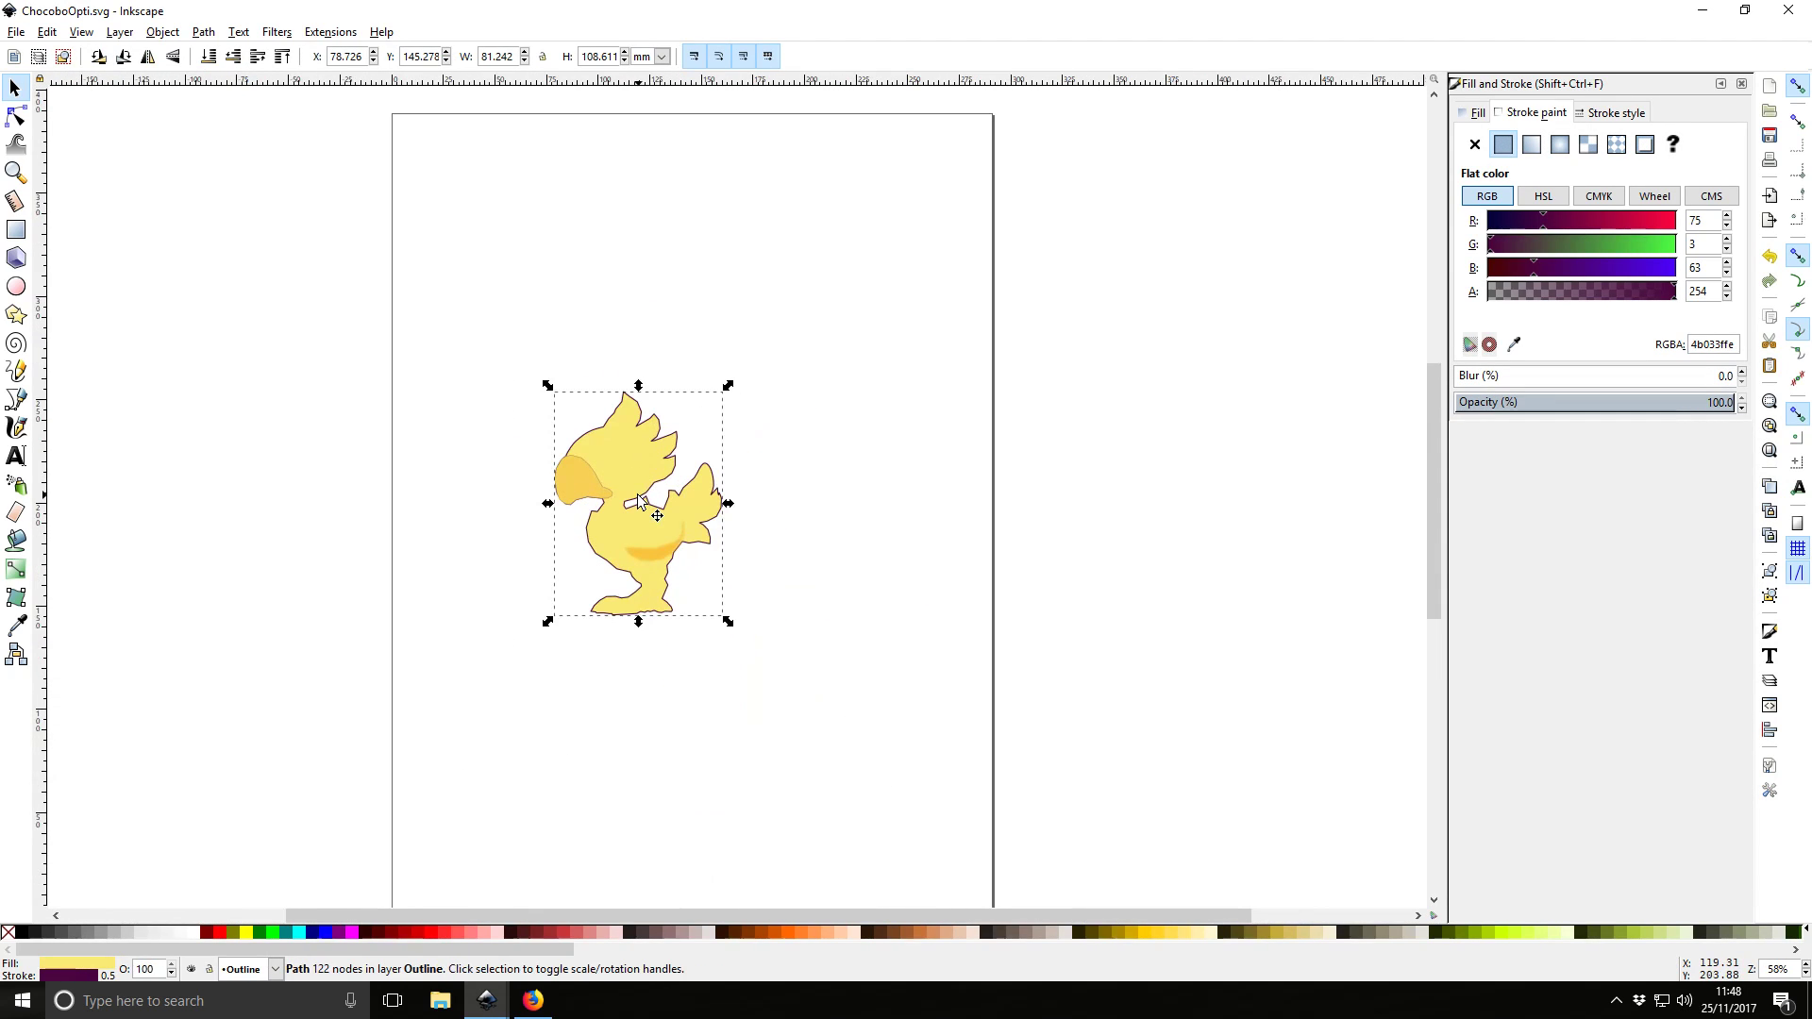
drag(625, 526, 694, 538)
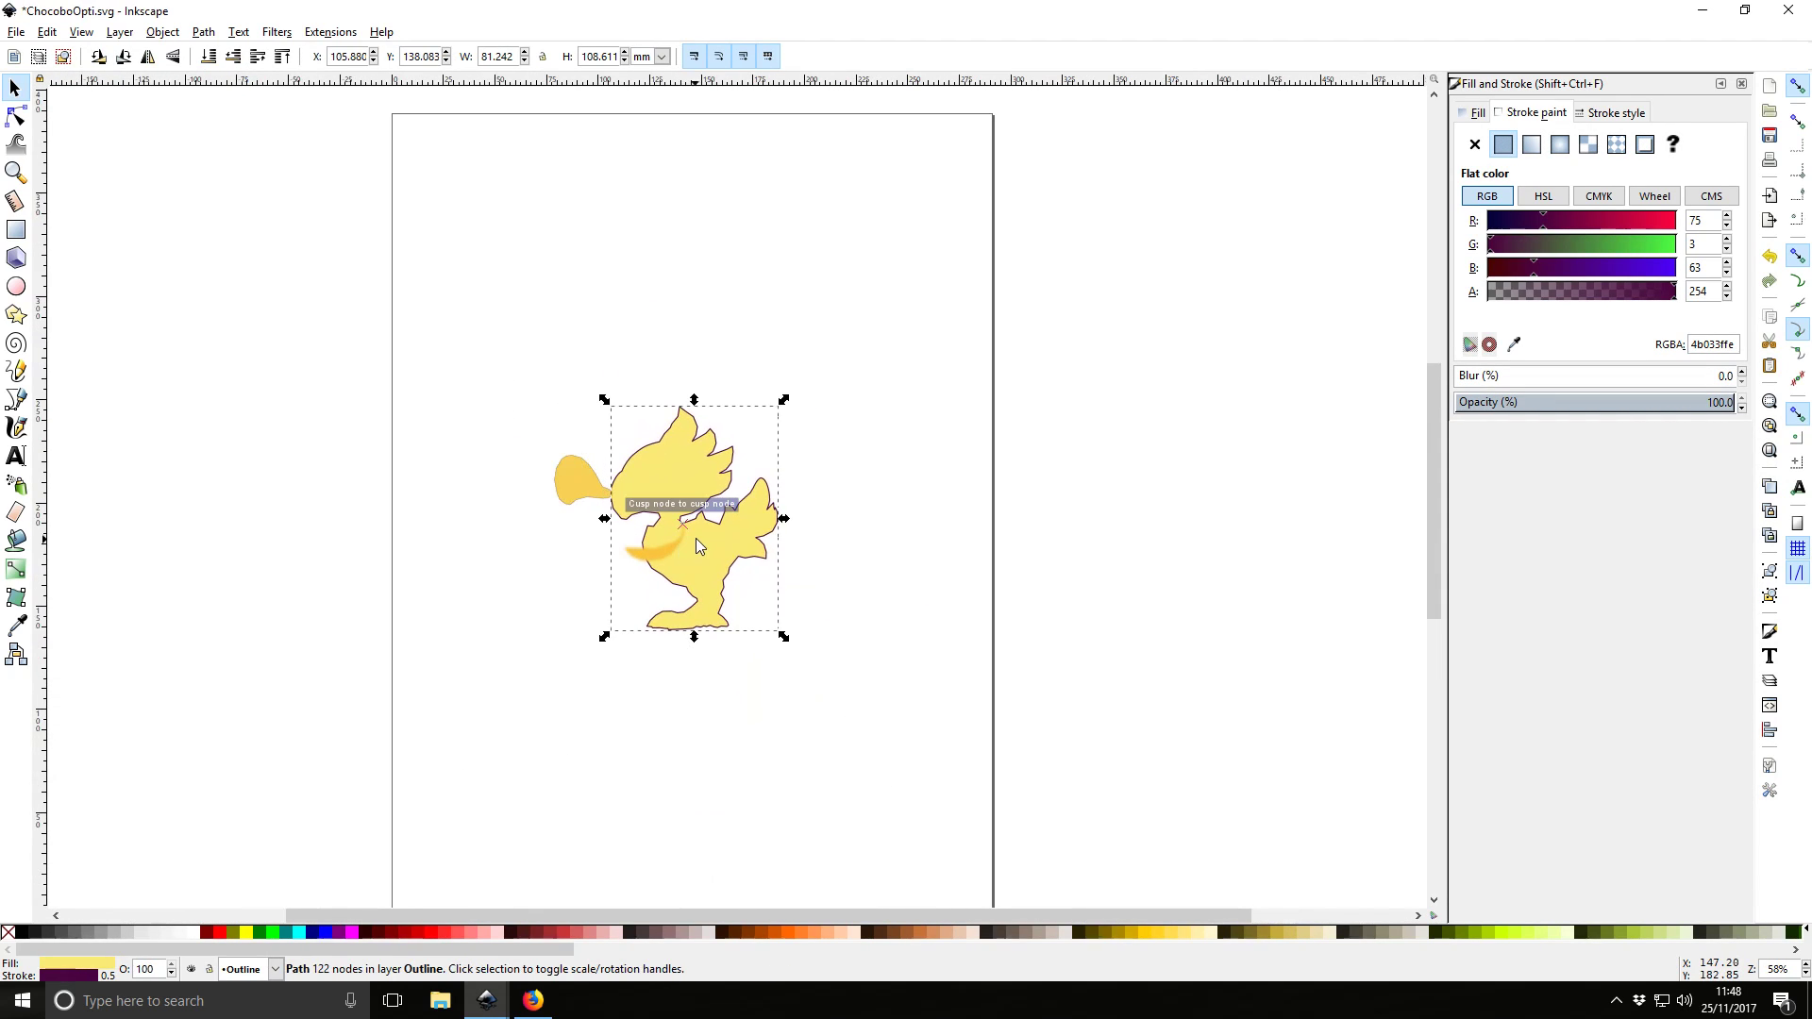
Undo the body path's move and clear the selection
key(ctrl+z)
click(785, 502)
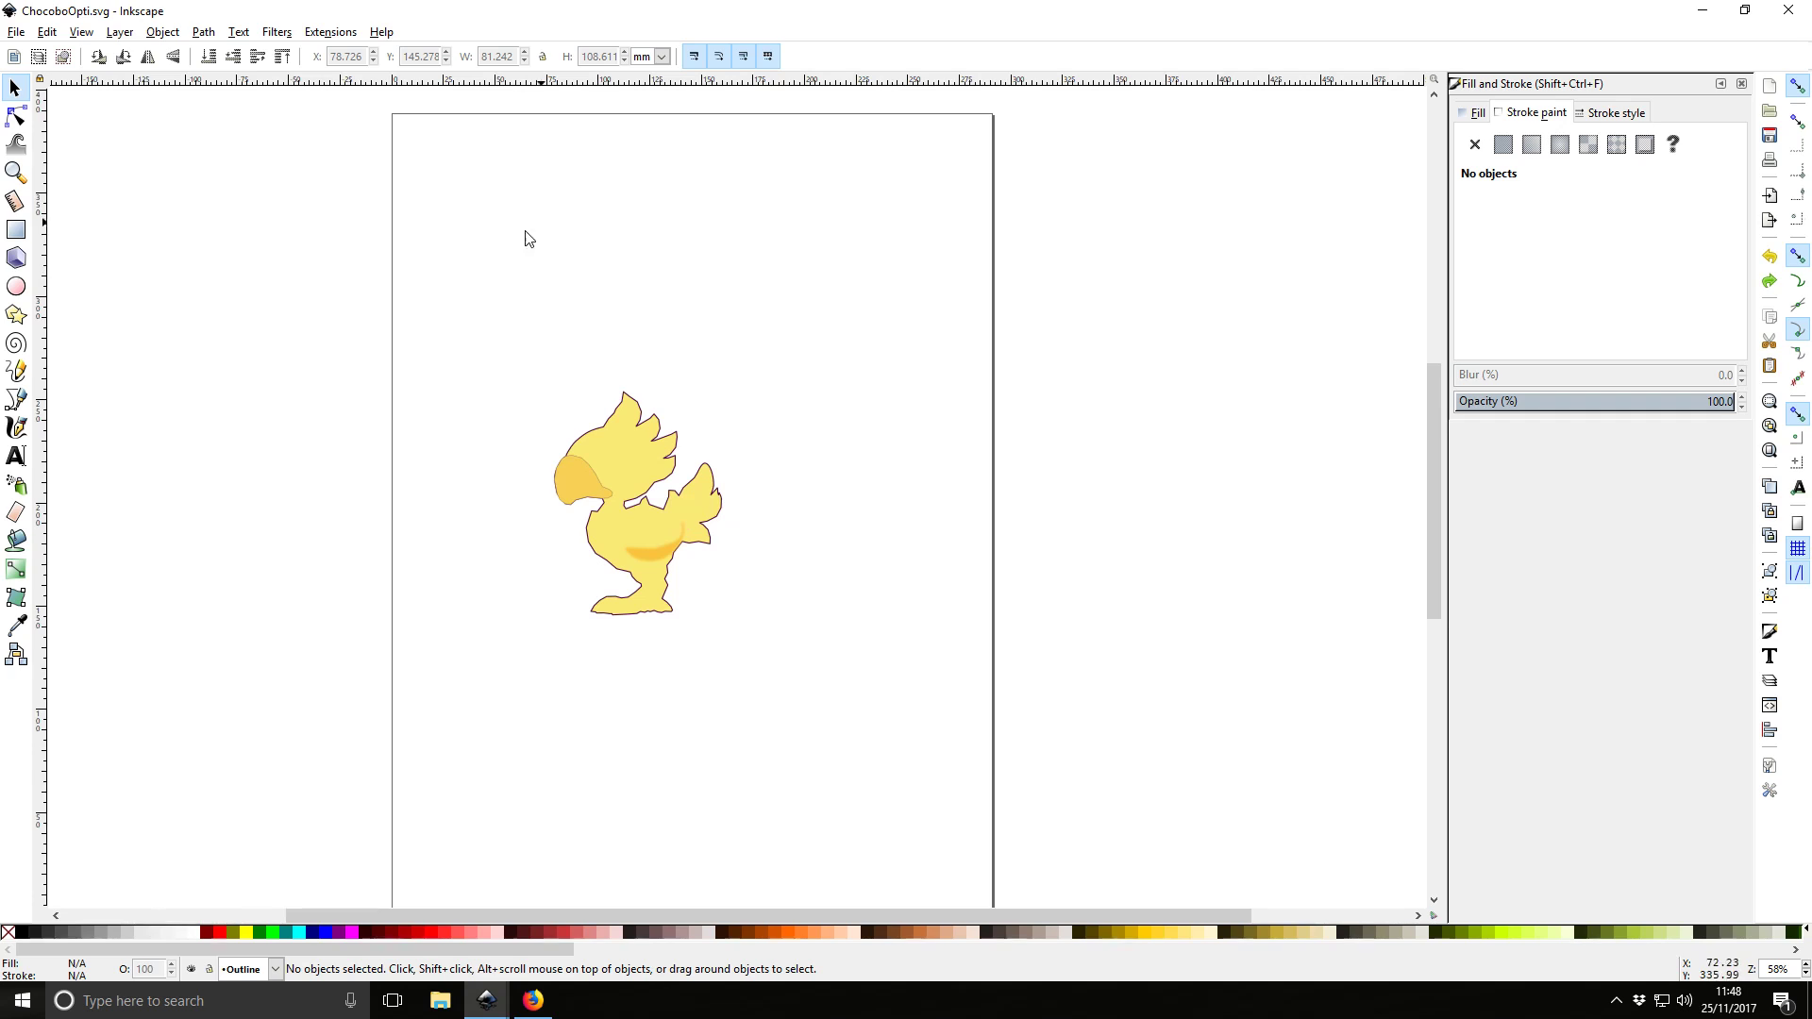
Resize the page to fit the whole chocobo drawing with zero margins, and save the document
drag(335, 250, 883, 678)
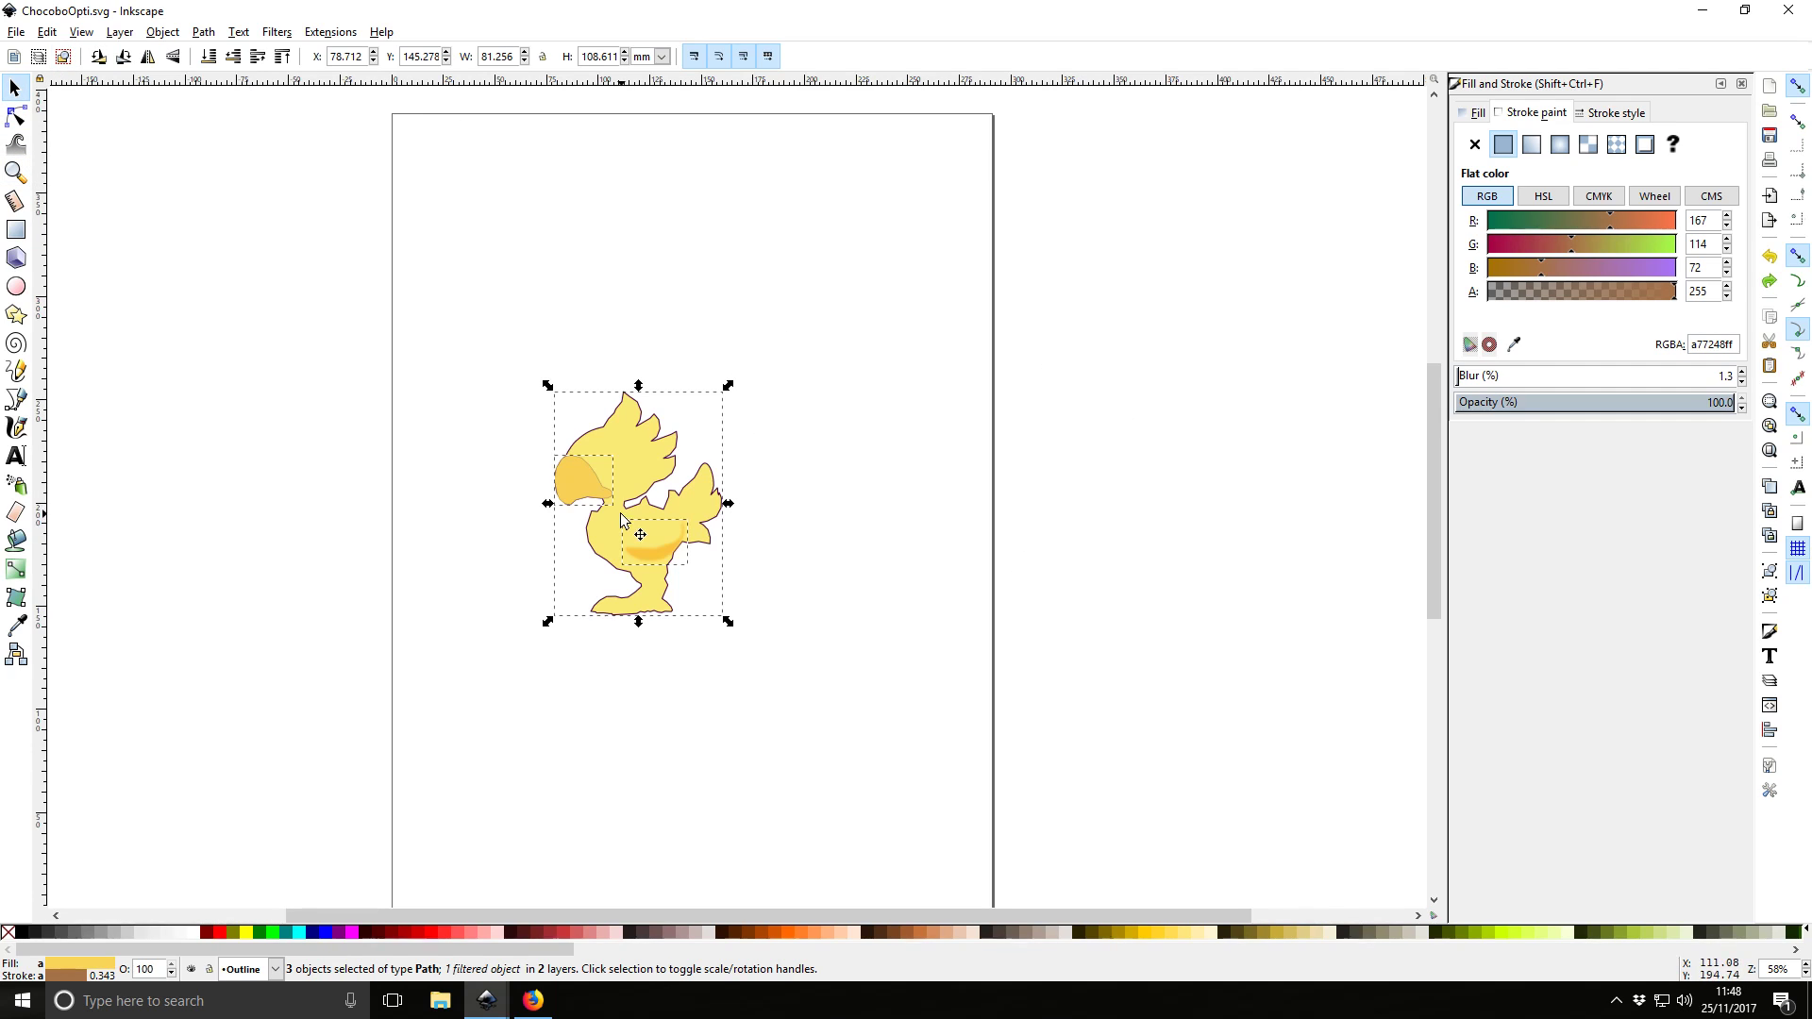
click(5, 32)
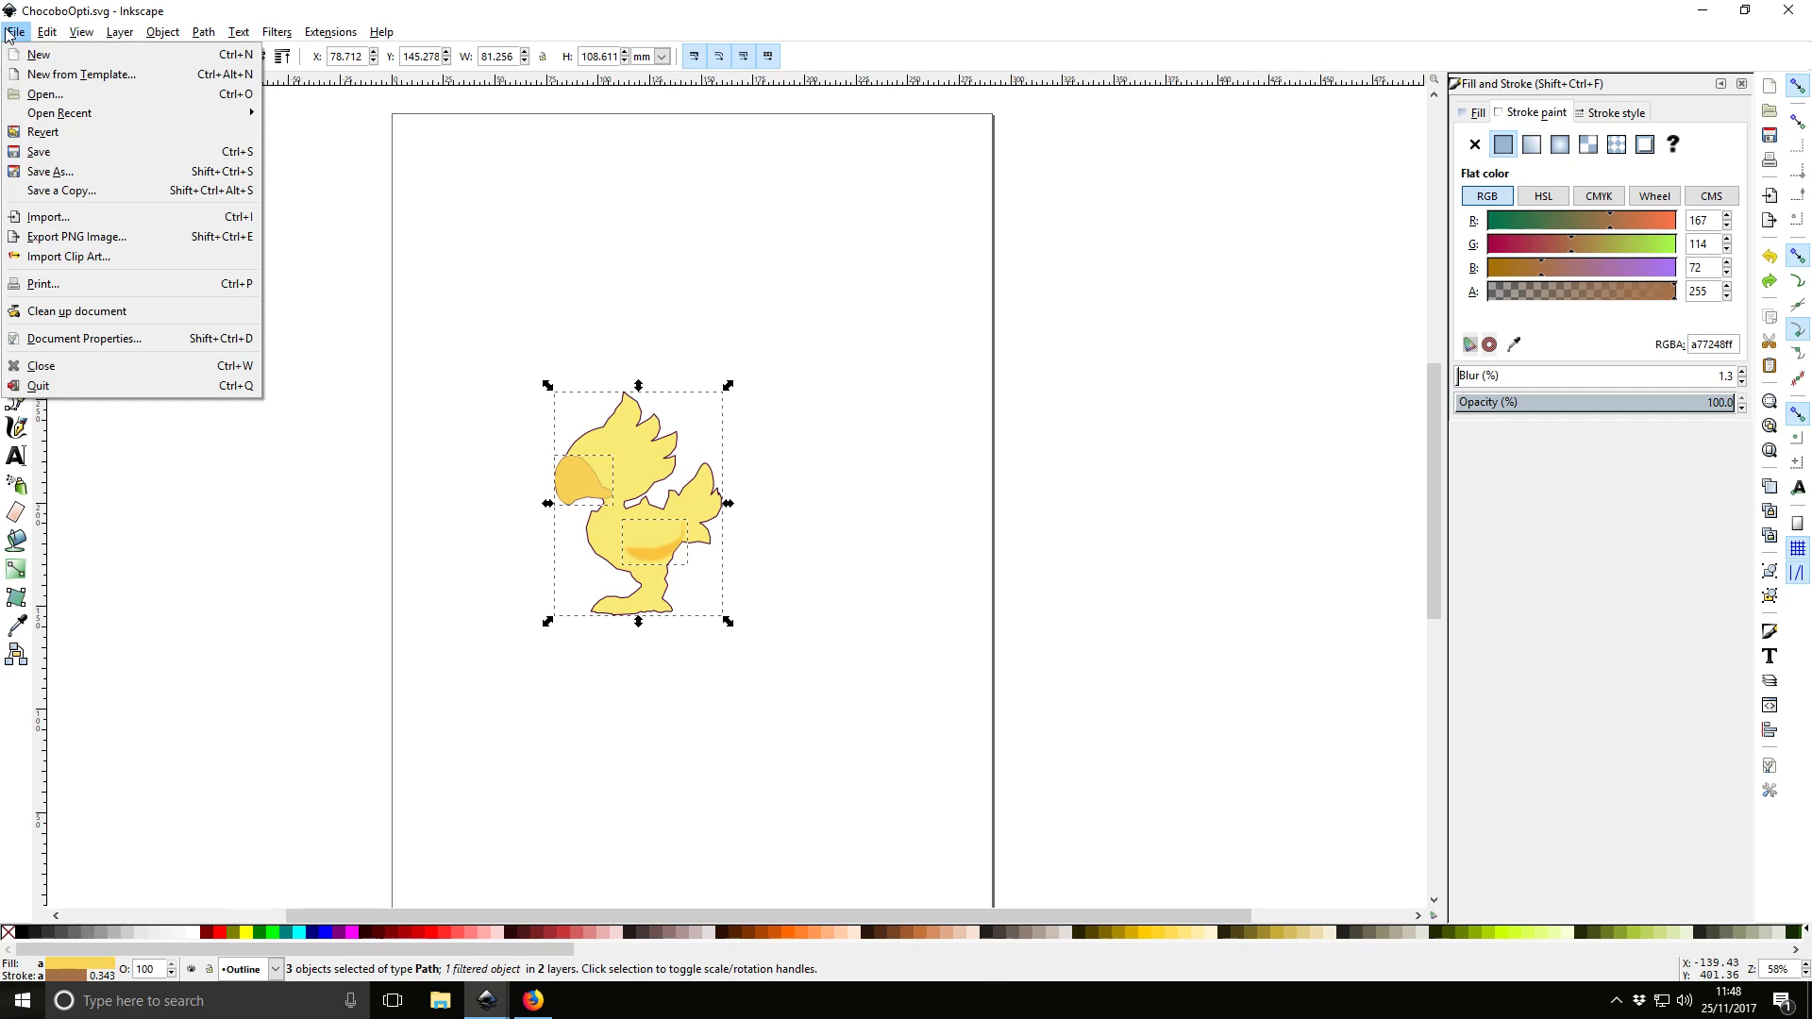
click(60, 338)
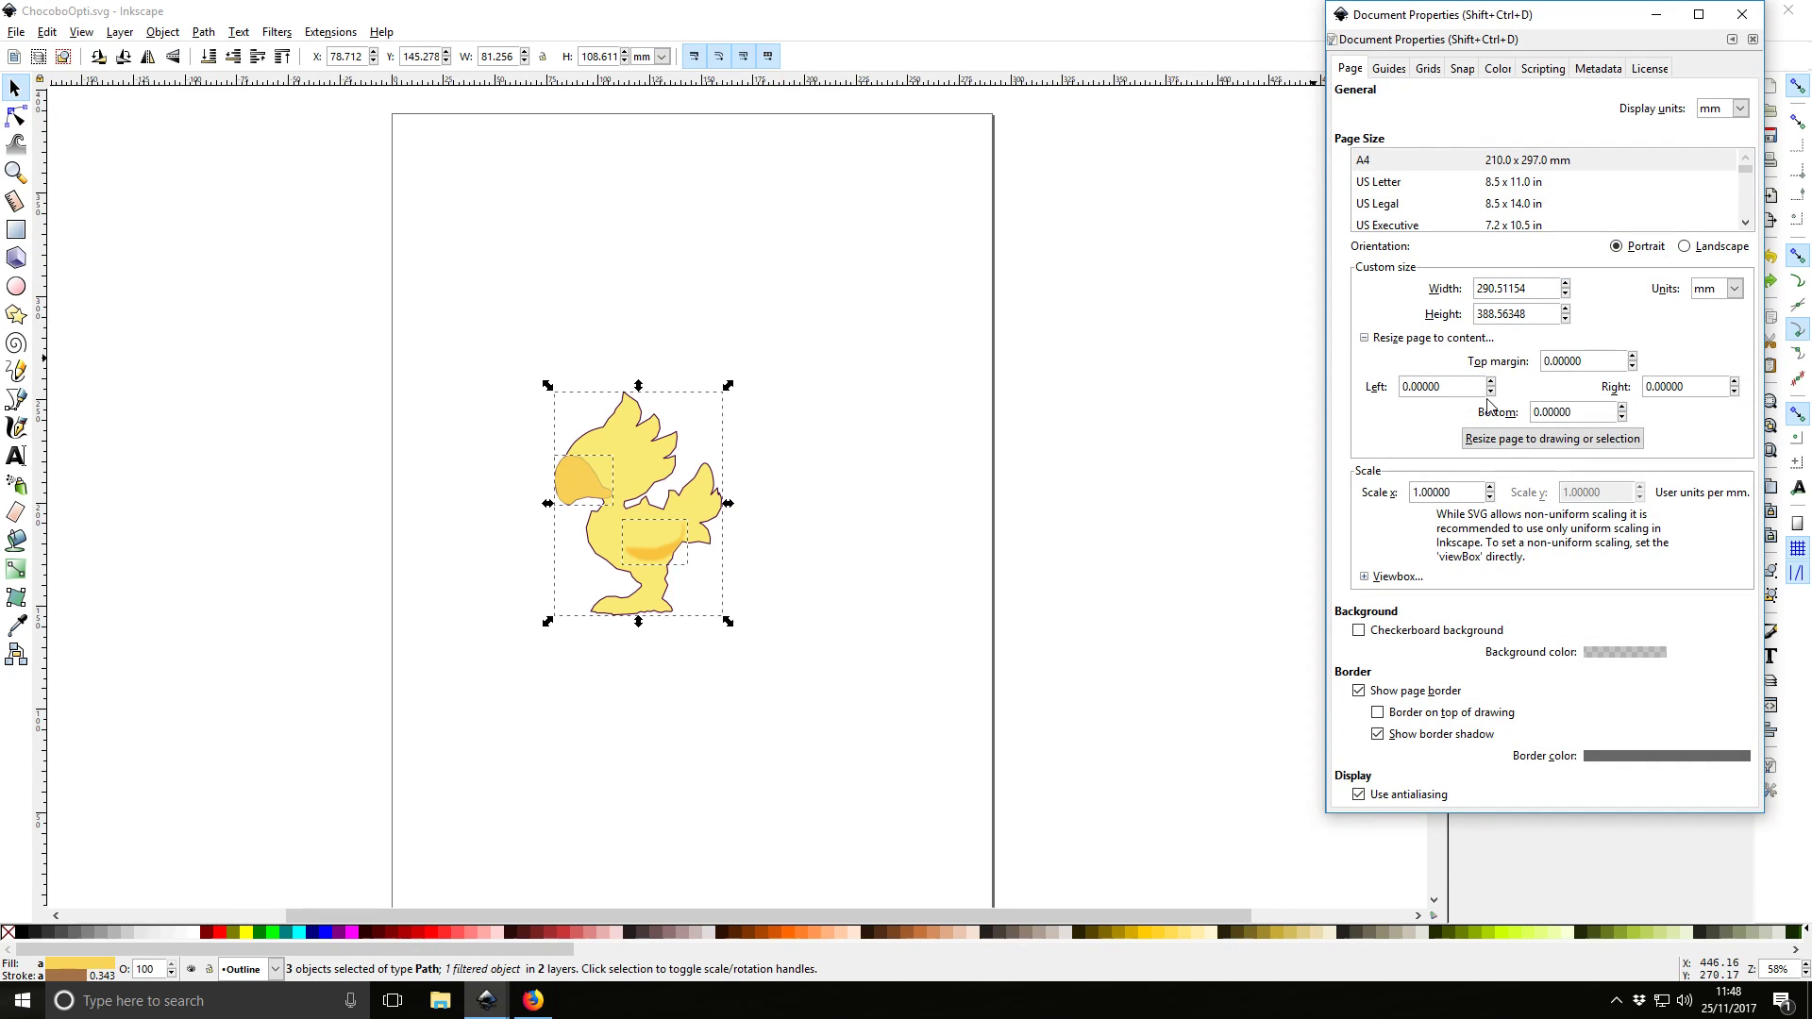
click(1546, 439)
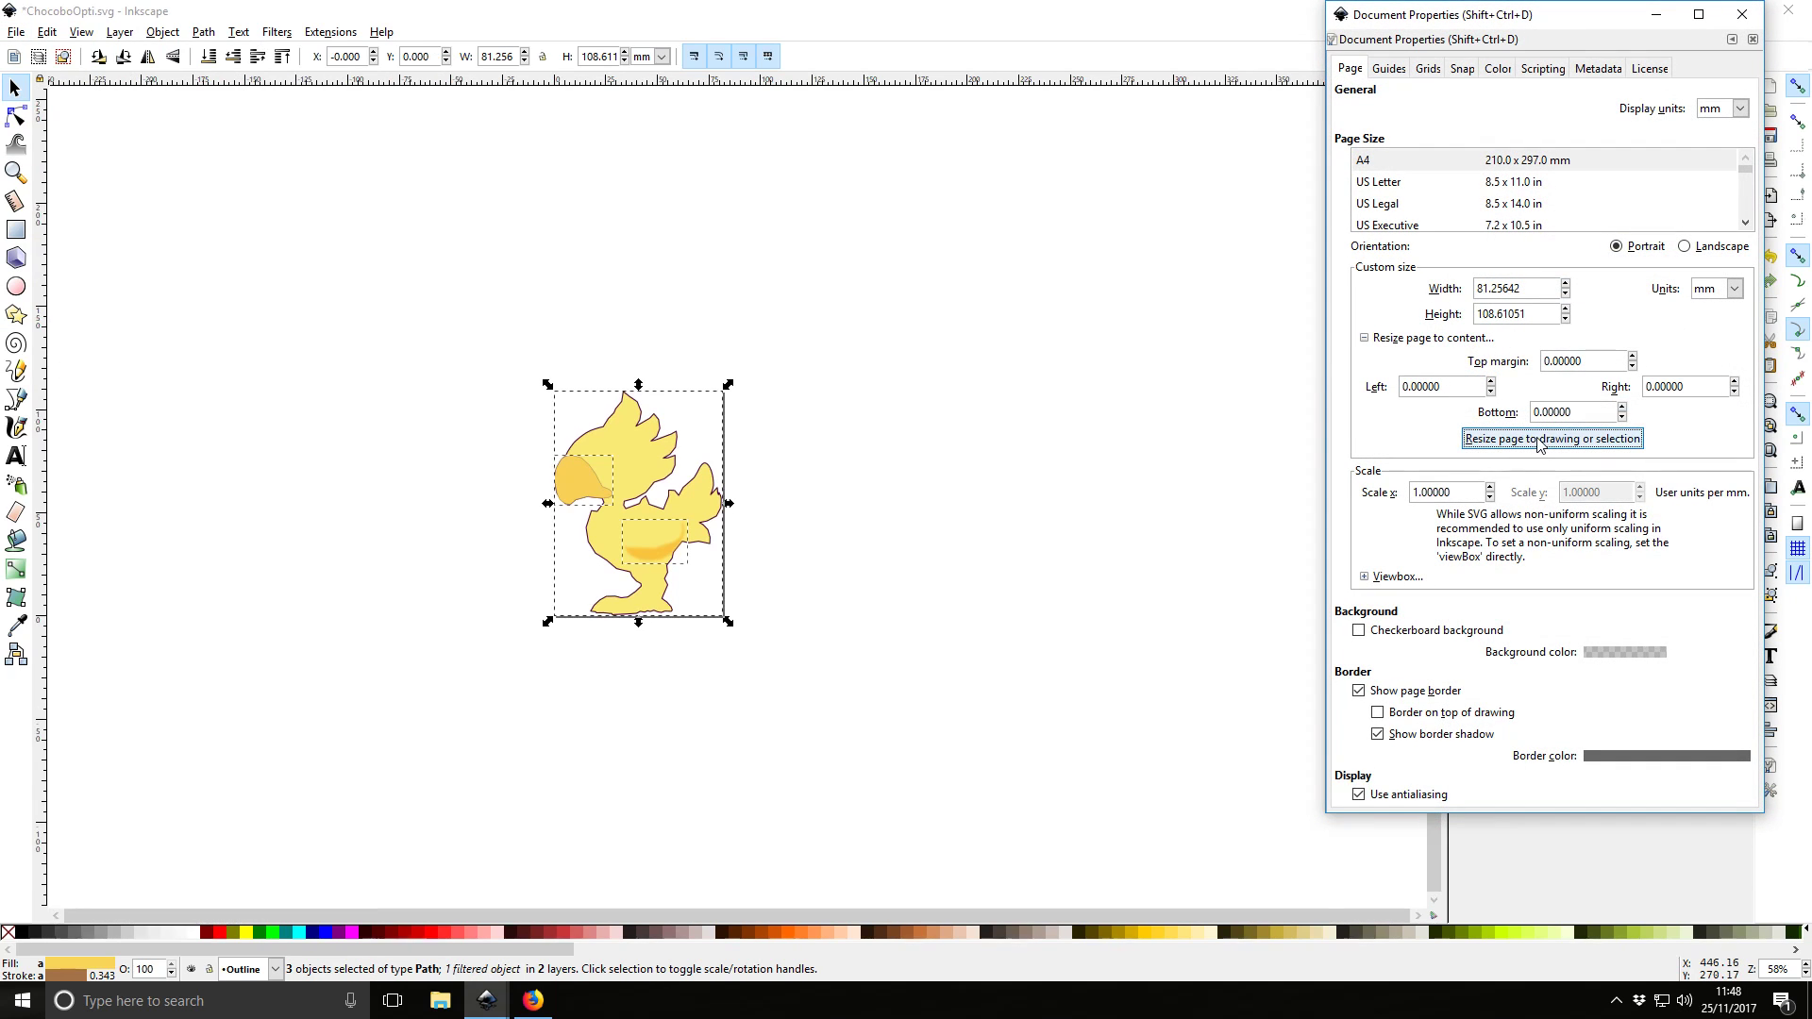
click(809, 519)
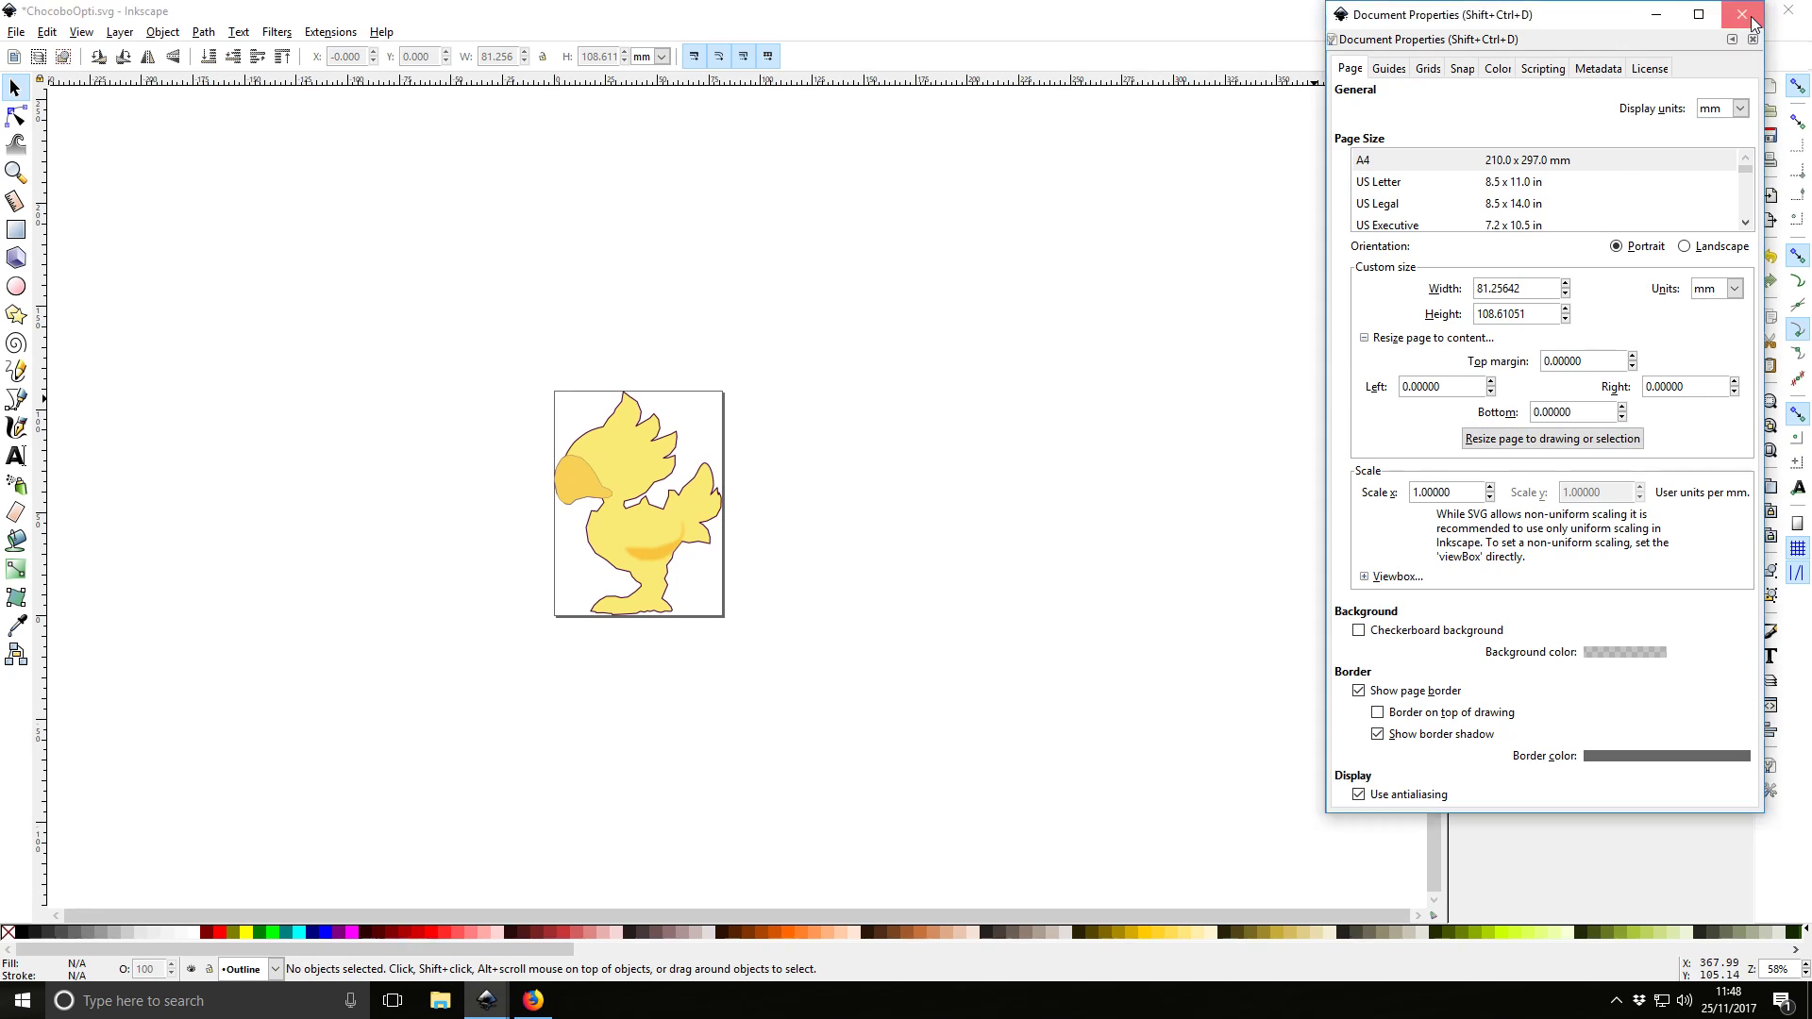
click(1741, 13)
key(ctrl+s)
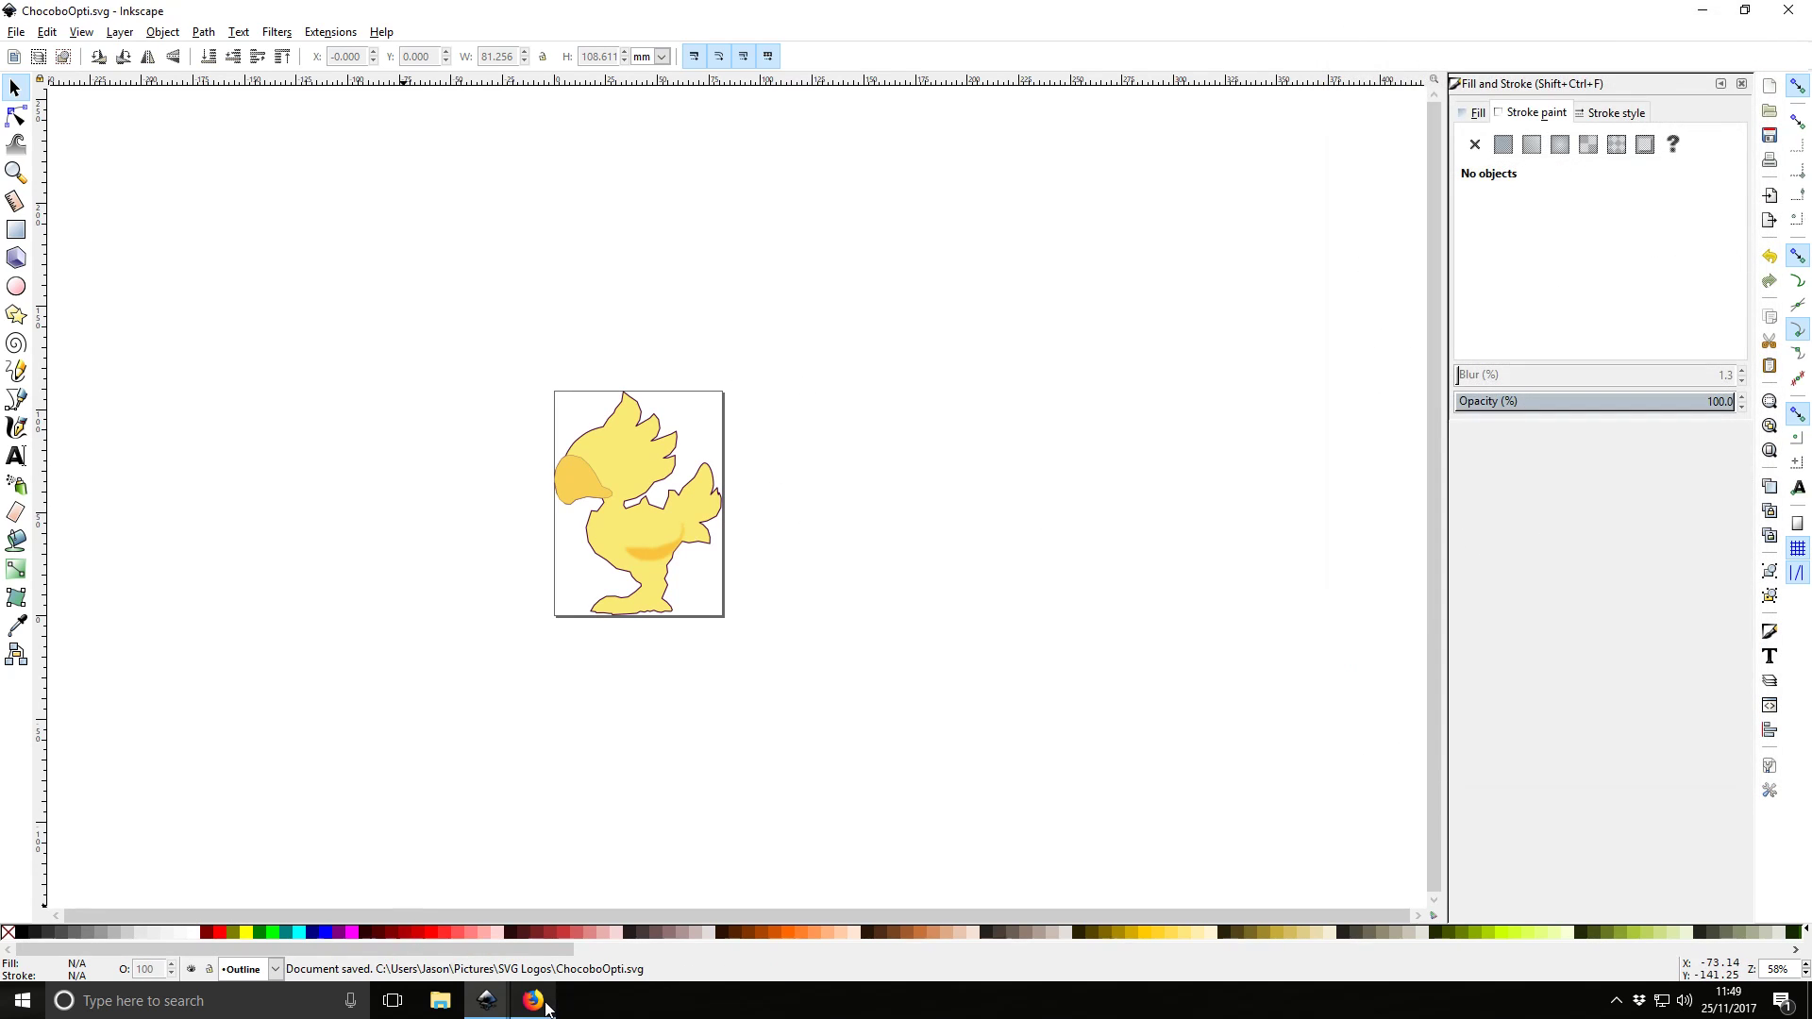
Open Chocobo from the SVG Logos folder in Internet Explorer, inspect the drawing's placement on its page, and close the browser
click(442, 999)
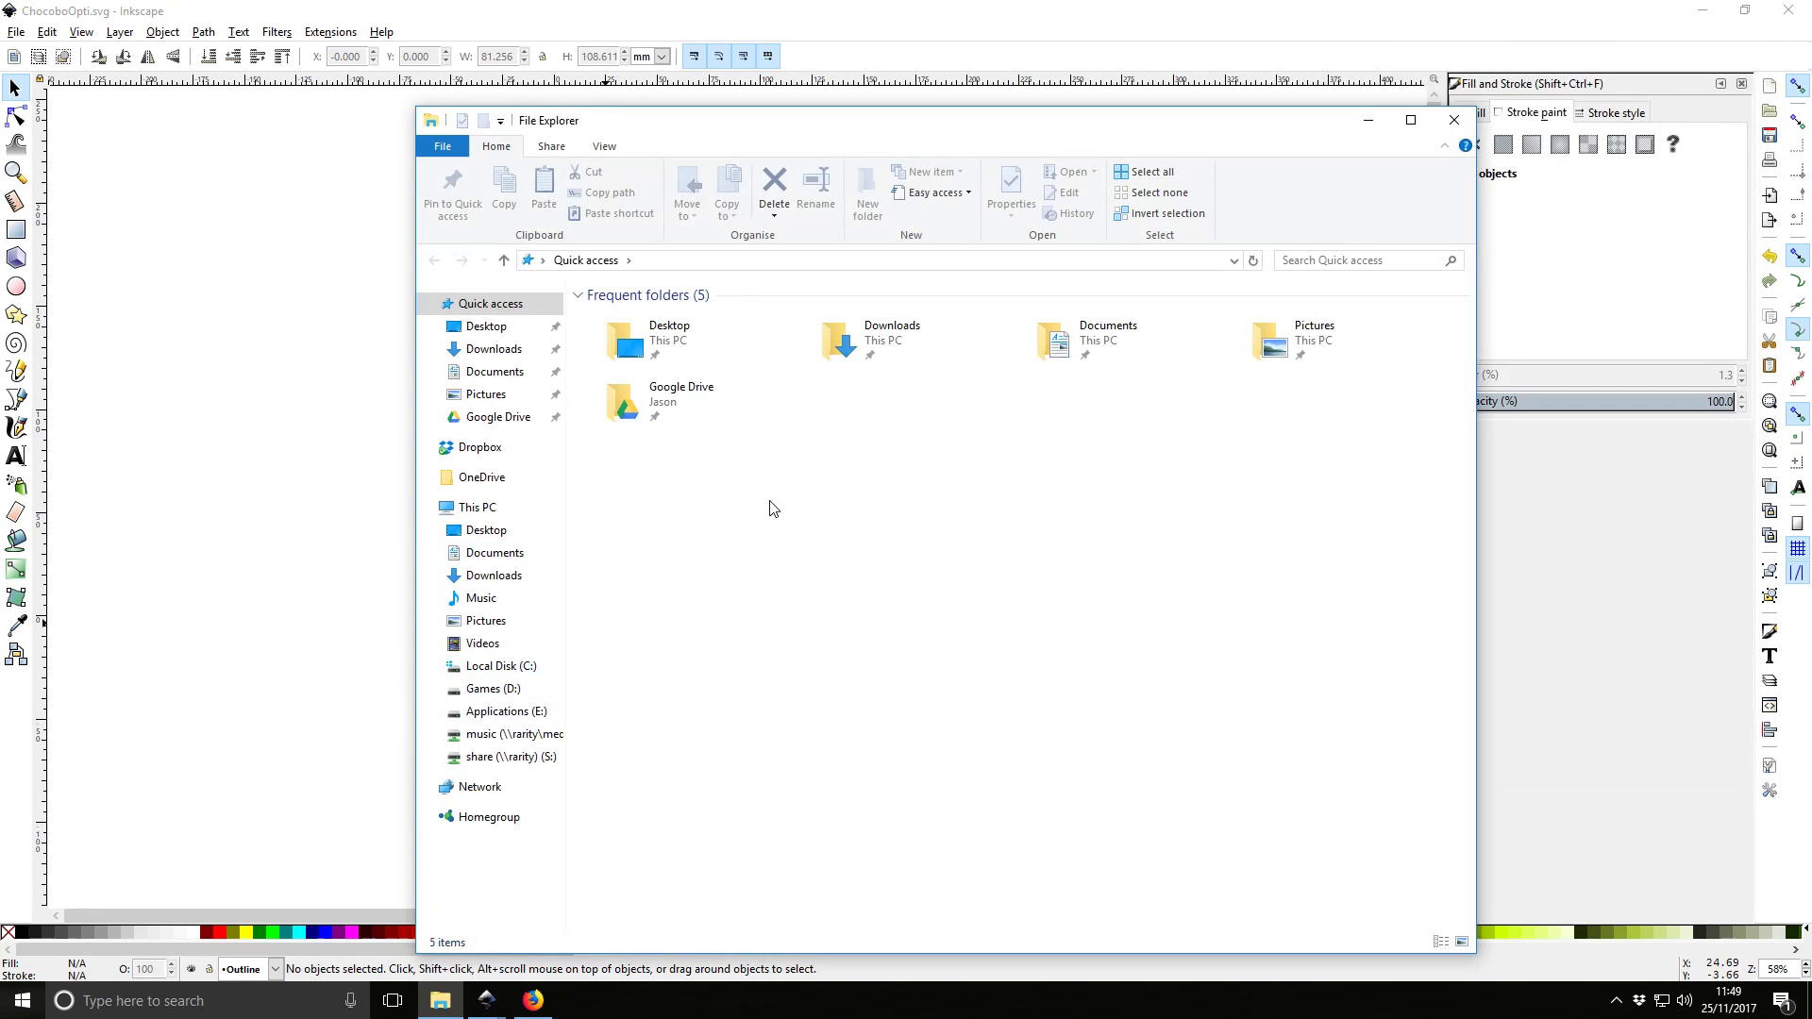
click(487, 396)
double_click(1295, 337)
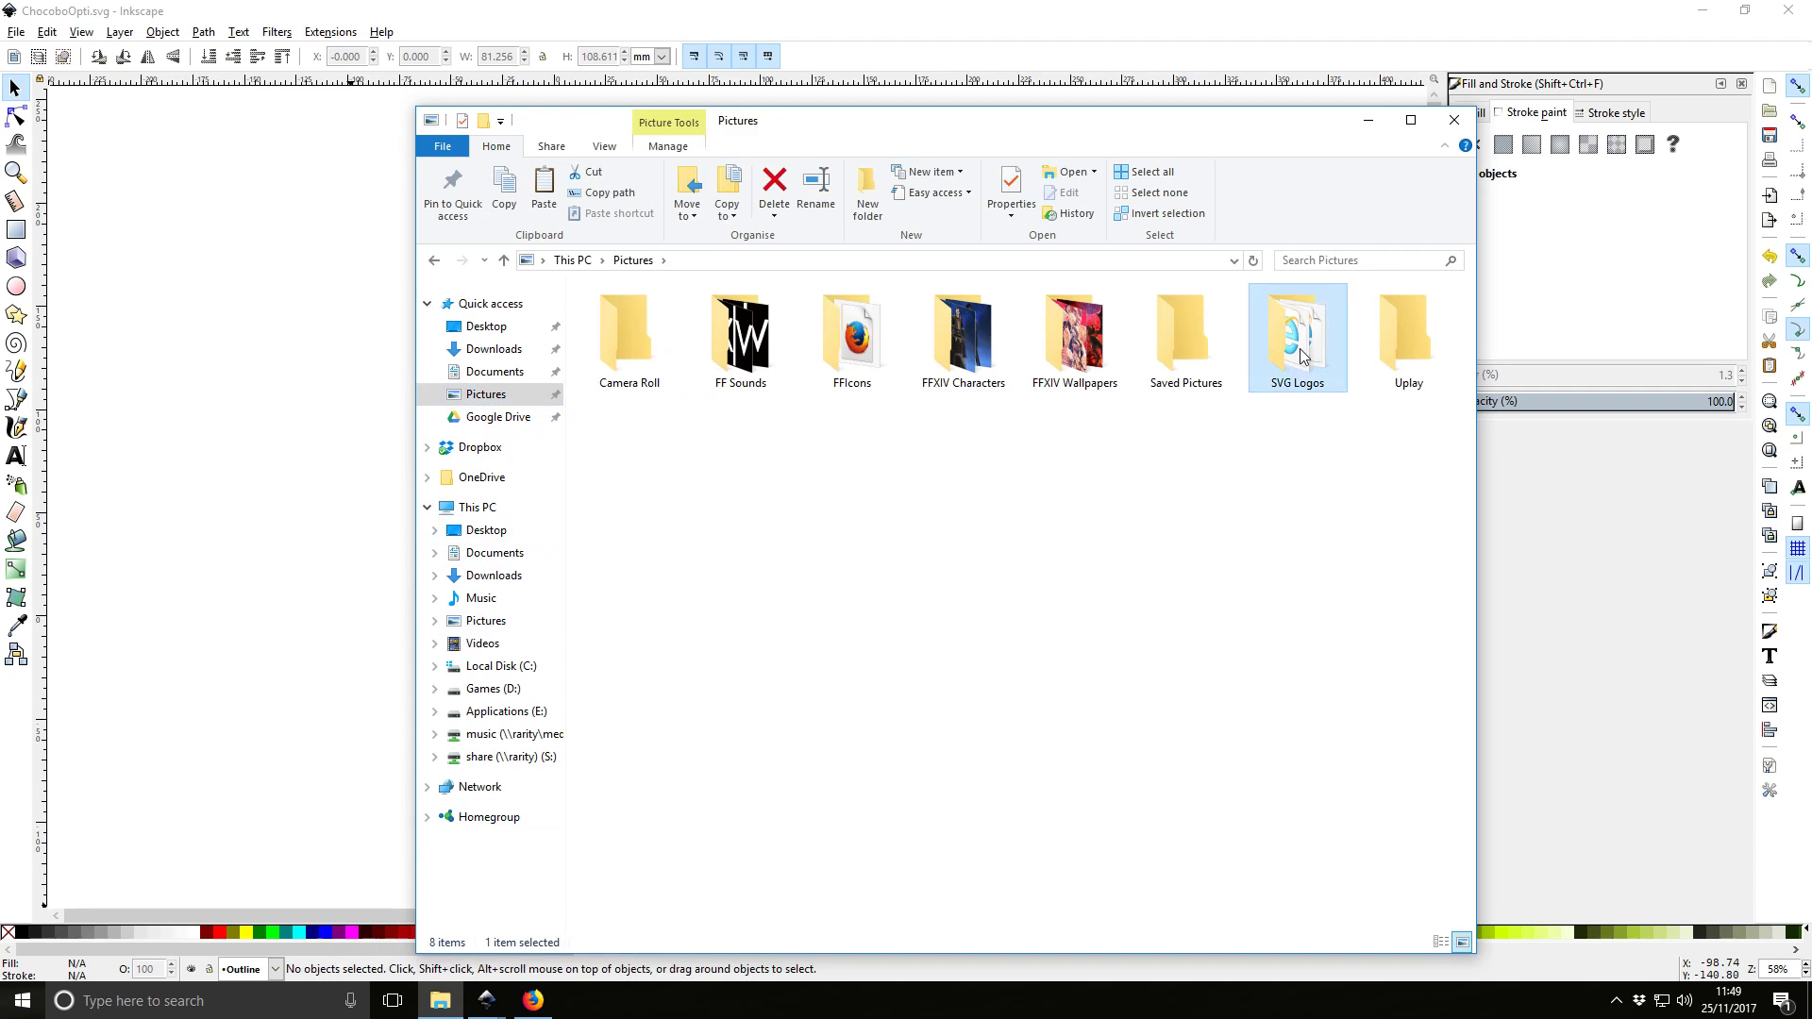
click(852, 331)
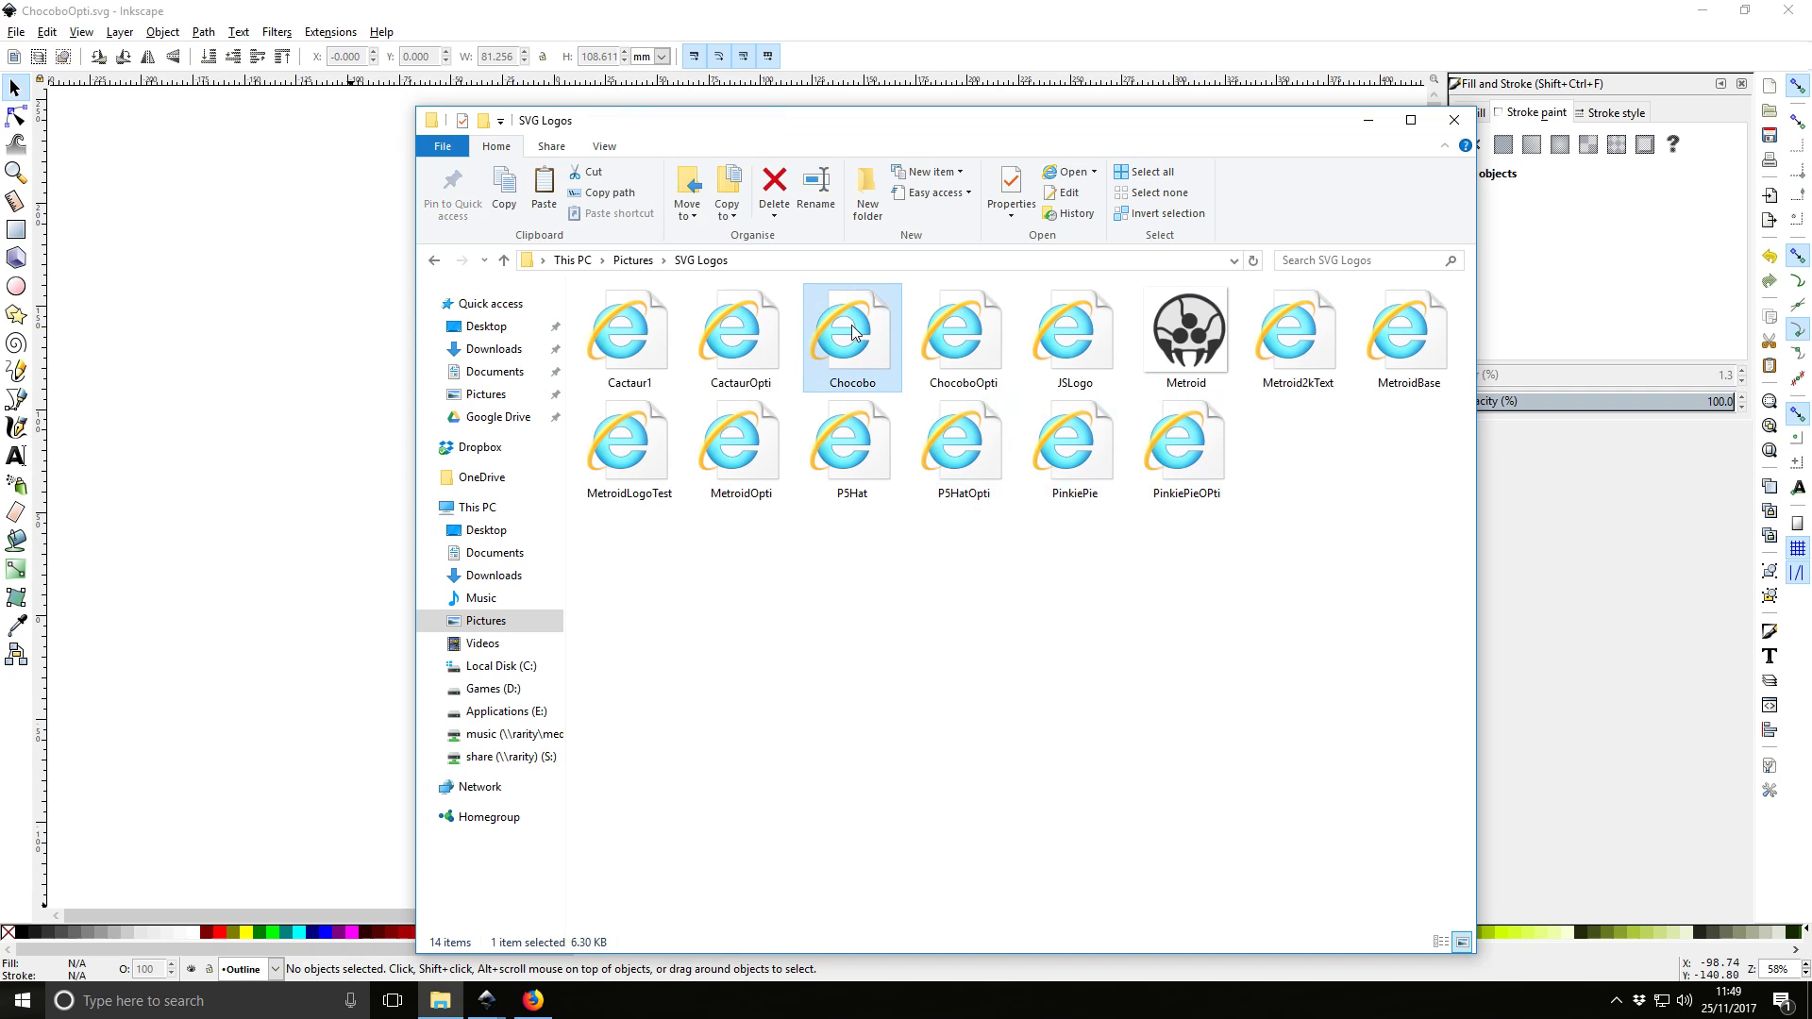
double_click(869, 342)
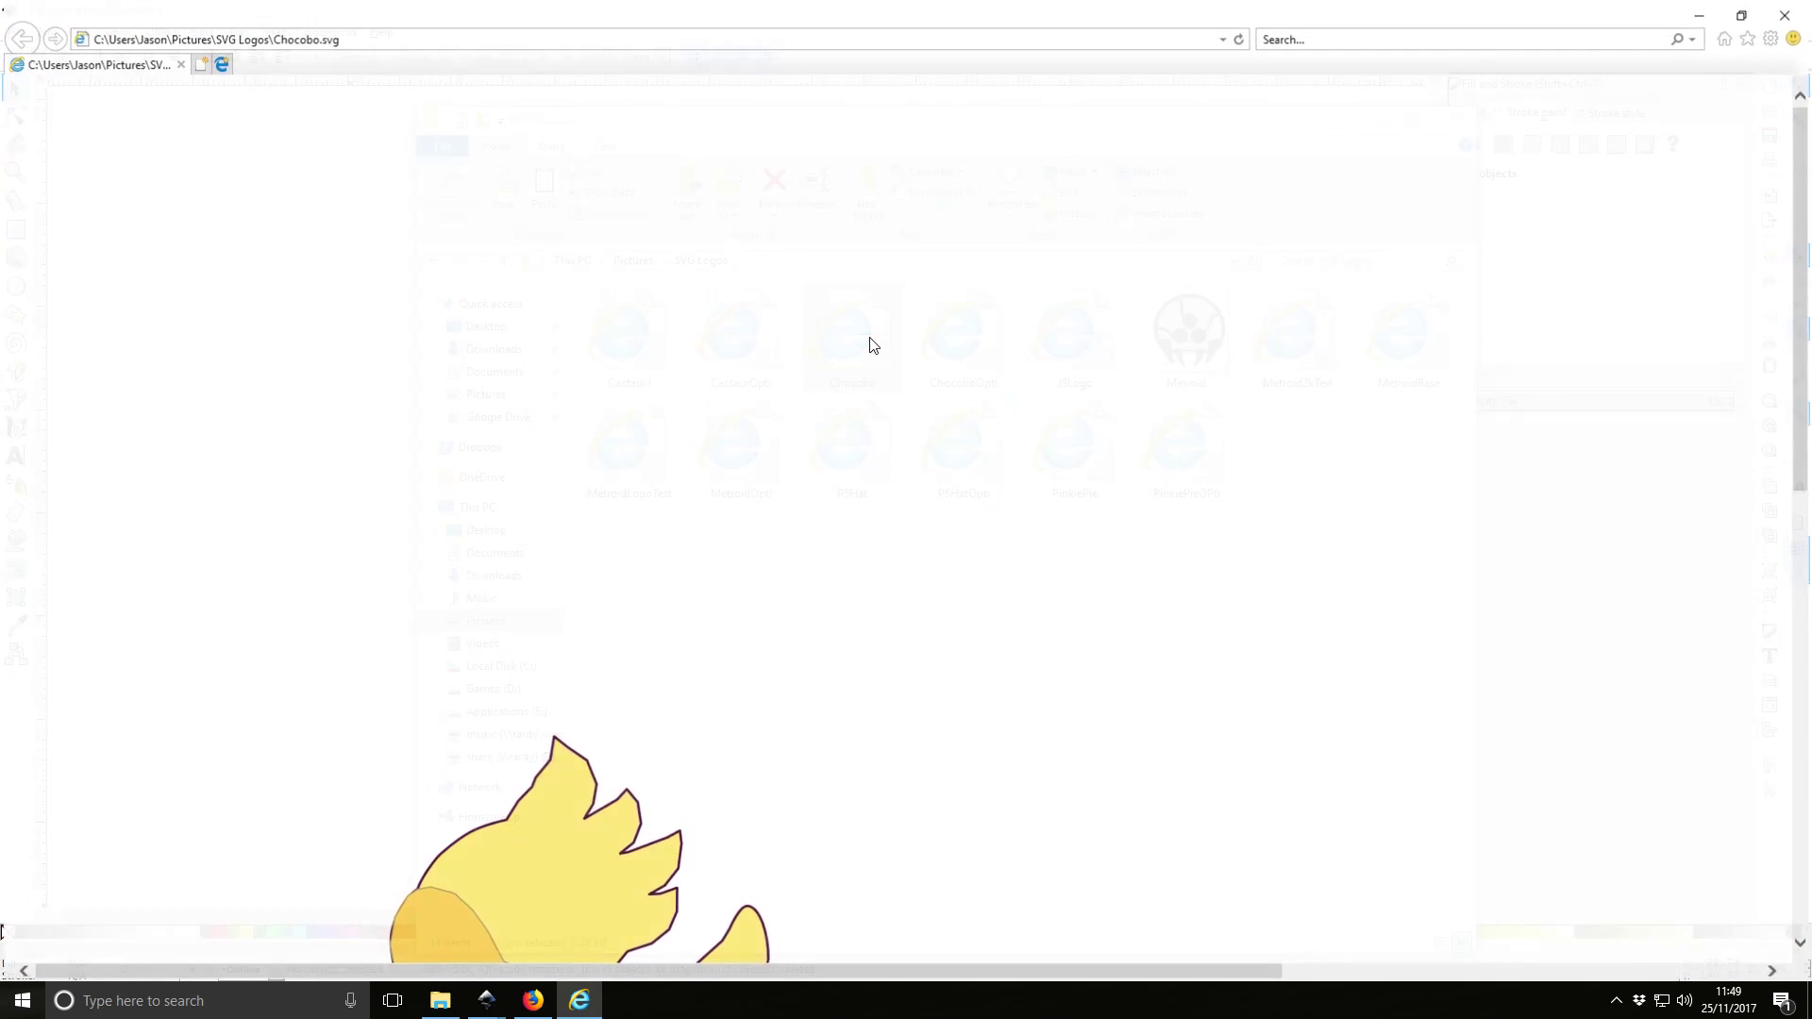
scroll(671, 453, up, 5)
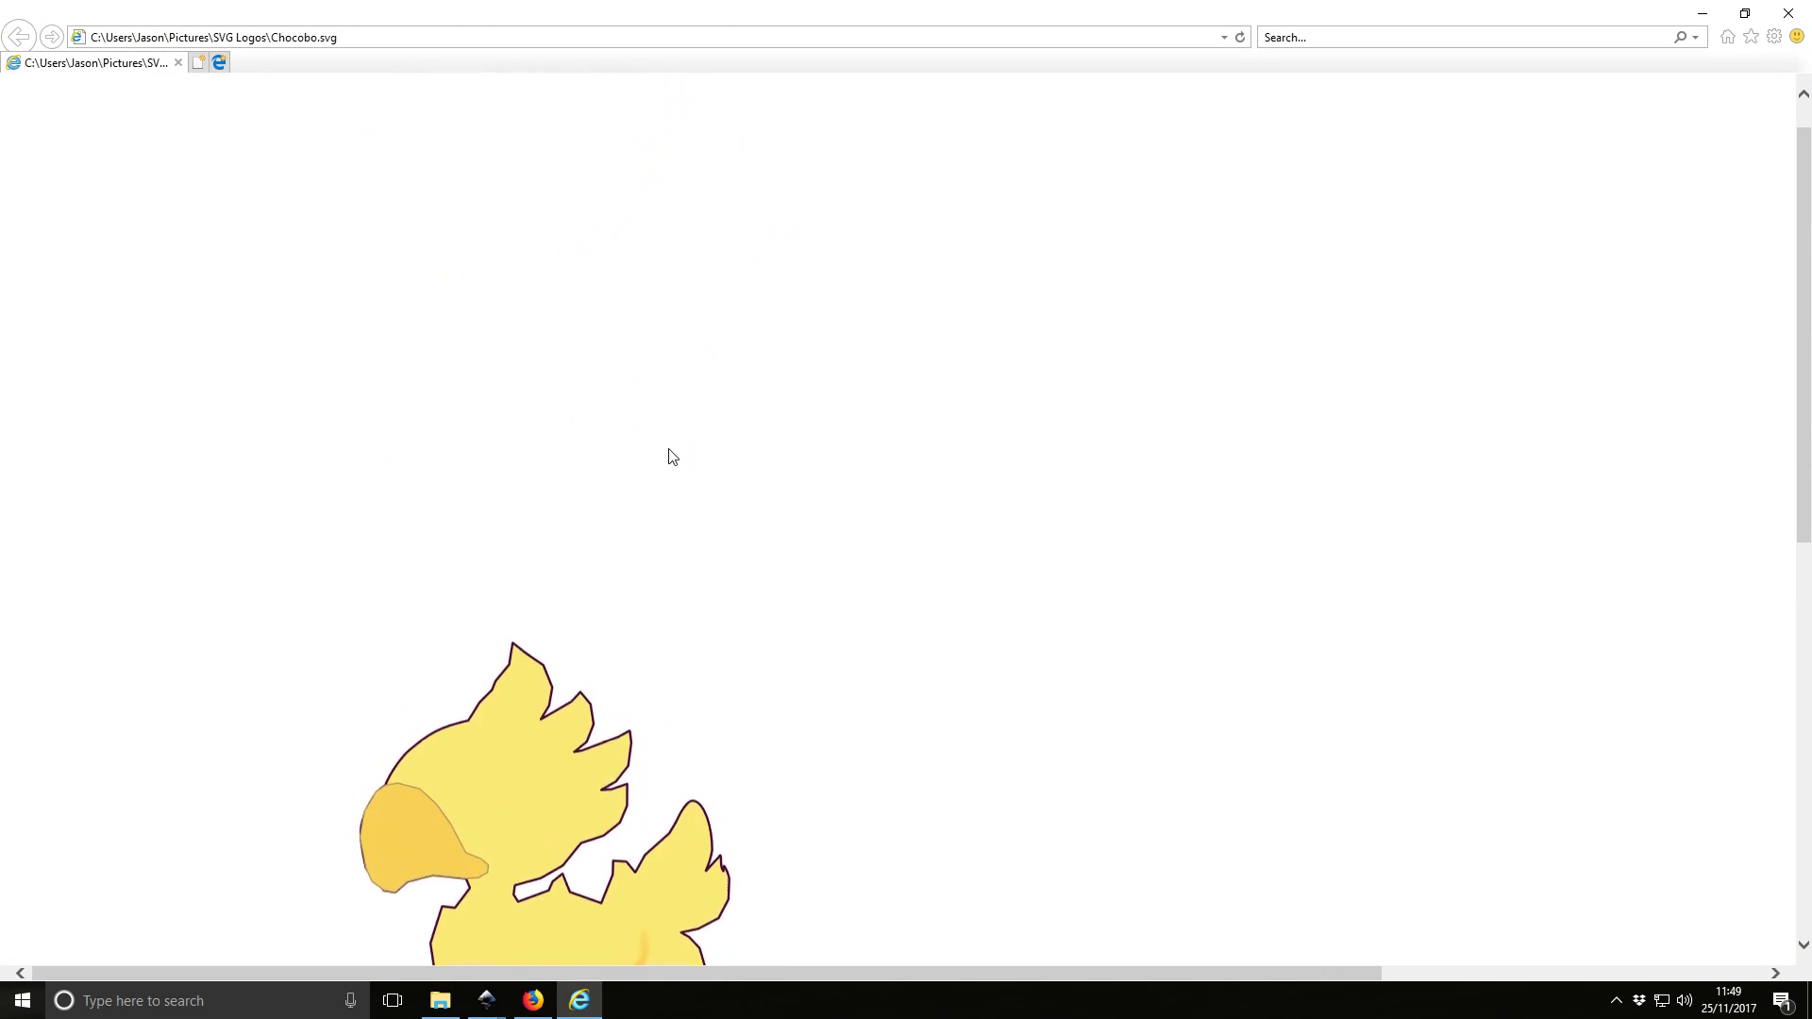
scroll(671, 453, down, 4)
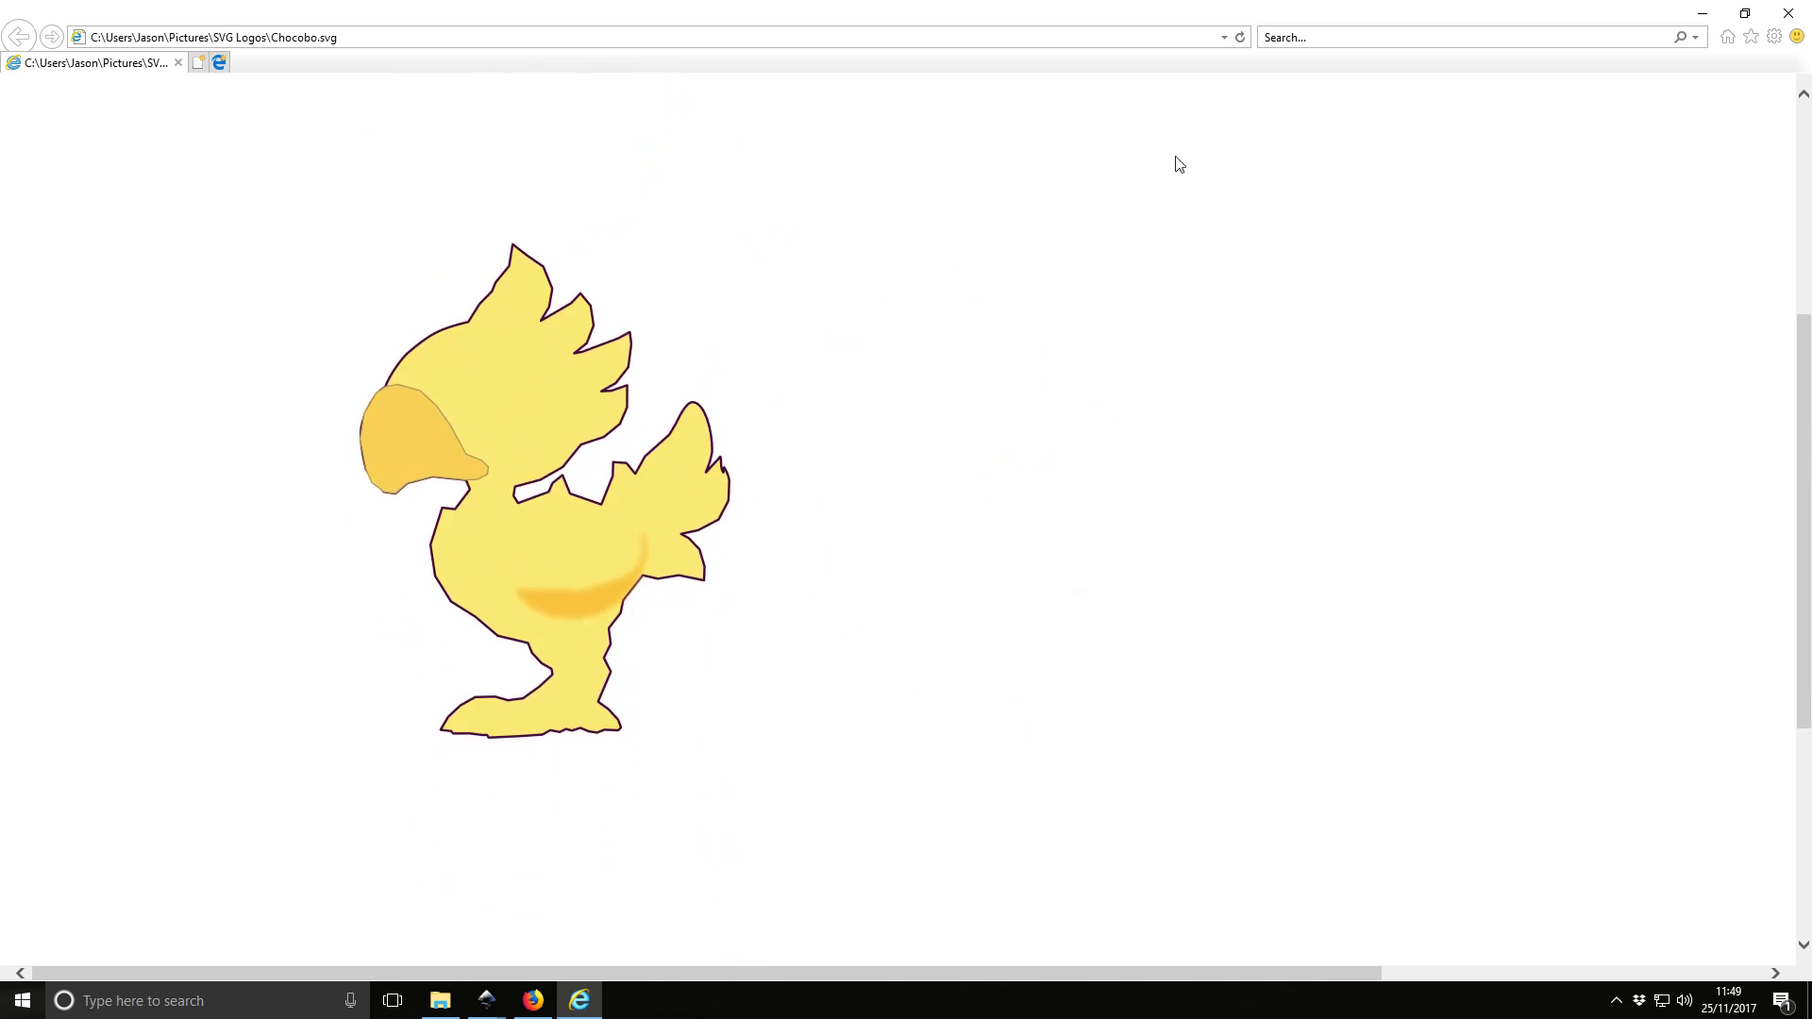
scroll(1121, 184, up, 4)
click(1788, 13)
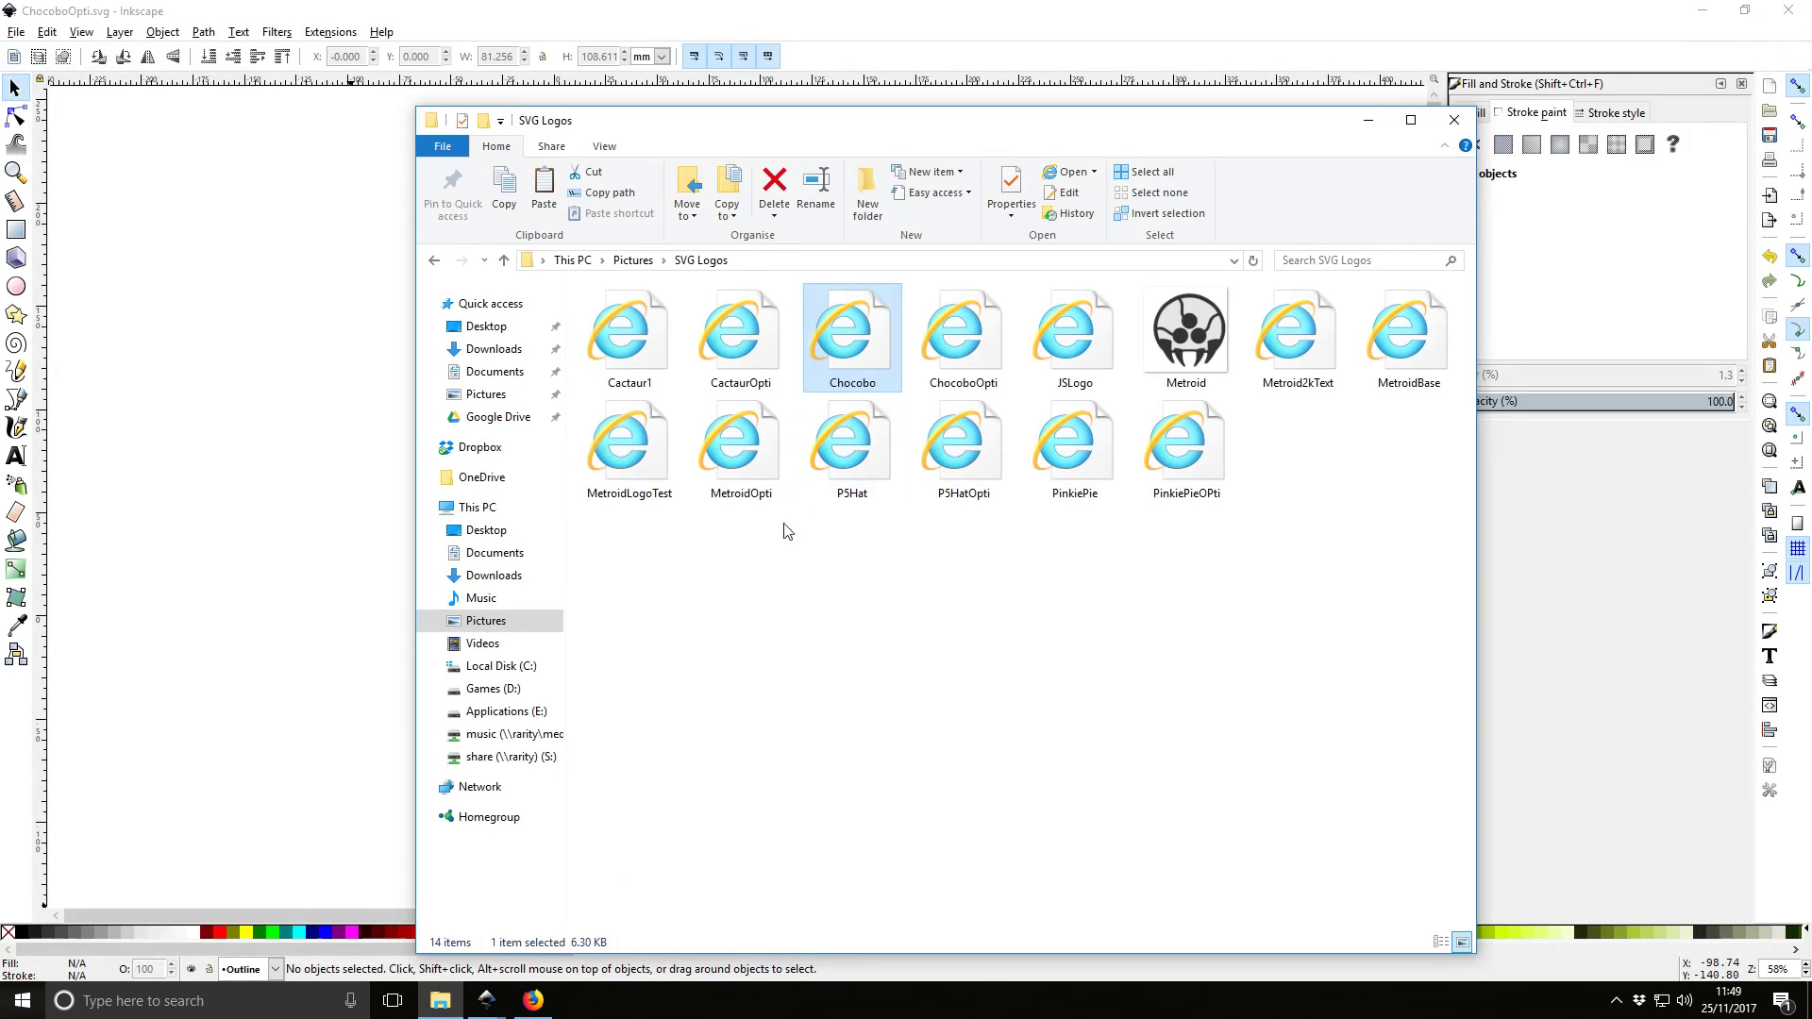
Open ChocoboOpti from the SVG Logos folder in Internet Explorer, inspect the page fit around the drawing, and close the browser
click(312, 570)
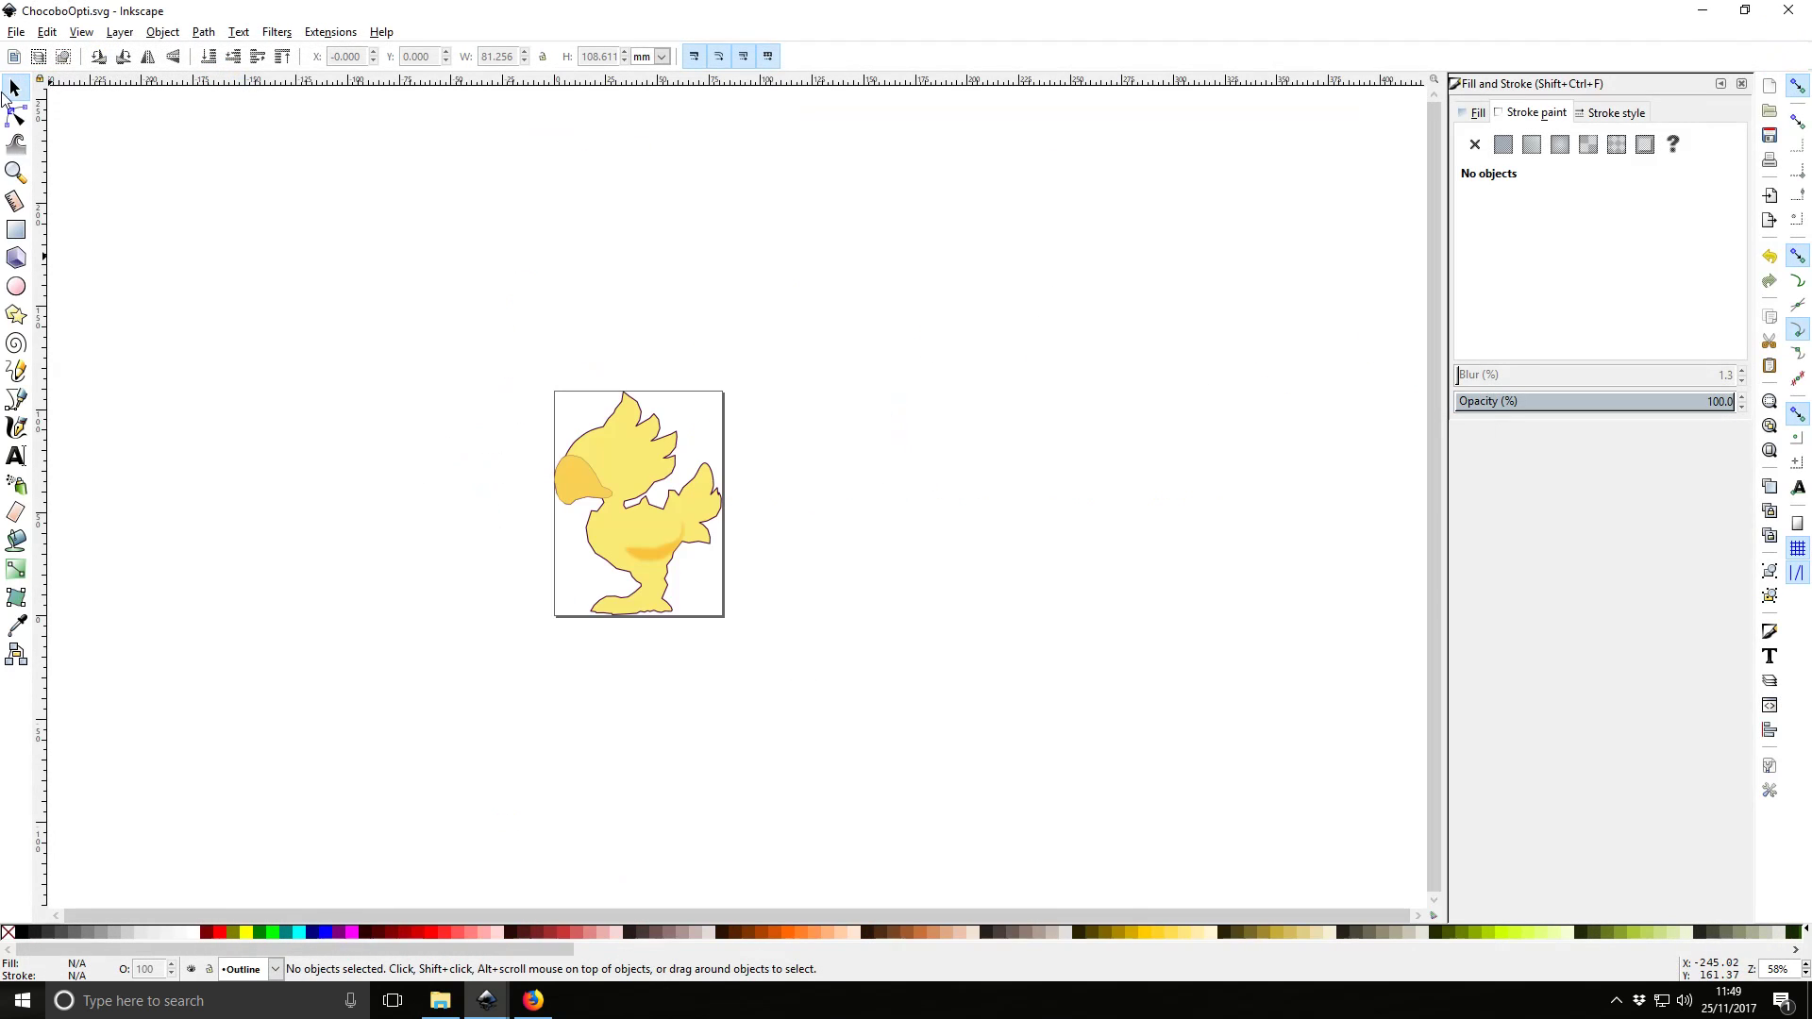
click(437, 1006)
double_click(974, 336)
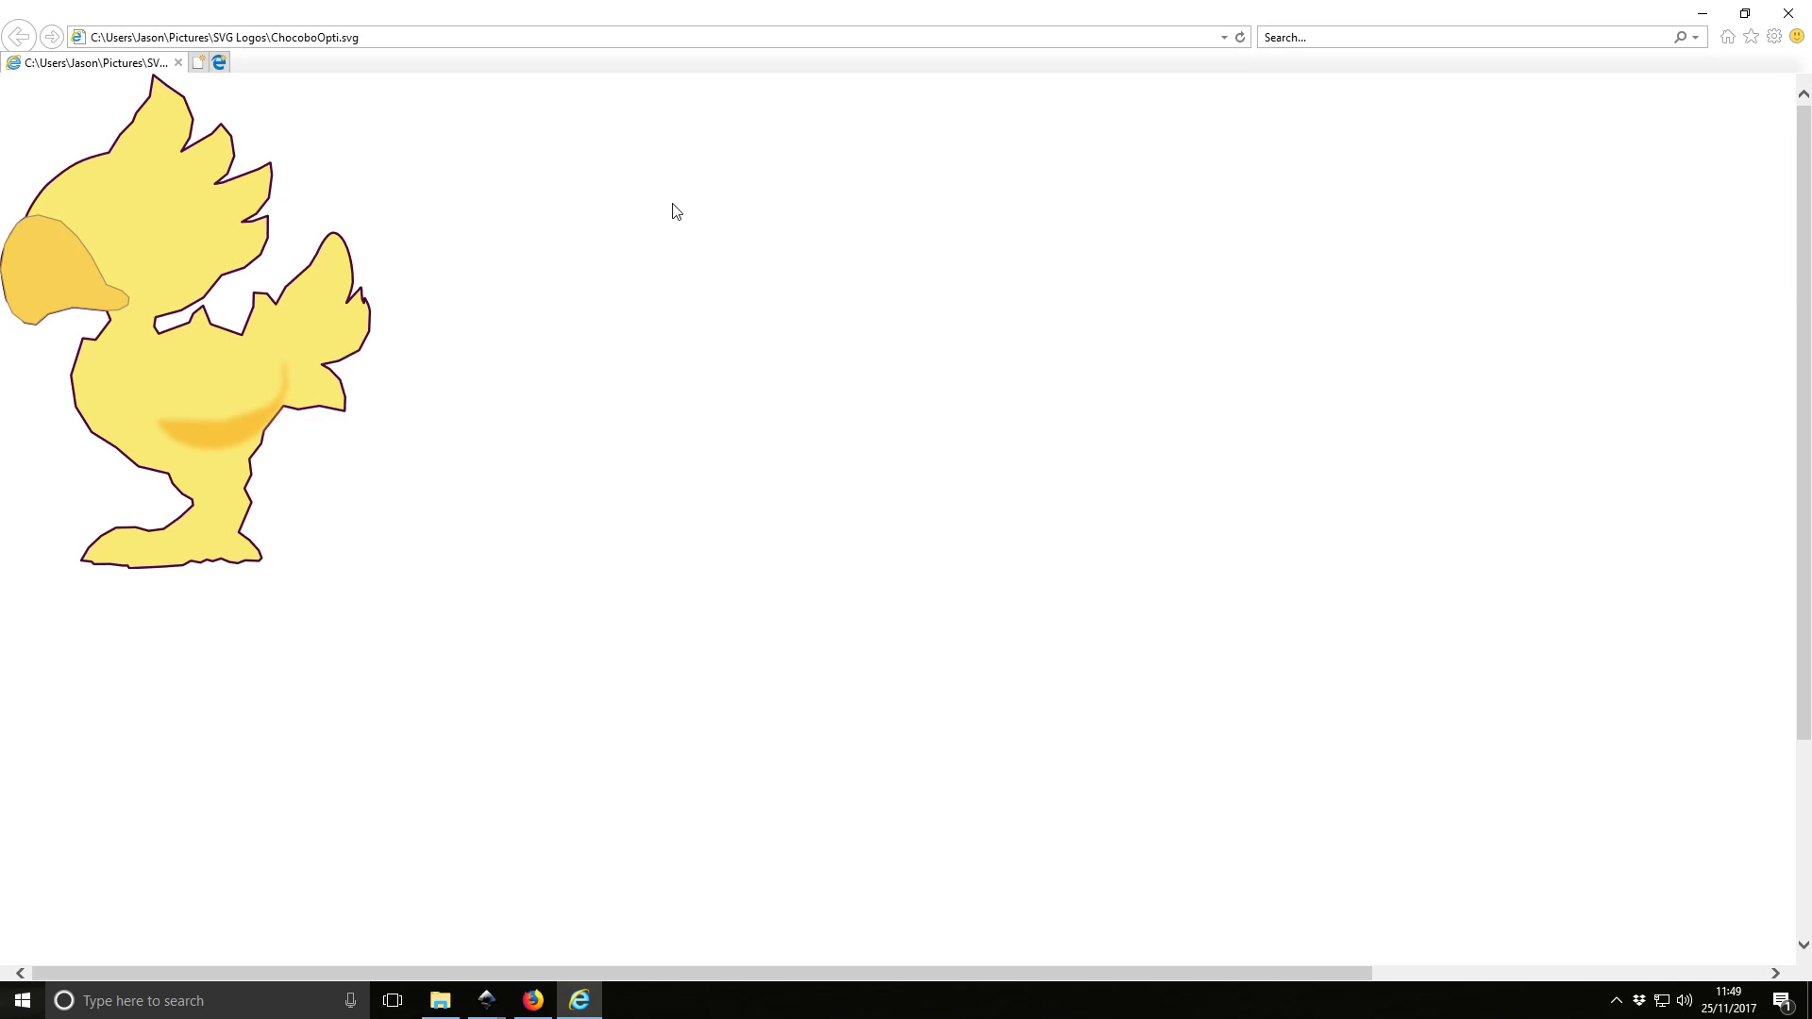
scroll(837, 348, down, 3)
scroll(837, 348, up, 3)
click(1787, 13)
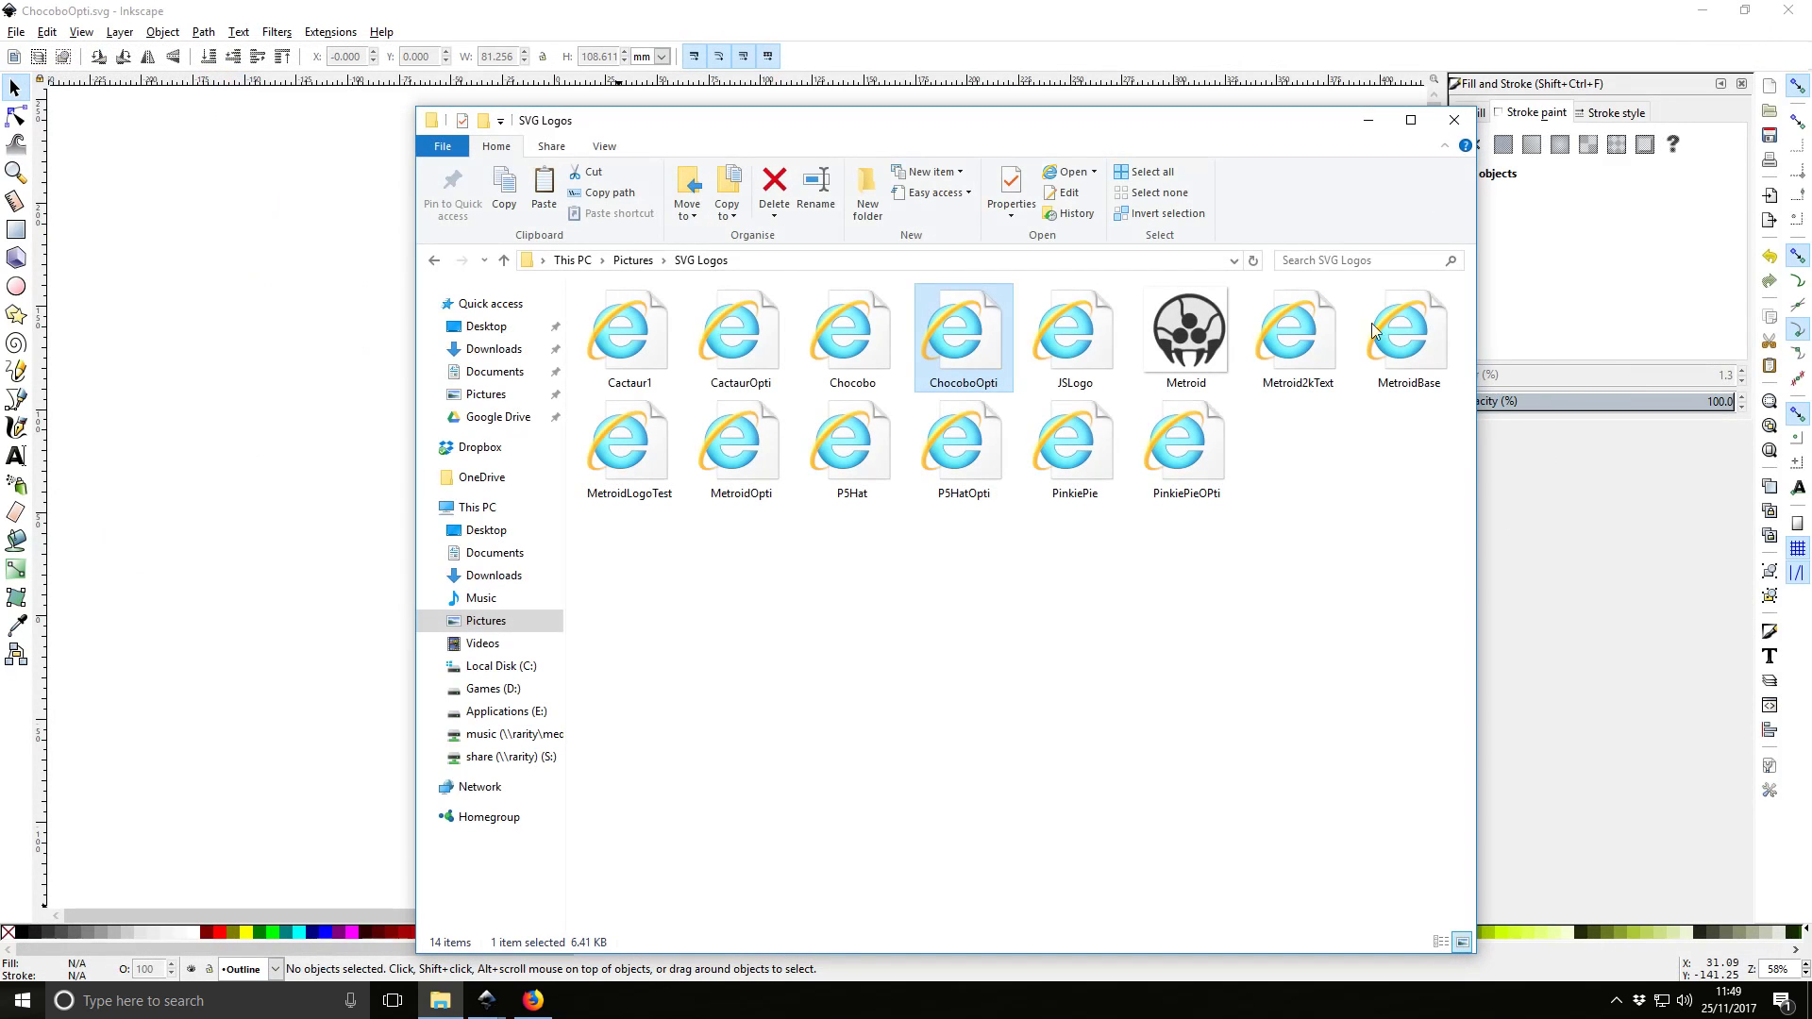
Switch to Firefox and open the Gran Turismo Sport user page at gran-turismo.com/gb/gtsport/user/
click(533, 1000)
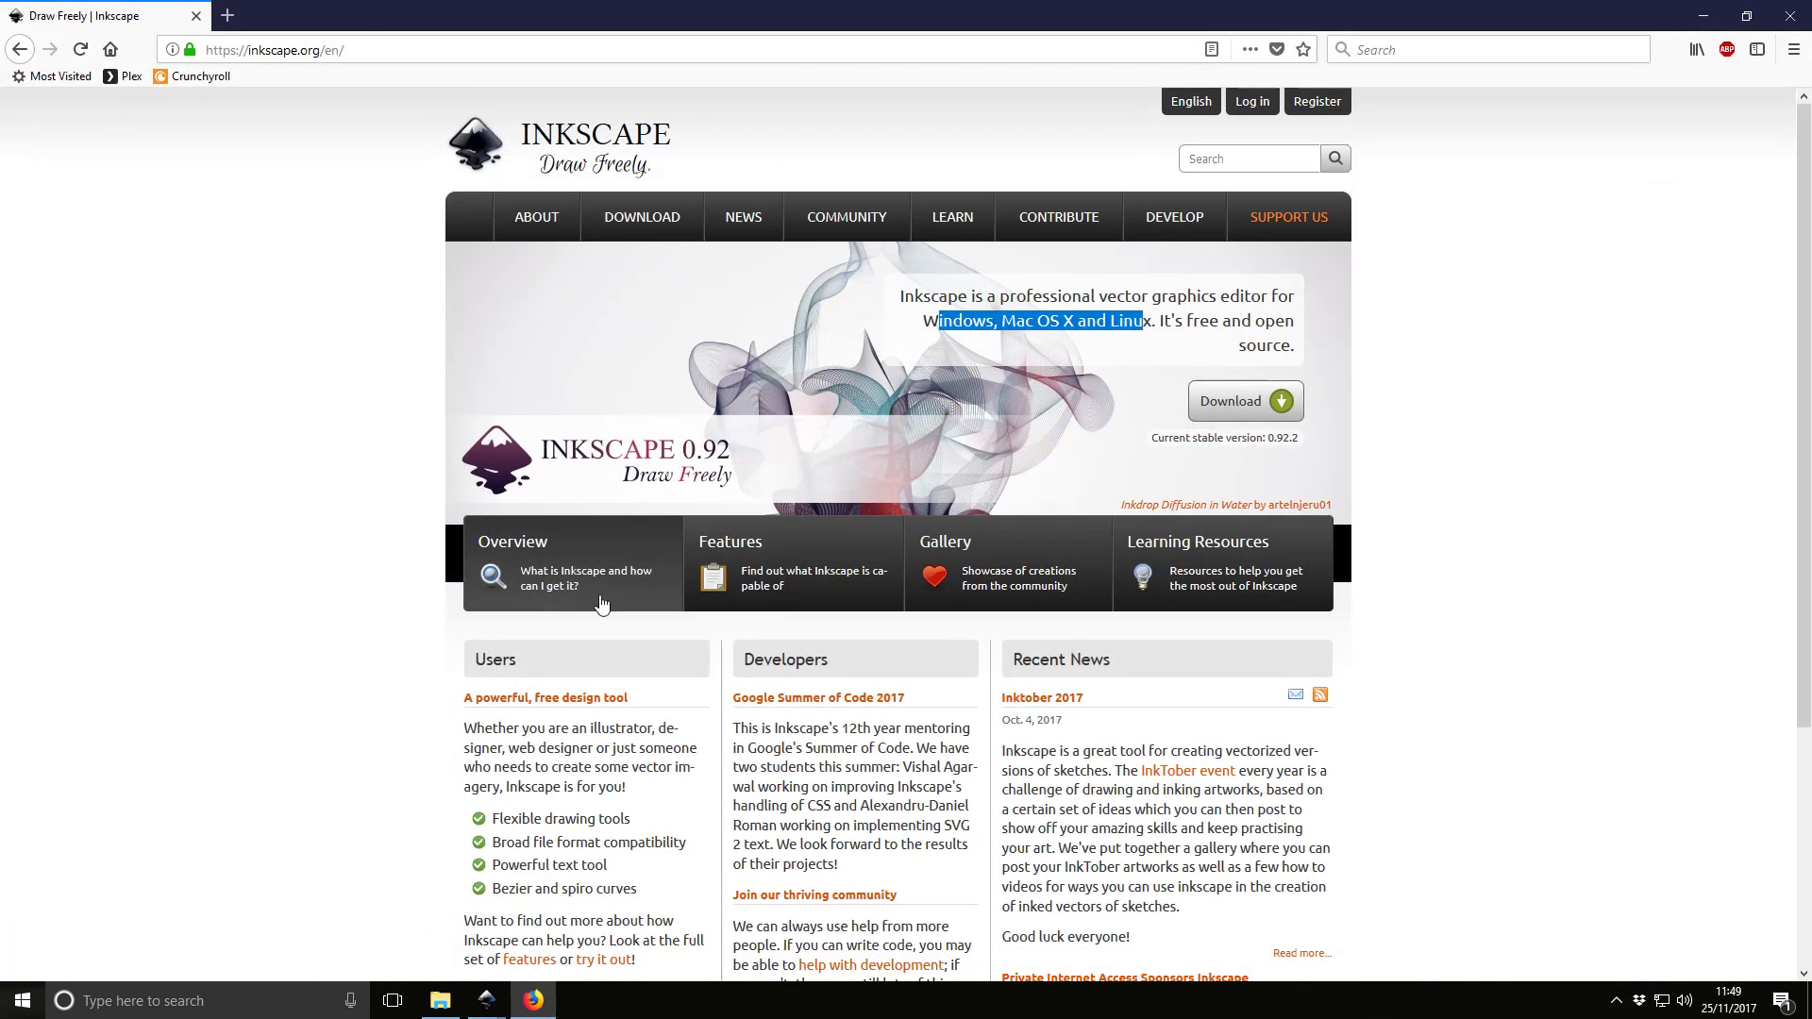
click(564, 54)
text(gran-turismo.com/)
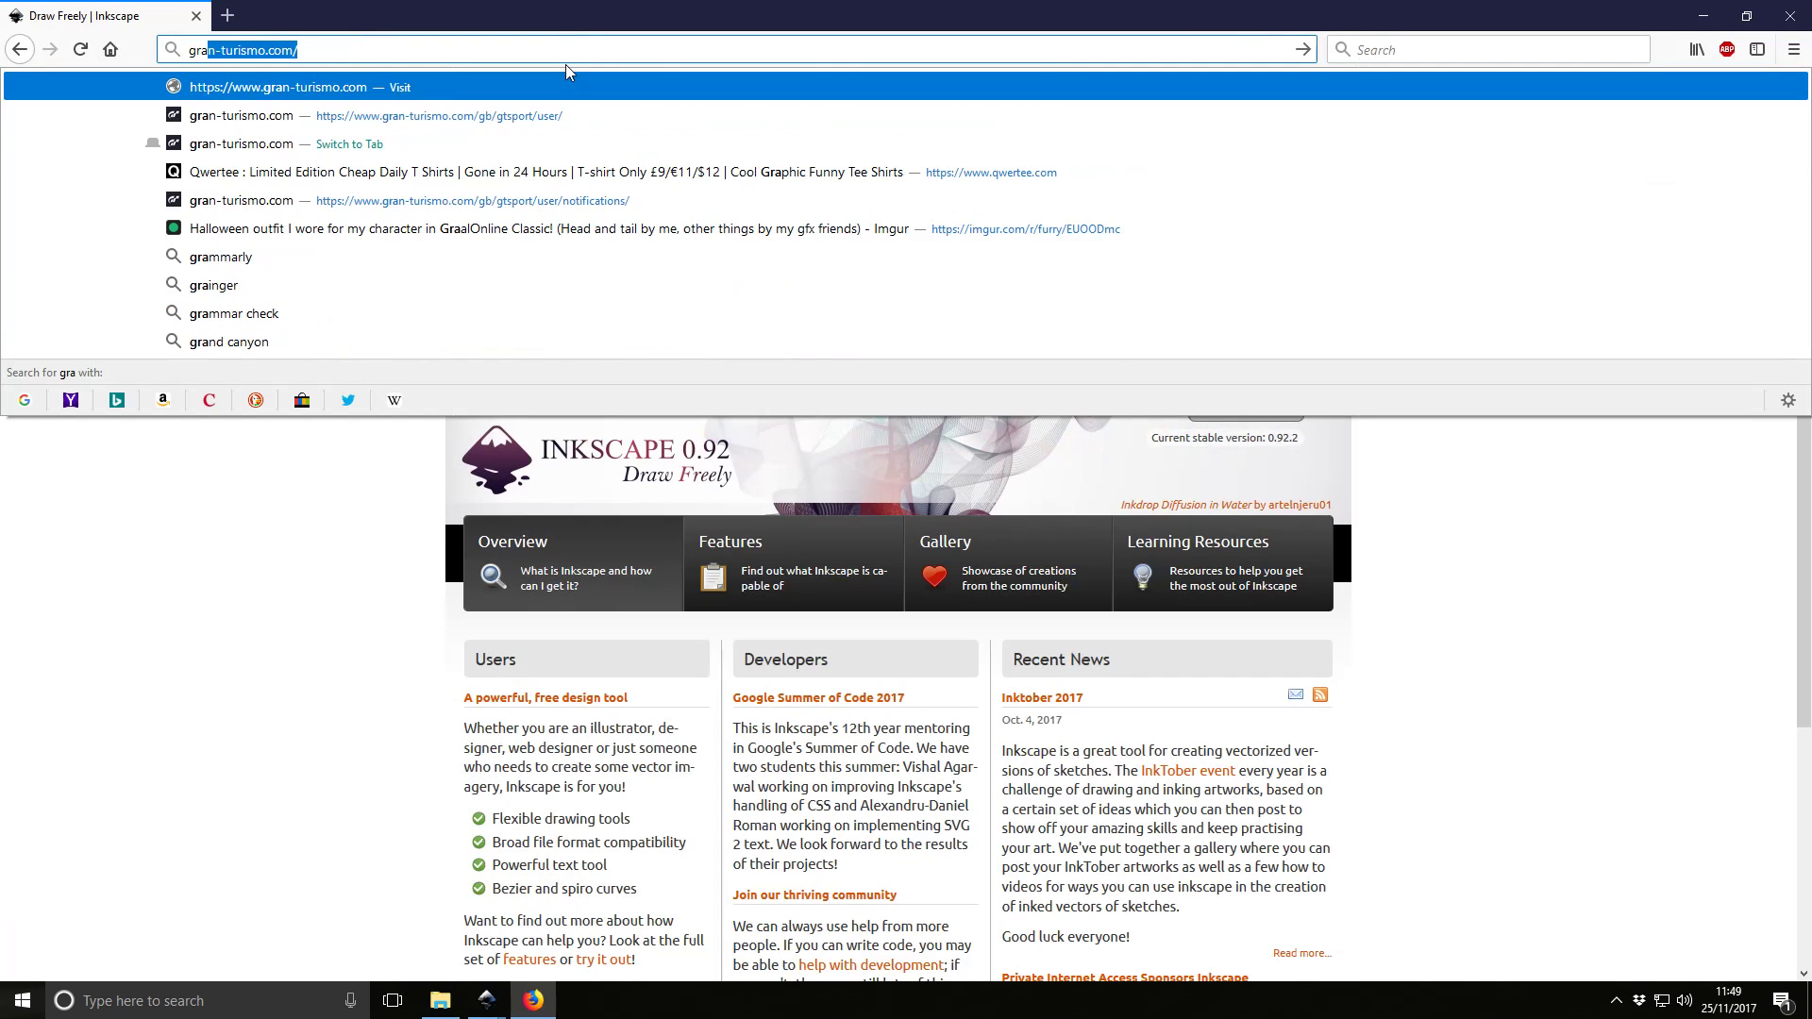
click(498, 115)
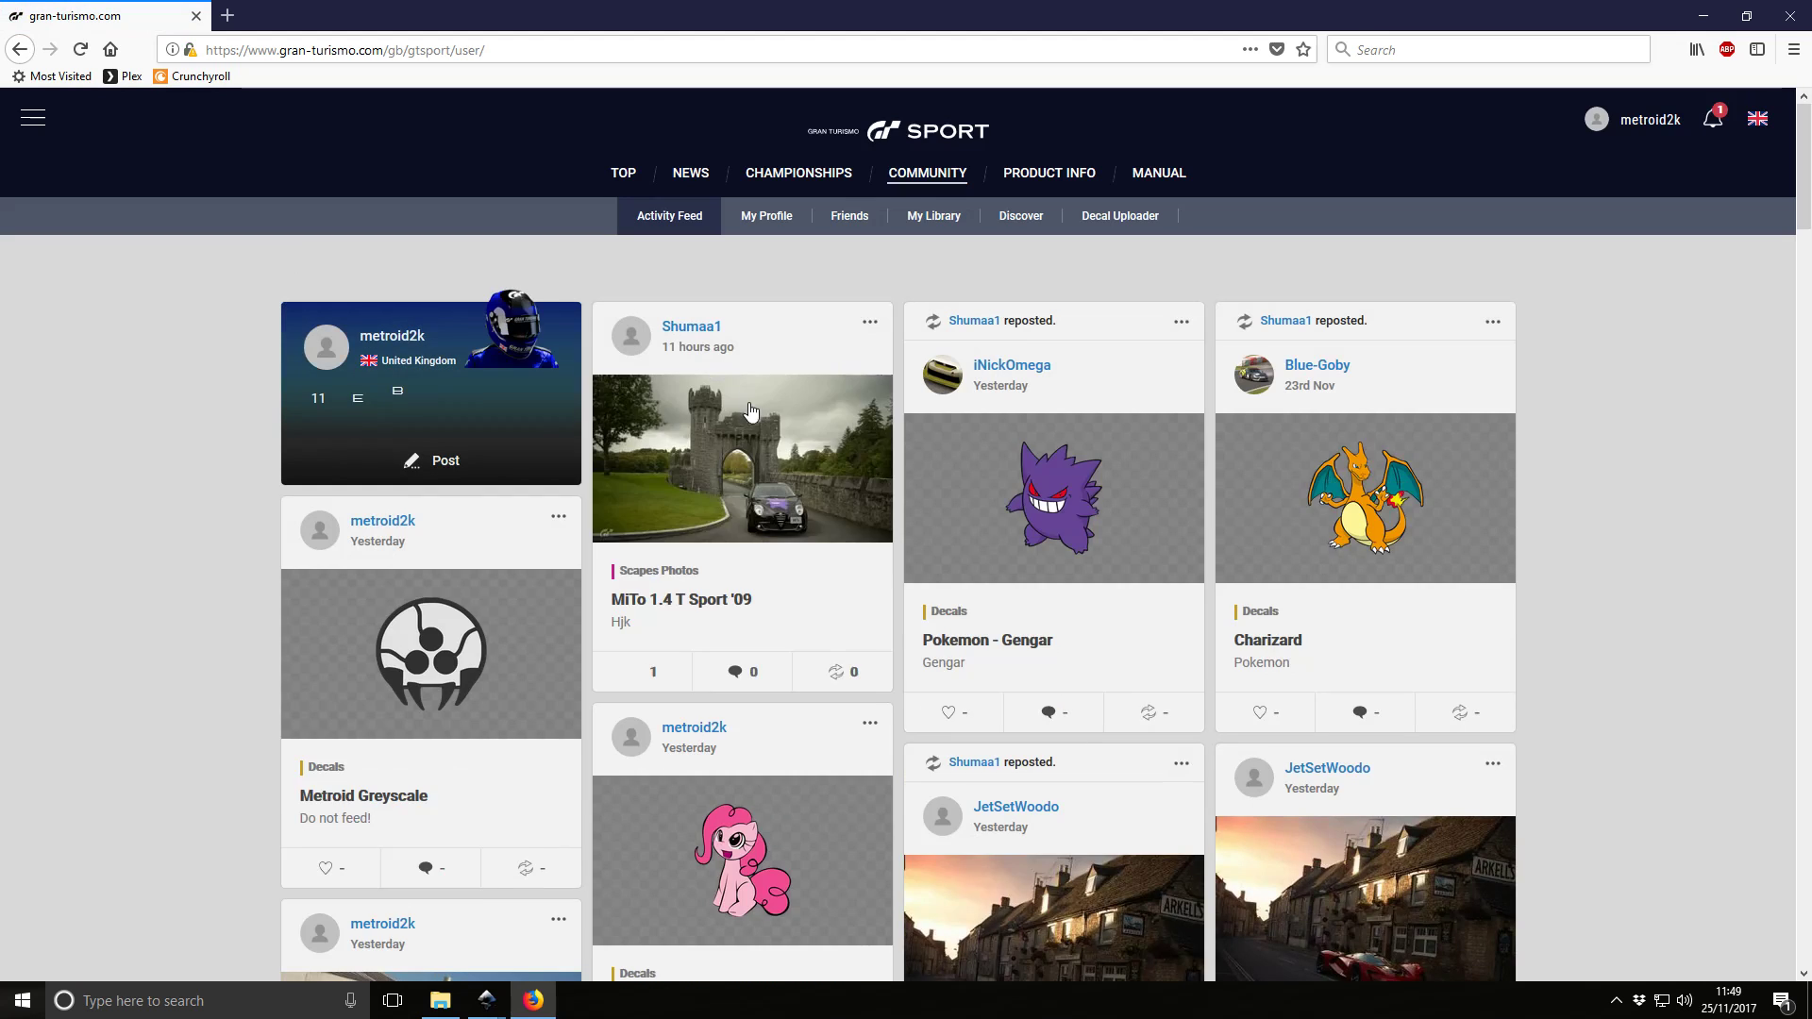
Open the Decal Uploader page, review the decal list and SVG upload requirements, and return to the drawing in Inkscape
click(1140, 222)
scroll(727, 394, down, 5)
scroll(880, 326, down, 3)
scroll(869, 322, up, 3)
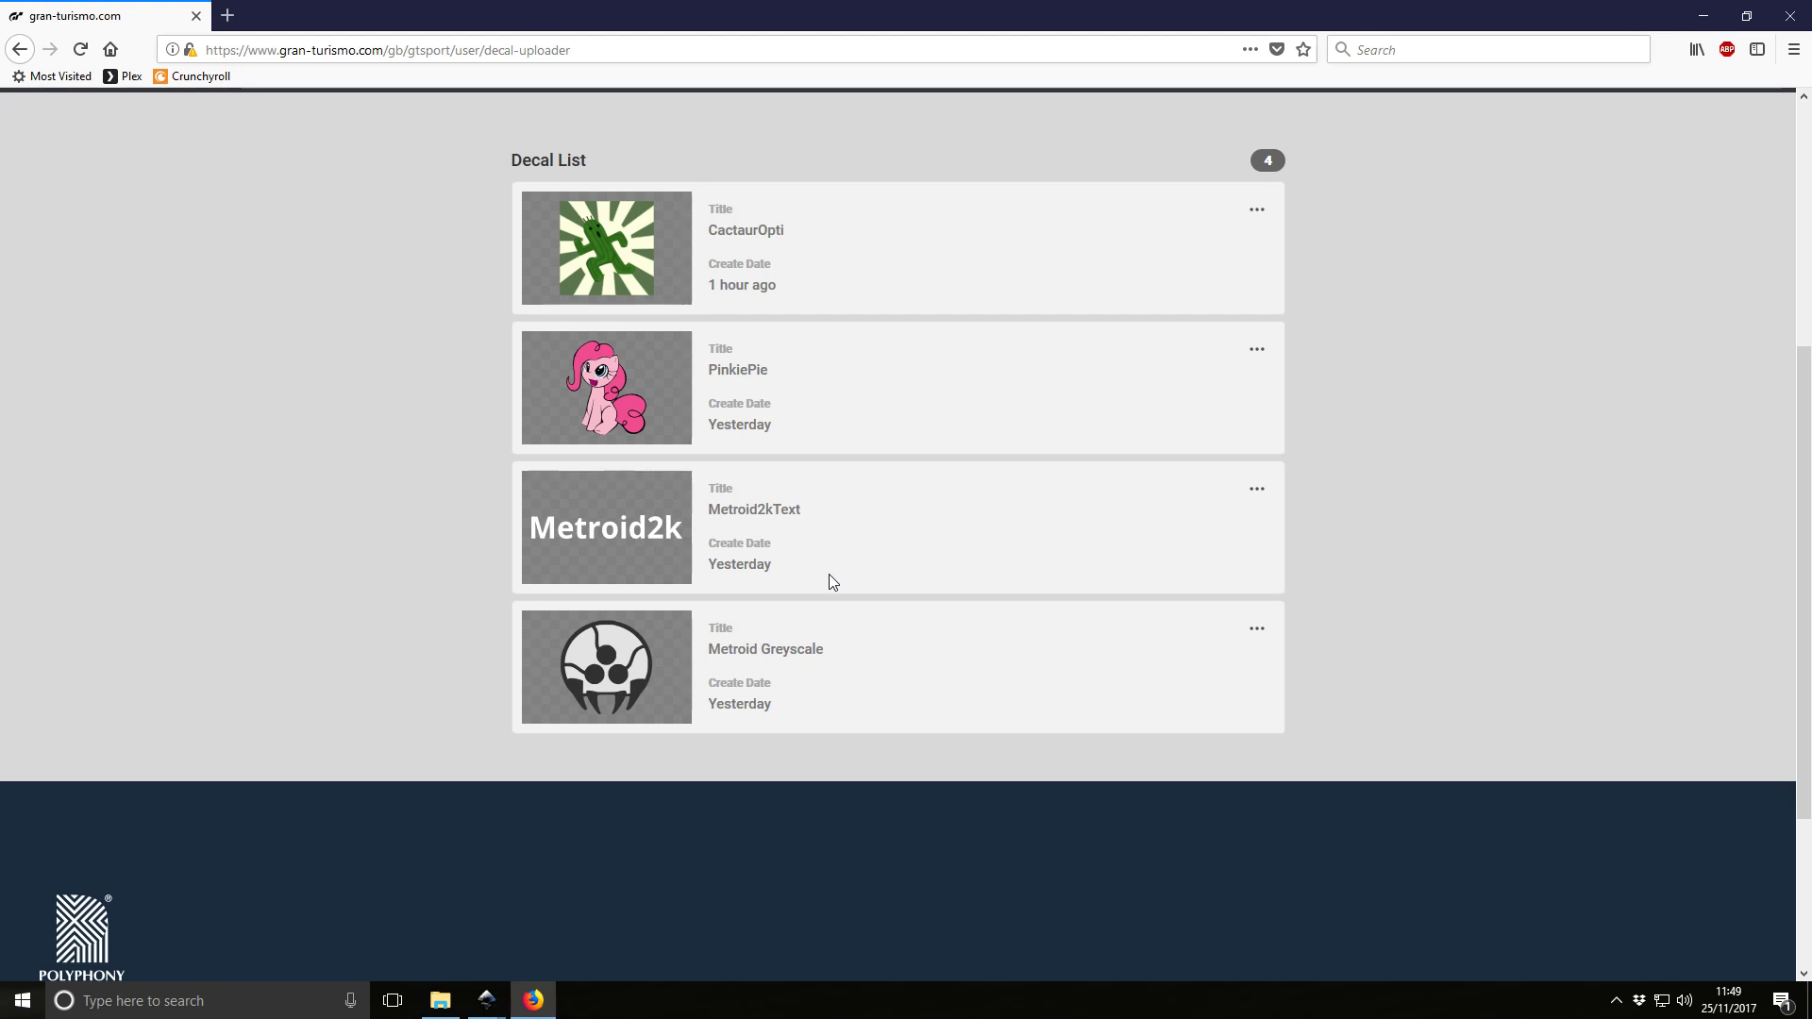
scroll(833, 580, up, 5)
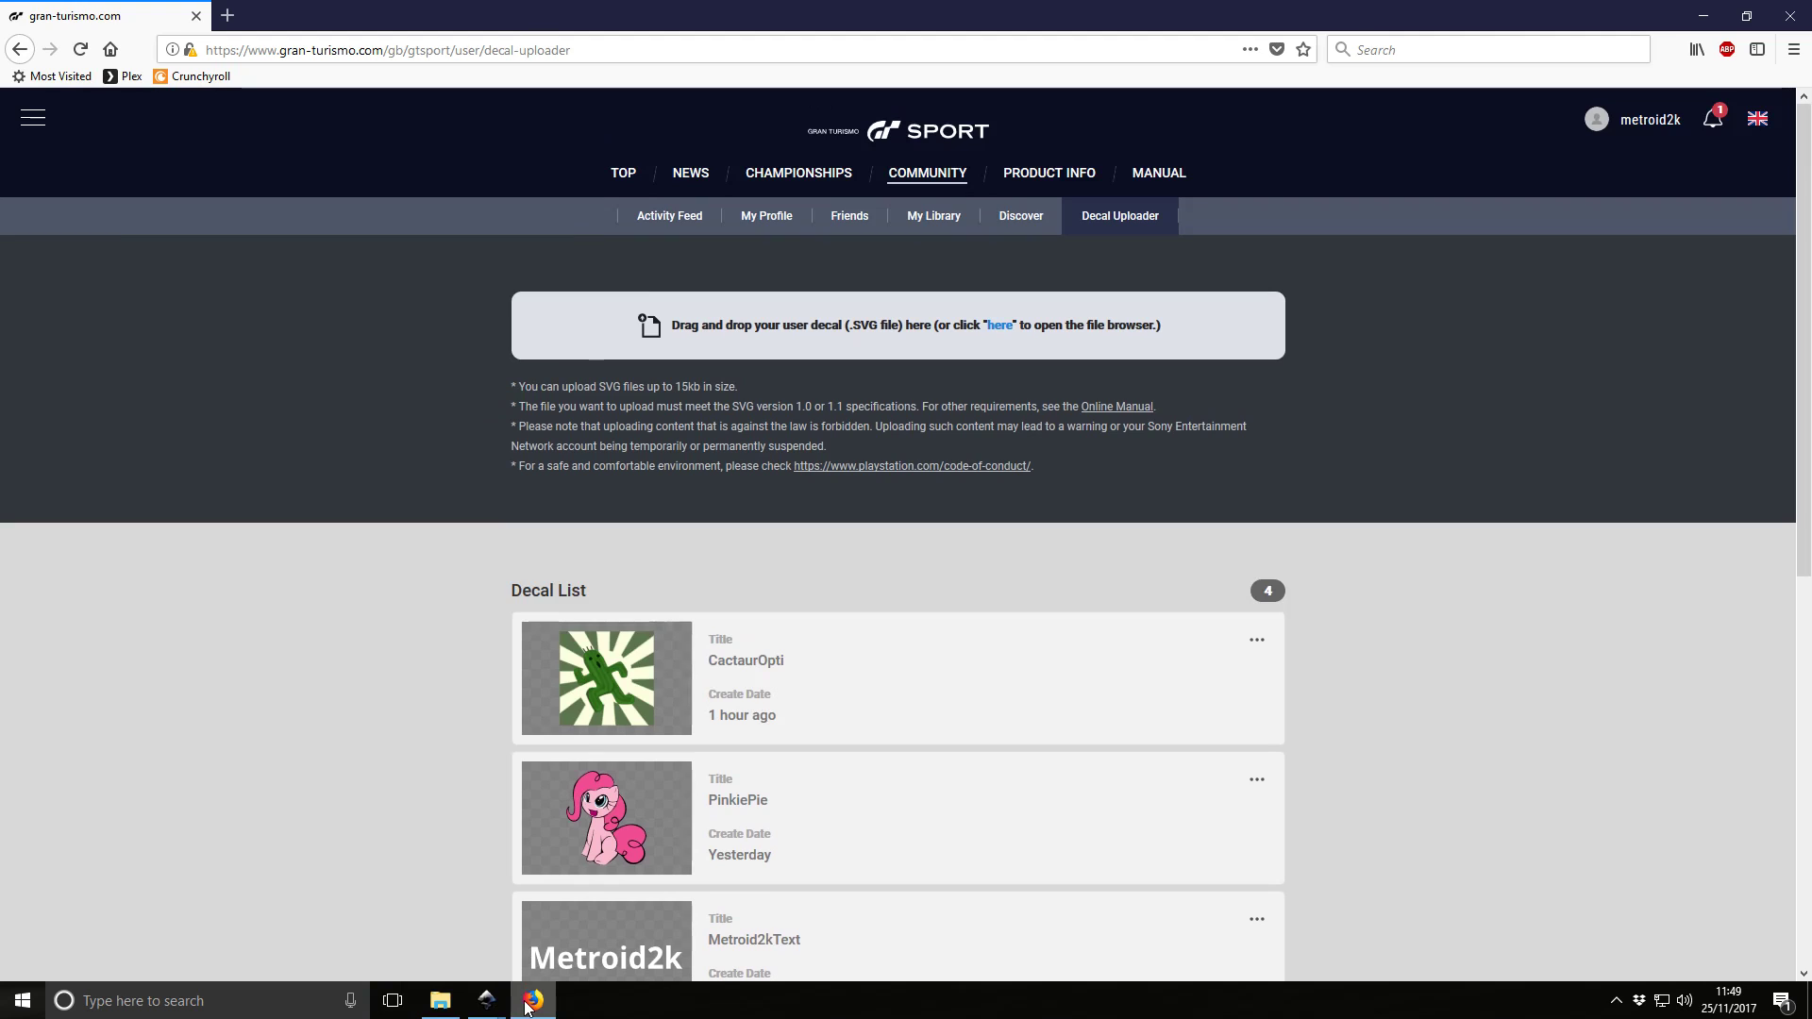
click(440, 1000)
click(332, 700)
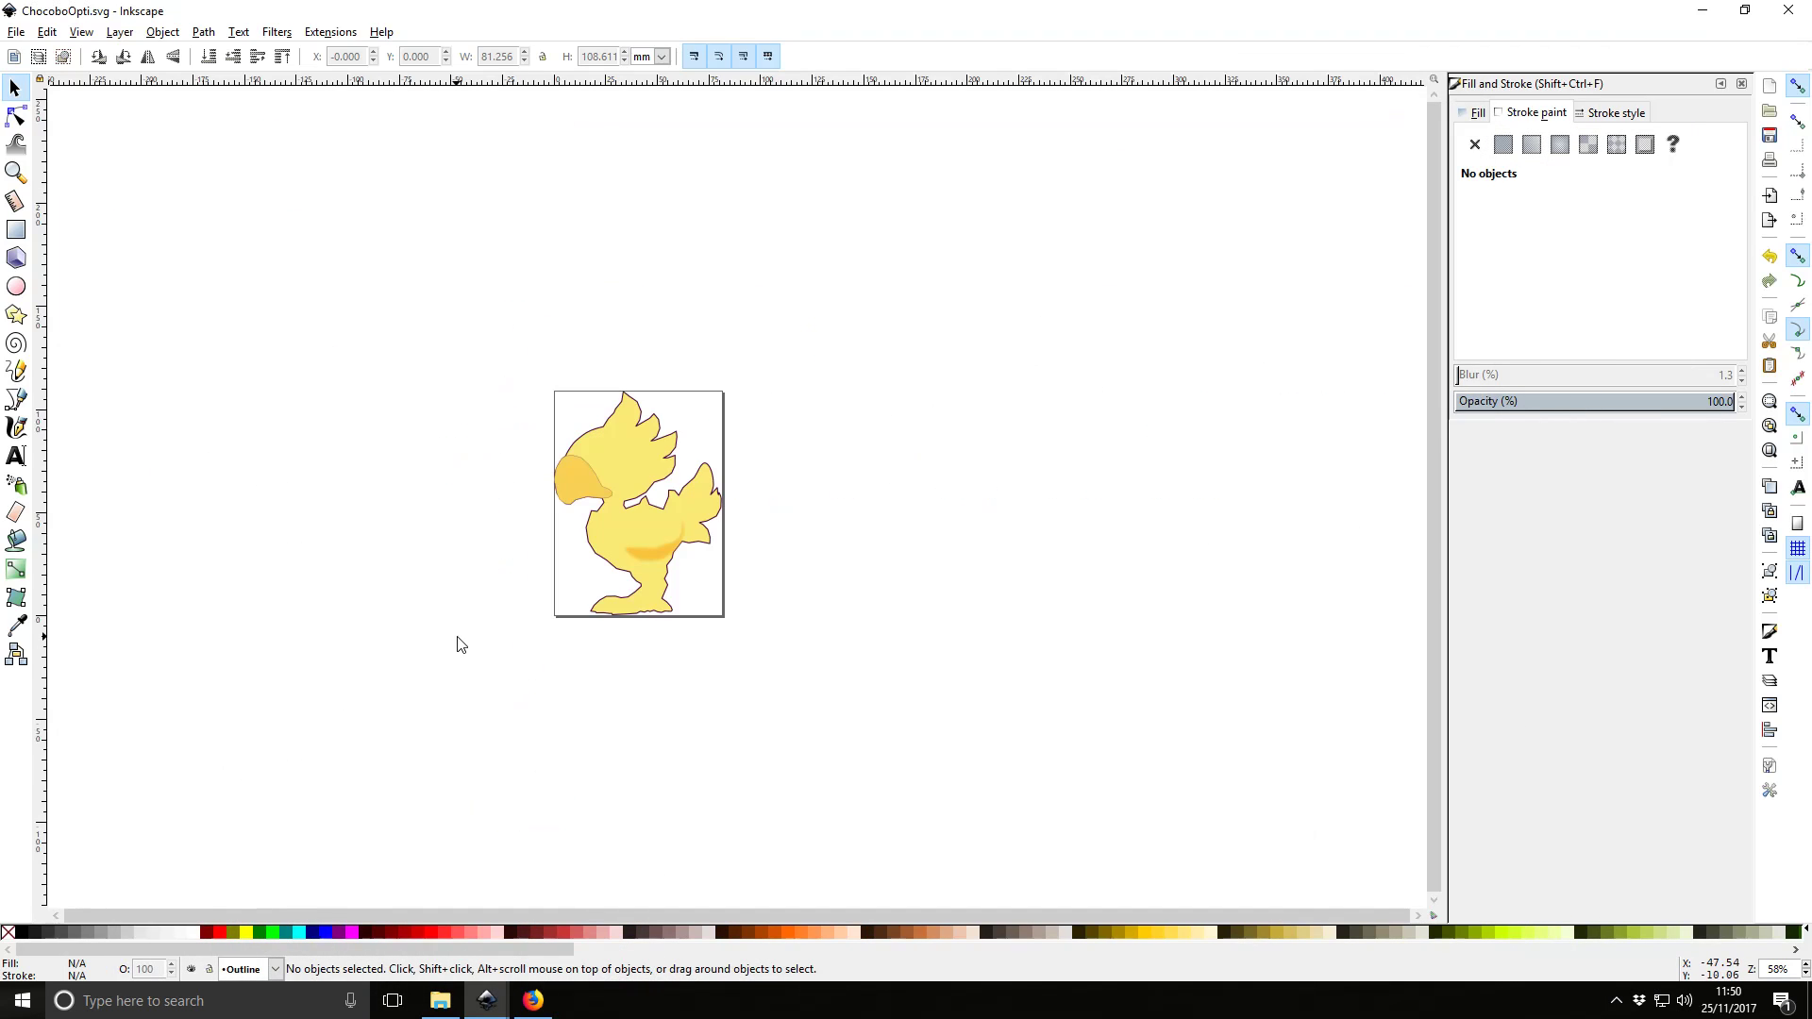